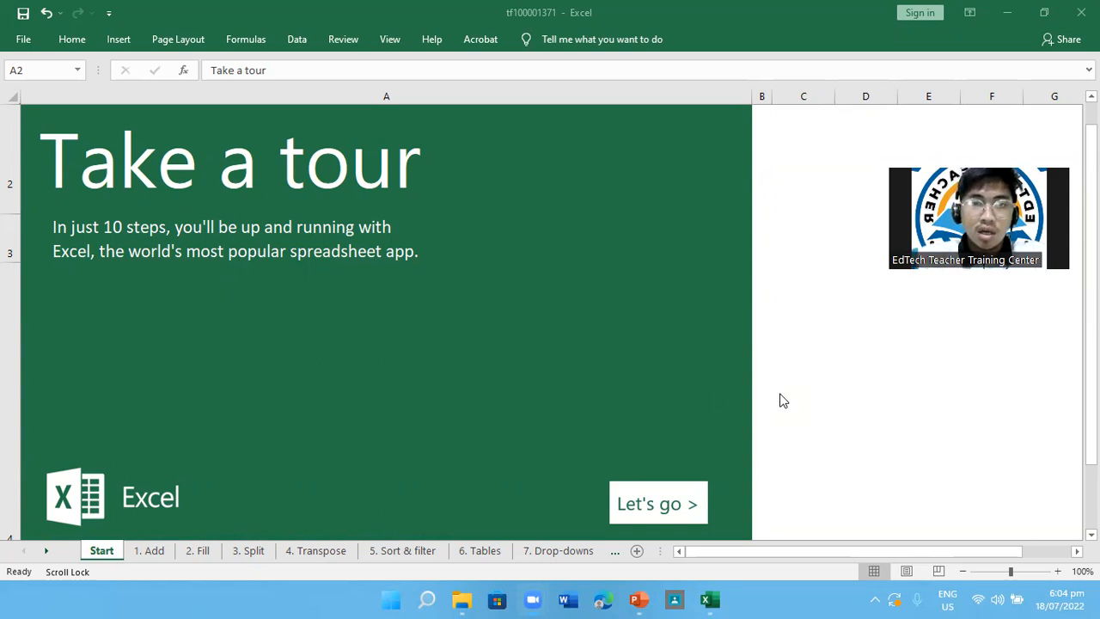
Start the tour's adding lesson and clear the existing totals below the fruit and meat amounts in D8 and G8
left_click(662, 513)
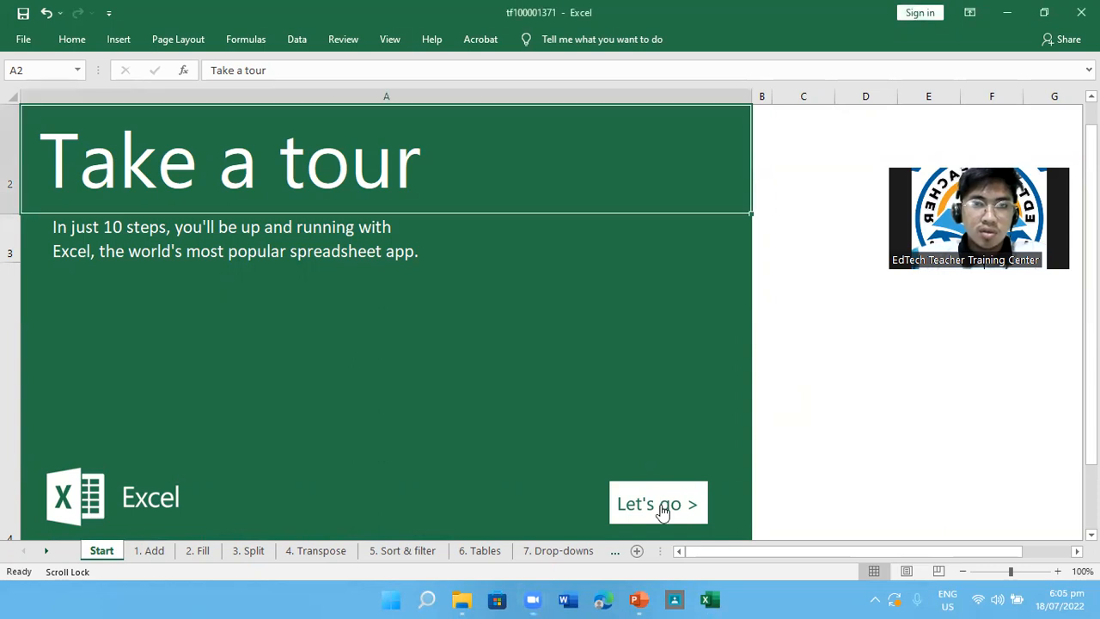
left_click(662, 508)
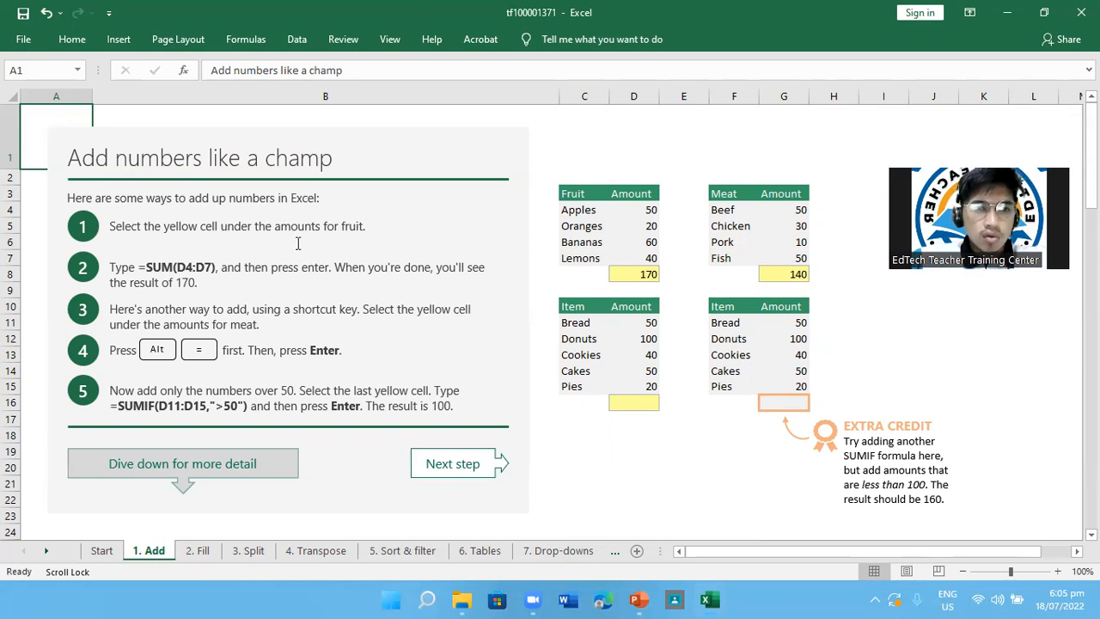
left_click(633, 276)
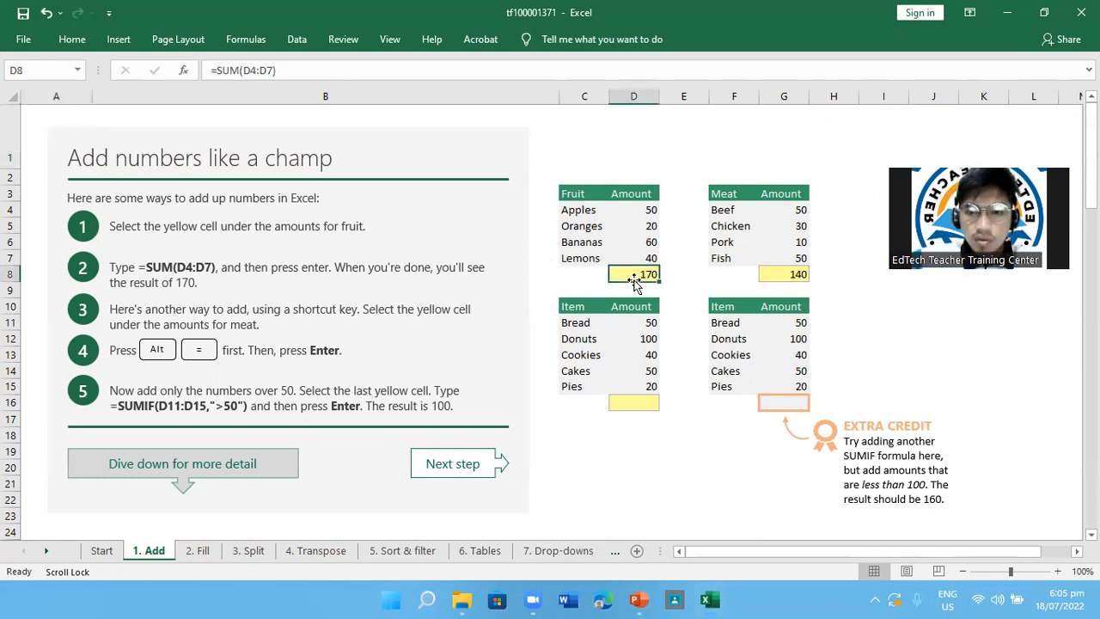
key("BackSpace")
left_click(789, 281)
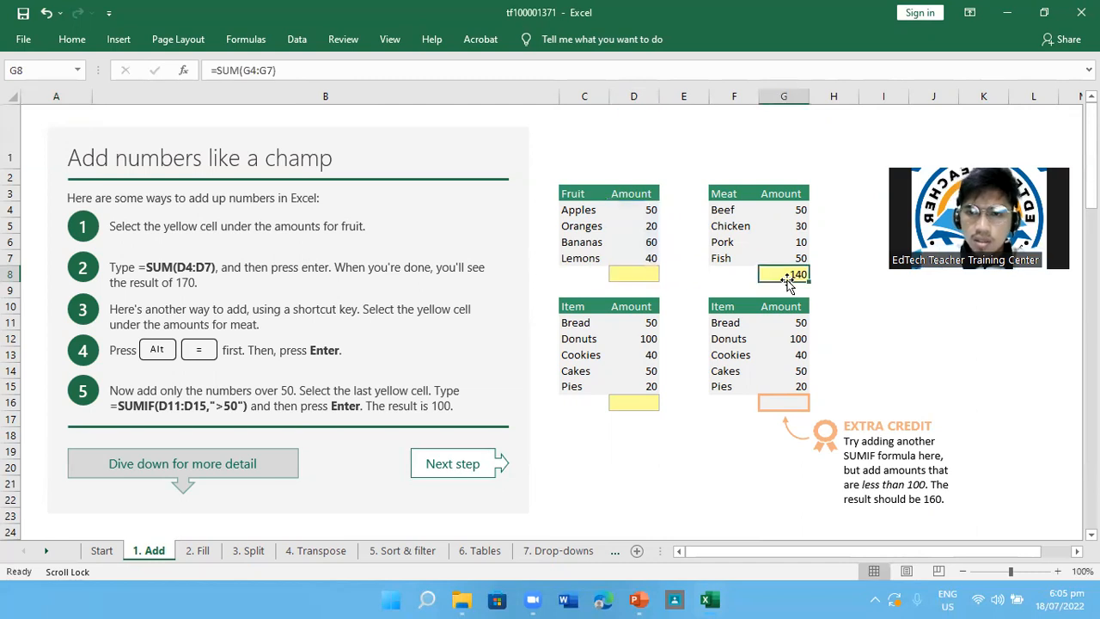
key("BackSpace")
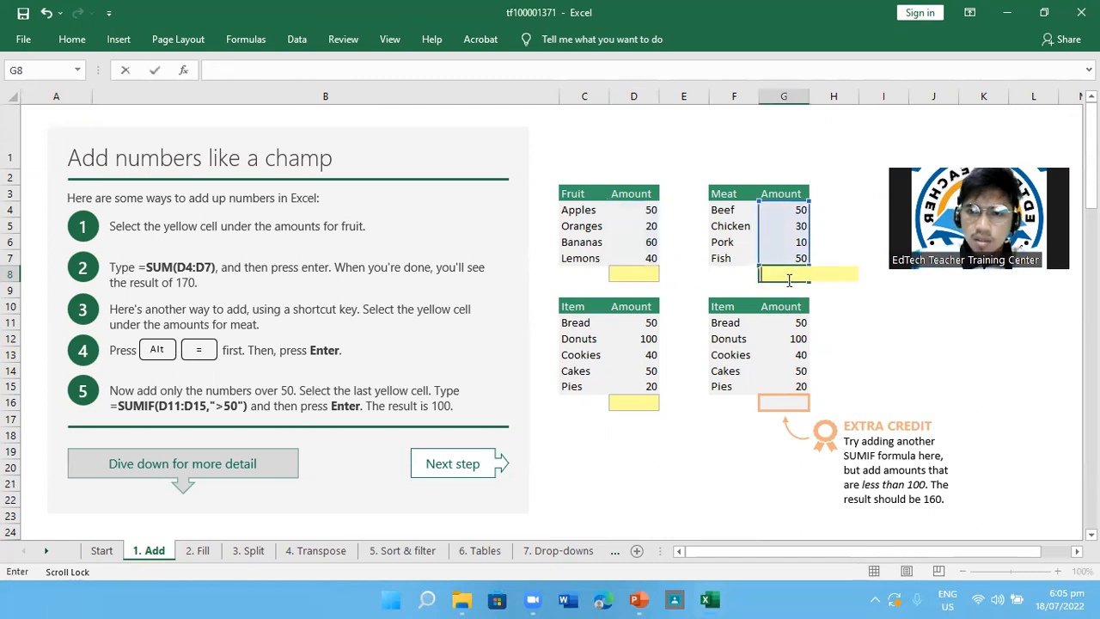
Enter the formula =SUM(D4:D7) in D8 to total the fruit amounts
left_click(635, 280)
type("=")
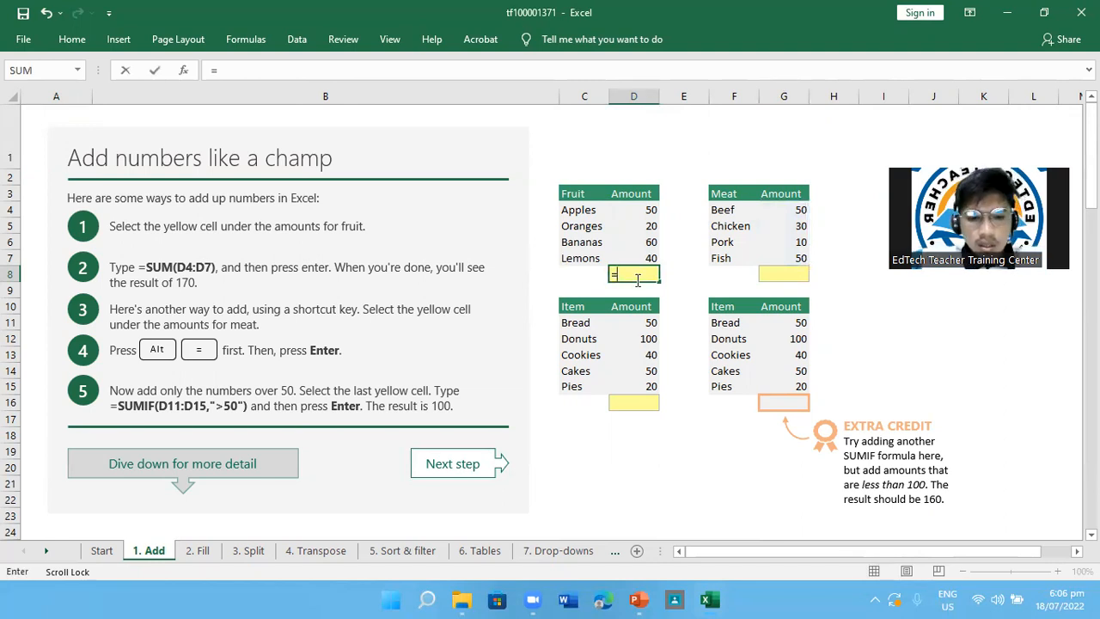
type("SUM")
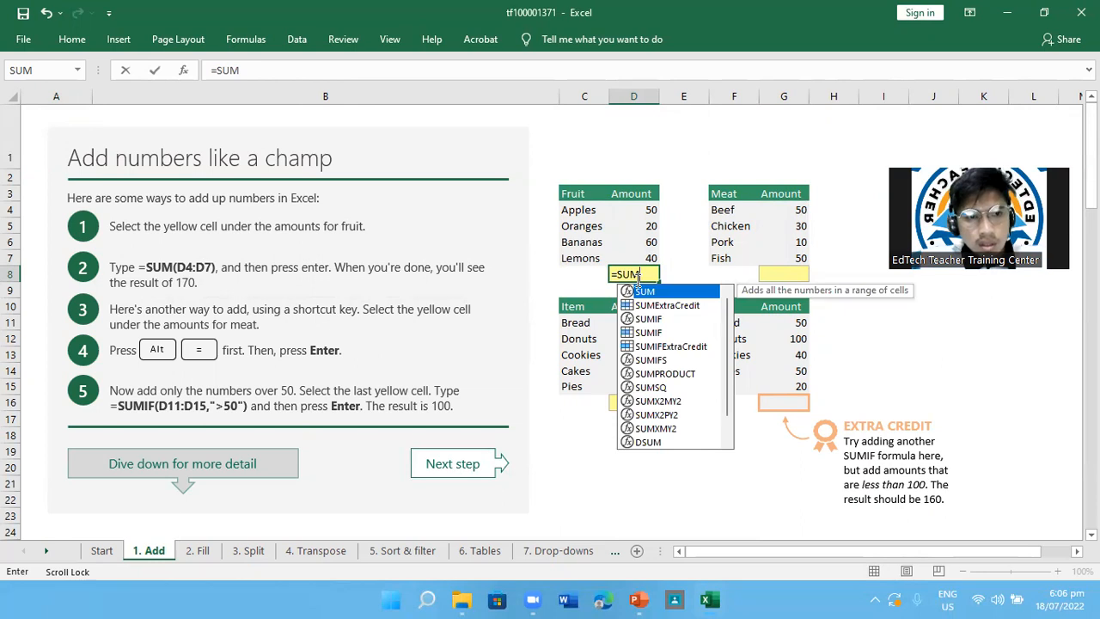
type("(")
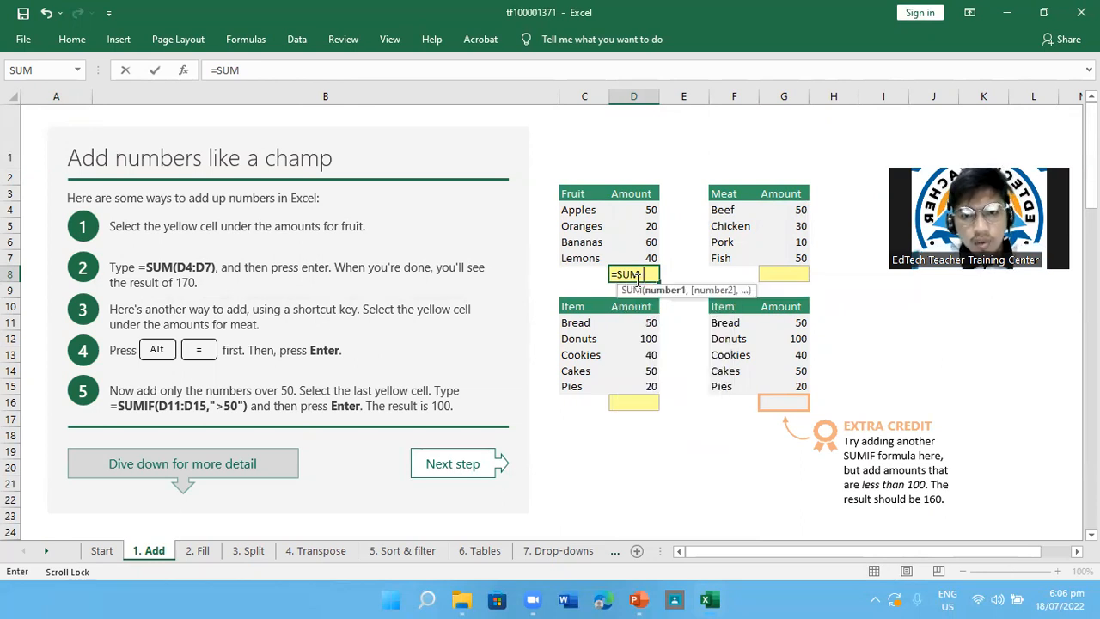
type("D4")
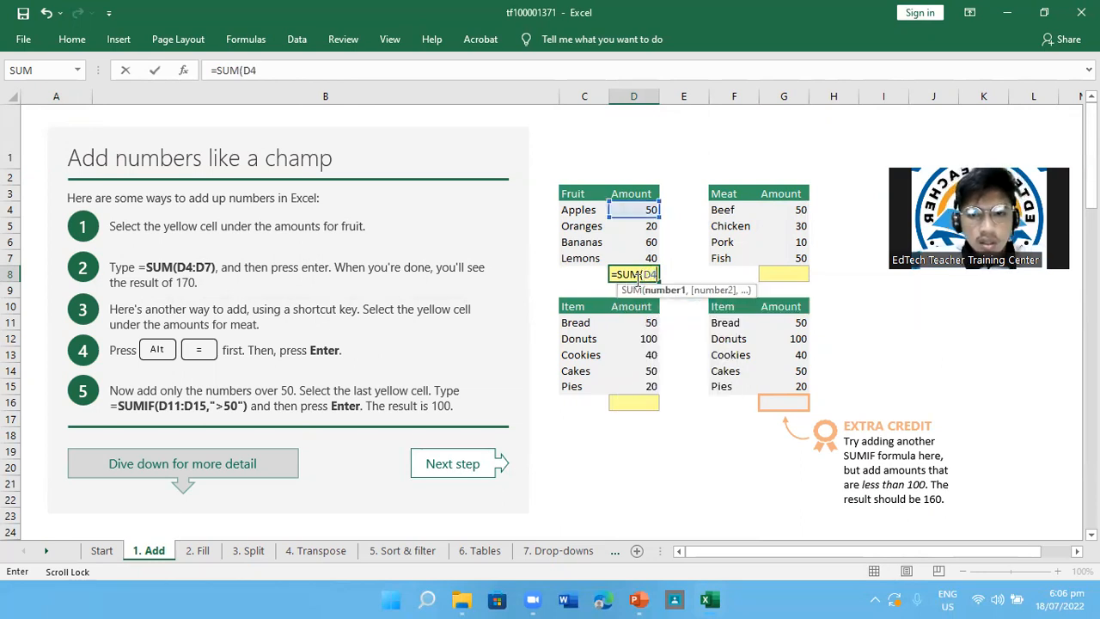
type(":D7)")
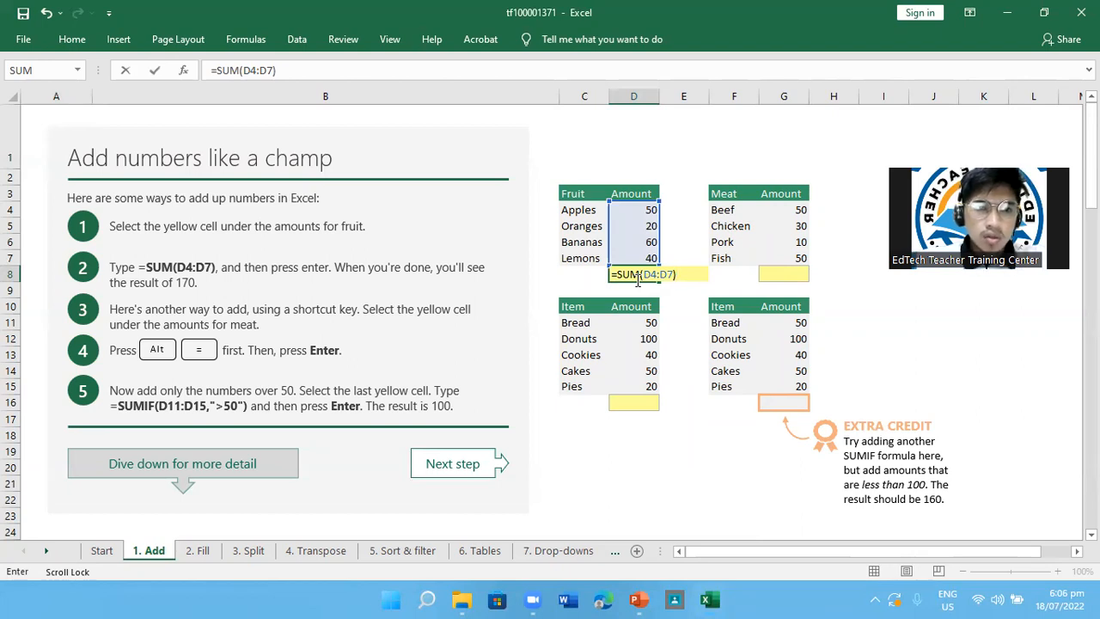
key("Return")
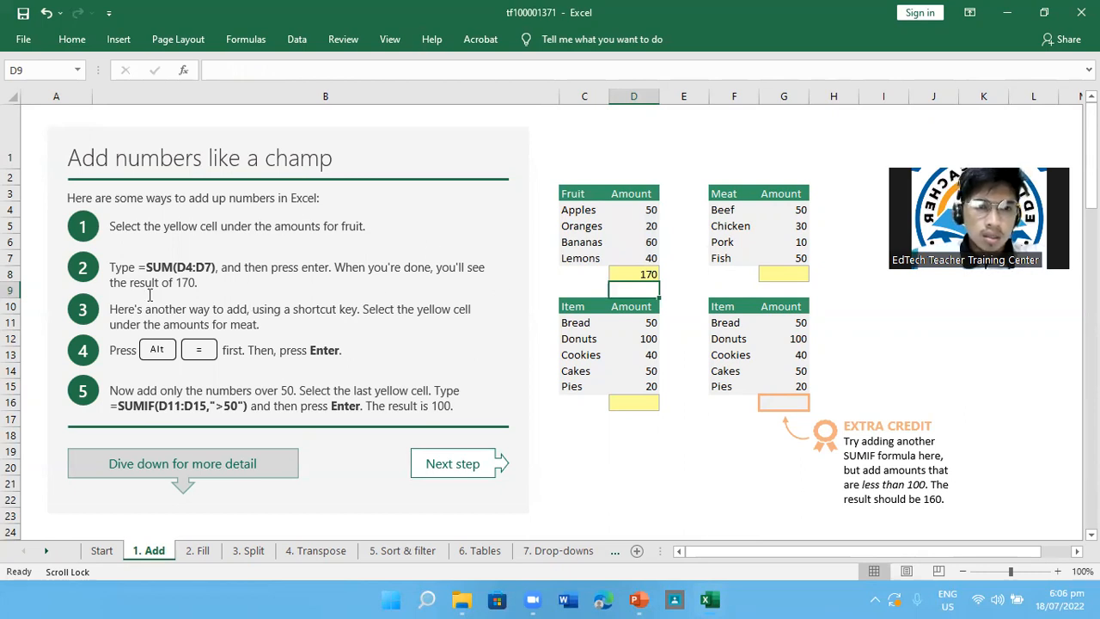
Examine the fruit total's formula in D8 and each fruit amount in D4 to D7 that it adds up
left_click(644, 272)
right_click(638, 273)
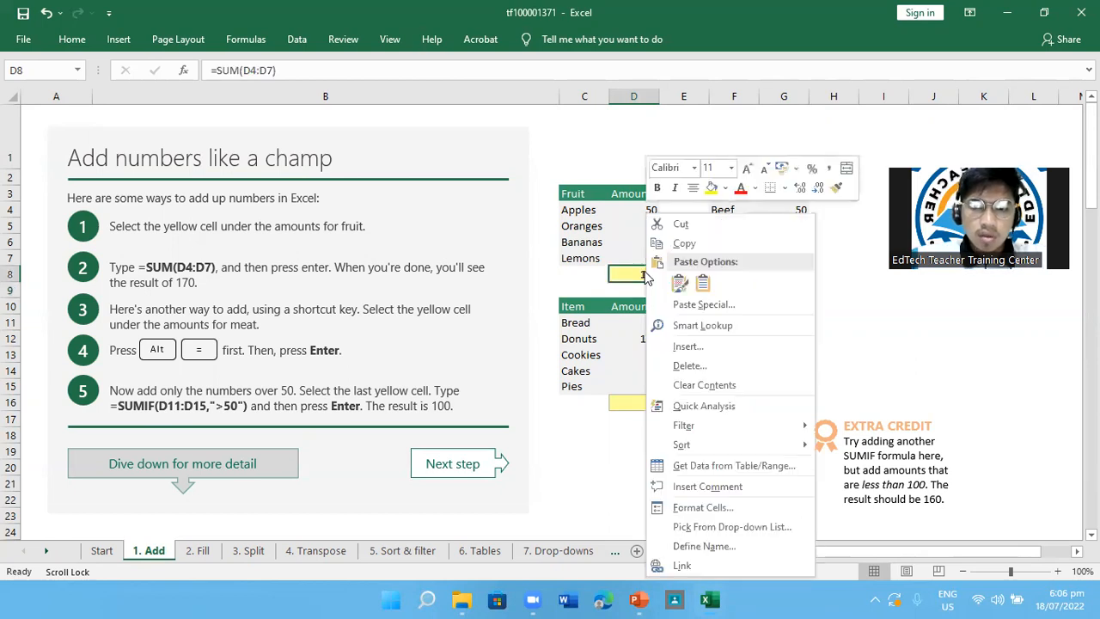
left_click(620, 273)
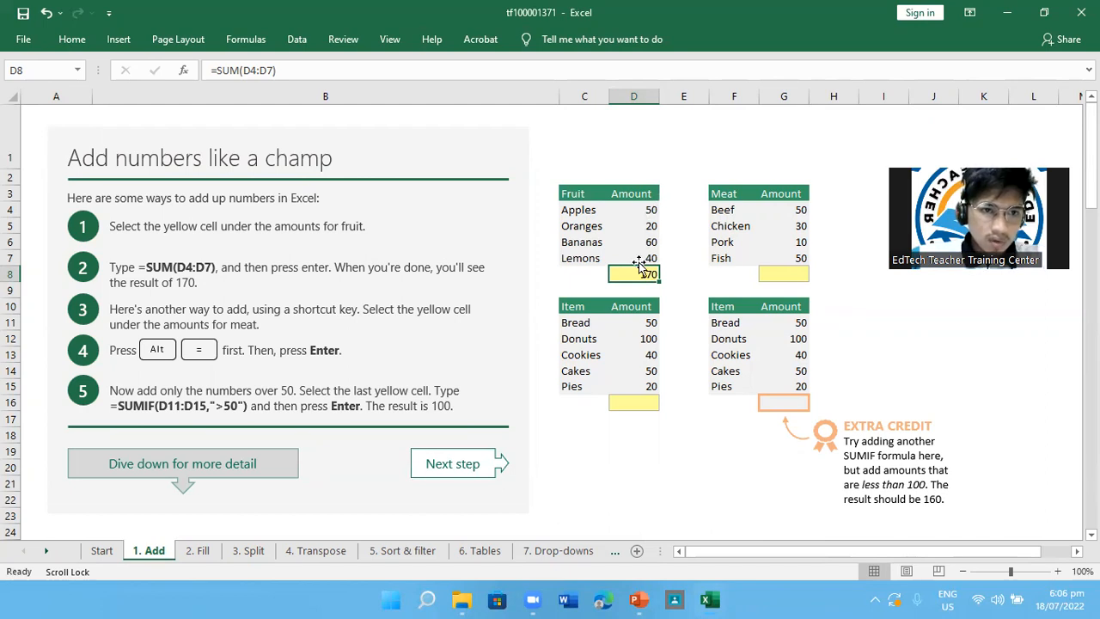
left_click(650, 210)
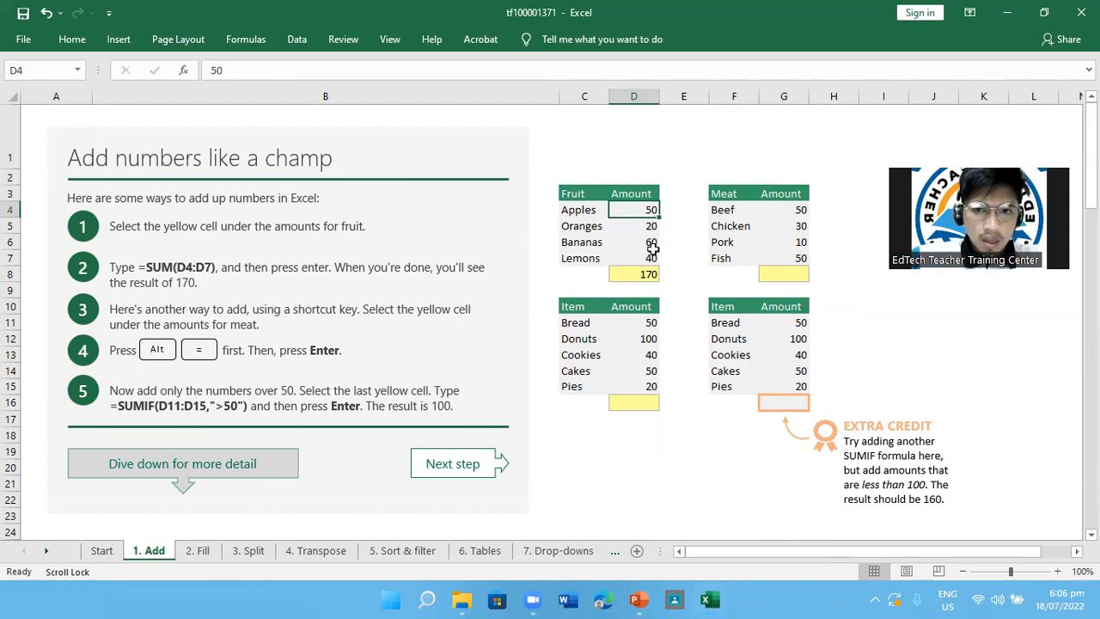
left_click(651, 258)
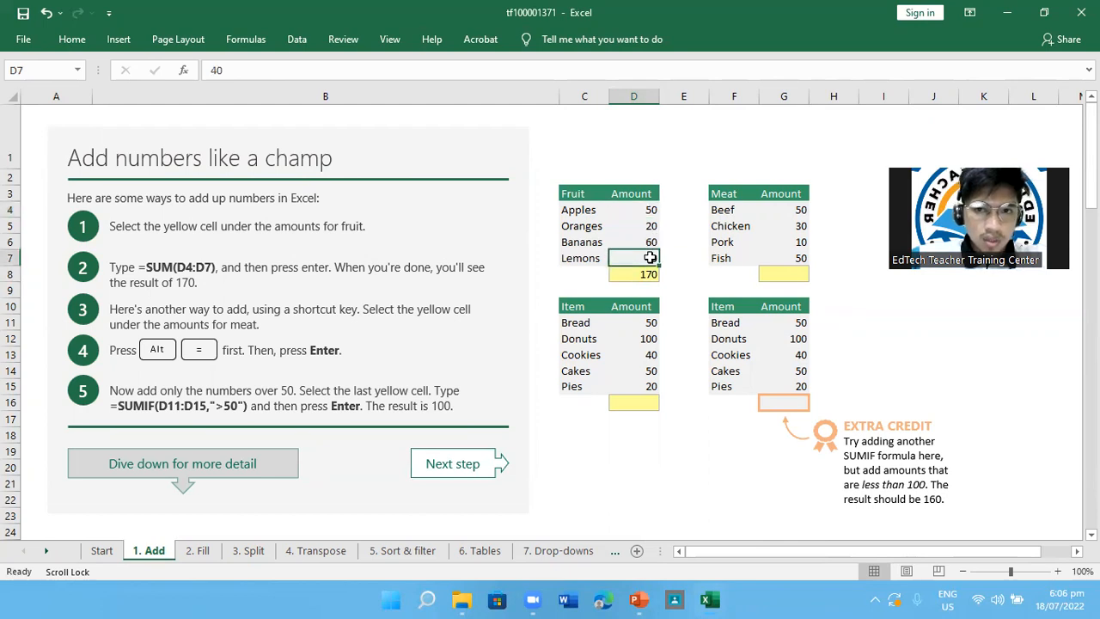
left_click(646, 209)
left_click(646, 224)
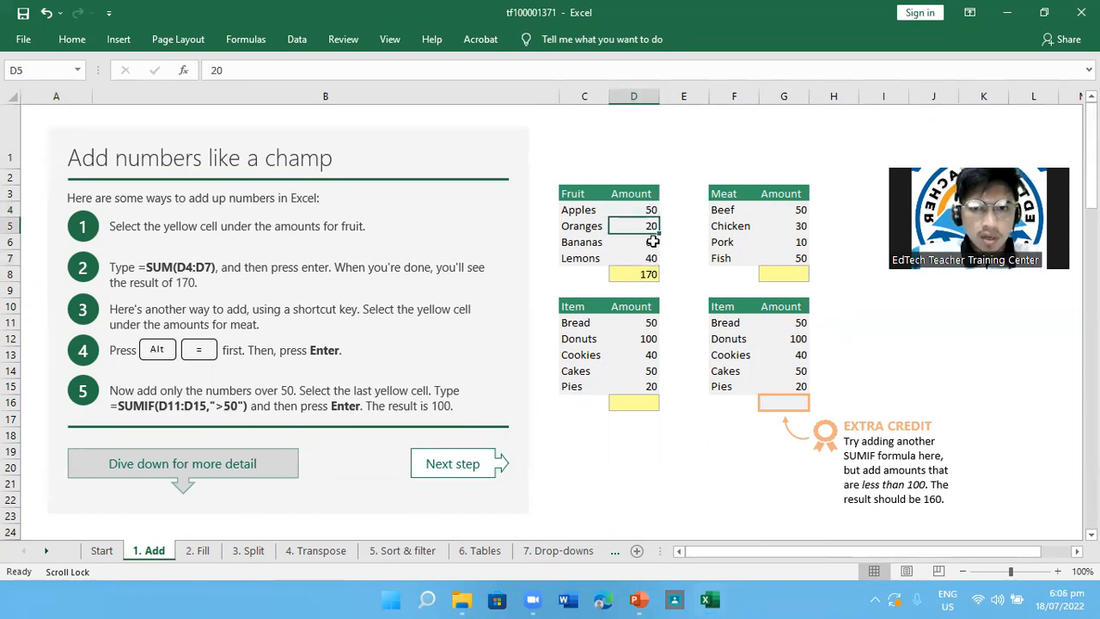
left_click(651, 245)
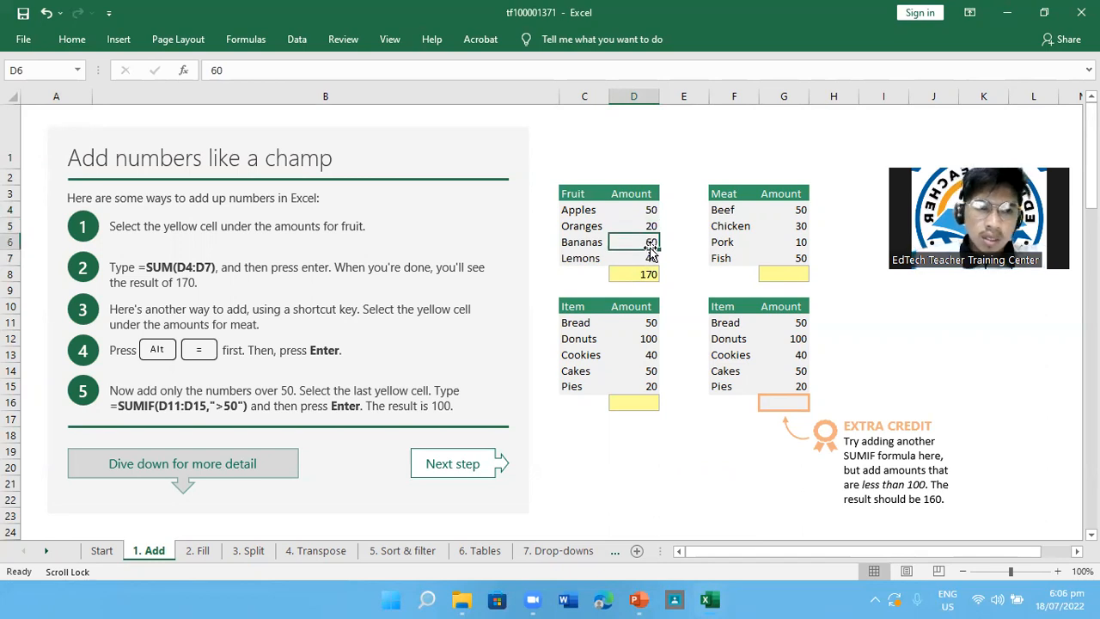
scroll(650, 248, "down", 1)
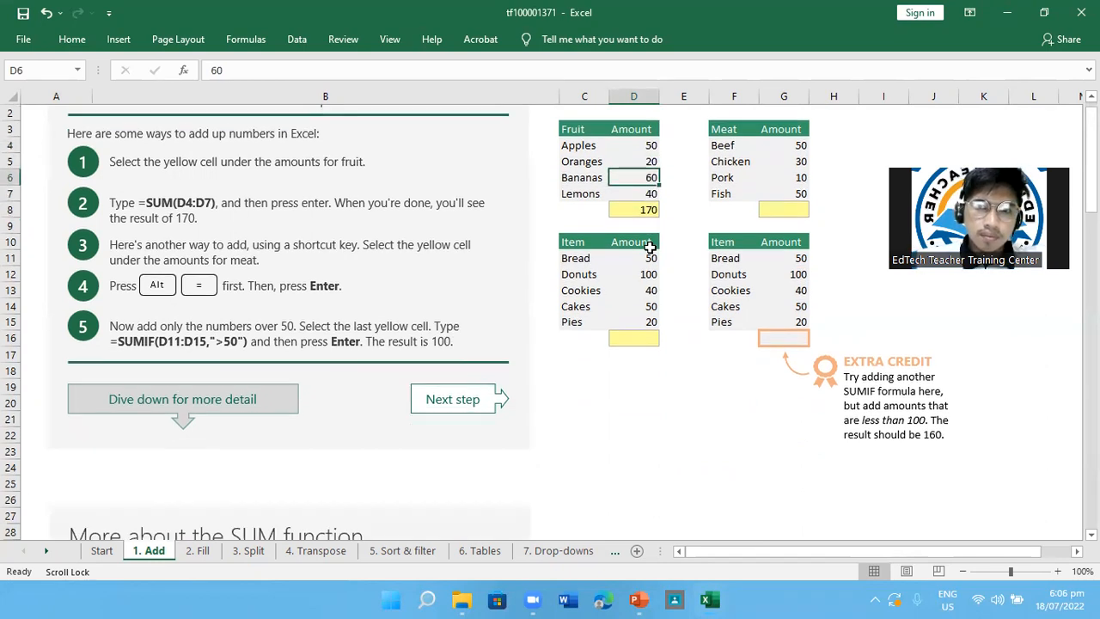
left_click(642, 194)
scroll(641, 206, "up", 2)
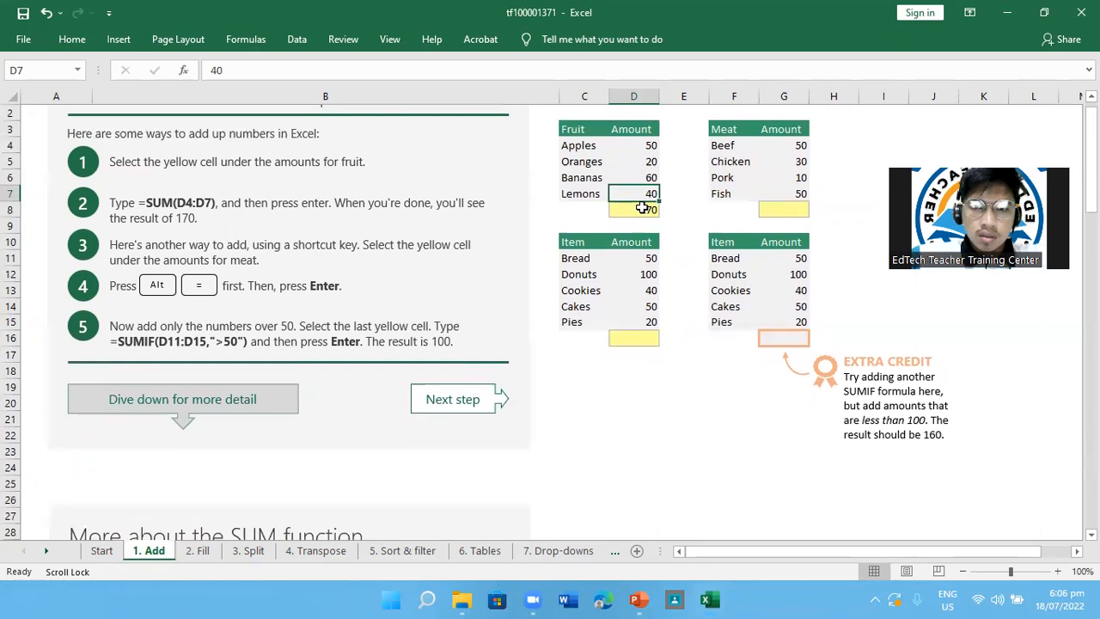
left_click(645, 276)
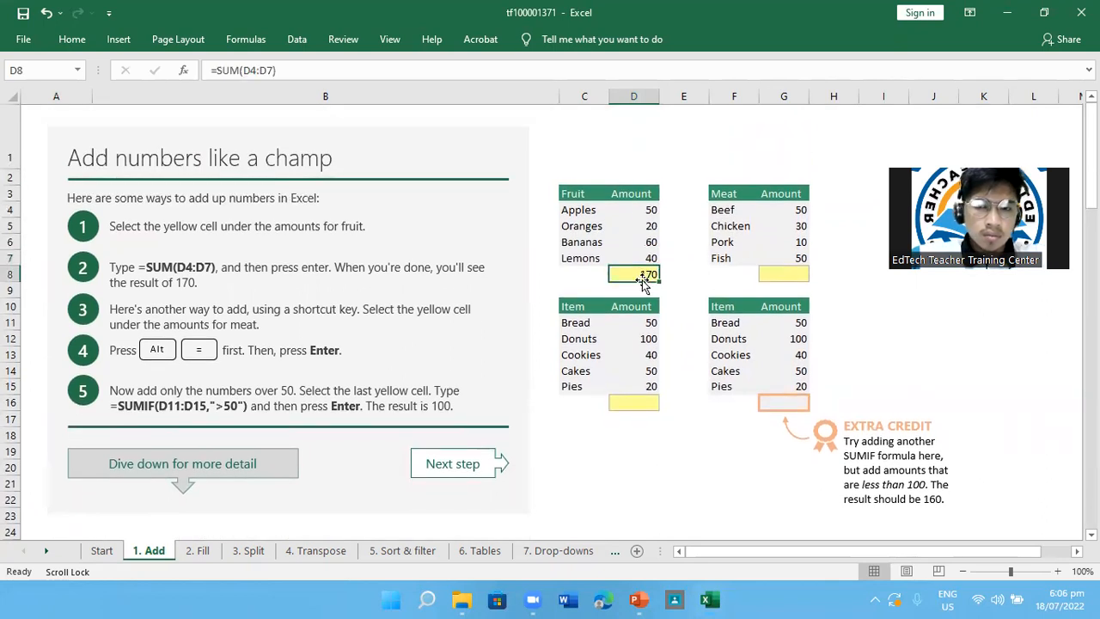
left_click(924, 22)
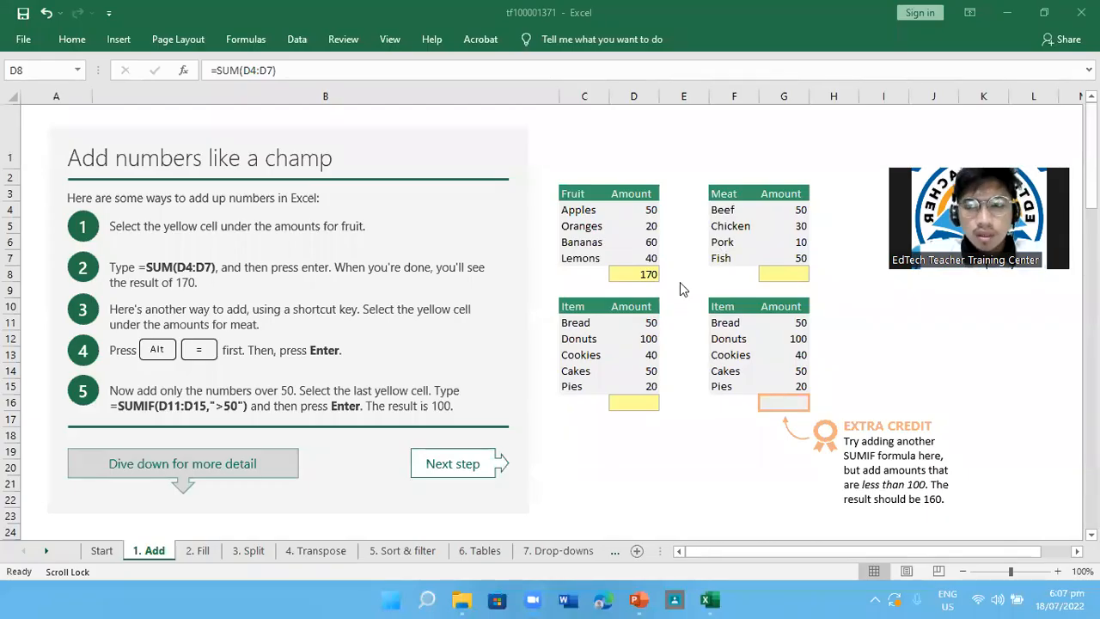
left_click(653, 209)
left_click(651, 225)
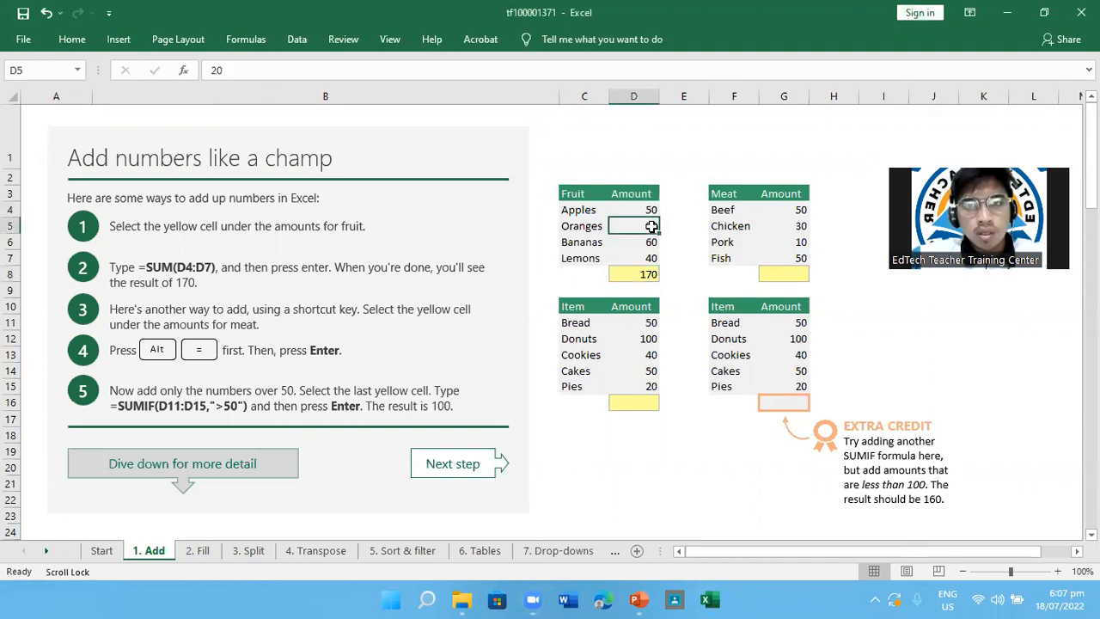
left_click(648, 243)
left_click(648, 257)
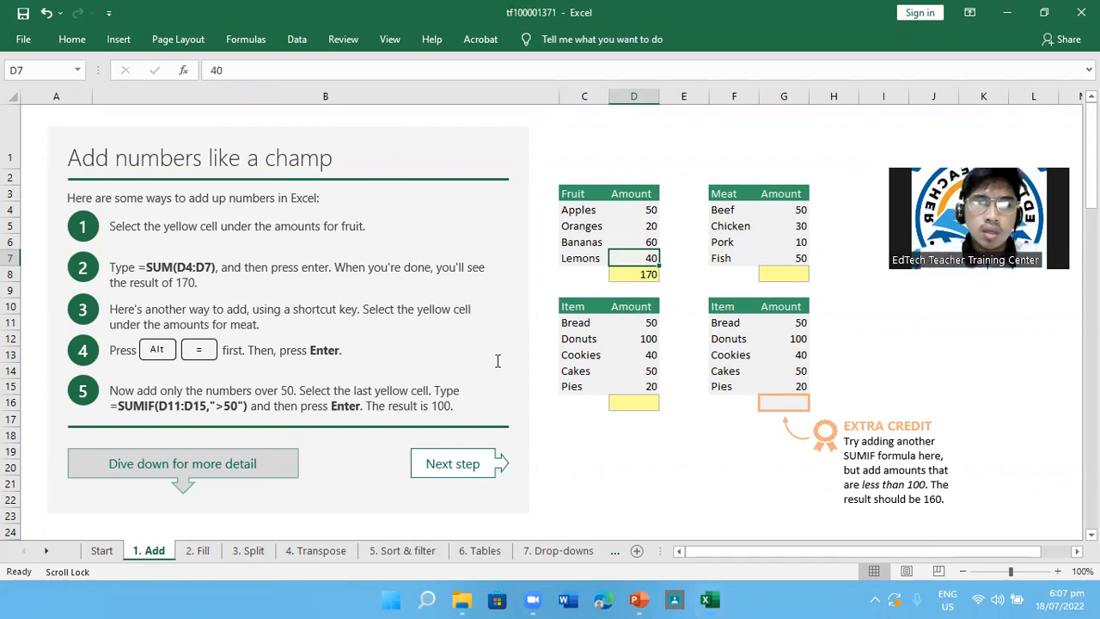
Total the meat amounts G4:G7 in G8 with AutoSum
left_click(780, 271)
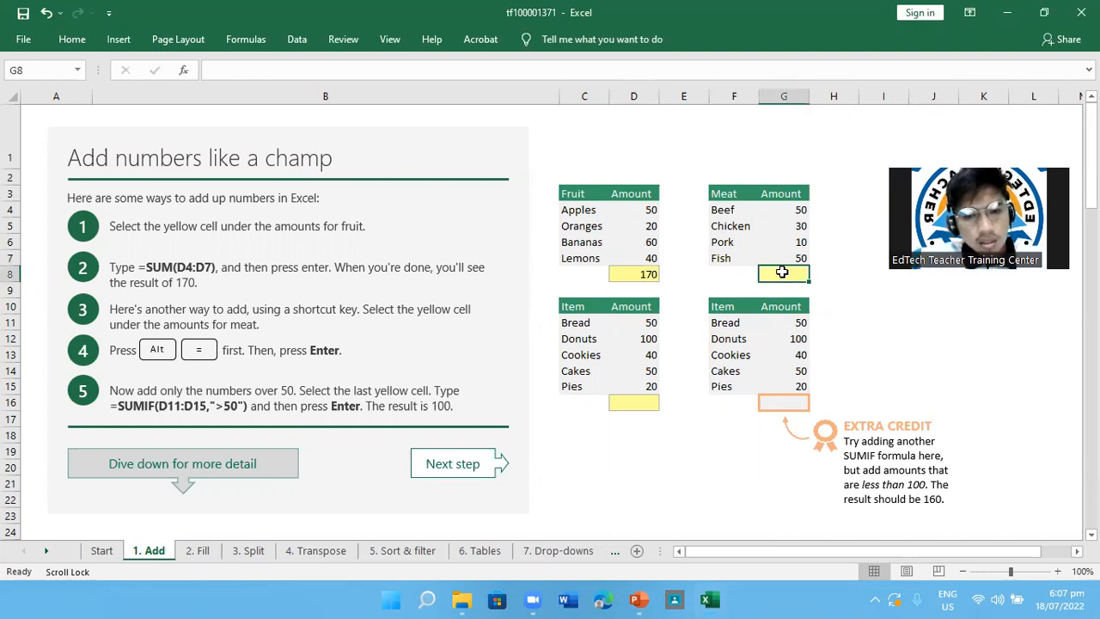
key("alt+equal")
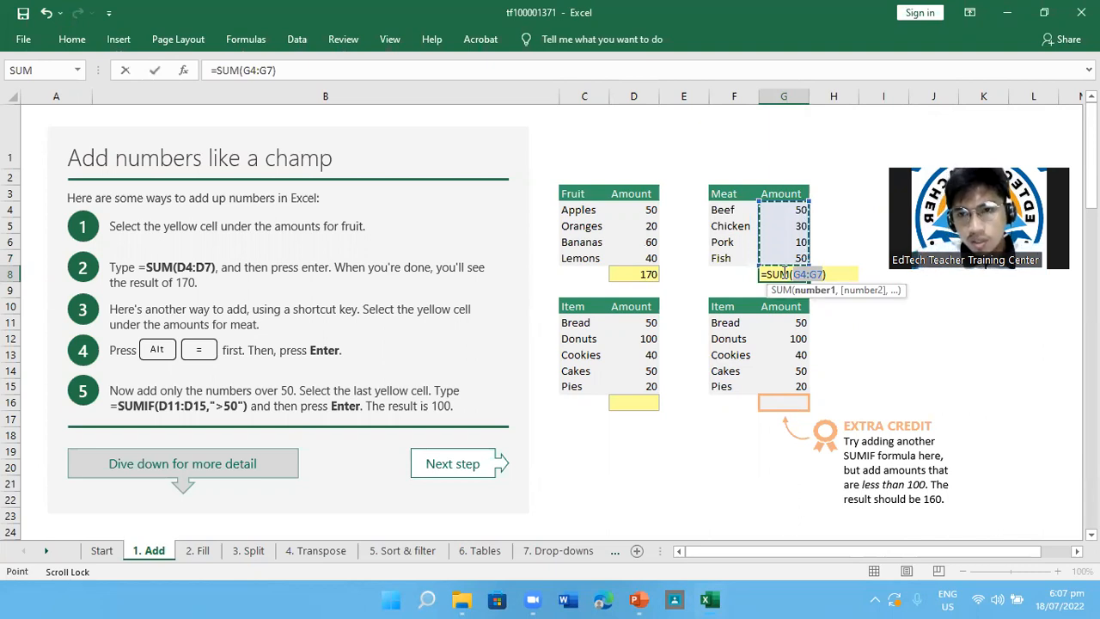
key("Return")
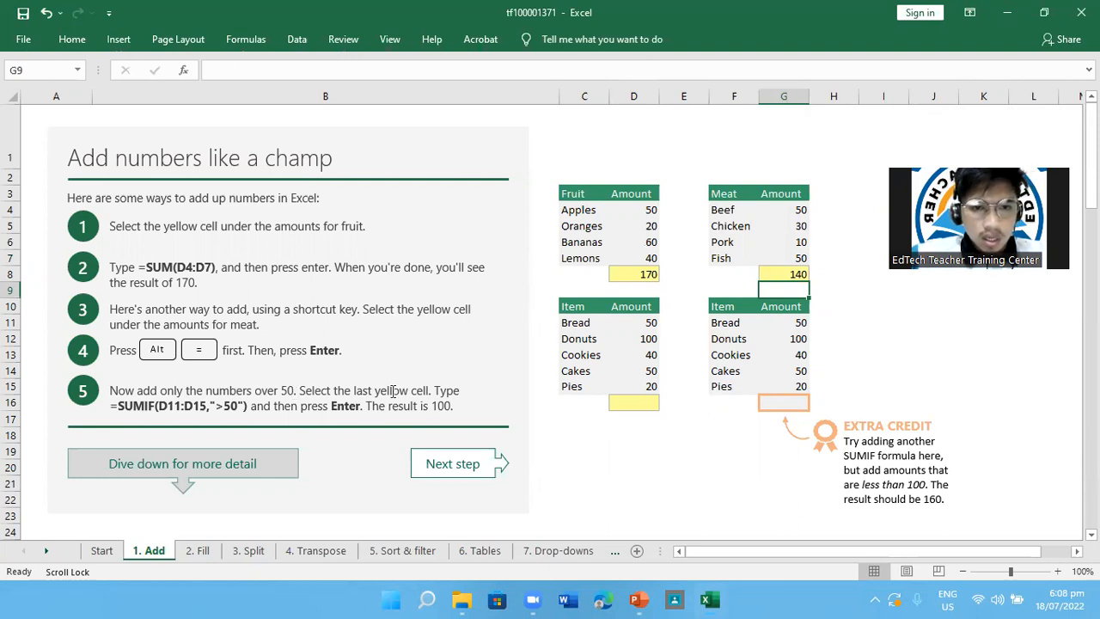
Try to enter a SUMIF formula in D16 with the range D11:15 and the criterion "50", and clear the entry
left_click(642, 402)
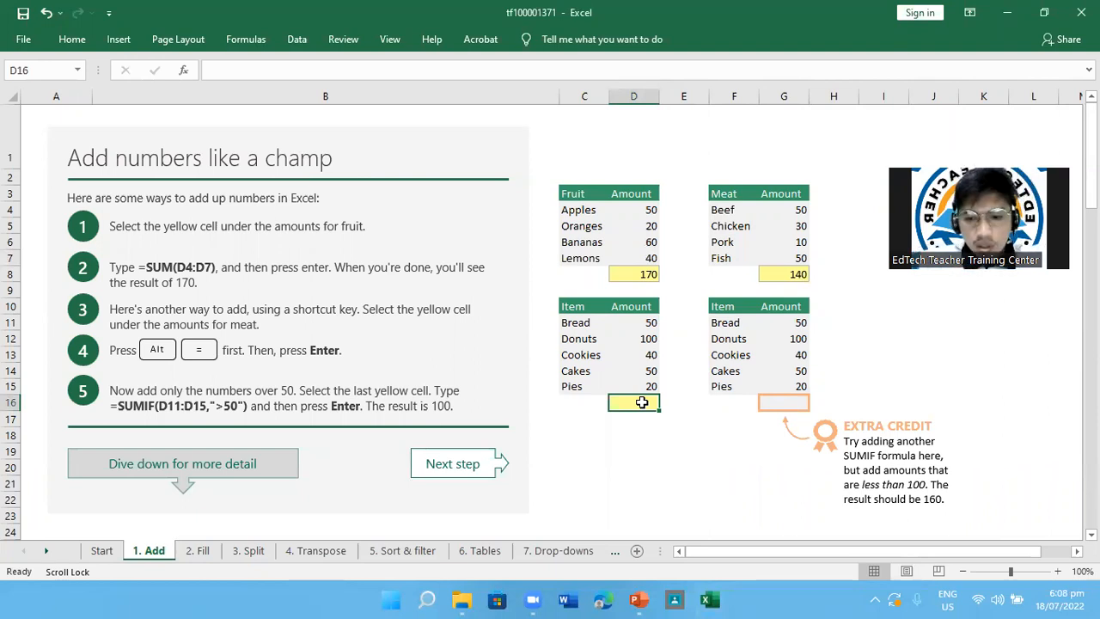
type("=SUMIF(")
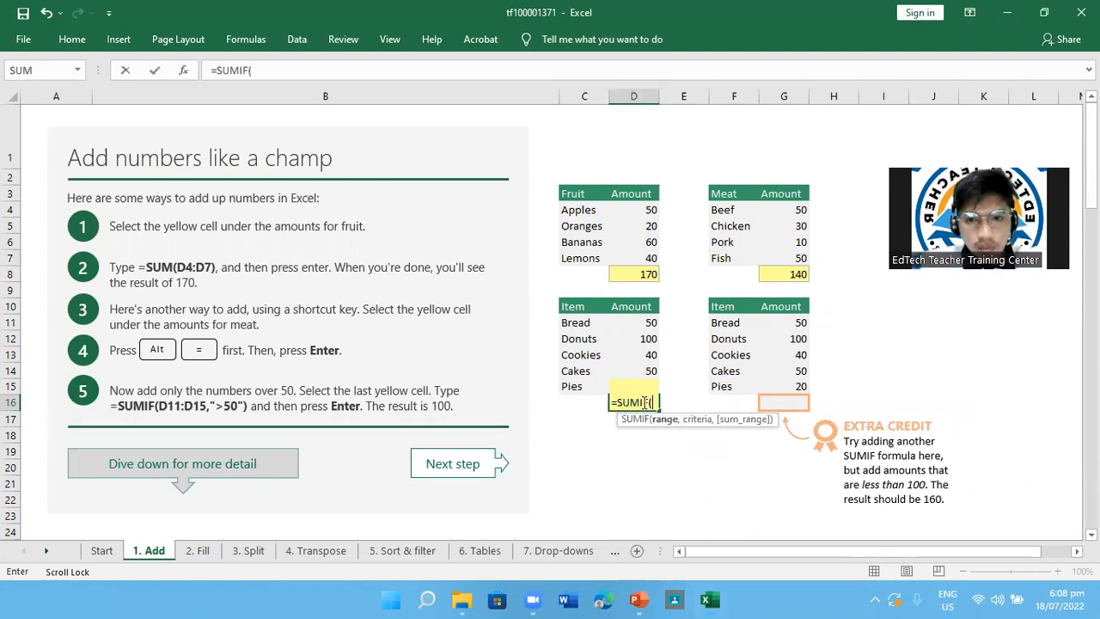
type("D1")
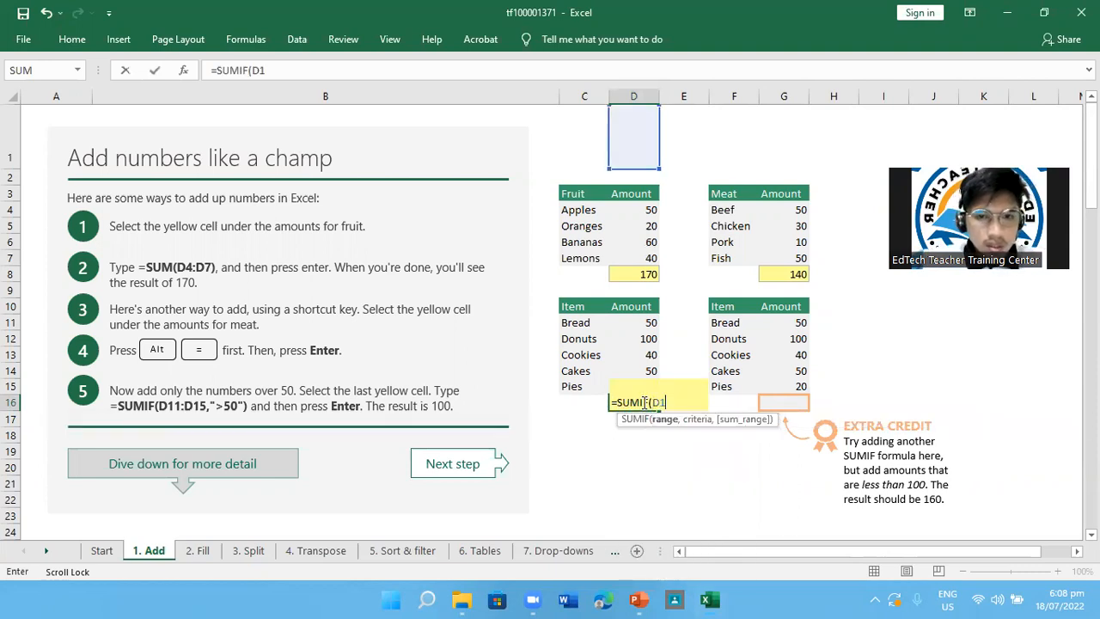
type("1:")
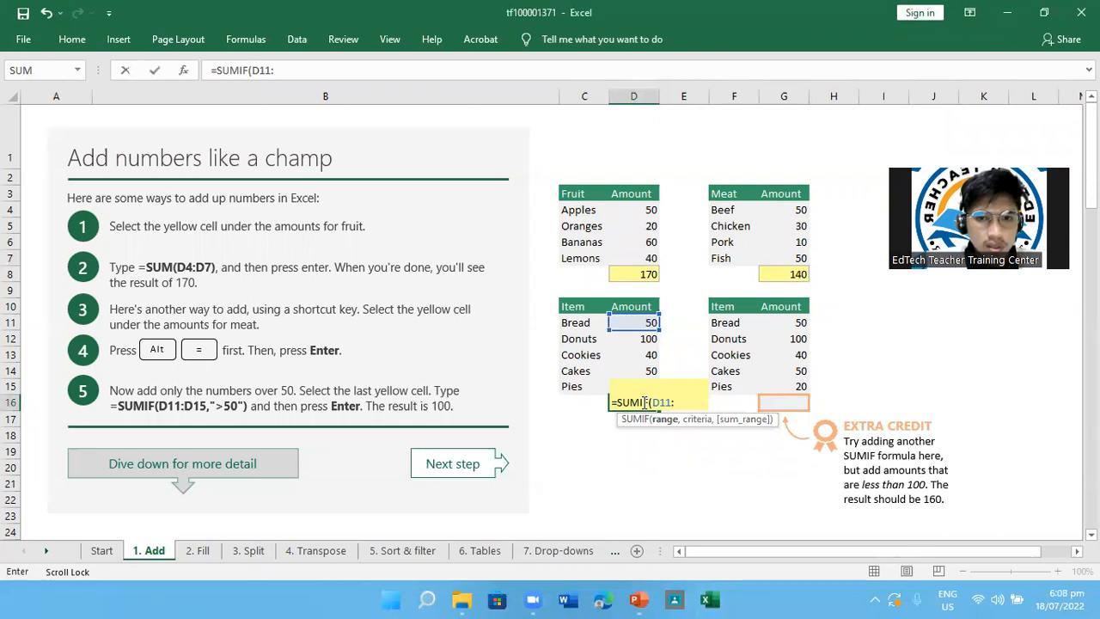
type("15,")
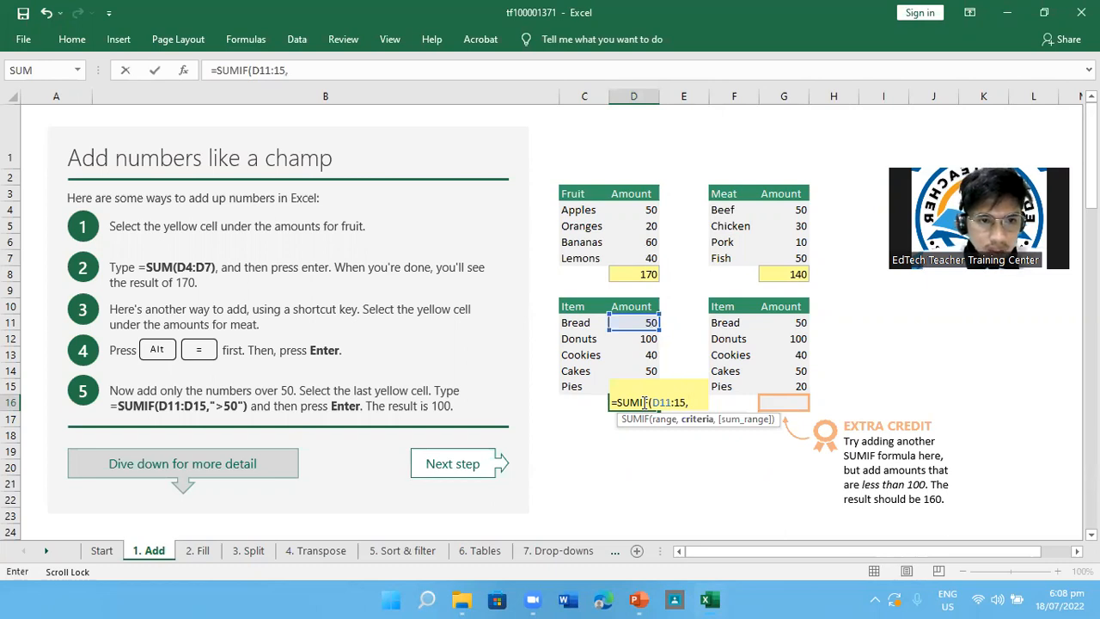
type("\"")
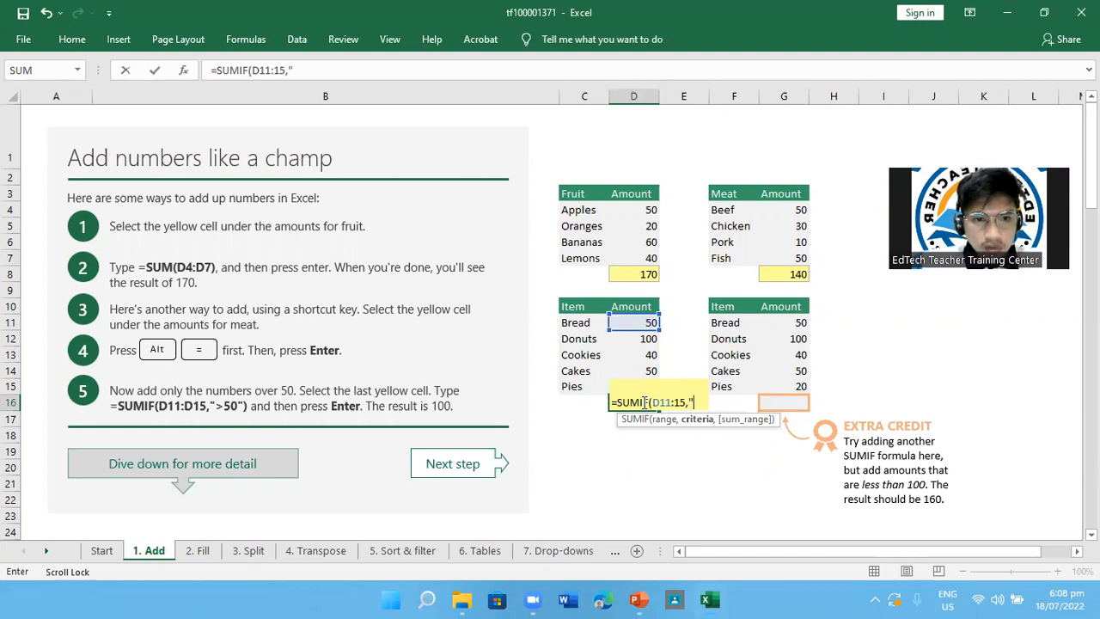
type("50")
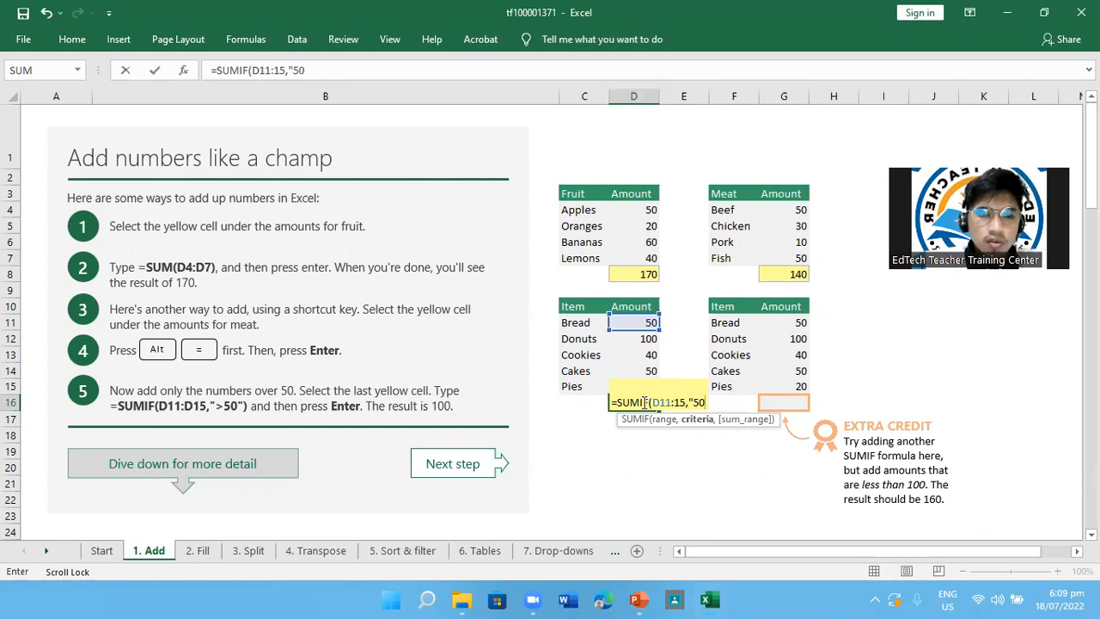
type("\"")
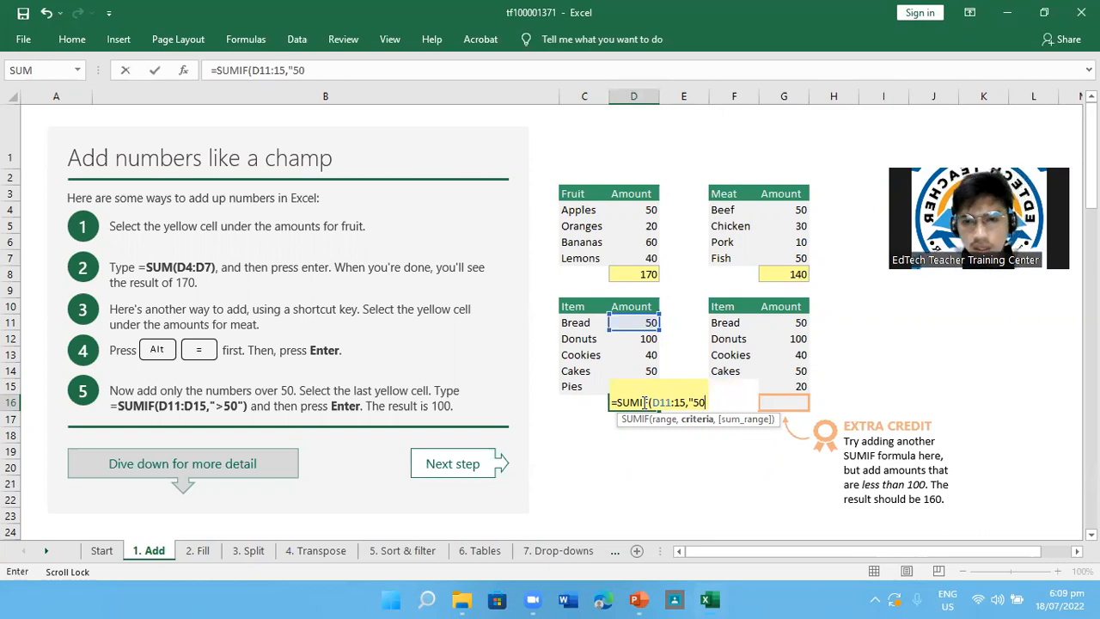
key("Return")
key("Return")
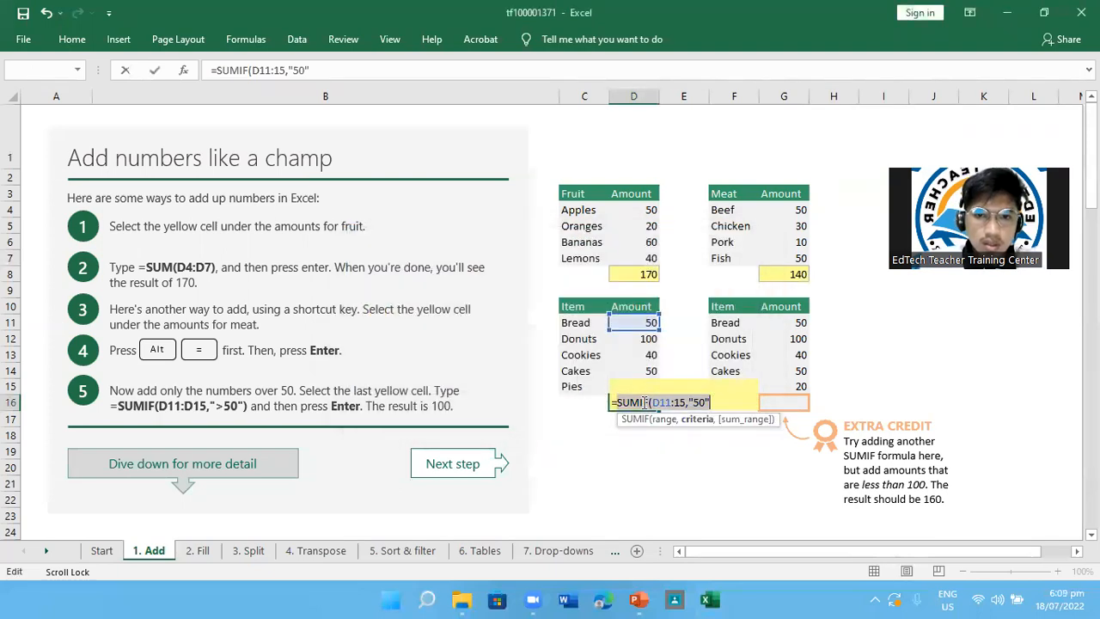
key("Return")
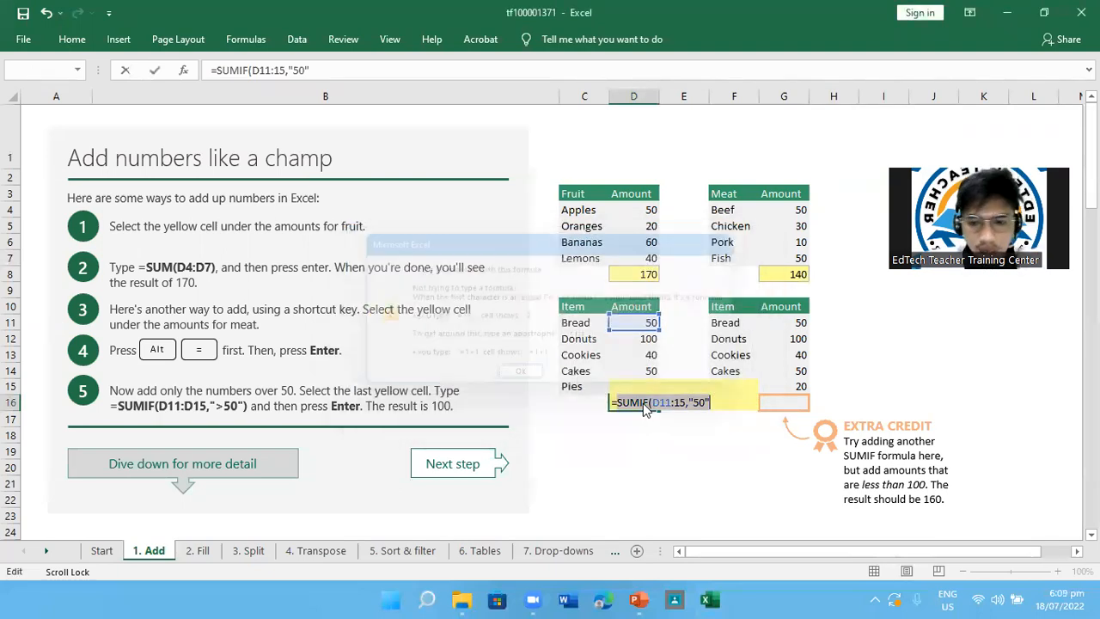
key("Return")
type(")")
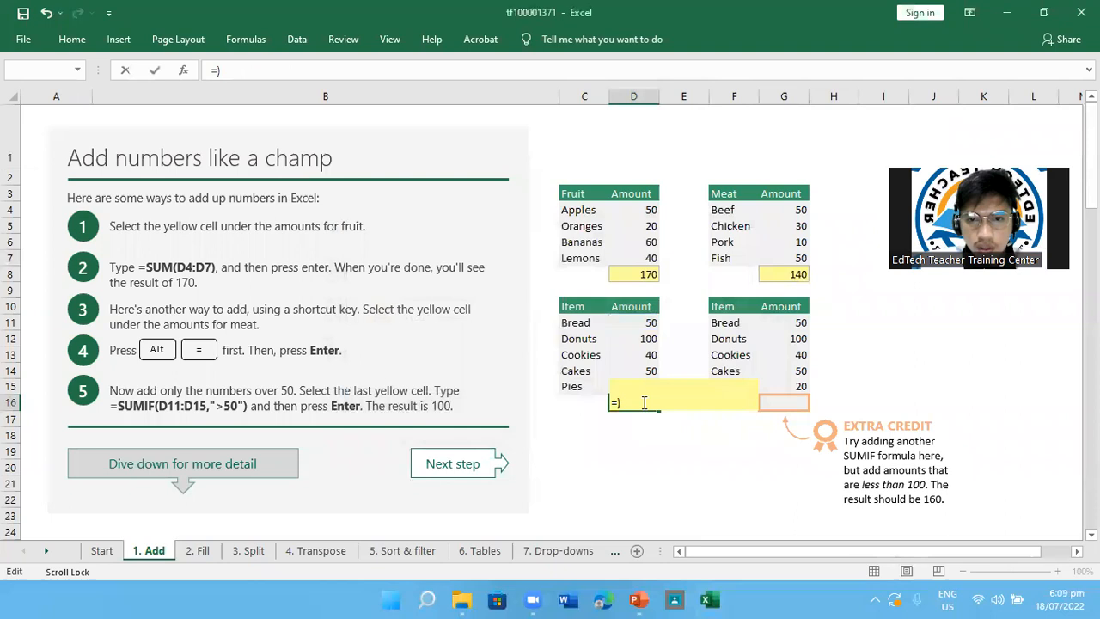
key("BackSpace")
key("BackSpace")
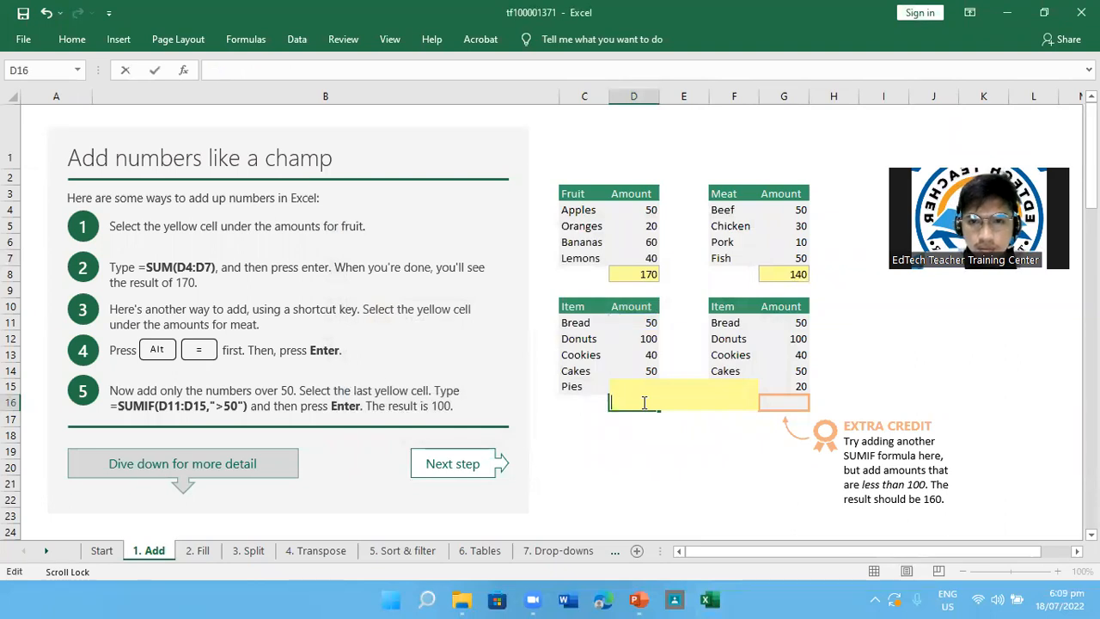
Enter the formula =SUMIF(D11:D15,">50") in D16 to add only the item amounts over 50
left_click(920, 10)
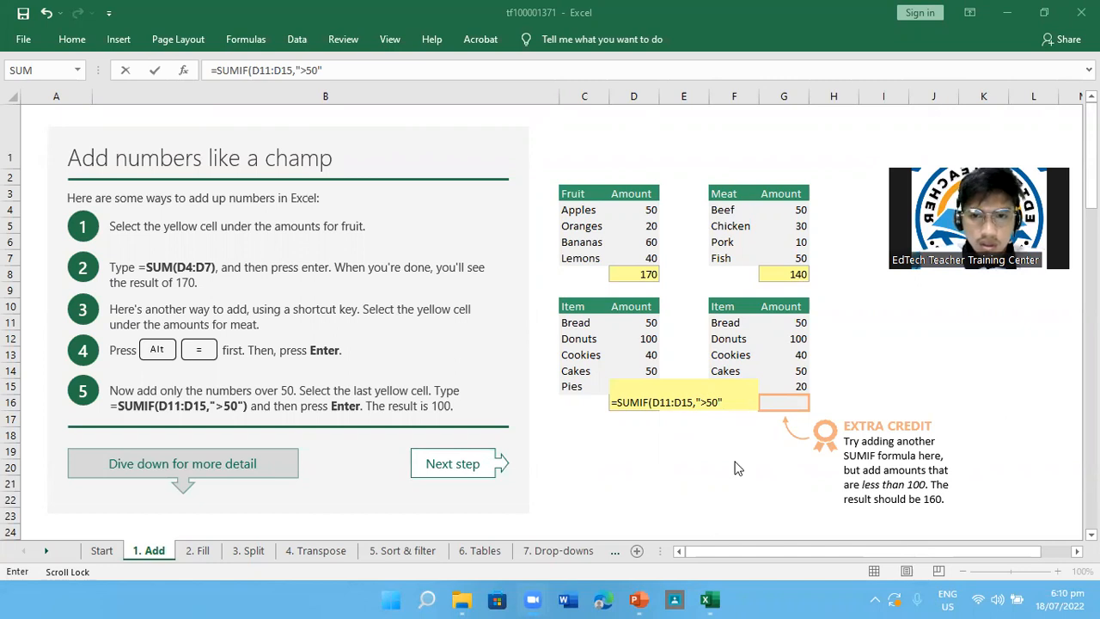
left_click(721, 403)
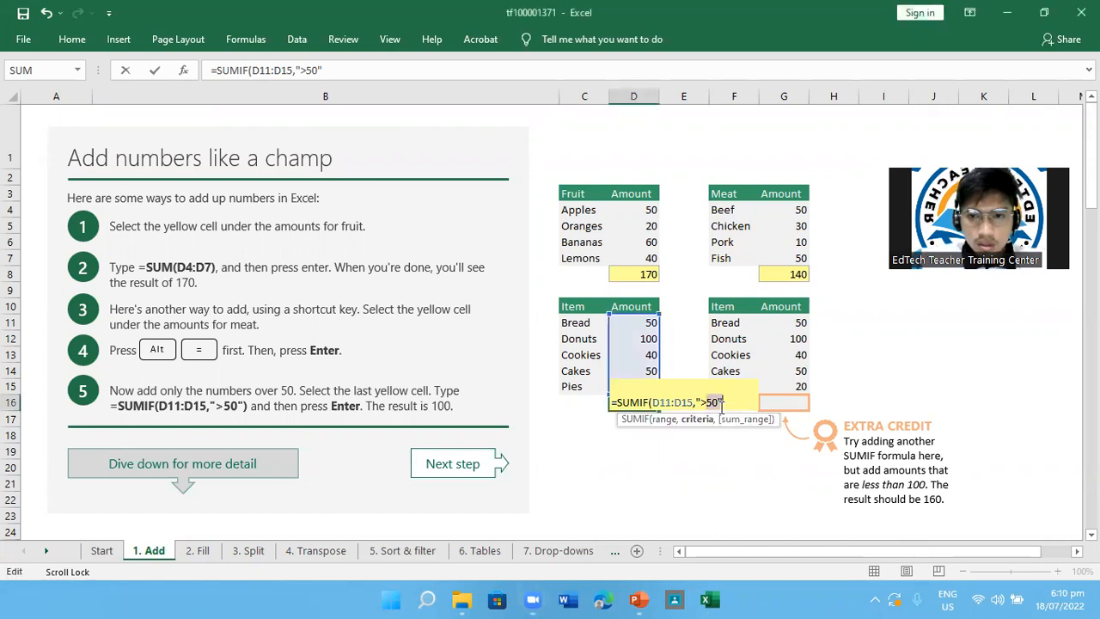
key("Return")
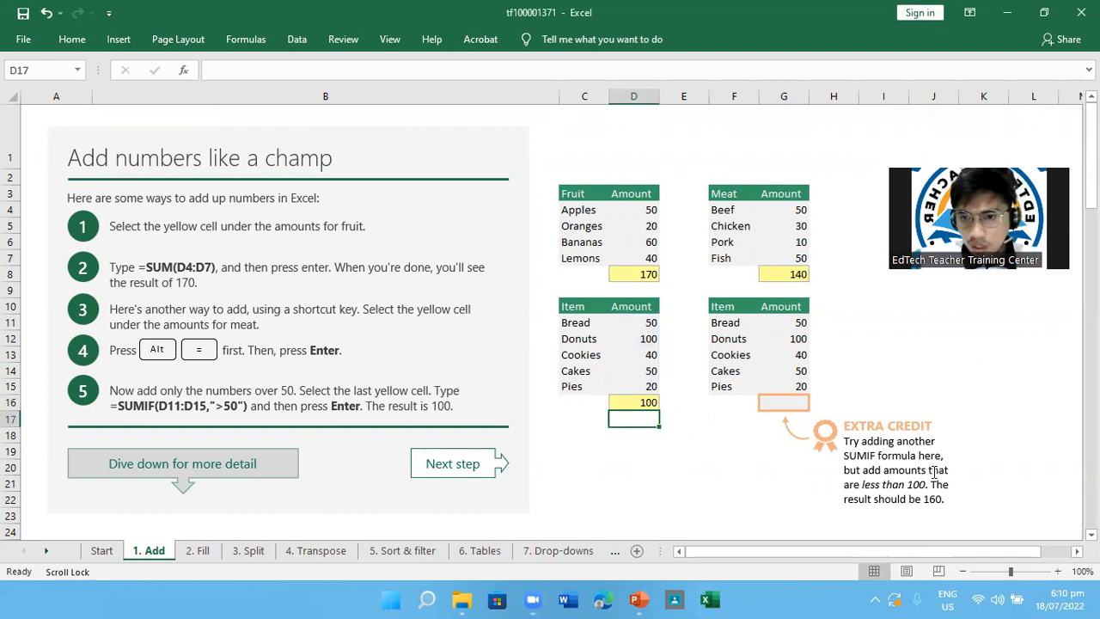
Examine the item amounts in D11 to D13 against the over-50 condition of the SUMIF total
left_click(795, 400)
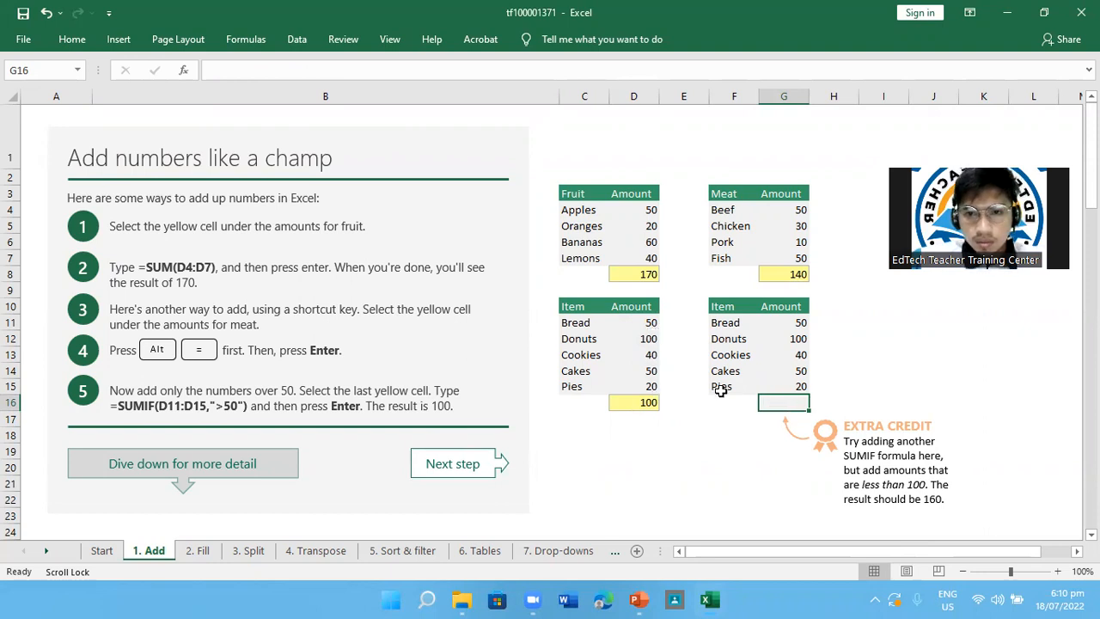
left_click(651, 327)
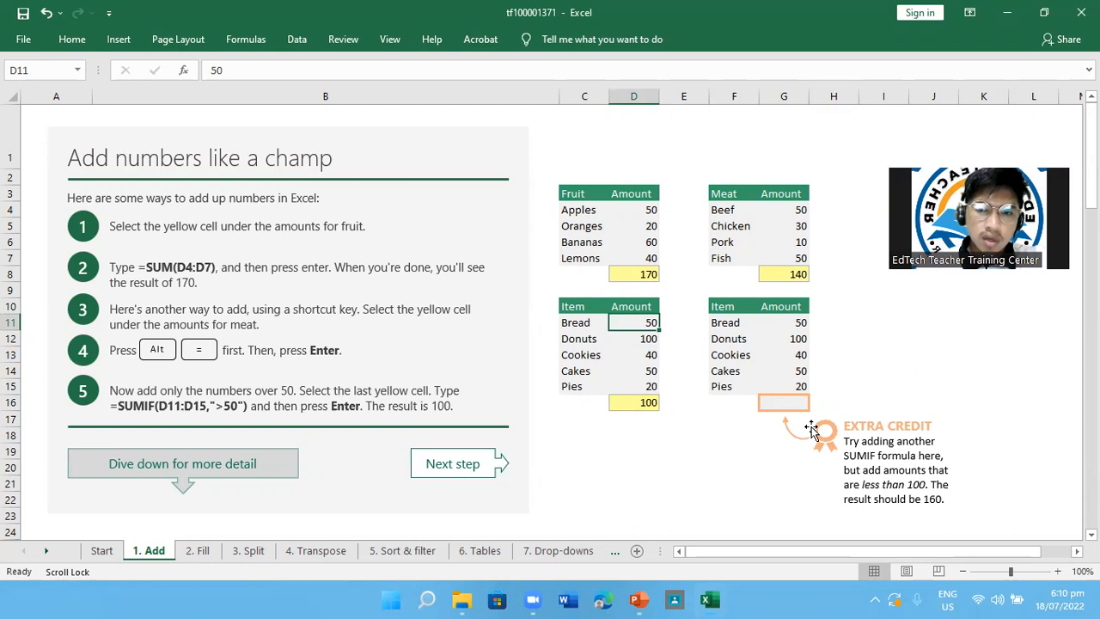
scroll(811, 427, "down", 1)
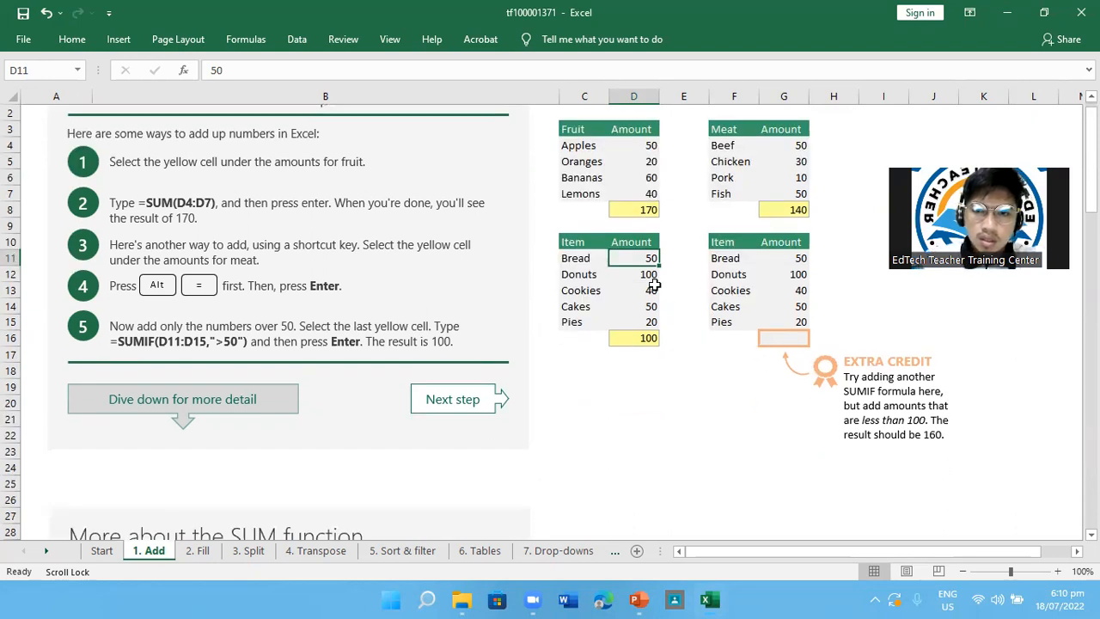
left_click(645, 287)
left_click(644, 244)
left_click(643, 271)
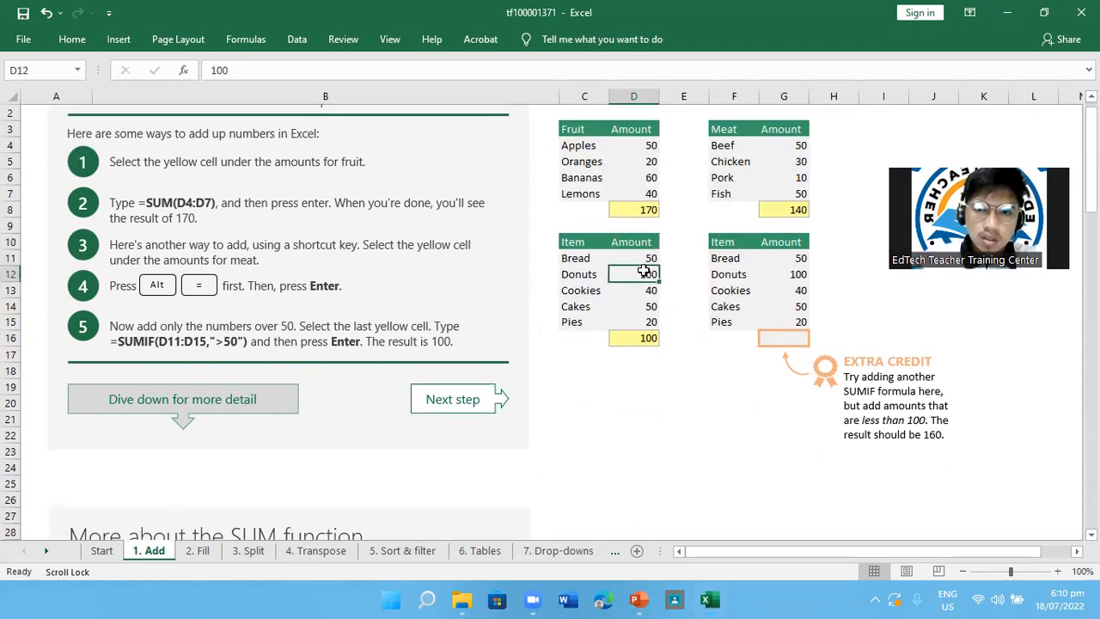
left_click(792, 344)
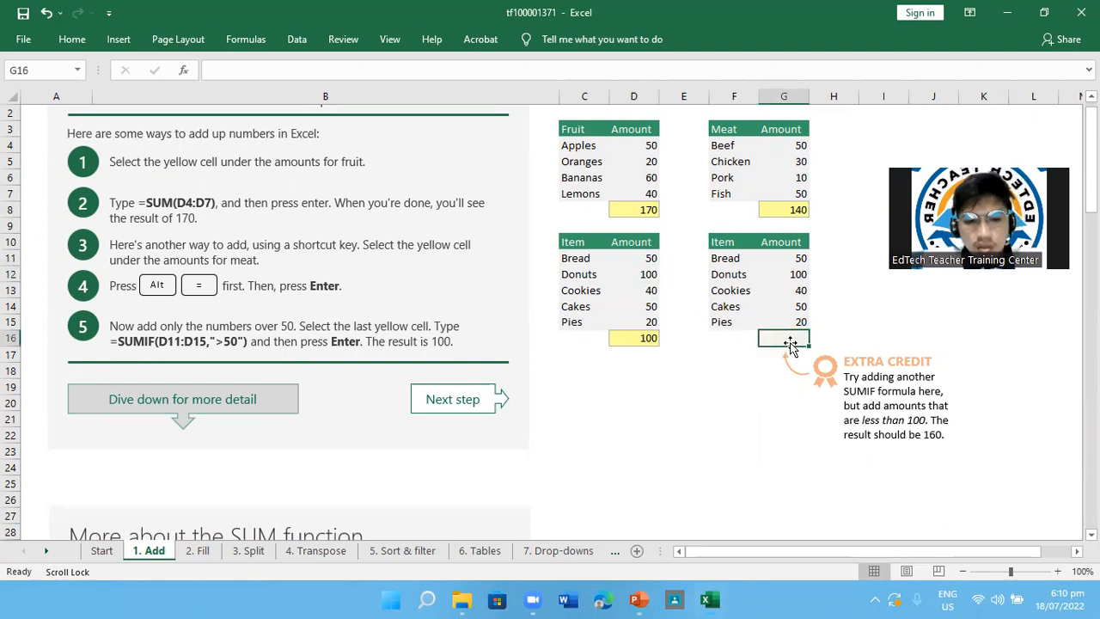
type("SUMIF")
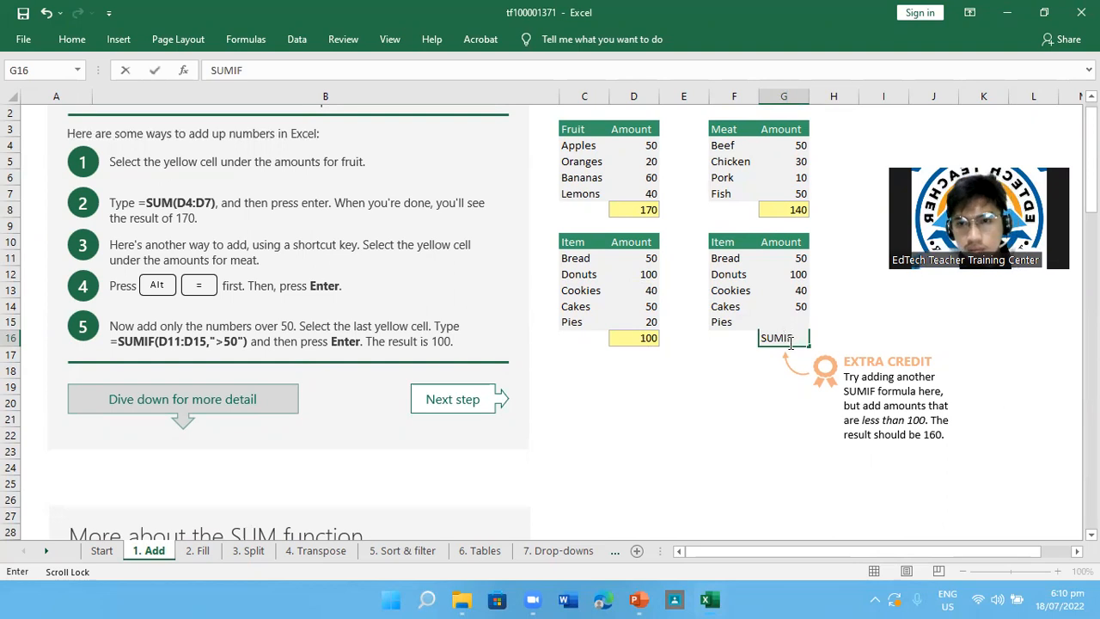
key("BackSpace")
key("BackSpace")
key("BackSpace")
key("BackSpace")
key("BackSpace")
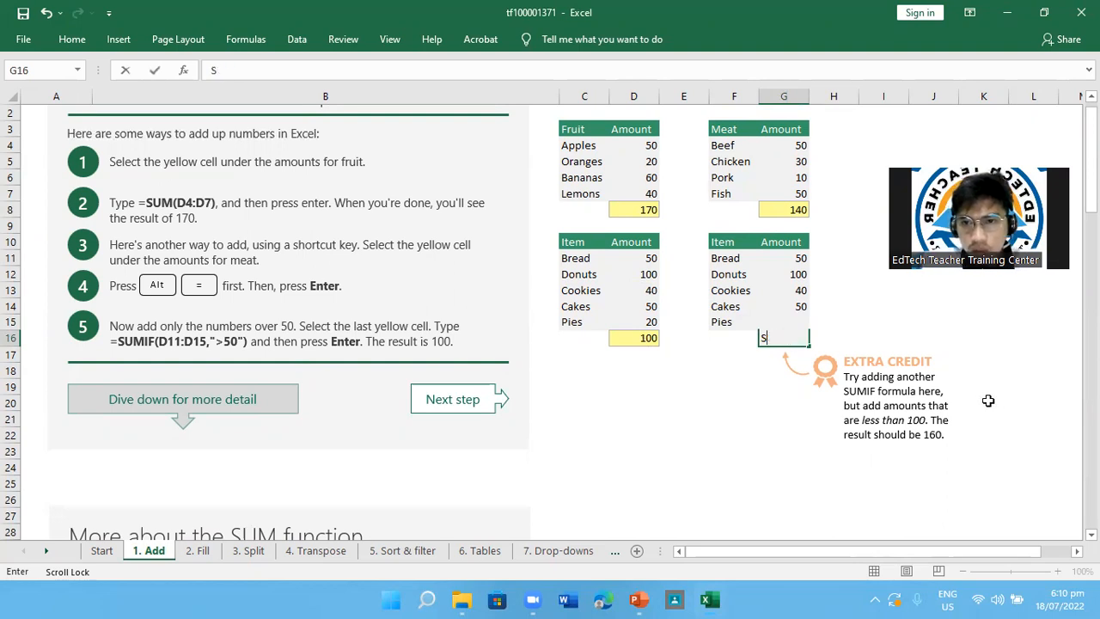
Try to enter =SUMIF(G11:15,"<100") in the extra credit cell G16 to add the item amounts under 100
type("=SUMIF(")
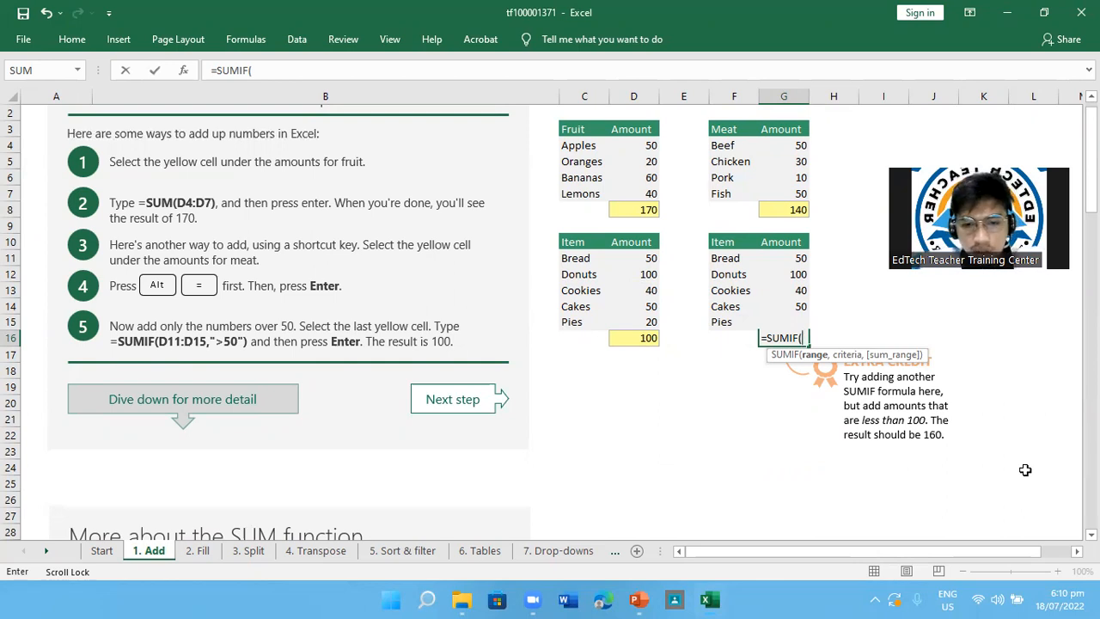
type("G11:")
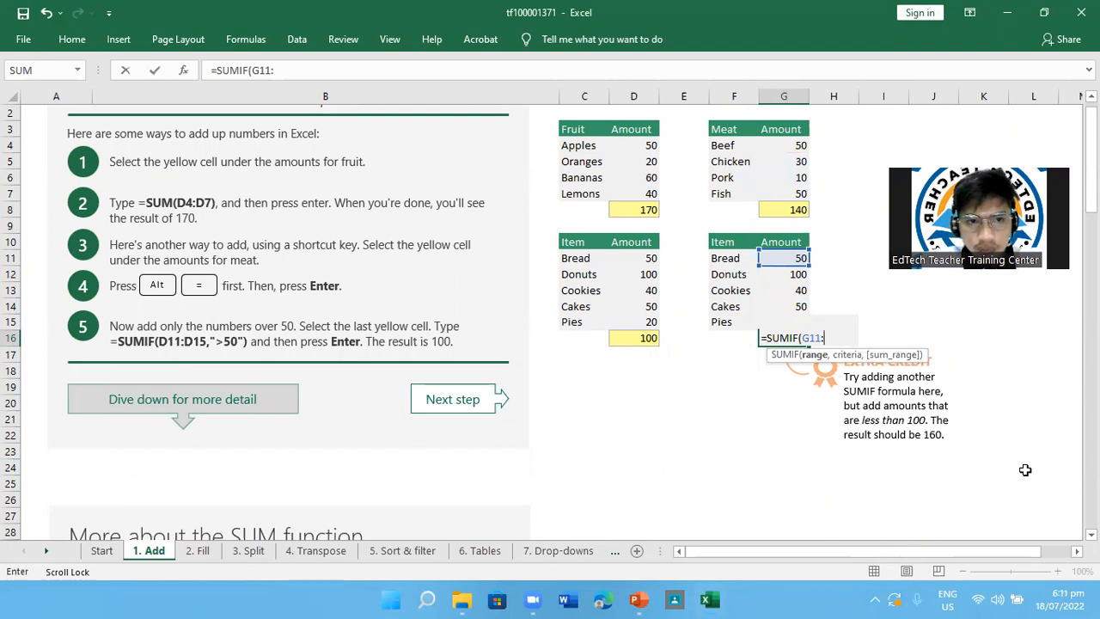
type("15")
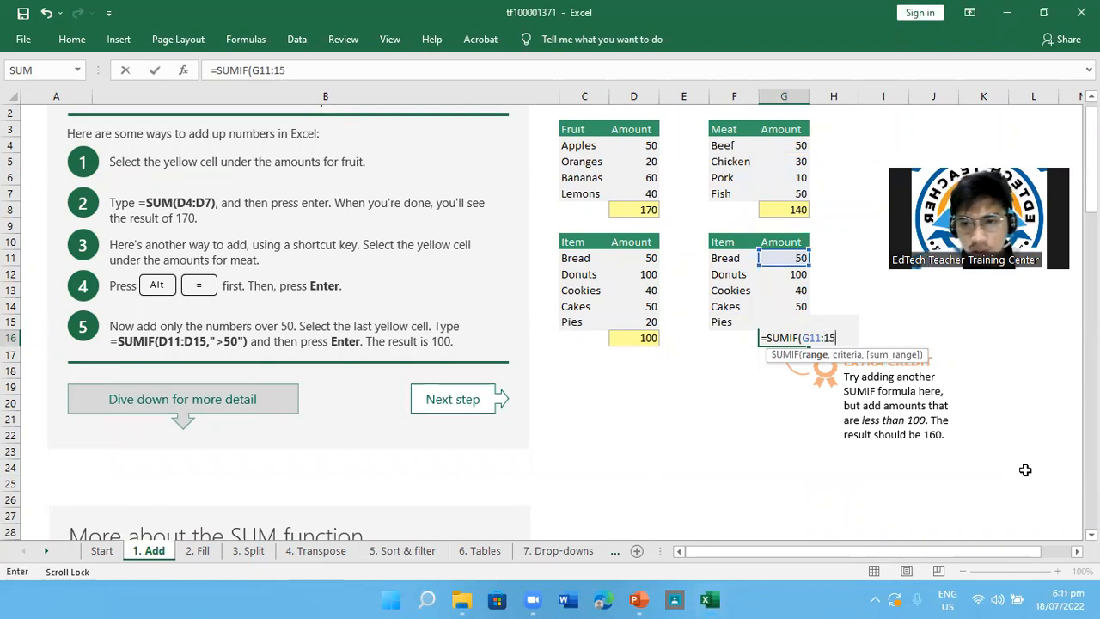
type(",")
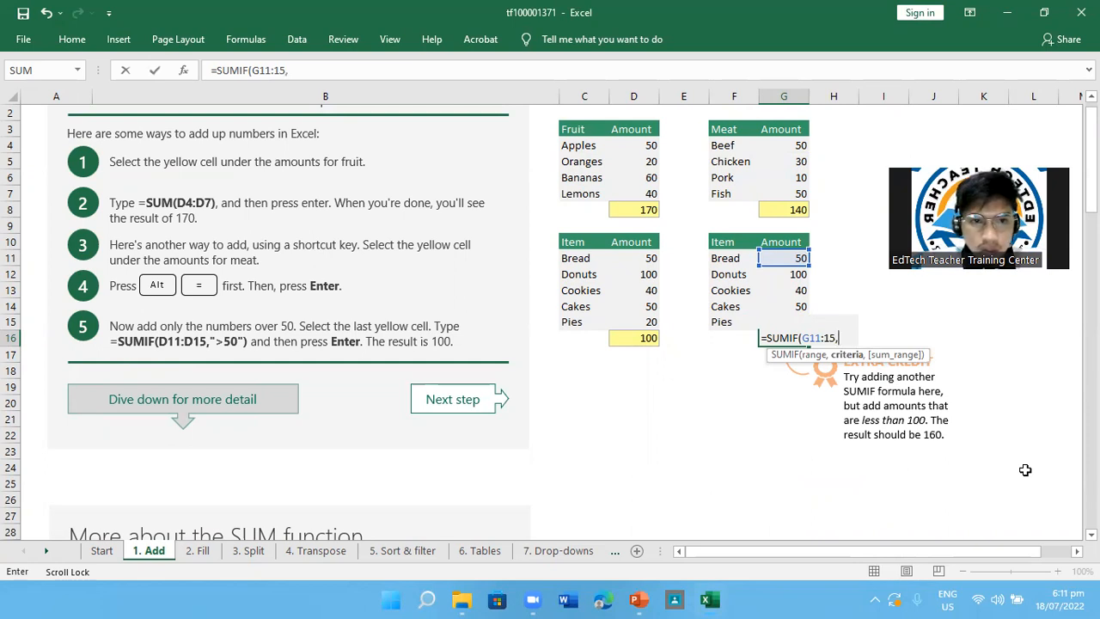
type("\"<")
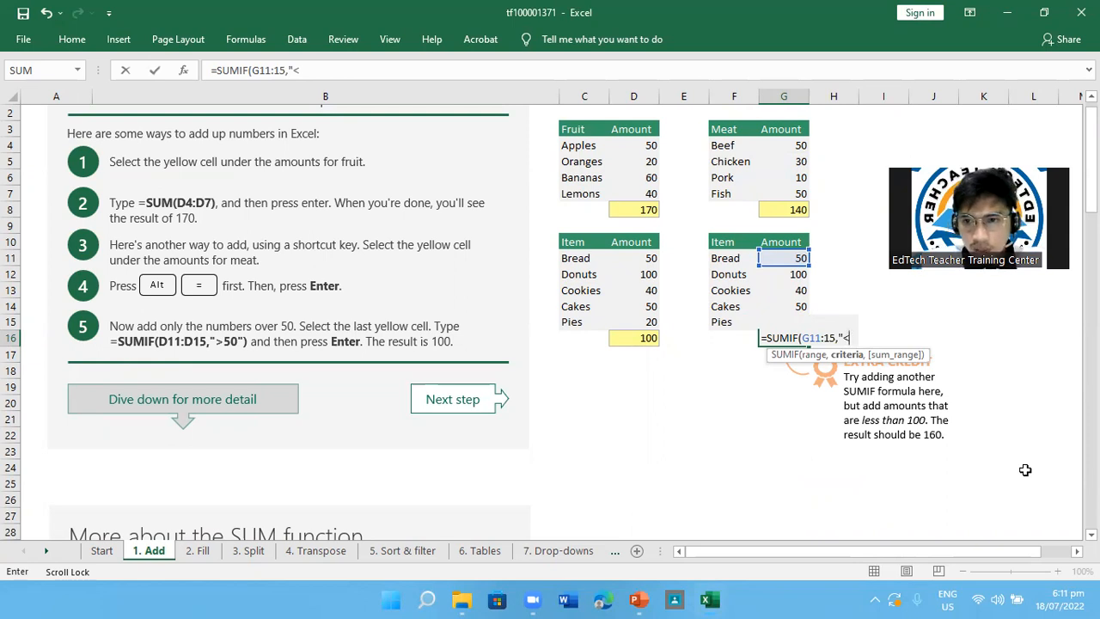
type("100")
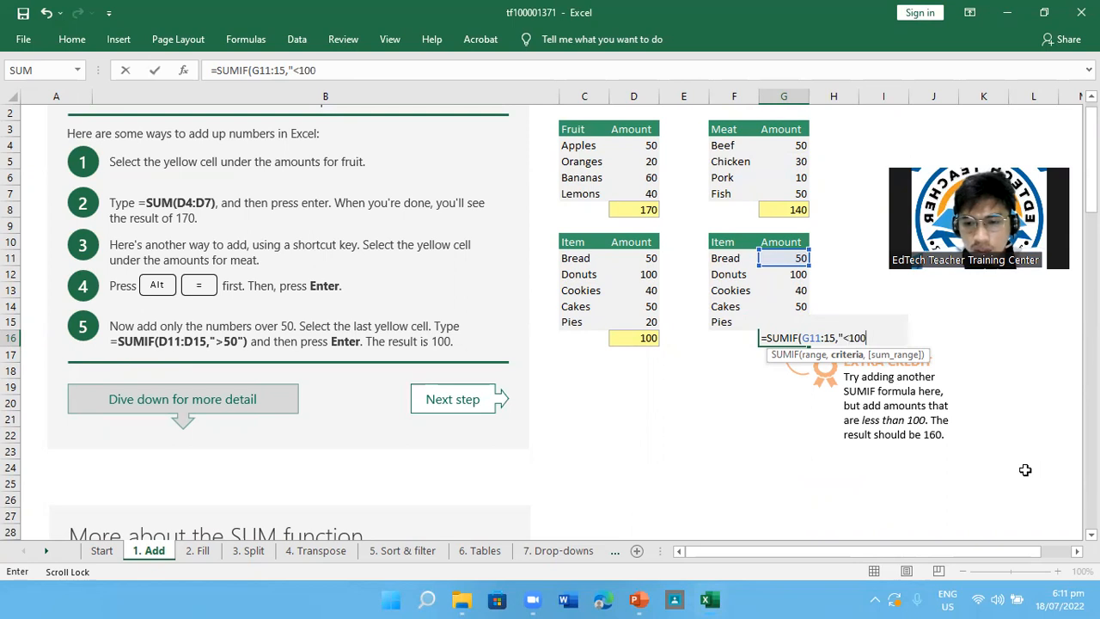
type("\"")
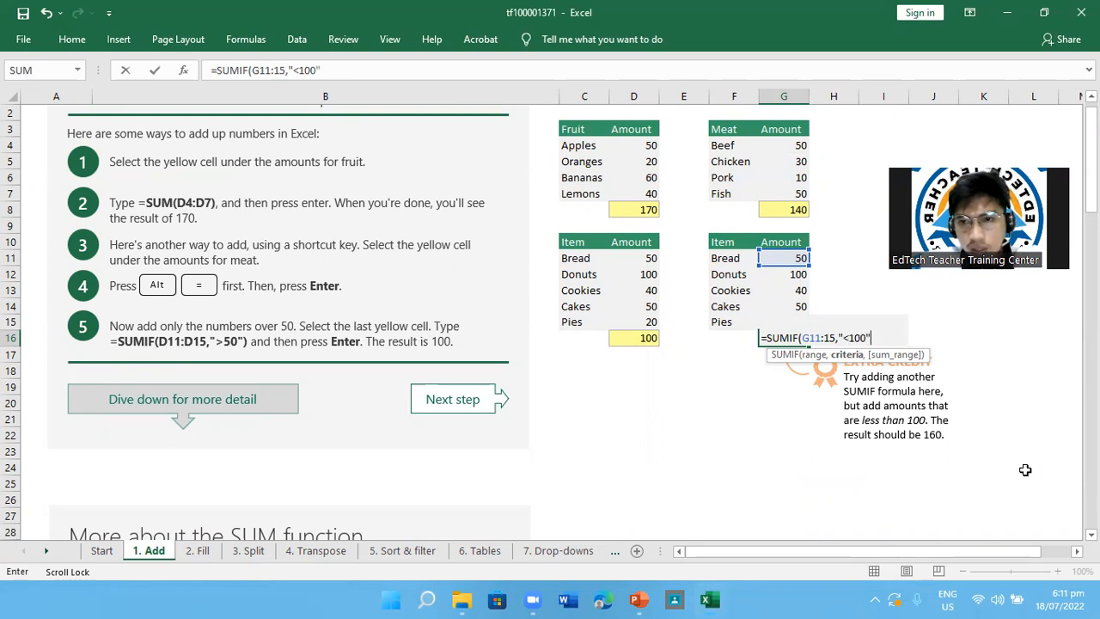
type(")")
key("Return")
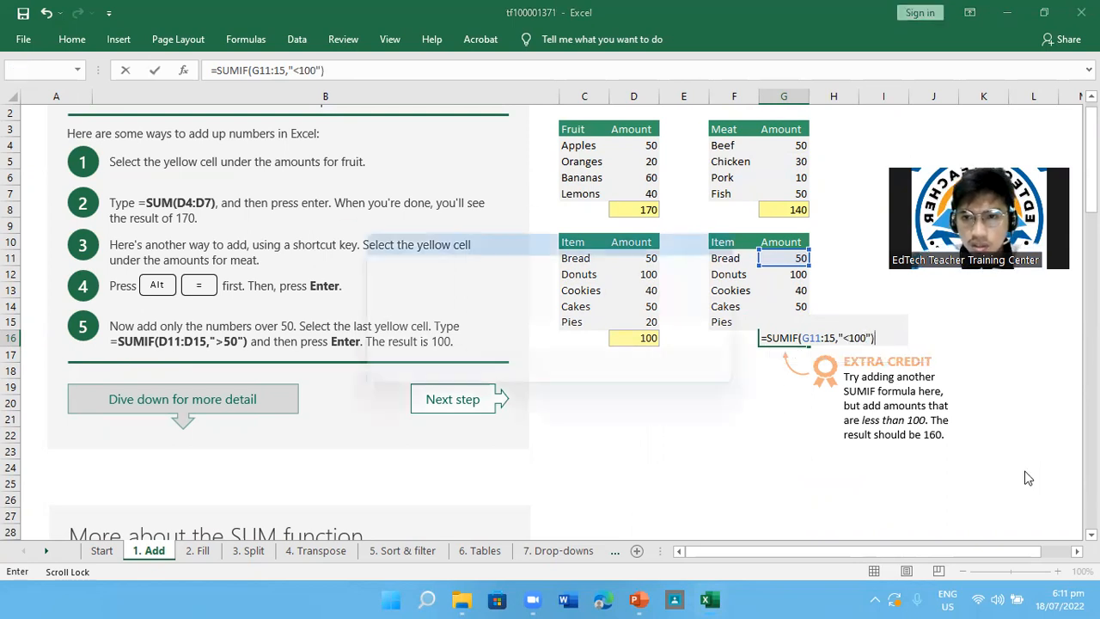
key("Return")
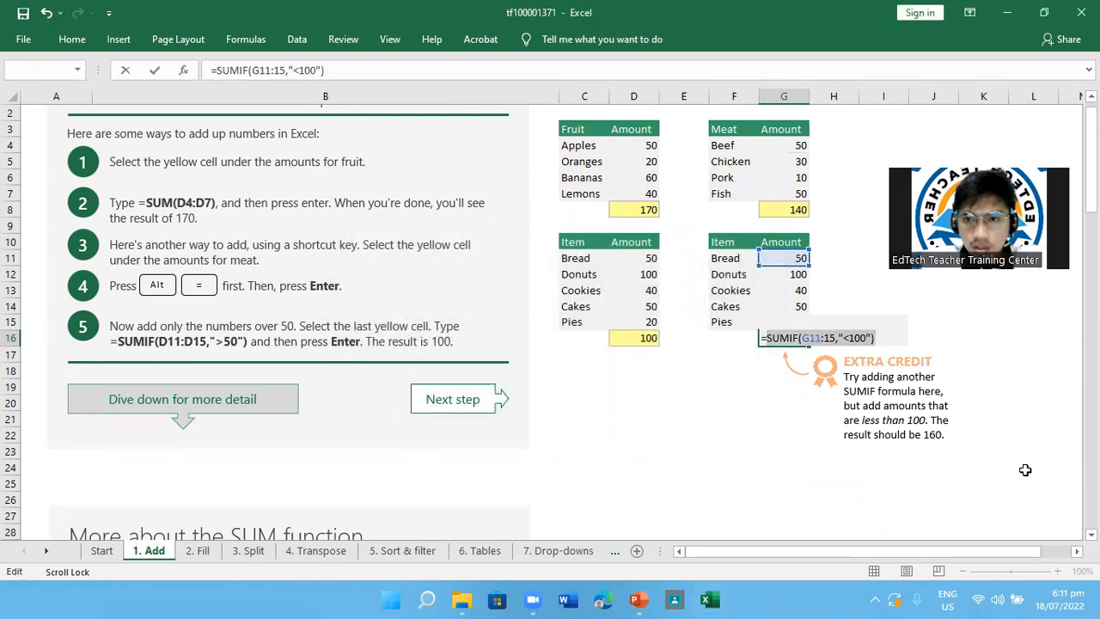
Correct the range in the extra credit cell G16 so the formula reads =SUMIF(G11:G15,"<100")
key("Left")
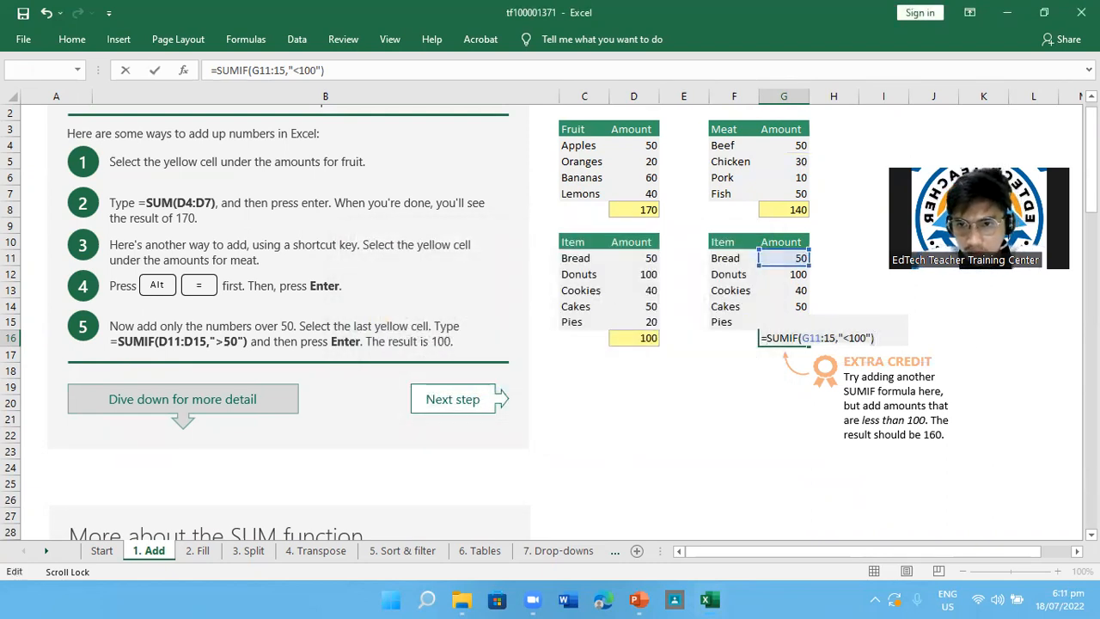
left_click(826, 337)
type("d")
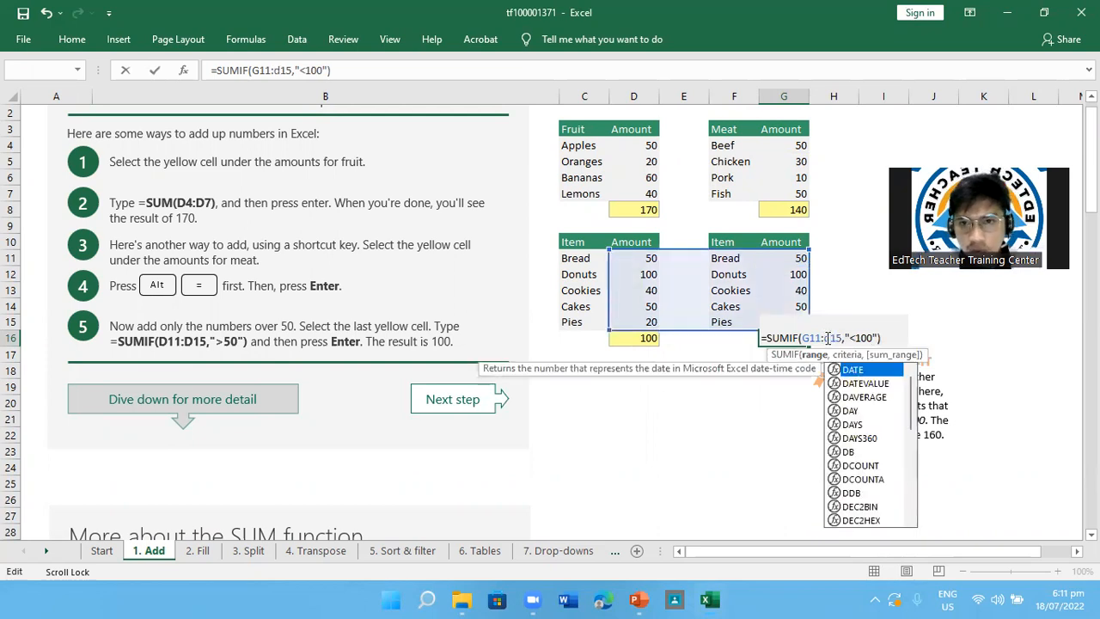
key("BackSpace")
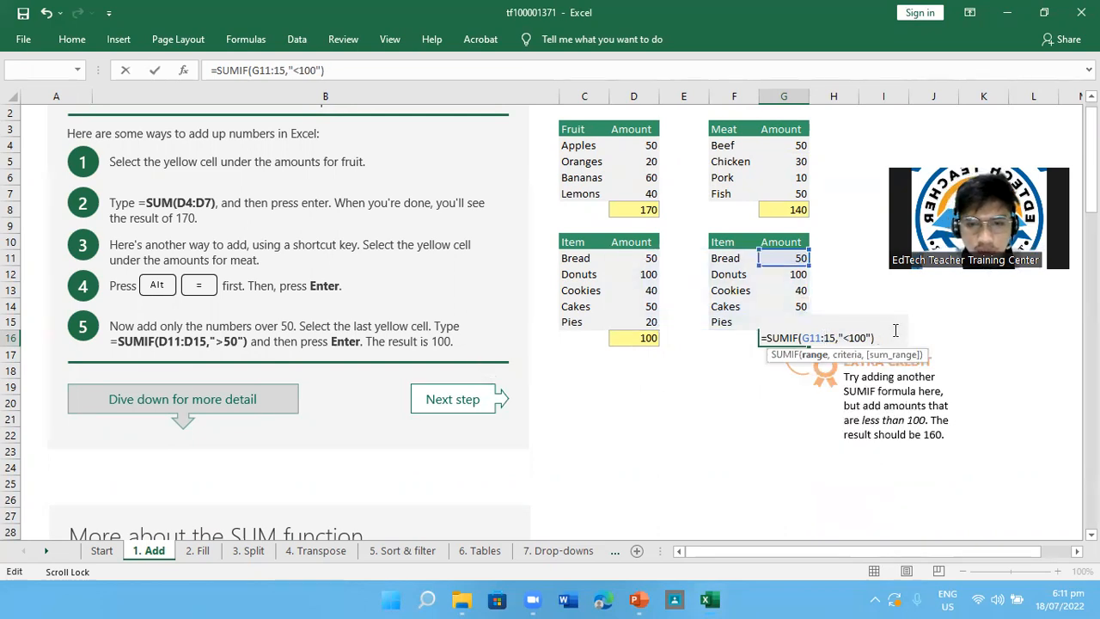
type("g")
key("BackSpace")
type("G")
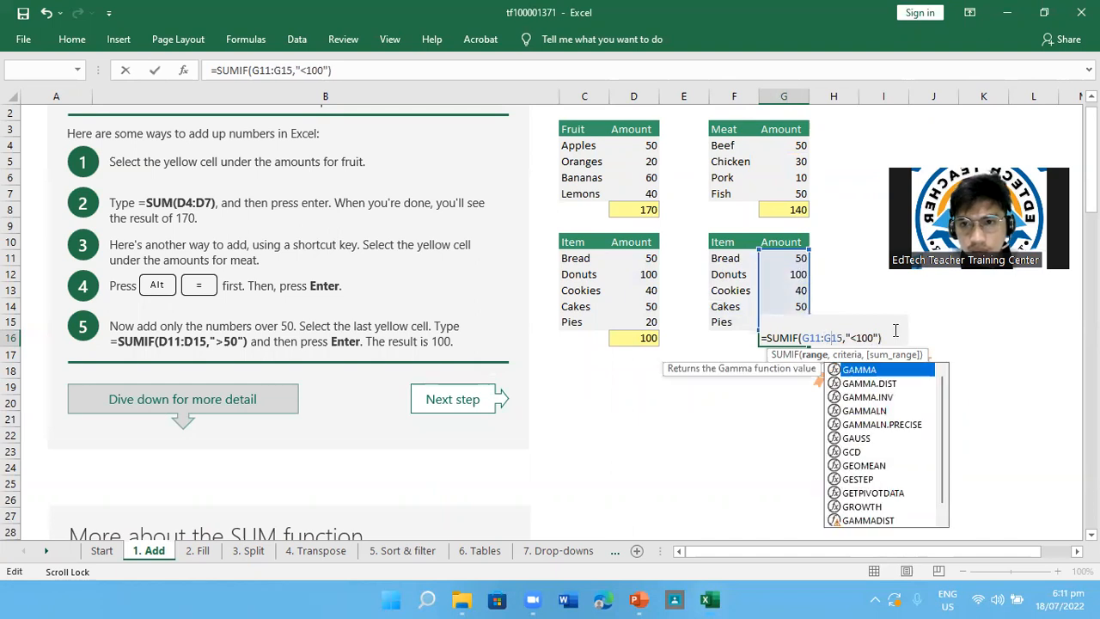
key("Return")
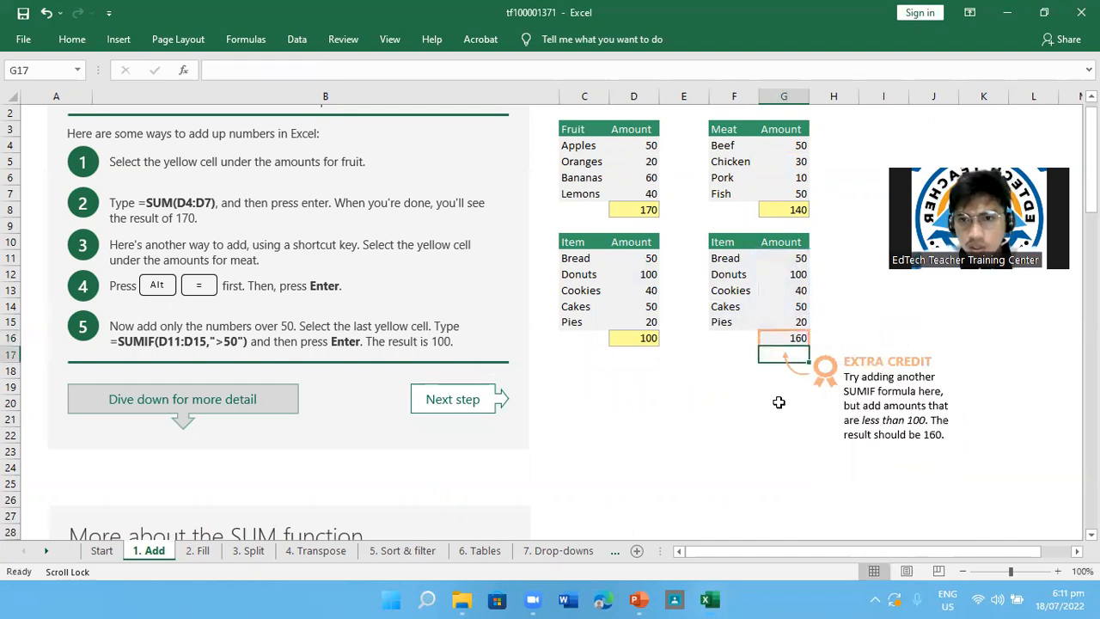
Examine the item amounts in column G against the under-100 condition and the SUMIF total in G16
left_click(799, 262)
right_click(799, 266)
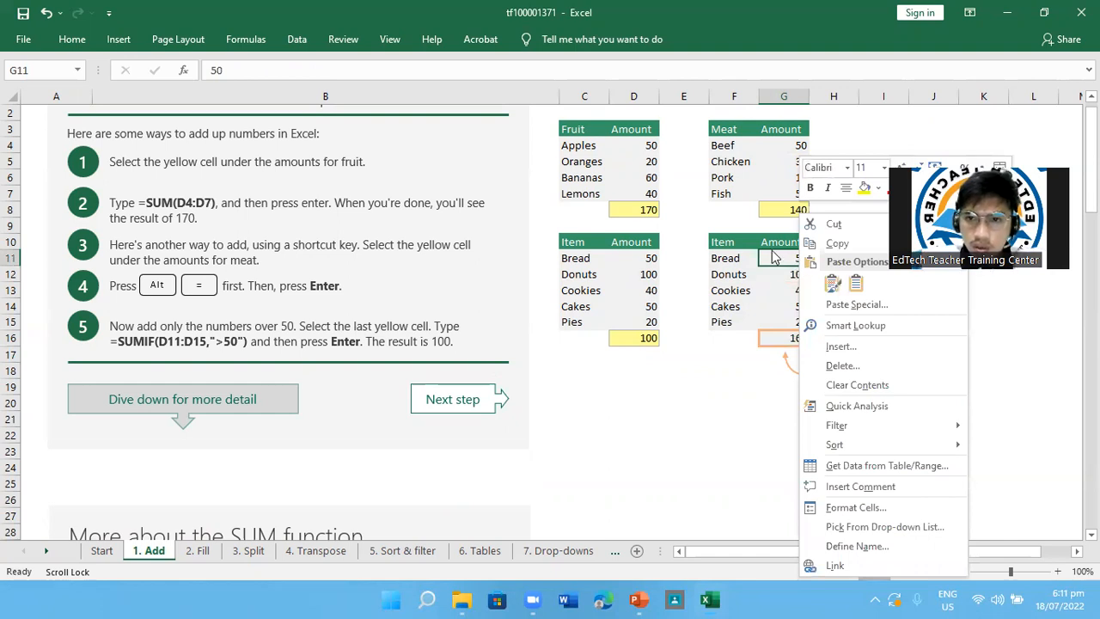
key("Escape")
scroll(786, 283, "up", 1)
scroll(786, 284, "down", 1)
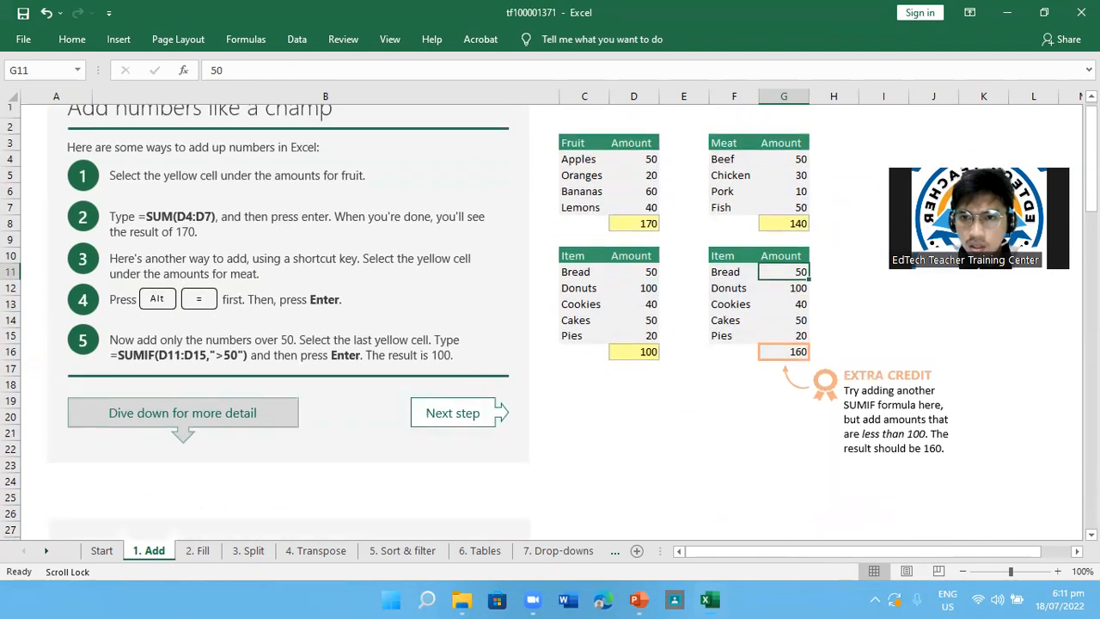
left_click(793, 290)
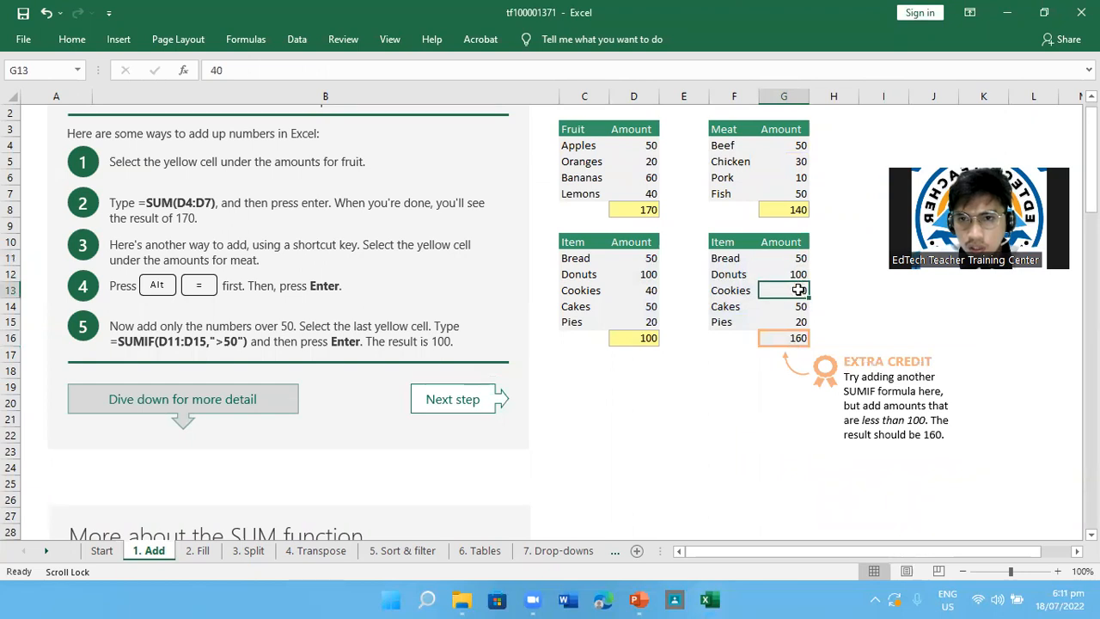
left_click(801, 307)
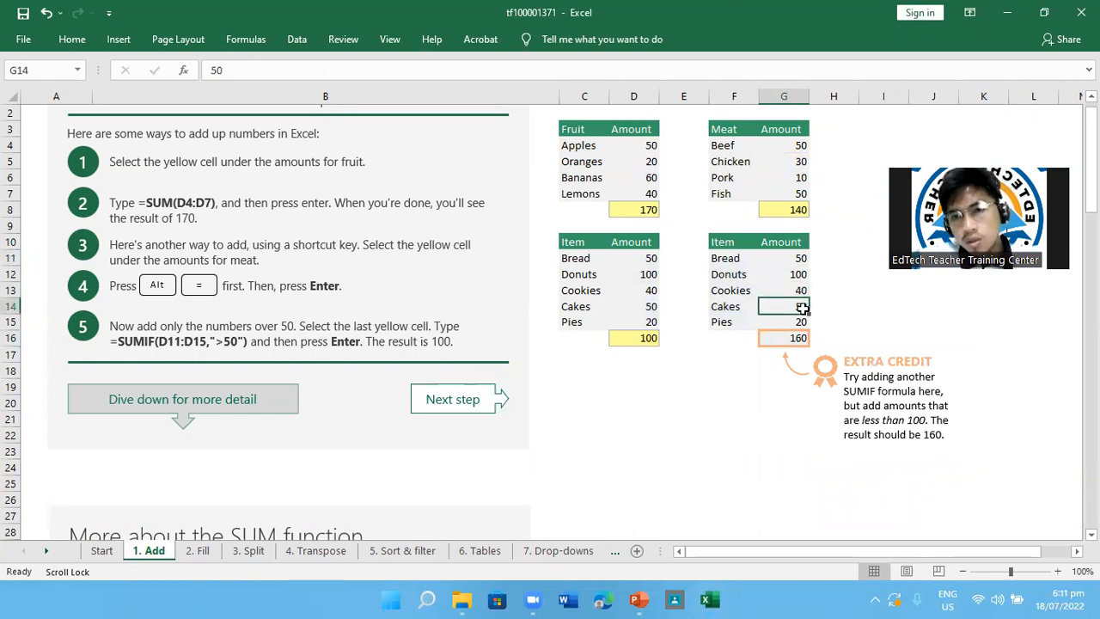
left_click(797, 322)
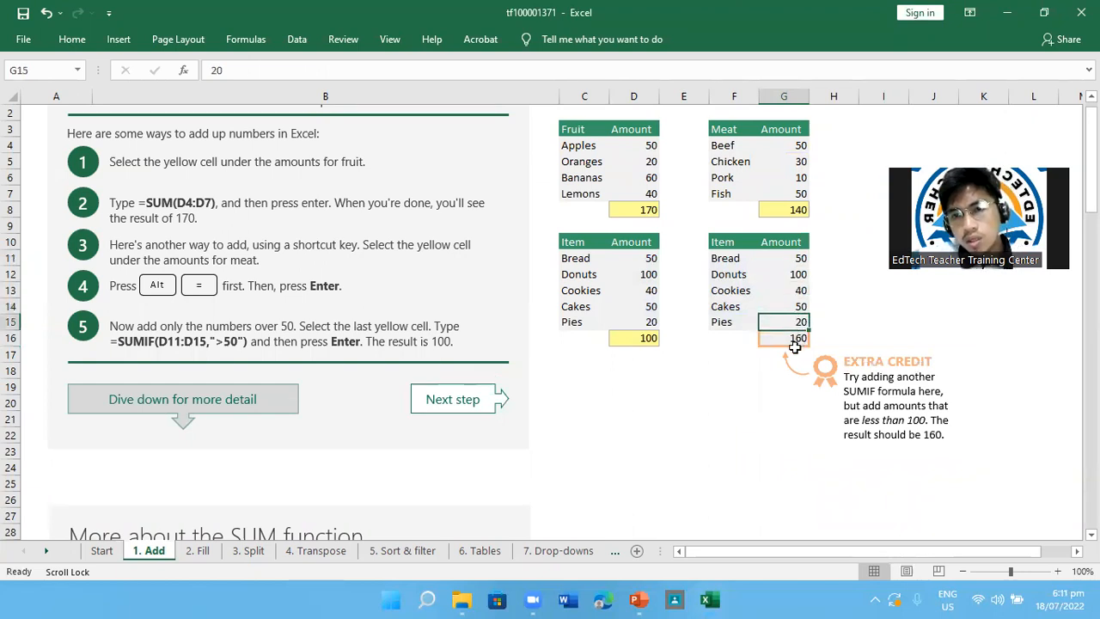
left_click(791, 340)
Read through the rest of the adding lesson, covering the SUM and SUMIF details and the web resources
scroll(505, 448, "down", 2)
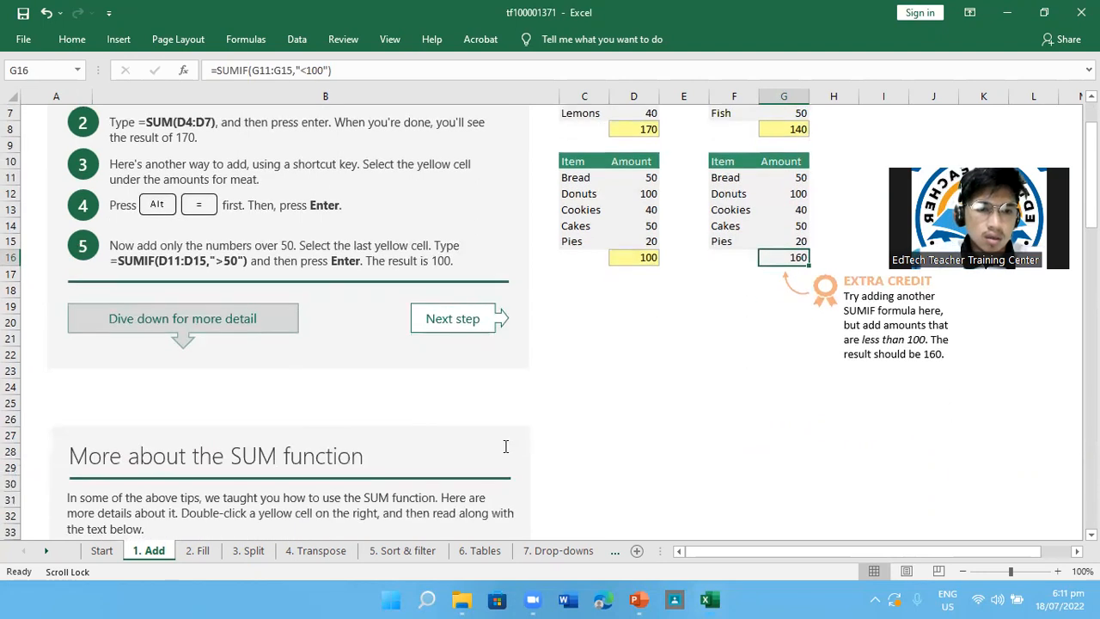
scroll(505, 446, "down", 6)
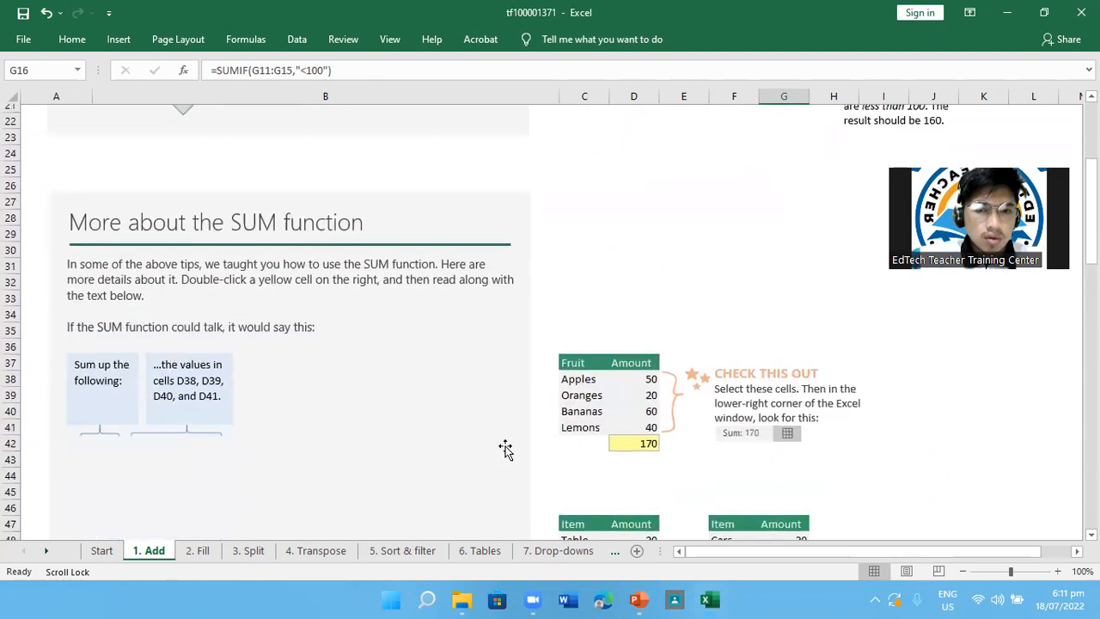
scroll(506, 446, "down", 1)
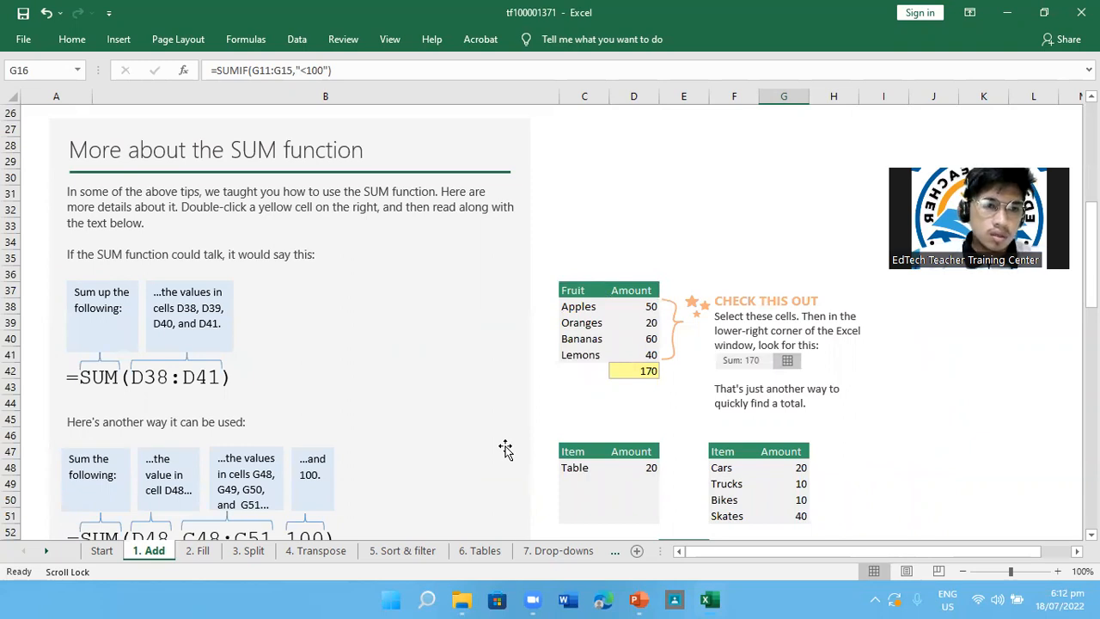
scroll(505, 448, "down", 6)
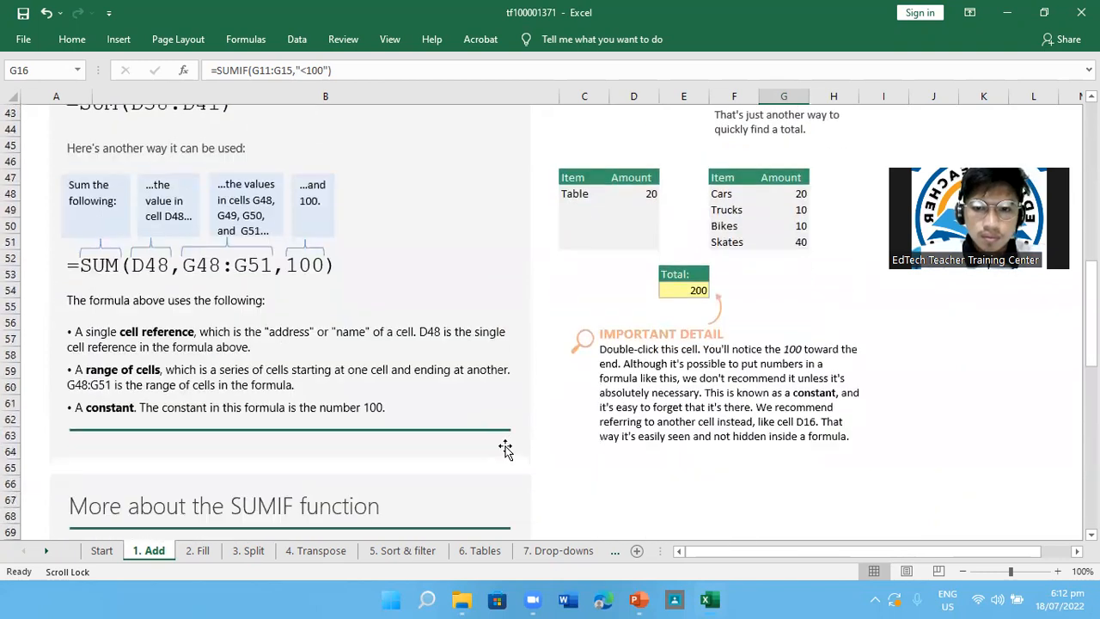
scroll(505, 447, "down", 2)
scroll(505, 447, "down", 2)
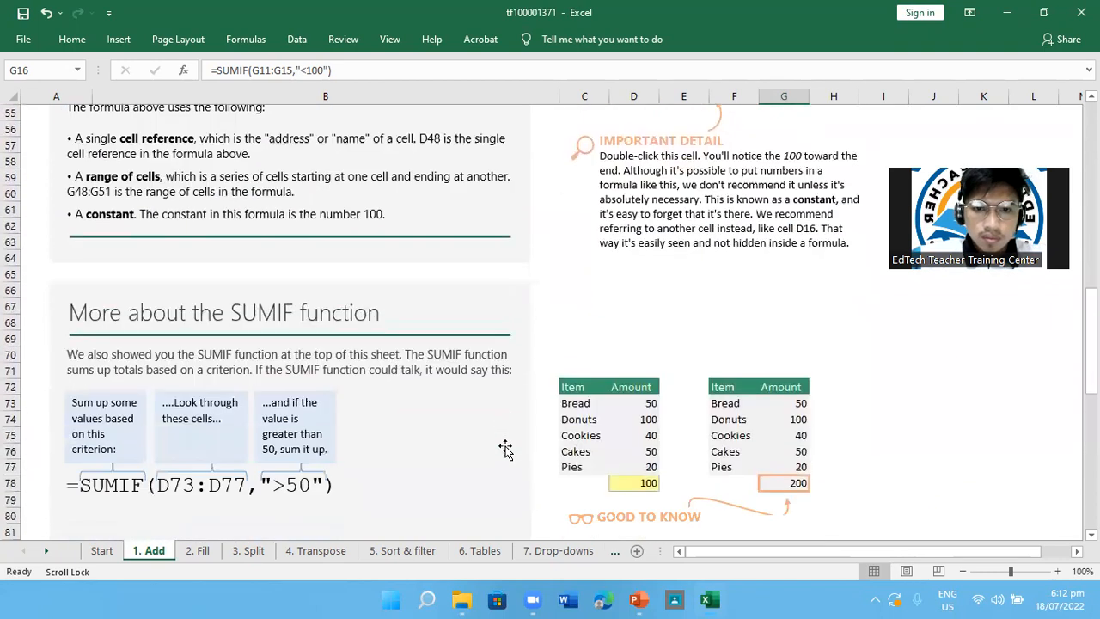
scroll(505, 448, "down", 2)
scroll(505, 448, "down", 2)
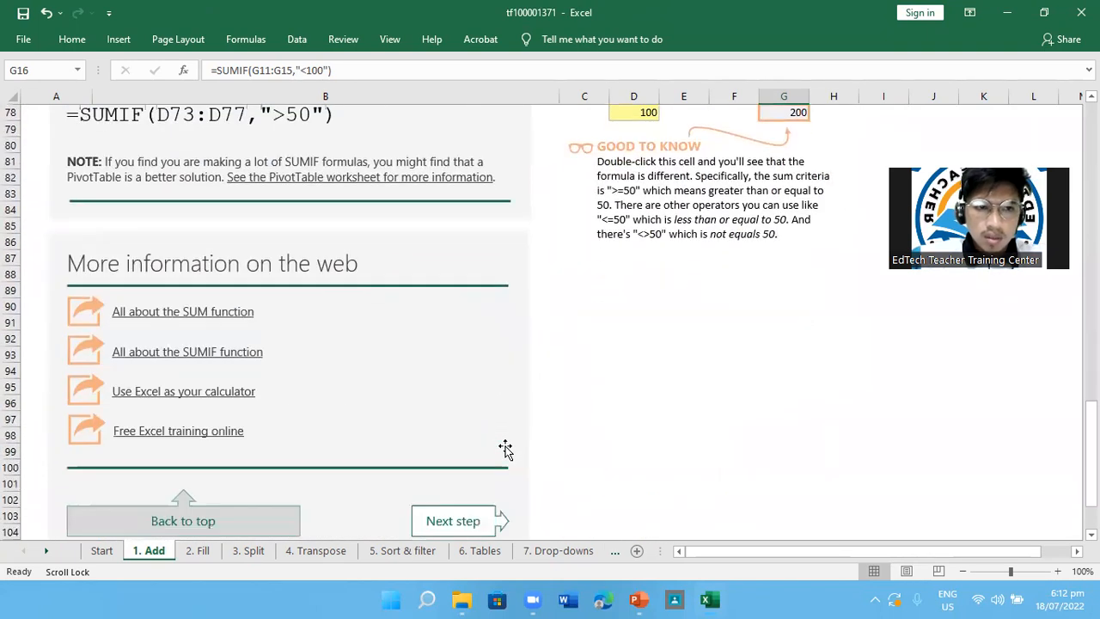
scroll(506, 448, "up", 15)
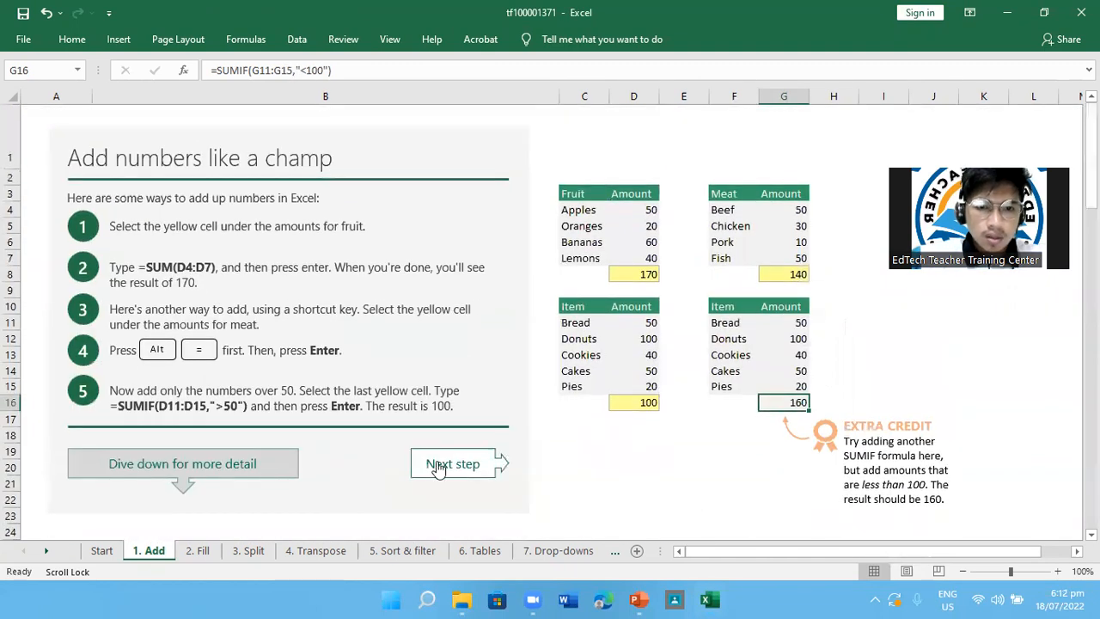
Go to the lesson on filling cells automatically and fill the SUM formula from E4 down to E6
left_click(438, 467)
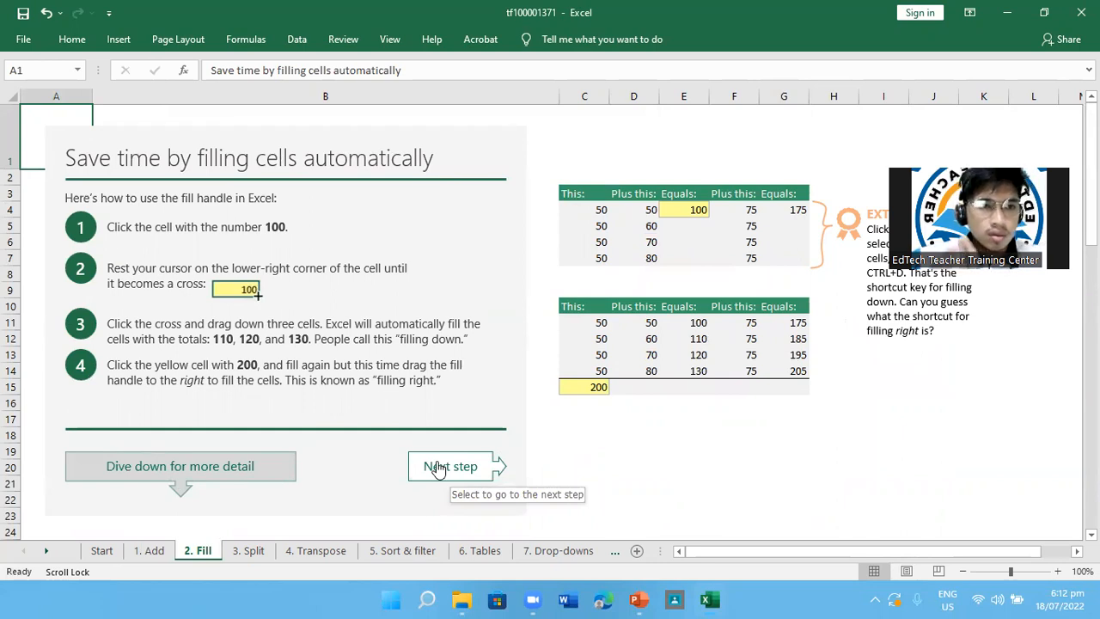
left_click(706, 212)
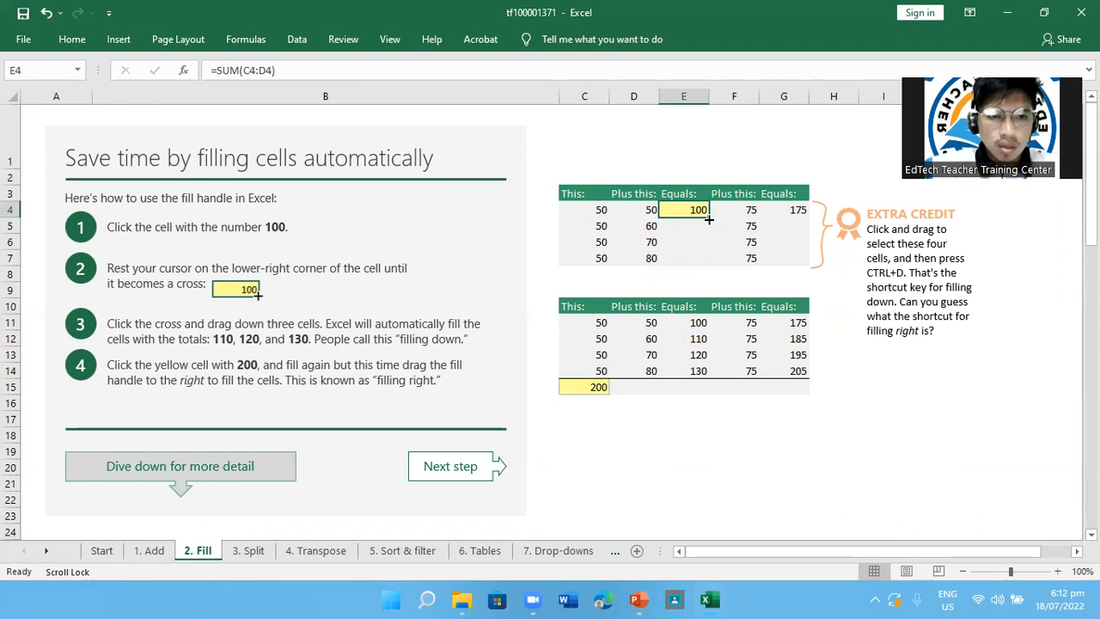
left_click_drag(709, 220, 706, 244)
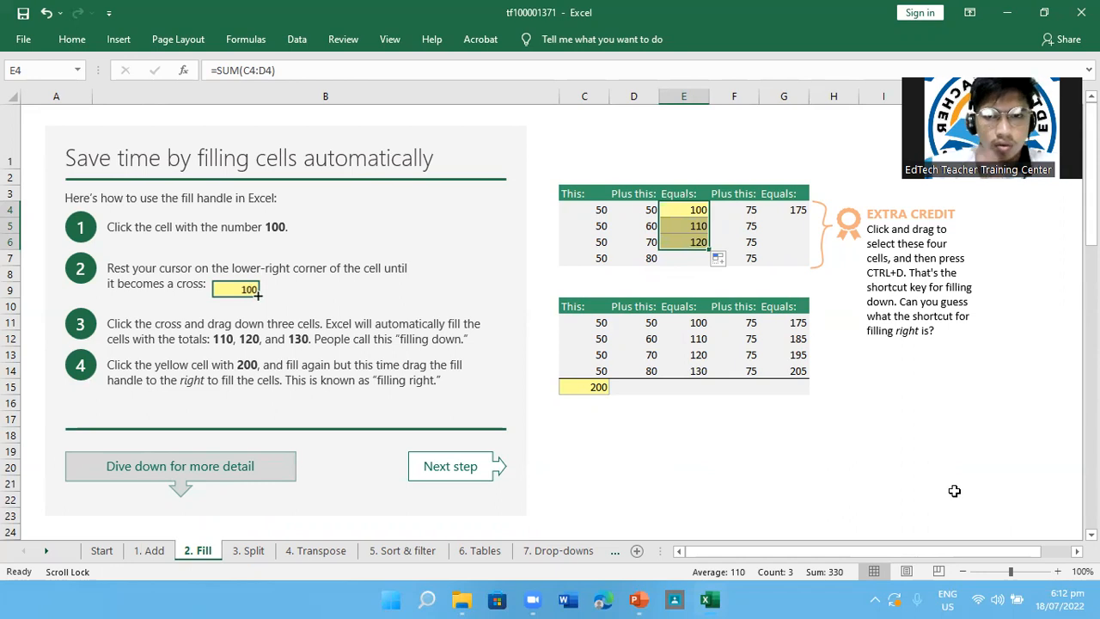
Examine rows 4 to 6 of the upper table, comparing the This and Plus this values with each filled Equals total
left_click(607, 214)
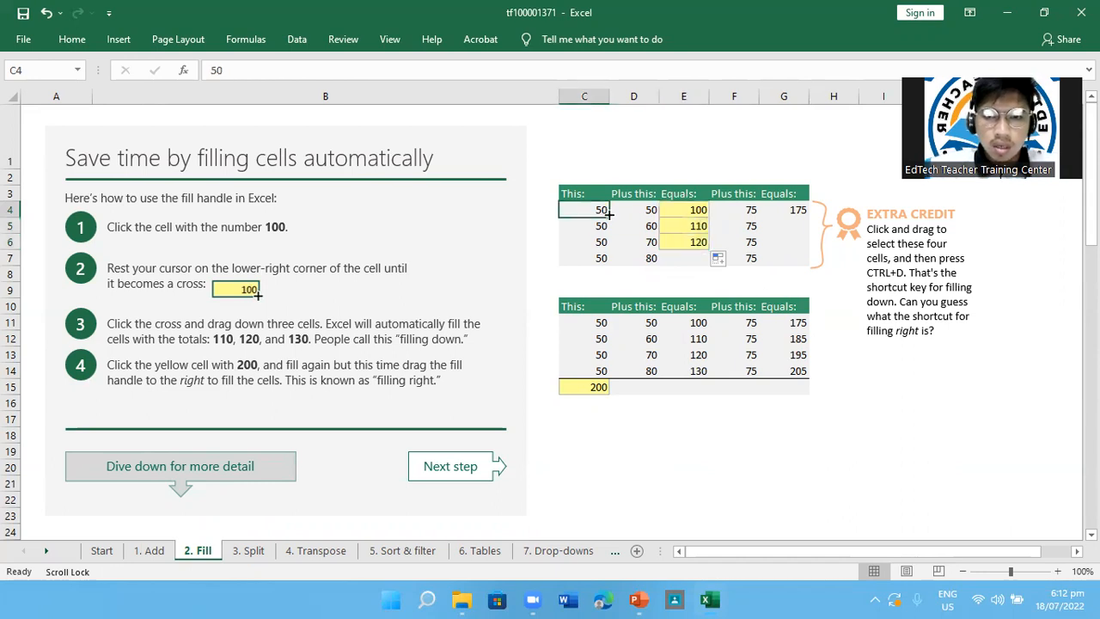
scroll(606, 214, "right", 1)
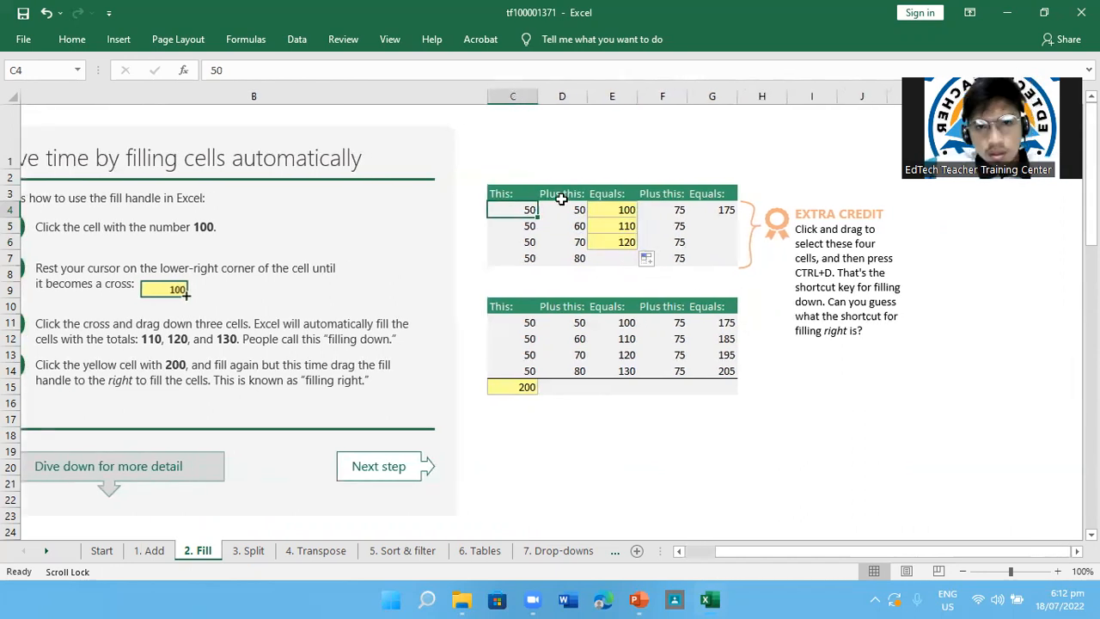
left_click(505, 193)
left_click(567, 197)
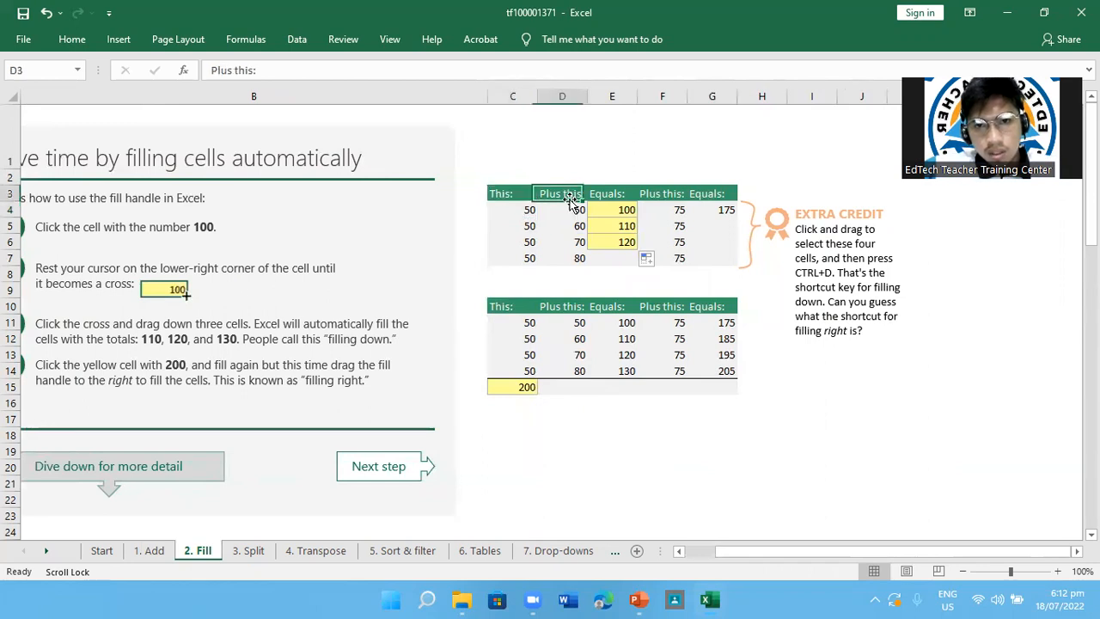
left_click(524, 211)
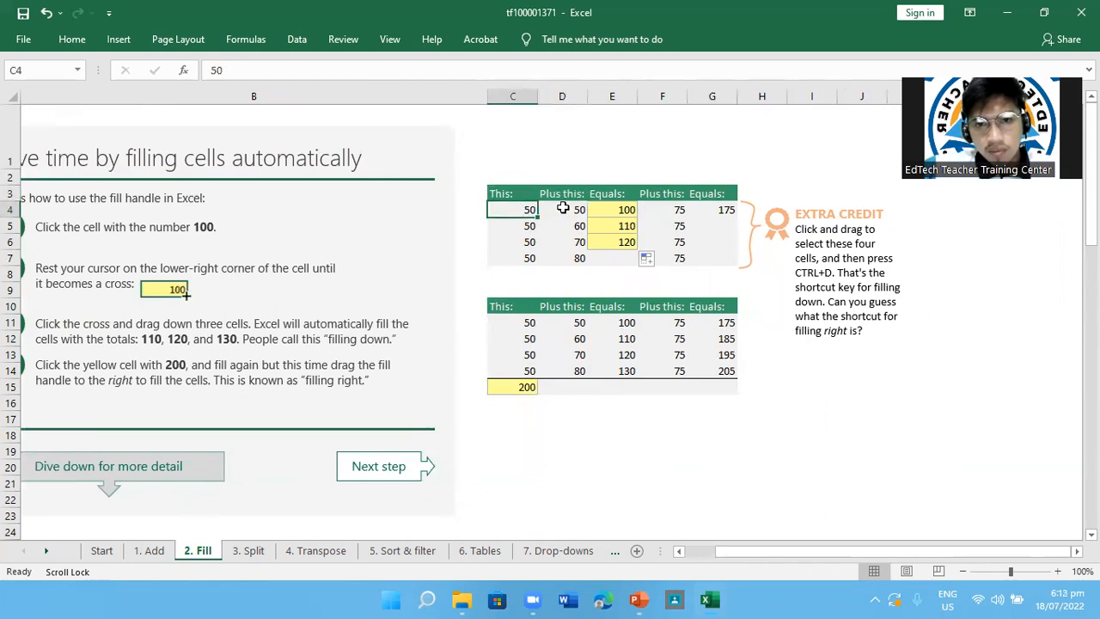
left_click(567, 210)
left_click(617, 210)
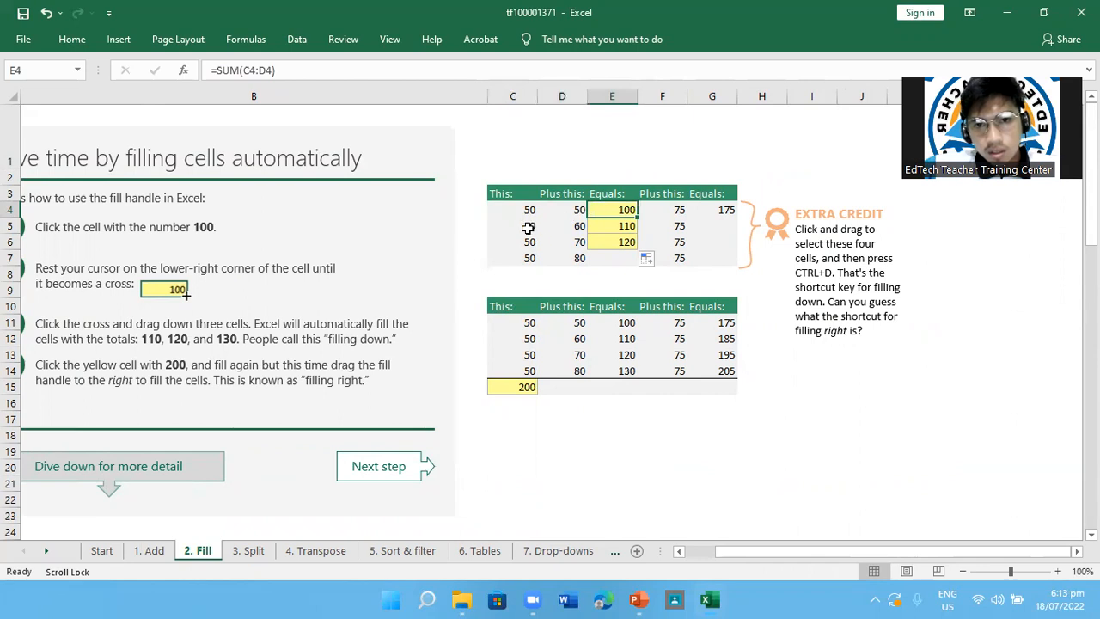
left_click(528, 228)
left_click(570, 227)
left_click(618, 228)
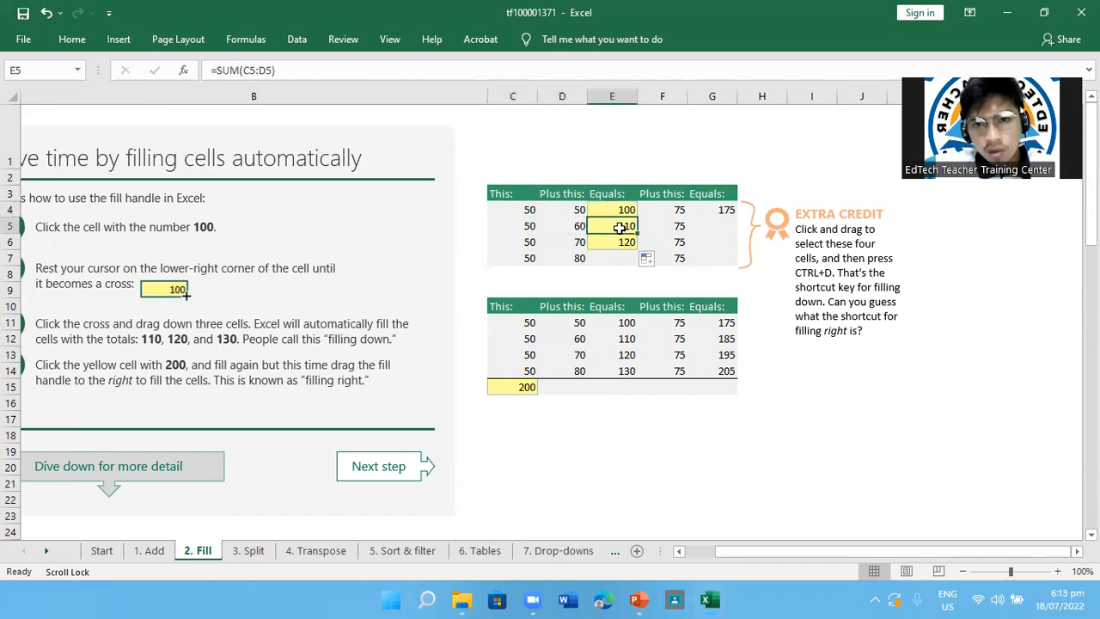
left_click(524, 243)
left_click(567, 245)
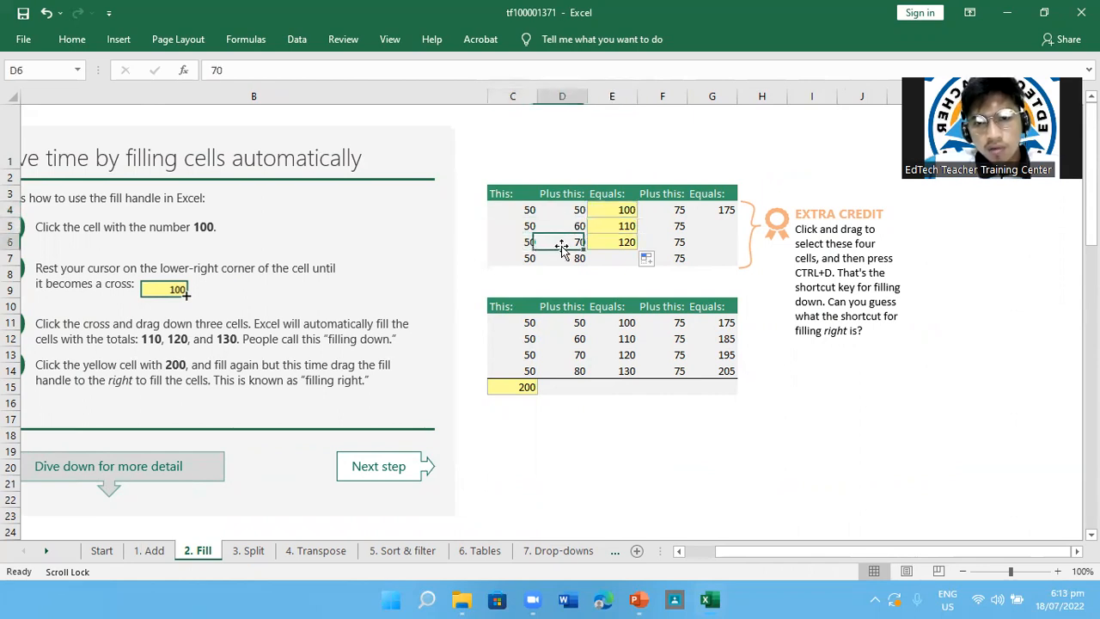
left_click(619, 246)
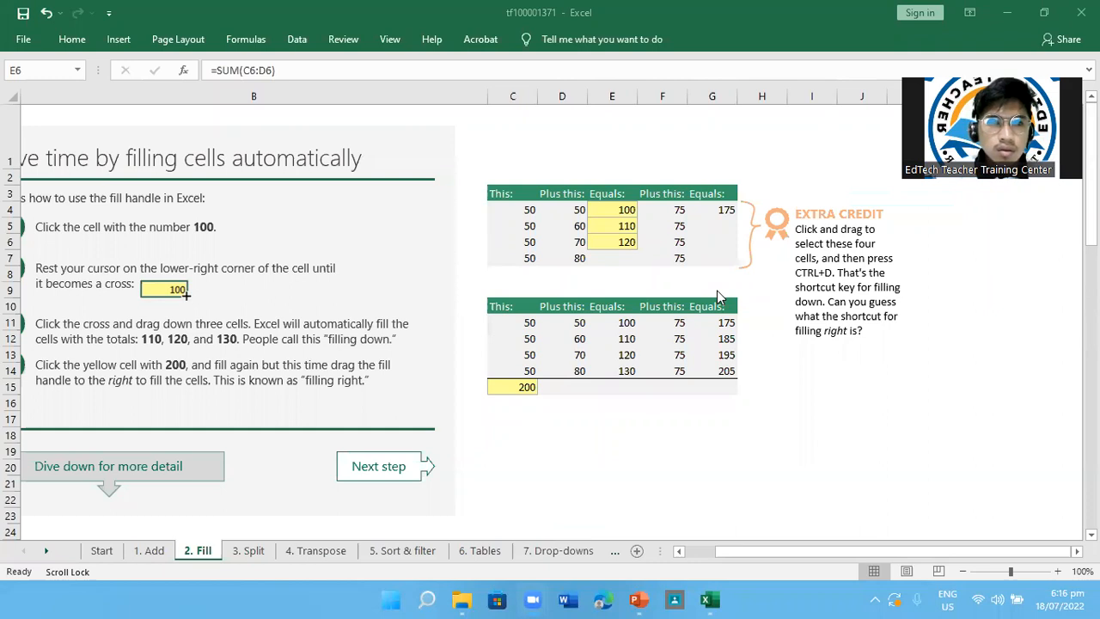
Inspect the Auto Fill Options for the filled totals and review cells E4 to E7 in the Equals column
scroll(720, 297, "left", 2)
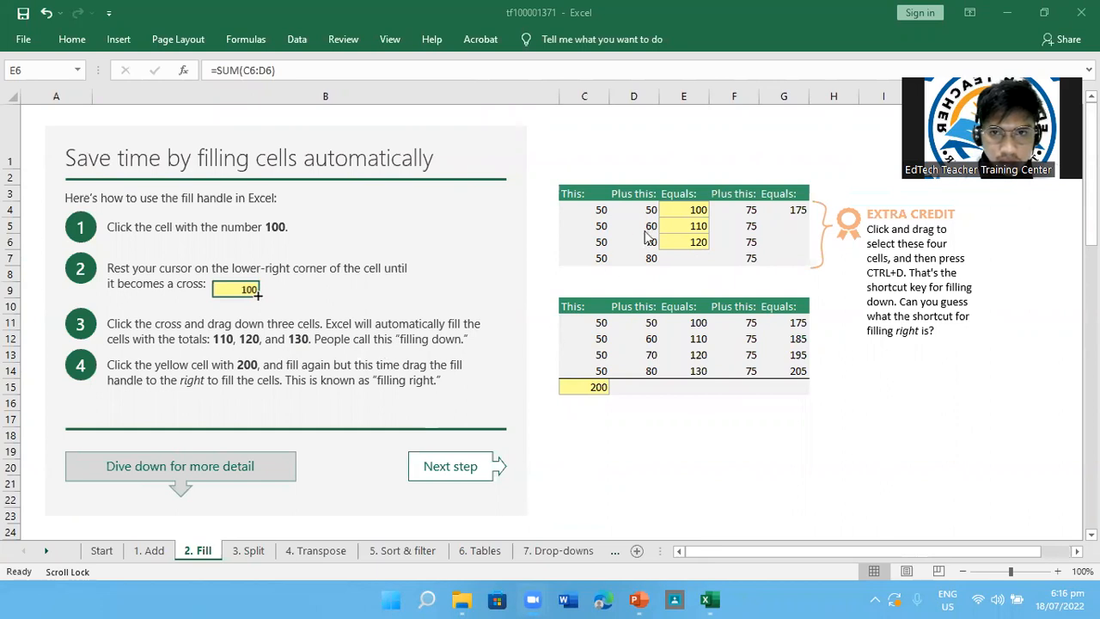
left_click(700, 216)
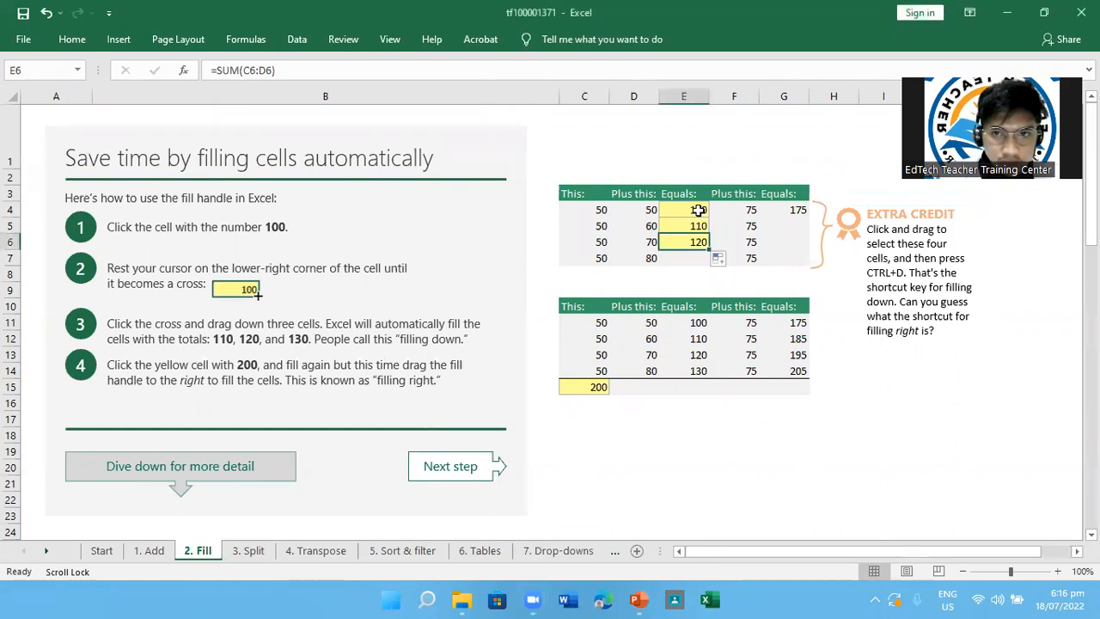
left_click(718, 261)
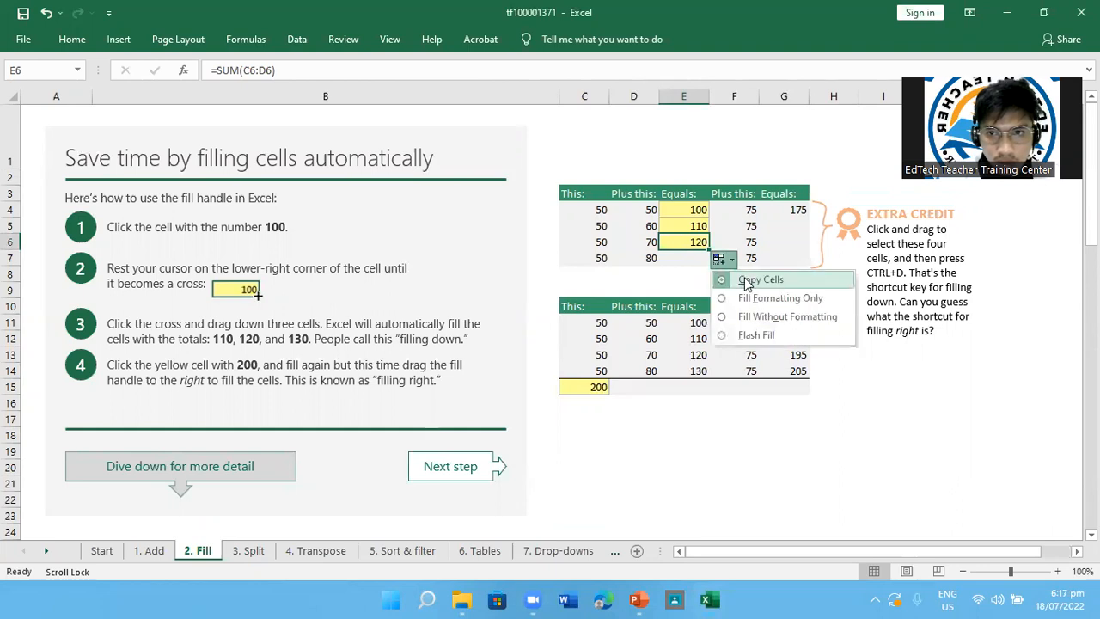
left_click(717, 258)
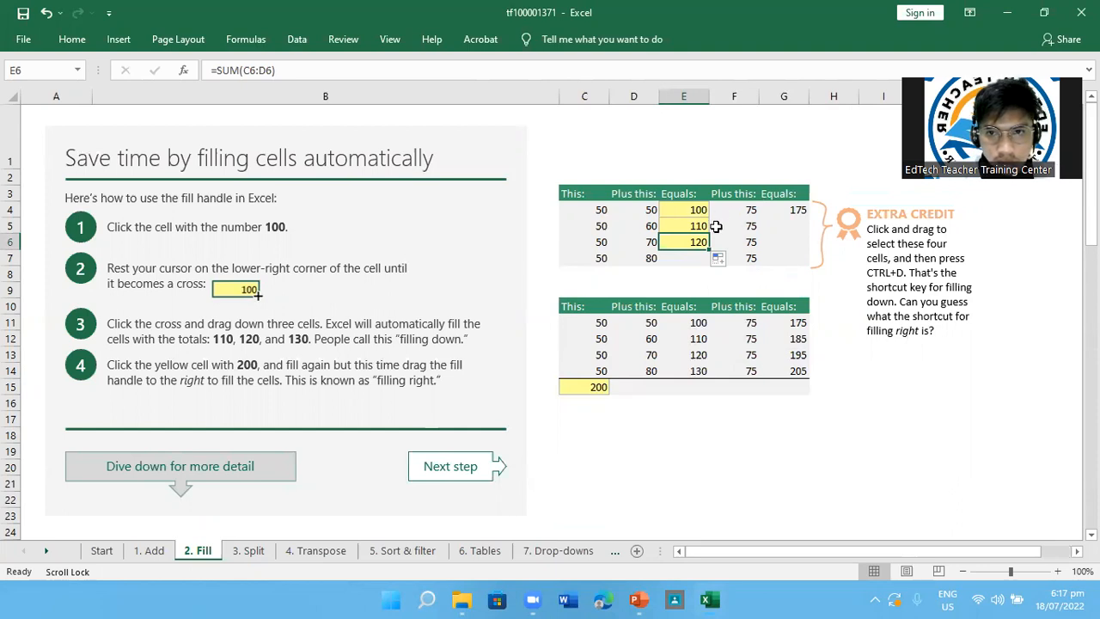
left_click(697, 209)
left_click_drag(697, 209, 697, 241)
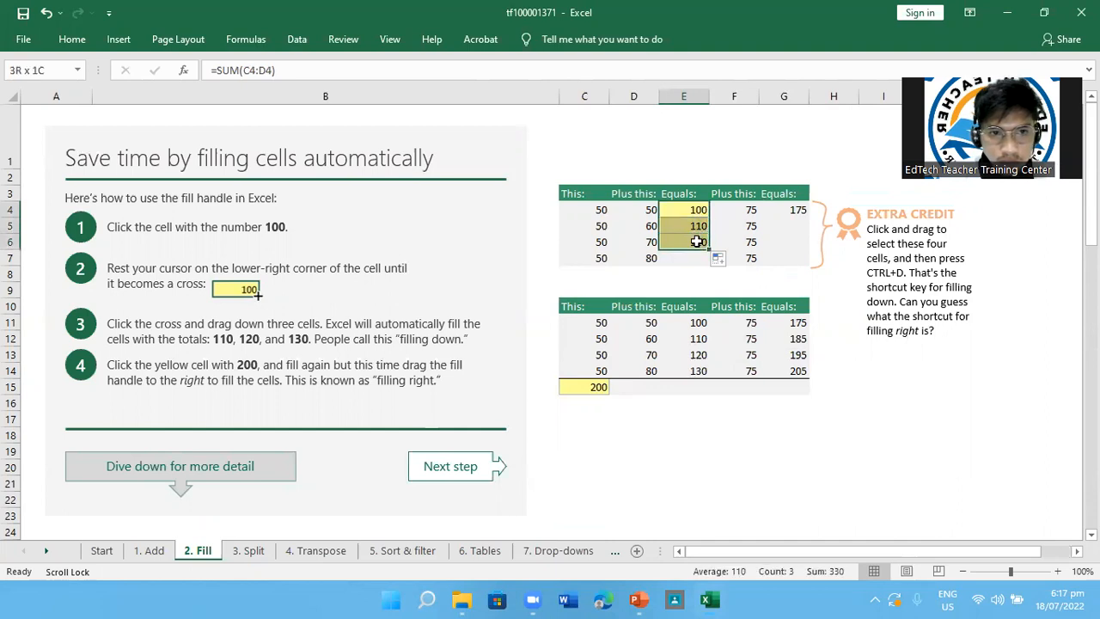
left_click(692, 257)
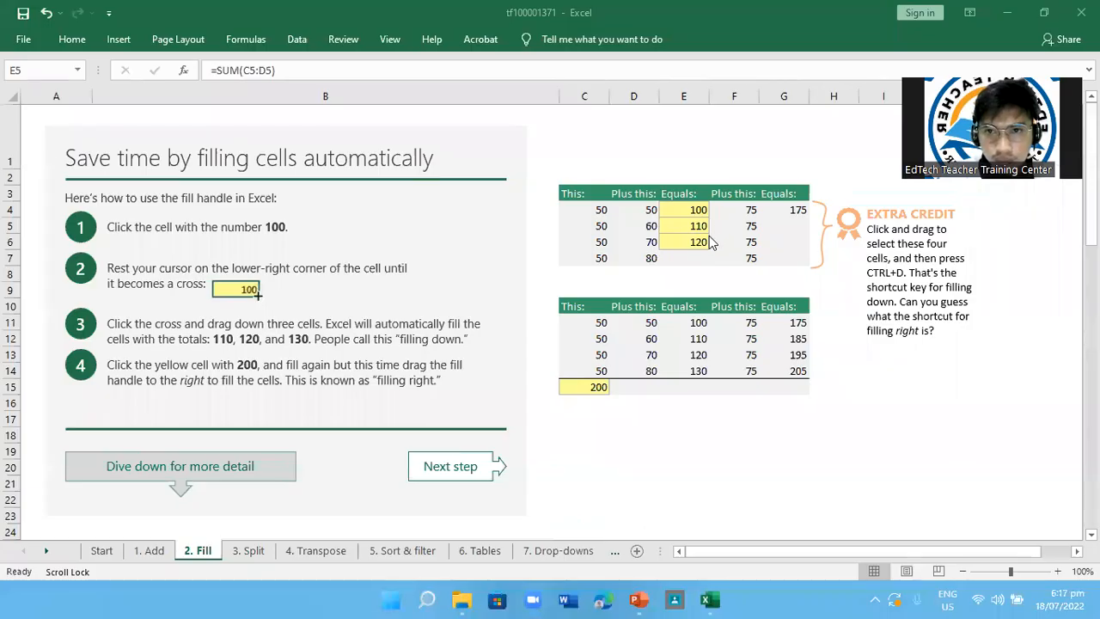
left_click(704, 232)
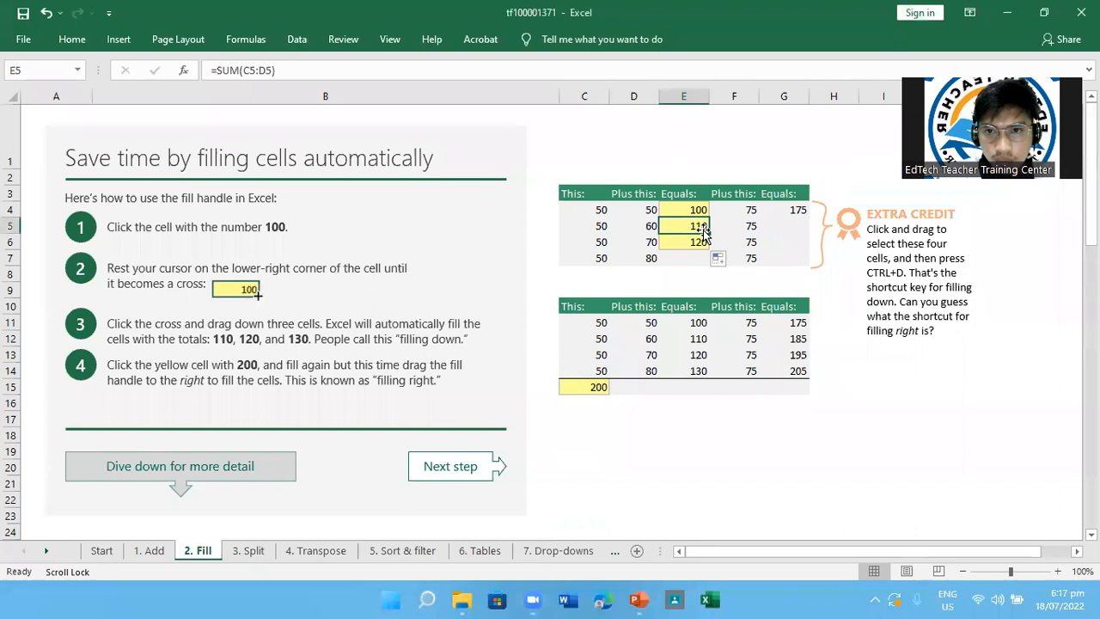
Fill the SUM formula from E5 down to E7 in the upper table's first Equals column
left_click_drag(707, 233, 697, 258)
left_click(695, 256)
left_click(698, 227)
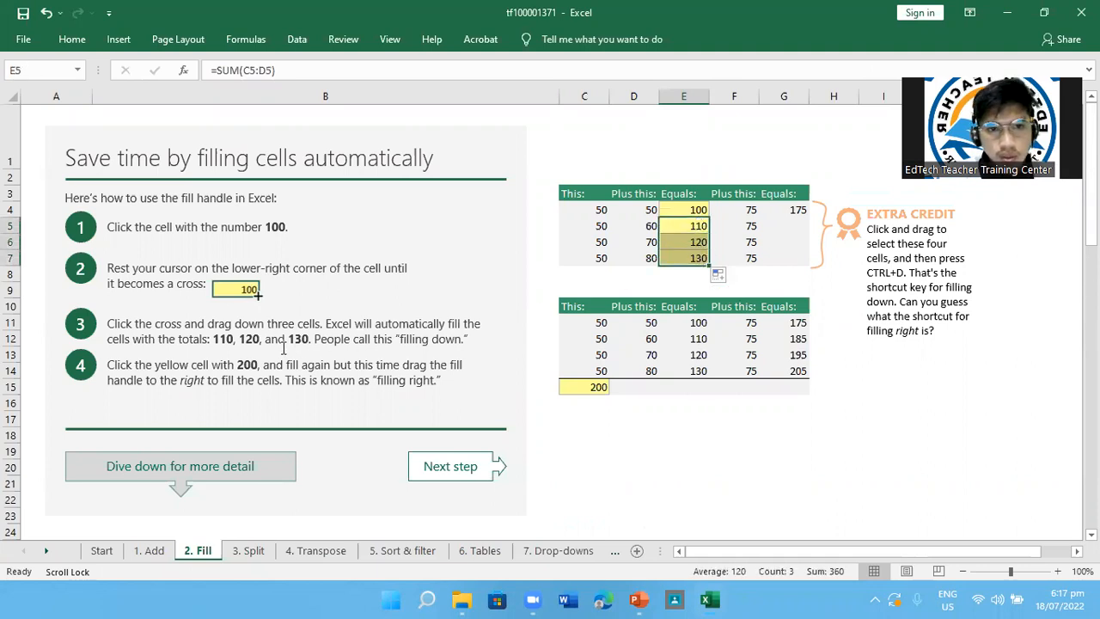
left_click(667, 290)
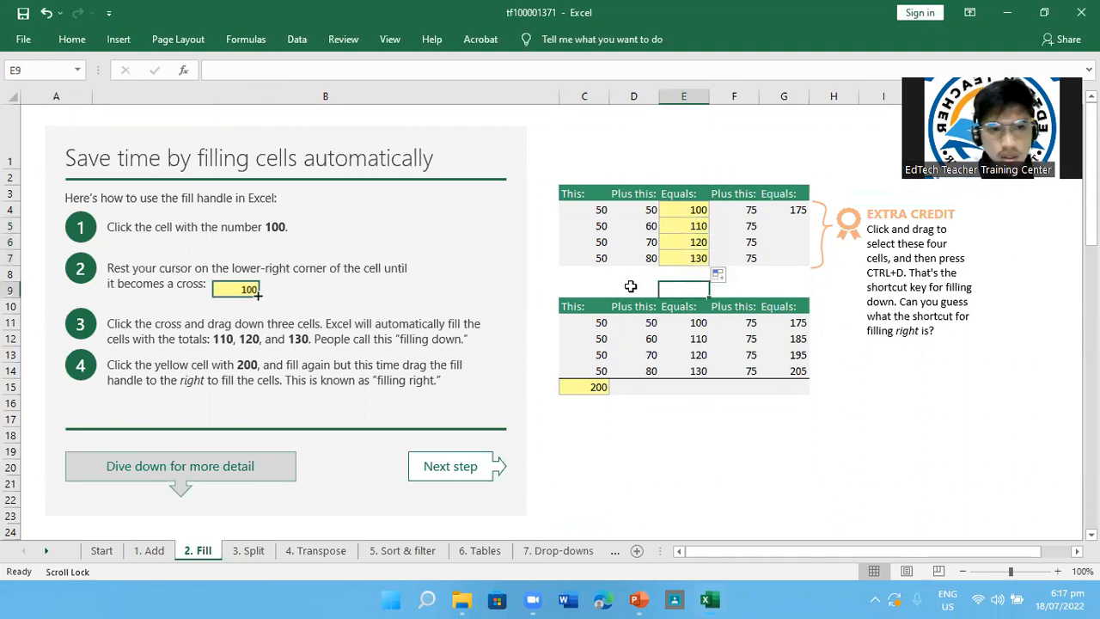
left_click(447, 289)
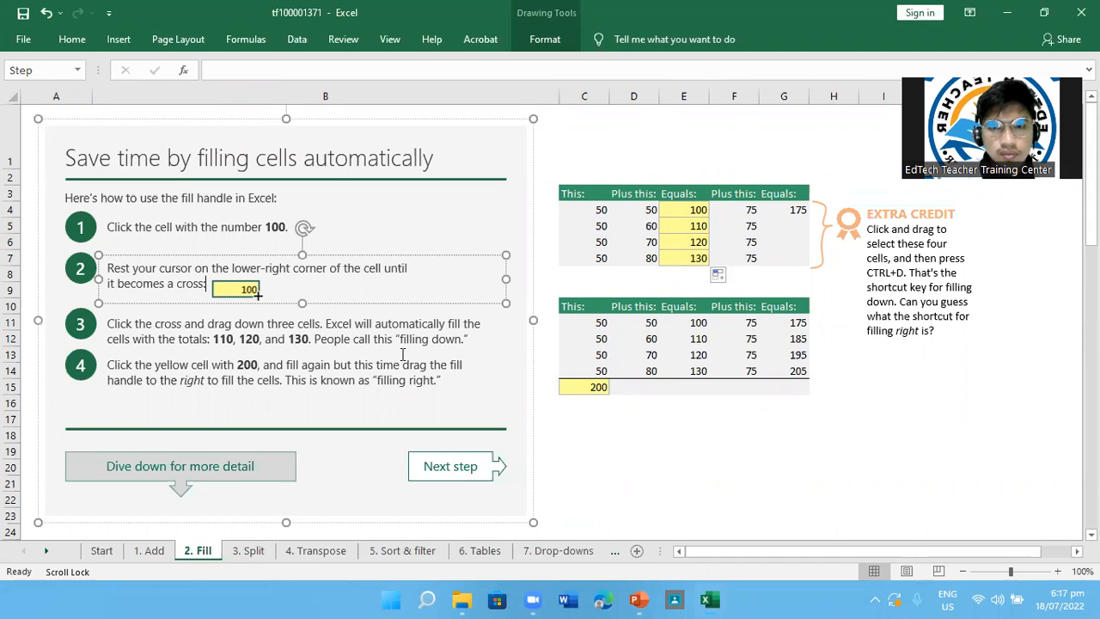
left_click(919, 19)
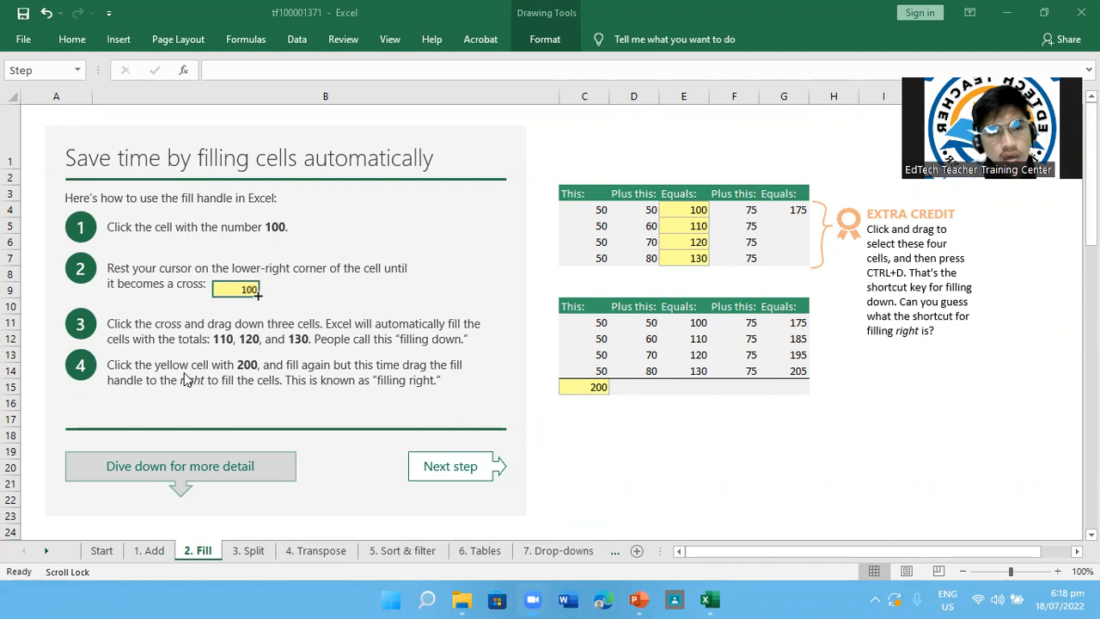
Fill the SUM formula from C15 right through G15 in the lower table's total row
left_click(591, 388)
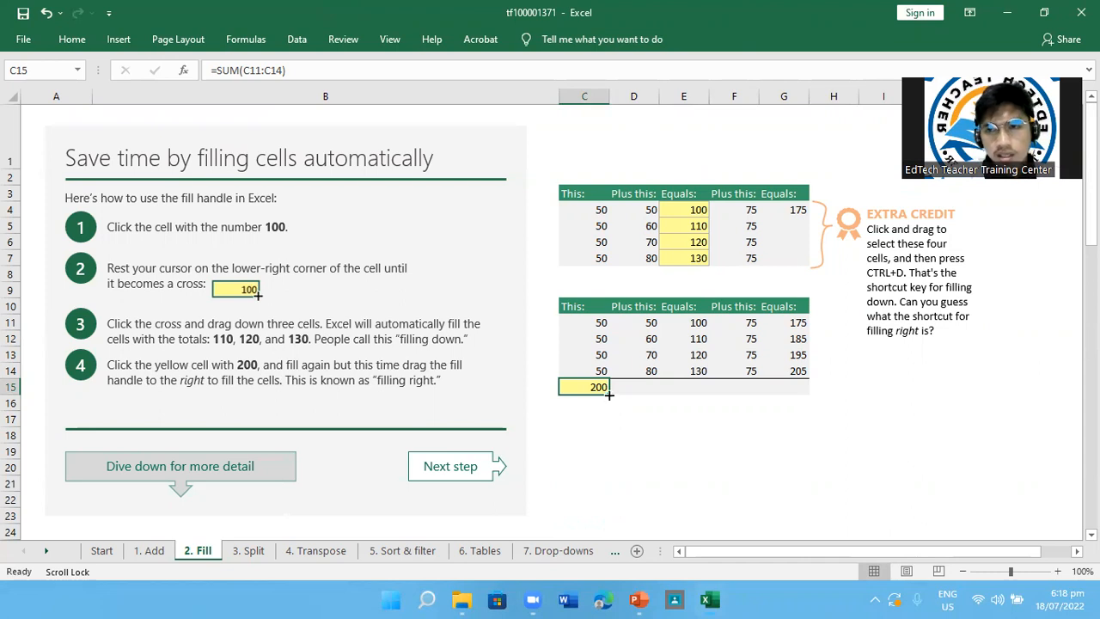
left_click_drag(608, 395, 802, 391)
left_click(823, 429)
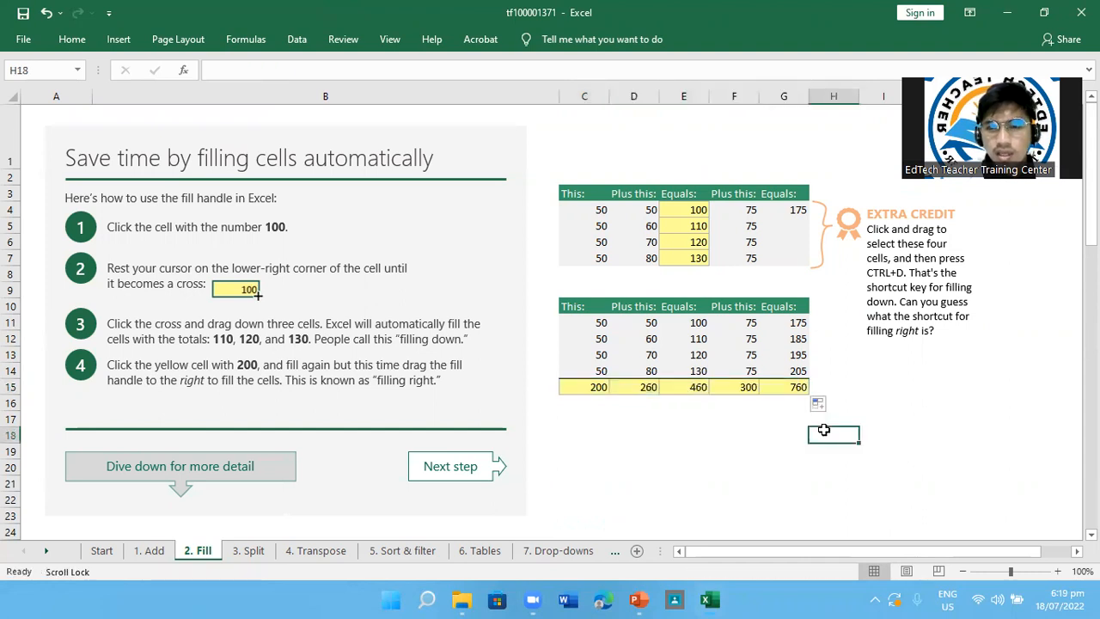
Examine the values in D11 to D14 and check the total formulas in D15 and G15
left_click(648, 325)
left_click(649, 336)
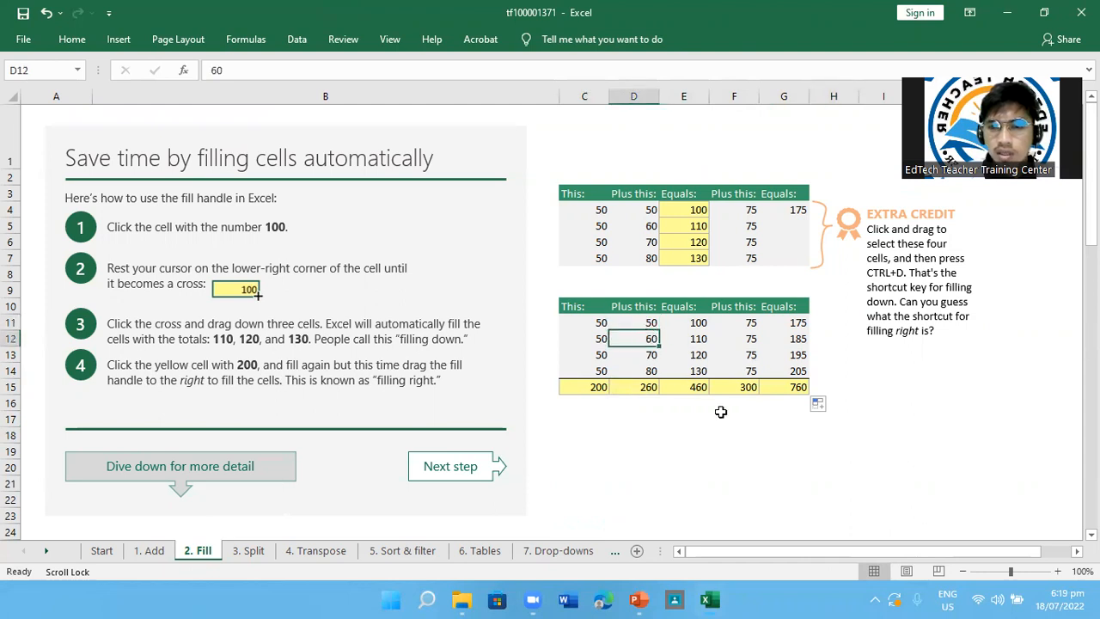
left_click(650, 357)
left_click(650, 369)
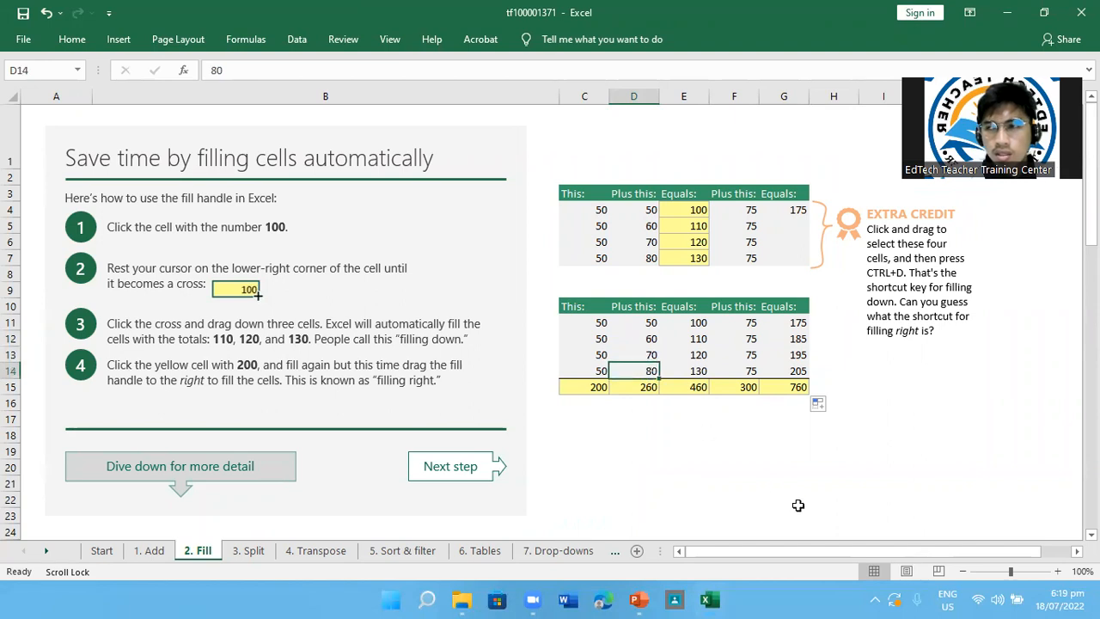
left_click(647, 385)
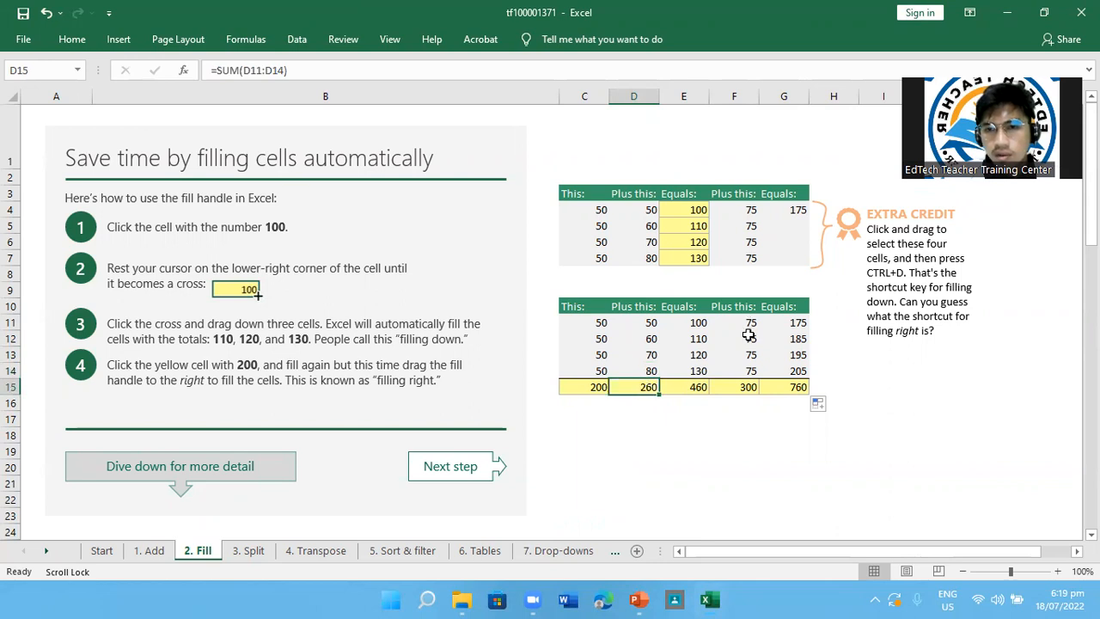
left_click(792, 390)
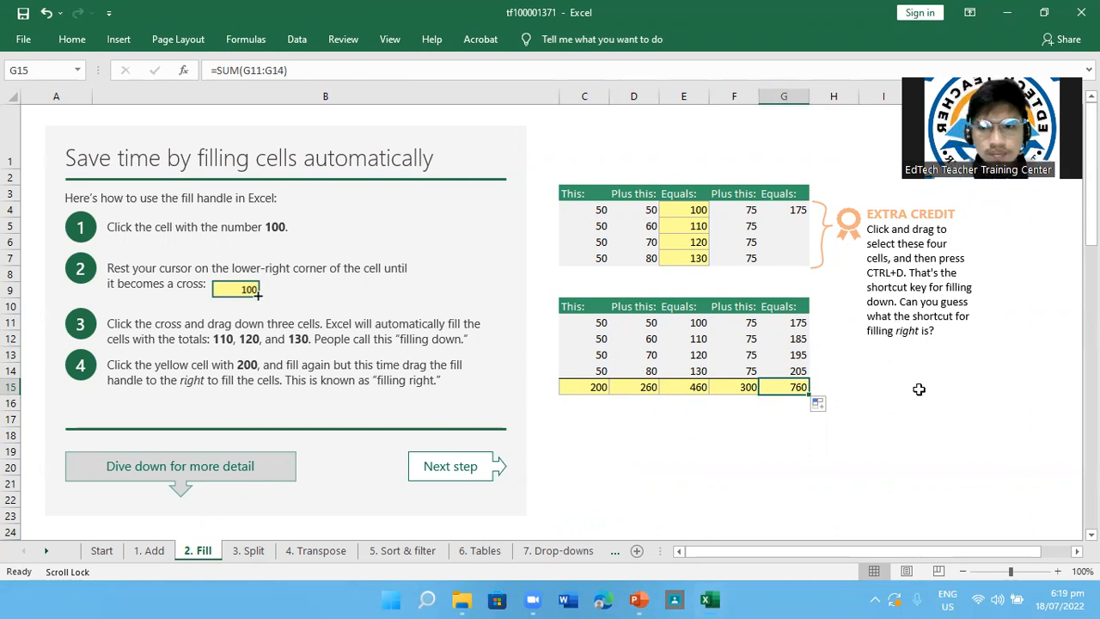
Read the Extra Credit note on filling down and right, and inspect the formula in G4
left_click(898, 215)
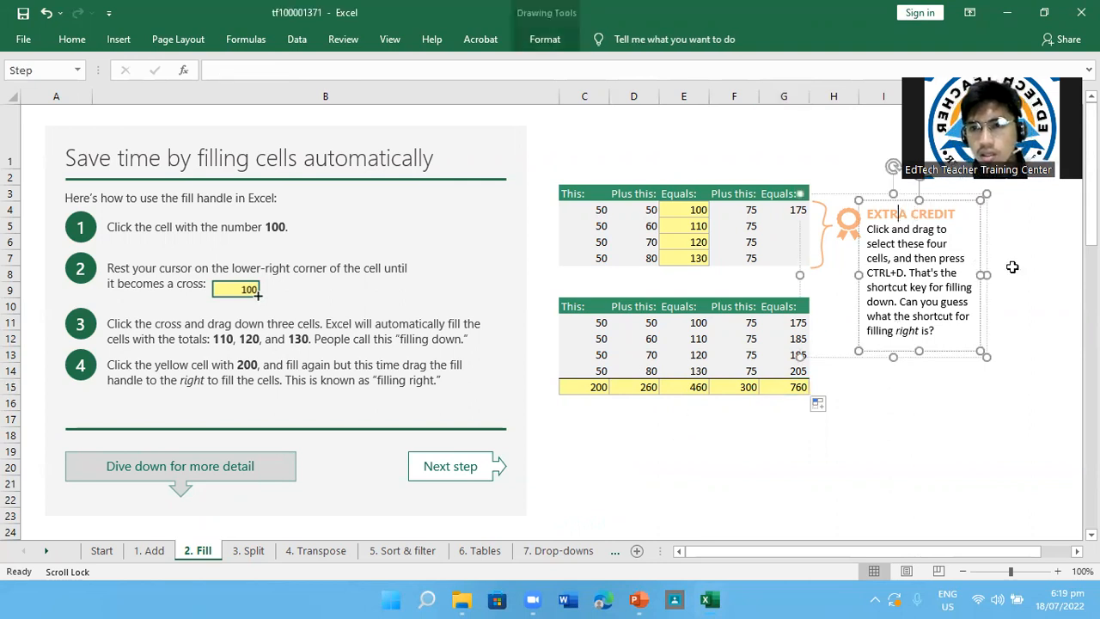
left_click(1052, 288)
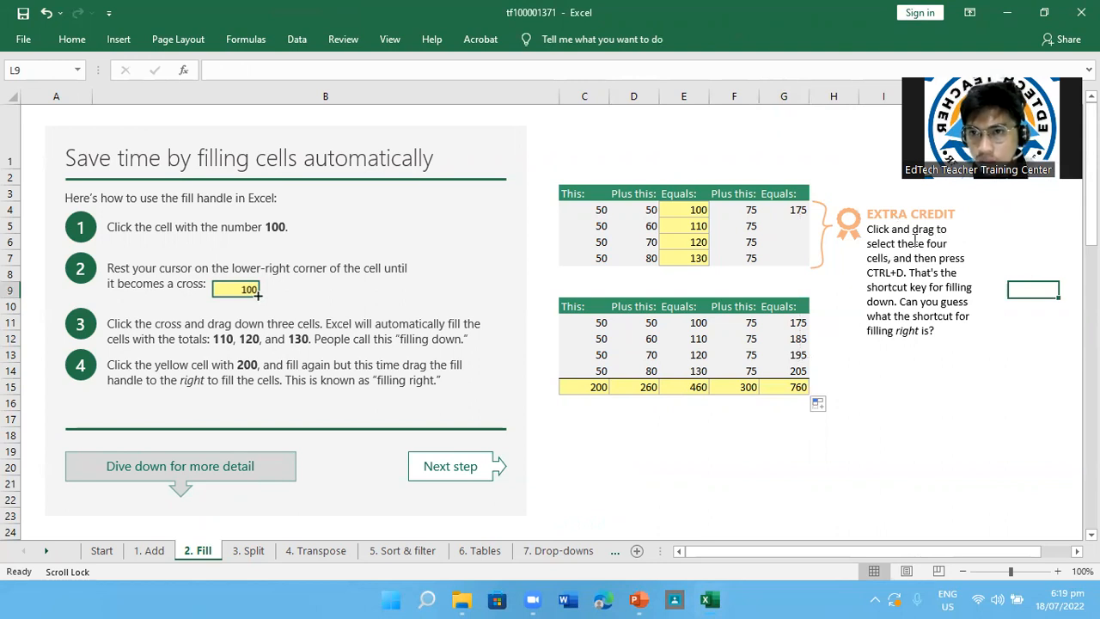
left_click(795, 223)
left_click(937, 245)
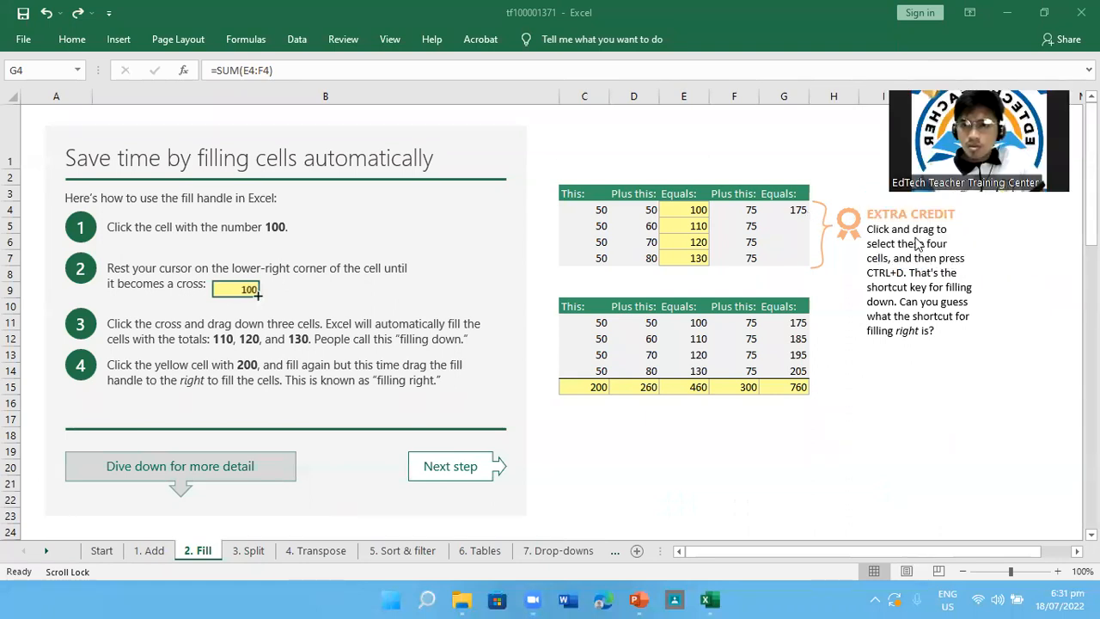
left_click(787, 210)
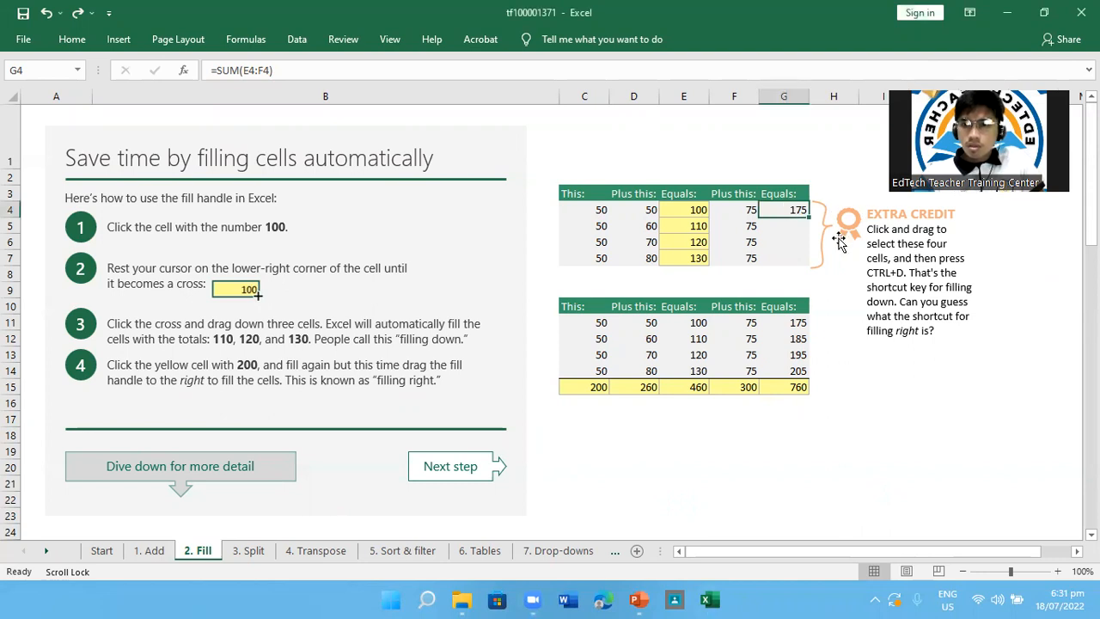
left_click(944, 315)
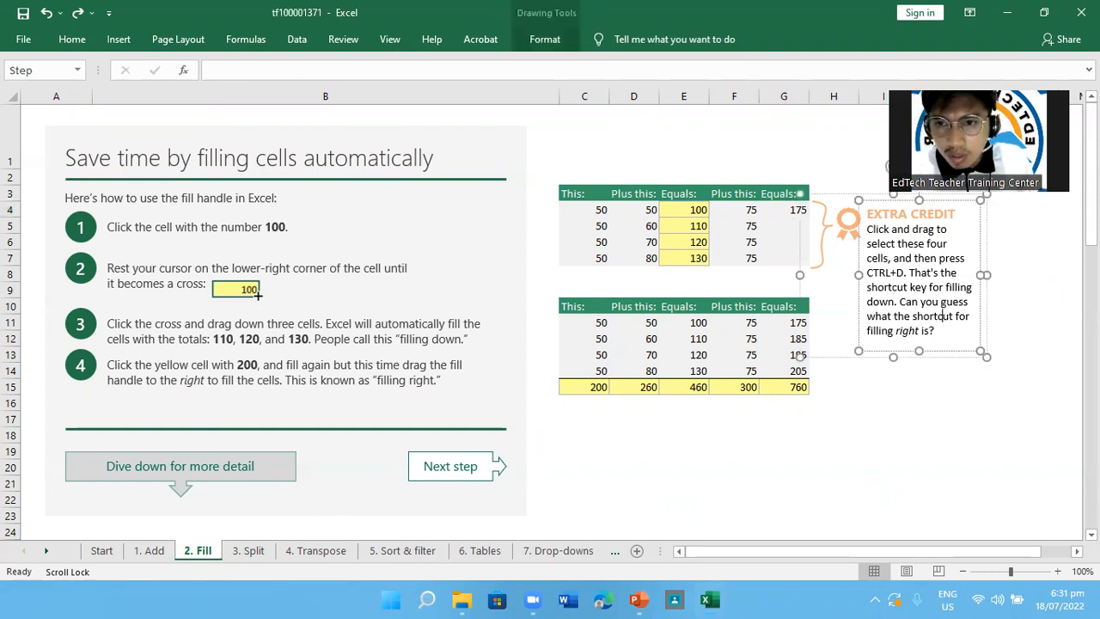
left_click(1035, 294)
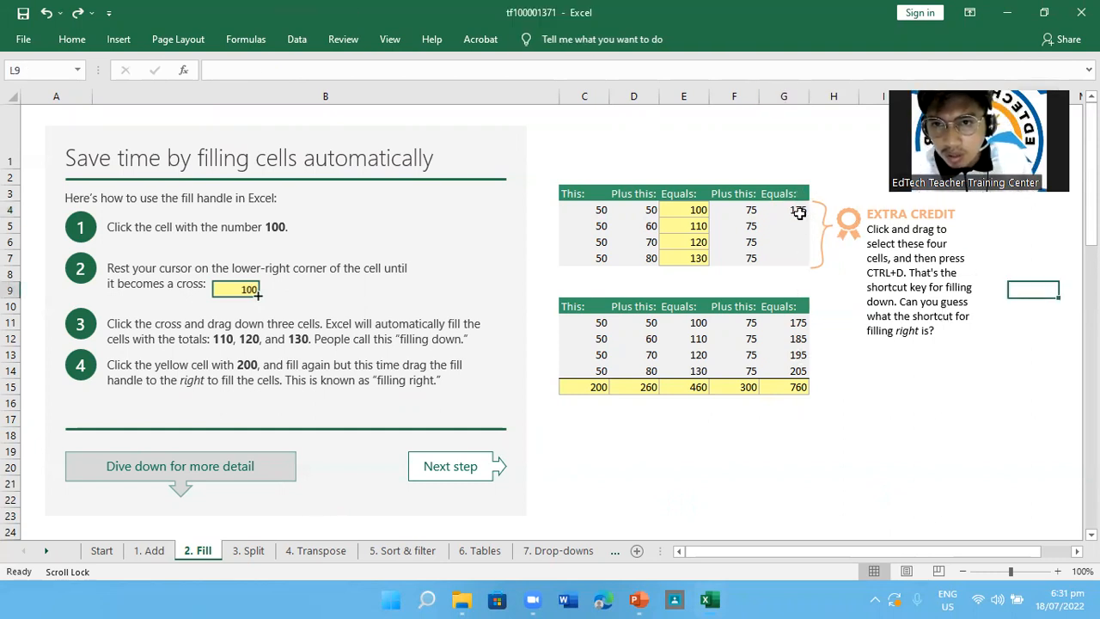
Select G4 to G7 in the upper table and fill the SUM formula down the range
left_click(792, 211)
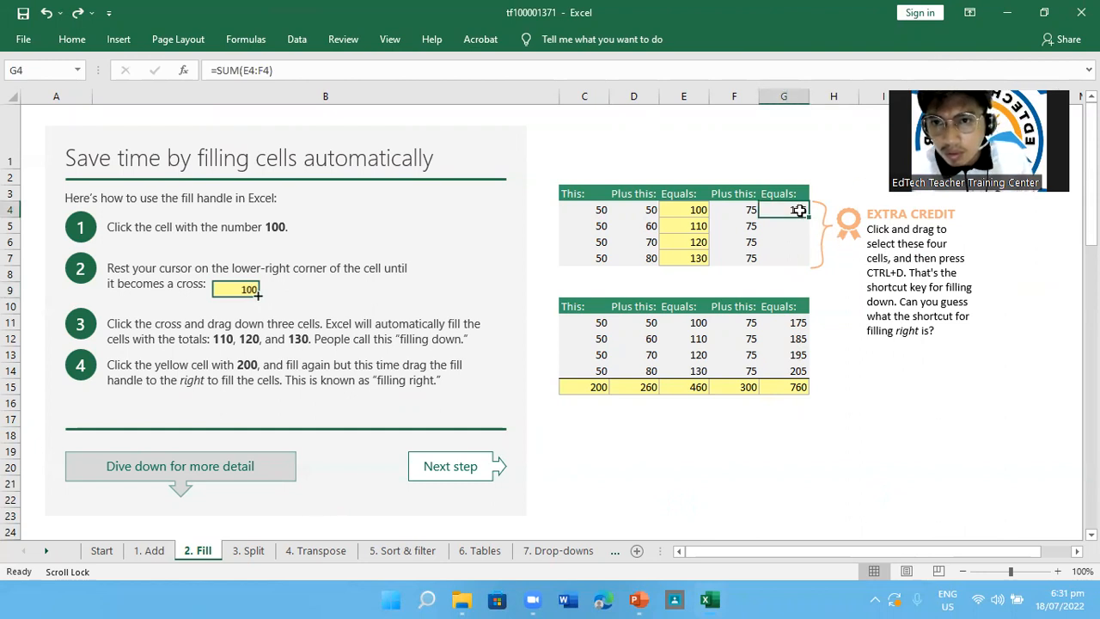
left_click_drag(799, 211, 799, 254)
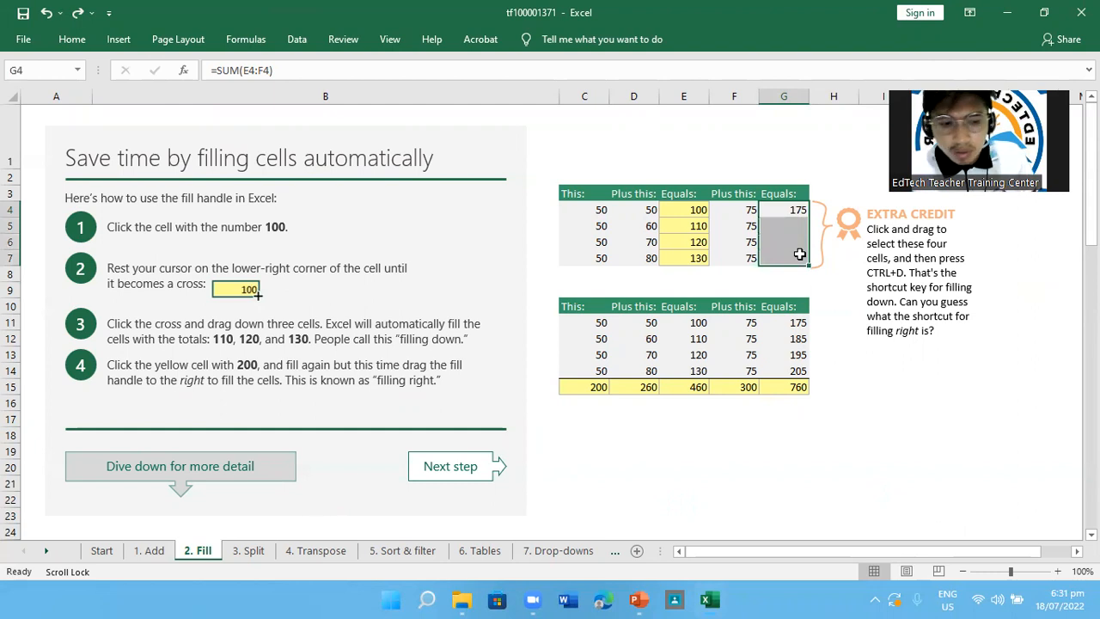
key("ctrl+s")
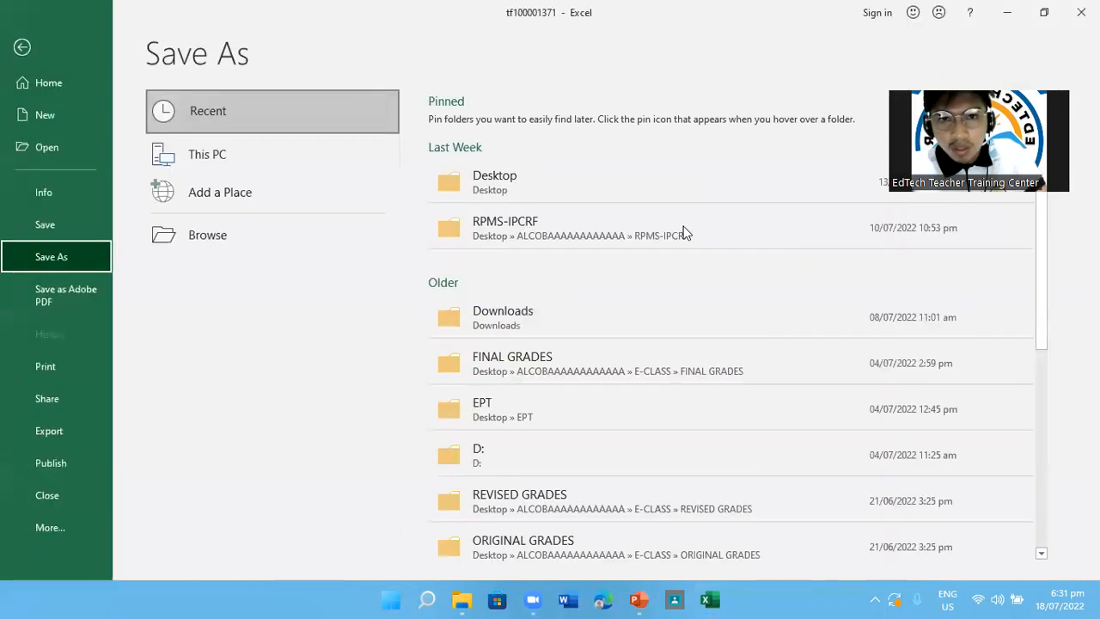
left_click(46, 45)
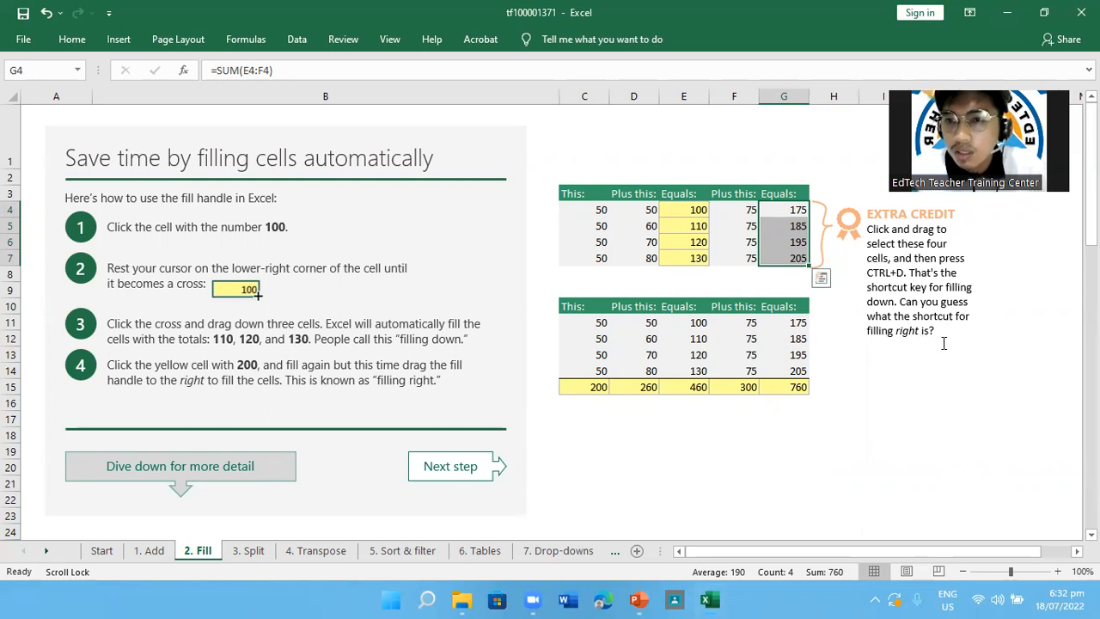
left_click_drag(633, 387, 771, 385)
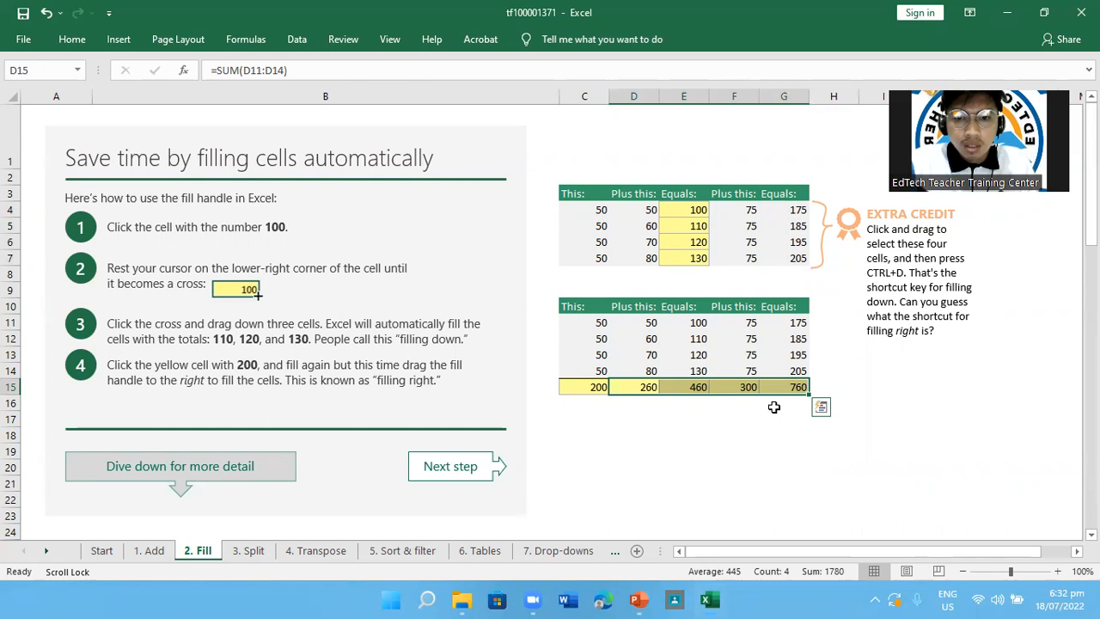
key("F2")
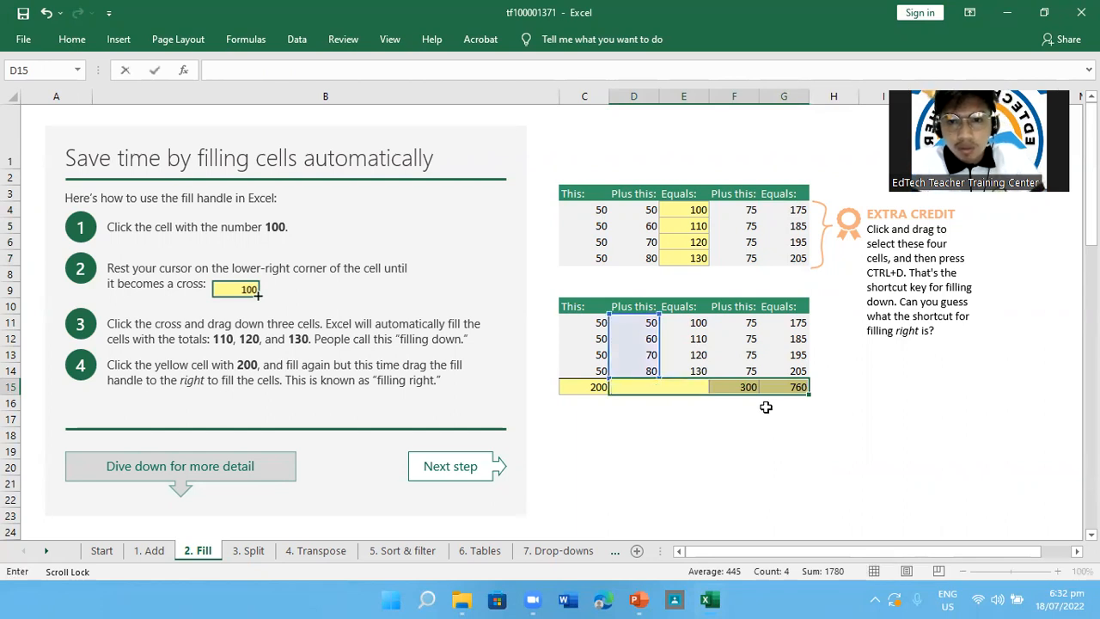
left_click(741, 386)
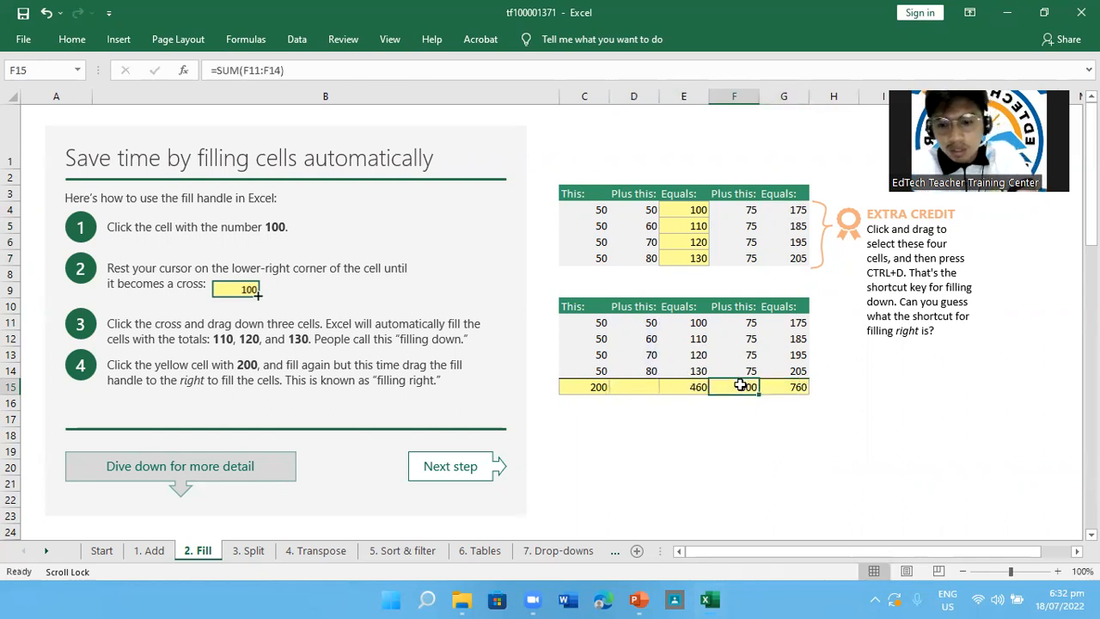
key("ctrl+z")
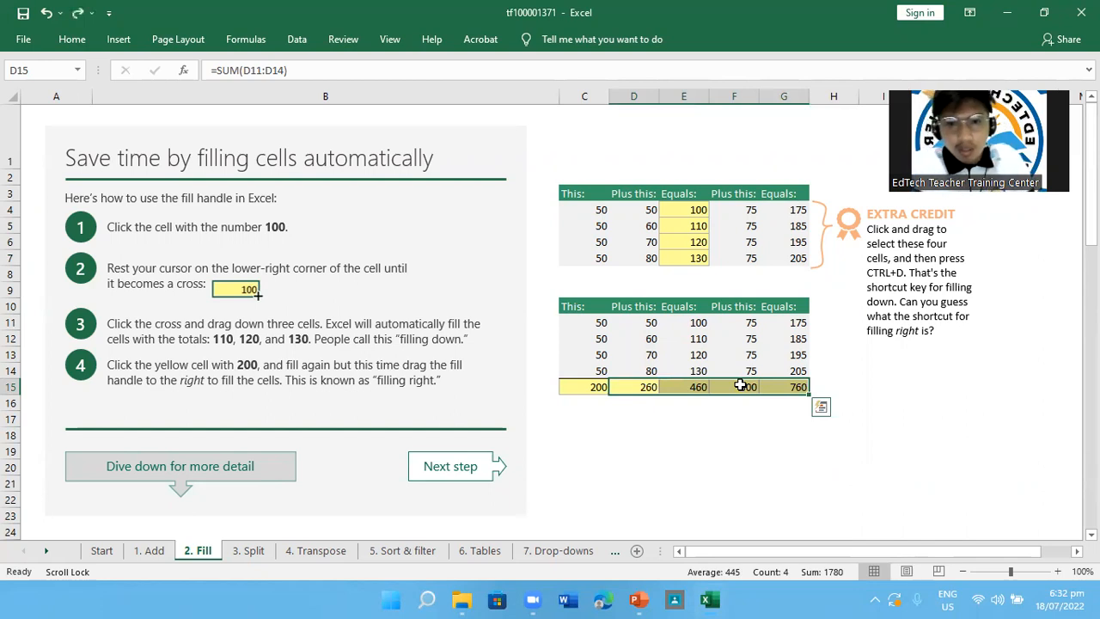
Undo the fill down of the G4 formula and the fill right across D15 to G15
key("ctrl+z")
key("ctrl+z")
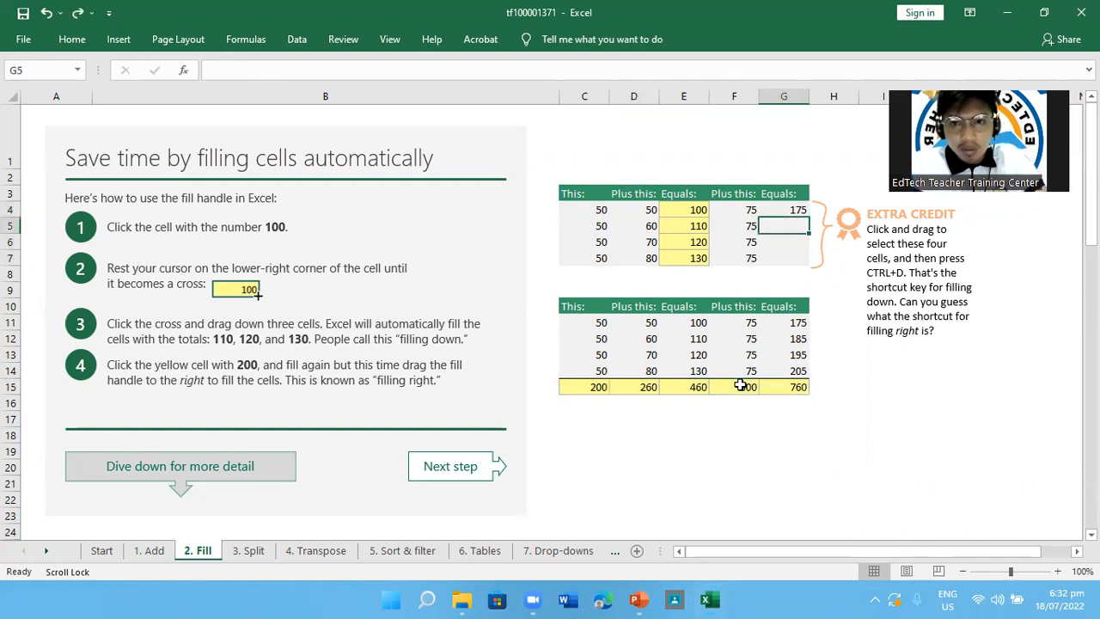
key("ctrl+z")
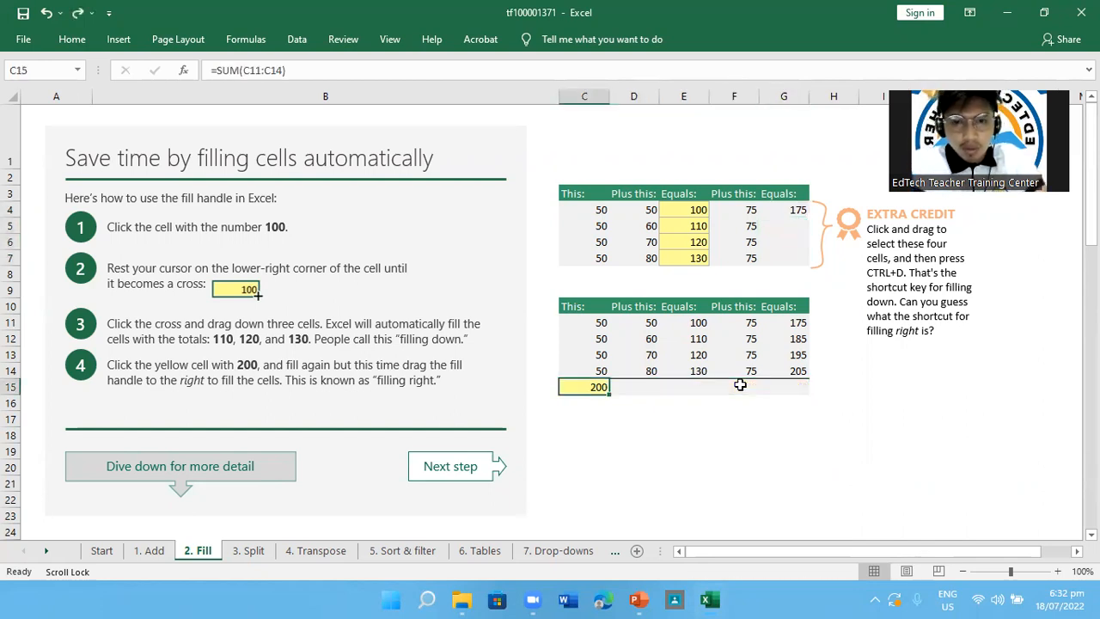
Fill the C15 SUM formula right through G15, and fill the G4 formula down to G7
left_click_drag(604, 389, 798, 390)
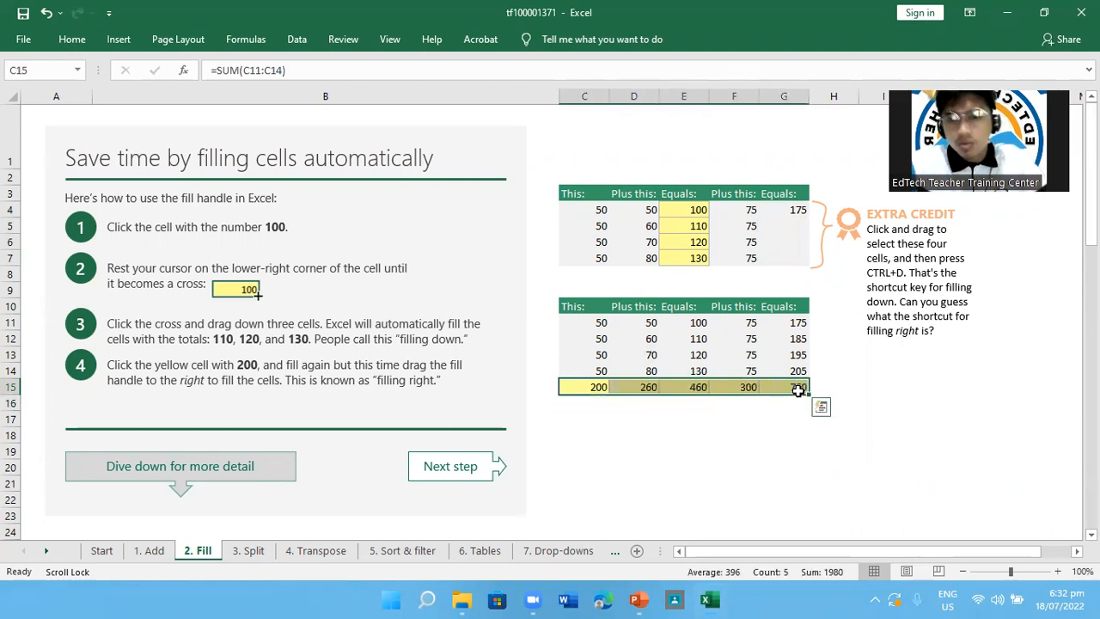
left_click_drag(797, 225, 796, 266)
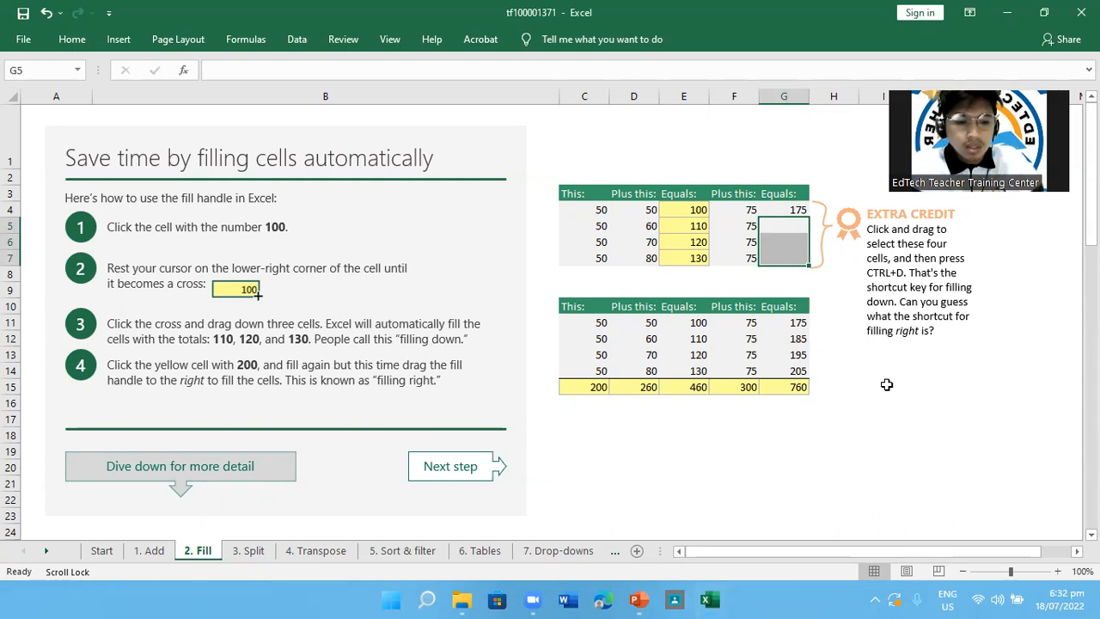
left_click_drag(787, 210, 788, 257)
key("ctrl+d")
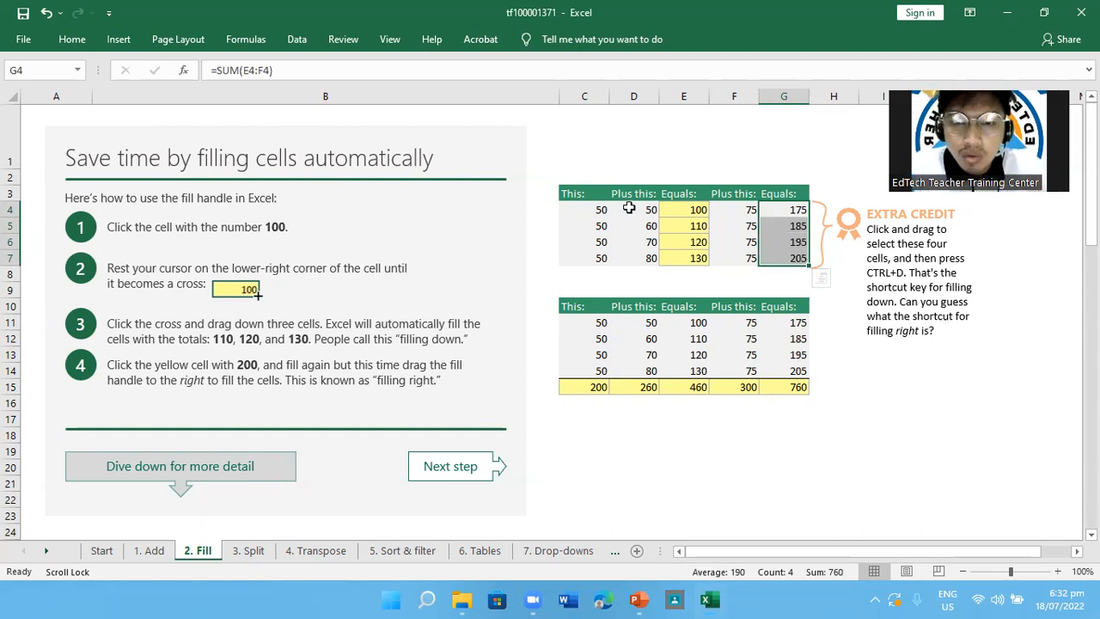
Examine the row 4 values against the G4 total, and check the total formula in D15
left_click(599, 210)
left_click(622, 209)
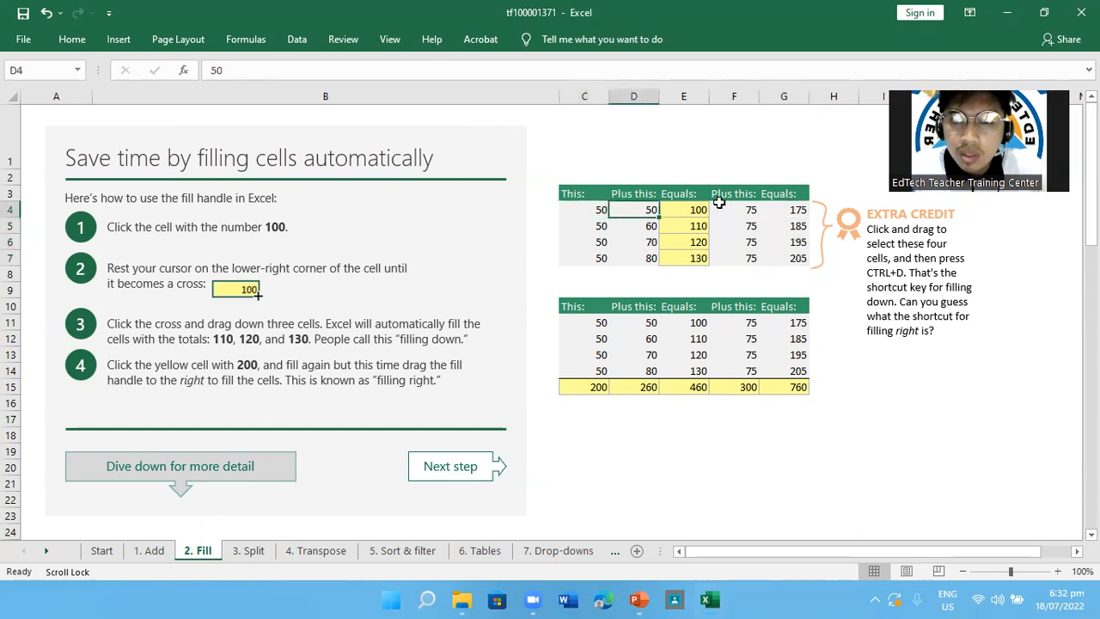
left_click(745, 208)
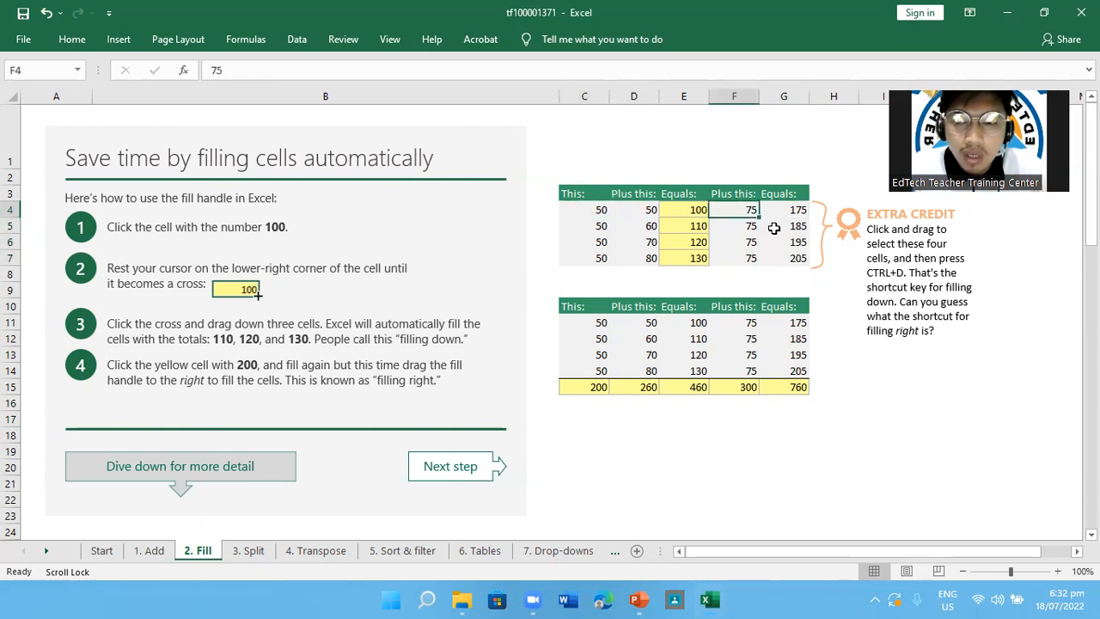
left_click(789, 213)
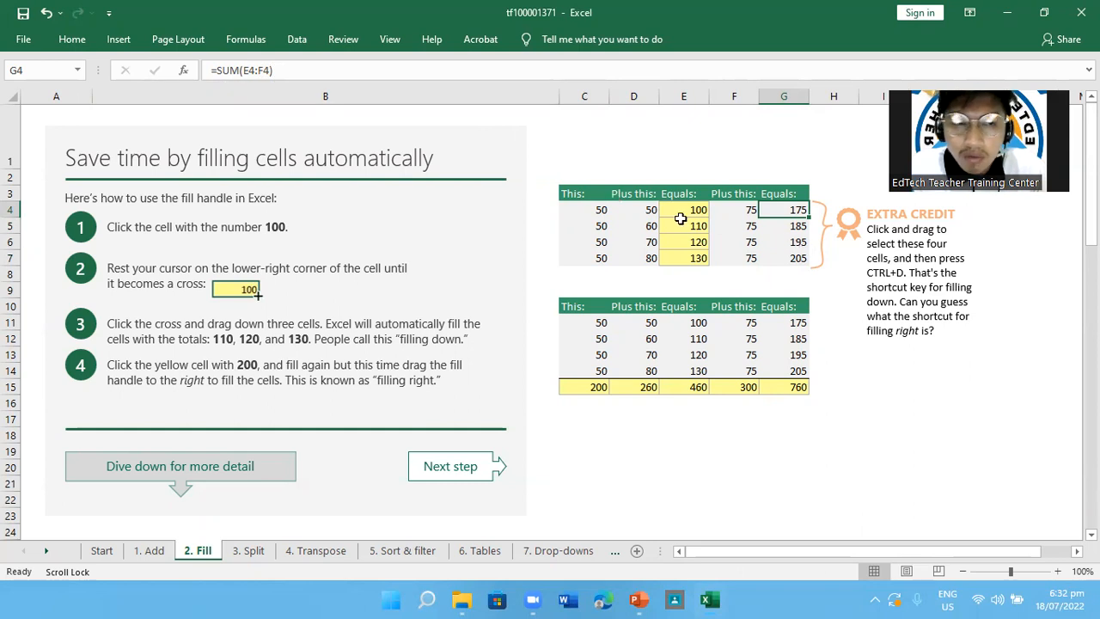
left_click(598, 211)
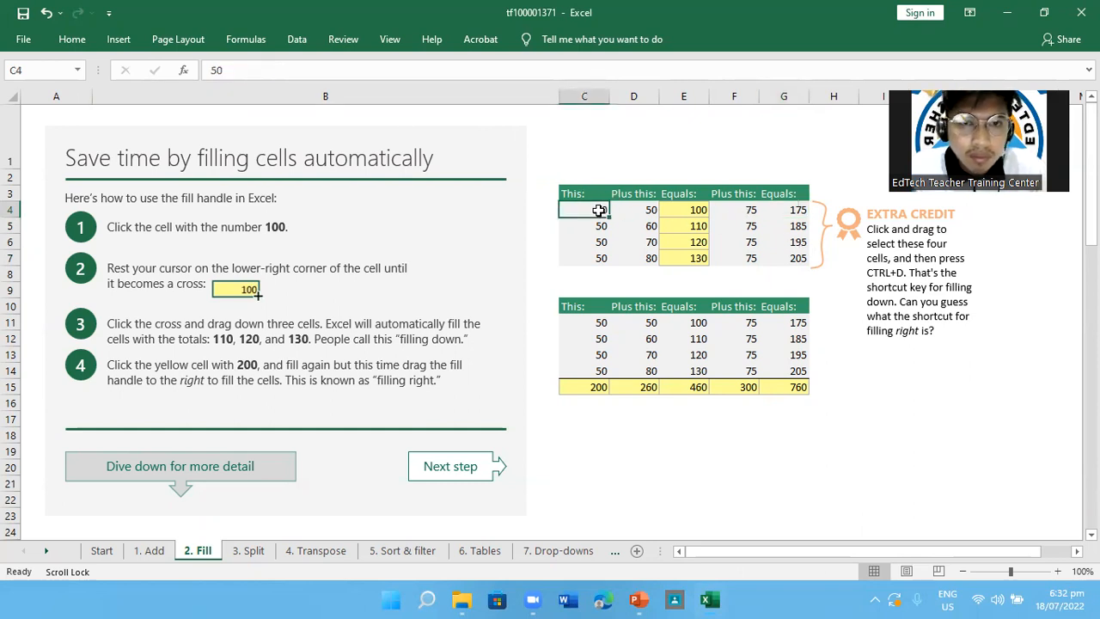
left_click(791, 210)
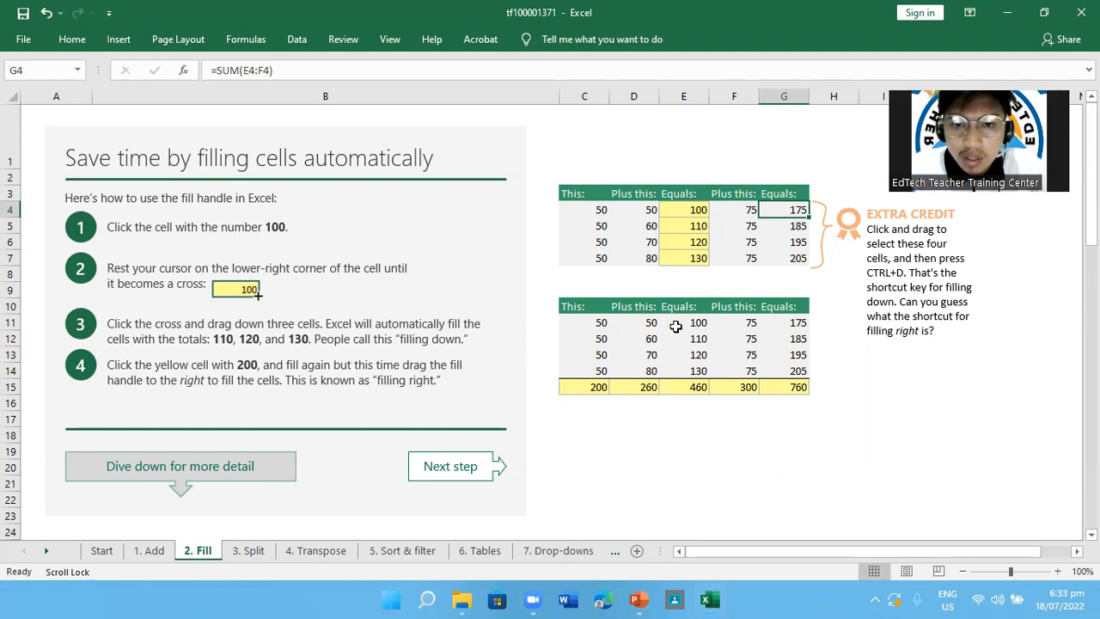
left_click(645, 392)
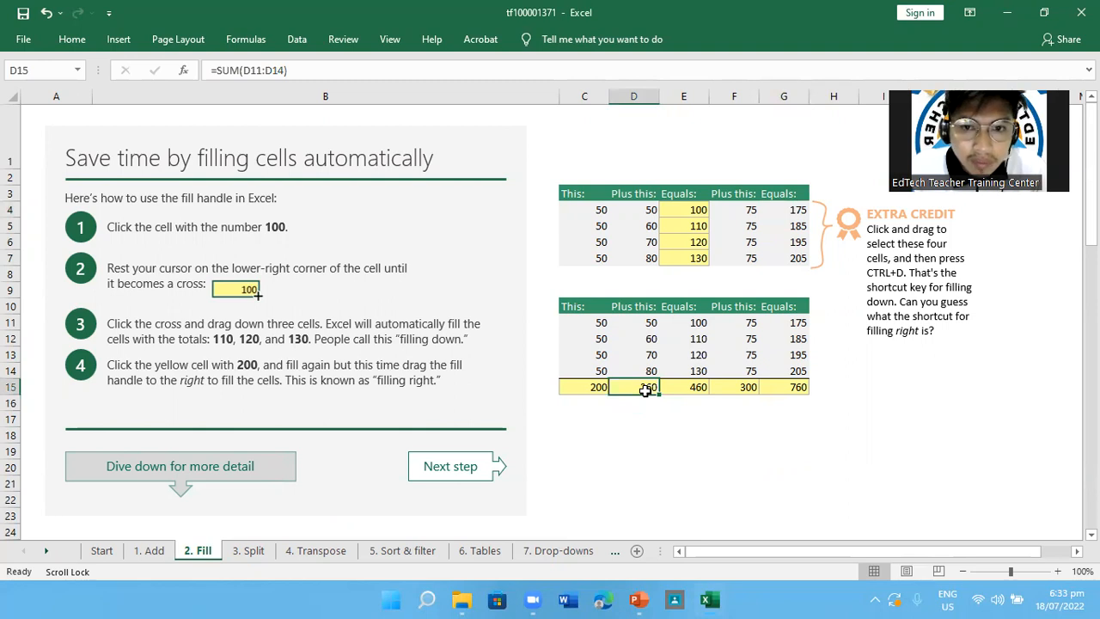
Check the total formula in E15 against the values above it, and review the filled totals in D15 to G15
left_click(692, 387)
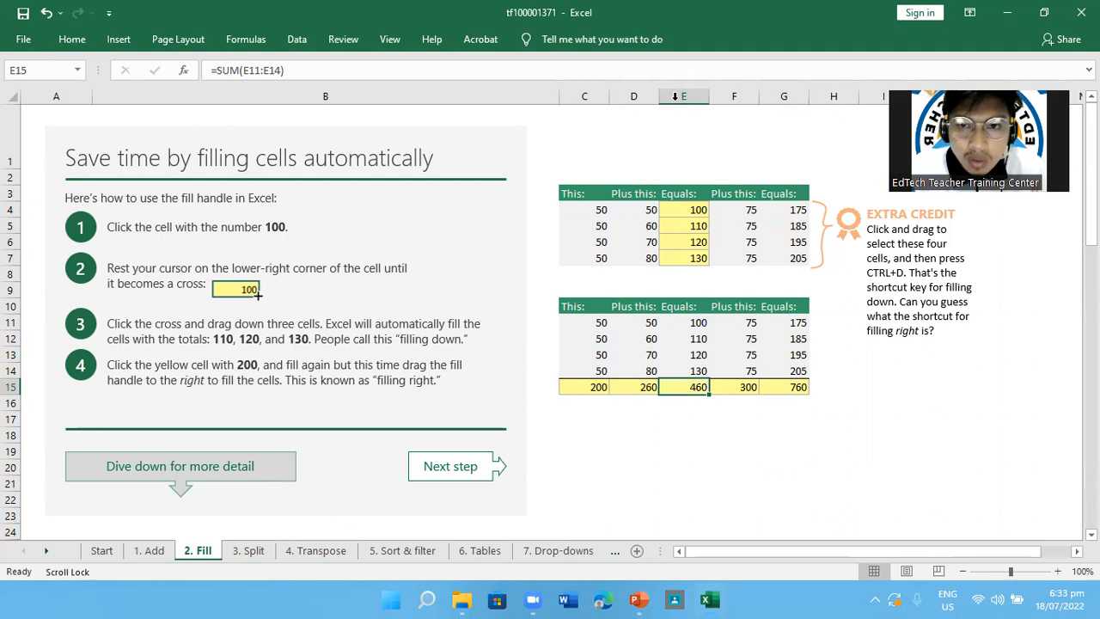
left_click(694, 323)
left_click(700, 388)
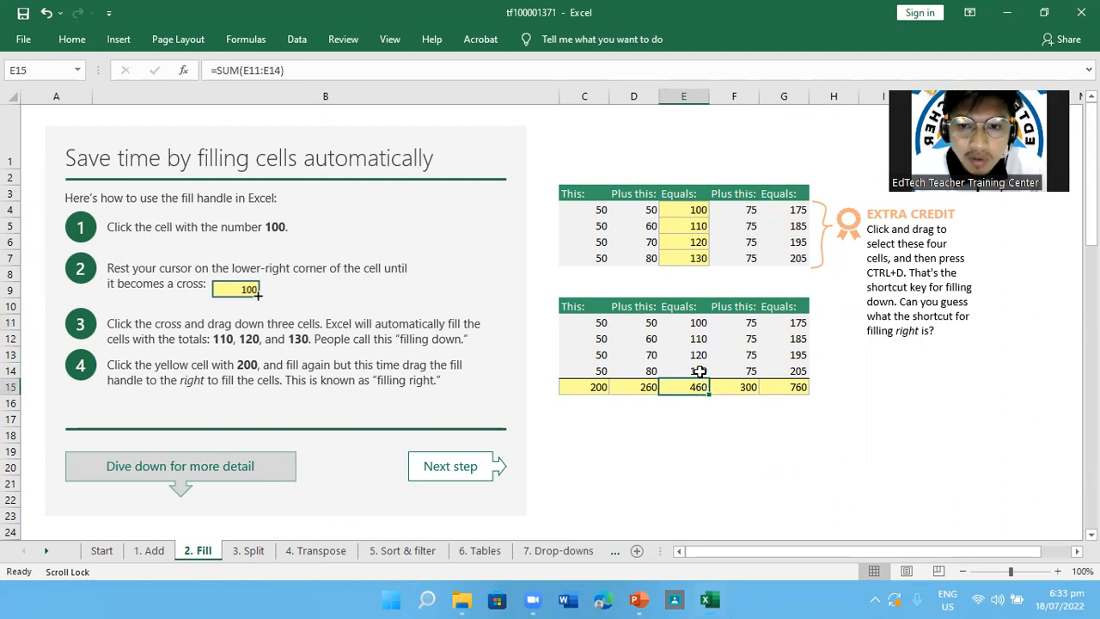
left_click(821, 406)
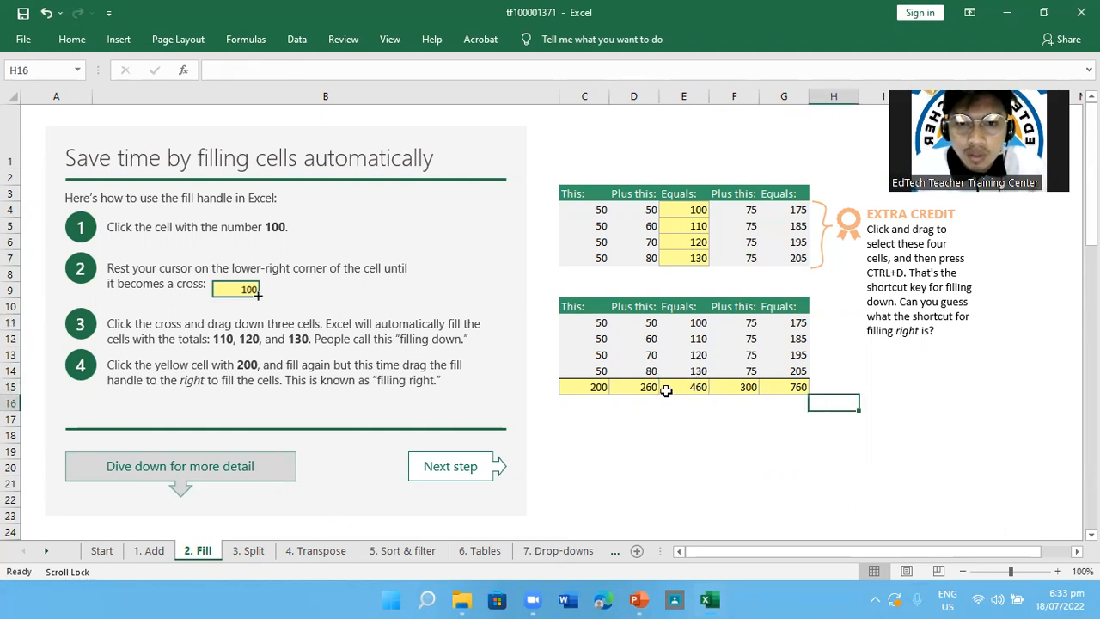
left_click_drag(653, 390, 773, 403)
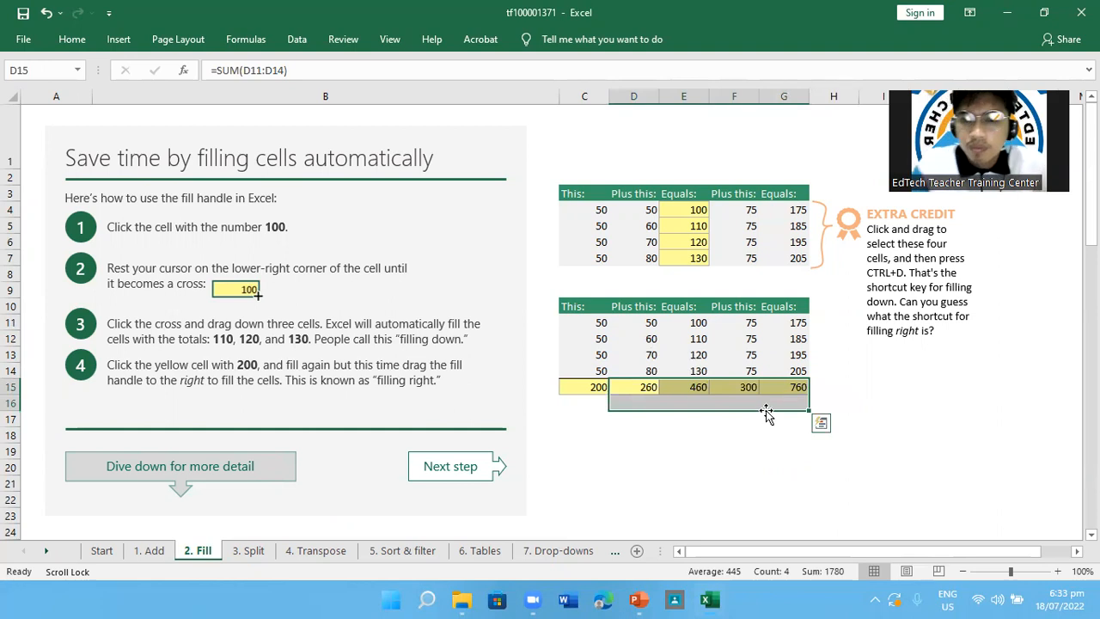
left_click(766, 417)
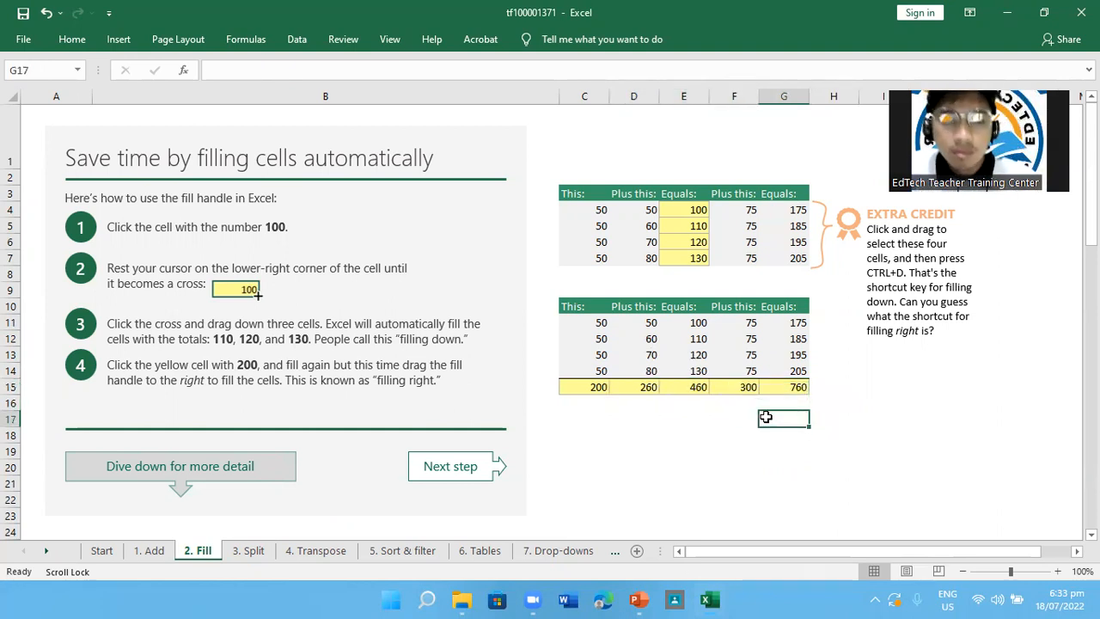
Examine the rest of the Fill lesson, covering copying cells, filling a series and the intervals experiment
scroll(627, 406, "down", 2)
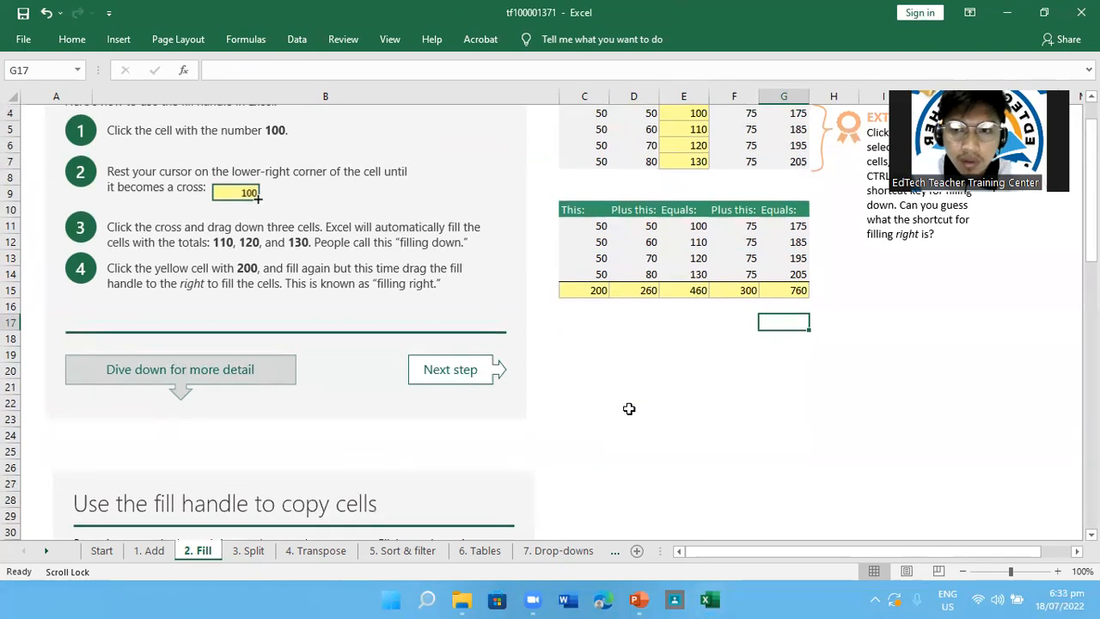
scroll(629, 408, "down", 7)
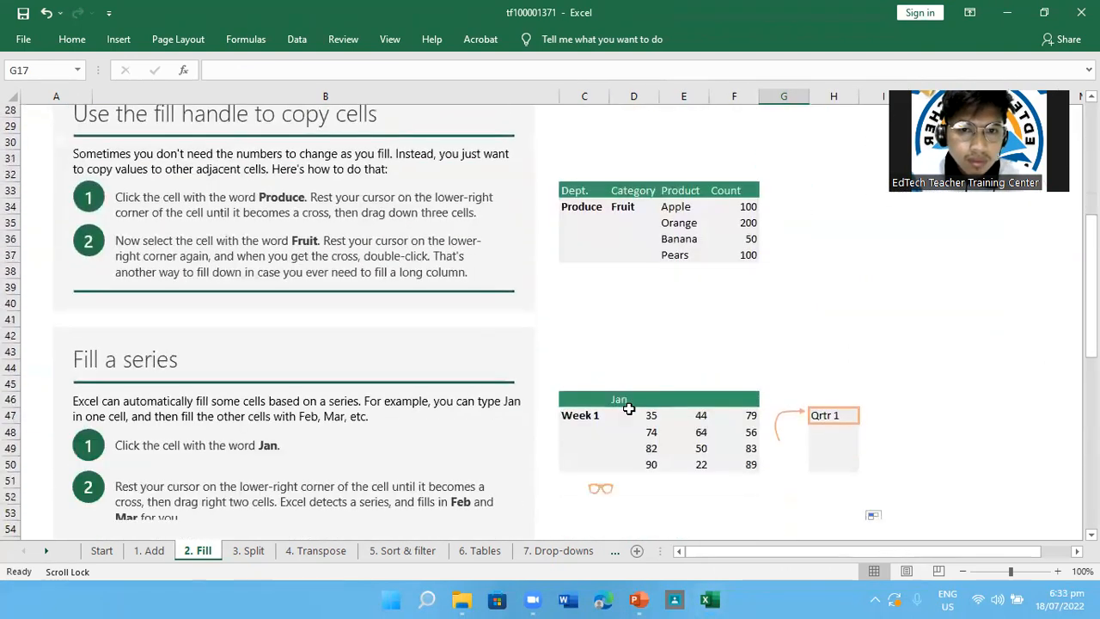
scroll(629, 408, "up", 1)
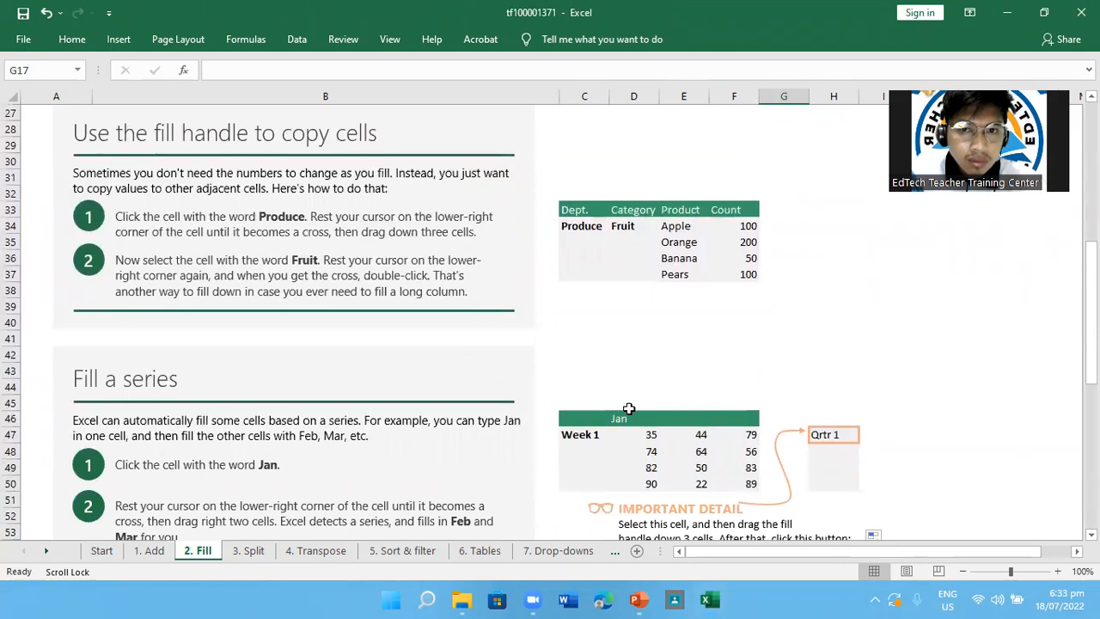
scroll(629, 408, "down", 1)
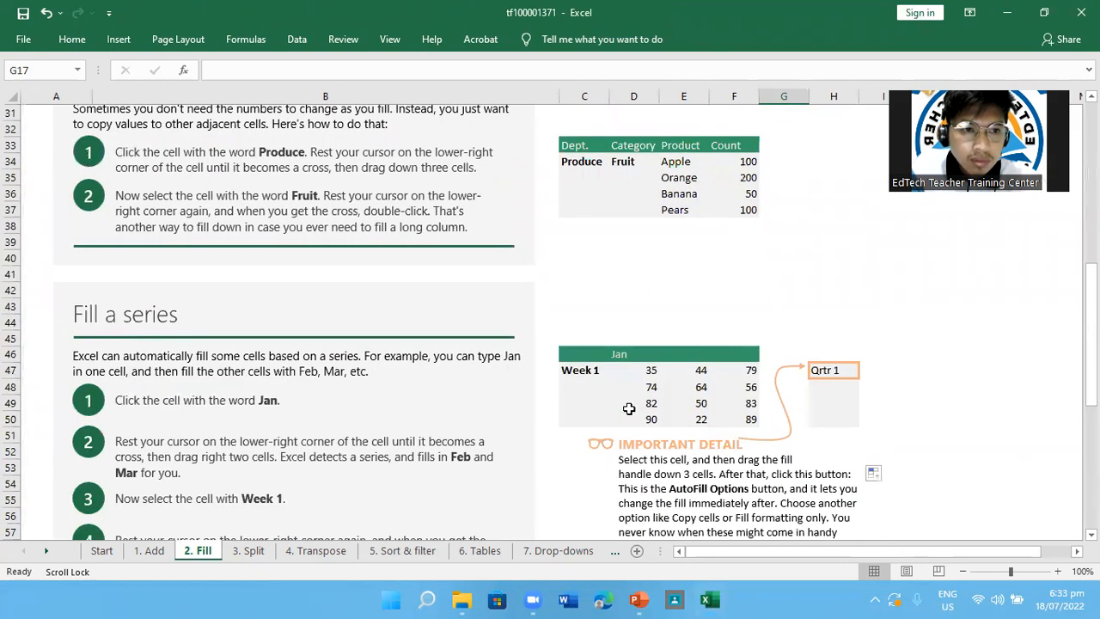
scroll(628, 409, "up", 1)
scroll(629, 408, "down", 3)
scroll(628, 409, "down", 1)
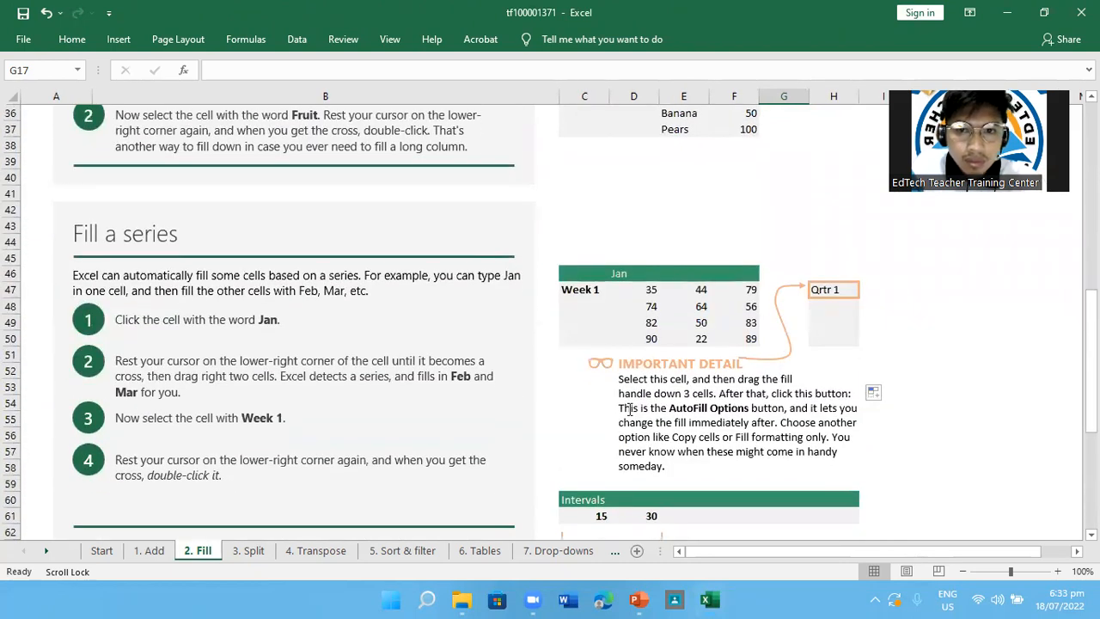
scroll(628, 408, "down", 6)
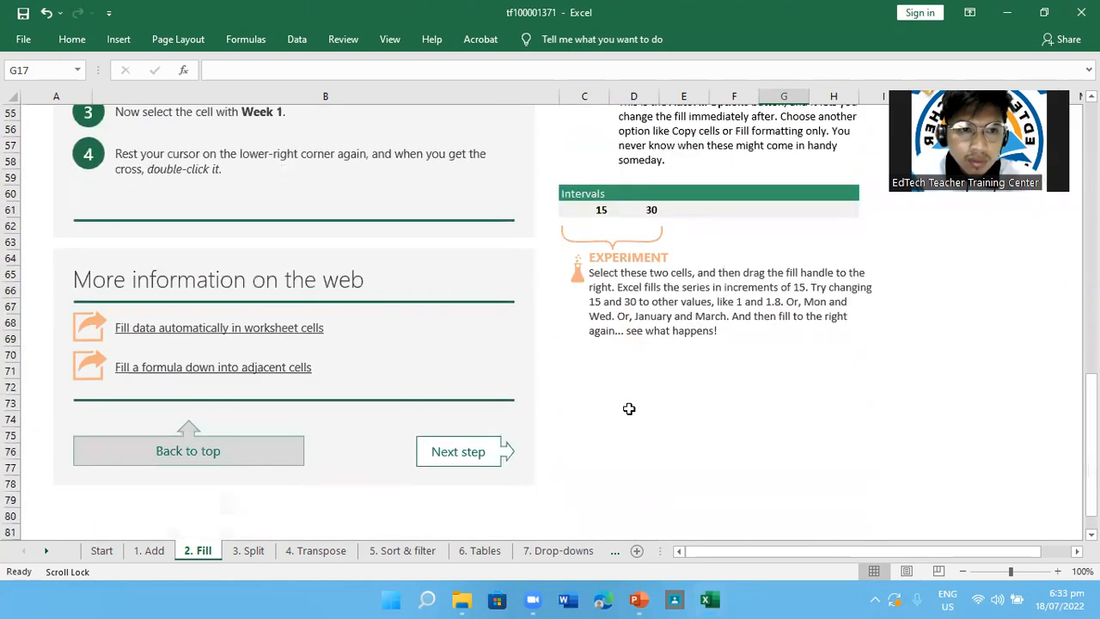
scroll(628, 408, "up", 2)
scroll(629, 408, "up", 16)
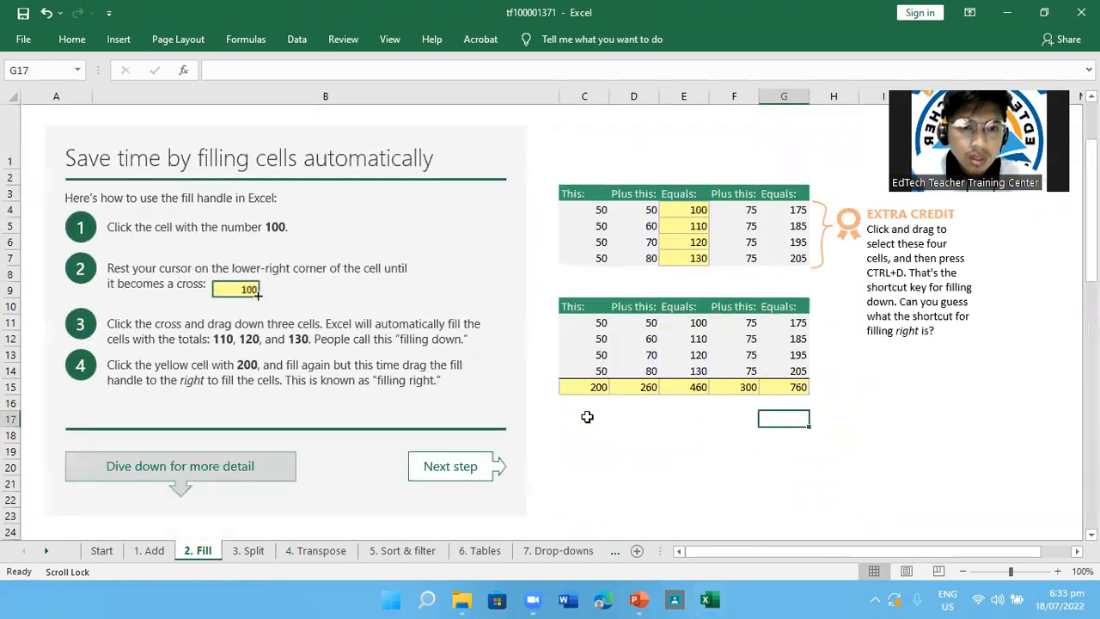
Revisit the Add and Fill lesson sheets, and open the 3. Split lesson
left_click(451, 477)
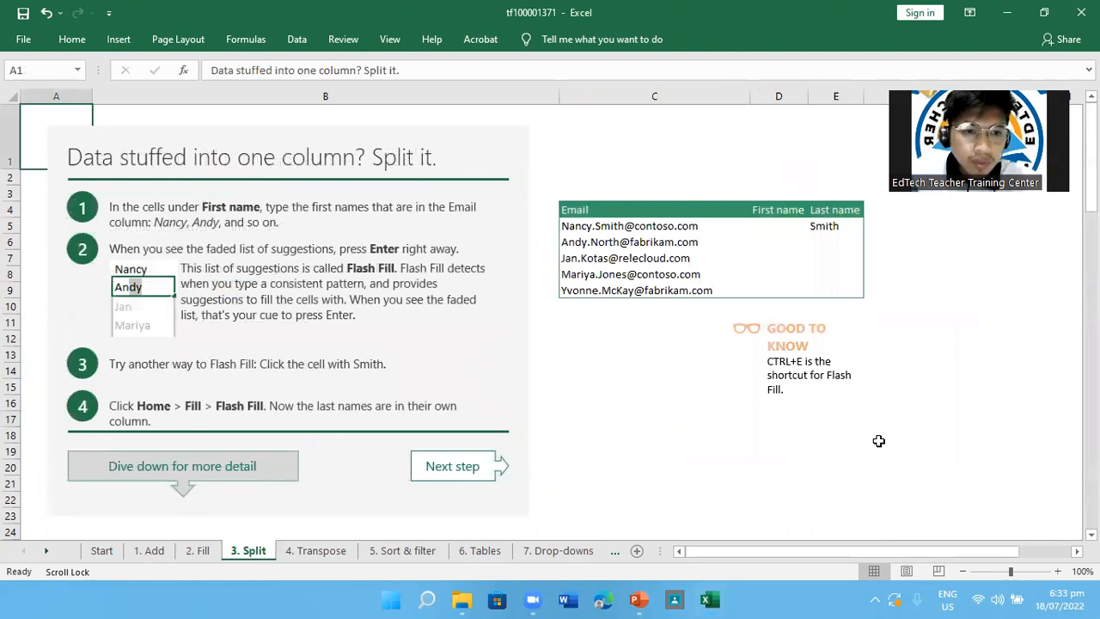
left_click(147, 551)
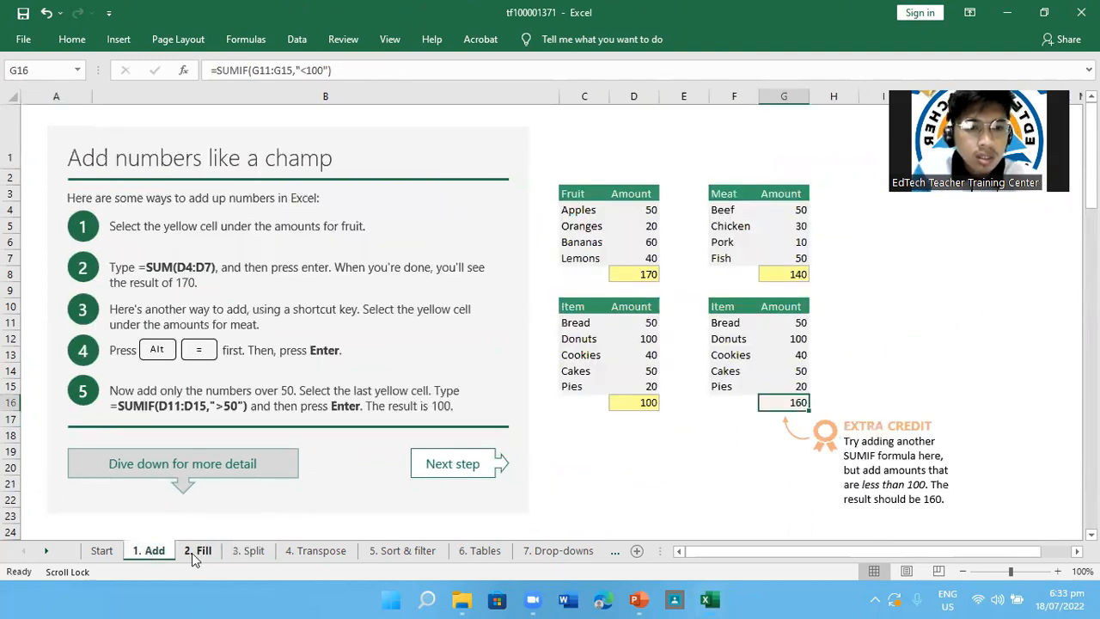
left_click(196, 551)
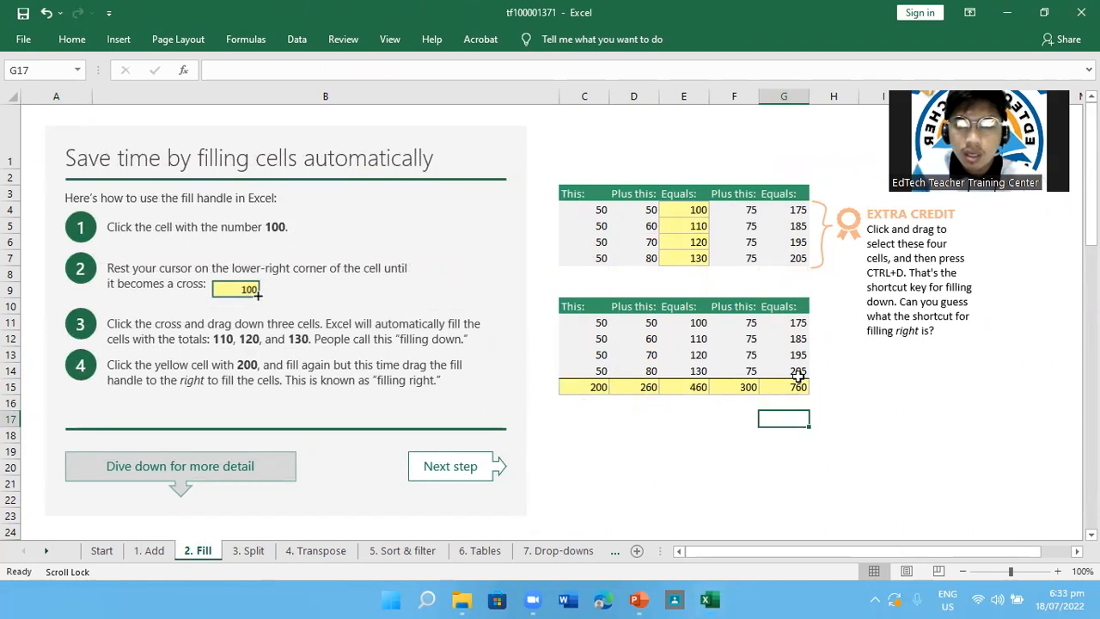
left_click(251, 551)
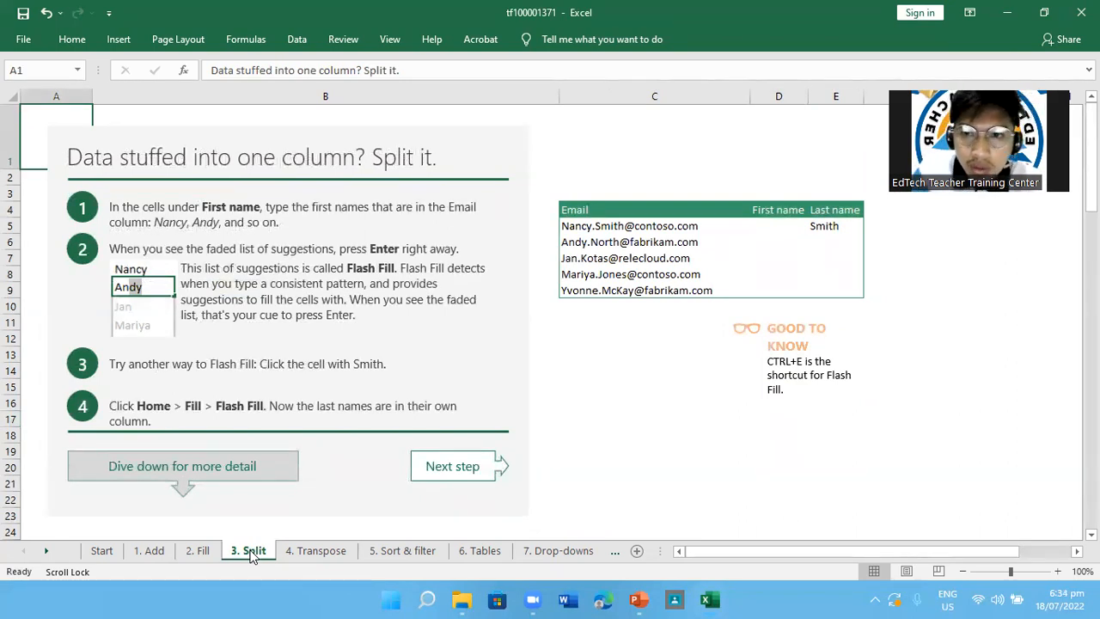
Enter the first name taken from the first email address in D5, with only its initial letter capitalised
left_click(779, 217)
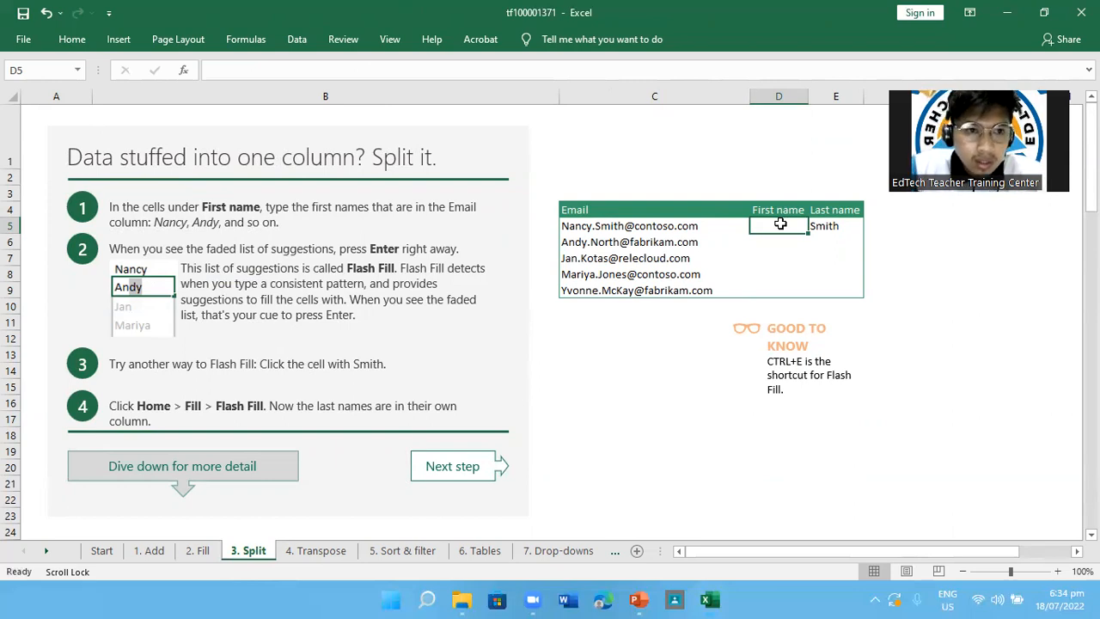
type("na")
key("BackSpace")
key("BackSpace")
type("Na")
key("BackSpace")
key("BackSpace")
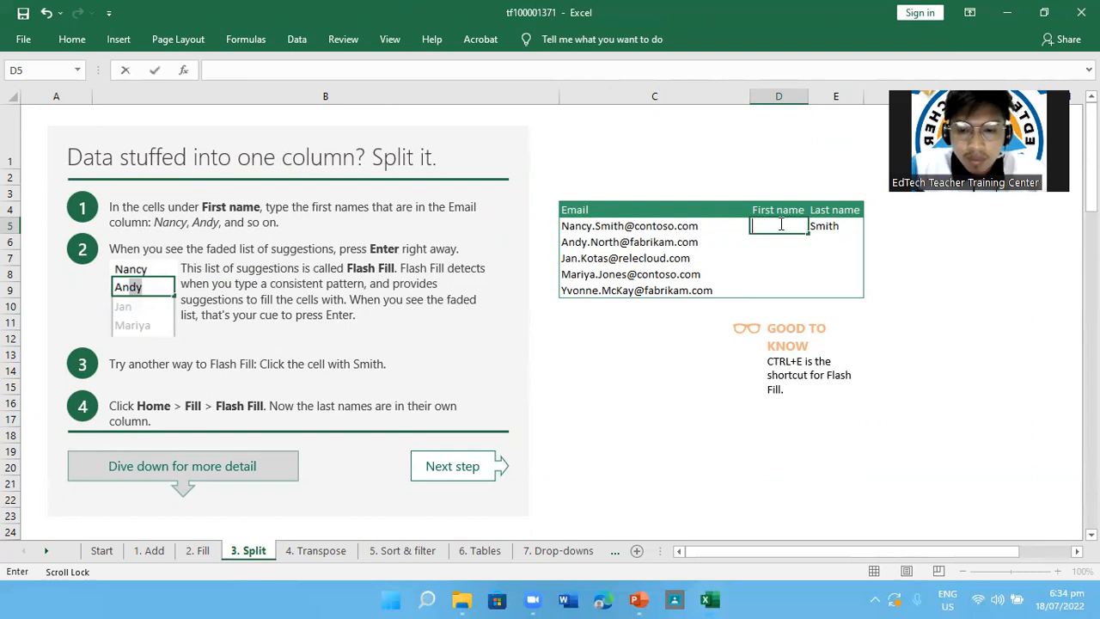
type("NA")
key("BackSpace")
type("ancy")
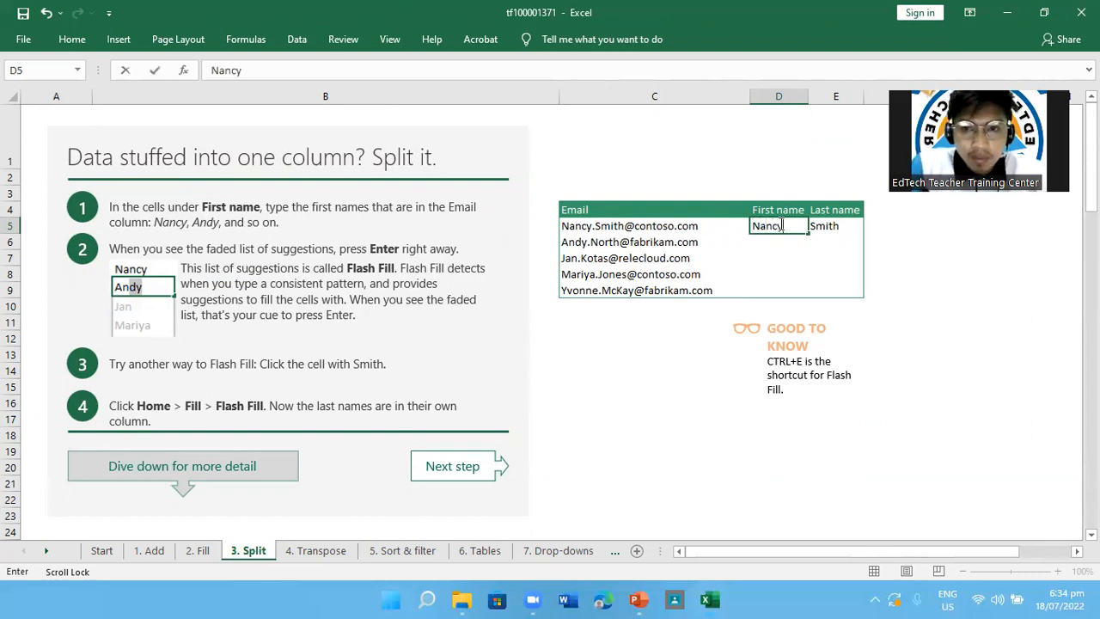
key("Return")
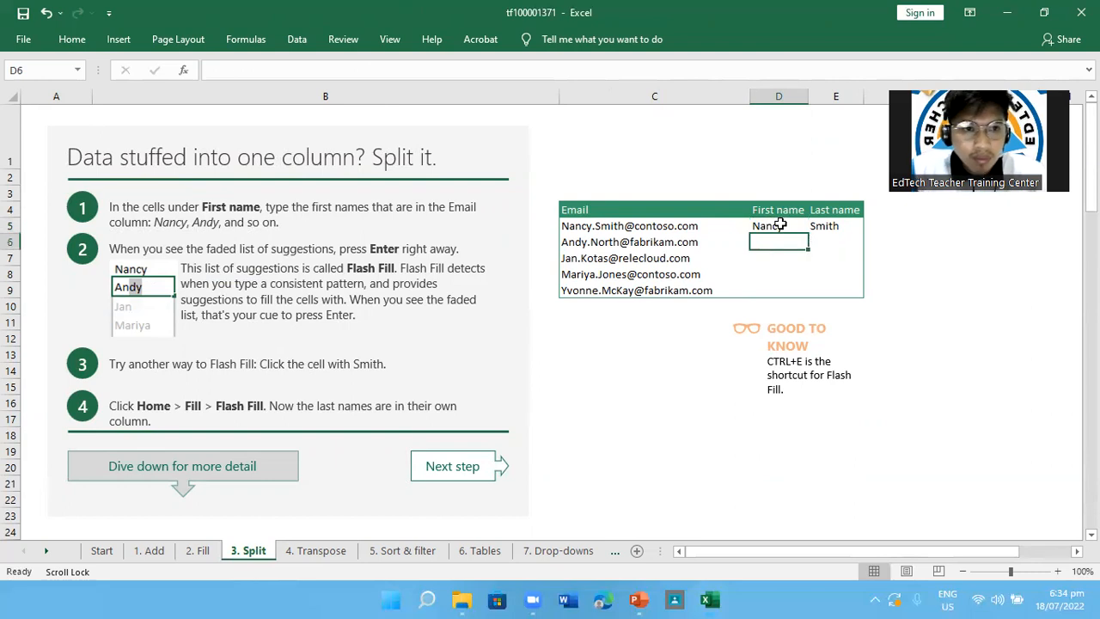
Fill D6 to D9 of the First name column with the first names from the remaining email addresses
type("Andy")
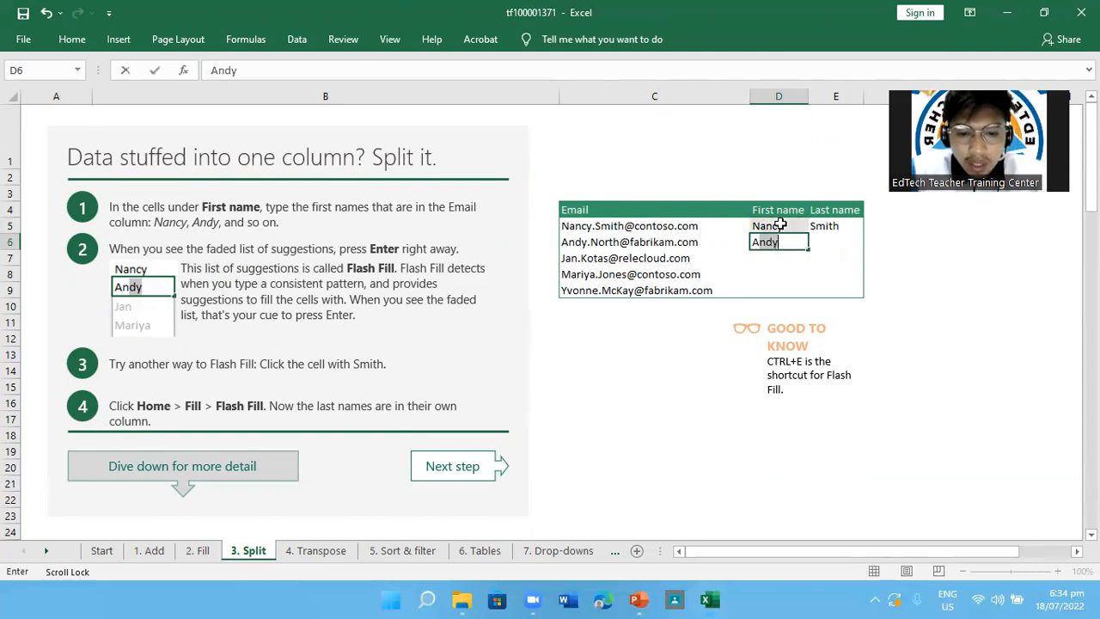
key("Return")
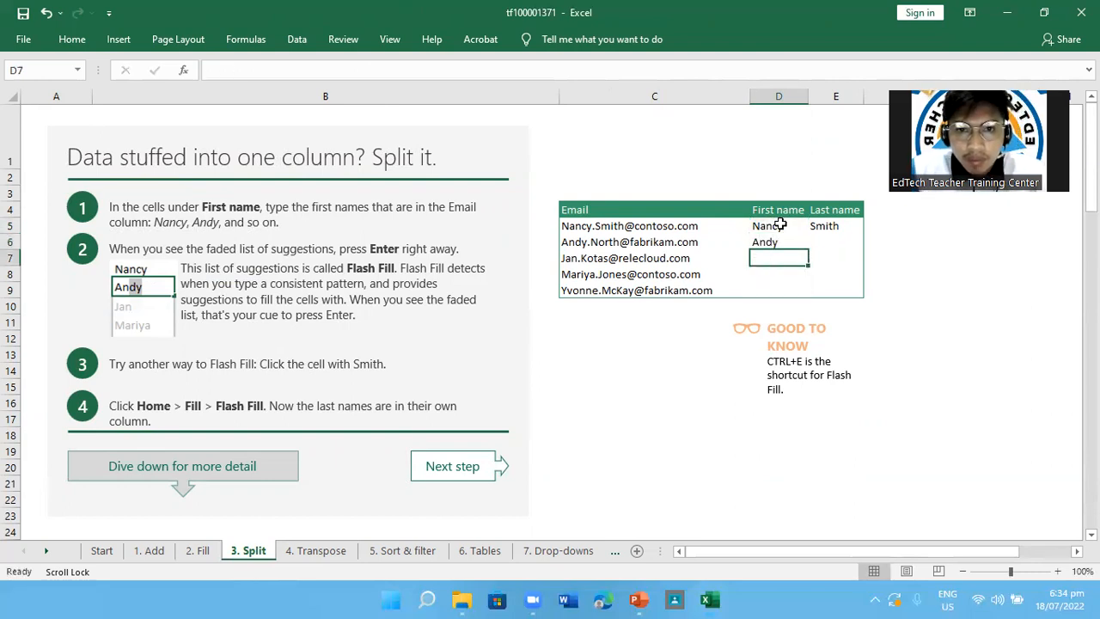
type("Jan")
key("Return")
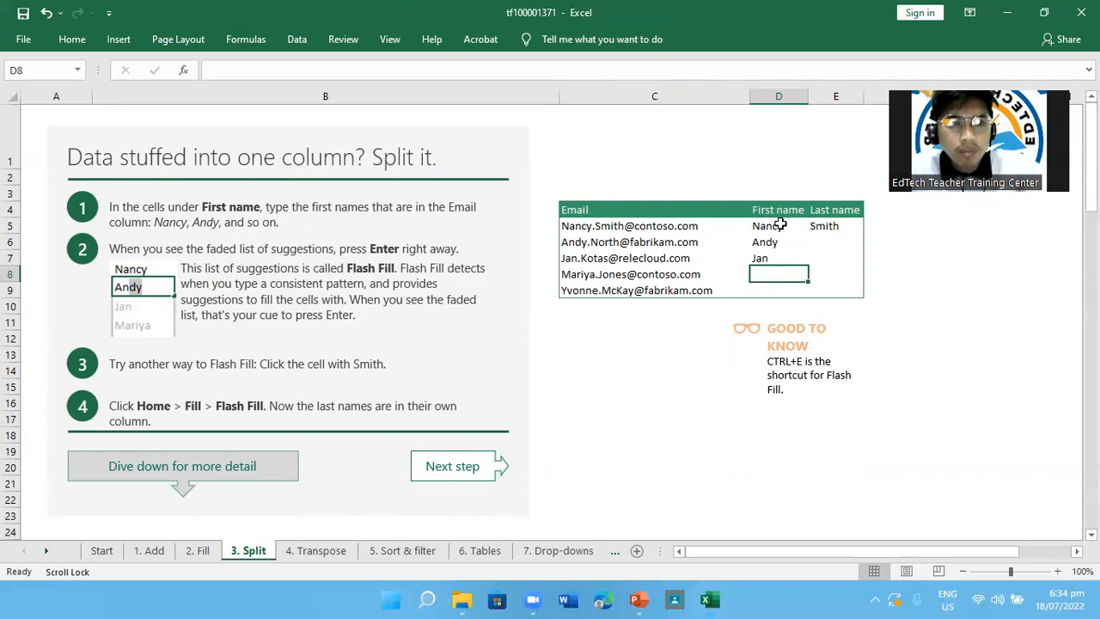
type("Mariya")
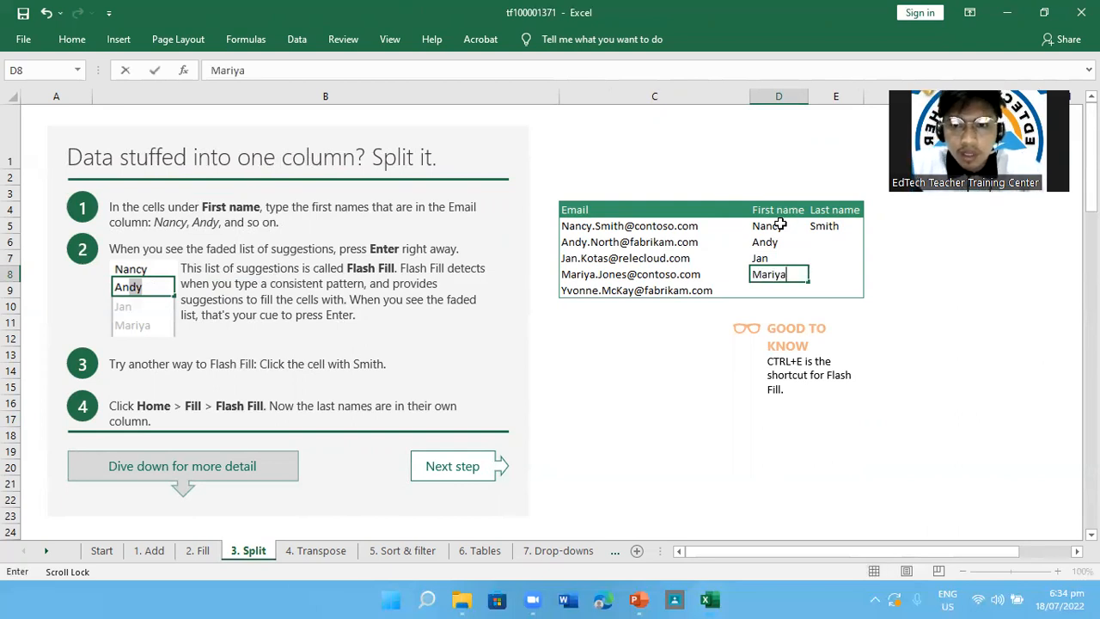
key("Return")
type("Y")
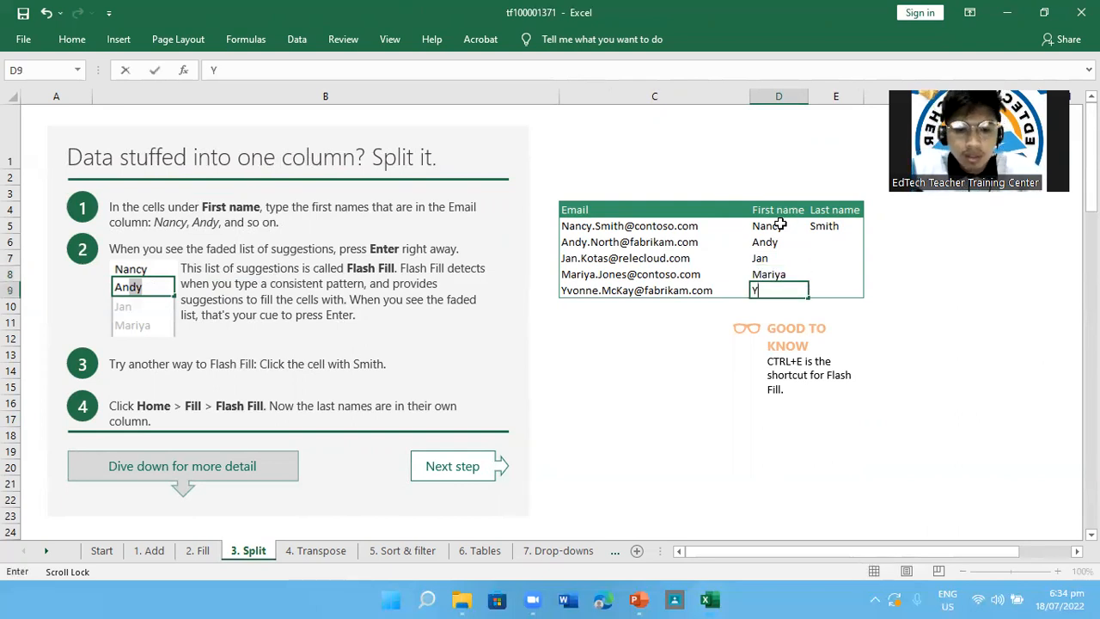
type("vonne")
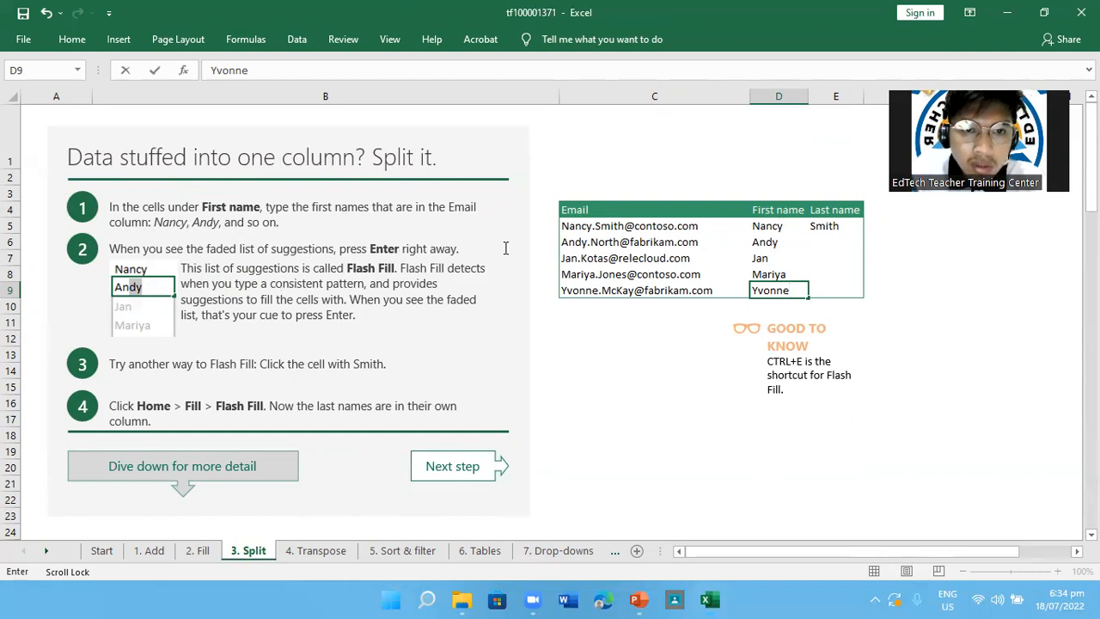
left_click(772, 241)
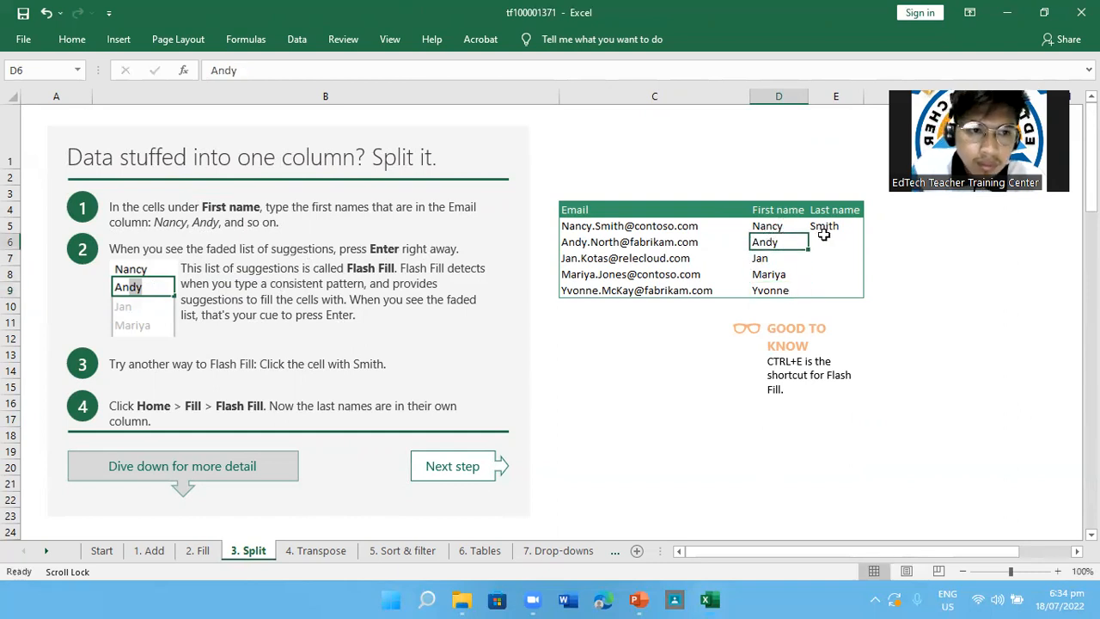
left_click(823, 235)
left_click(766, 241)
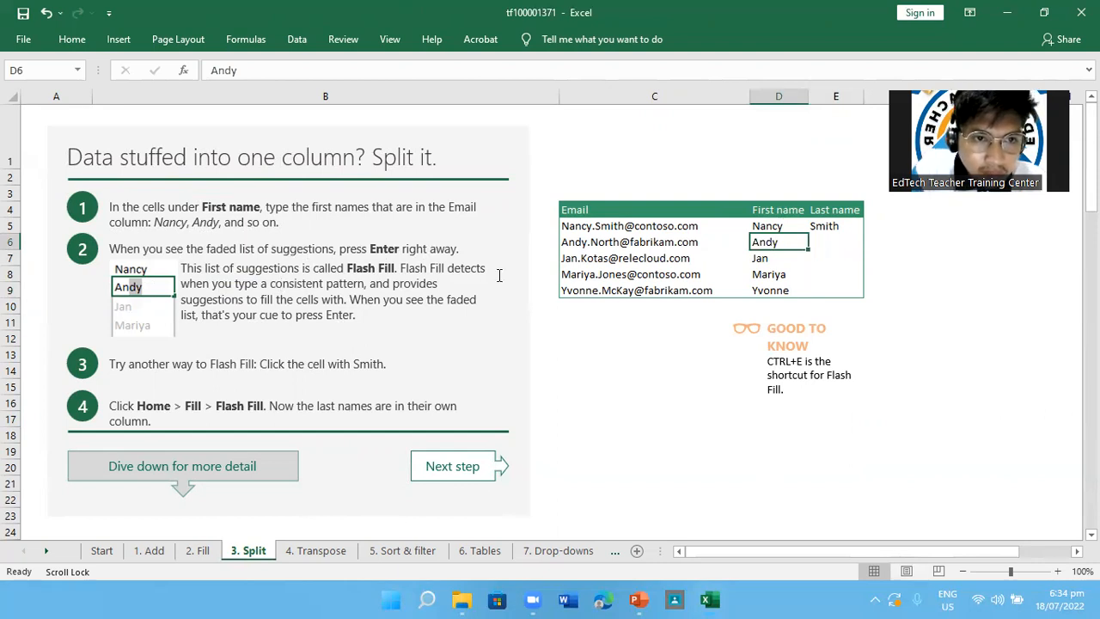
left_click(767, 227)
left_click(768, 243)
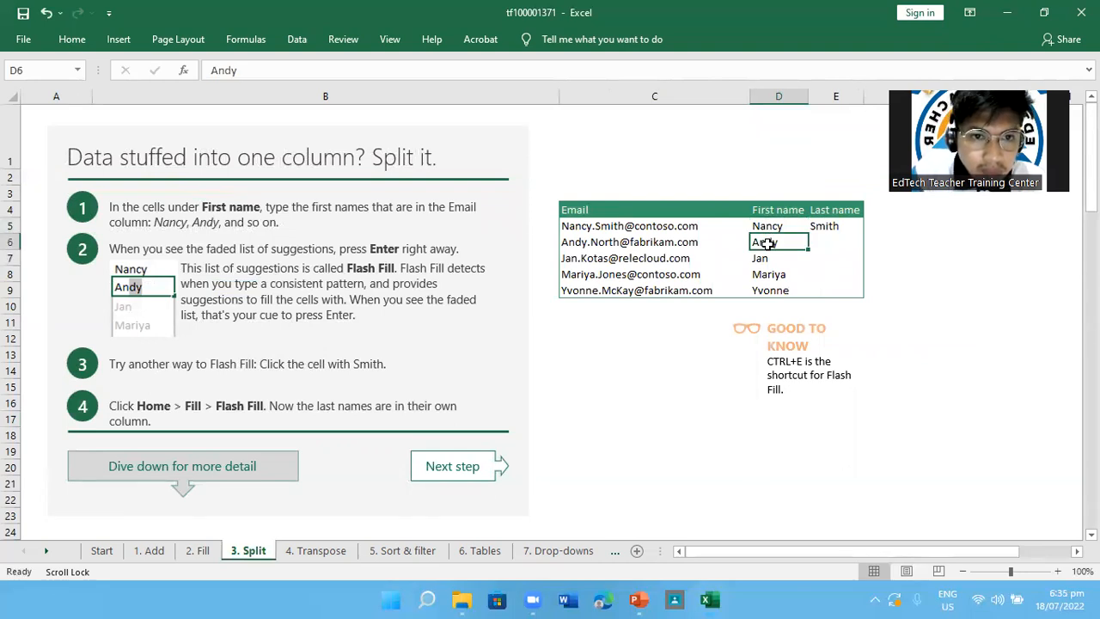
left_click(936, 62)
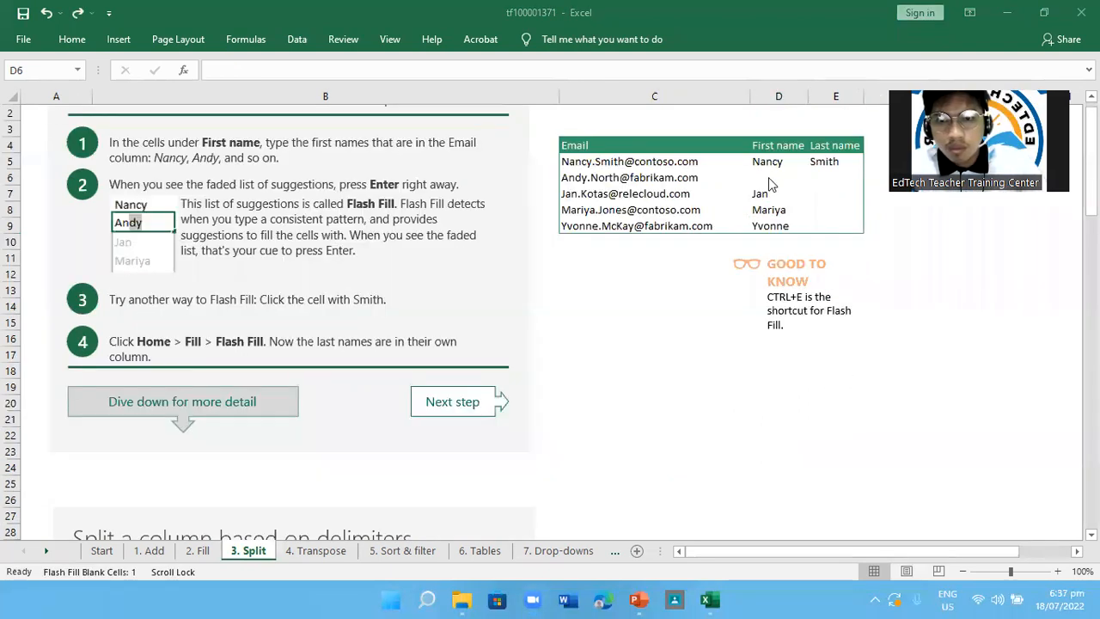
Enter the first name for the second email in the blank D6, and re-enter the third one in D7
left_click(765, 176)
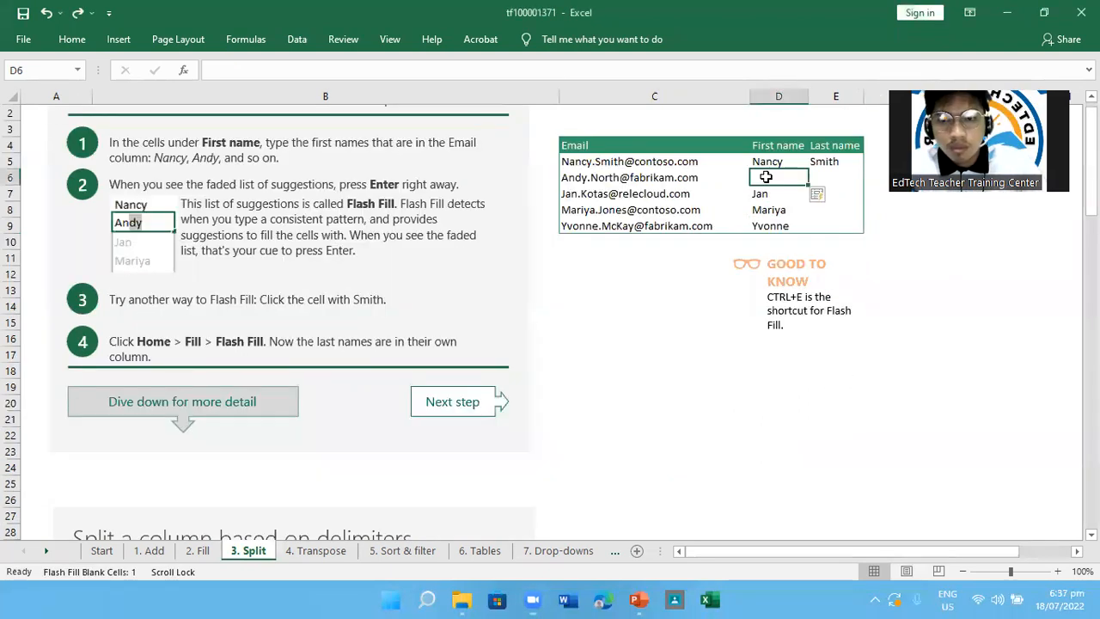
type("Andy")
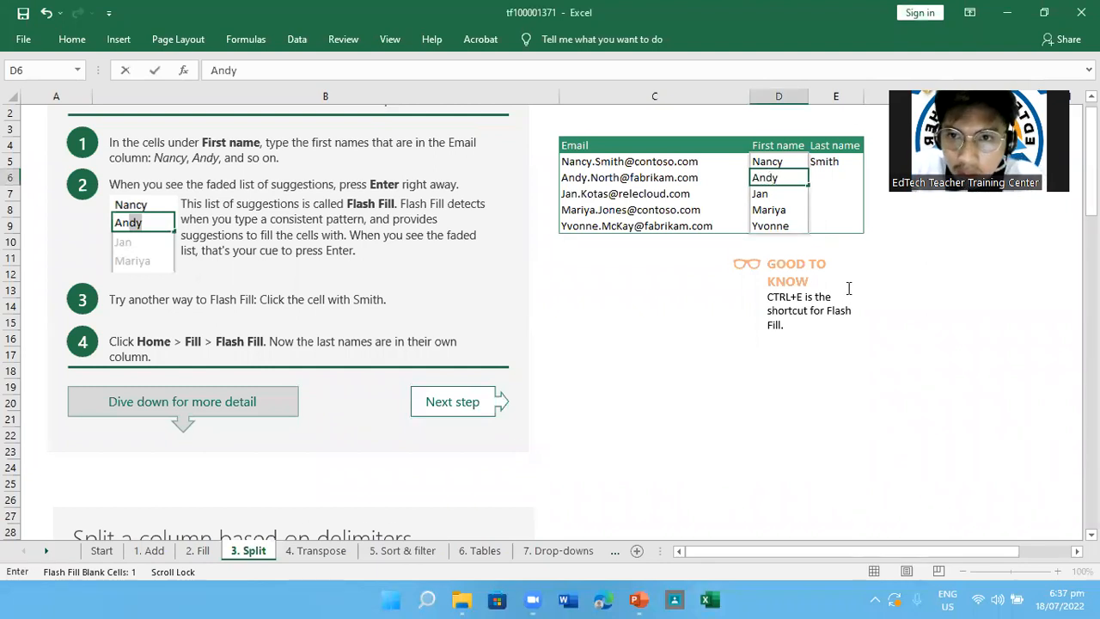
scroll(847, 287, "down", 1)
key("Return")
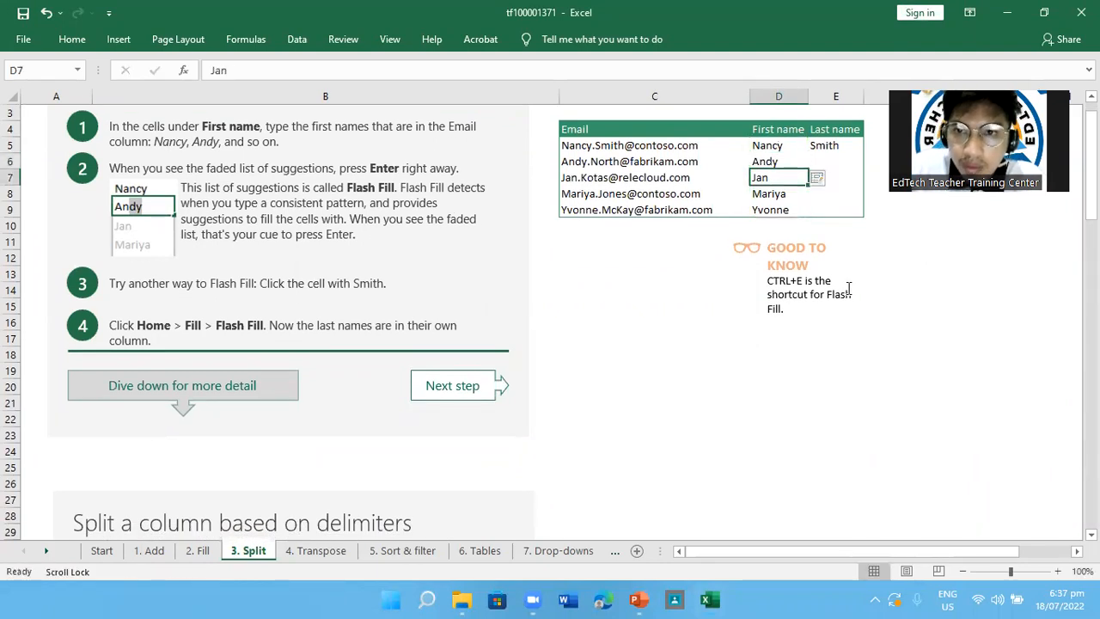
type("Jan")
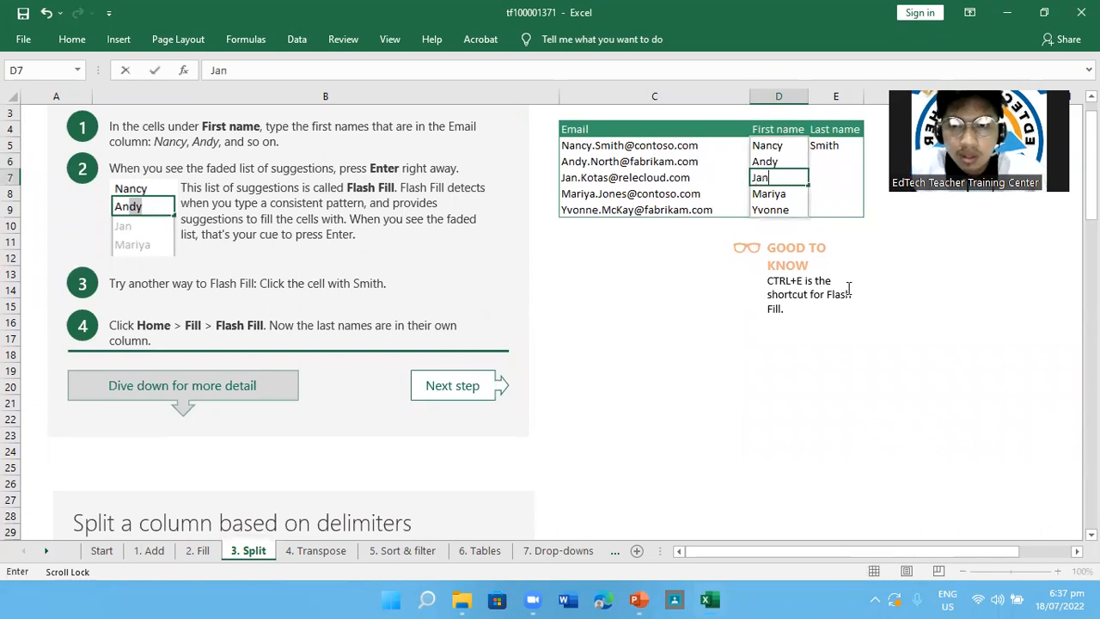
key("Return")
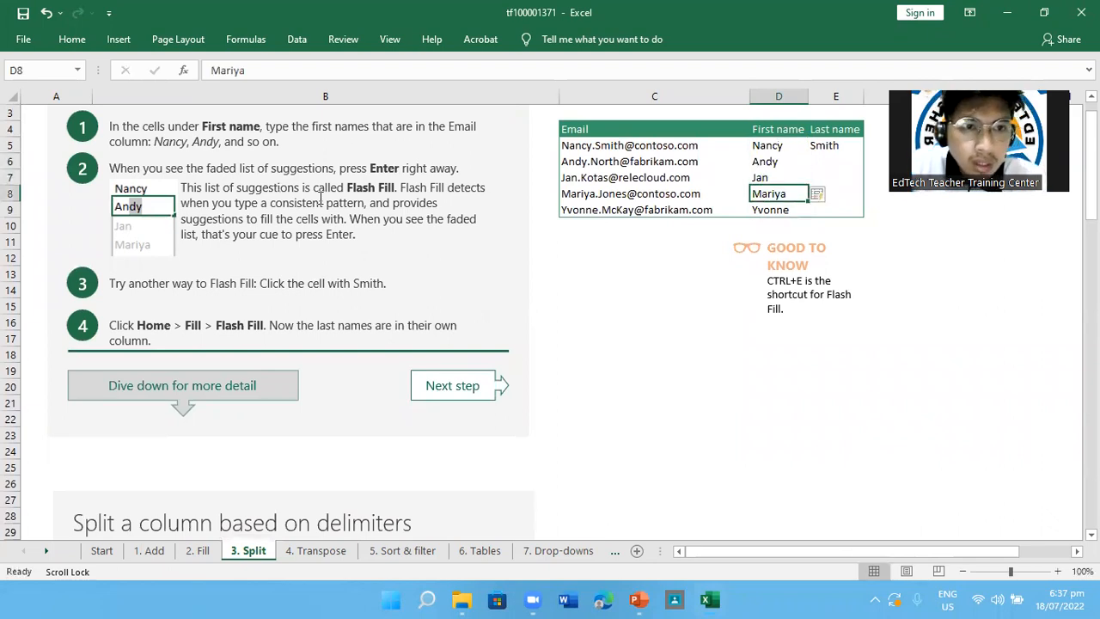
Fill the Last name column from E5 down through row 9 with Flash Fill, and check the filled cells
scroll(646, 336, "up", 3)
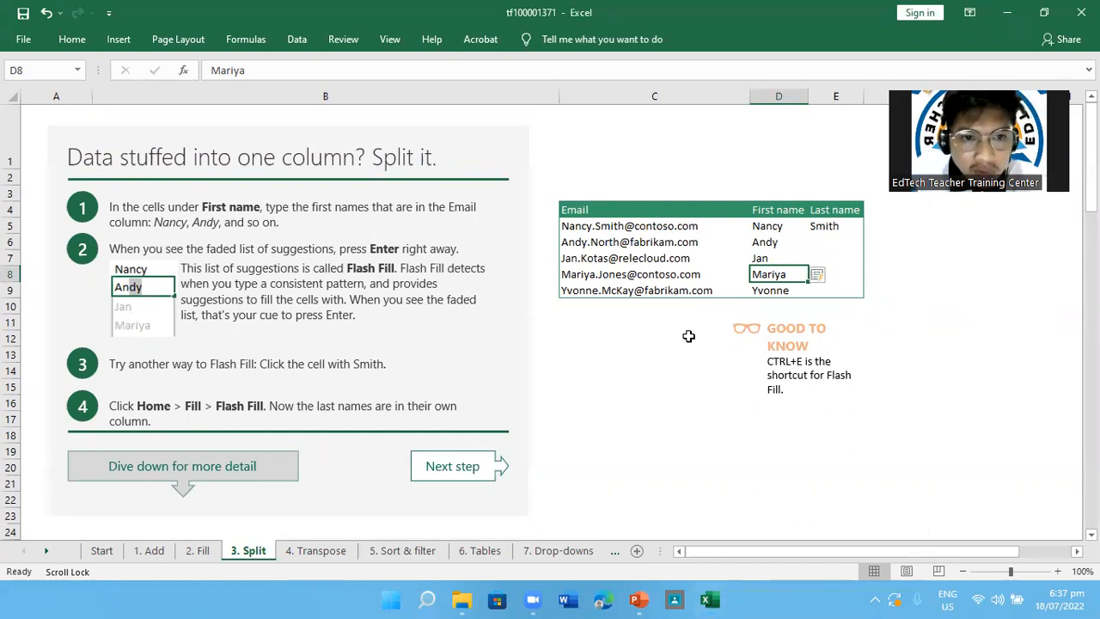
left_click(812, 224)
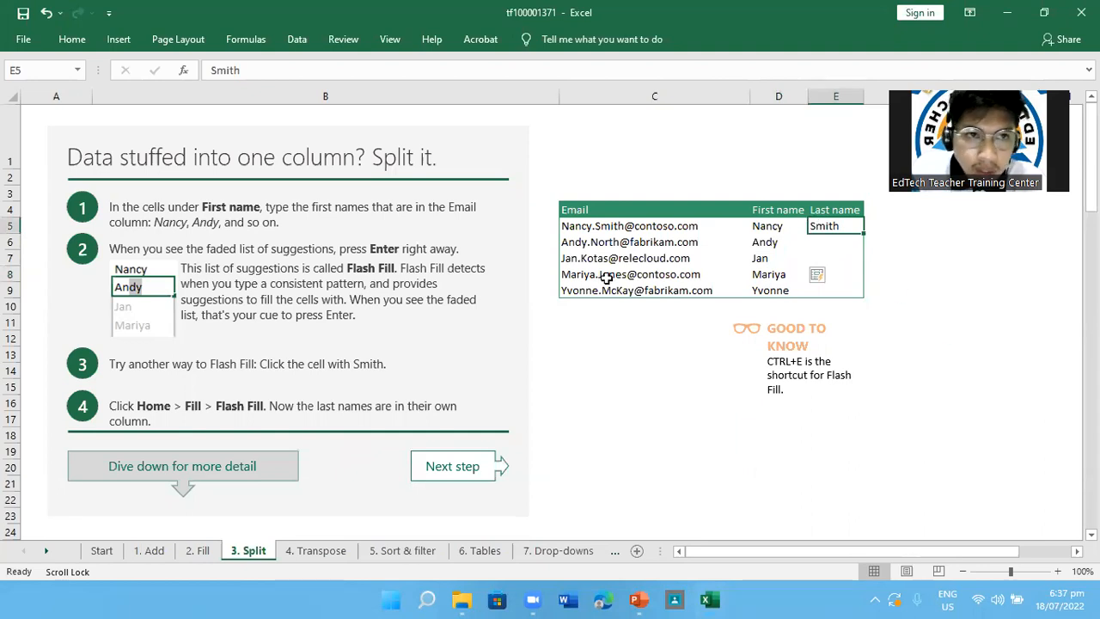
left_click(71, 40)
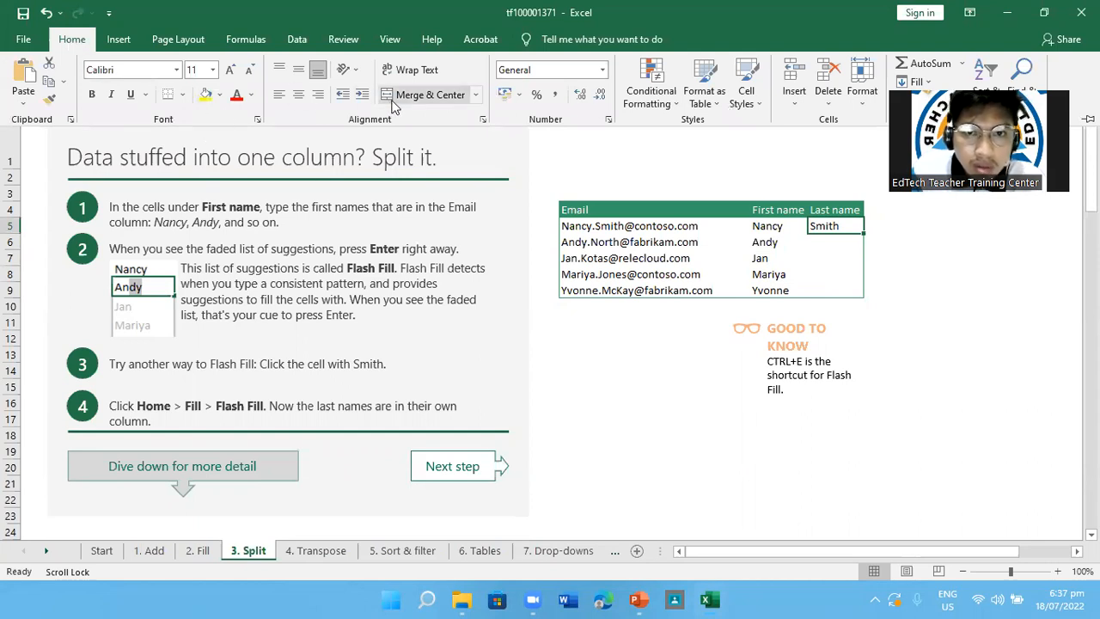
left_click(921, 19)
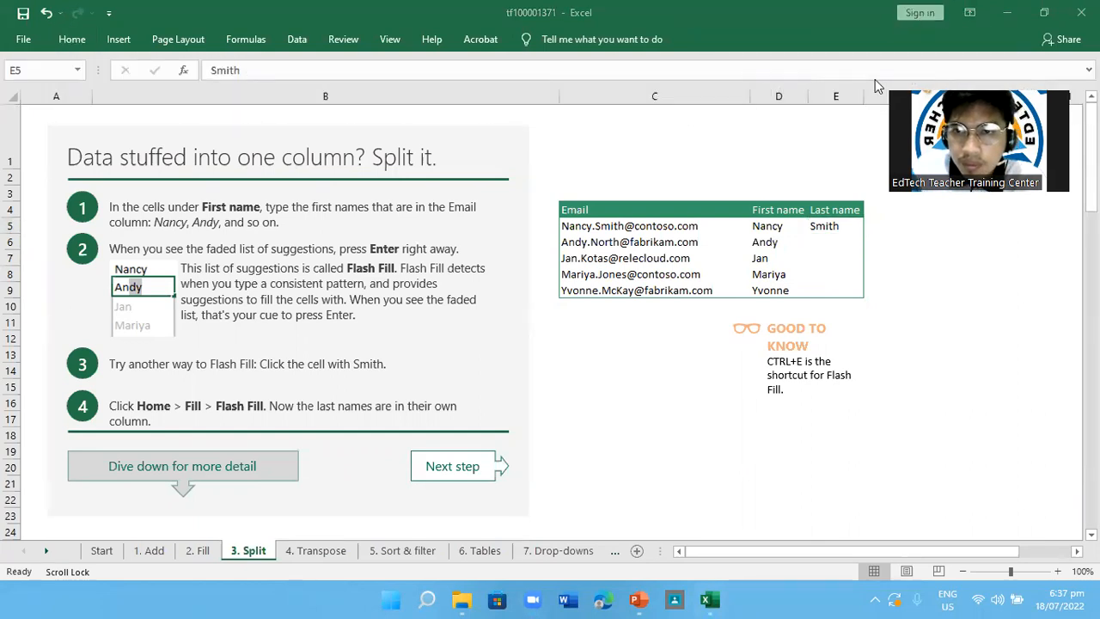
left_click(62, 42)
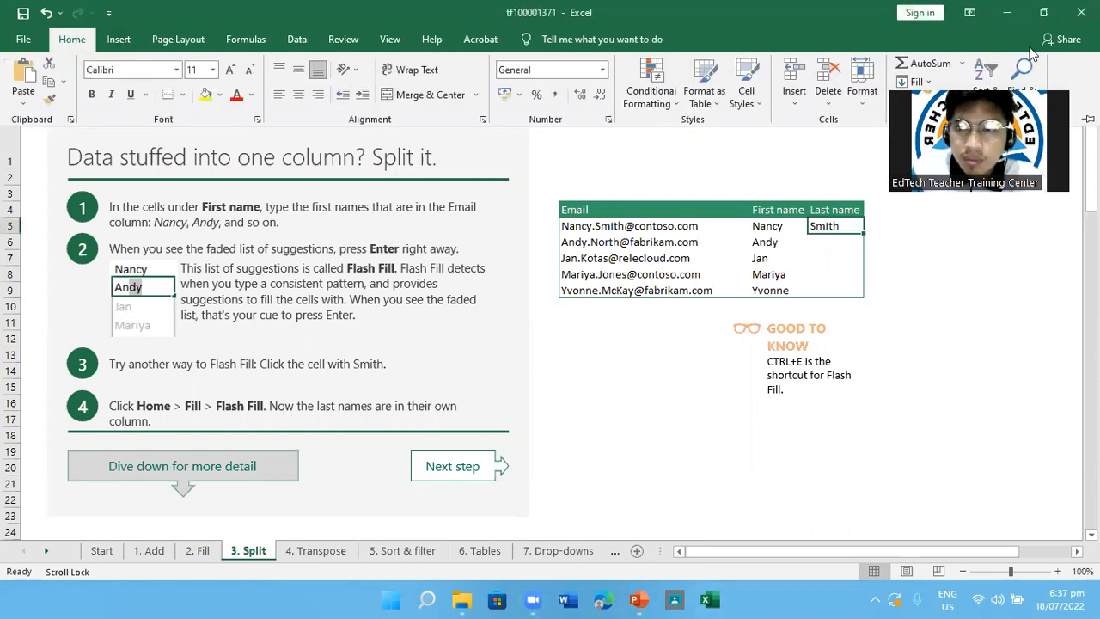
left_click(1004, 67)
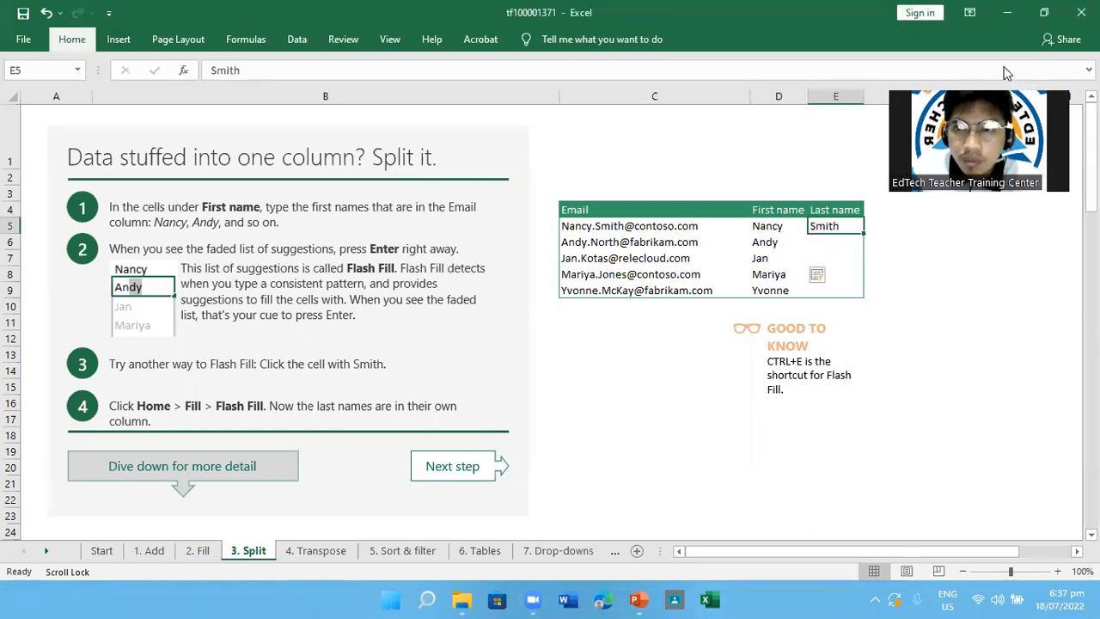
left_click(69, 50)
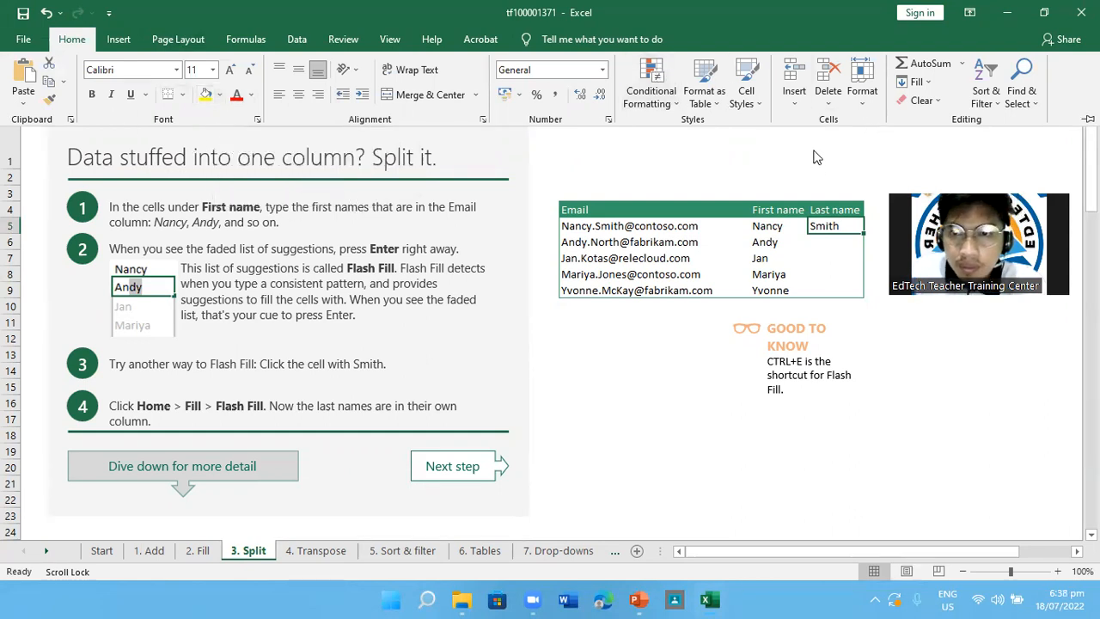
left_click(934, 82)
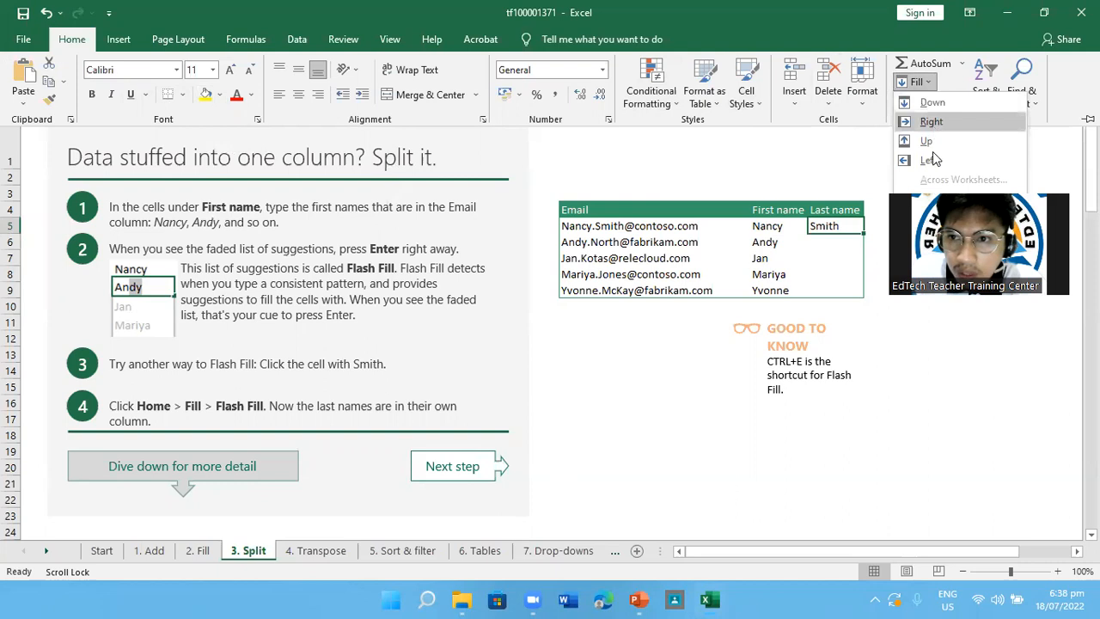
left_click(938, 237)
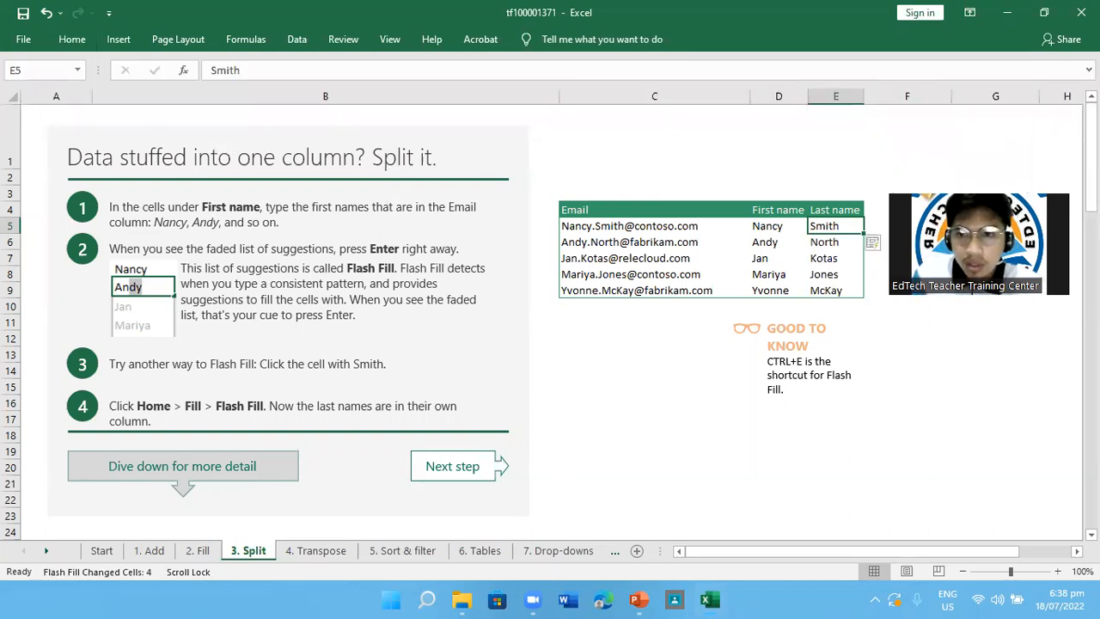
left_click(818, 242)
left_click(820, 261)
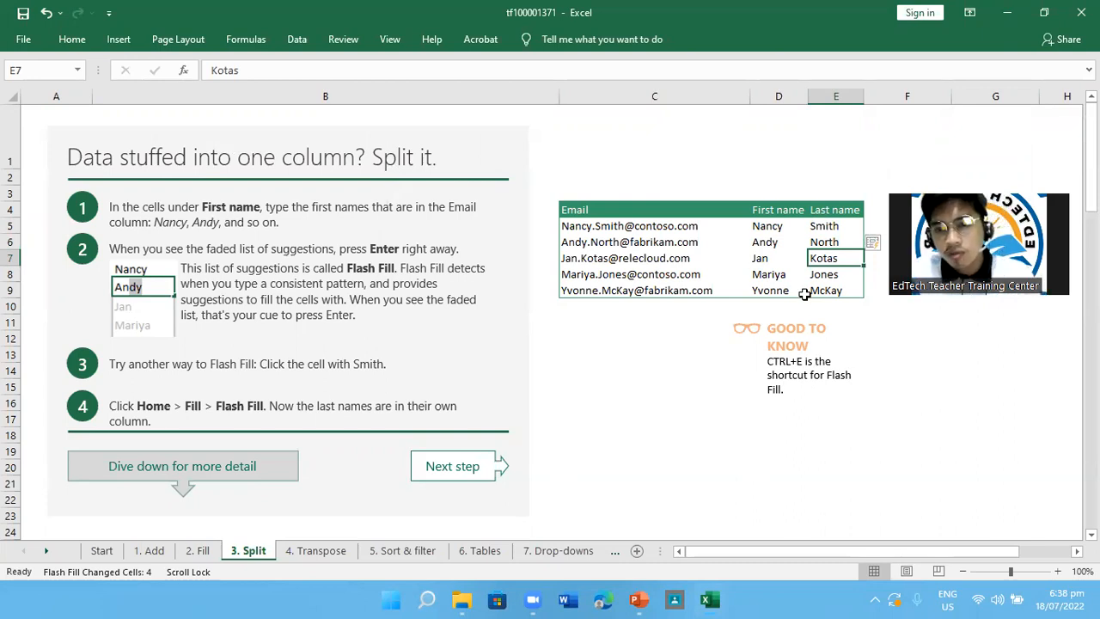
Clear the first names in D5 to D9 one cell after another
left_click(773, 227)
left_click_drag(773, 227, 769, 289)
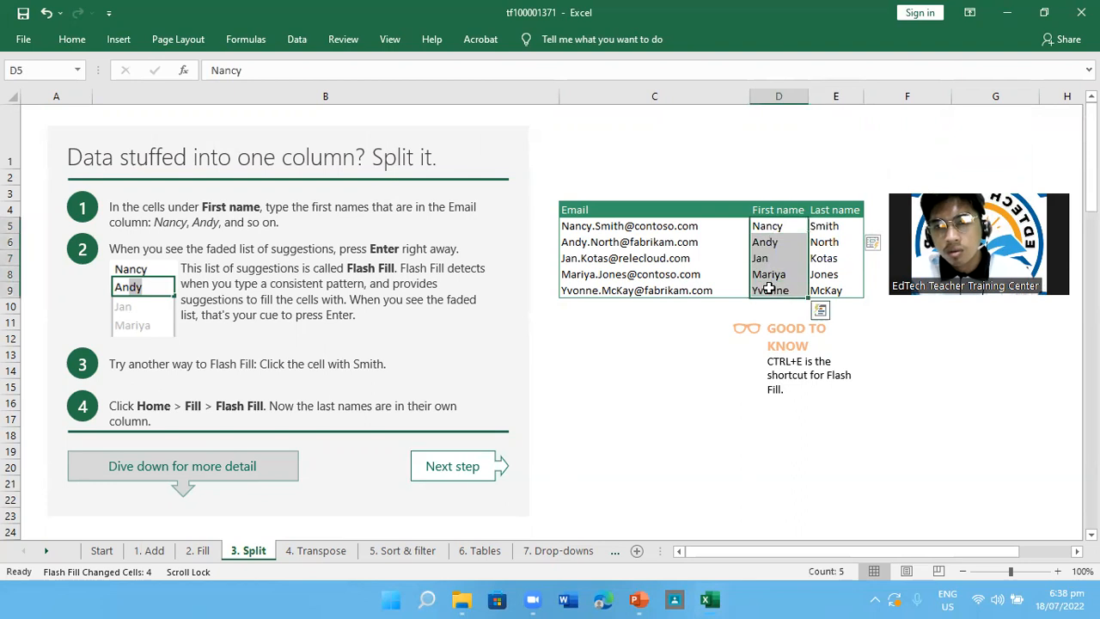
key("BackSpace")
scroll(768, 289, "down", 1)
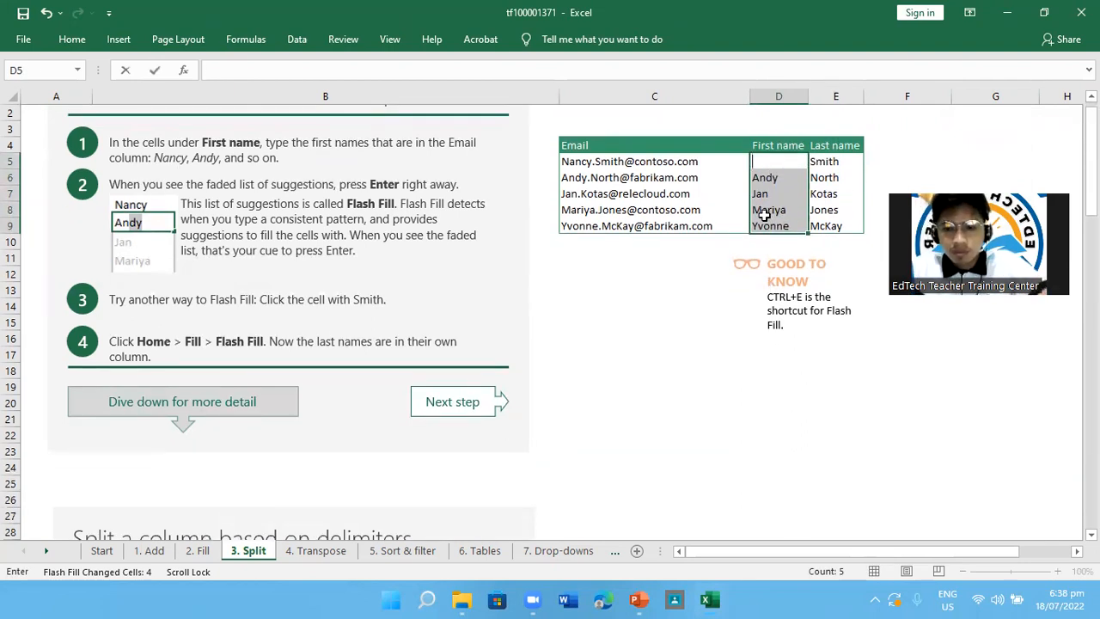
key("Return")
key("BackSpace")
key("Return")
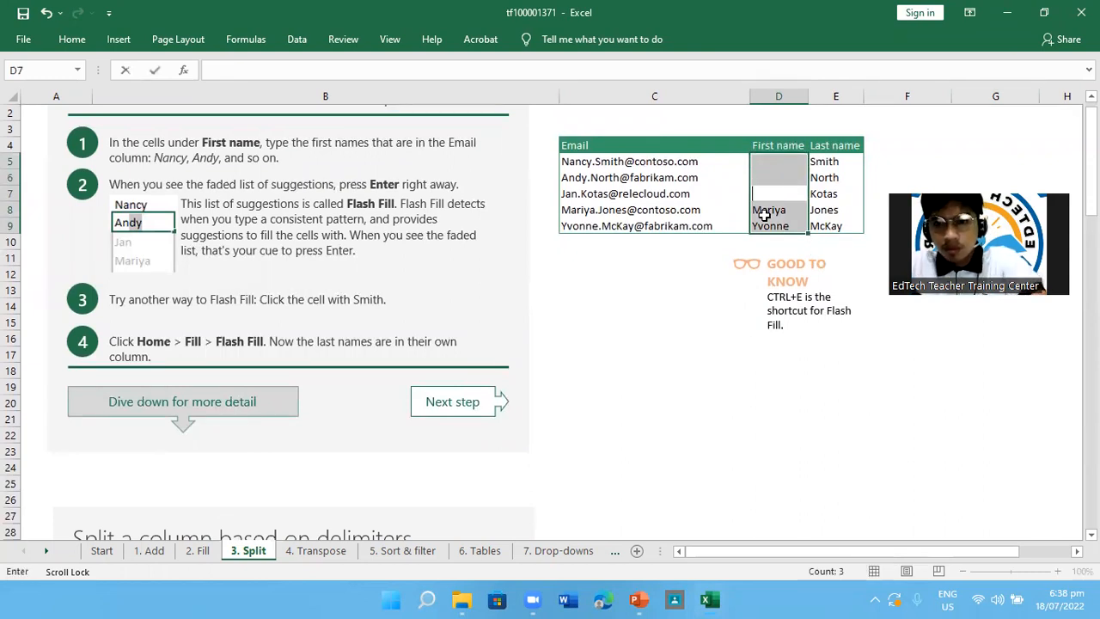
key("BackSpace")
key("Return")
key("BackSpace")
key("Return")
key("BackSpace")
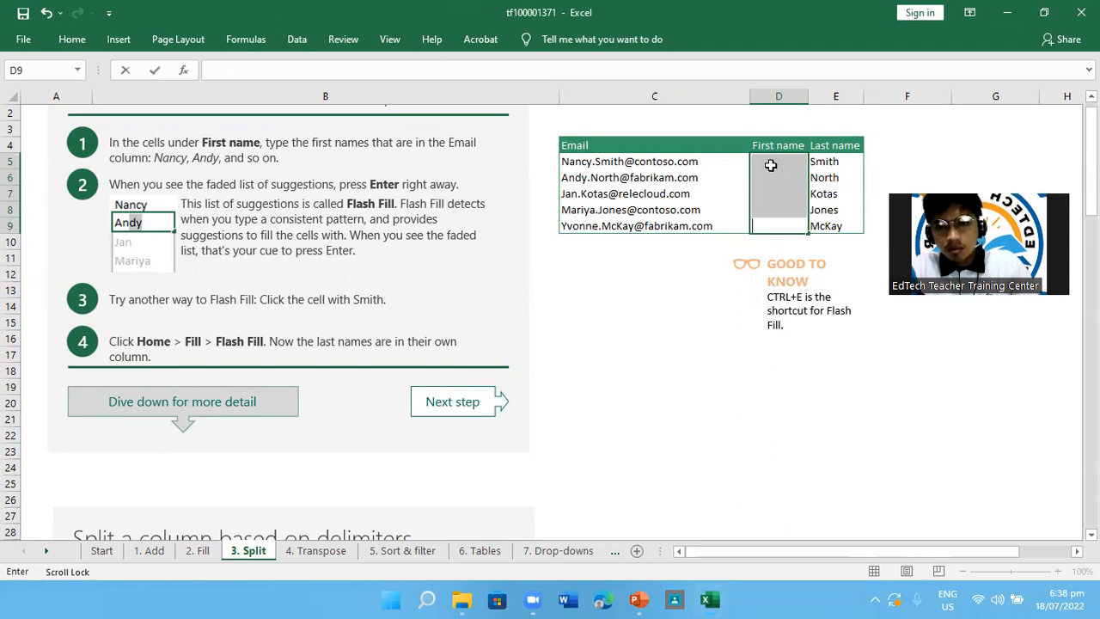
Try Flash Fill from the empty cell D5, and undo the clearing of the First name column
left_click(772, 170)
key("ctrl+e")
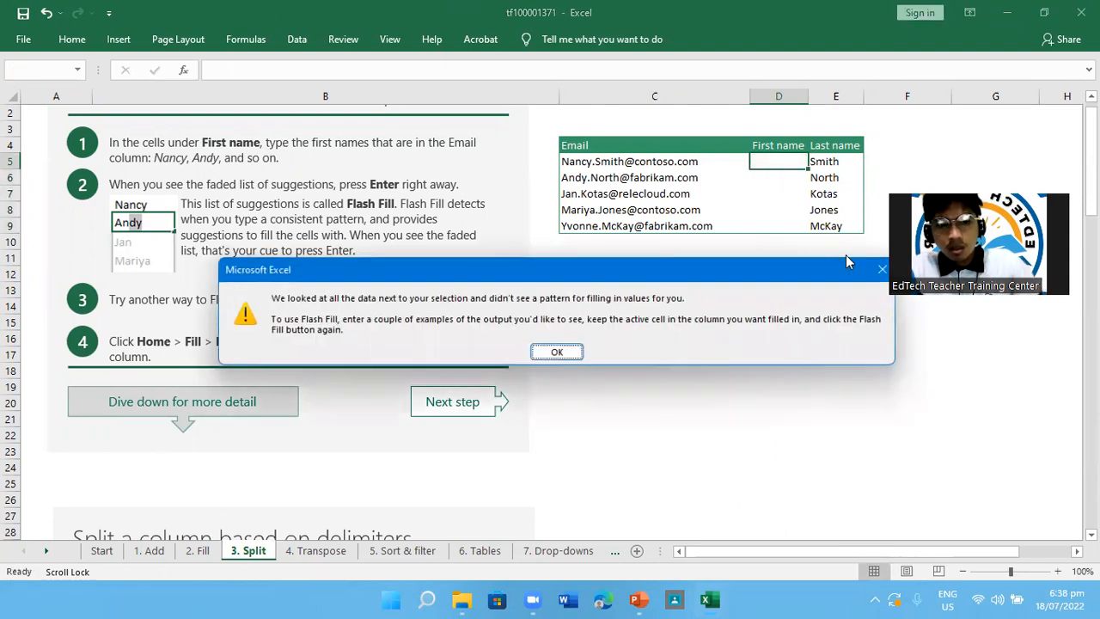
left_click(554, 351)
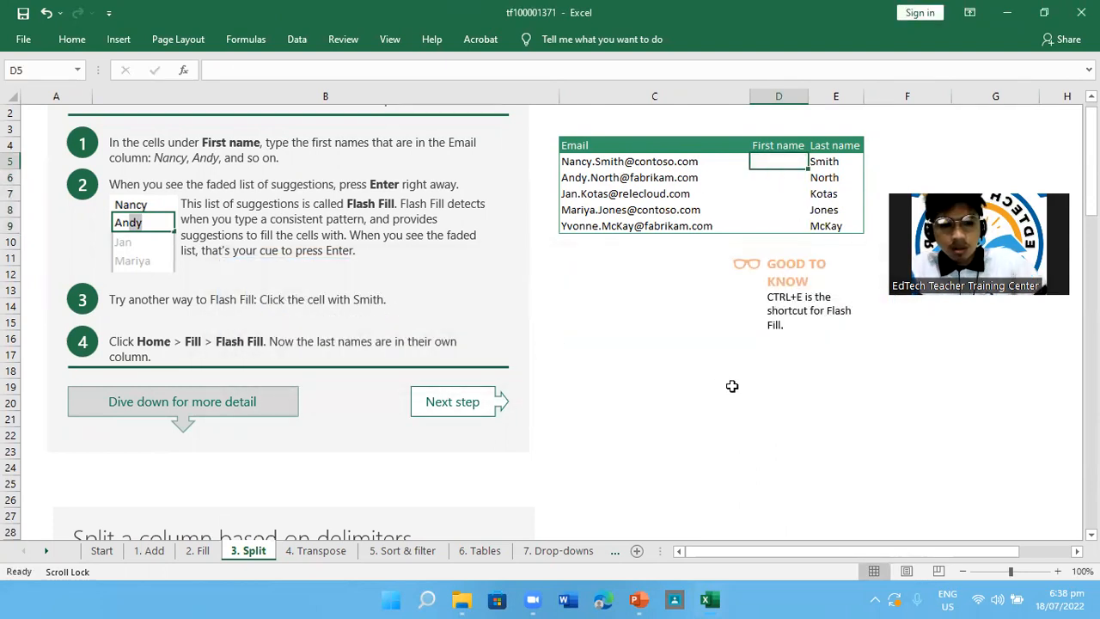
key("ctrl+z")
key("ctrl+z")
key("ctrl+z")
key("ctrl+z")
key("ctrl+z")
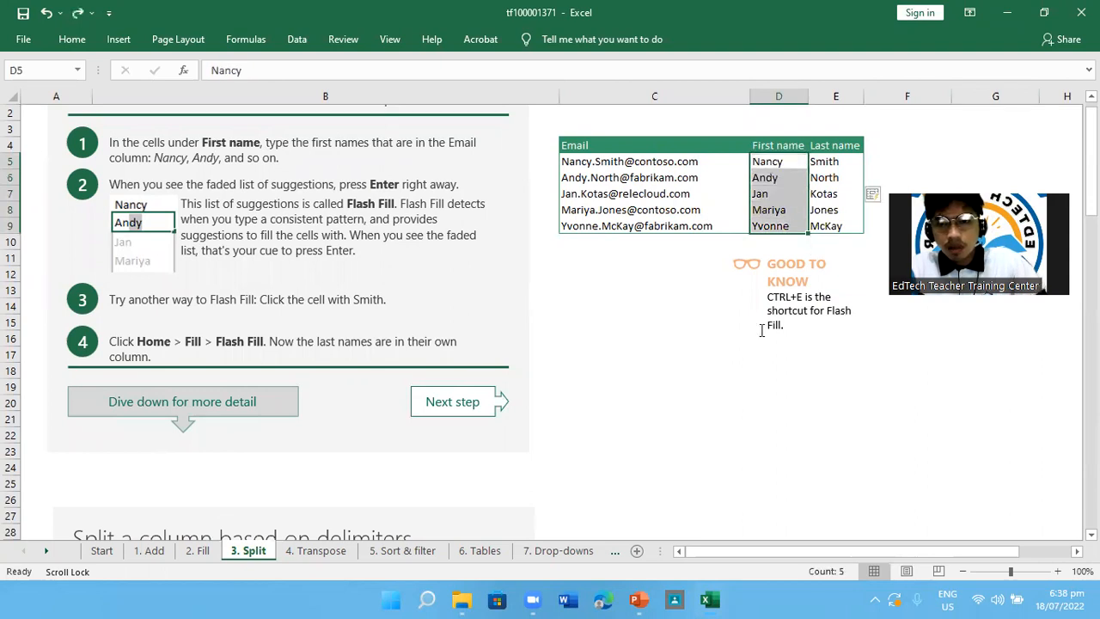
Clear the last names in E6 to E9, leaving only the example in E5
left_click(826, 205)
left_click(827, 177)
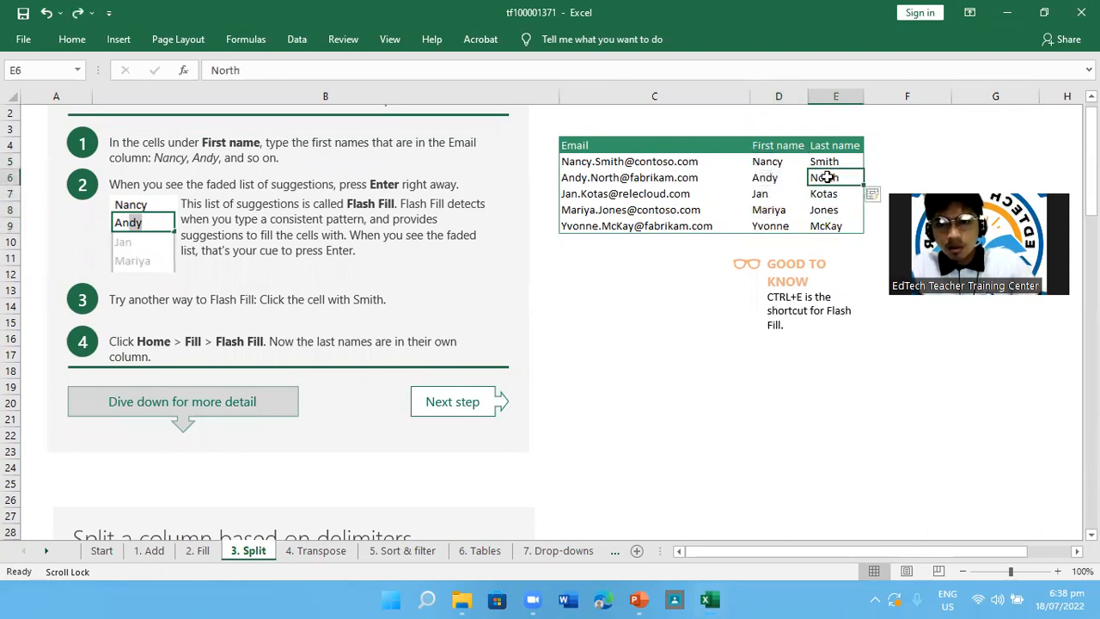
key("Delete")
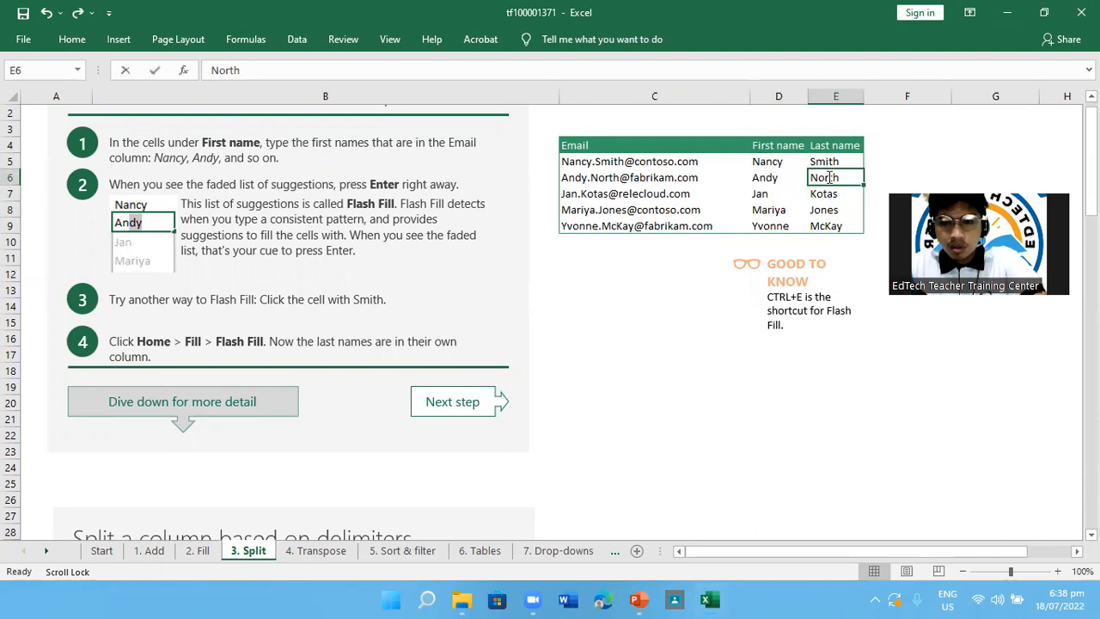
key("Down")
key("BackSpace")
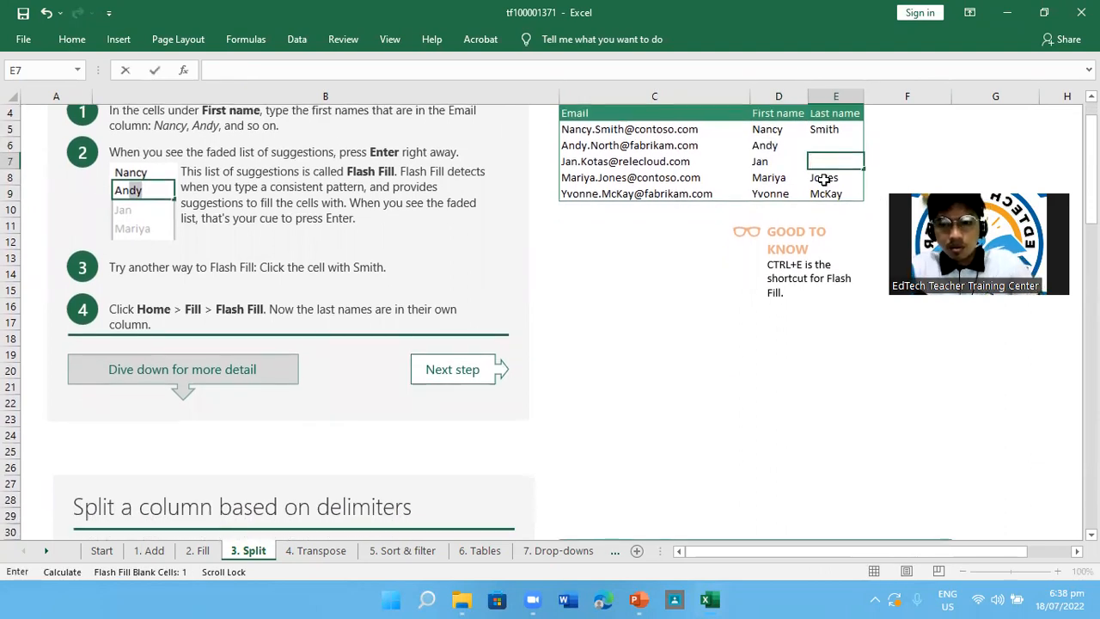
left_click(823, 178)
double_click(823, 178)
key("BackSpace")
left_click_drag(847, 181, 741, 183)
key("BackSpace")
left_click(847, 196)
key("BackSpace")
Flash Fill the Last name column from E6, and undo that fill
left_click(816, 146)
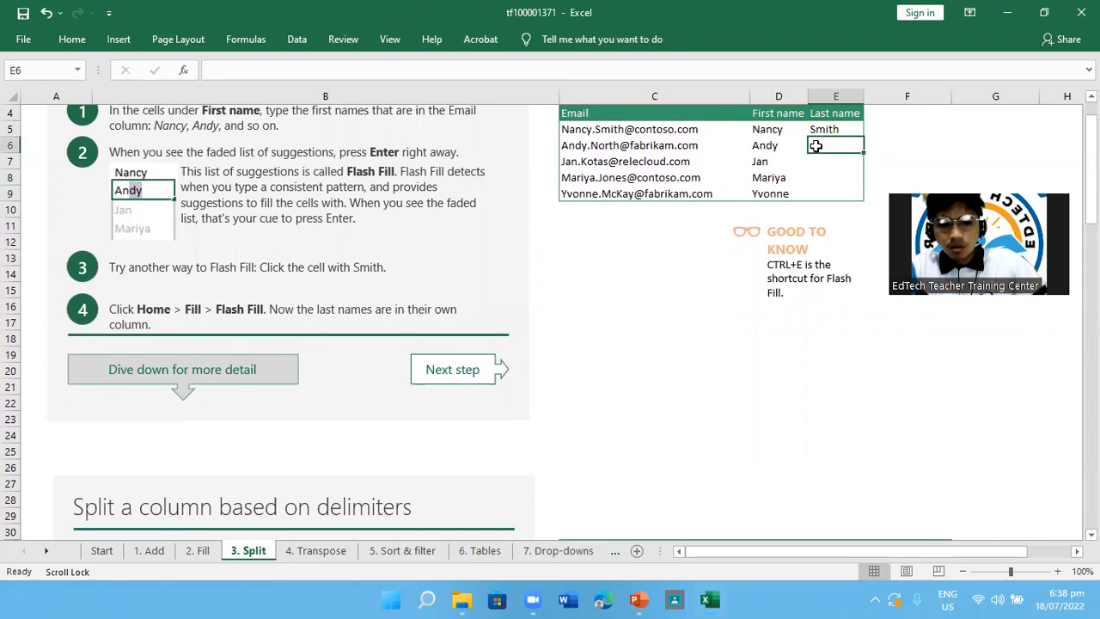
key("ctrl+e")
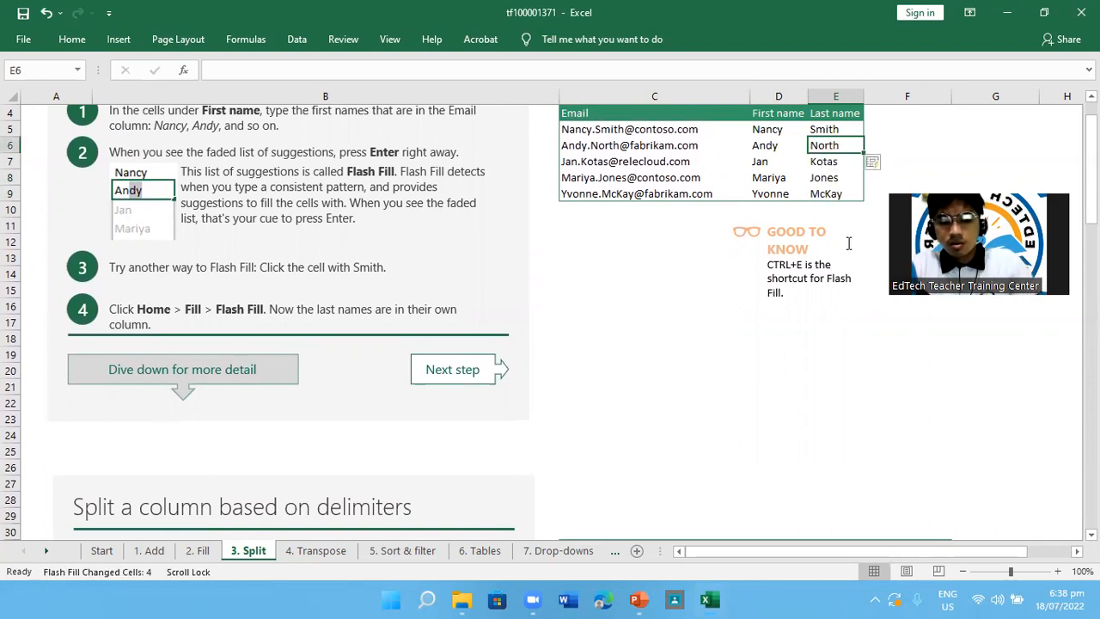
key("ctrl+z")
Clear the first names in D6 to D9, leaving only the example in D5
left_click(768, 145)
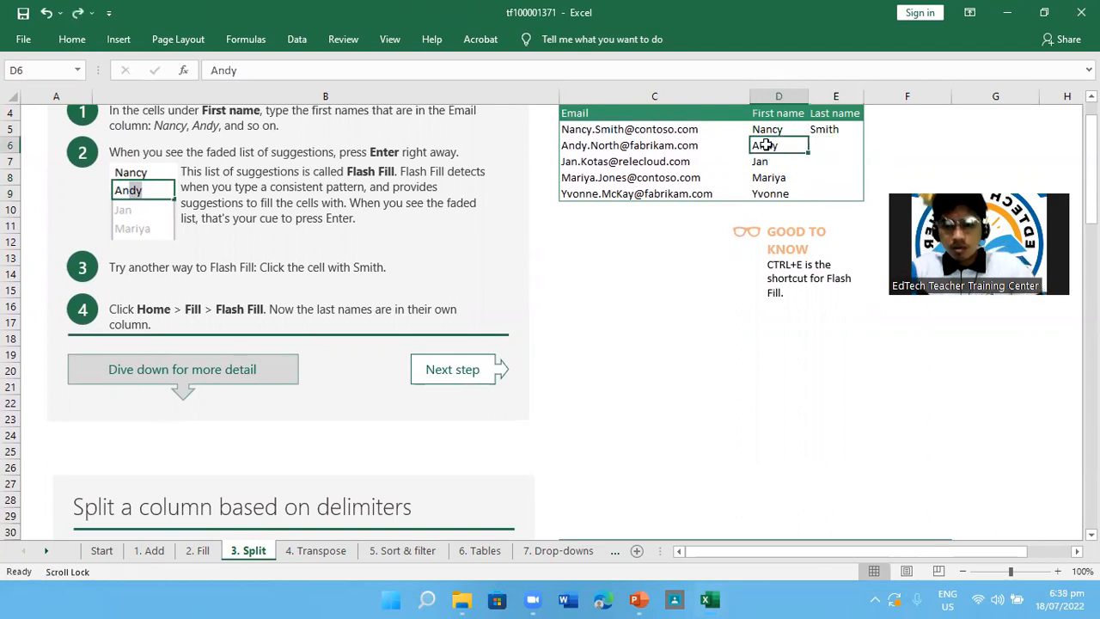
key("BackSpace")
left_click(773, 161)
key("BackSpace")
left_click(780, 178)
key("BackSpace")
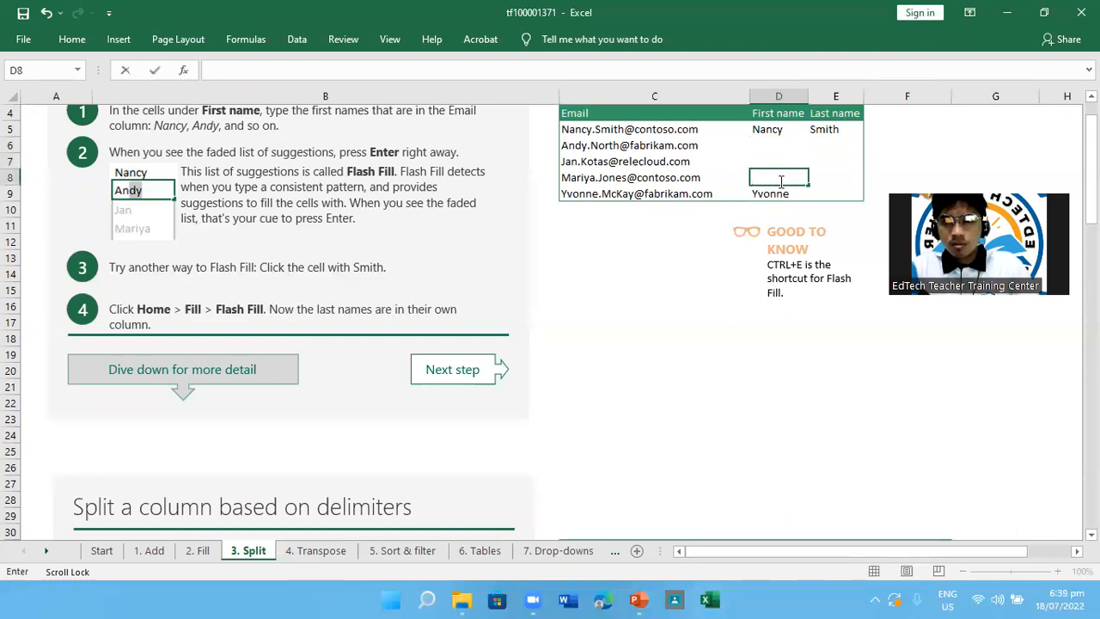
left_click(784, 194)
key("BackSpace")
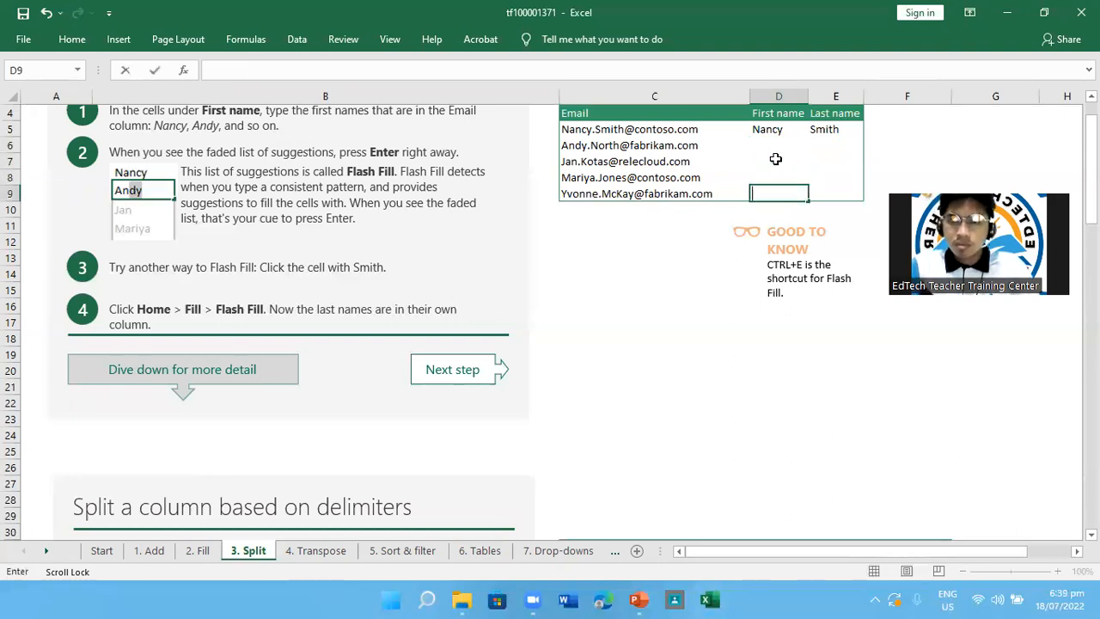
Flash Fill the First name column from D6 and the Last name column from E6
left_click(764, 146)
key("ctrl+e")
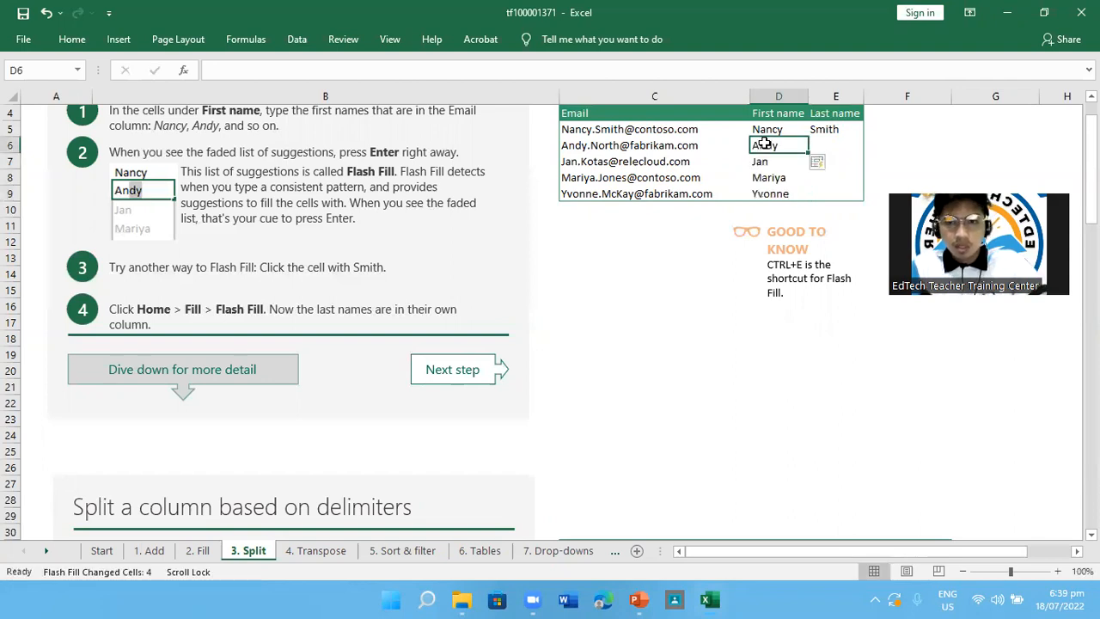
left_click(830, 146)
key("ctrl+e")
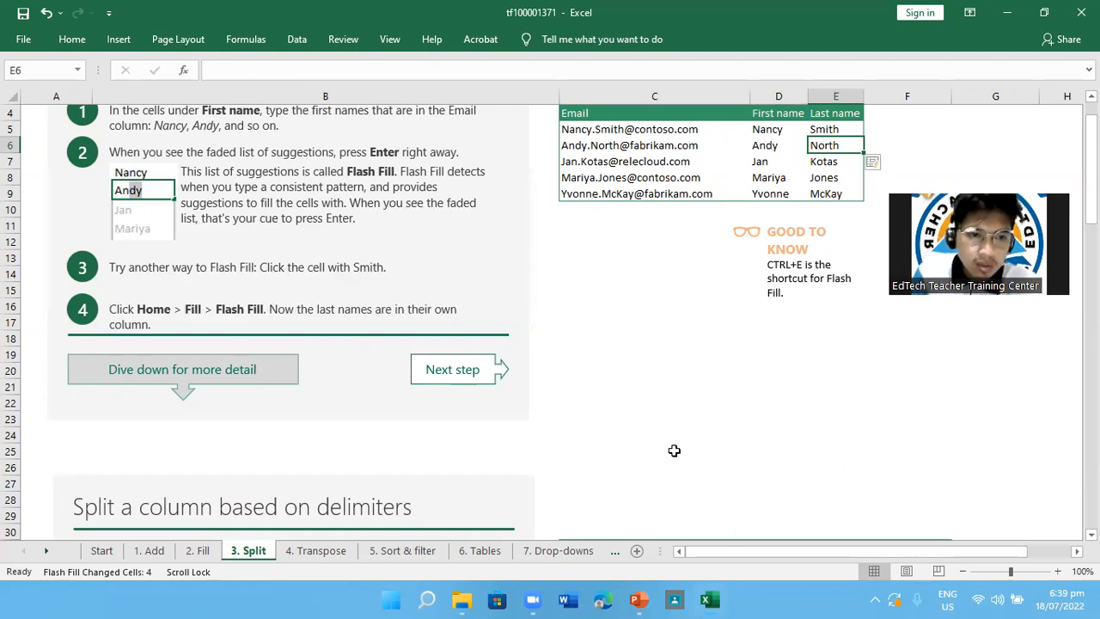
Review the instructions and data table of the Split a column based on delimiters section
scroll(810, 530, "down", 5)
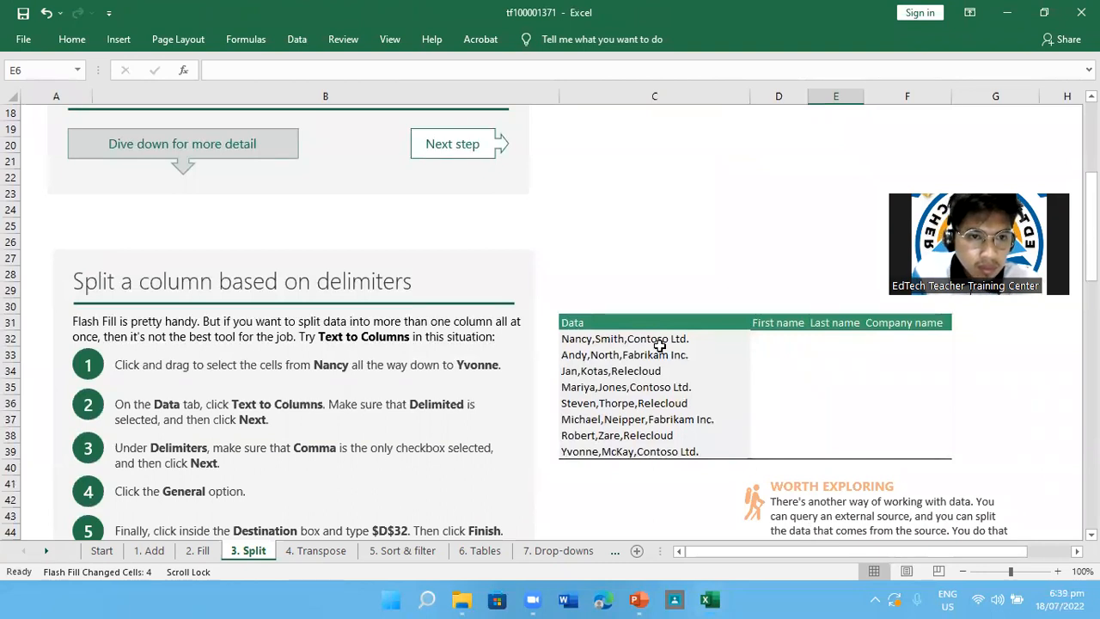
scroll(658, 344, "up", 1)
scroll(659, 344, "down", 2)
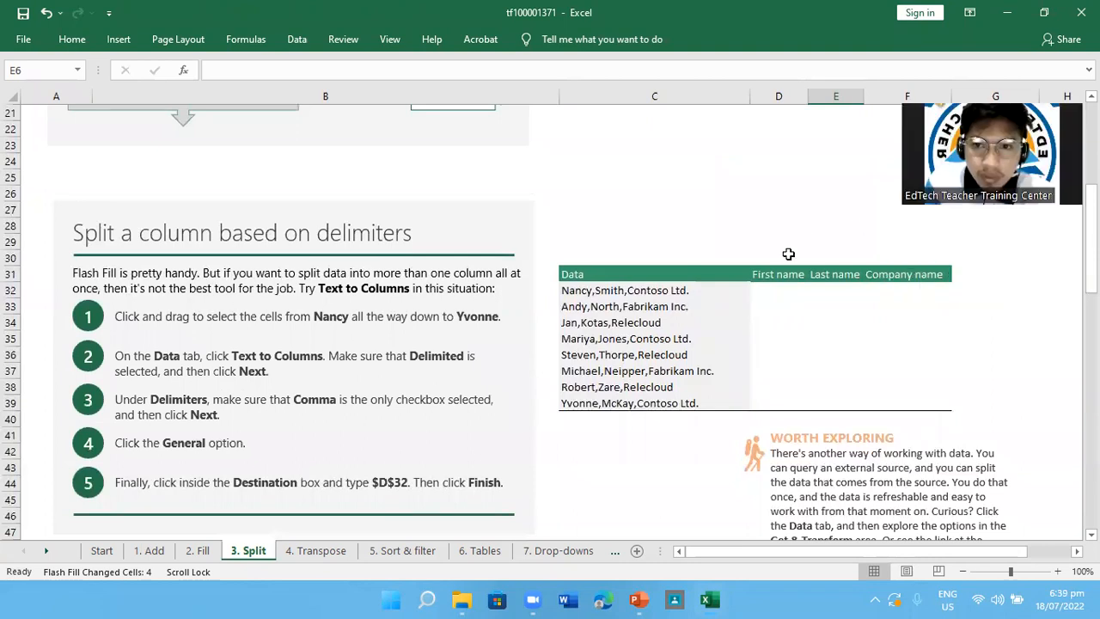
left_click(784, 292)
left_click(844, 293)
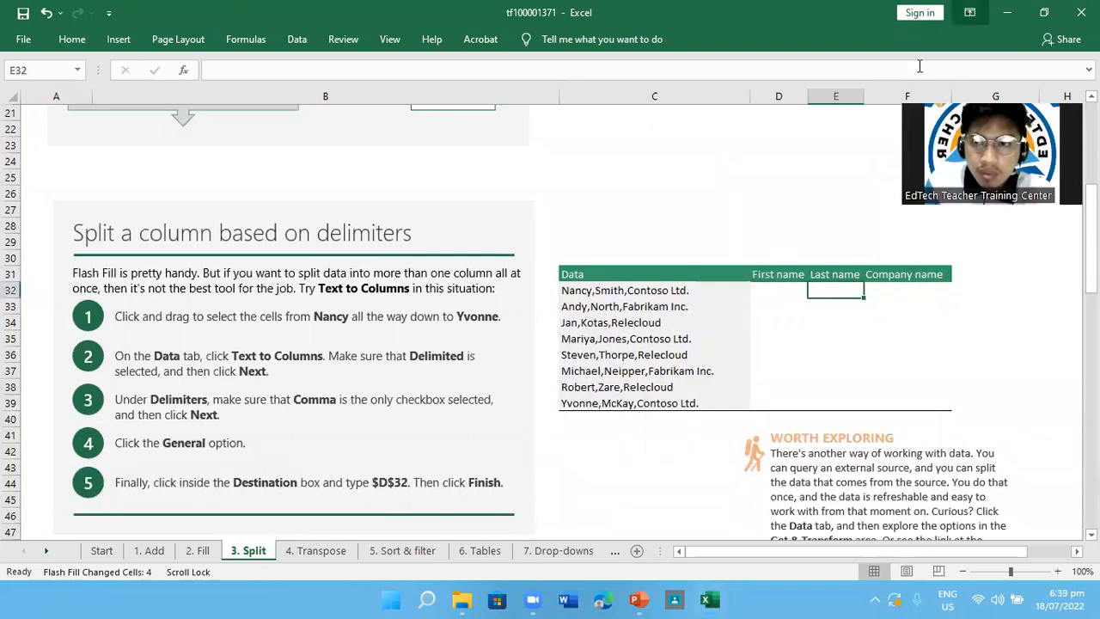
left_click(850, 7)
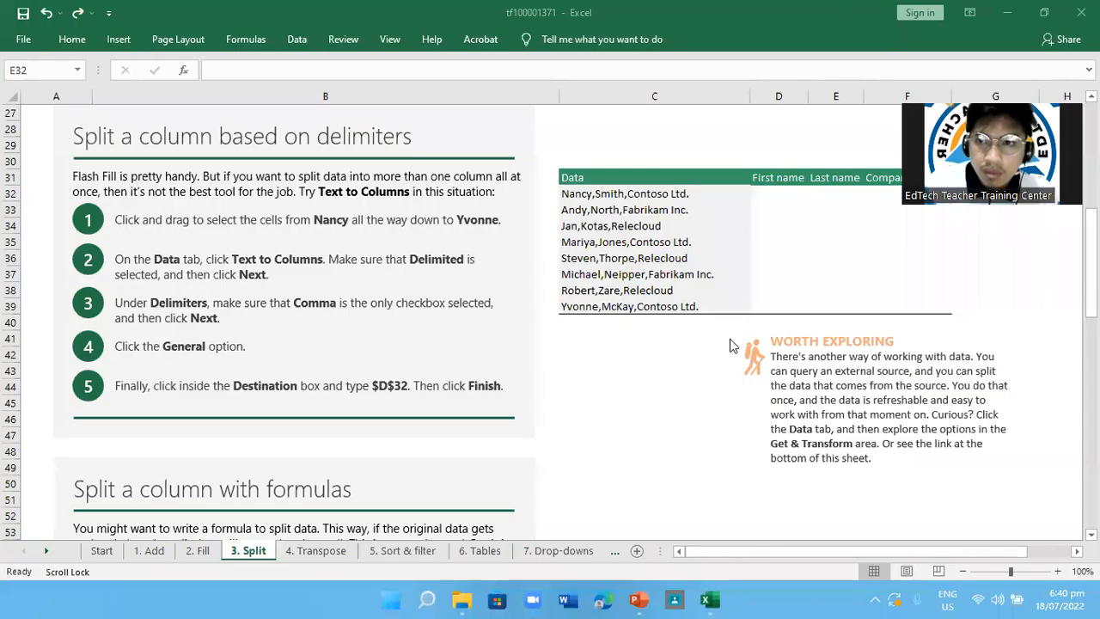
scroll(709, 384, "up", 1)
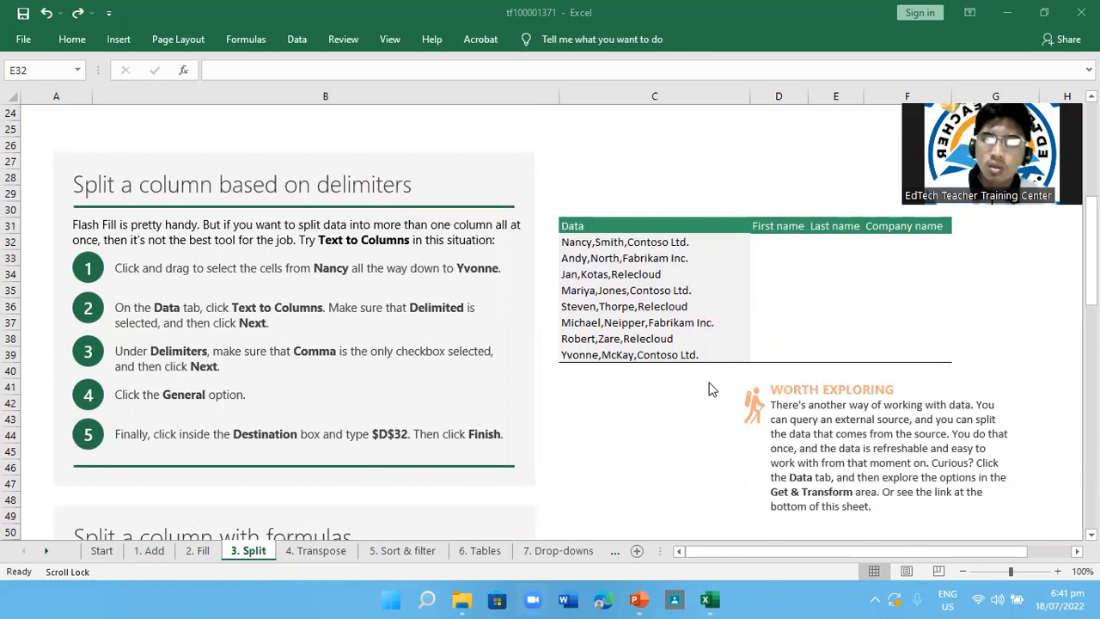
Start Text to Columns on the comma-separated data in cells C32 to C39
left_click(617, 242)
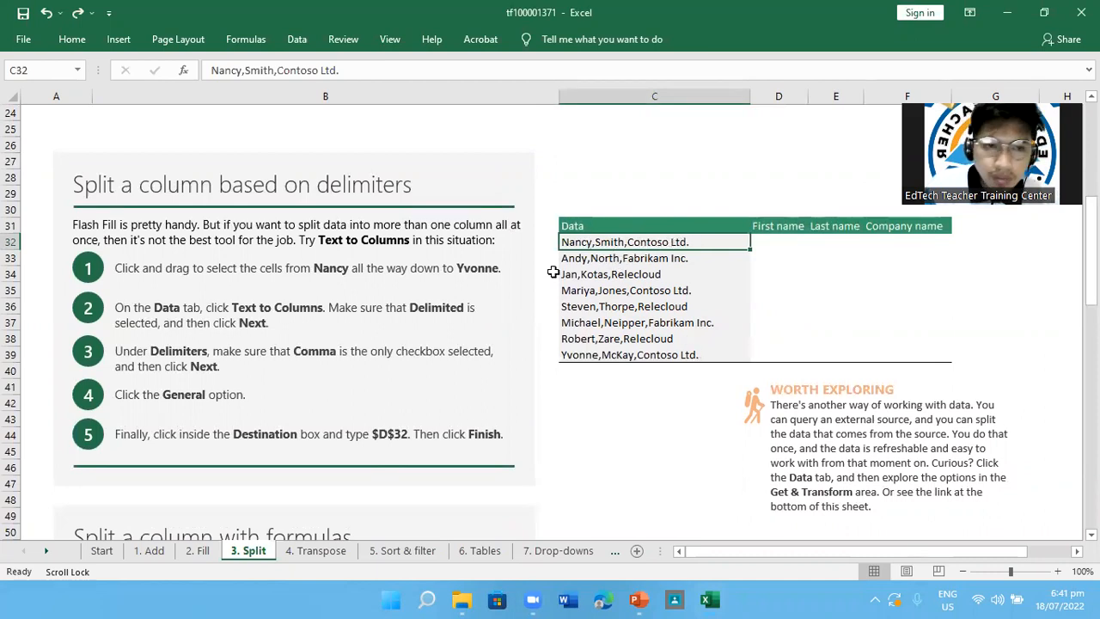
left_click(292, 283)
left_click(656, 242)
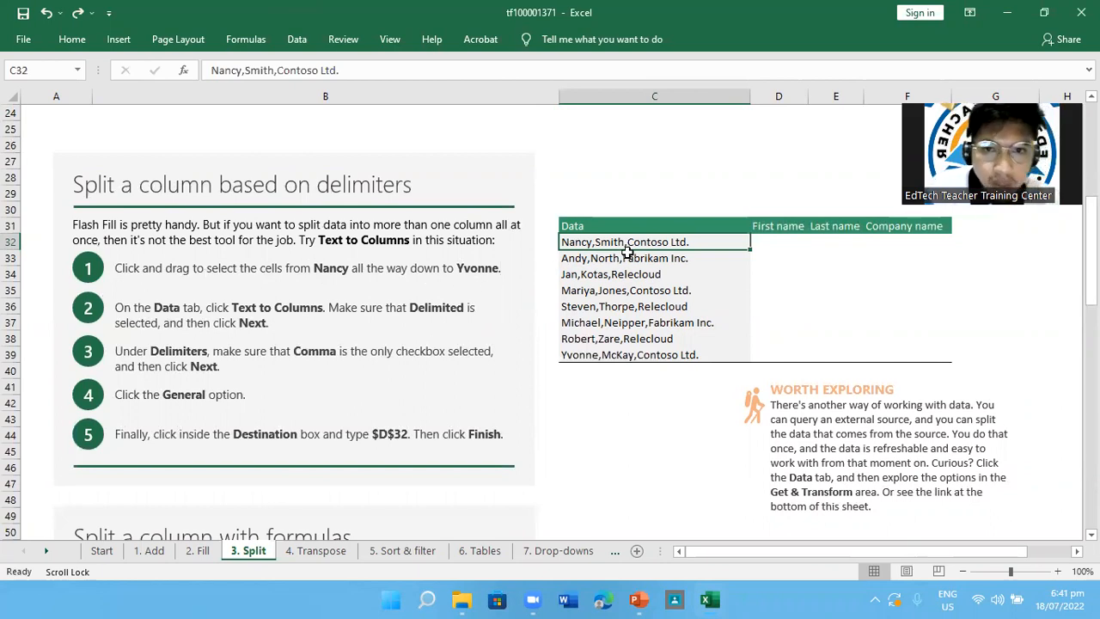
left_click_drag(634, 241, 633, 352)
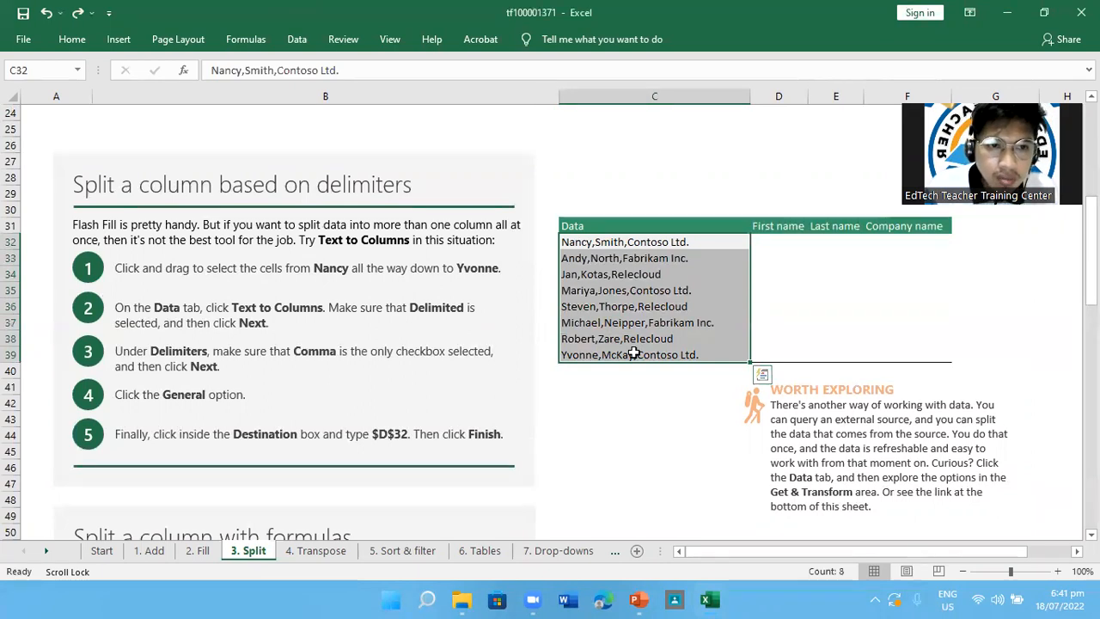
scroll(633, 353, "up", 2)
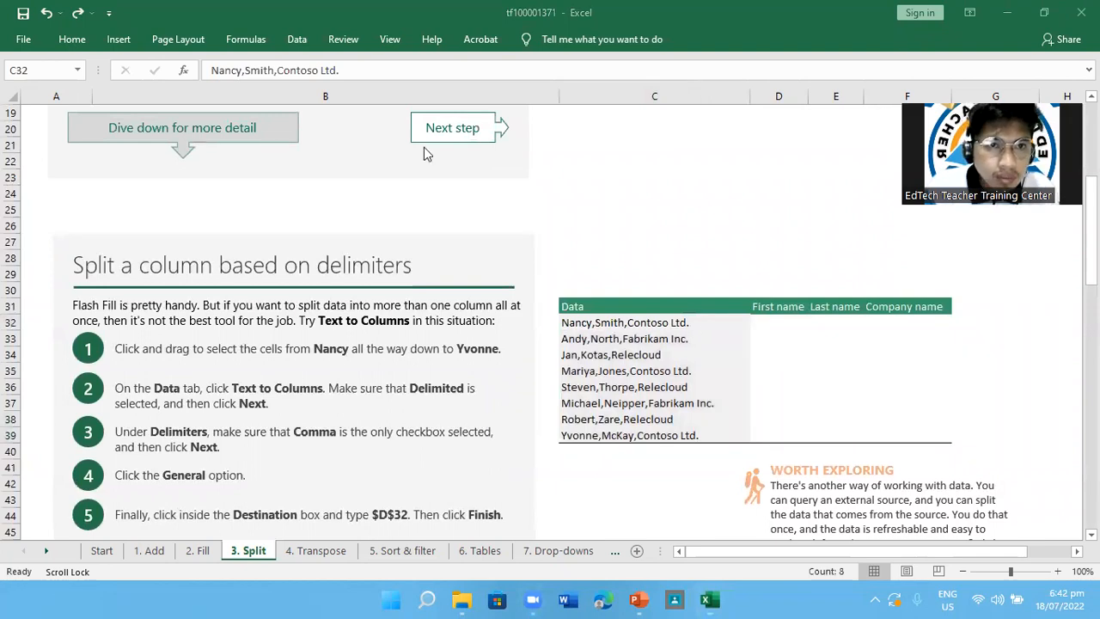
left_click(297, 41)
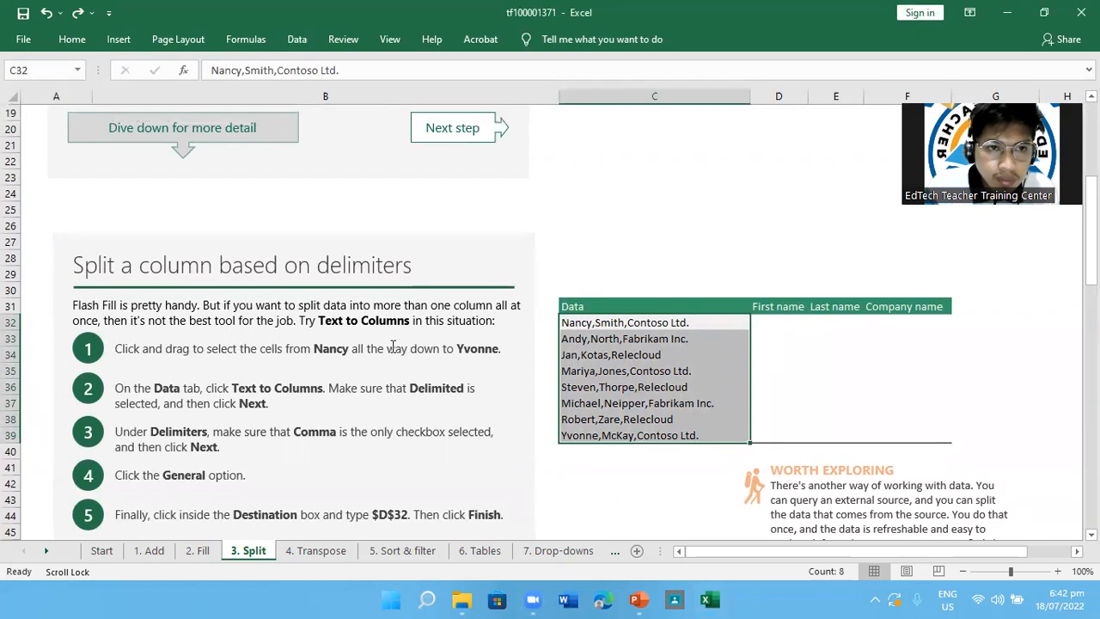
scroll(389, 312, "down", 2)
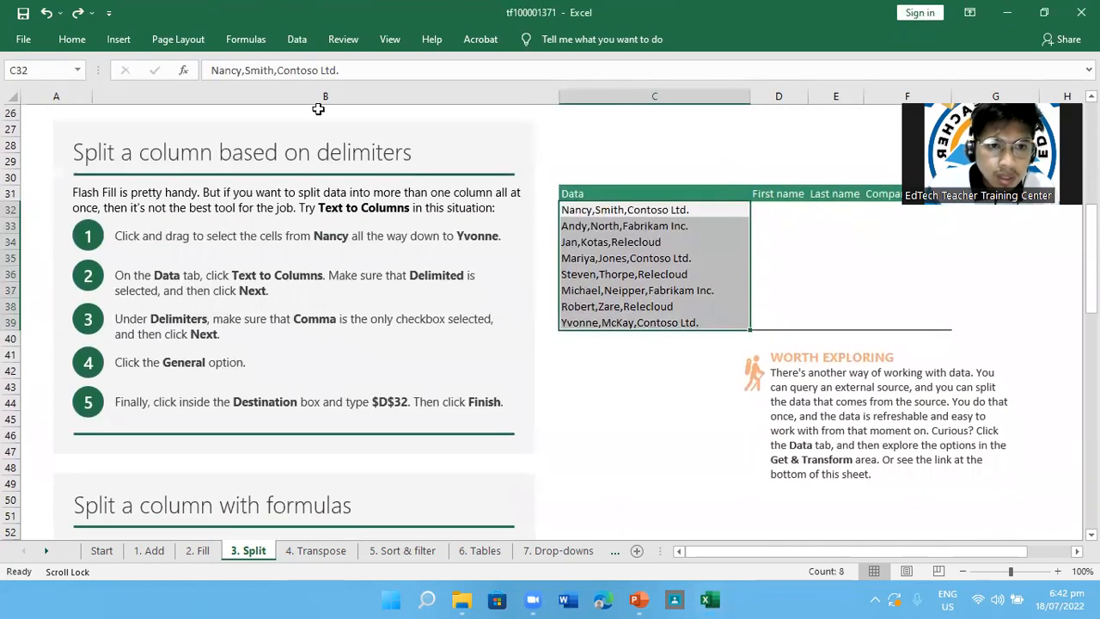
left_click(298, 40)
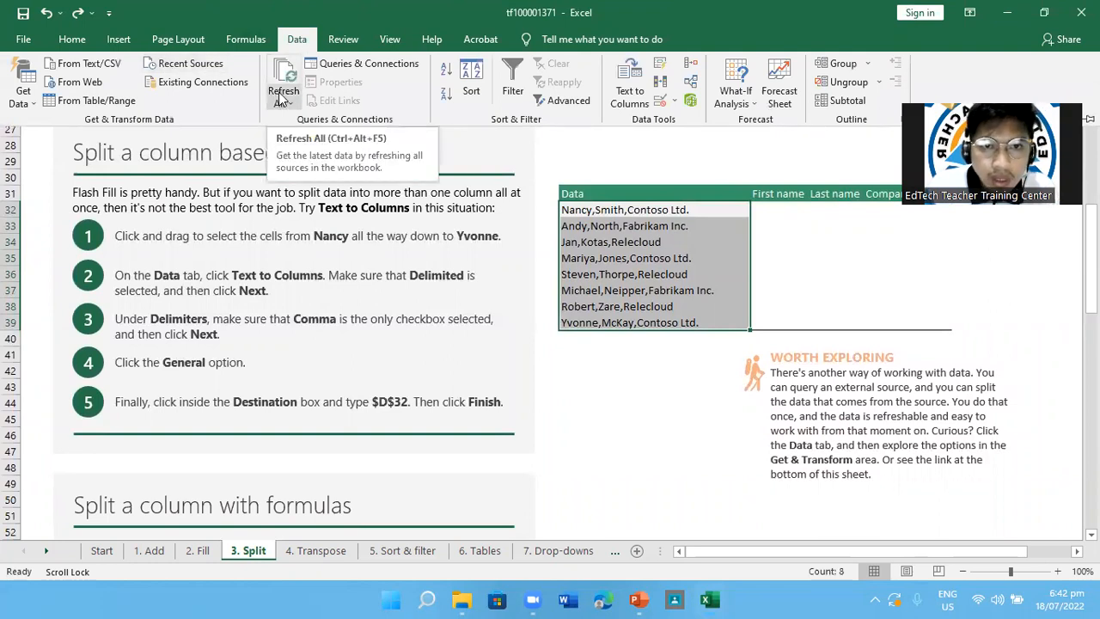
left_click(640, 98)
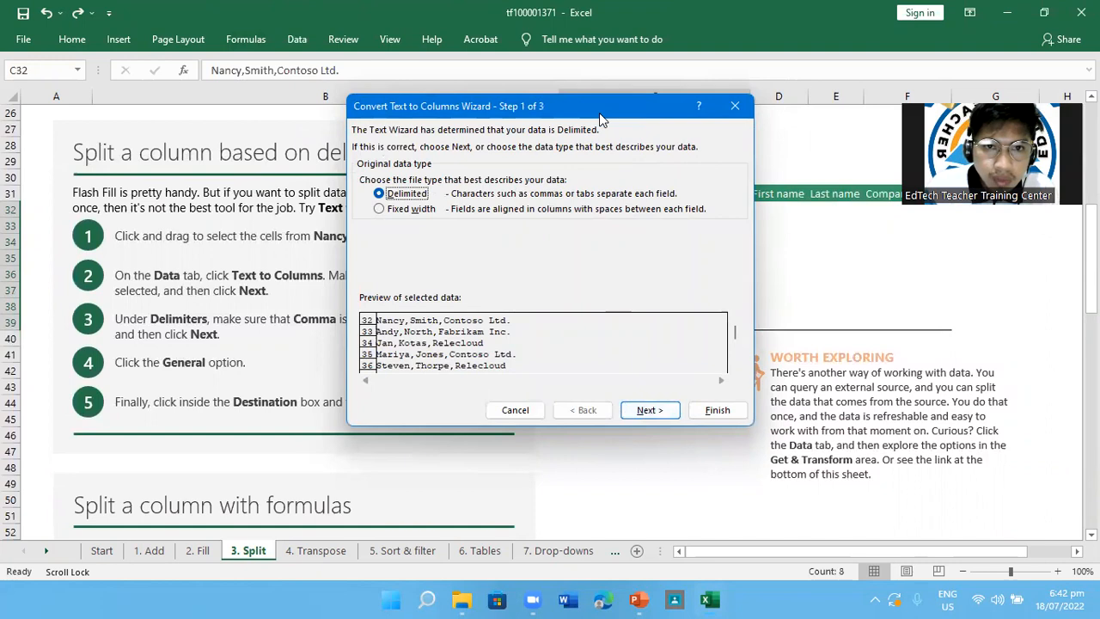
Set the split to Delimited, with Comma as the only delimiter, and continue to the column format settings
left_click_drag(599, 118, 611, 120)
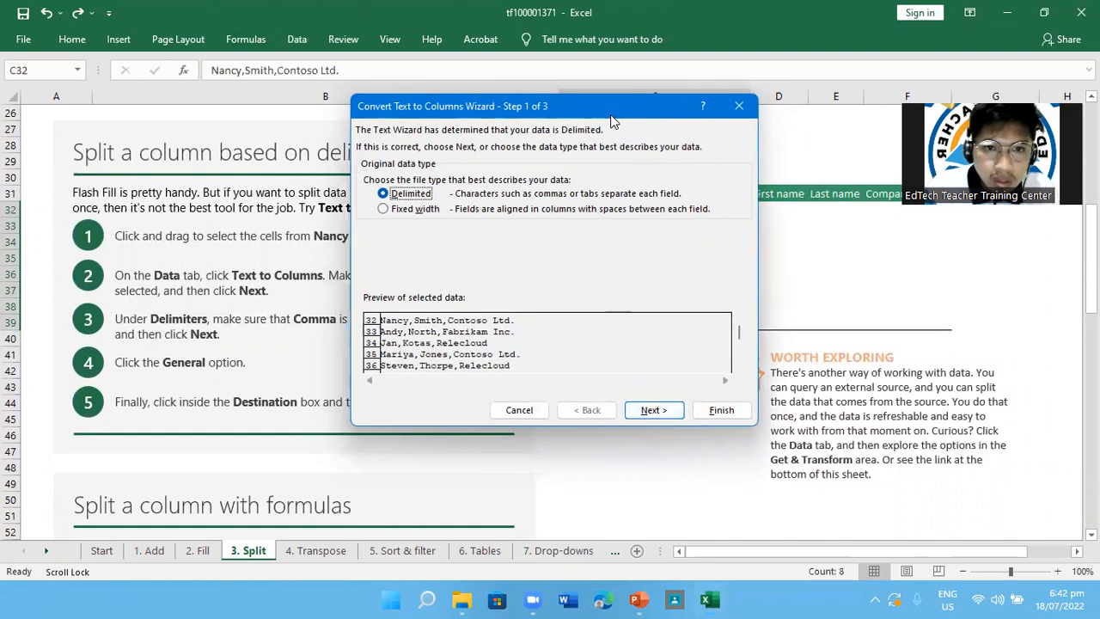
left_click_drag(612, 121, 887, 234)
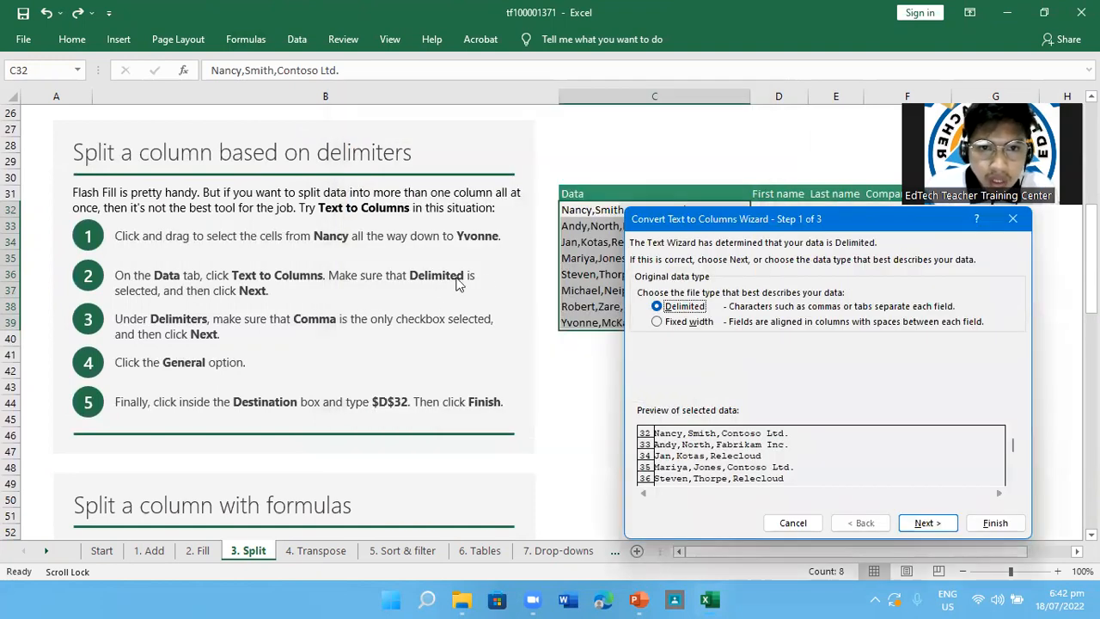
double_click(659, 308)
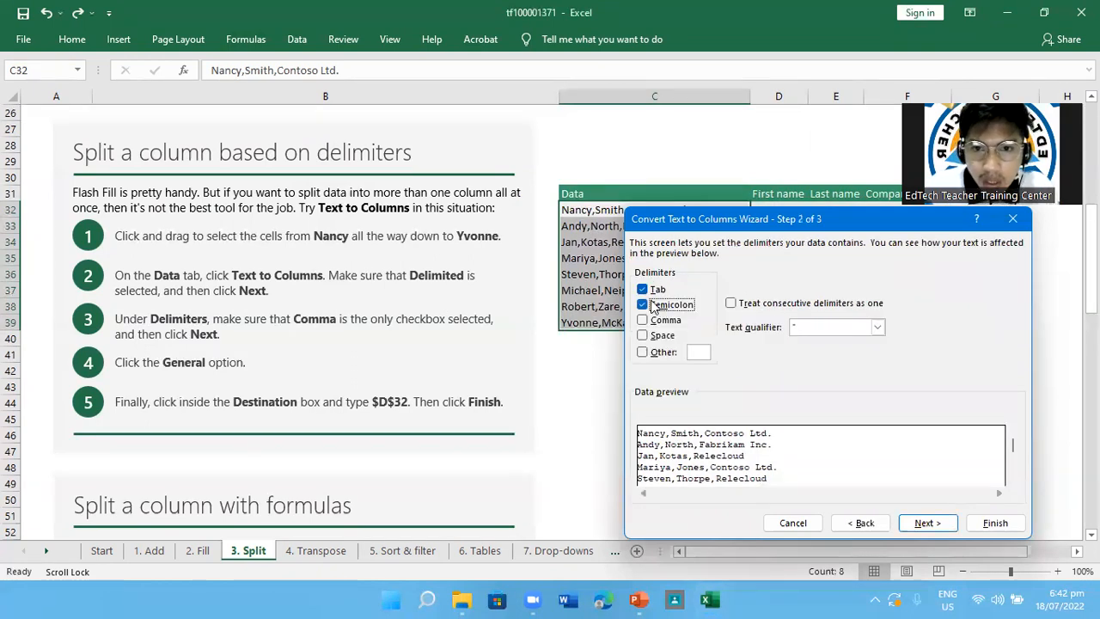
left_click(652, 308)
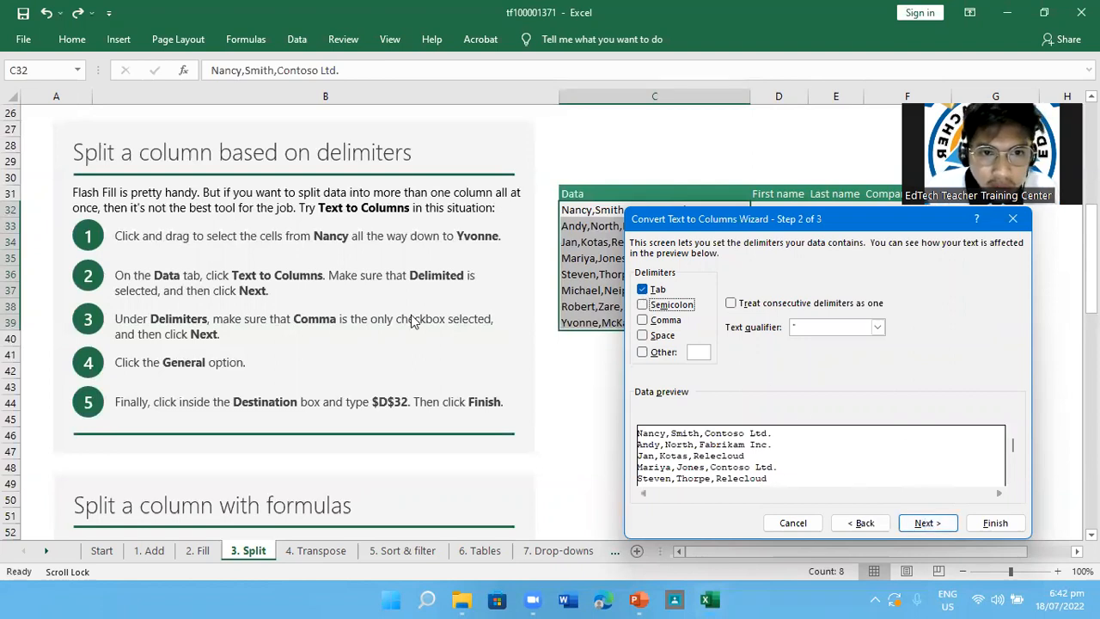
left_click(646, 290)
left_click(648, 320)
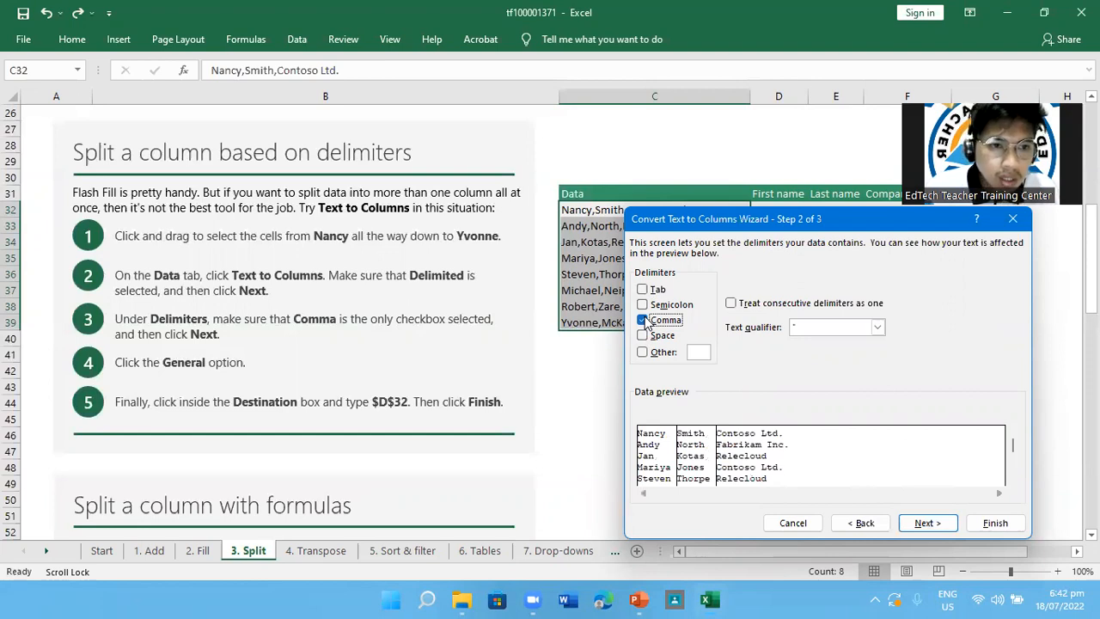
left_click(923, 523)
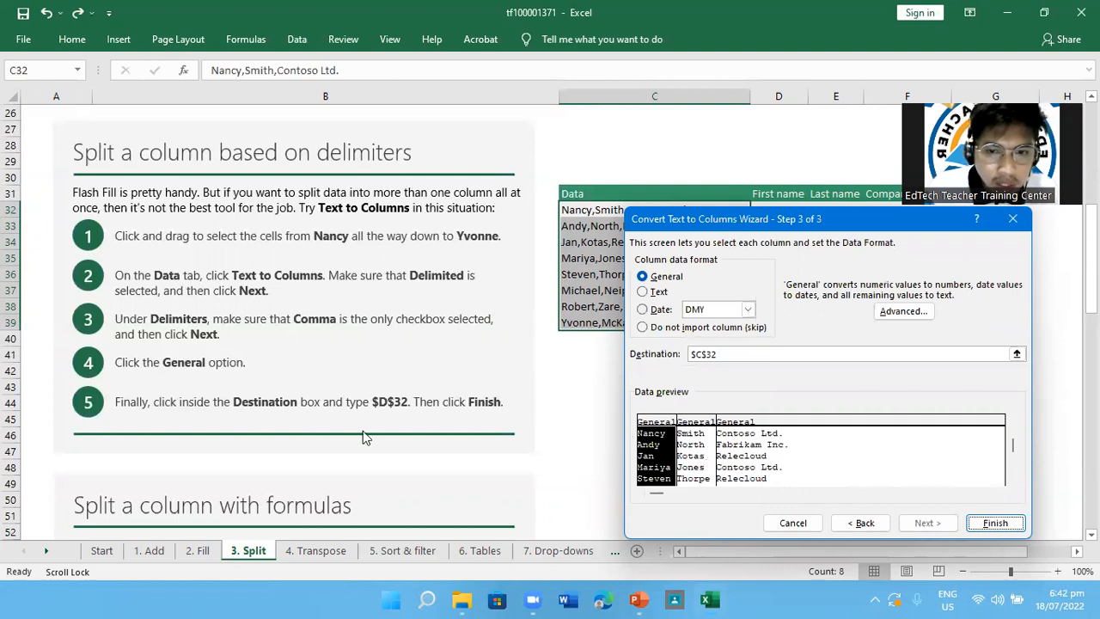
Keep the General column format, set the destination to $D$32, and finish the split, replacing the existing data there
left_click(684, 438)
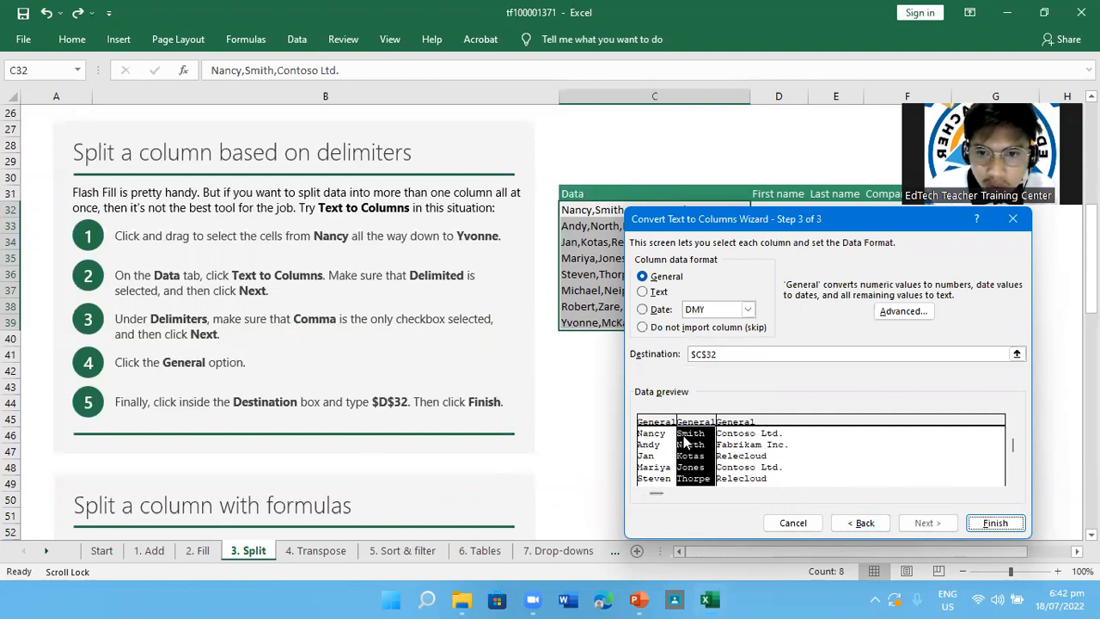
left_click(753, 446)
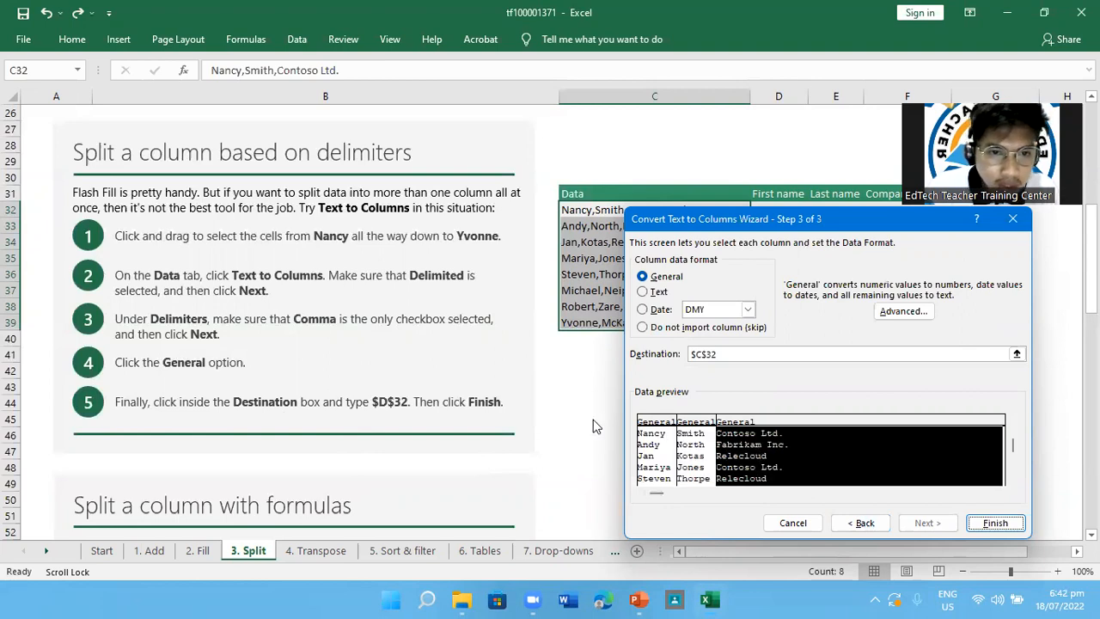
left_click(659, 470)
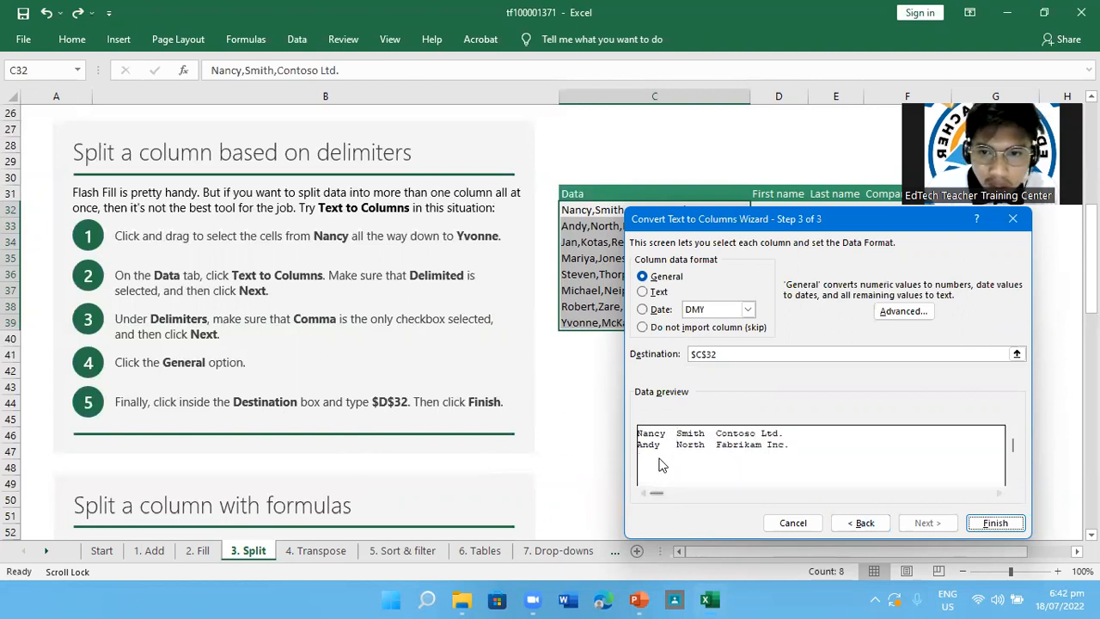
left_click(726, 352)
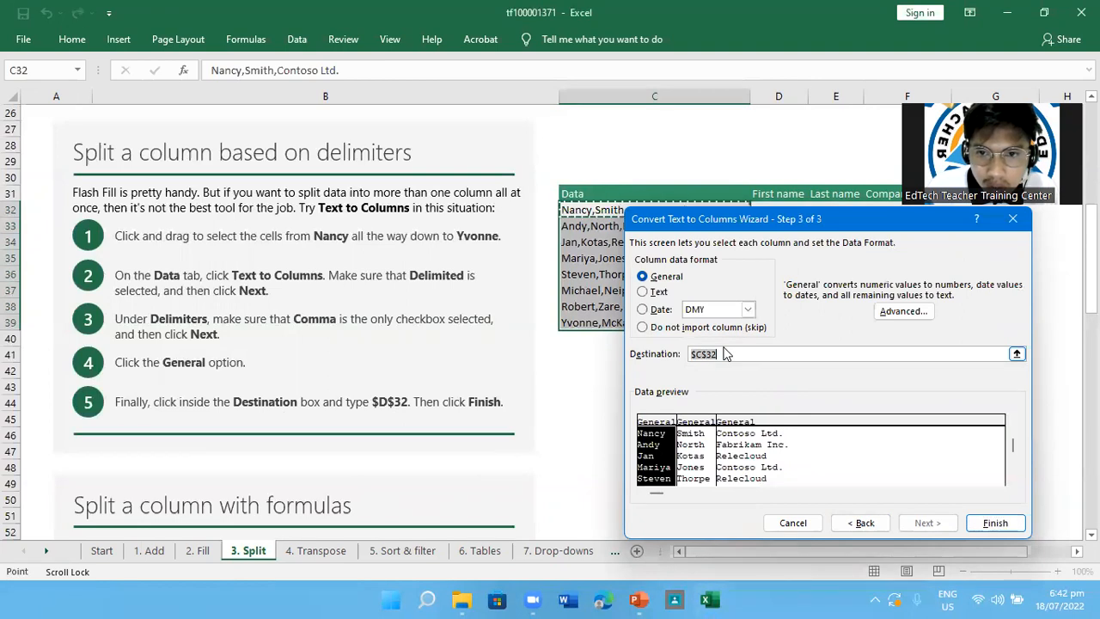
key("BackSpace")
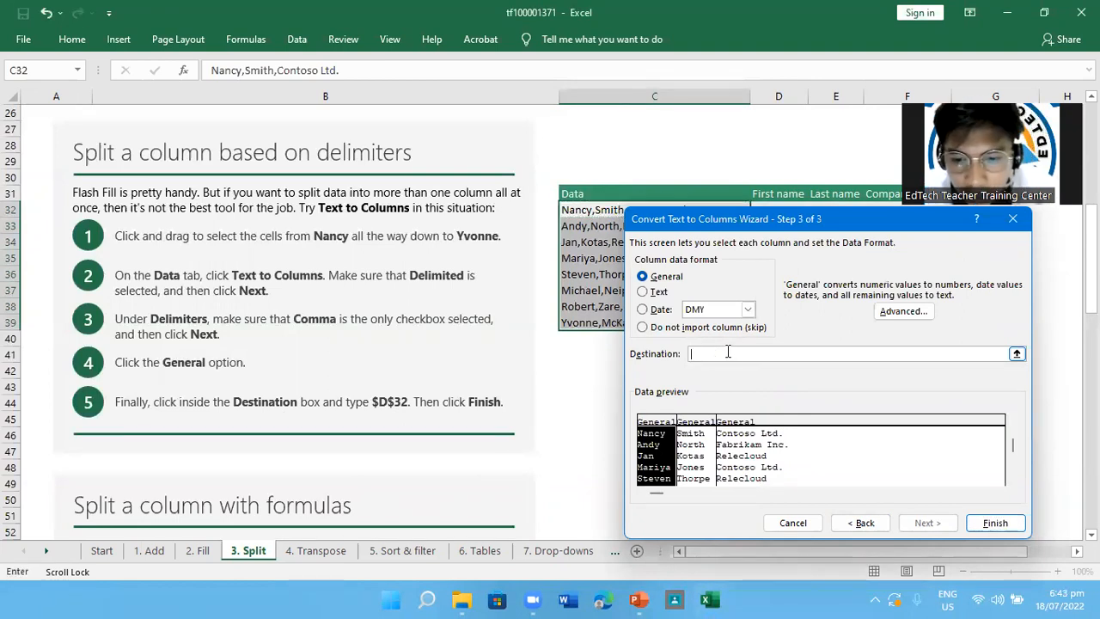
type("$d")
key("BackSpace")
type("D$32")
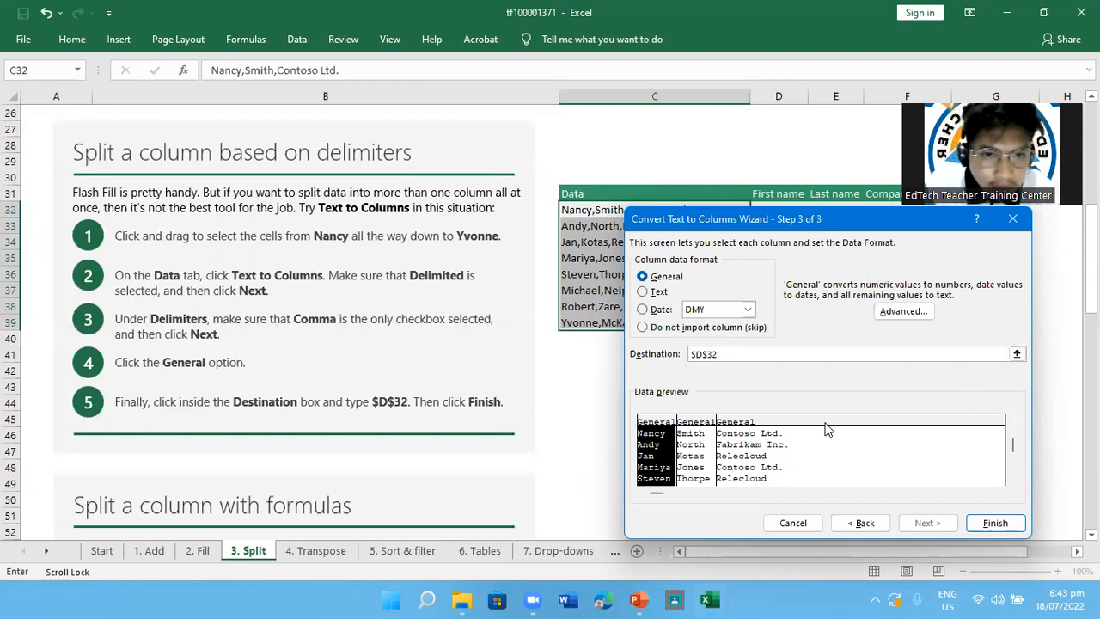
left_click(995, 524)
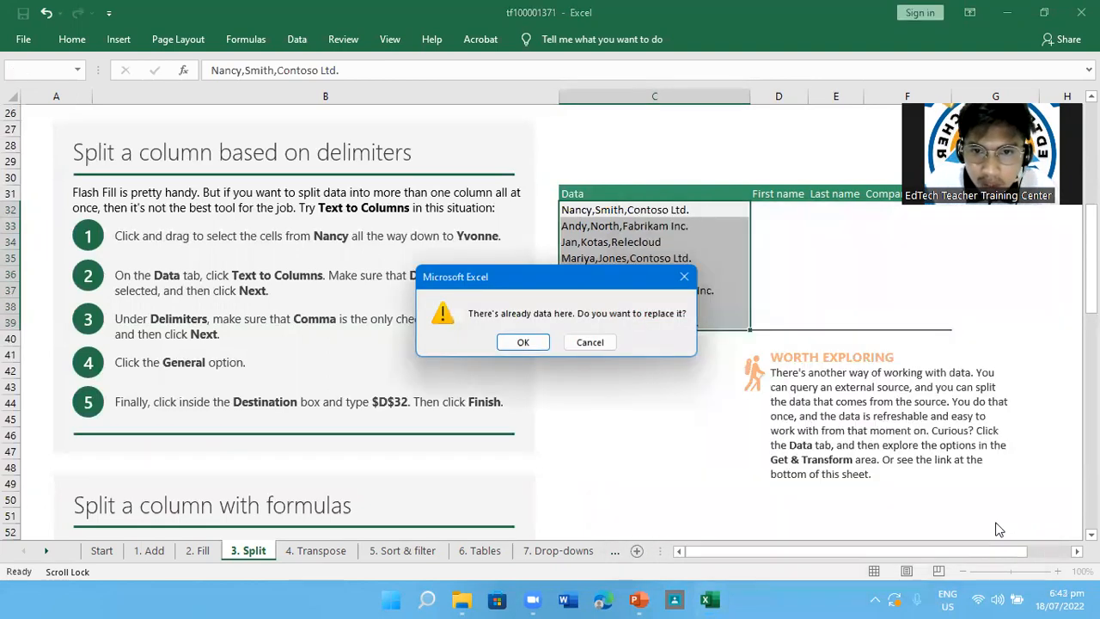
left_click(523, 342)
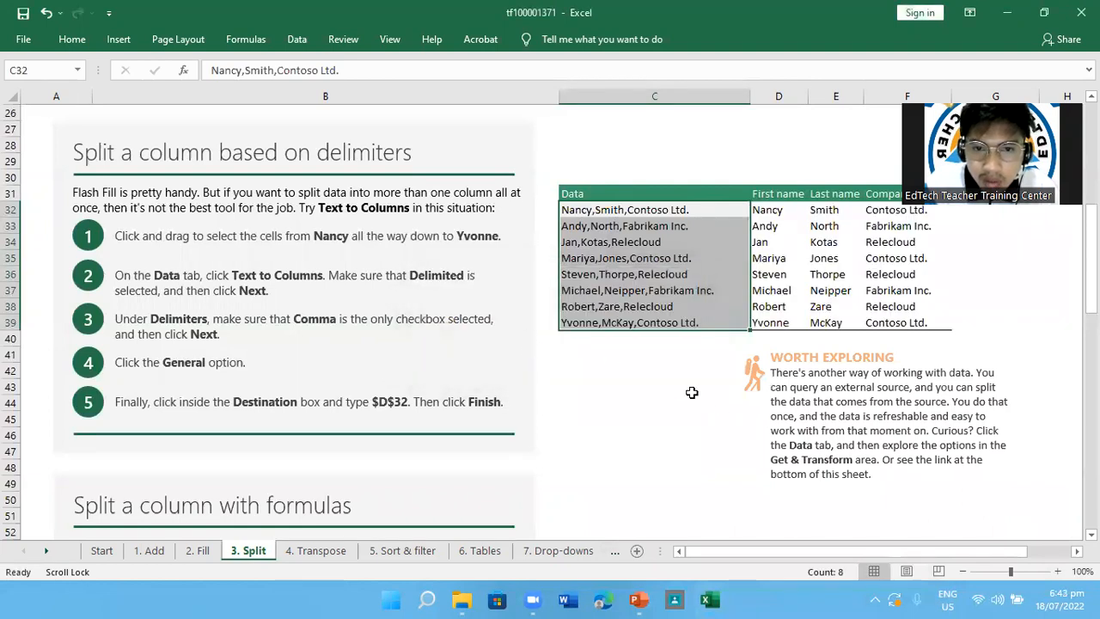
Review the split First name, Last name and Company name columns and the Get & Transform Data options
scroll(844, 427, "up", 1)
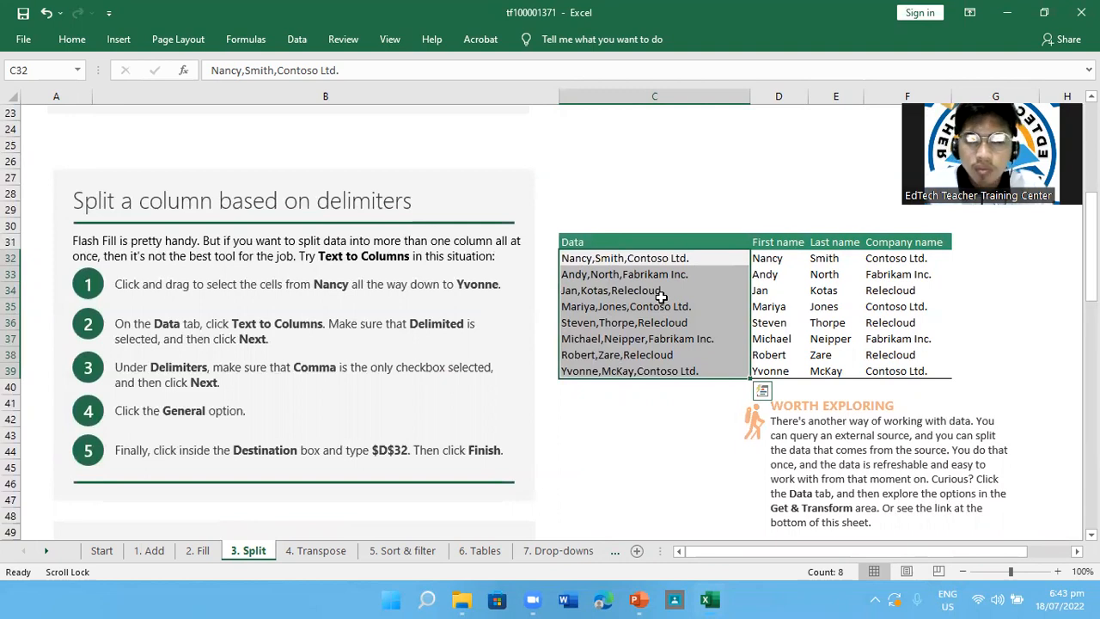
scroll(660, 296, "down", 2)
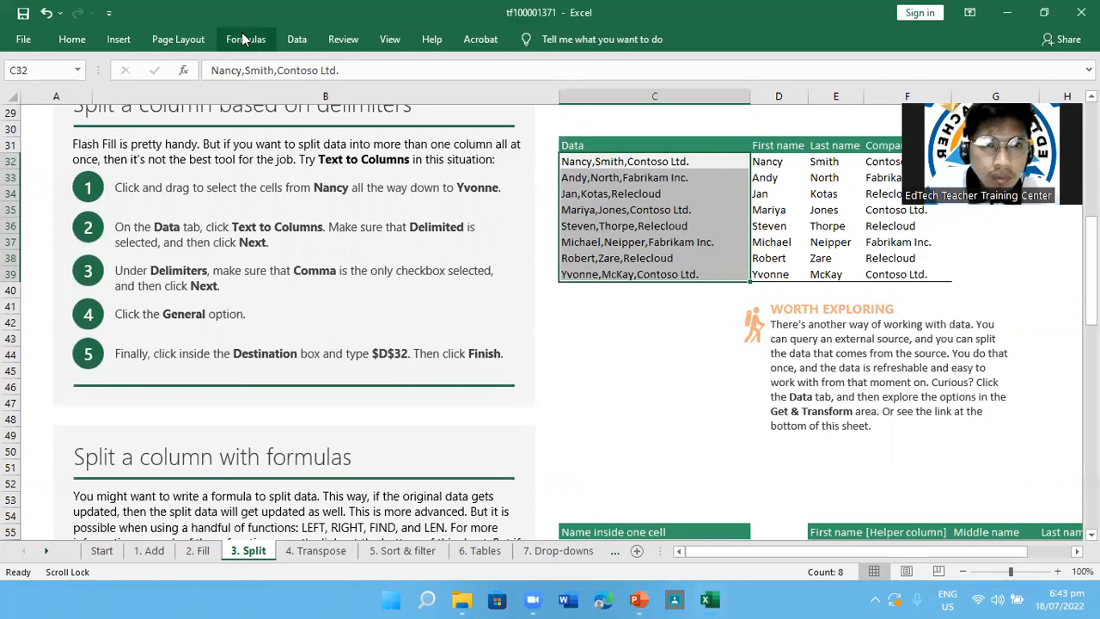
left_click(292, 40)
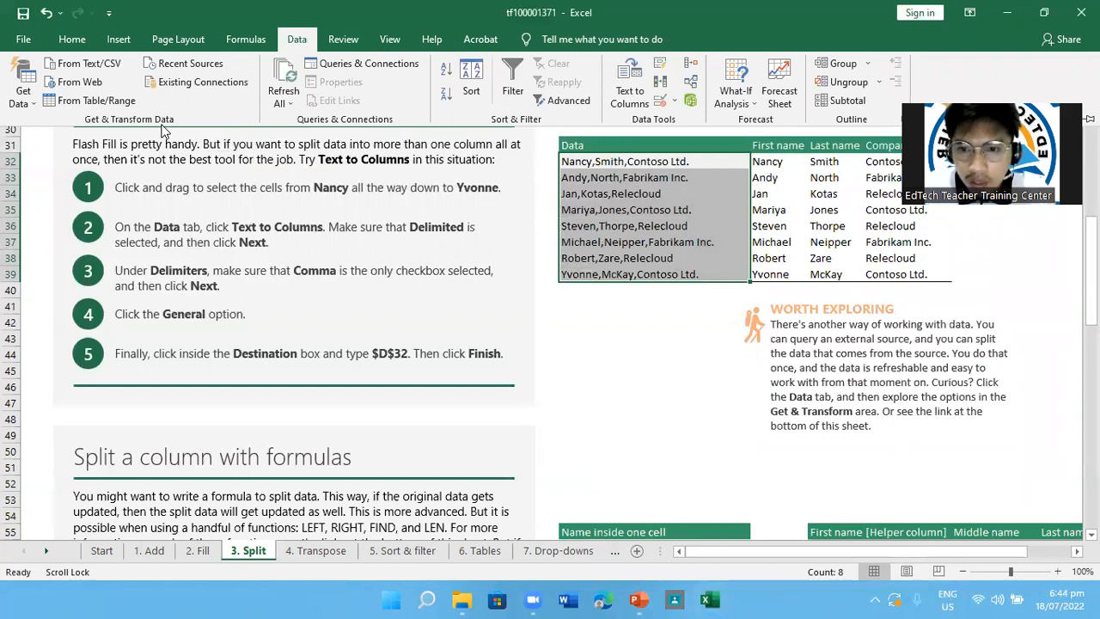
Examine the Split a column with formulas section, including source cell C56 and the LEFT and FIND formula in E56
left_click_drag(1090, 271, 1089, 340)
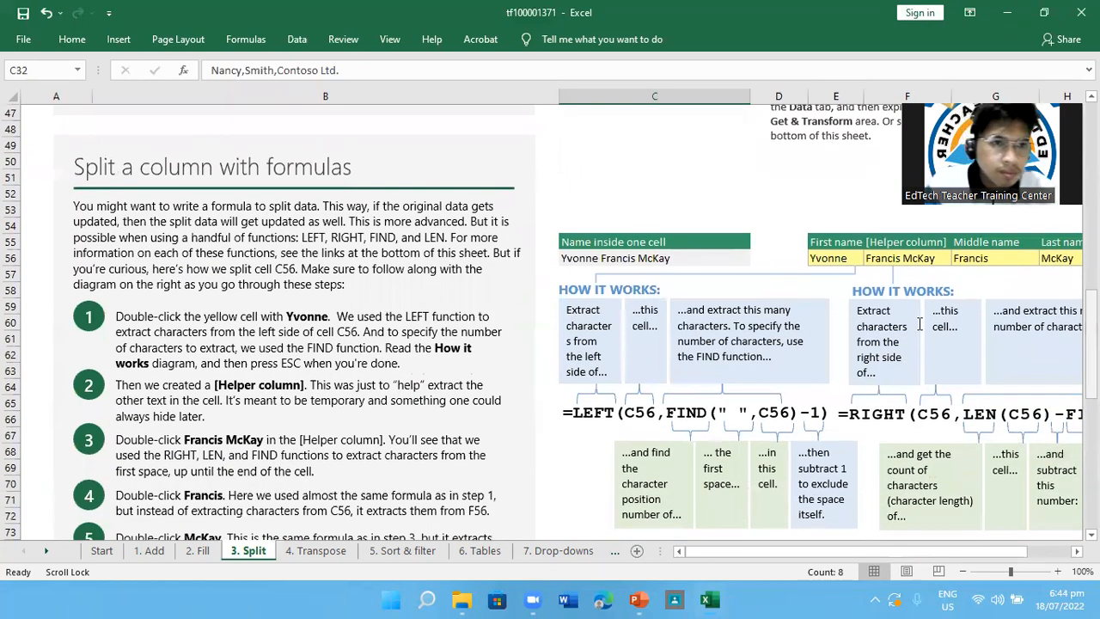
scroll(305, 348, "down", 1)
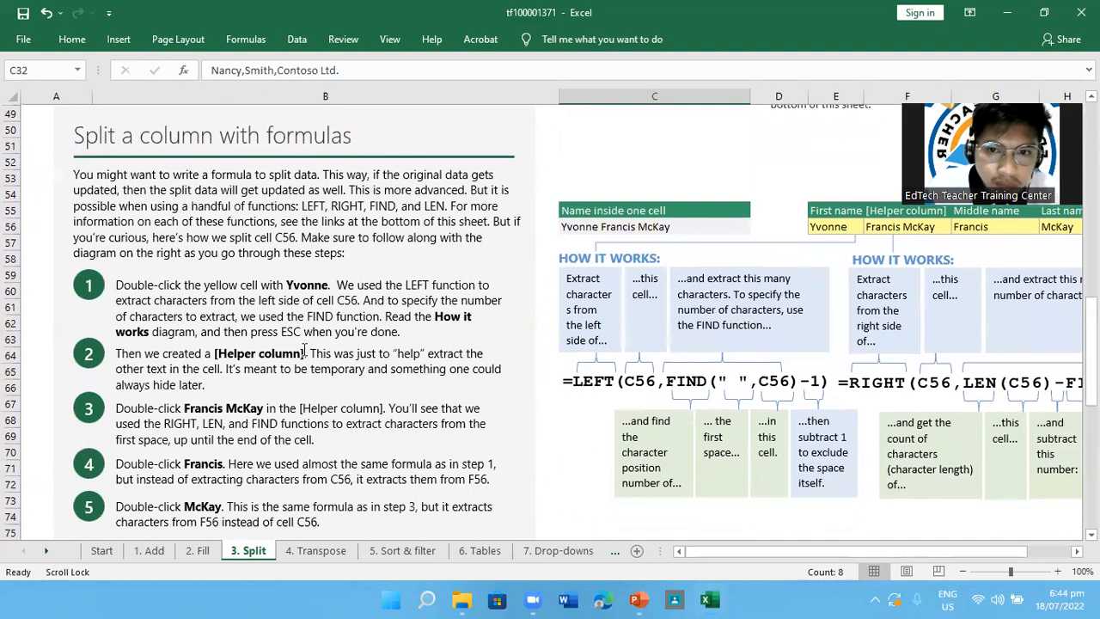
scroll(305, 348, "down", 1)
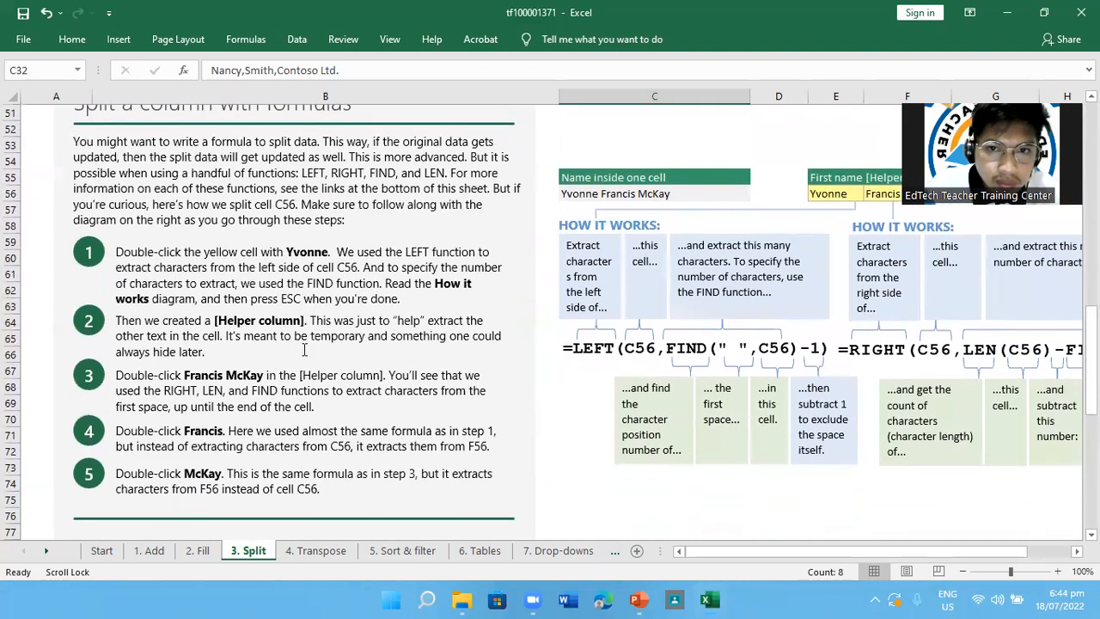
scroll(305, 348, "up", 2)
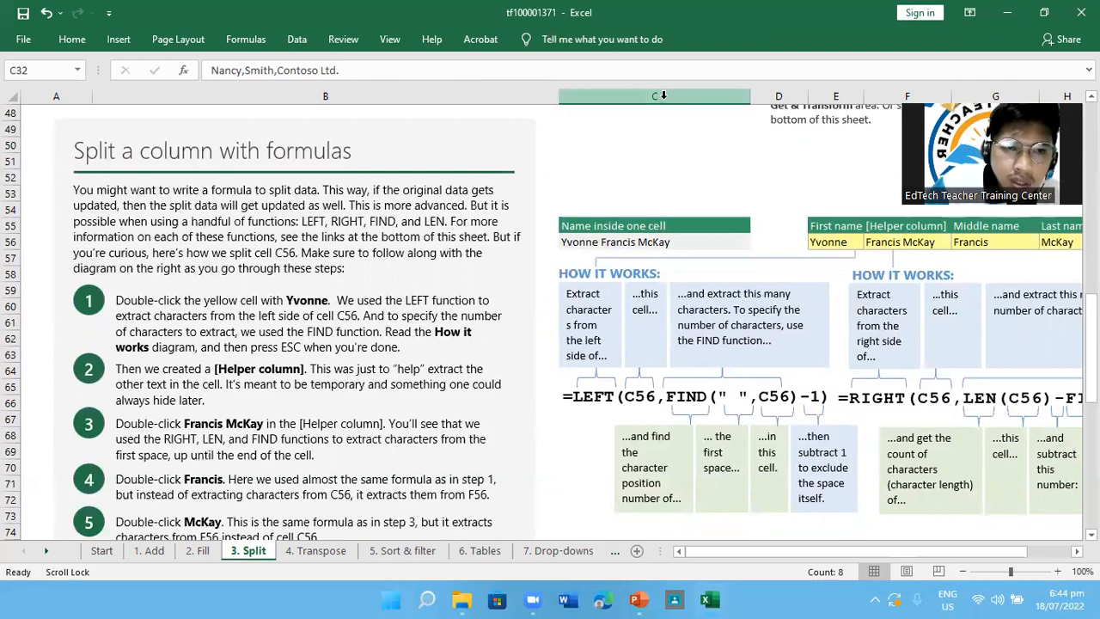
left_click(21, 244)
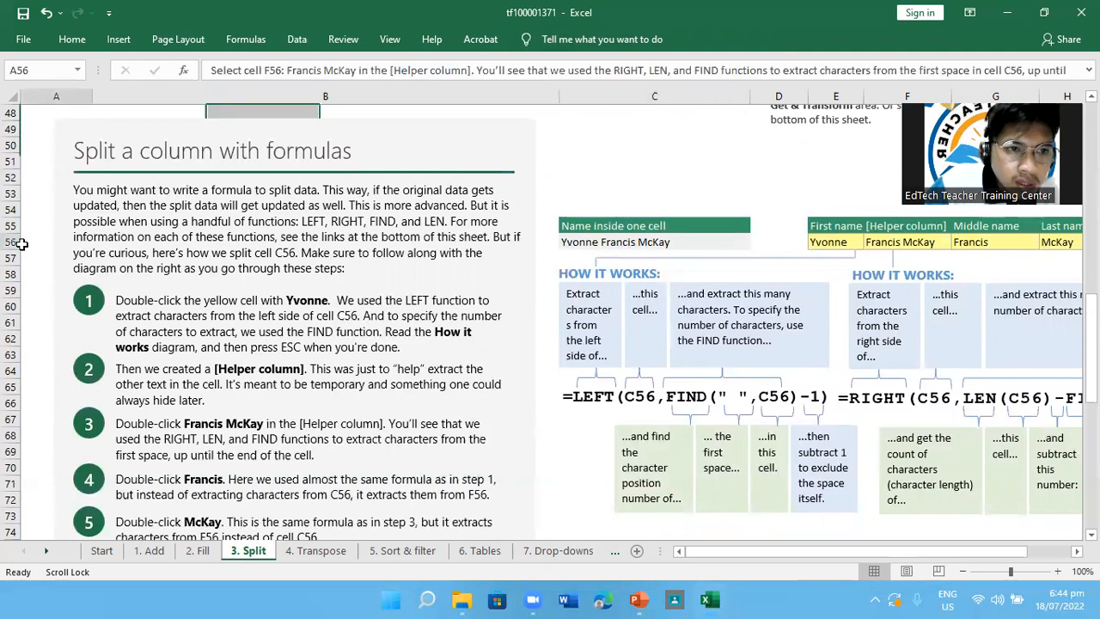
left_click(625, 242)
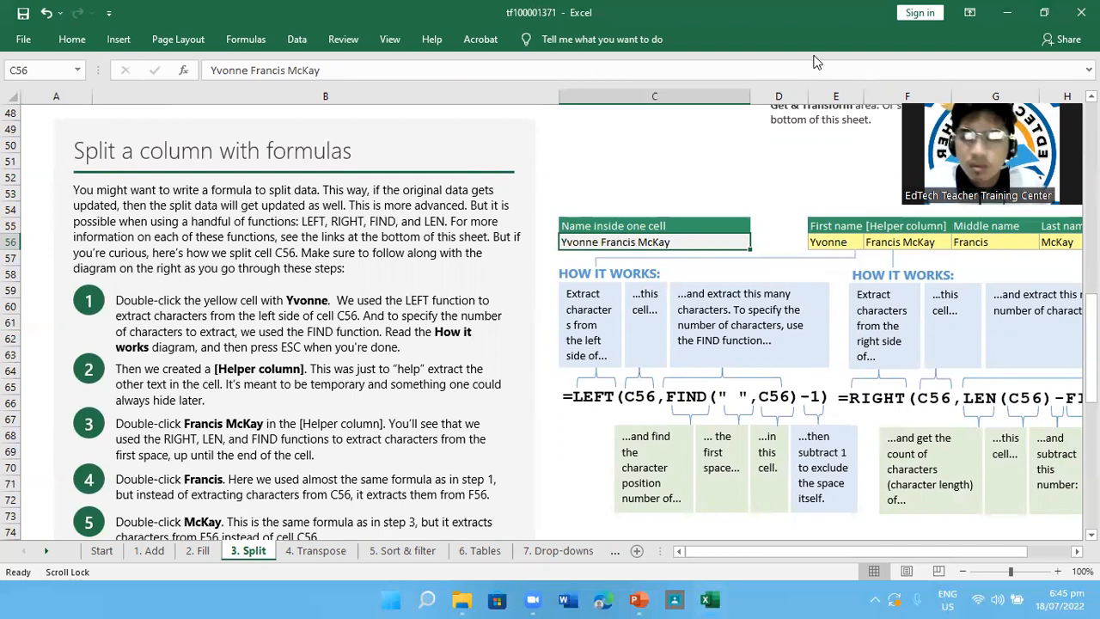
left_click(776, 94)
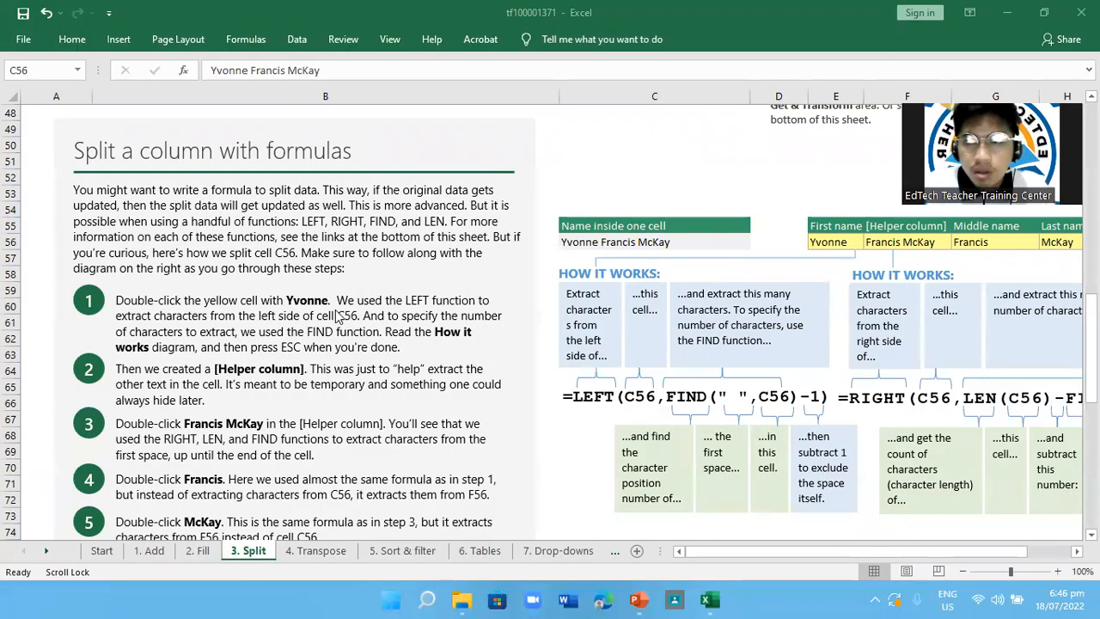
left_click(167, 302)
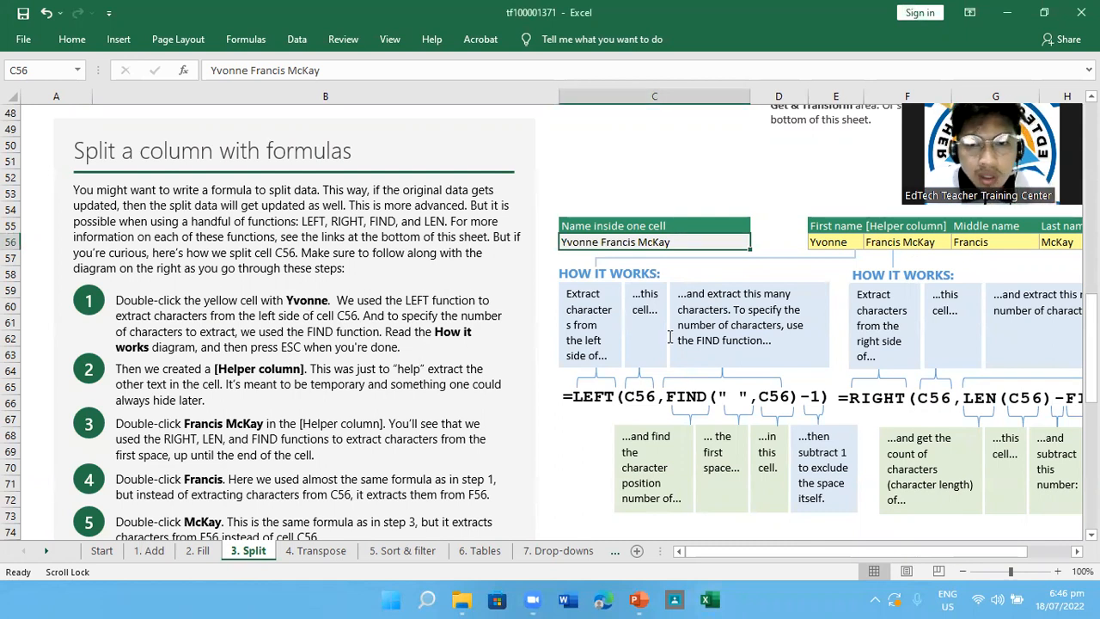
left_click(830, 240)
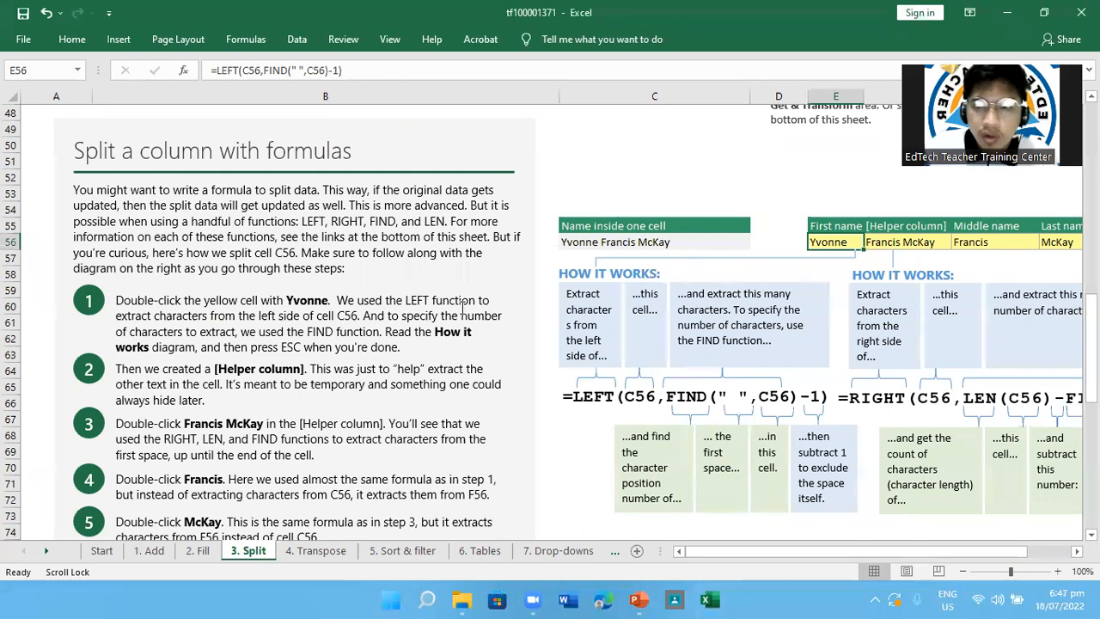
left_click(892, 172)
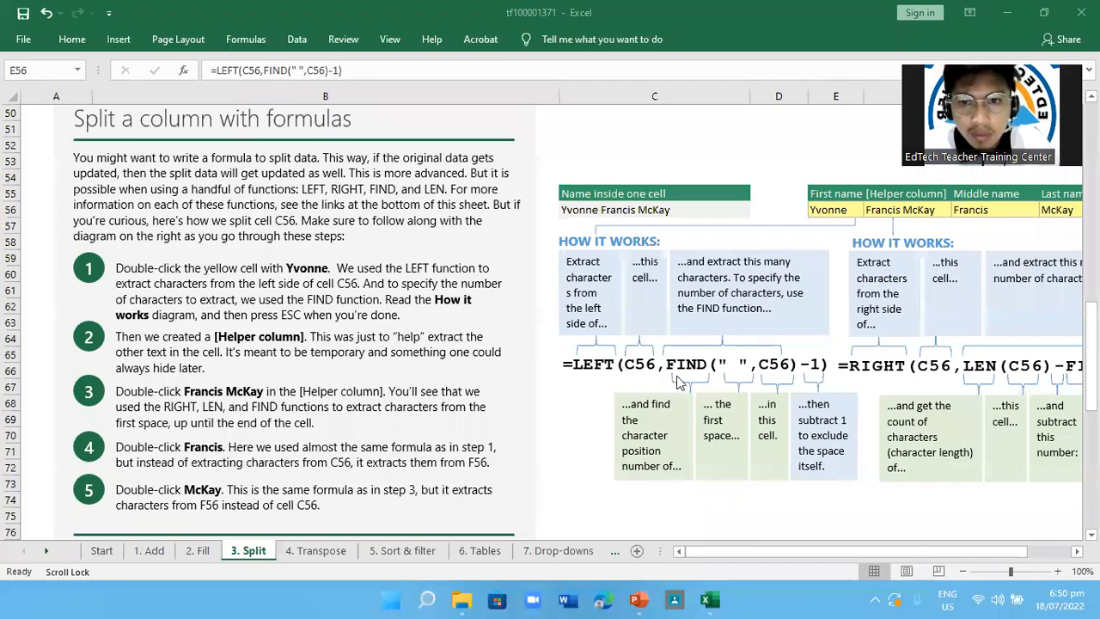
Compare the First name formula in E56 with source cell C56 and the How it works diagram explaining LEFT and its cell argument
scroll(791, 421, "up", 1)
scroll(791, 421, "down", 1)
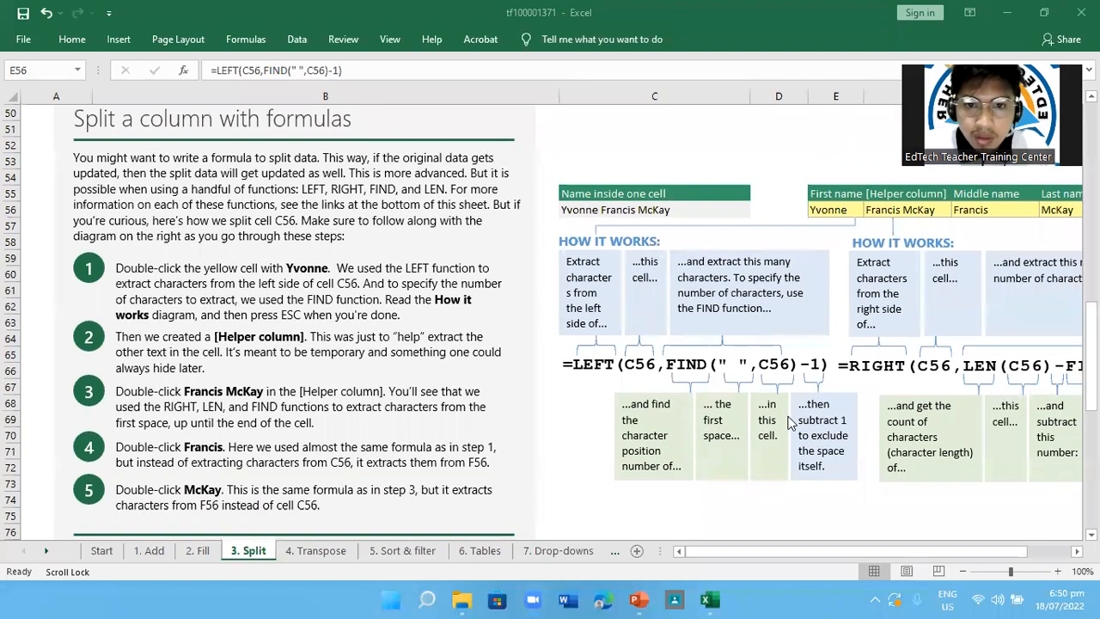
left_click(831, 210)
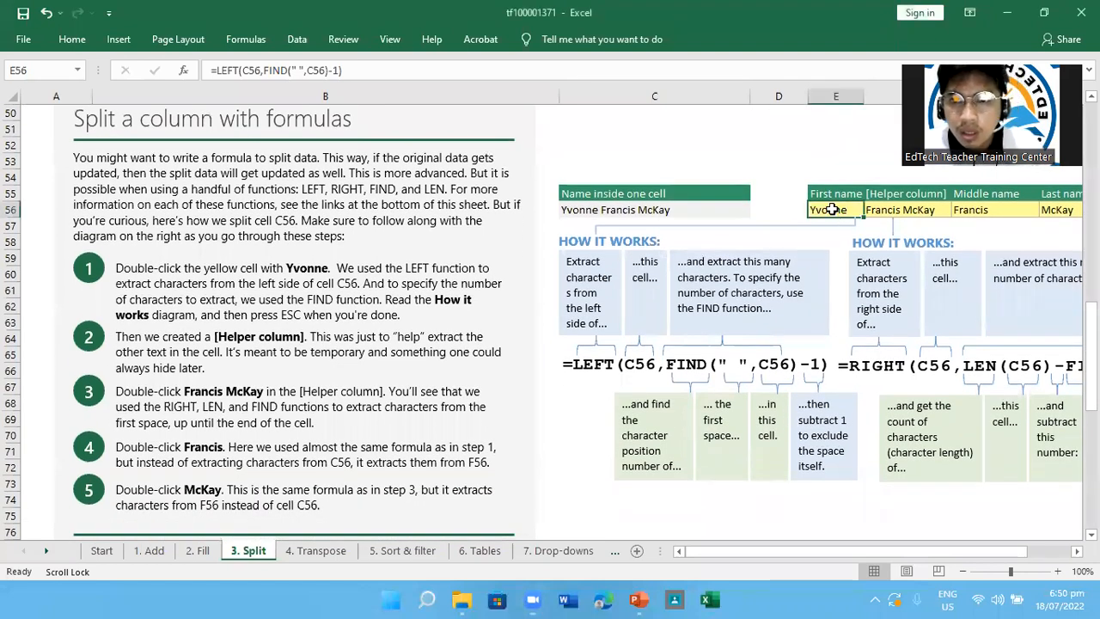
double_click(831, 210)
left_click(790, 151)
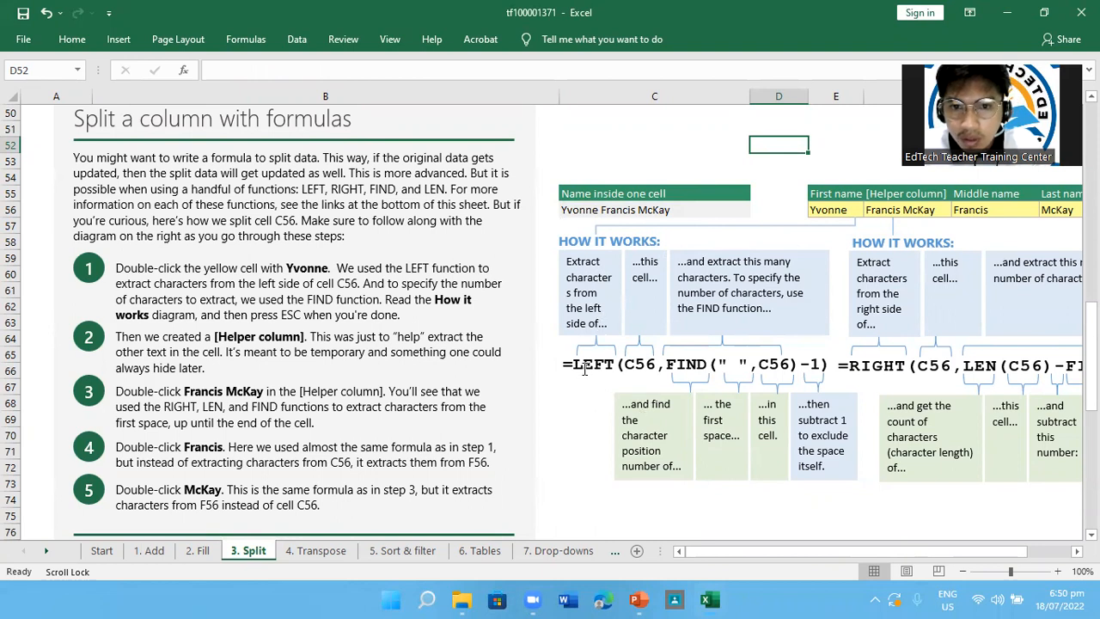
left_click(587, 209)
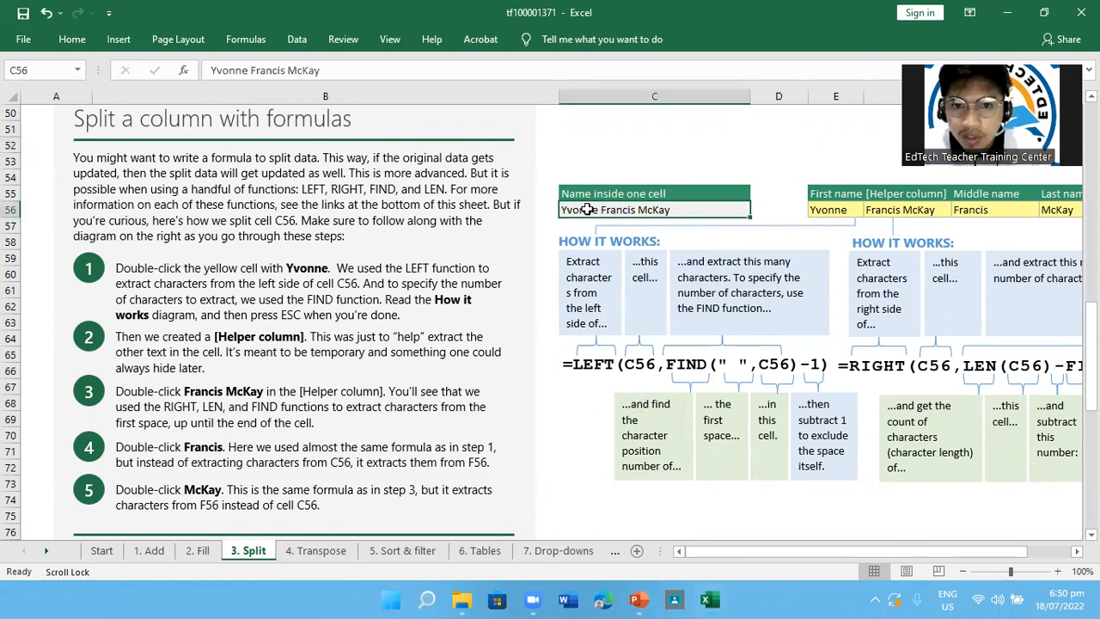
left_click(577, 365)
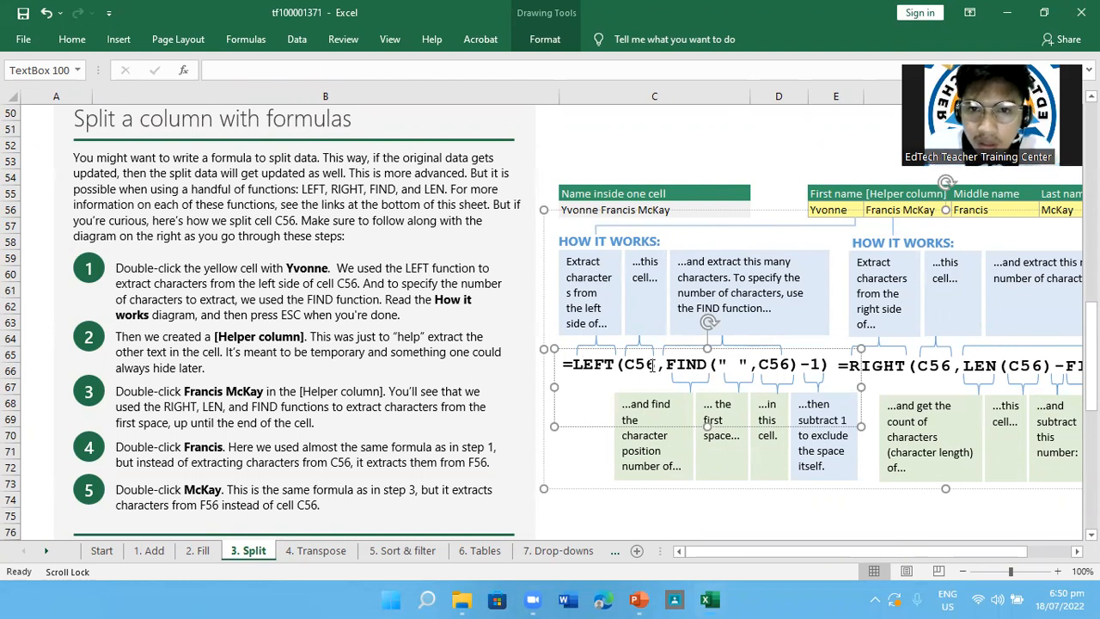
left_click(647, 284)
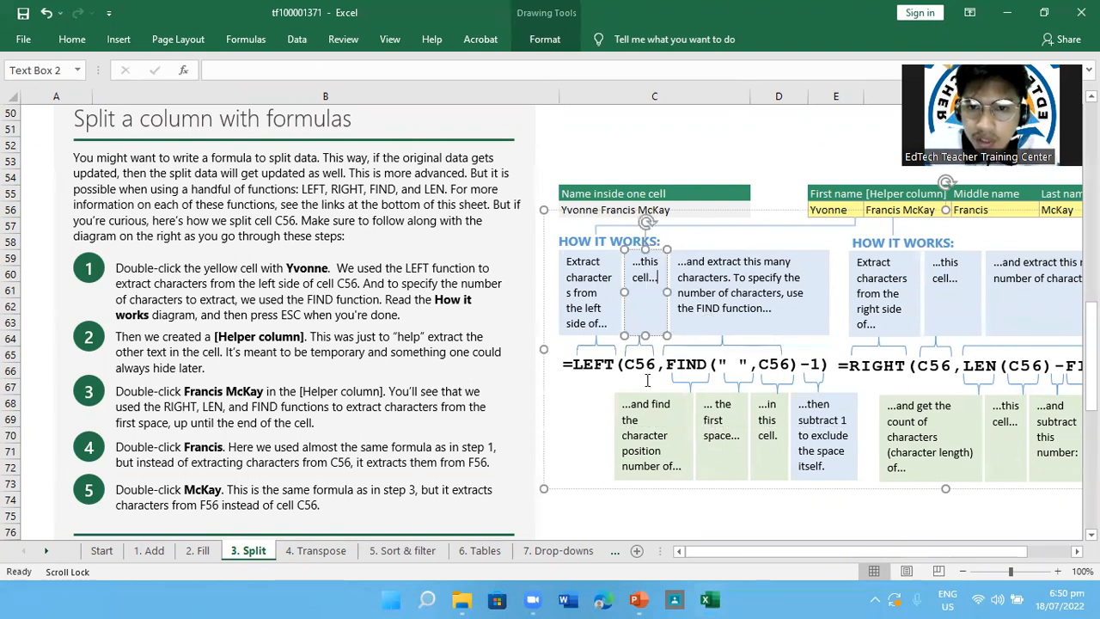
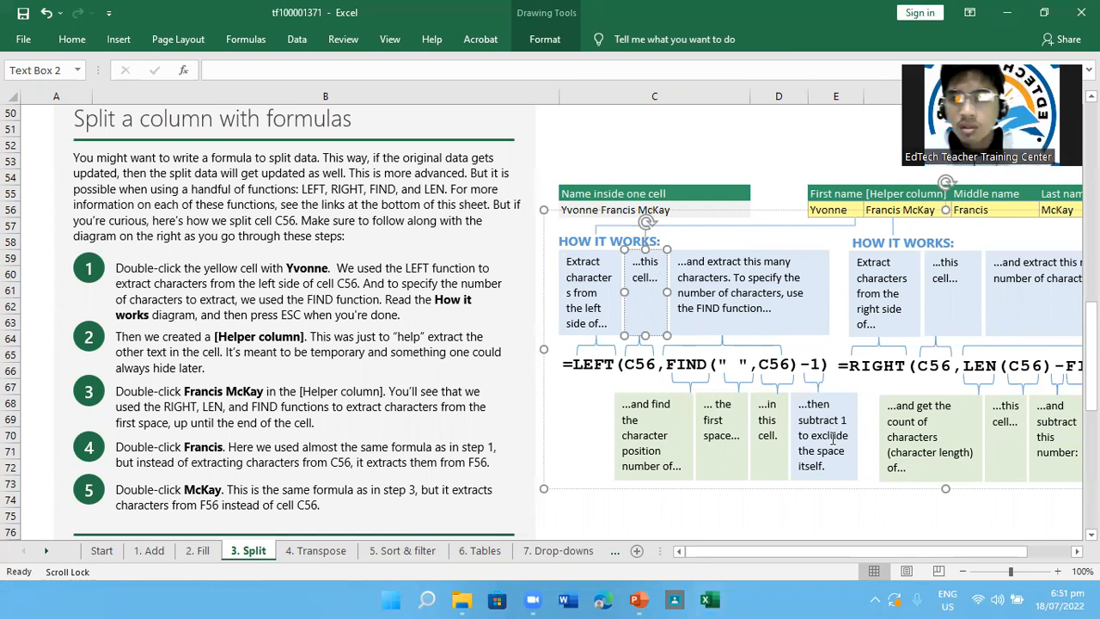
Inspect the First name formula in E56, highlighting the whole LEFT and FIND expression
right_click(833, 209)
right_click(792, 189)
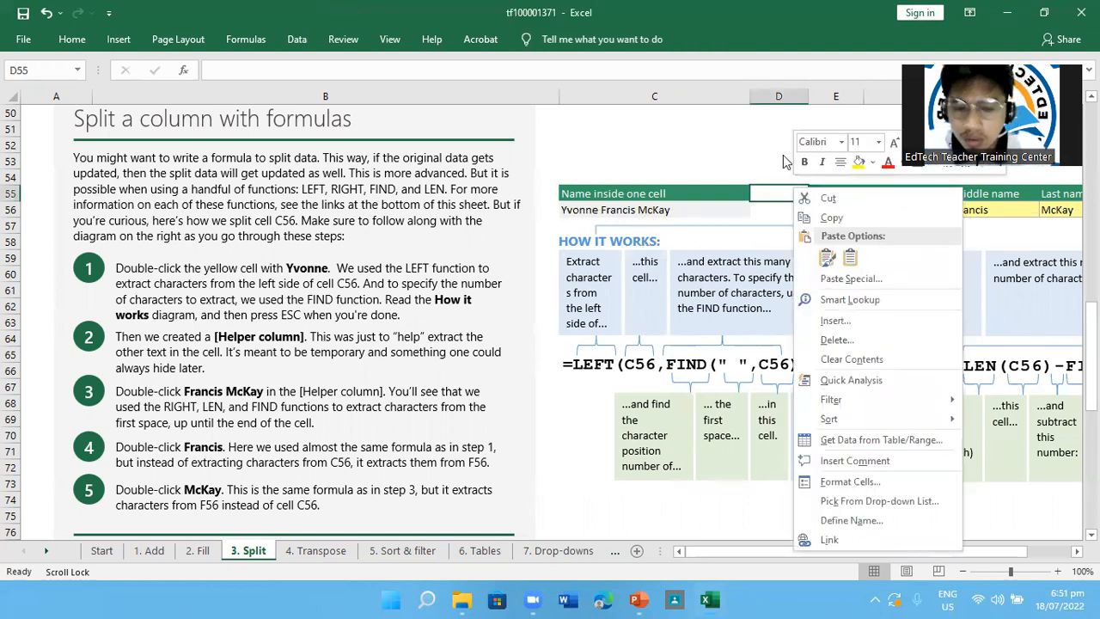
key("Escape")
left_click(827, 208)
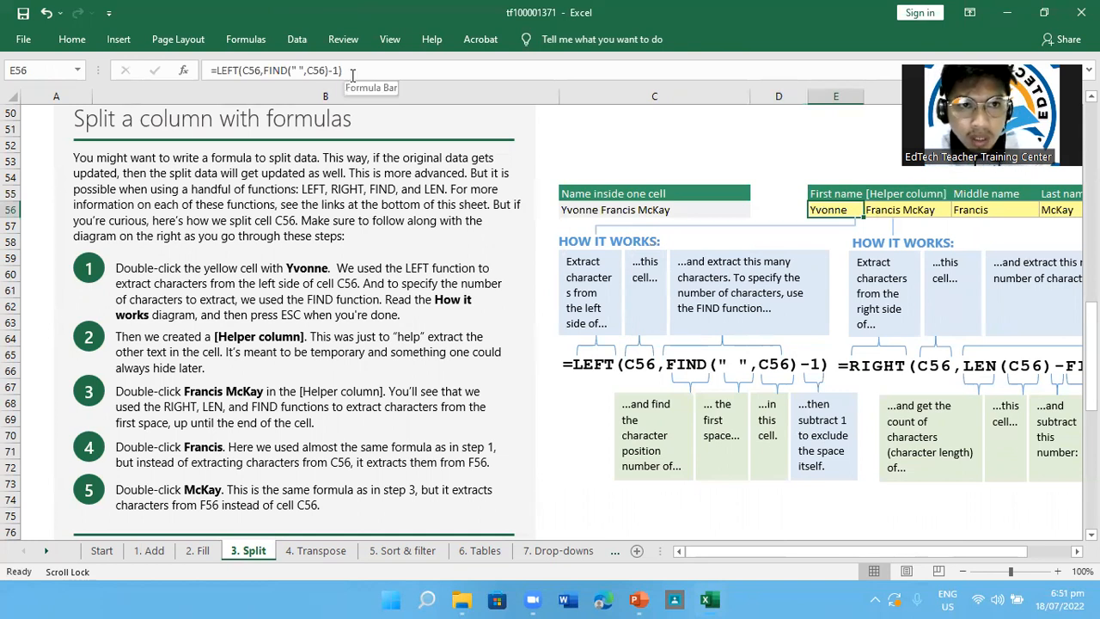
left_click_drag(342, 74, 205, 75)
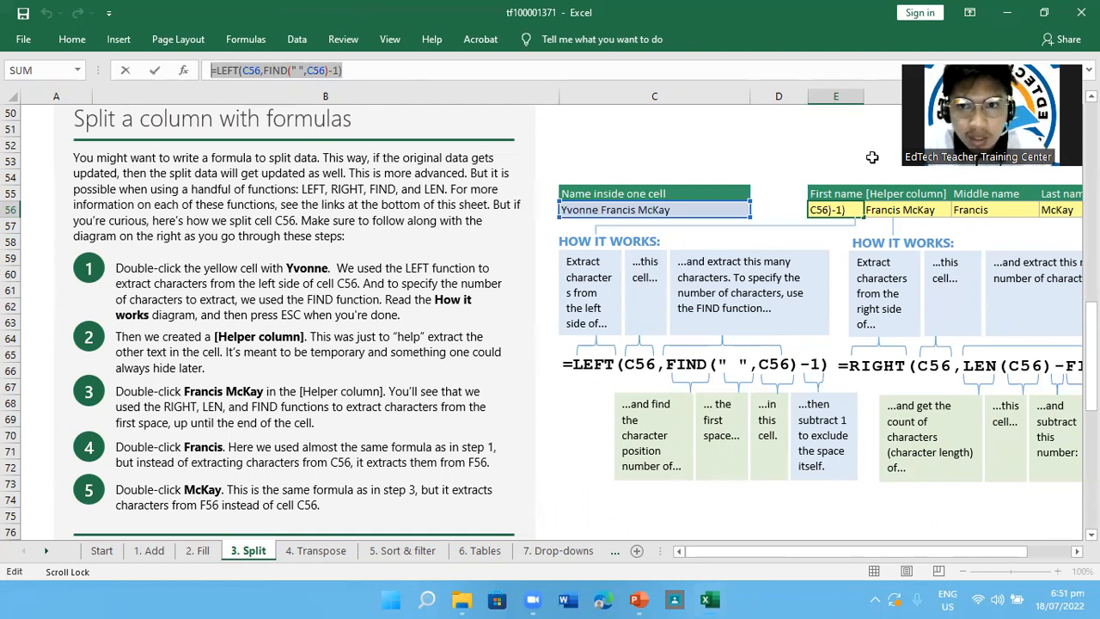
type("=")
left_click(842, 193)
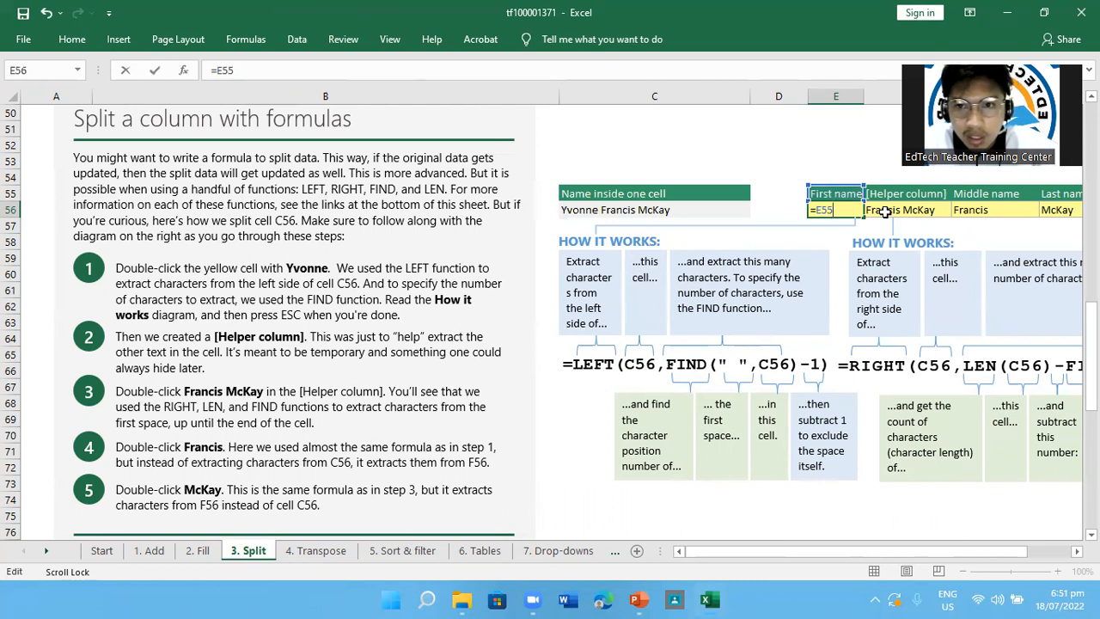
key("Escape")
Compare the Helper column formula in F56 with the First name formula in E56 and the written lesson steps
scroll(947, 309, "right", 2)
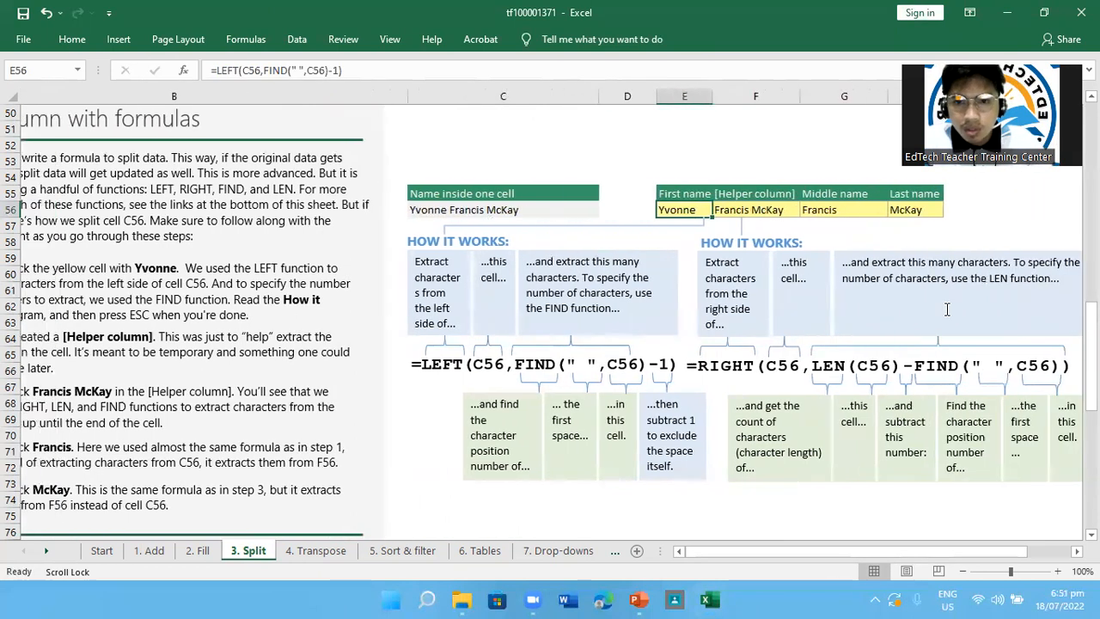
left_click(843, 210)
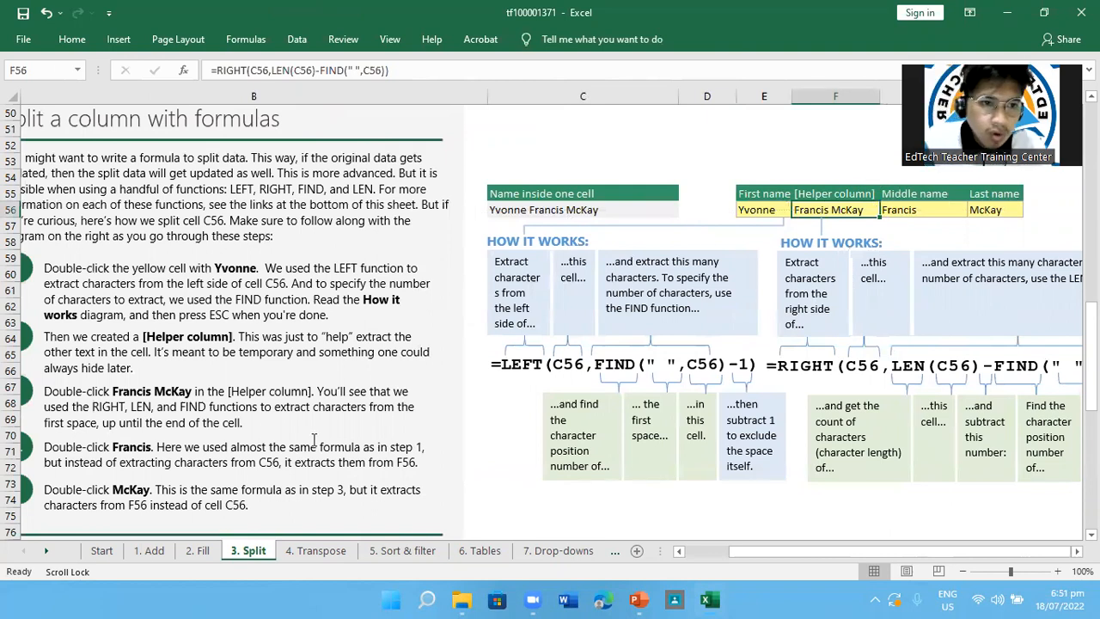
scroll(313, 439, "left", 2)
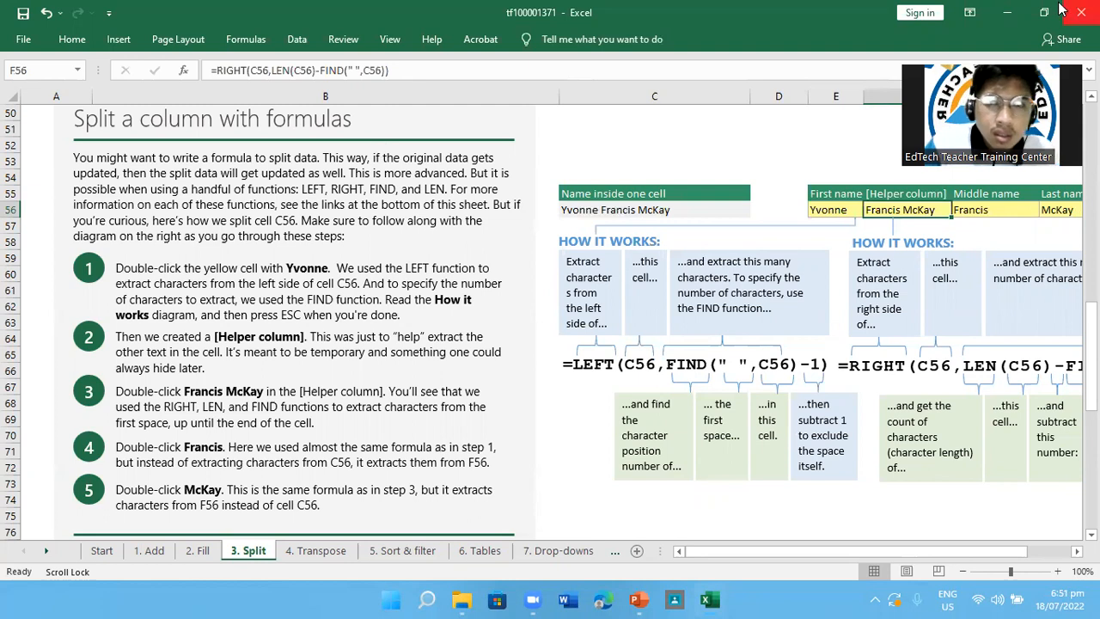
left_click(945, 3)
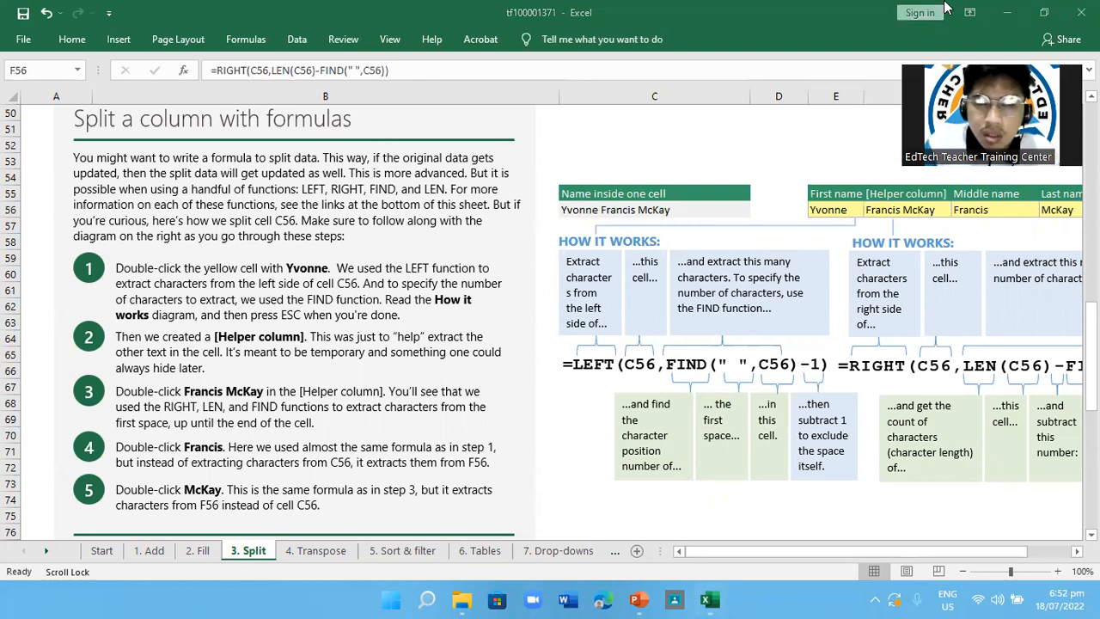
left_click(510, 349)
scroll(836, 379, "right", 1)
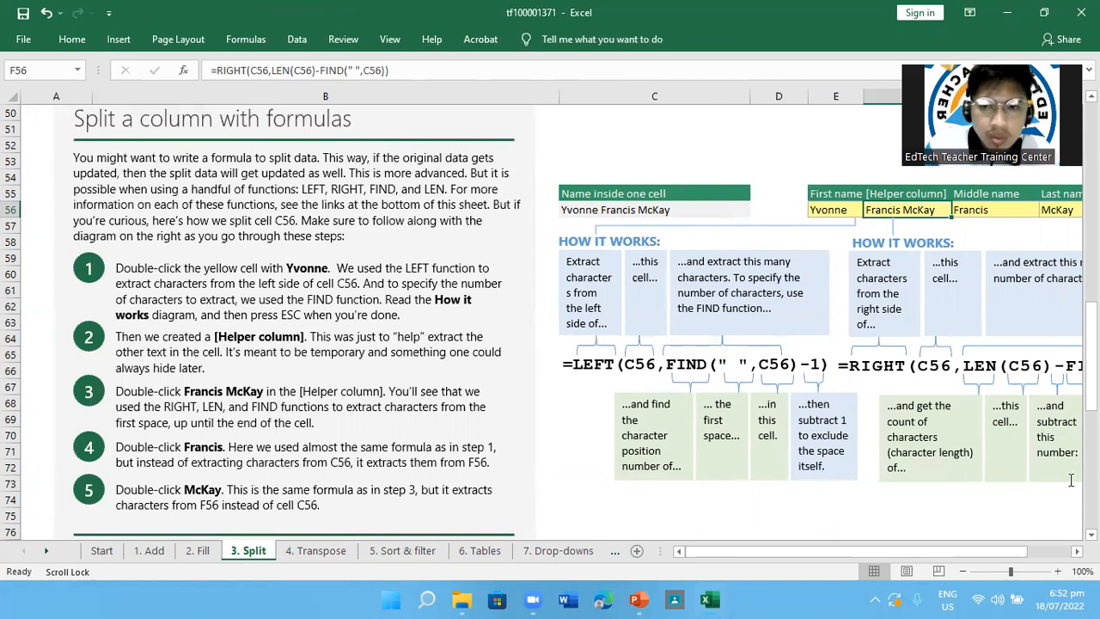
scroll(1028, 351, "right", 3)
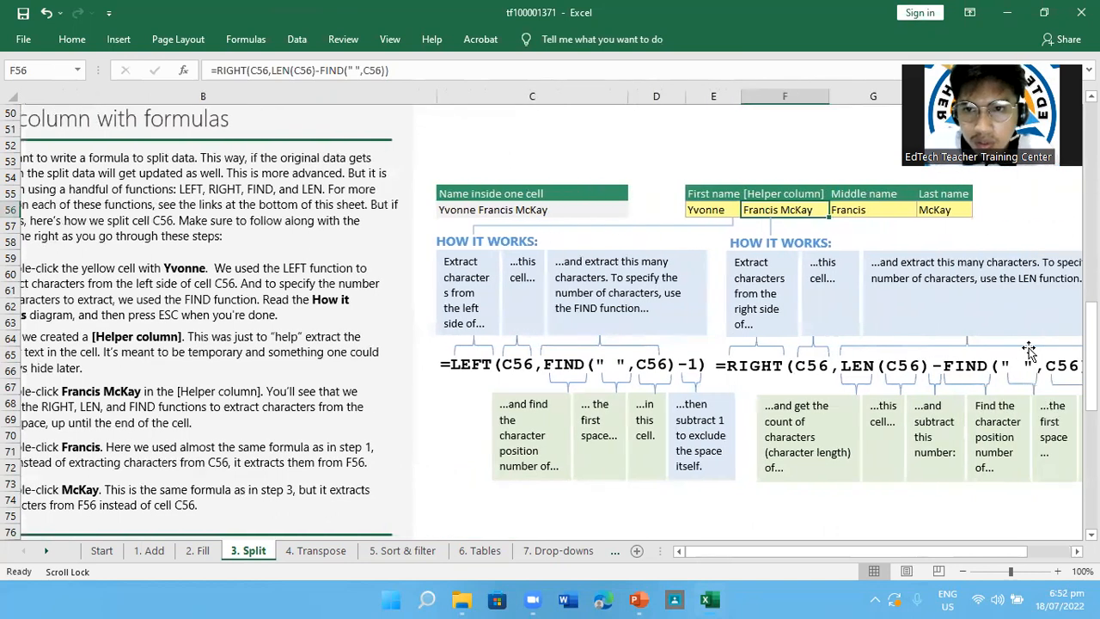
scroll(1028, 350, "left", 2)
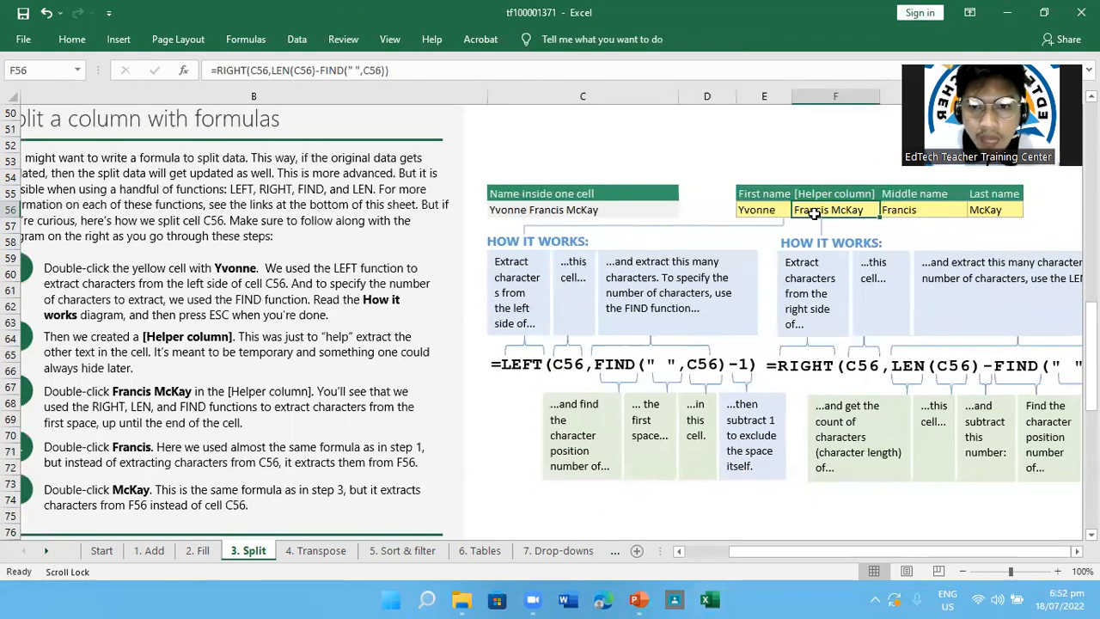
left_click(770, 207)
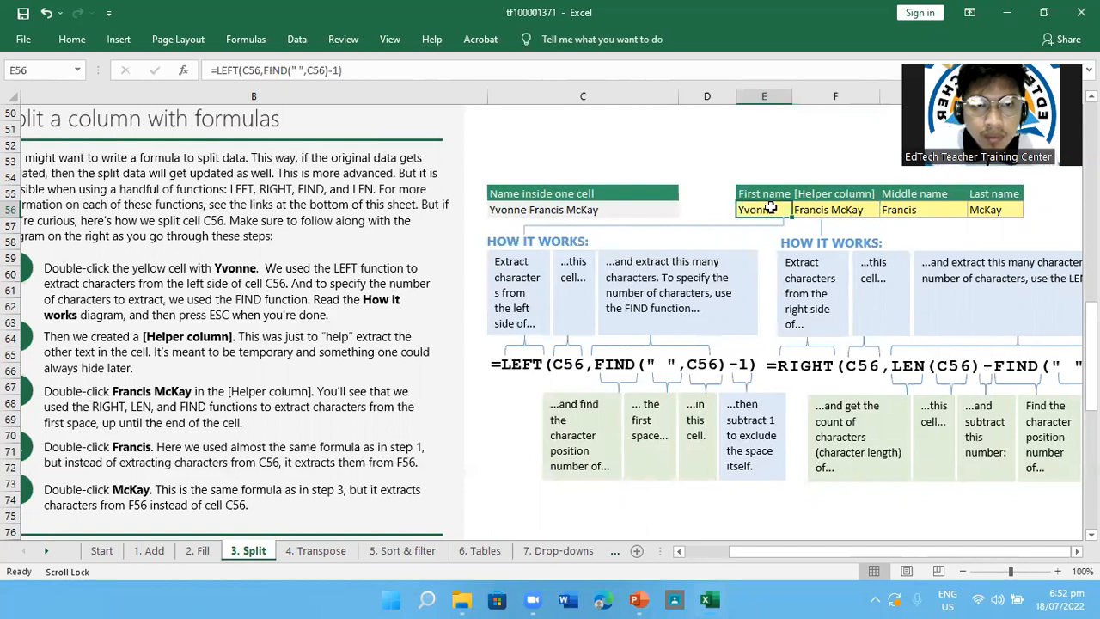
left_click(822, 212)
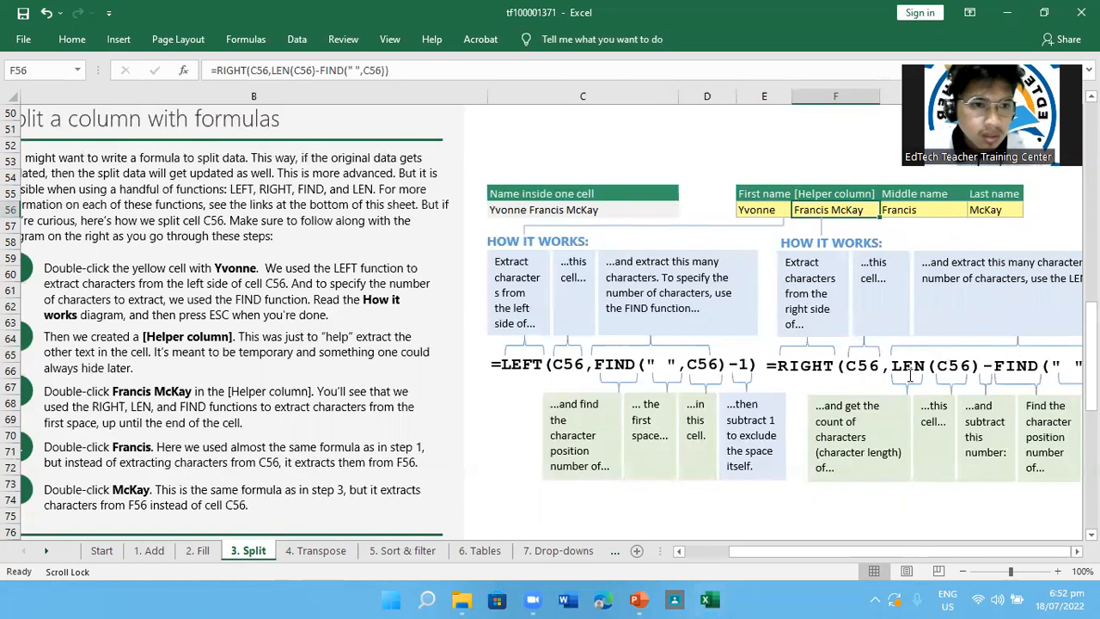
Study the How it works diagram explaining the RIGHT, LEN and FIND parts of the Helper column formula
scroll(909, 374, "right", 3)
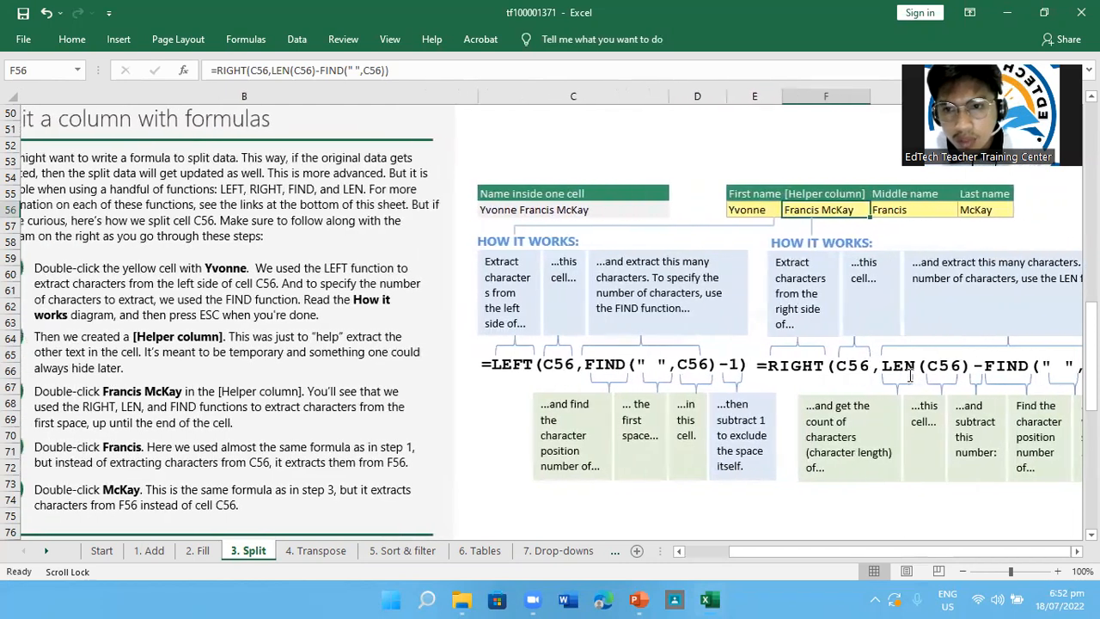
scroll(909, 374, "left", 2)
scroll(987, 369, "right", 3)
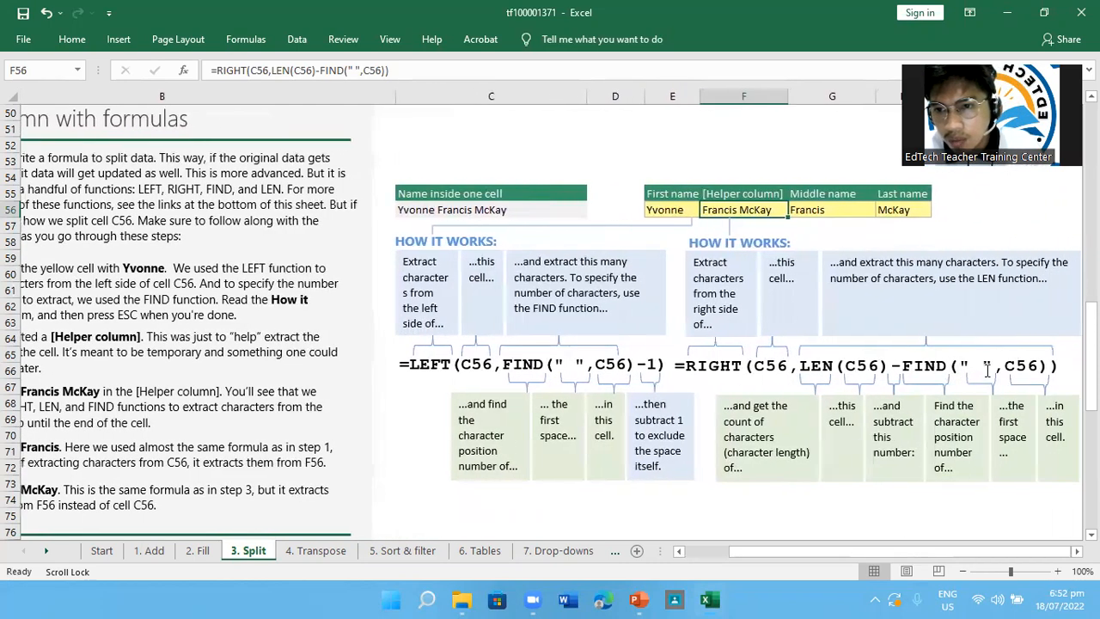
scroll(986, 369, "left", 3)
left_click(986, 369)
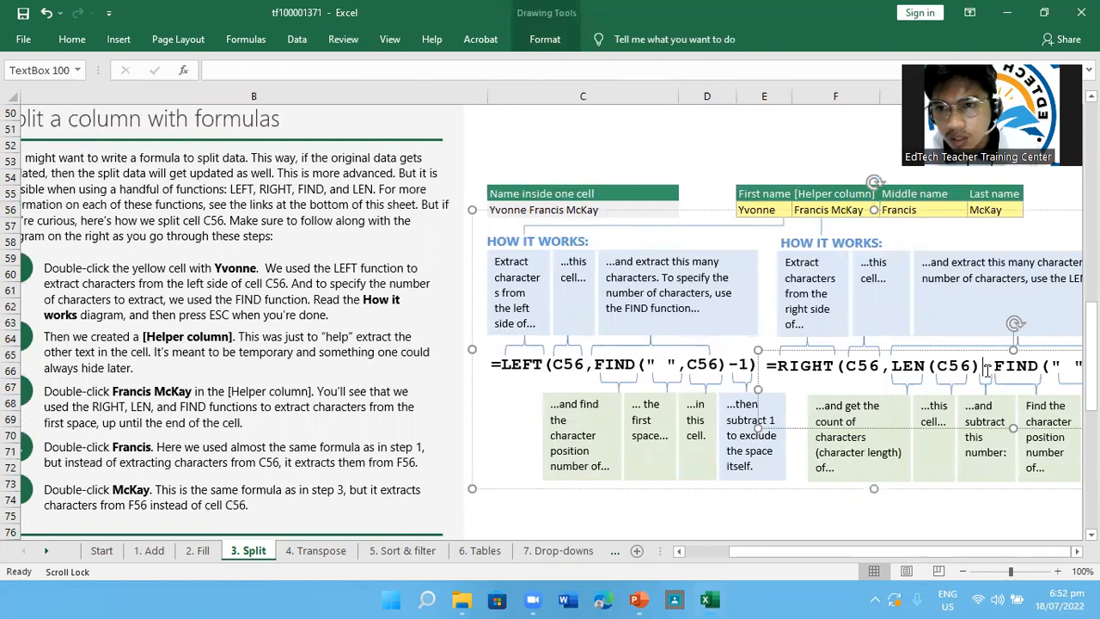
left_click(930, 500)
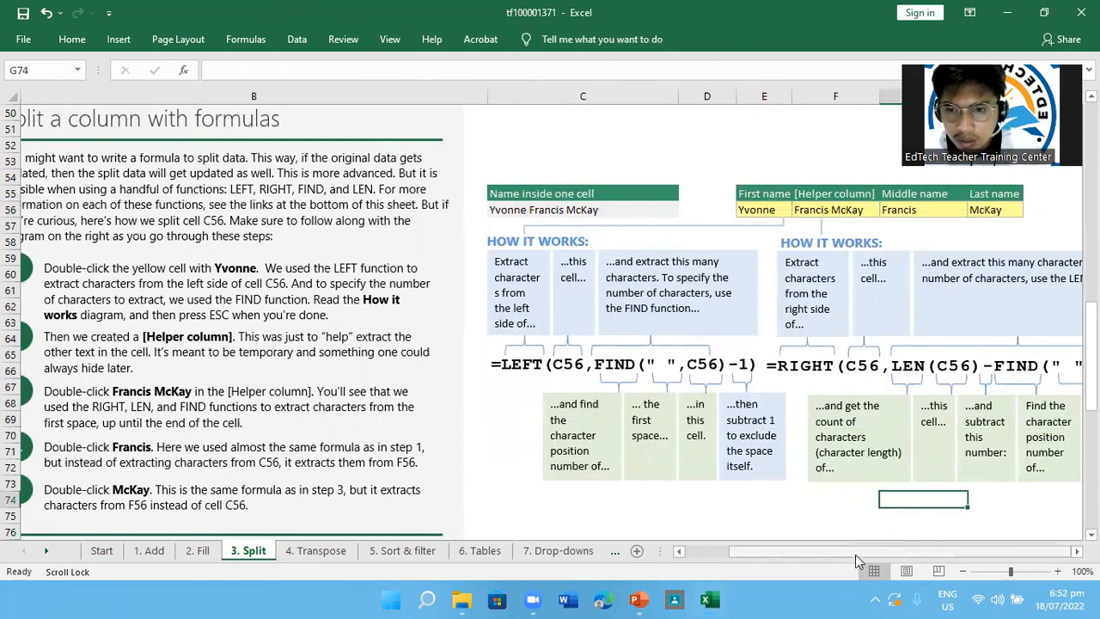
scroll(900, 443, "right", 3)
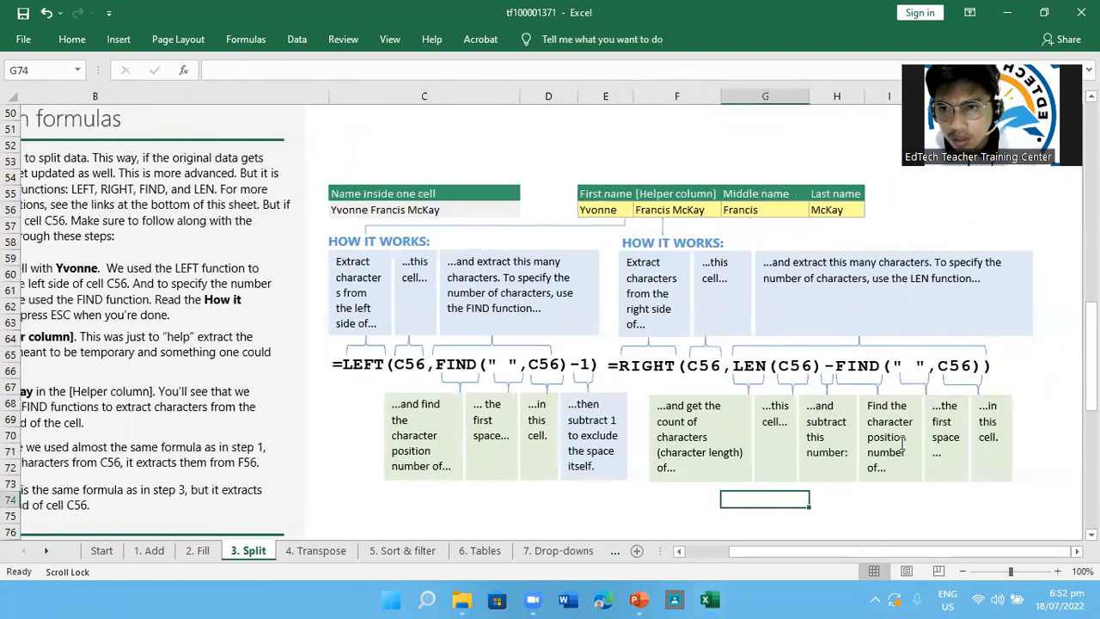
scroll(900, 443, "right", 1)
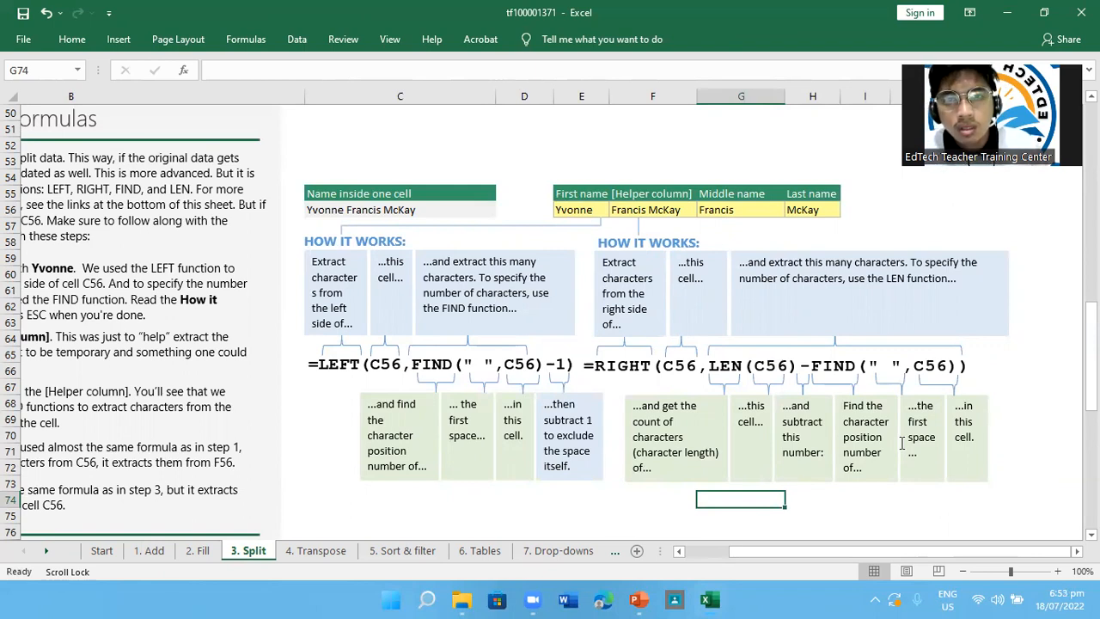
scroll(901, 443, "left", 3)
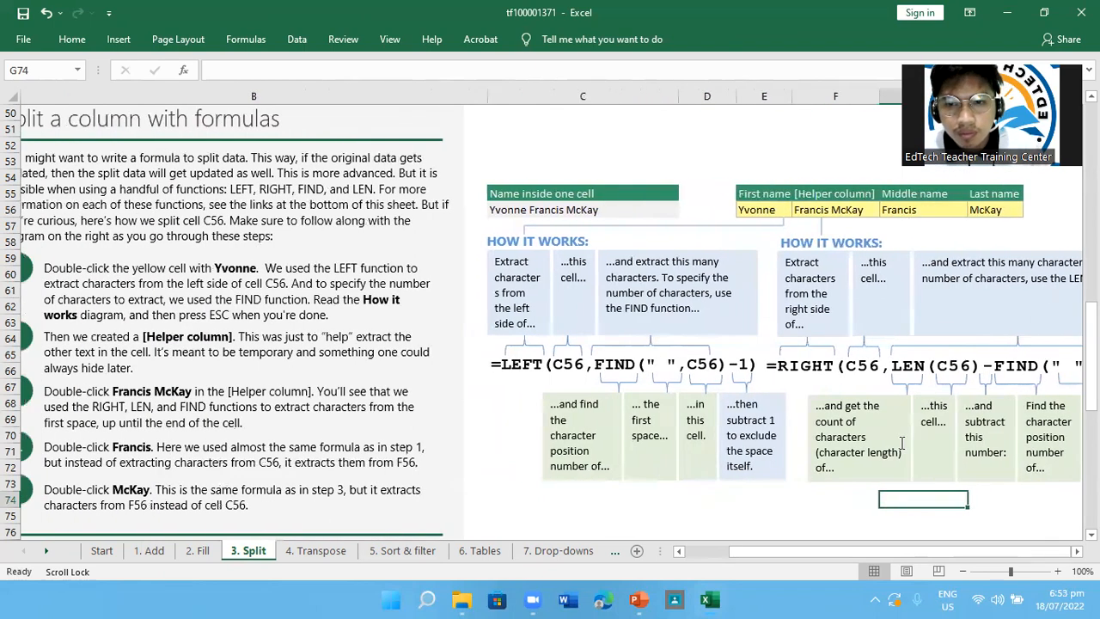
scroll(901, 442, "left", 1)
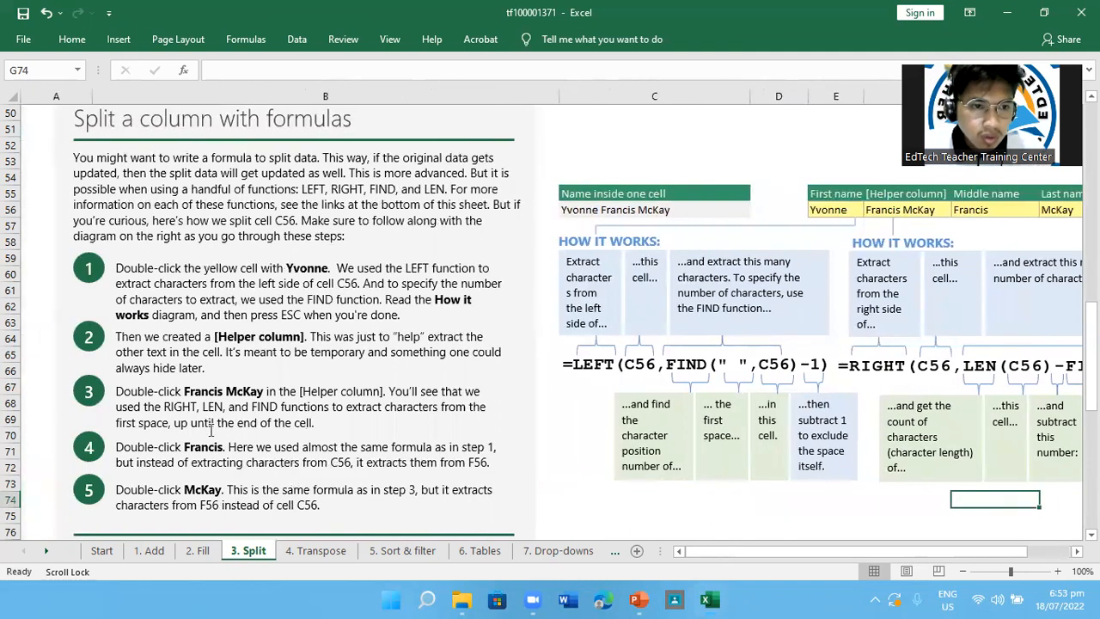
Open the Helper column formula in F56 in place, compare it with the RIGHT diagram, and leave without changing it
left_click(886, 210)
double_click(886, 211)
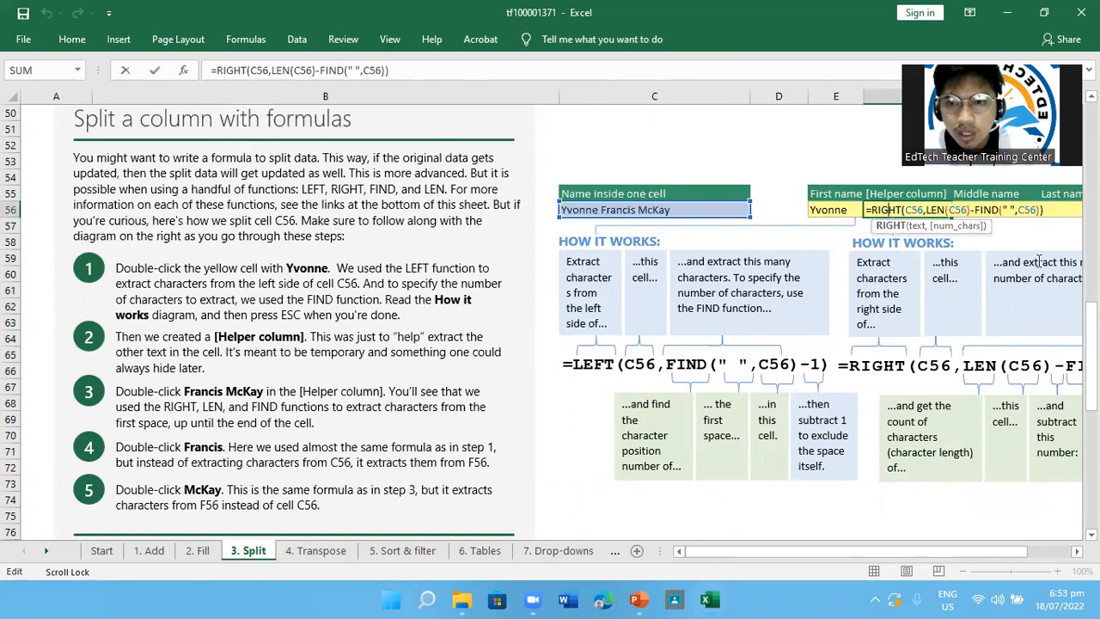
scroll(1028, 273, "right", 1)
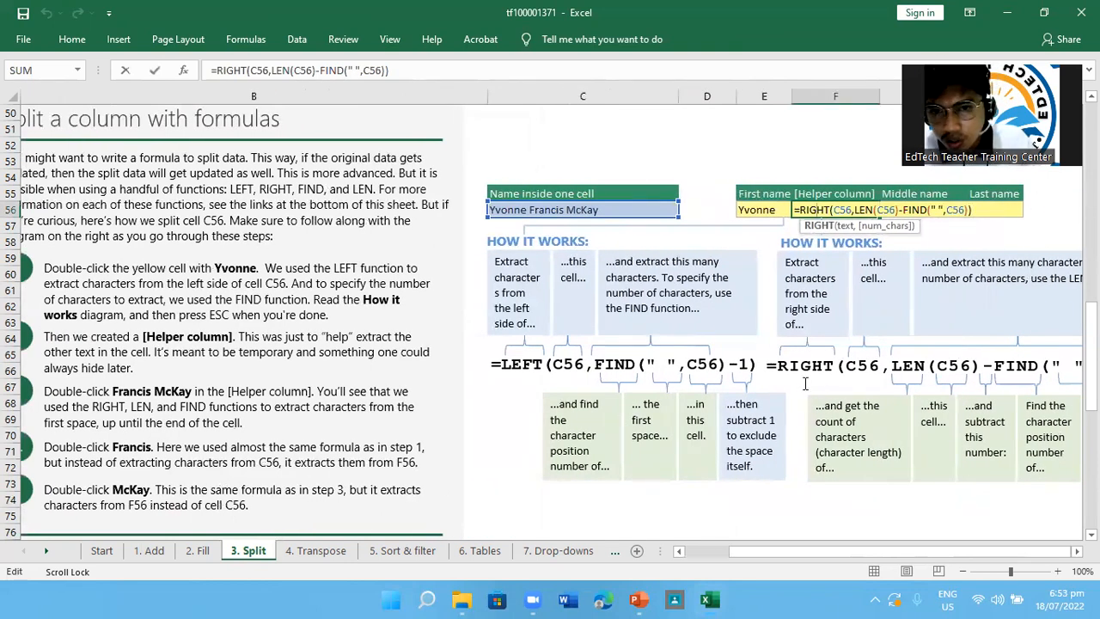
scroll(960, 368, "right", 1)
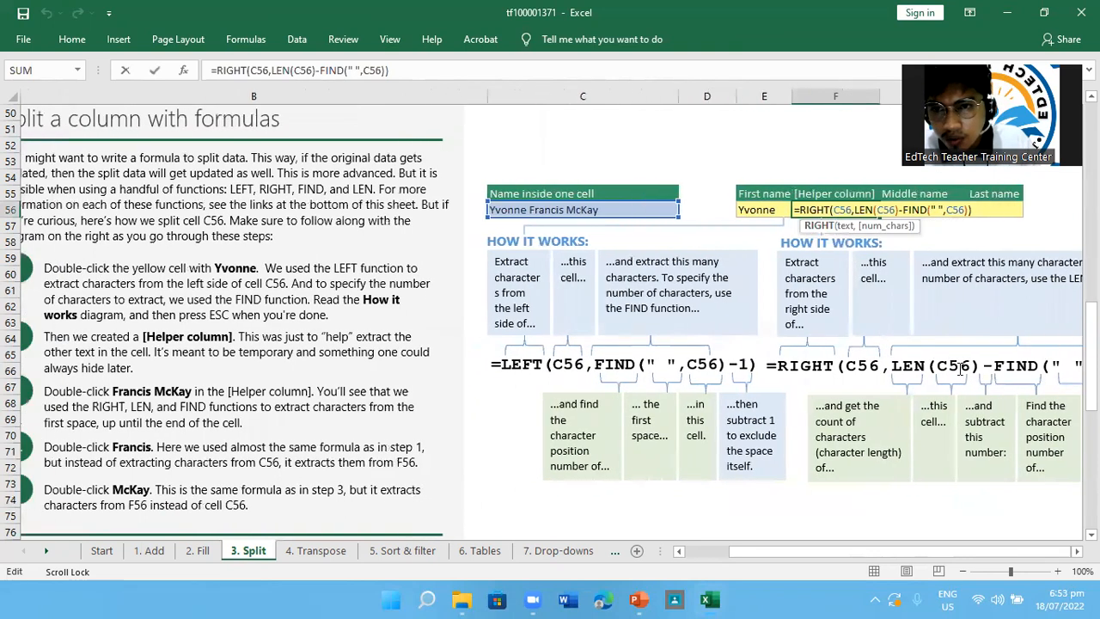
scroll(959, 368, "left", 1)
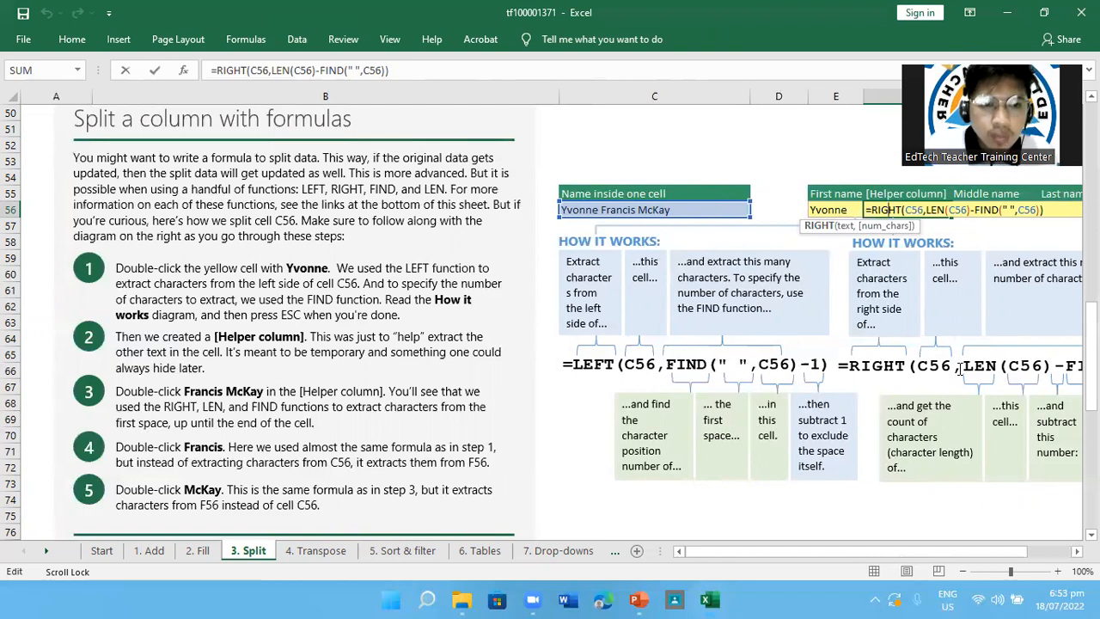
scroll(960, 369, "right", 2)
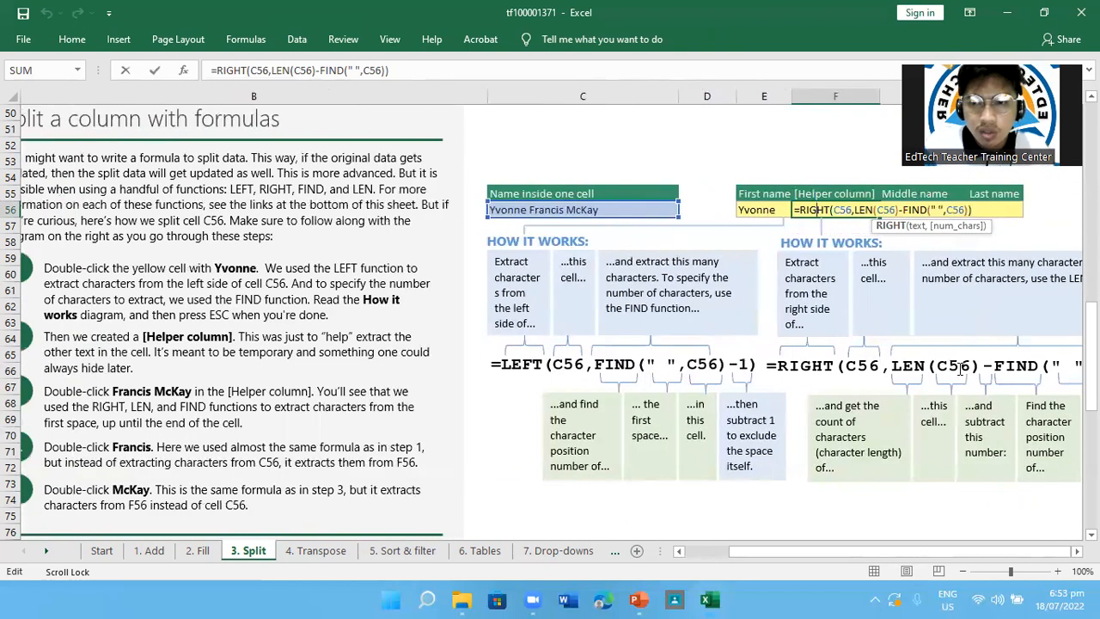
key("Escape")
Open the Middle name formula in G56 in place, compare its F56 references with the LEFT diagram, and leave it unchanged
scroll(807, 359, "left", 2)
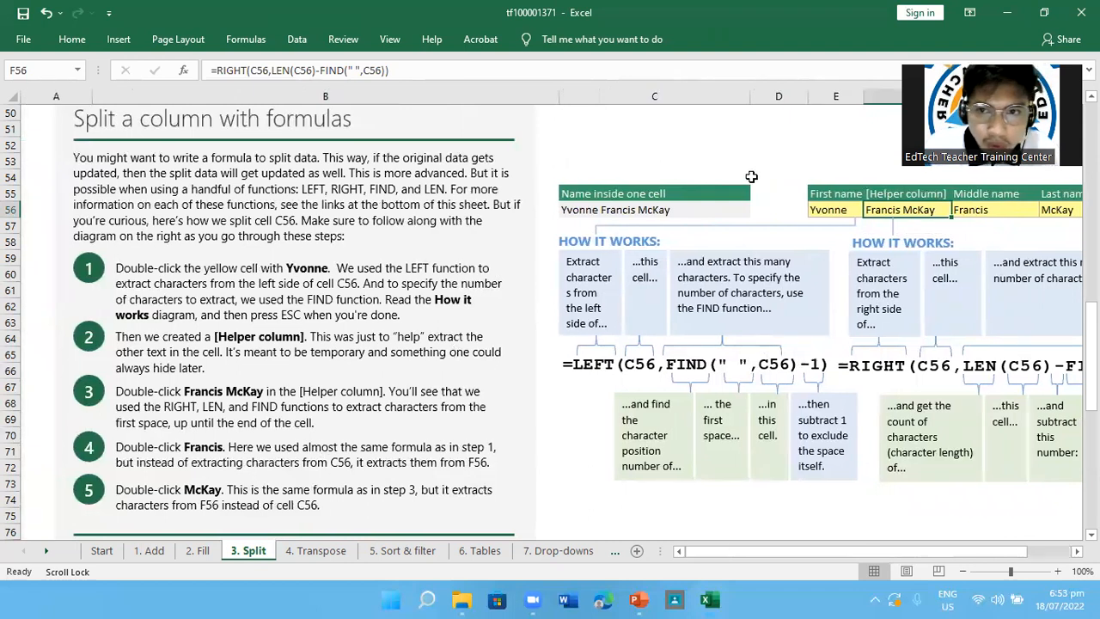
left_click(969, 210)
double_click(969, 211)
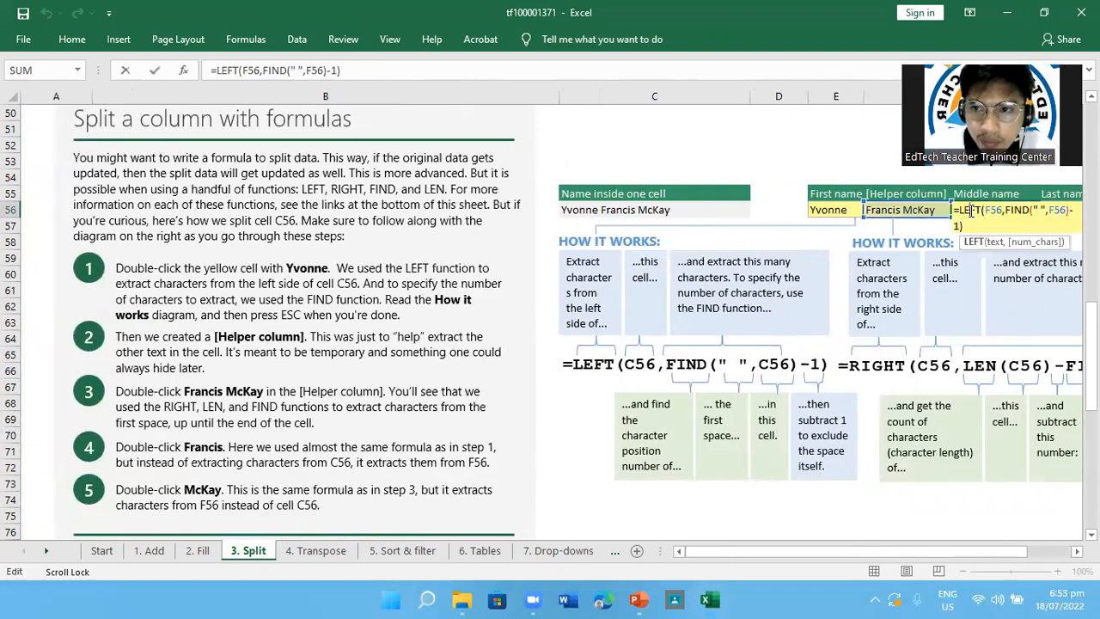
scroll(787, 429, "right", 5)
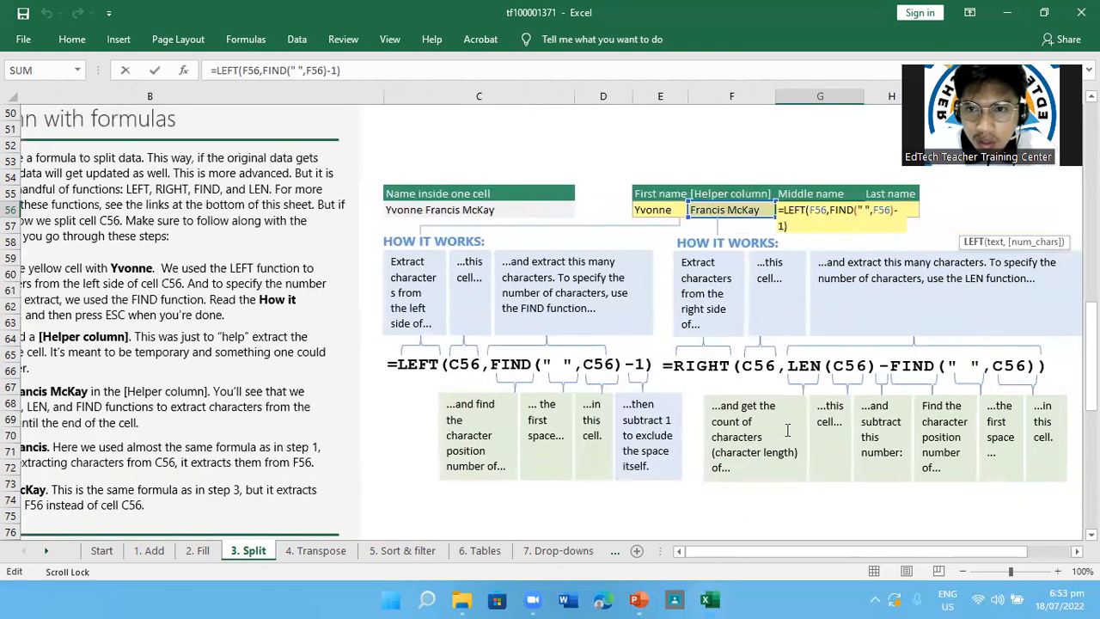
scroll(787, 430, "left", 3)
scroll(787, 430, "right", 1)
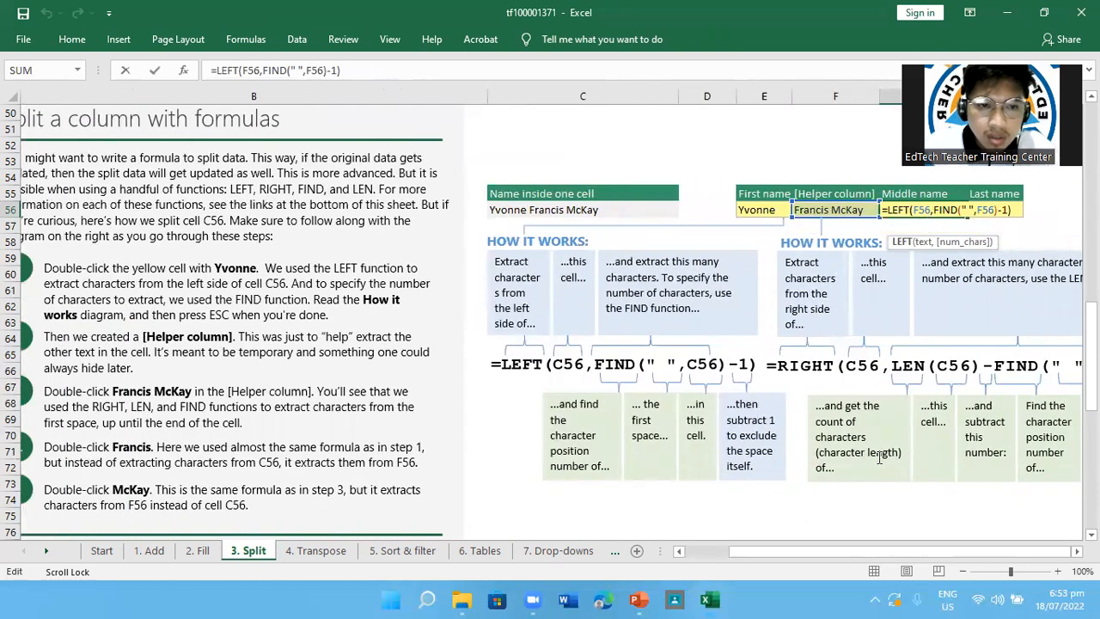
scroll(878, 457, "left", 2)
scroll(878, 457, "right", 2)
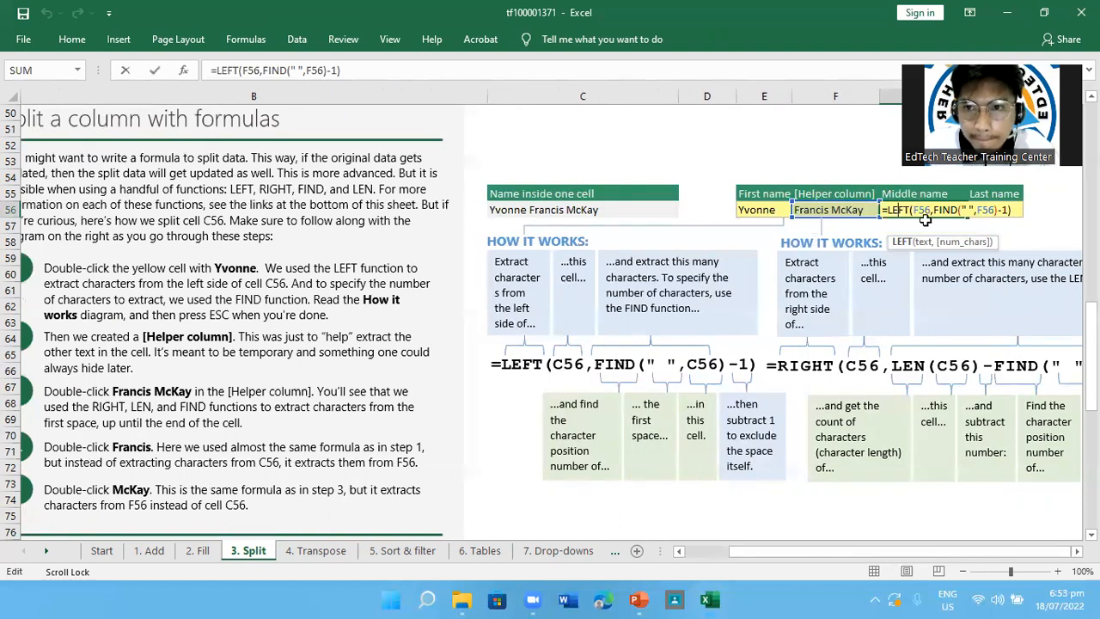
left_click(790, 176)
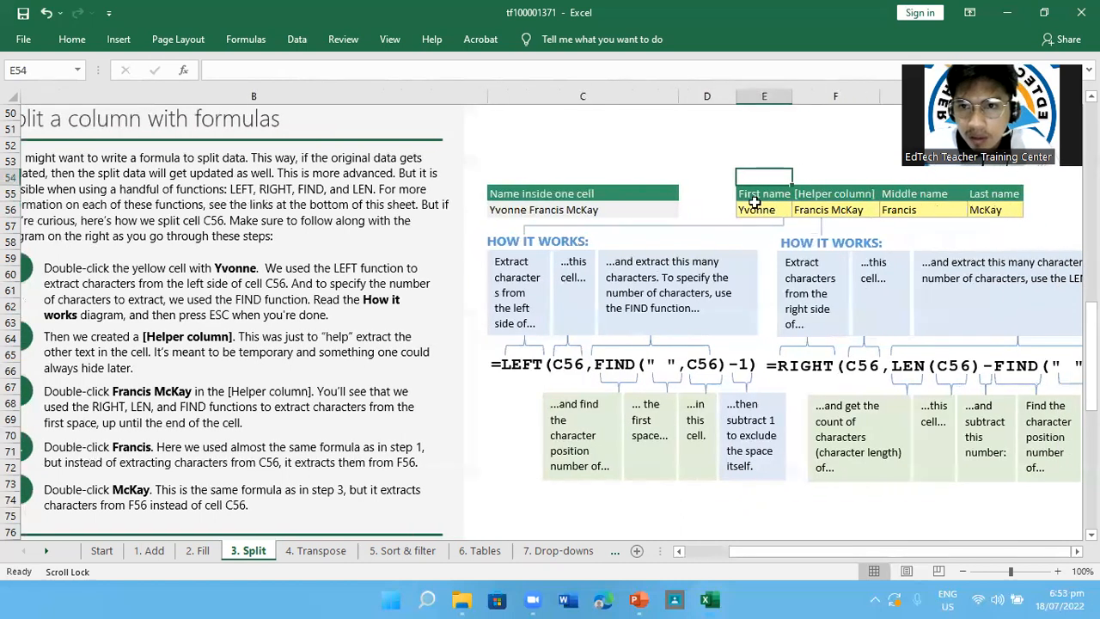
Compare the Helper column cell F56 with the full name in source cell C56
left_click(849, 212)
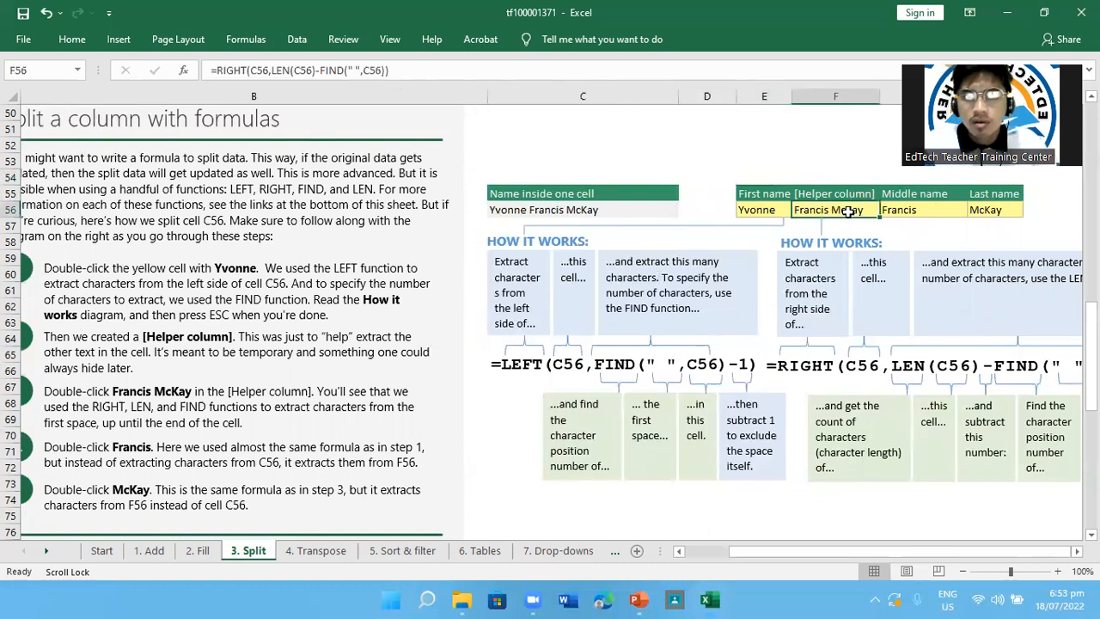
left_click(581, 211)
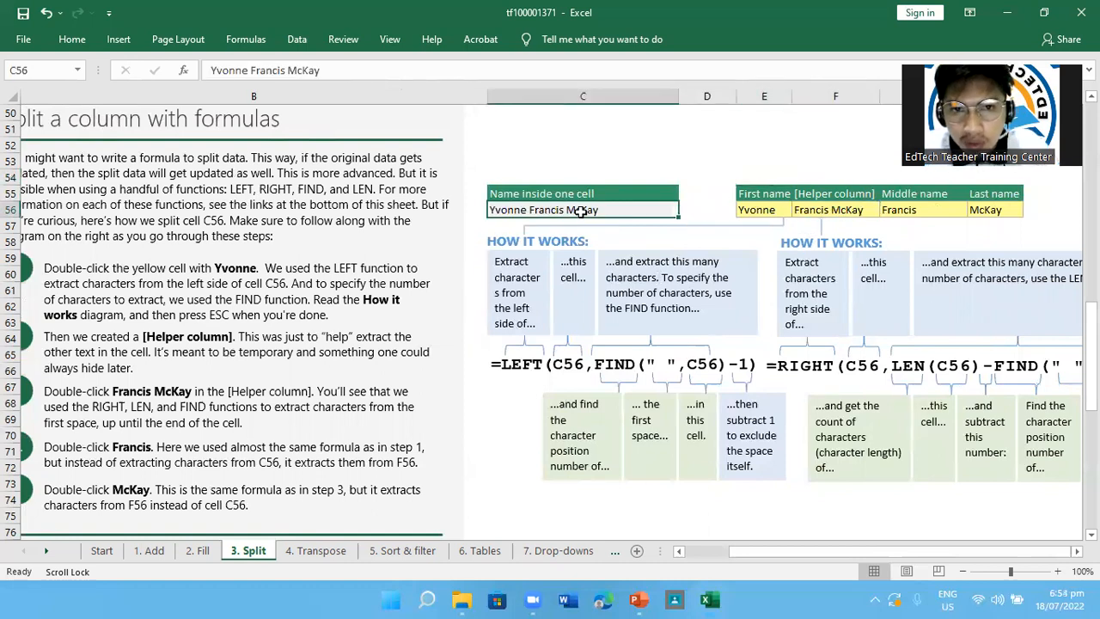
left_click(843, 209)
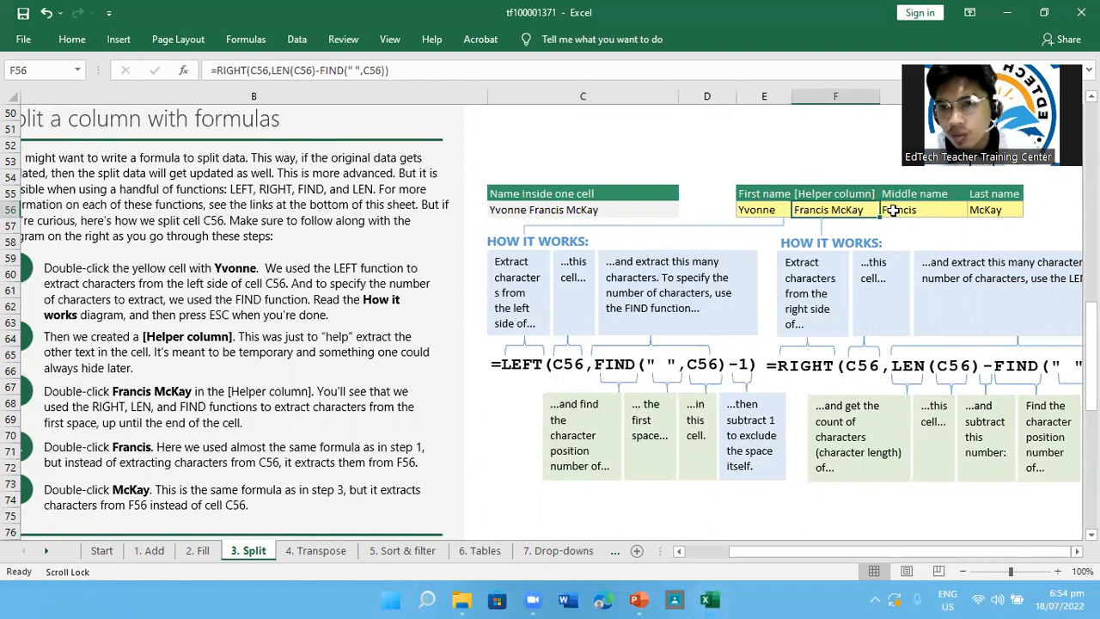
Open the Last name formula in H56 in place, compare it with the step 5 instructions and RIGHT diagram, and leave it unchanged
scroll(518, 432, "left", 1)
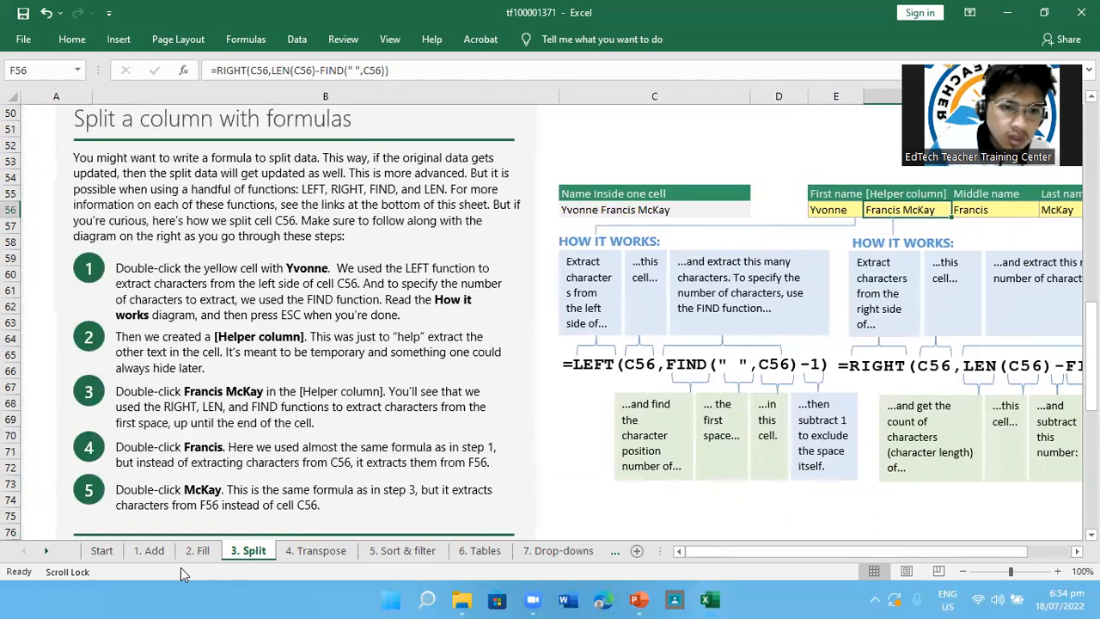
scroll(392, 470, "down", 1)
scroll(777, 354, "right", 3)
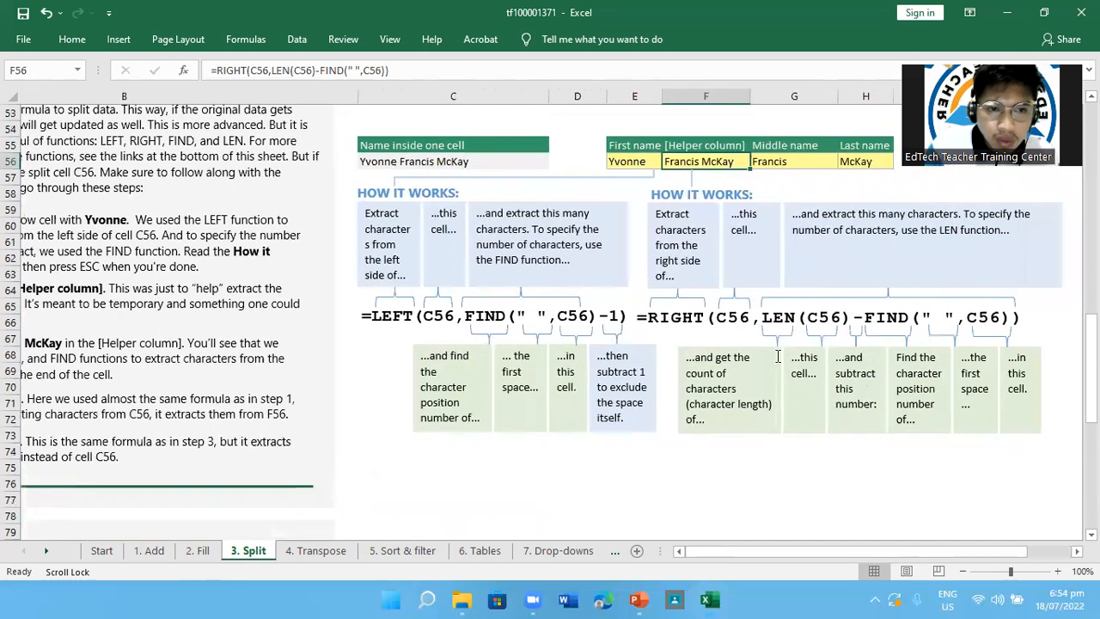
scroll(825, 343, "left", 2)
scroll(870, 329, "up", 1)
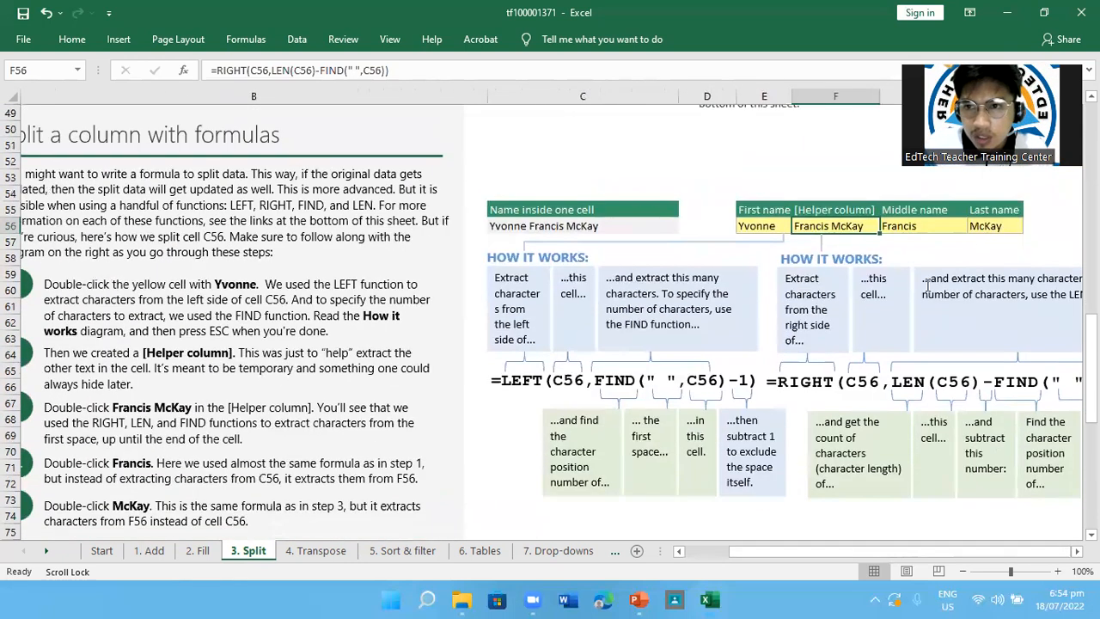
double_click(991, 226)
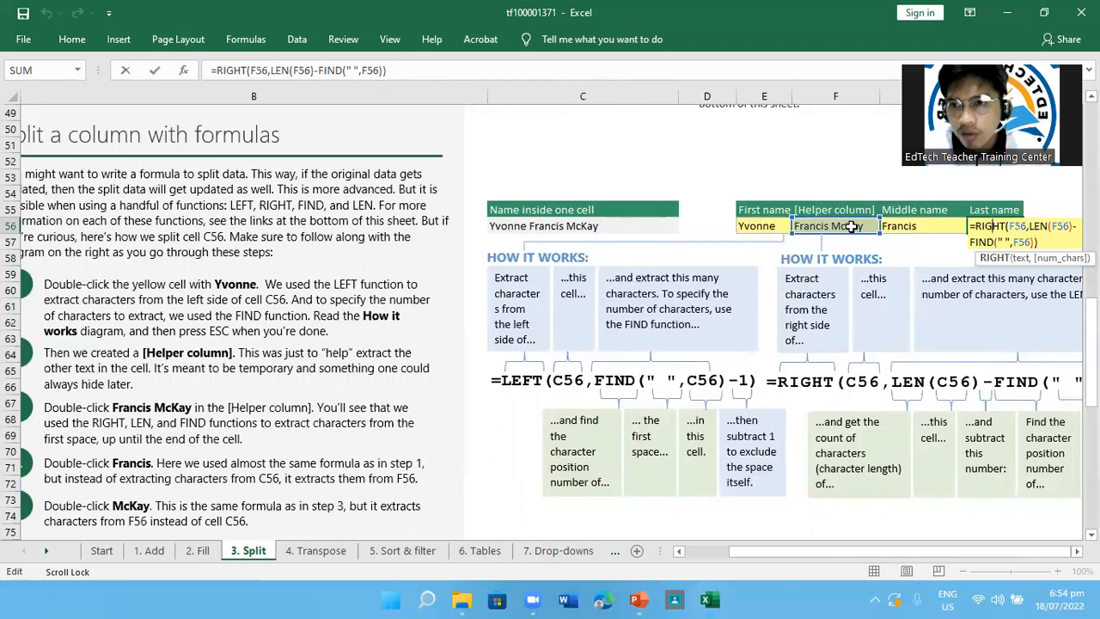
scroll(756, 395, "left", 1)
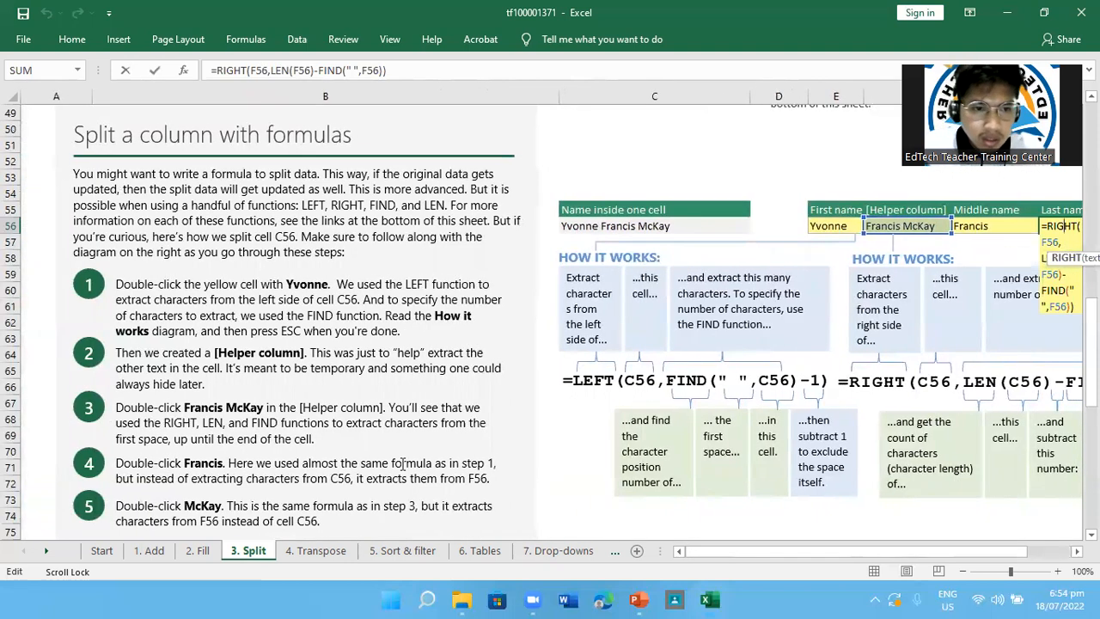
scroll(756, 395, "down", 2)
left_click(575, 439)
Return to the beginning of the Split lesson and proceed to the Transpose lesson
scroll(575, 437, "up", 18)
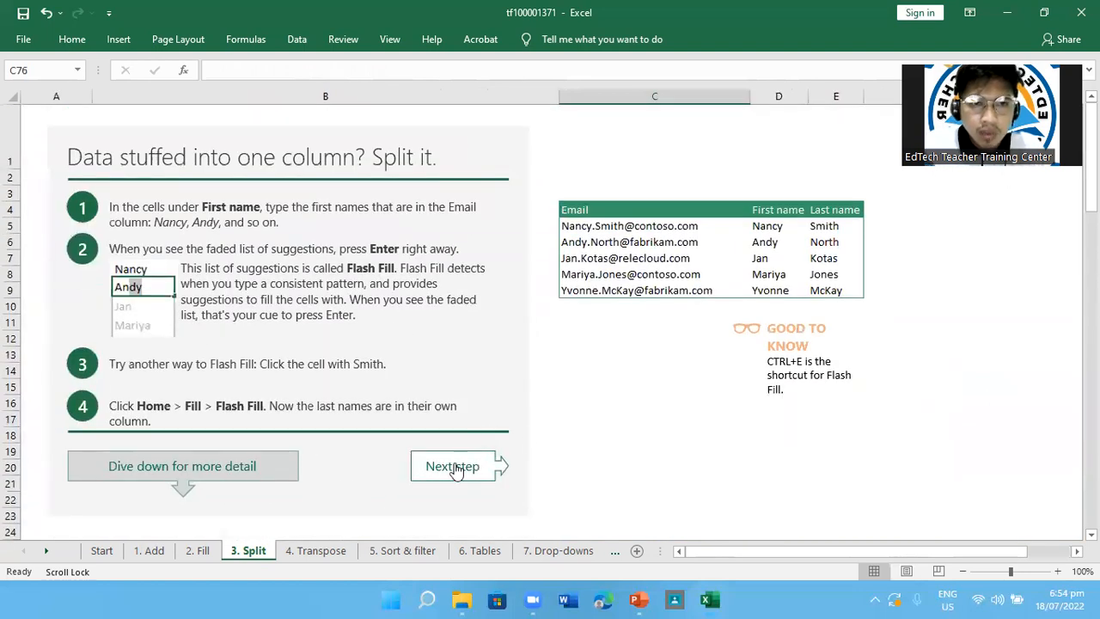
left_click(455, 469)
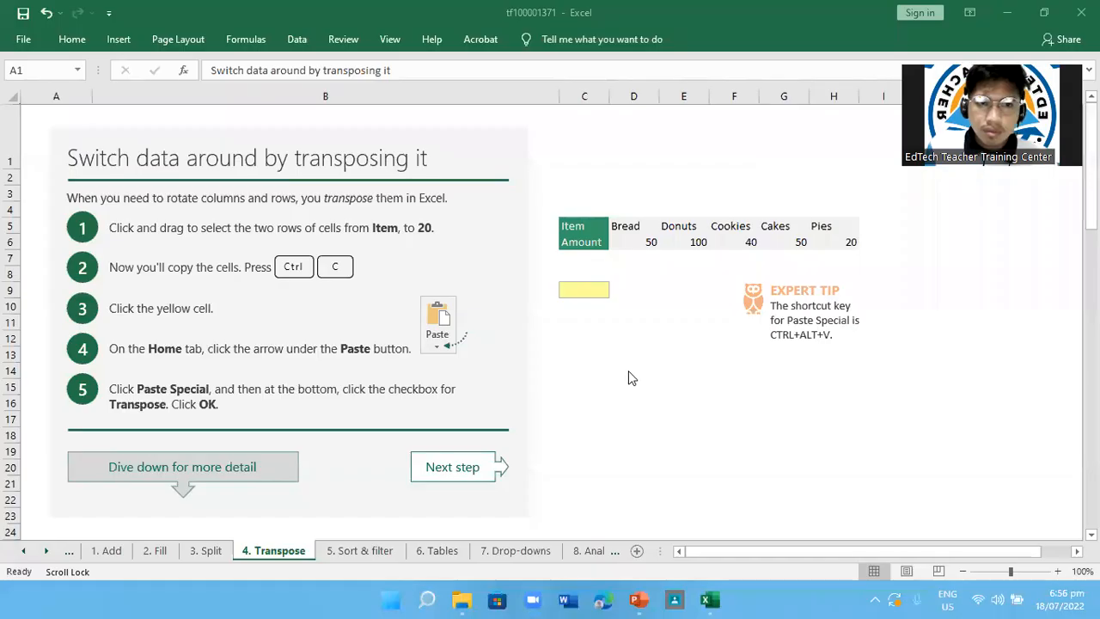
left_click(133, 233)
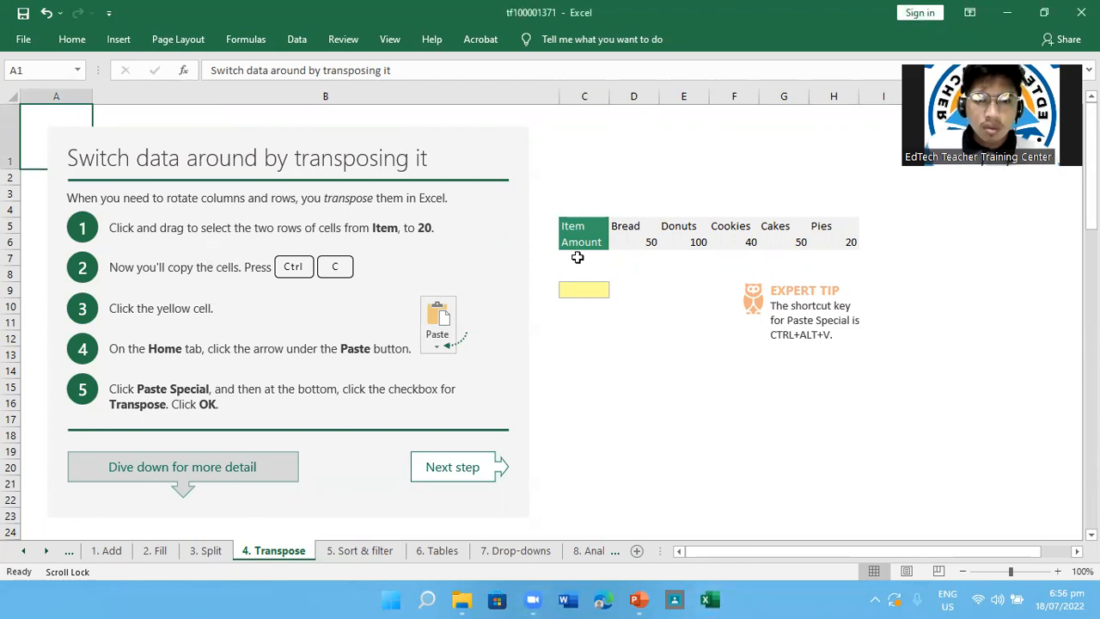
Select and copy the two rows from Item to 20, range C5:H6
left_click(584, 242)
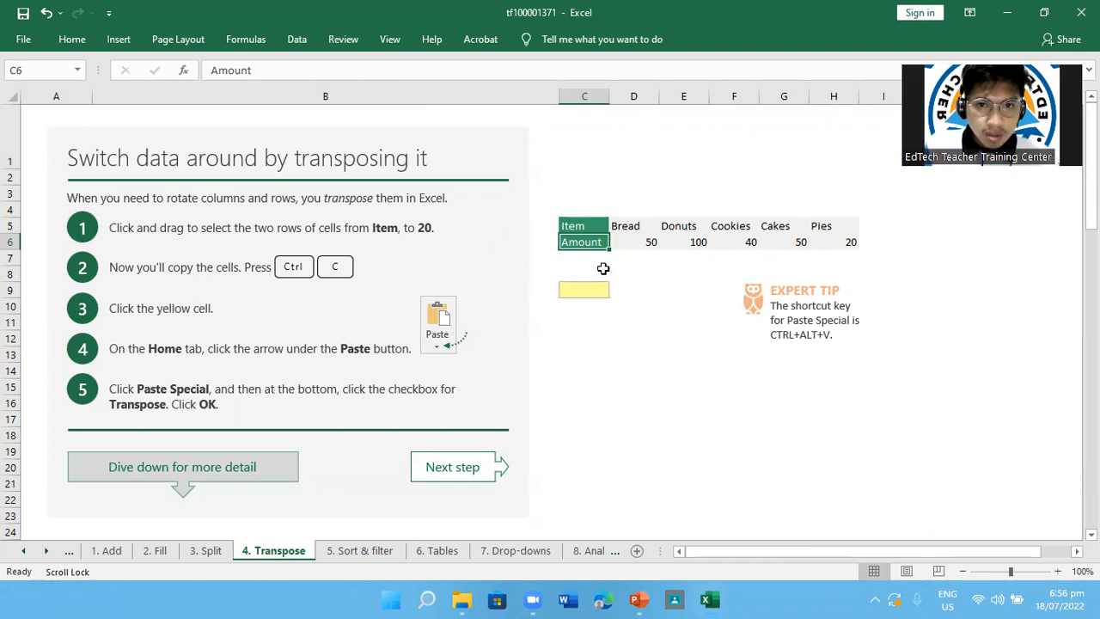
left_click(589, 227)
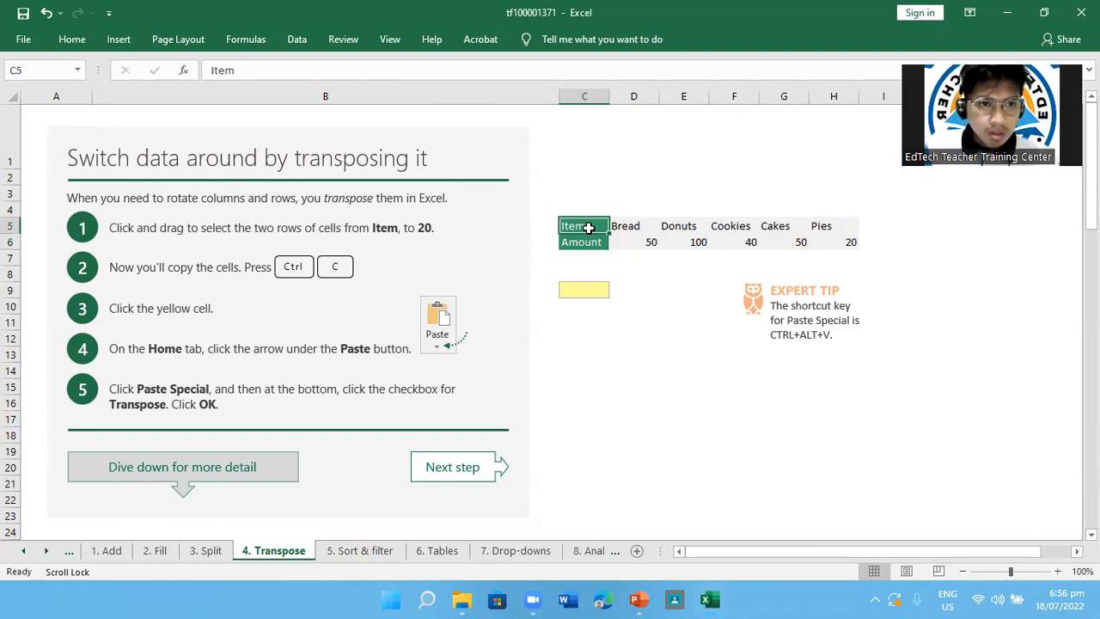
left_click_drag(589, 227, 628, 222)
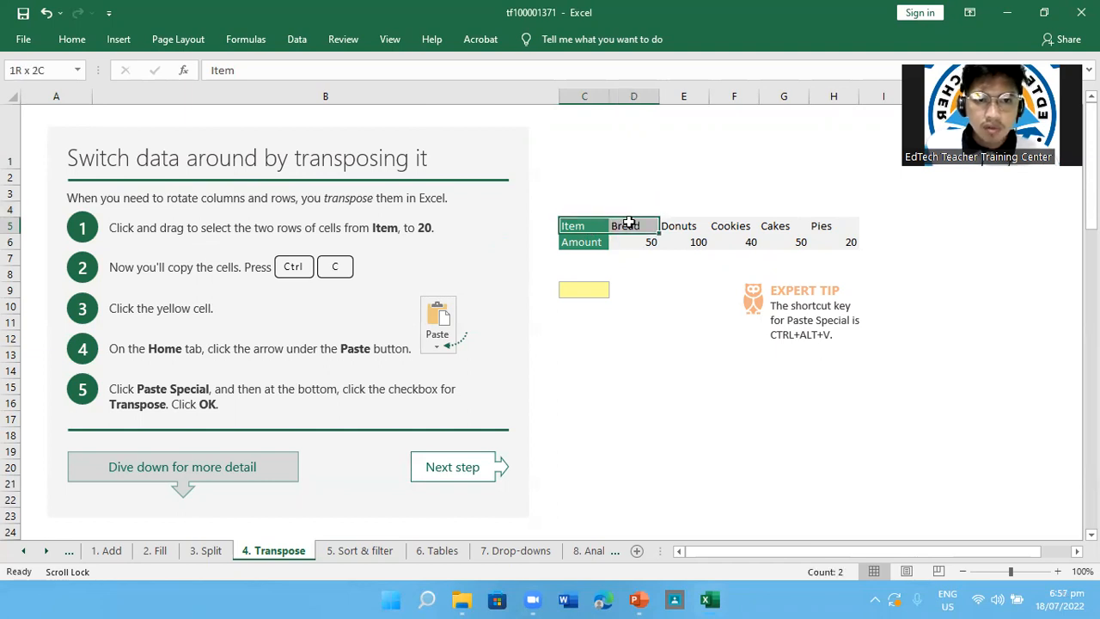
left_click_drag(629, 223, 689, 221)
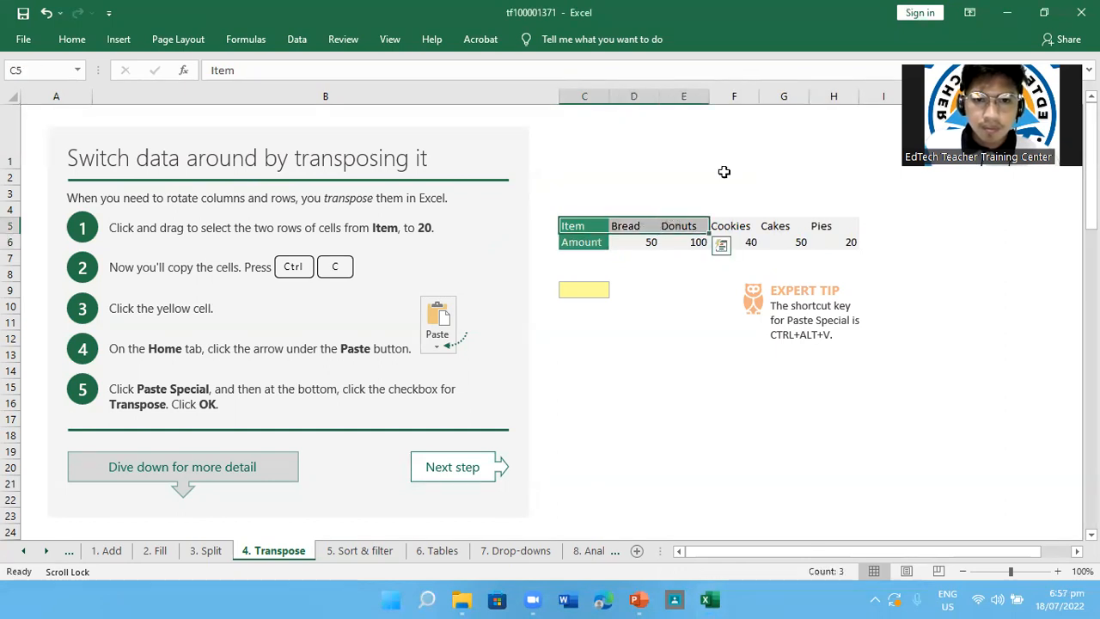
left_click(929, 6)
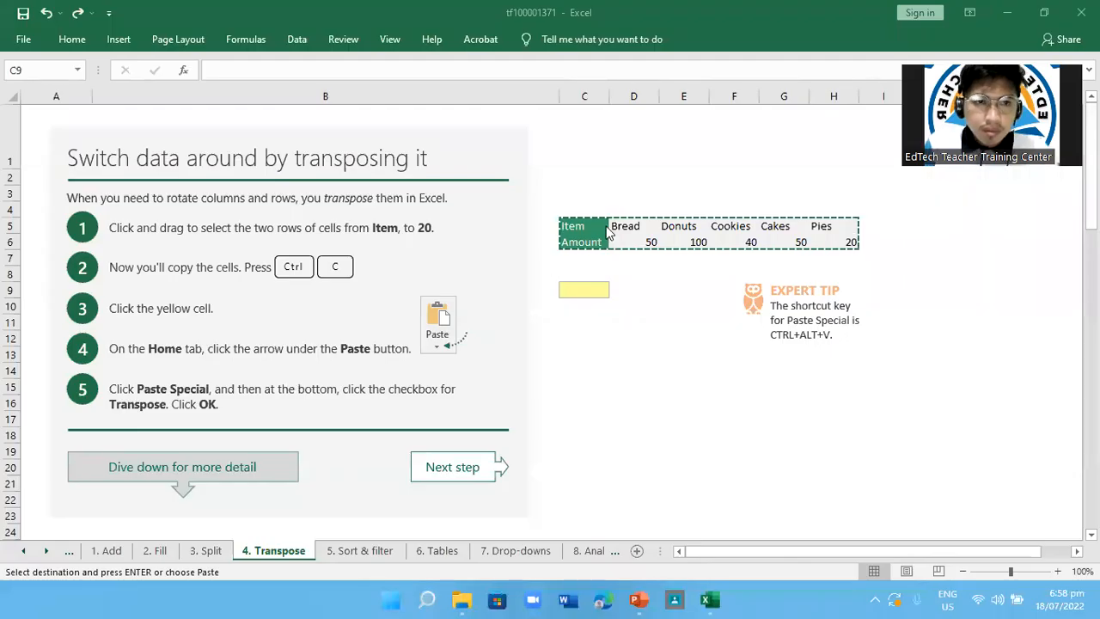
left_click(586, 226)
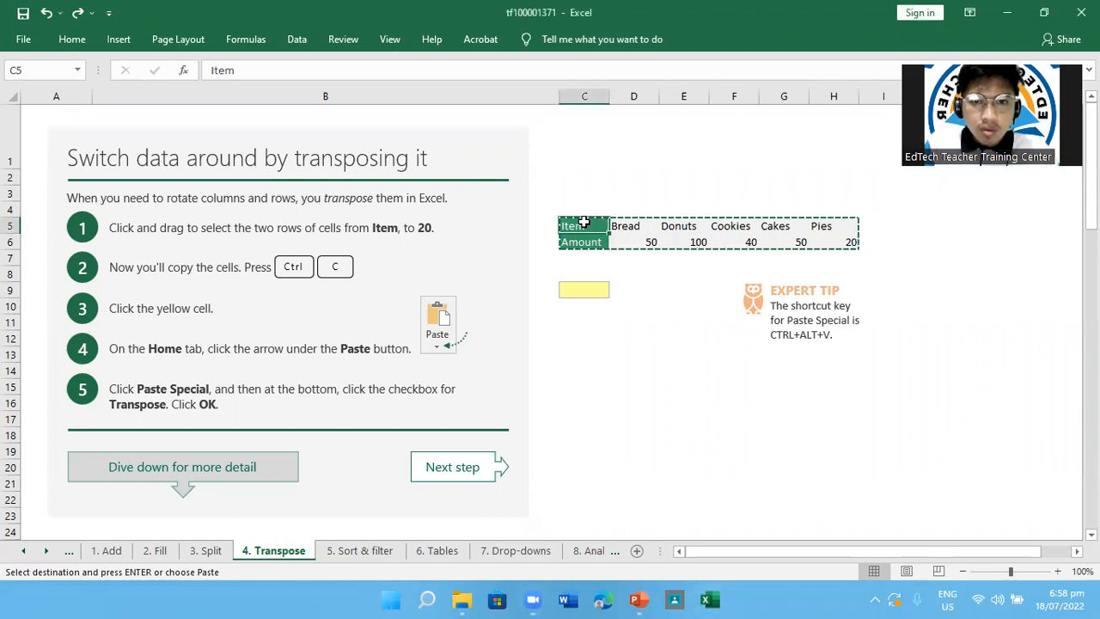
left_click_drag(584, 222, 851, 241)
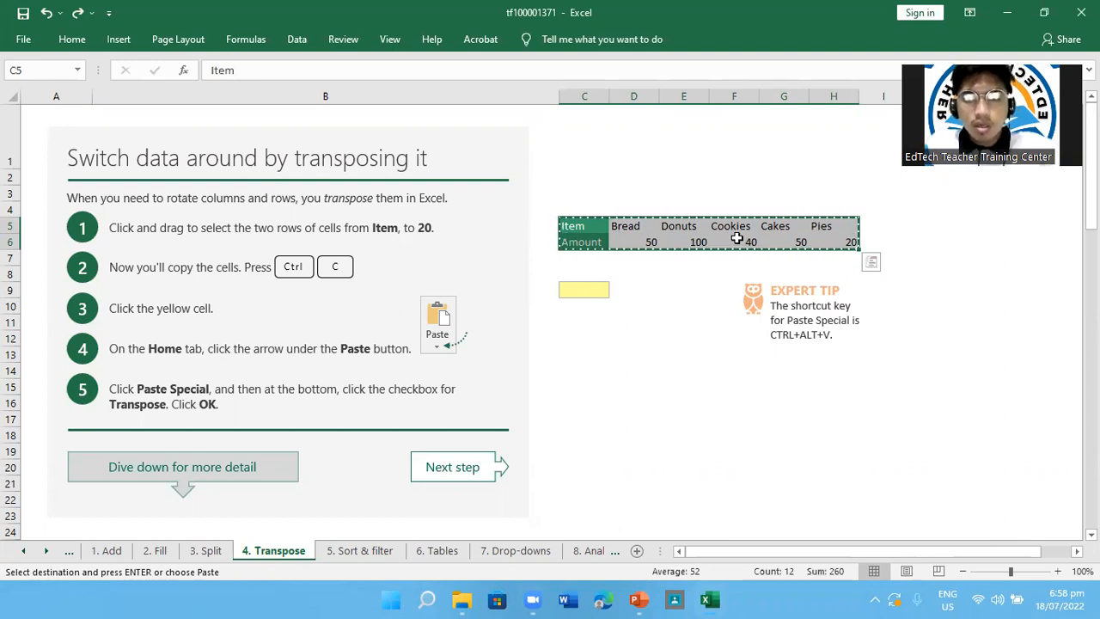
Paste the copied Item and Amount rows into the yellow cell C9 with the Transpose option
left_click(603, 292)
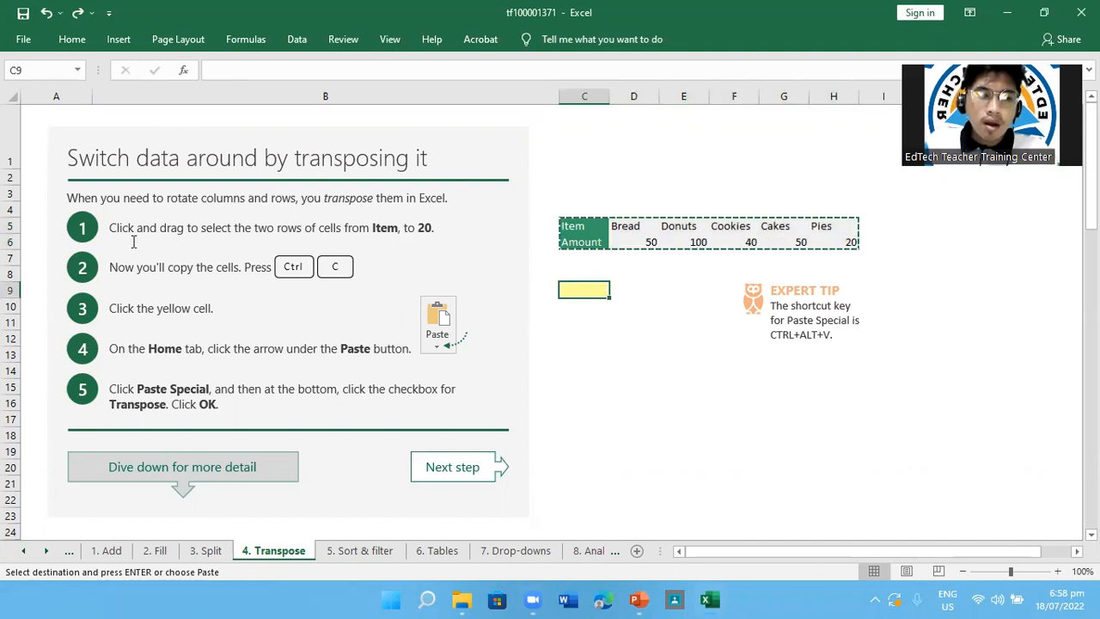
left_click(77, 43)
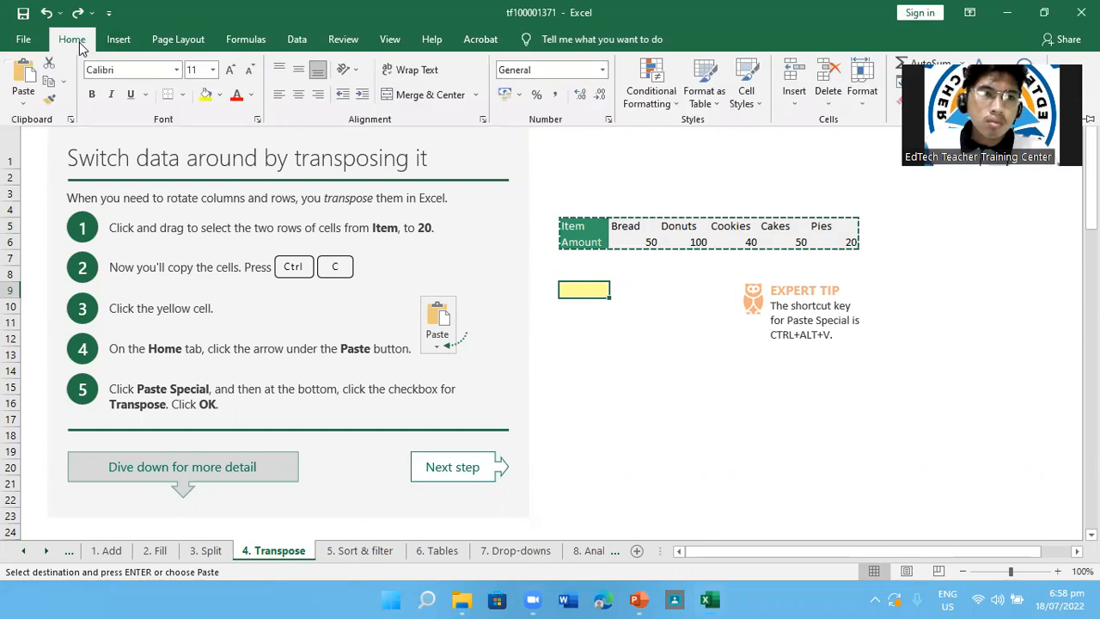
left_click(25, 104)
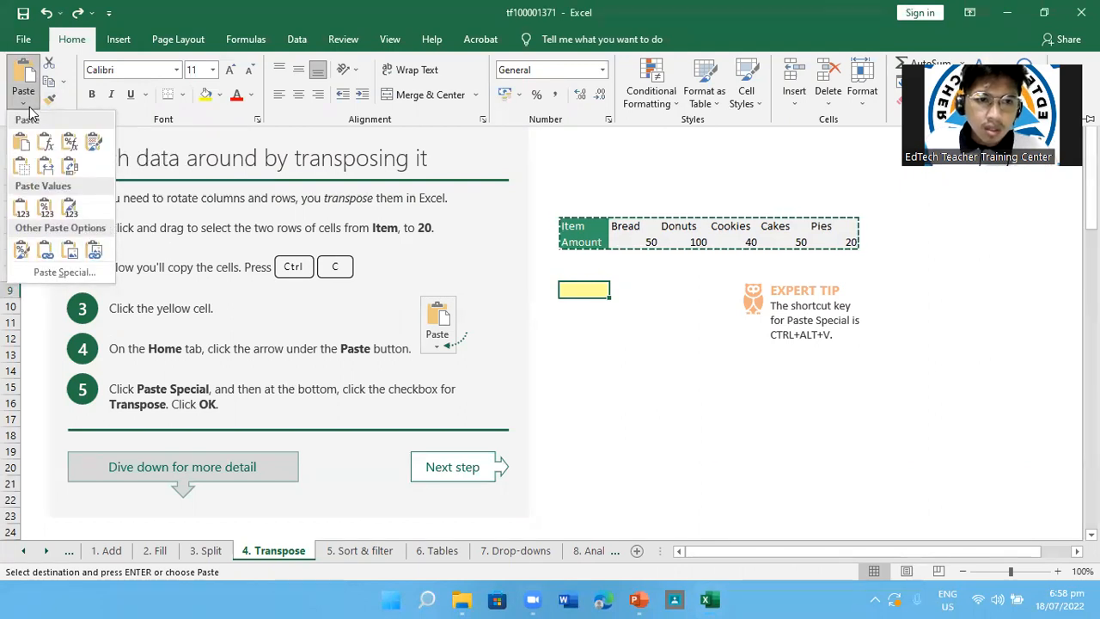
left_click(72, 171)
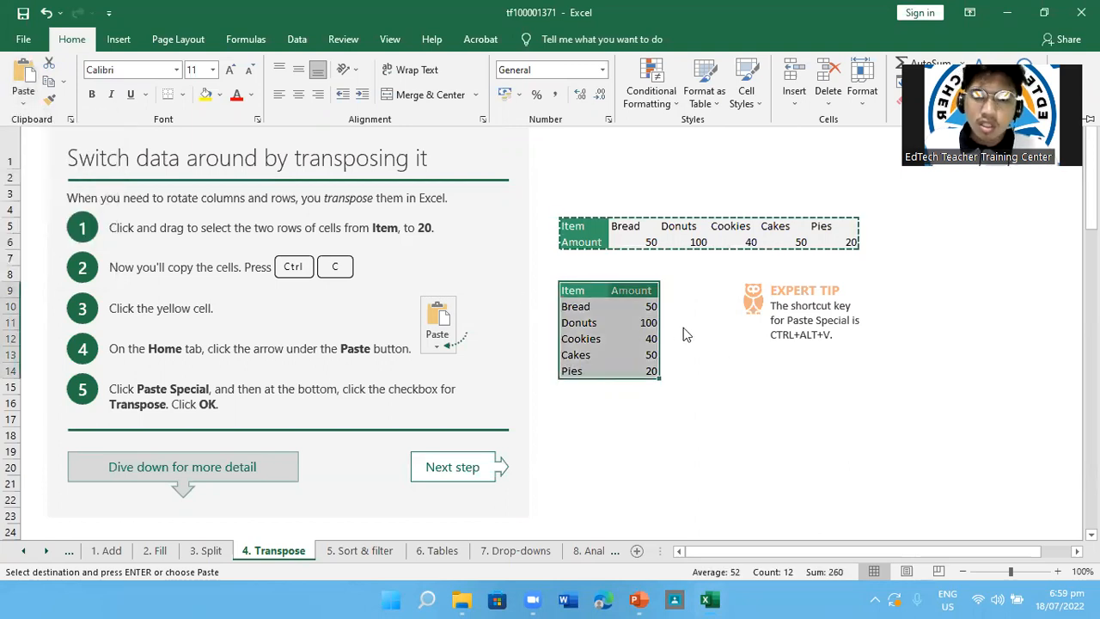
Compare the original rows in C5:H6 with the transposed table in C9:D14
left_click_drag(571, 230, 842, 241)
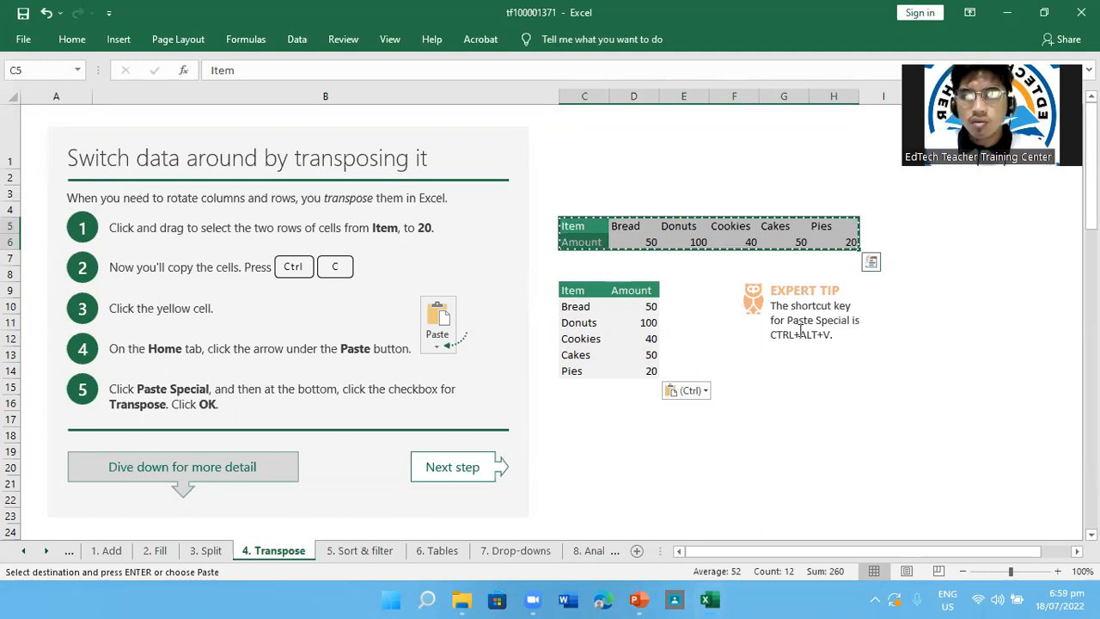
left_click_drag(572, 290, 636, 375)
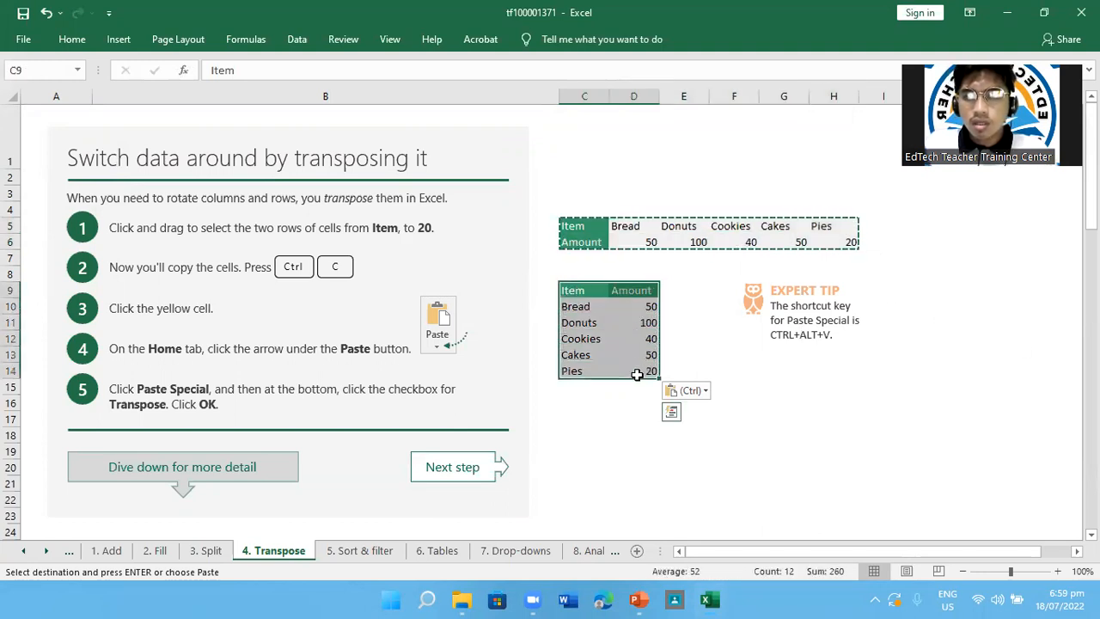
left_click(761, 466)
left_click_drag(574, 227, 846, 241)
left_click(633, 417)
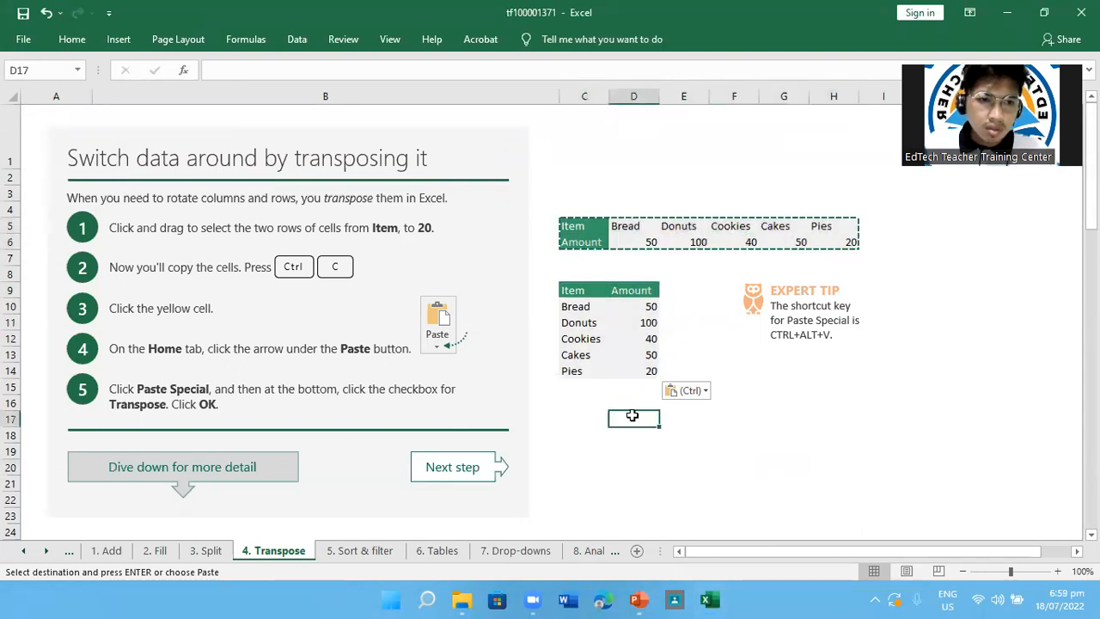
Study the Transpose with a formula section, matching the 6-column, 2-row data with the yellow 2-column, 6-row block C40:D45
scroll(632, 415, "down", 8)
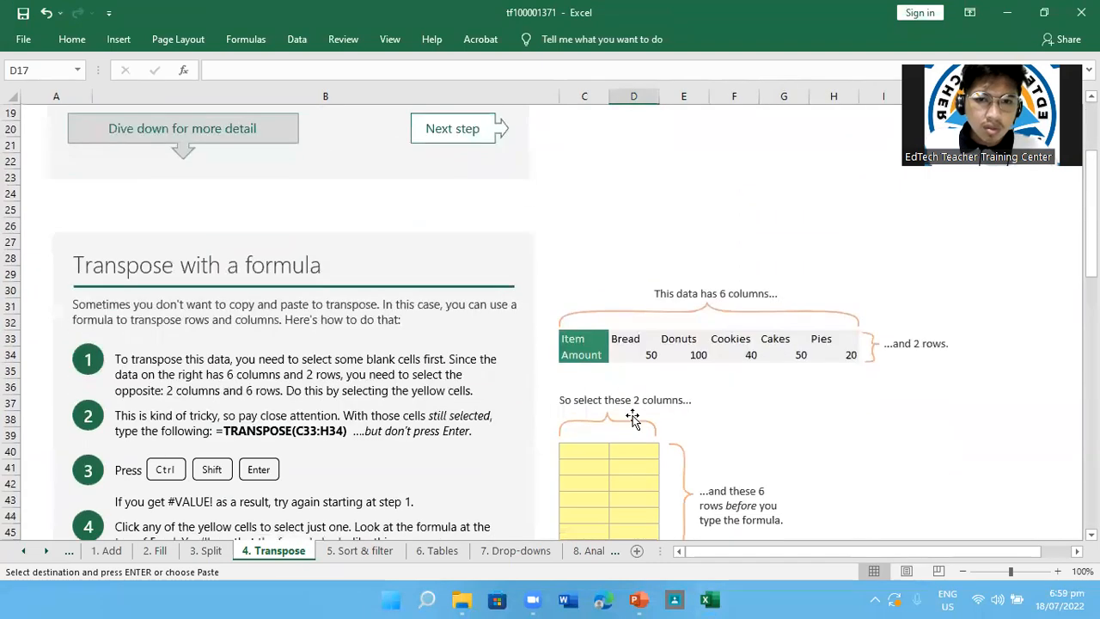
scroll(631, 415, "up", 8)
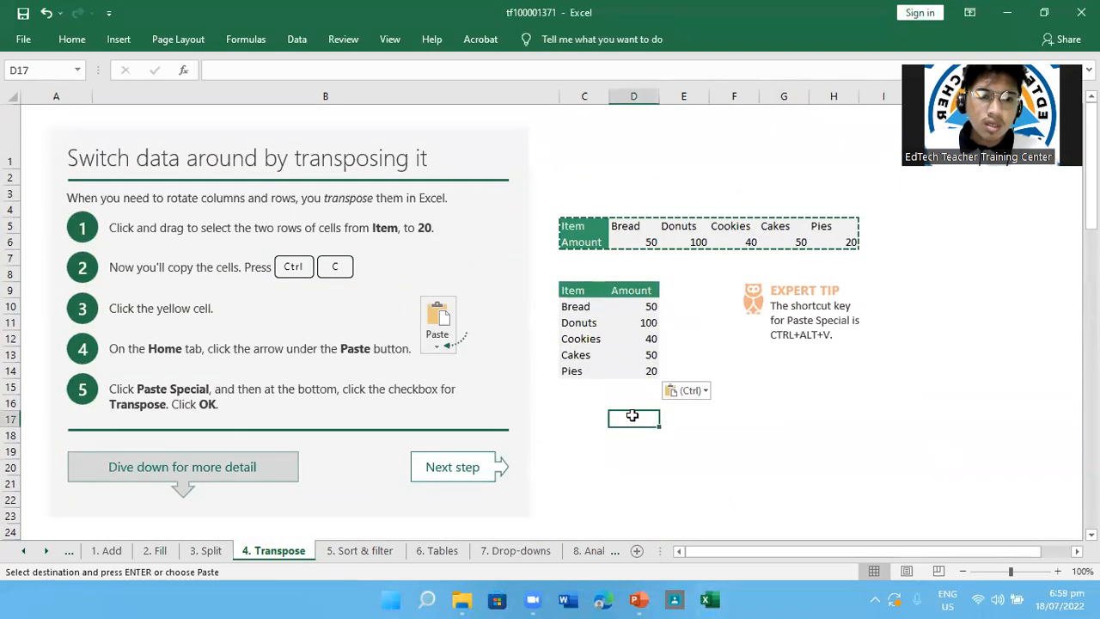
scroll(632, 415, "down", 9)
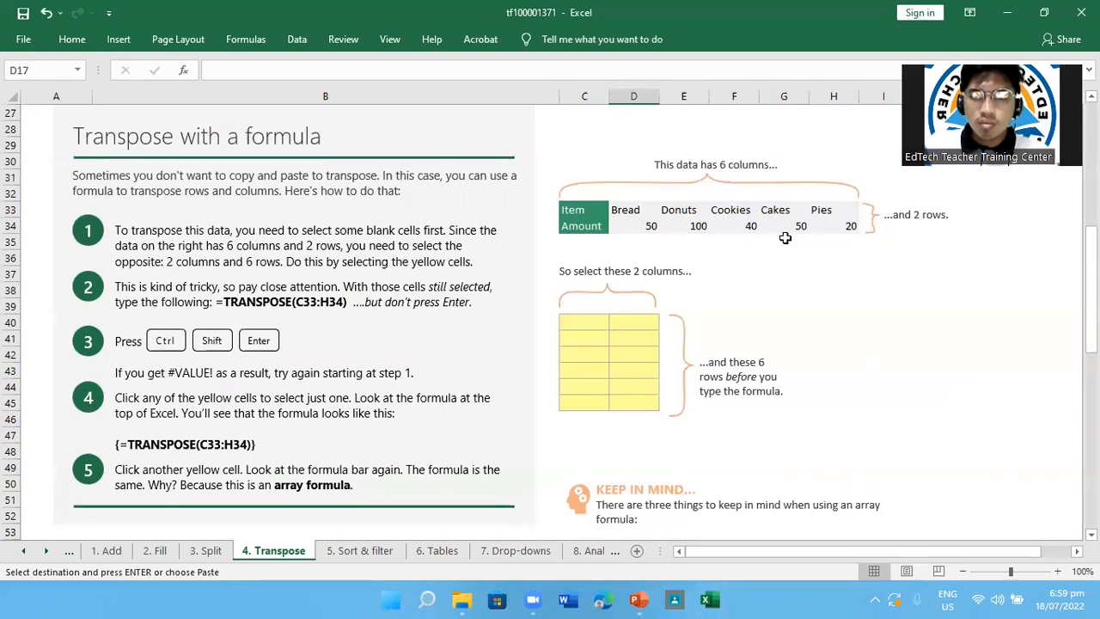
left_click(590, 324)
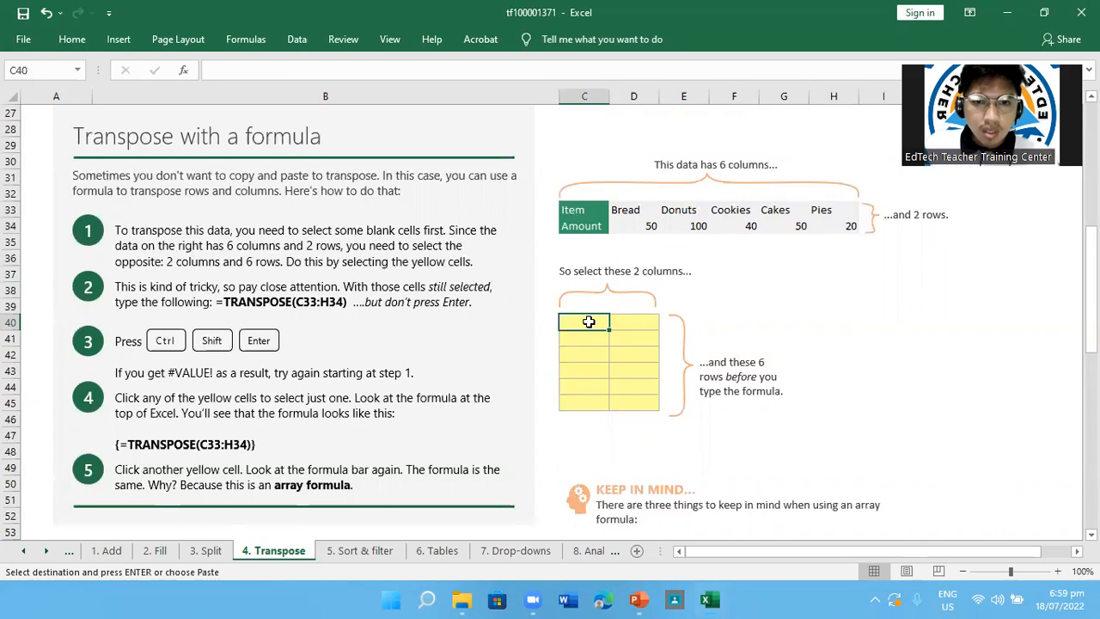
left_click_drag(589, 321, 583, 400)
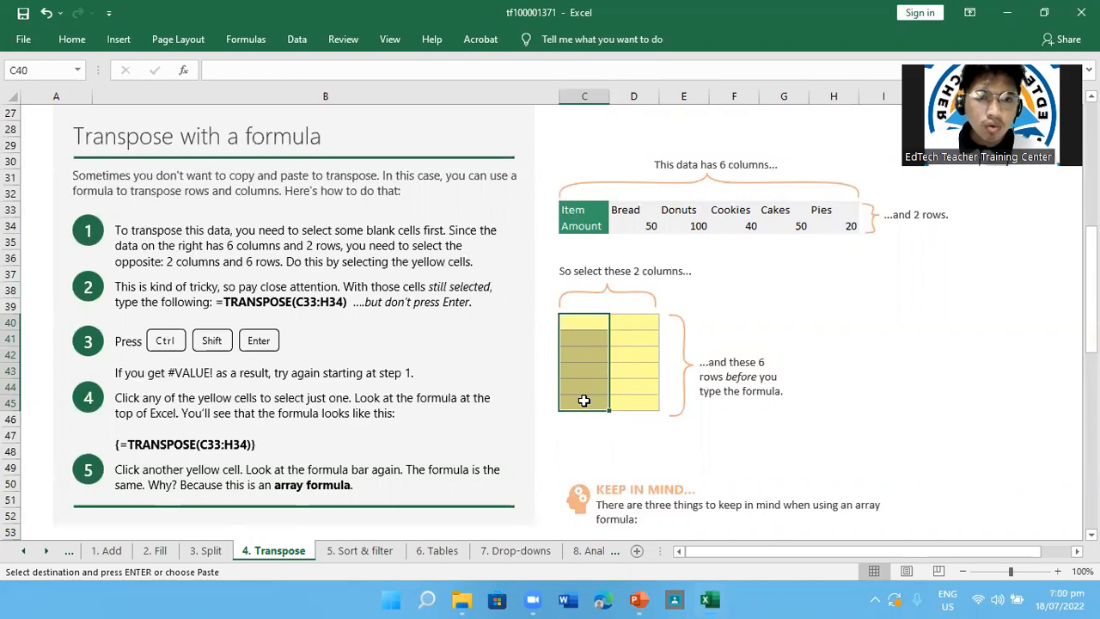
left_click(583, 401)
left_click_drag(592, 319, 644, 405)
left_click(866, 322)
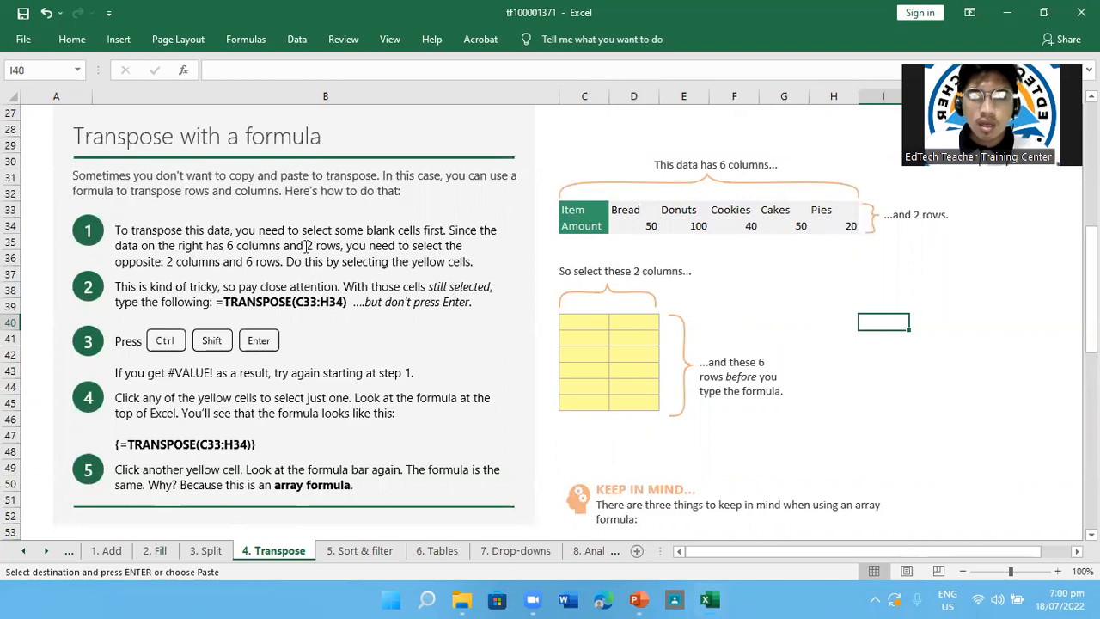
left_click_drag(586, 320, 622, 404)
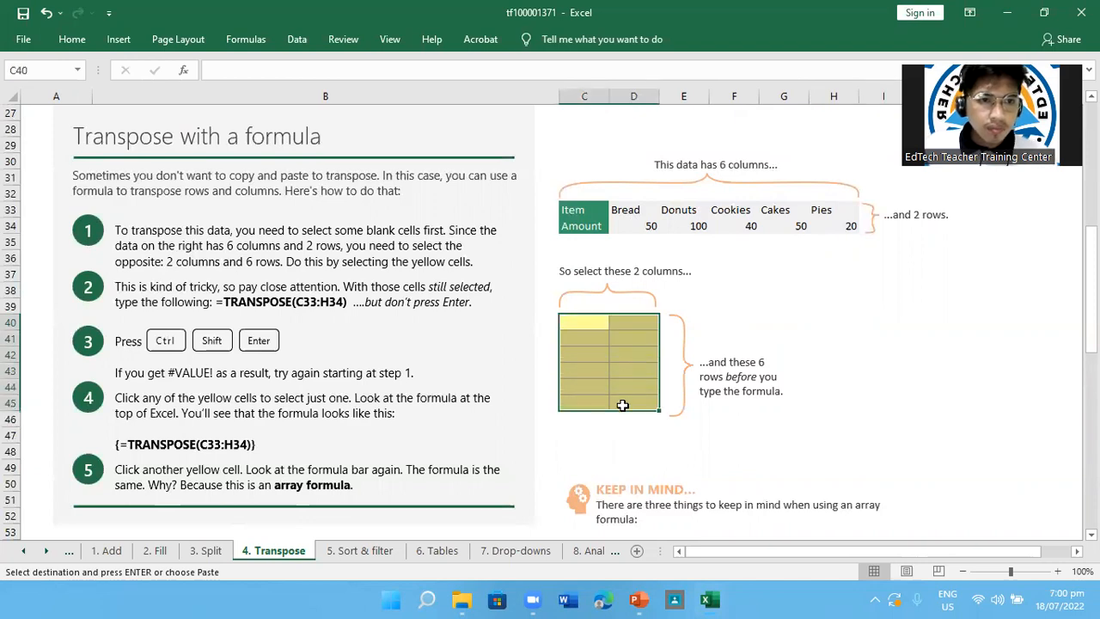
left_click(593, 321)
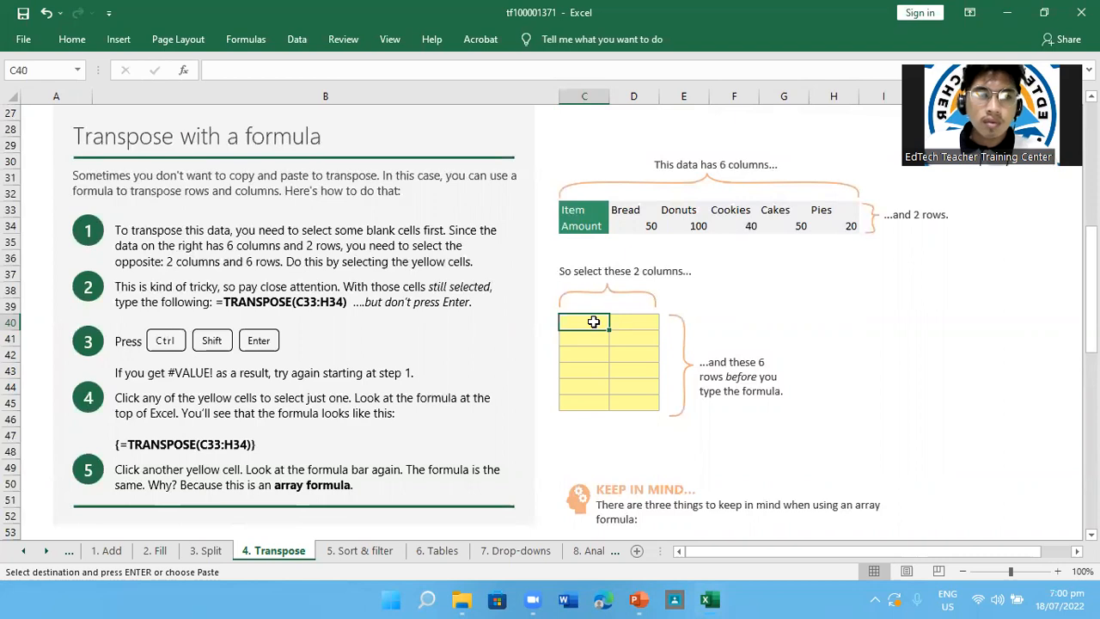
Select the yellow cells C40:D45 and try to enter the TRANSPOSE function, committing the partial formula =TRA in C40
left_click_drag(593, 321, 635, 407)
type("=")
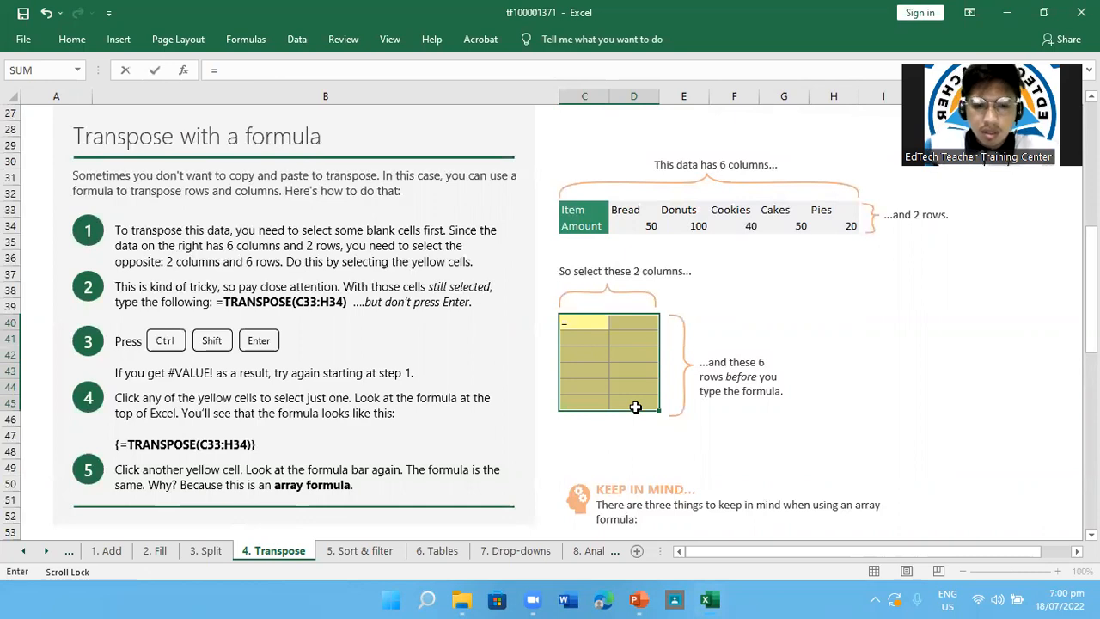
type("TRA")
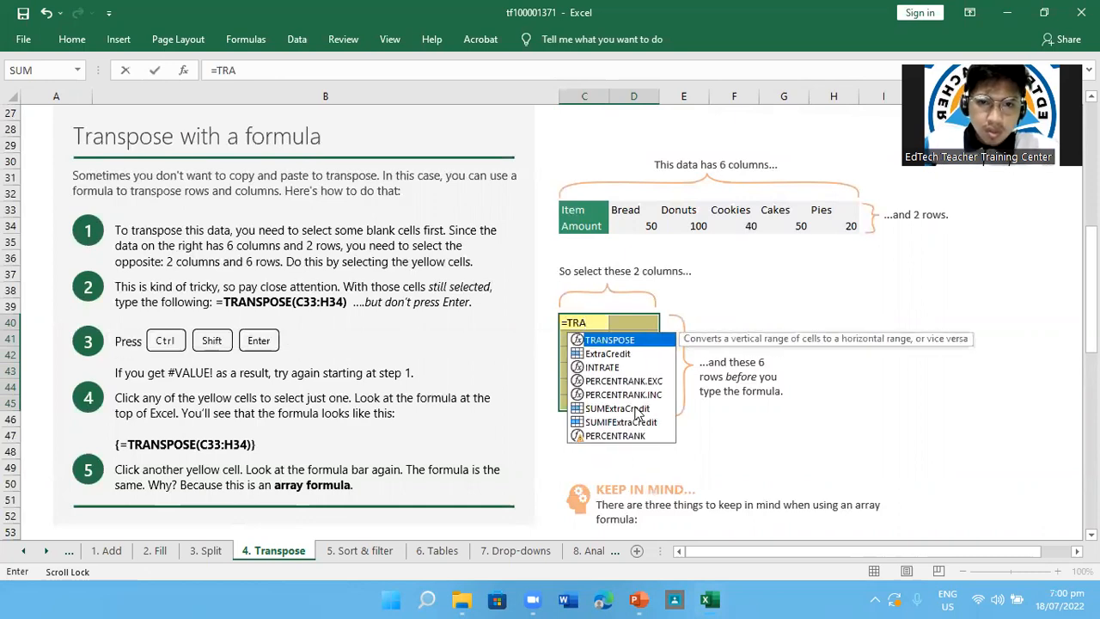
key("Return")
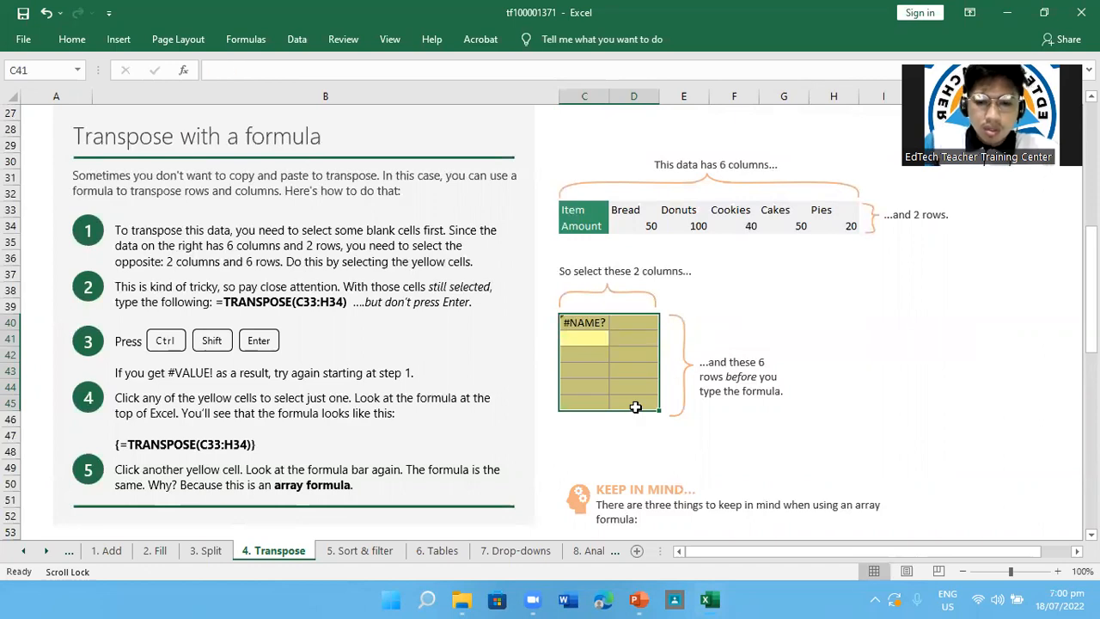
type("=")
key("BackSpace")
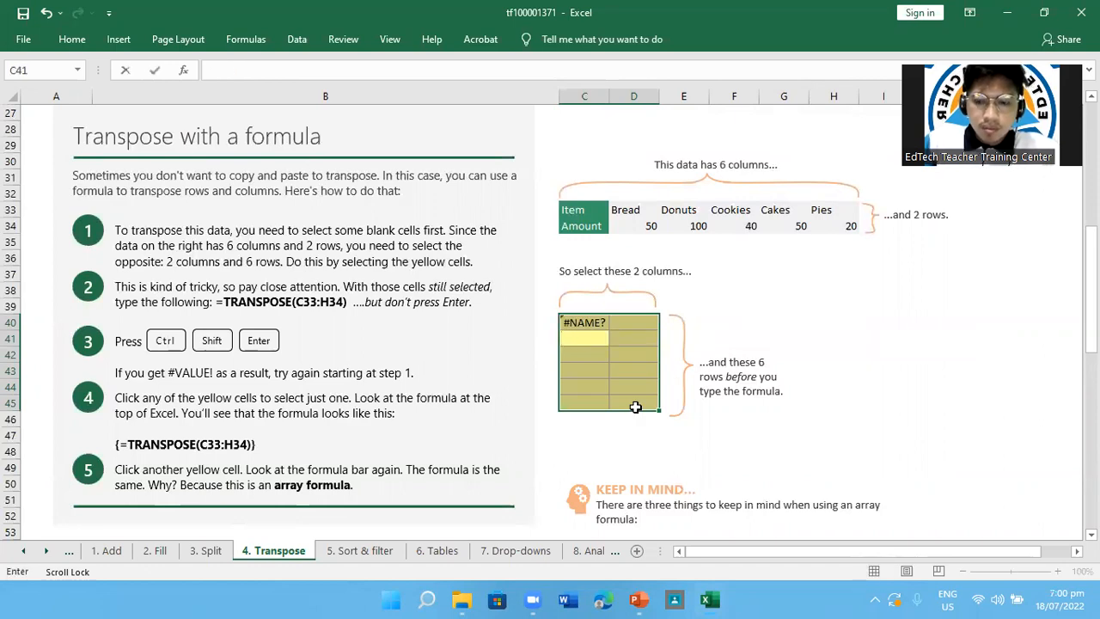
key("Up")
Try to enter the formula =TRANSPOSE(C33:H34) in the single yellow cell C40
left_click(587, 335)
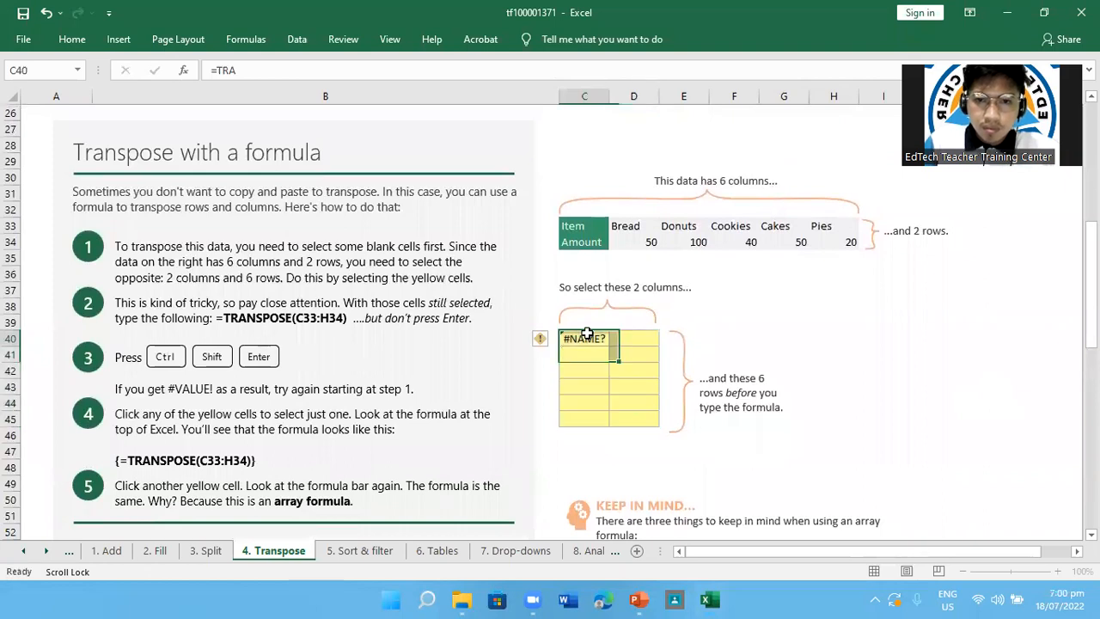
type("=TRA")
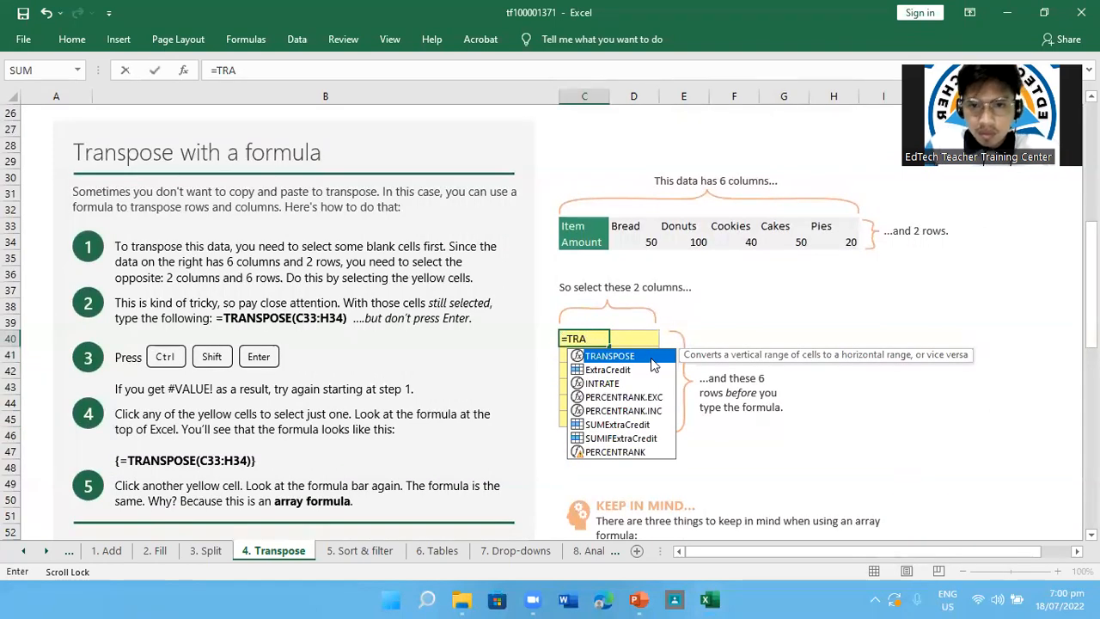
type("NSPOSE")
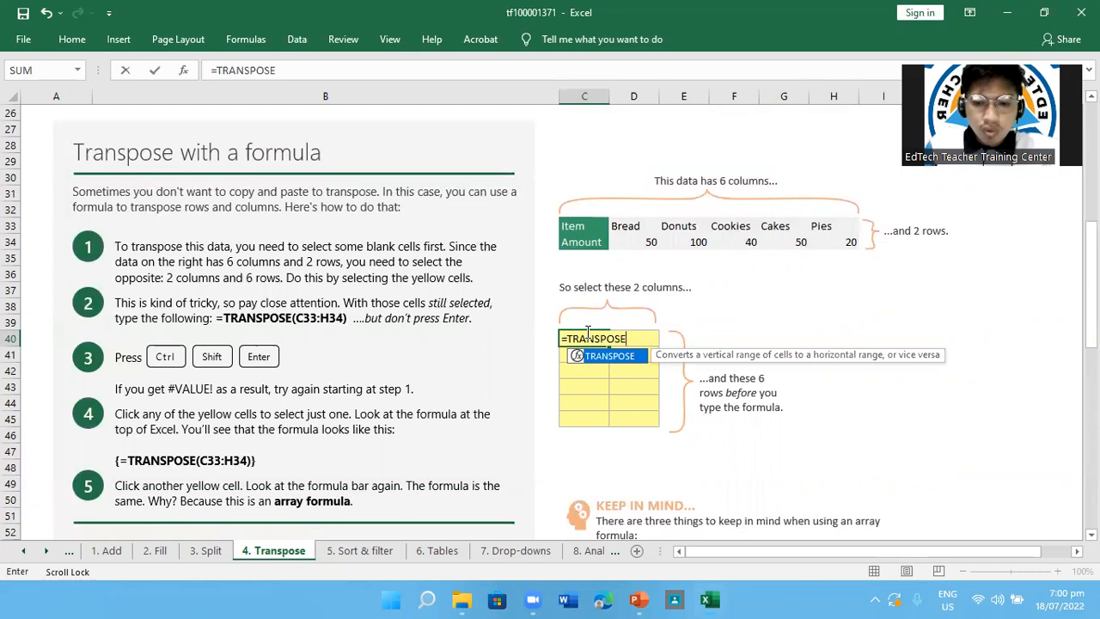
type("(C")
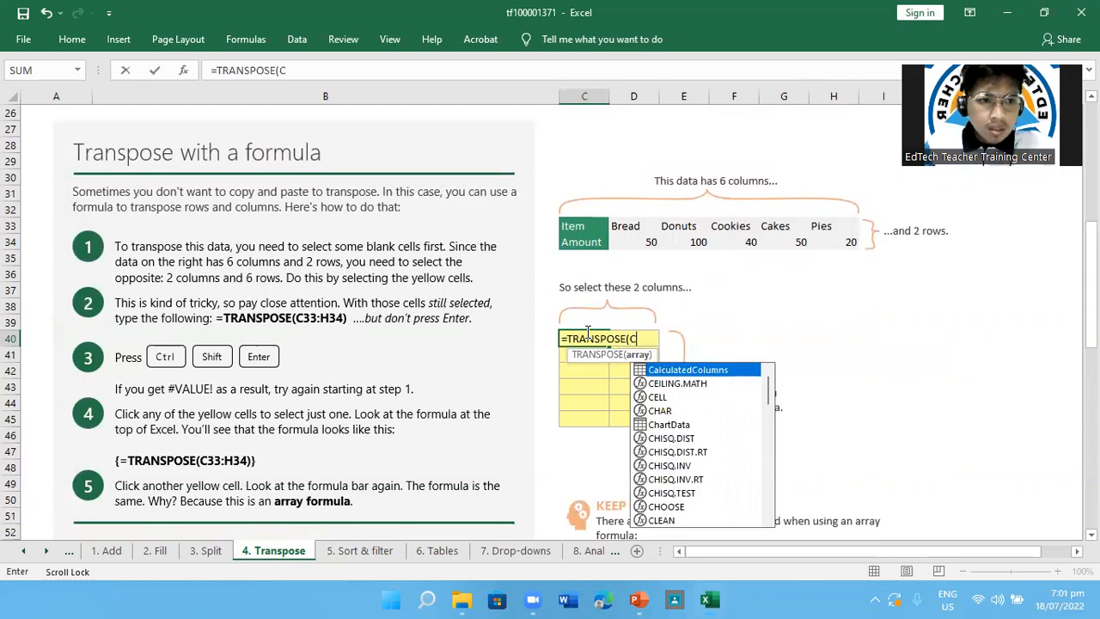
type("33")
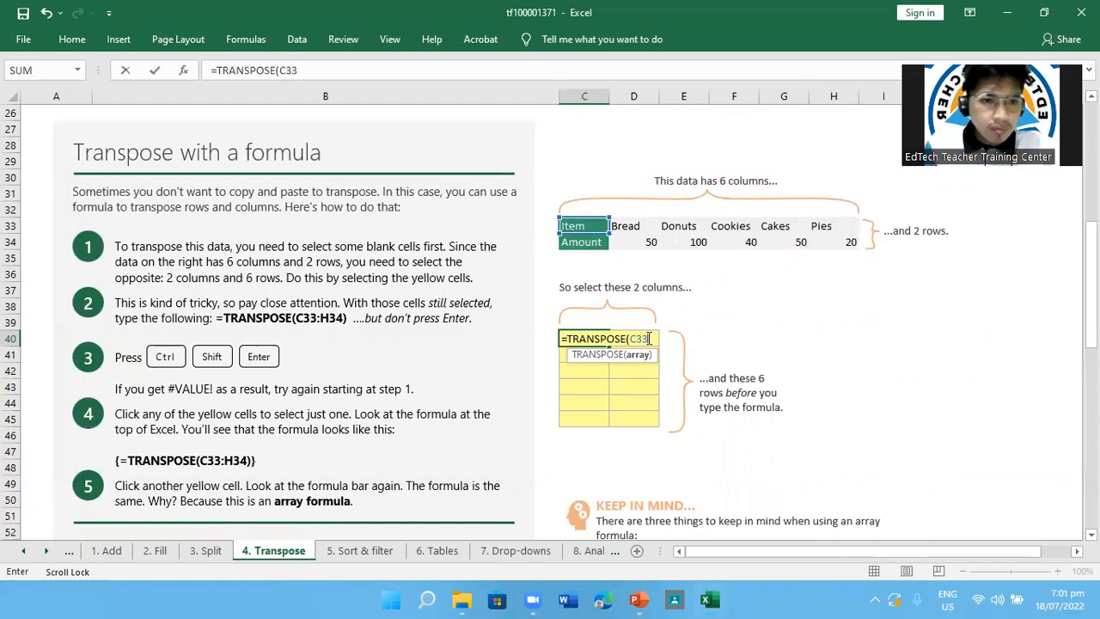
type(":")
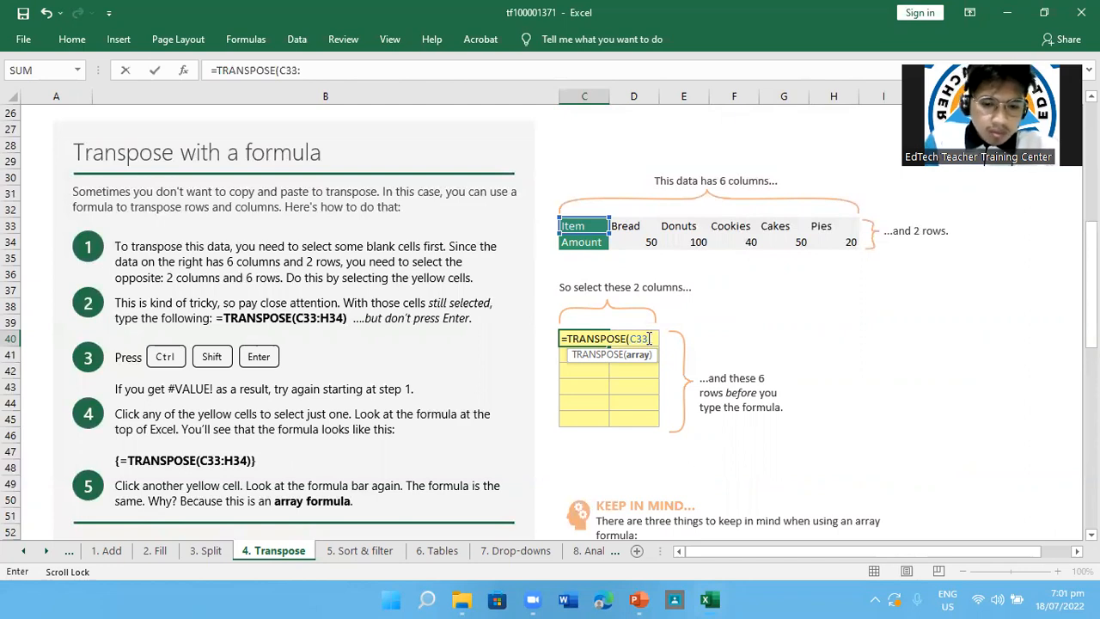
type("H34")
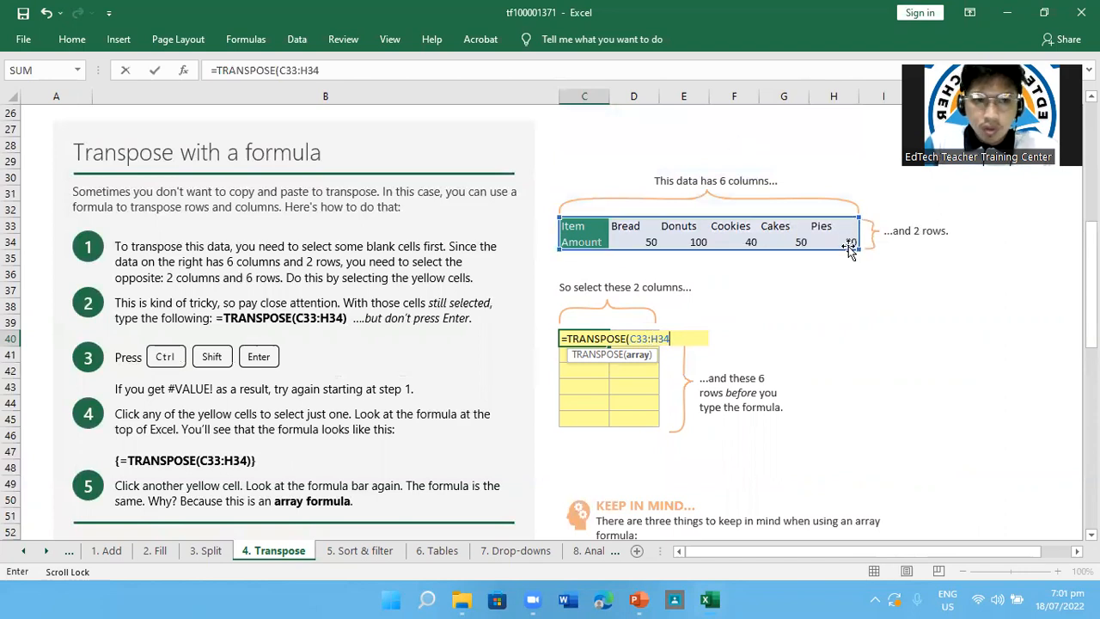
left_click(743, 452)
type(")")
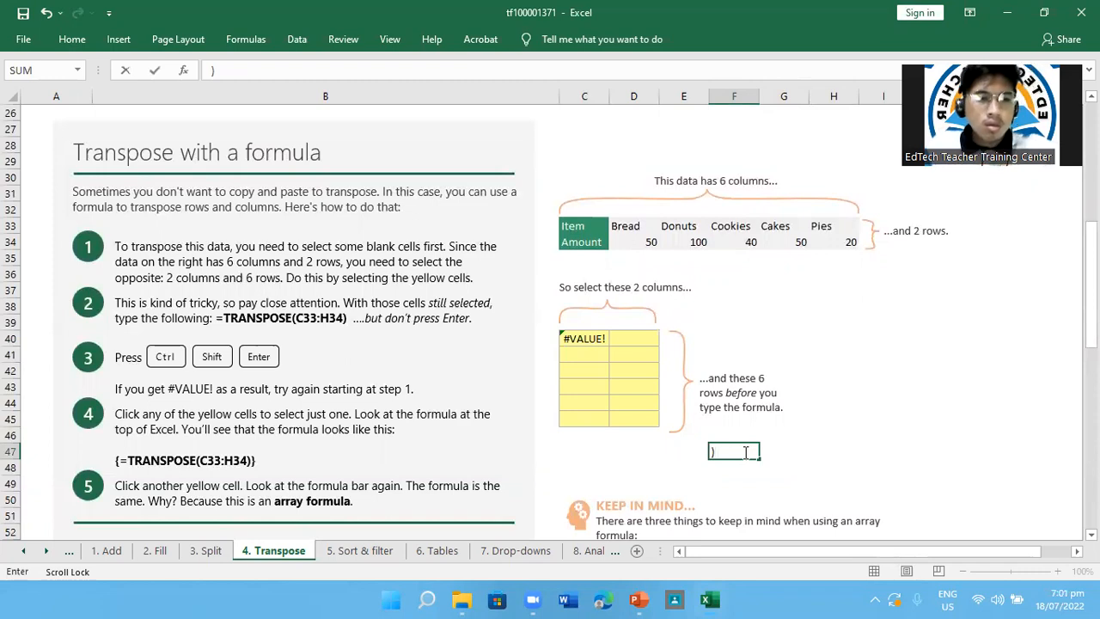
Fill the yellow block C40:D45 with the array formula =(TRANSPOSE(C33:H34)), accepting the suggested parenthesis correction
left_click_drag(587, 335, 627, 419)
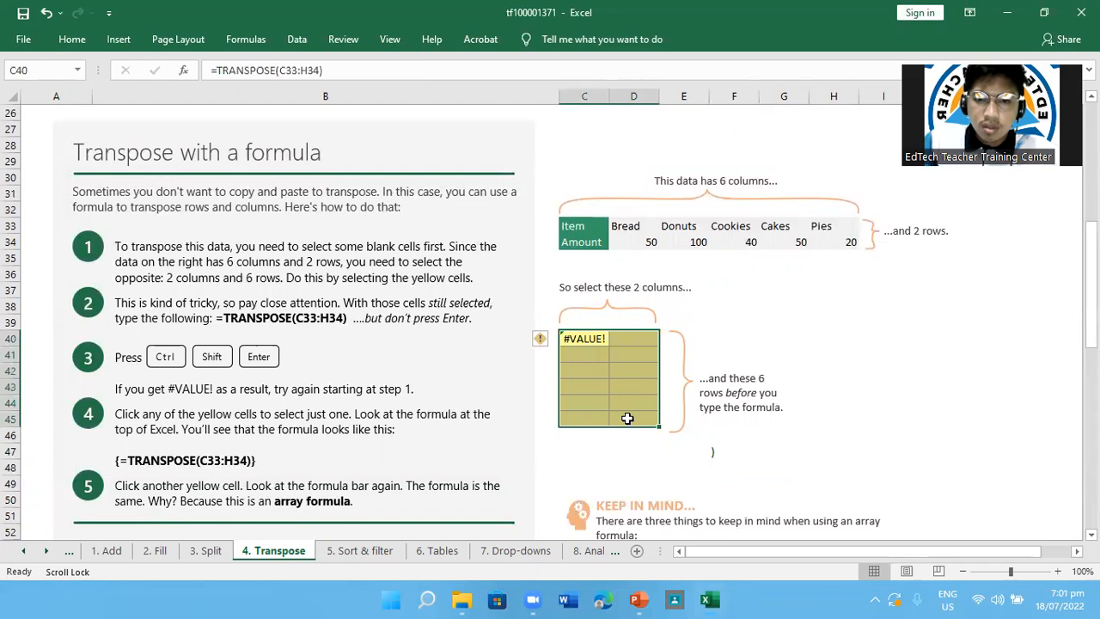
type("=(")
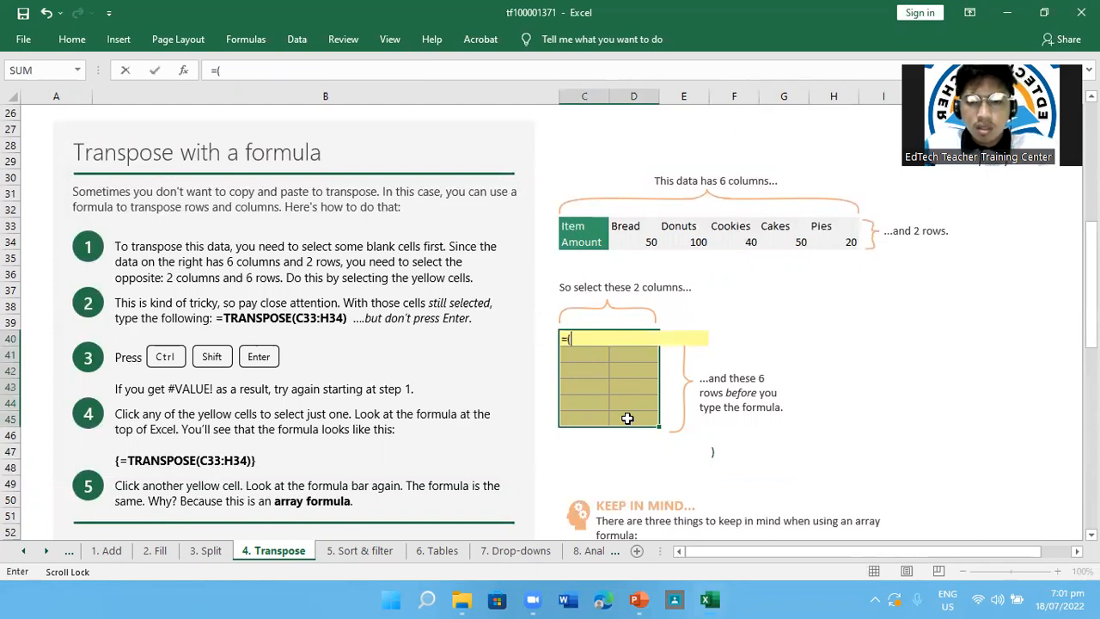
type("TRANSPOSE")
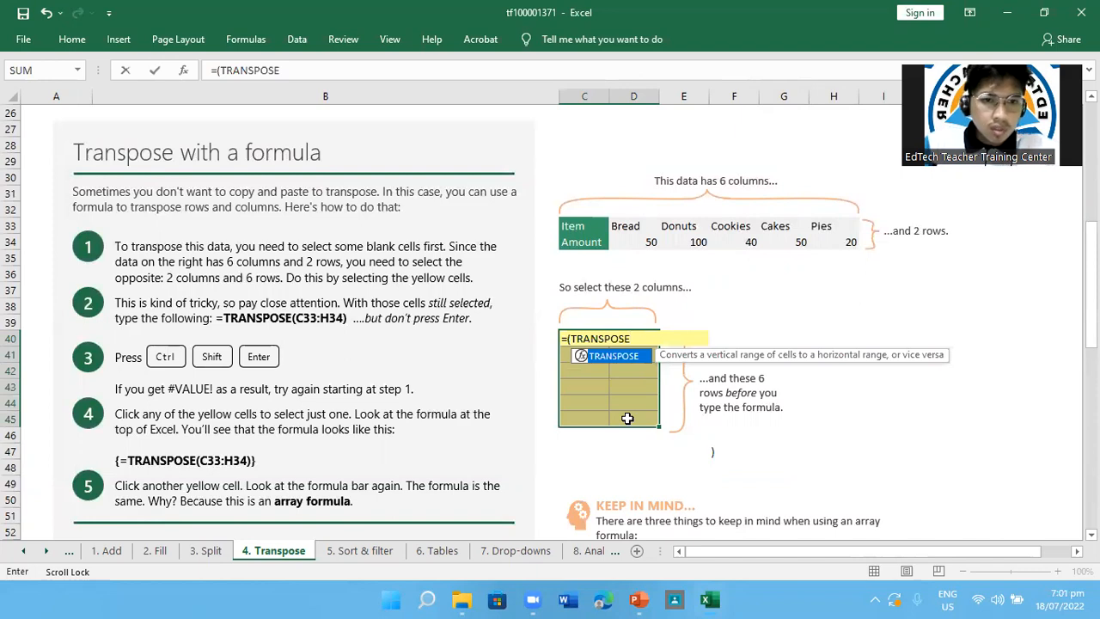
type("(")
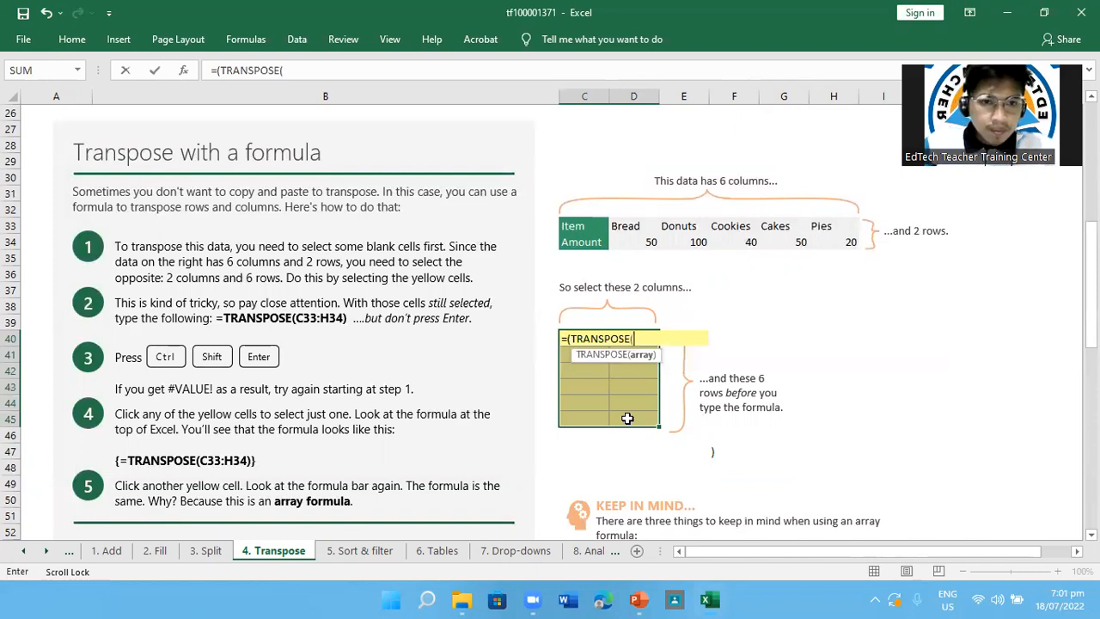
type("C33:")
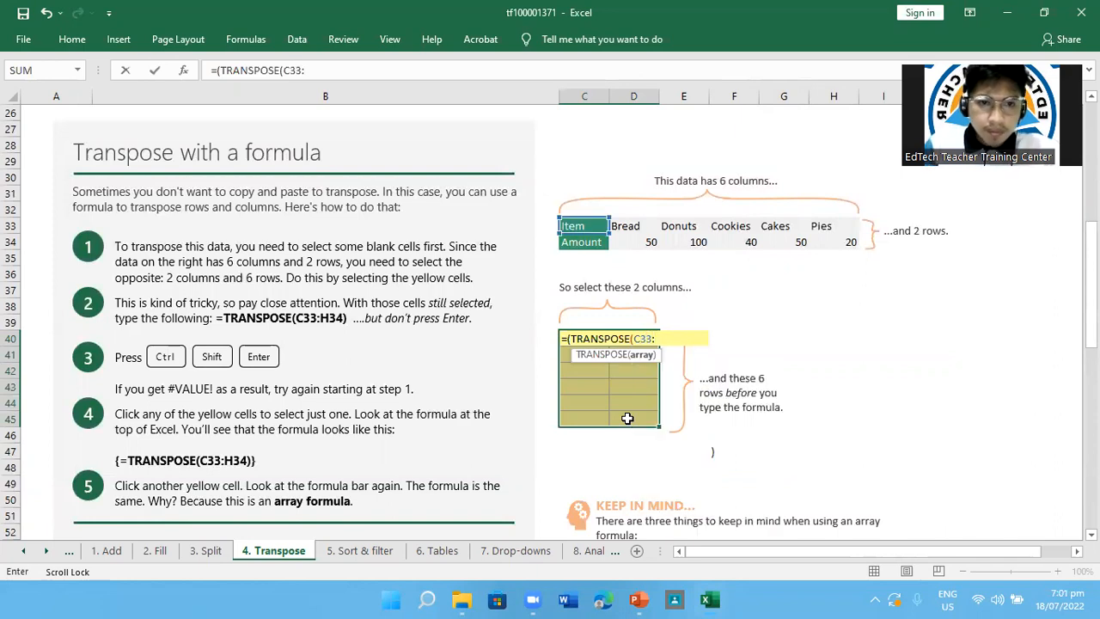
type("C")
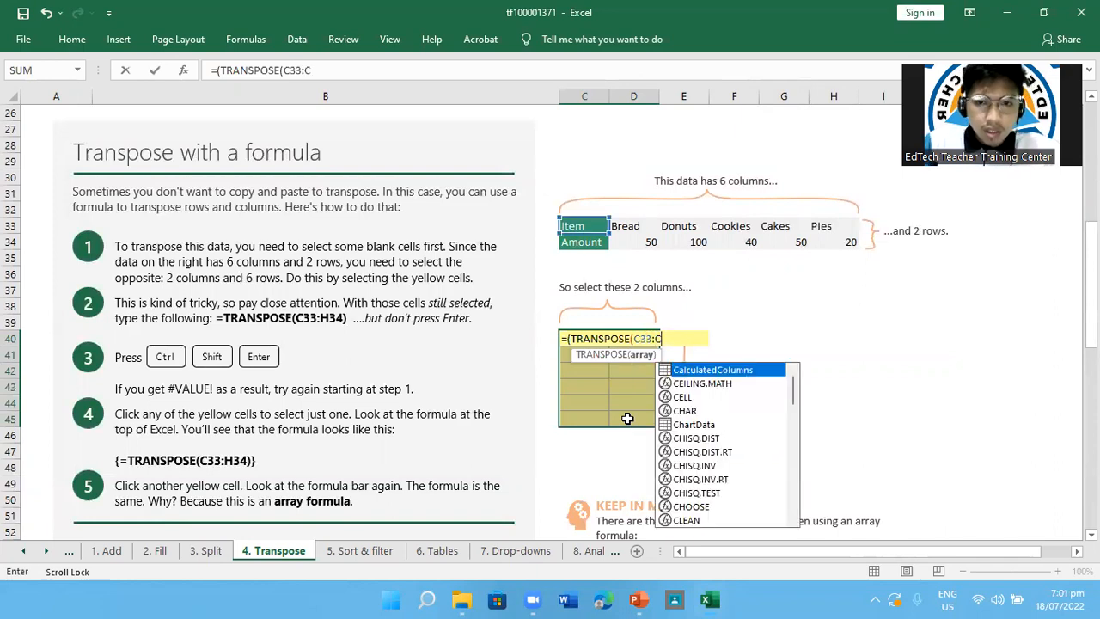
key("BackSpace")
type("H")
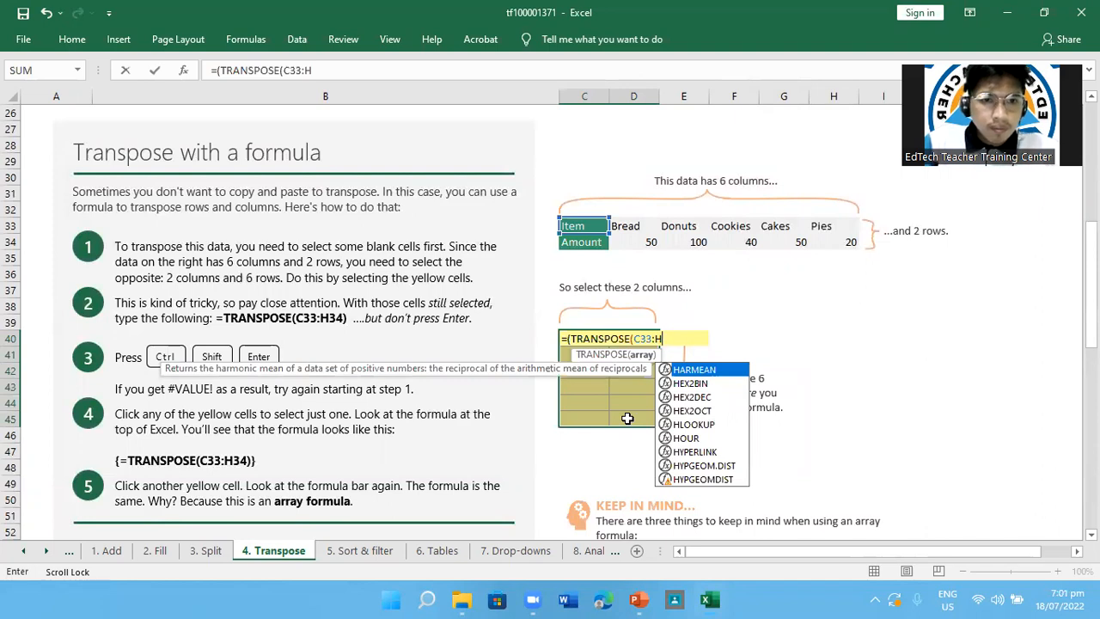
type("34")
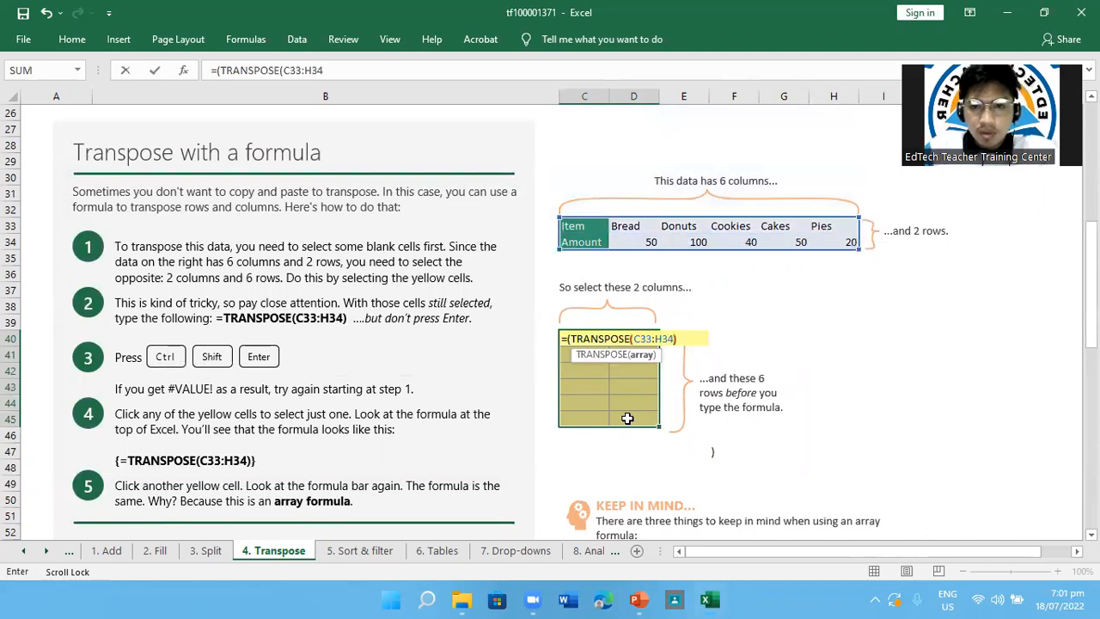
type(")")
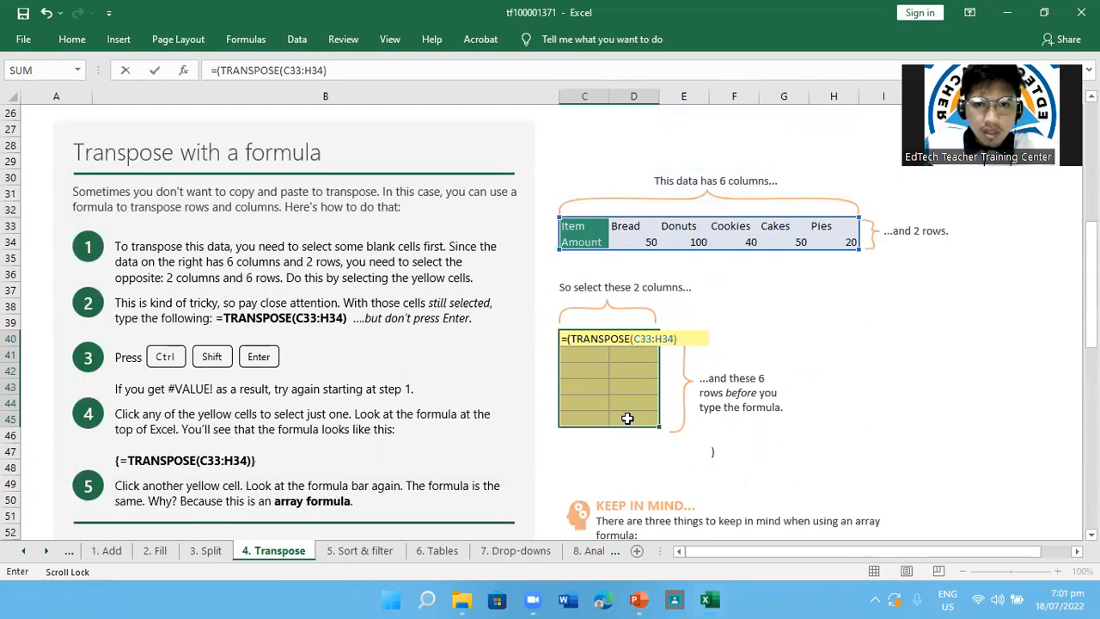
key("ctrl+shift+Return")
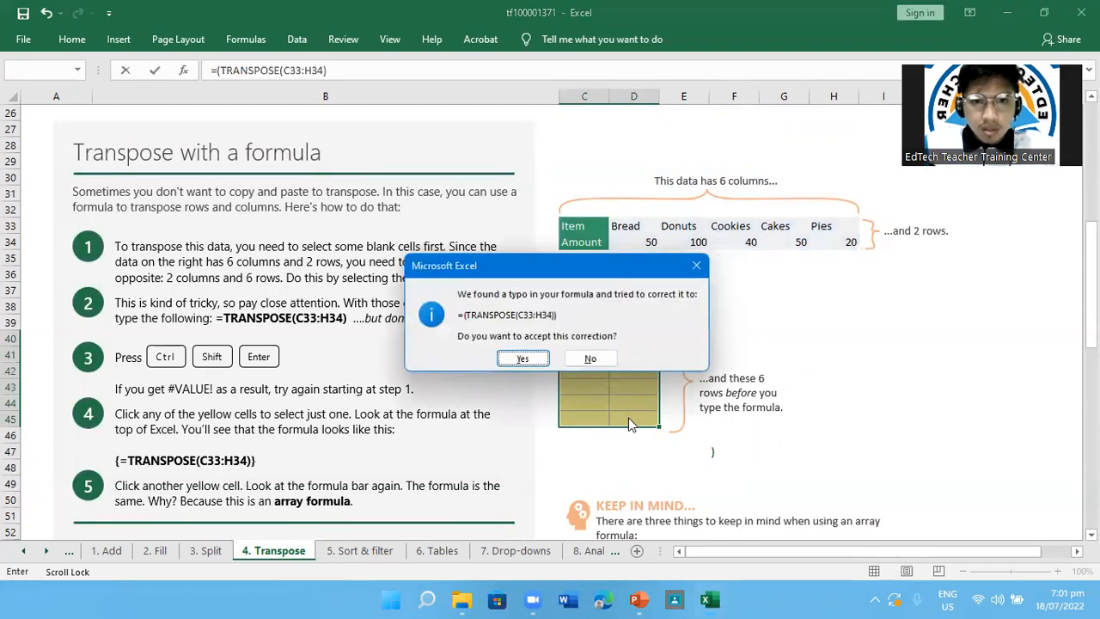
key("Return")
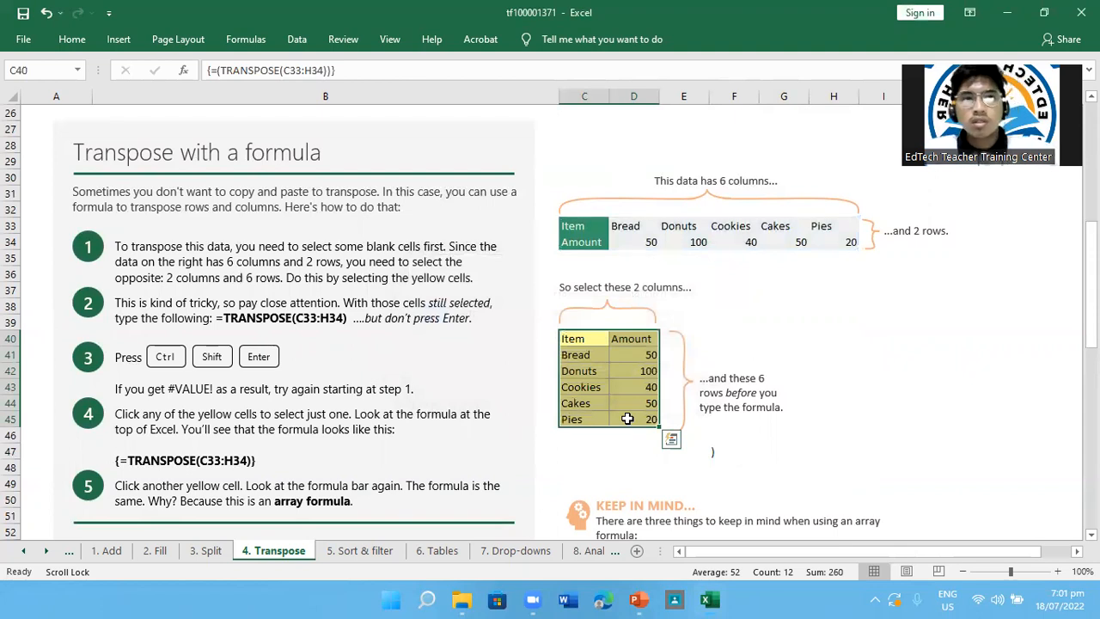
Inspect the contents of Item and Amount cells in the original horizontal tables at D6, E6, E5, F5 and D34
scroll(627, 418, "up", 8)
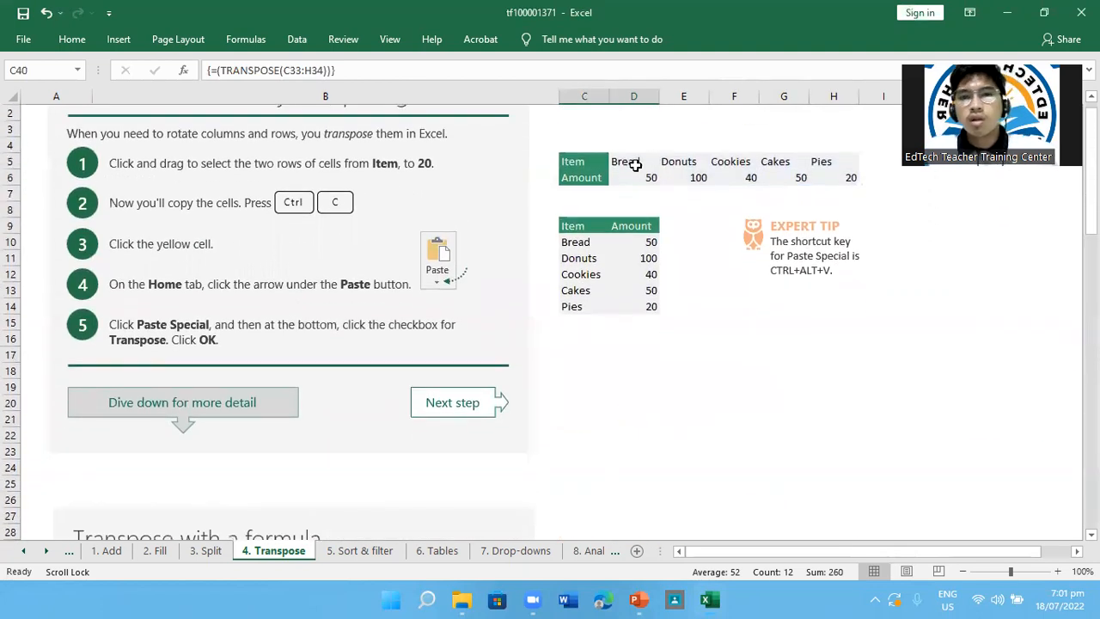
left_click(629, 174)
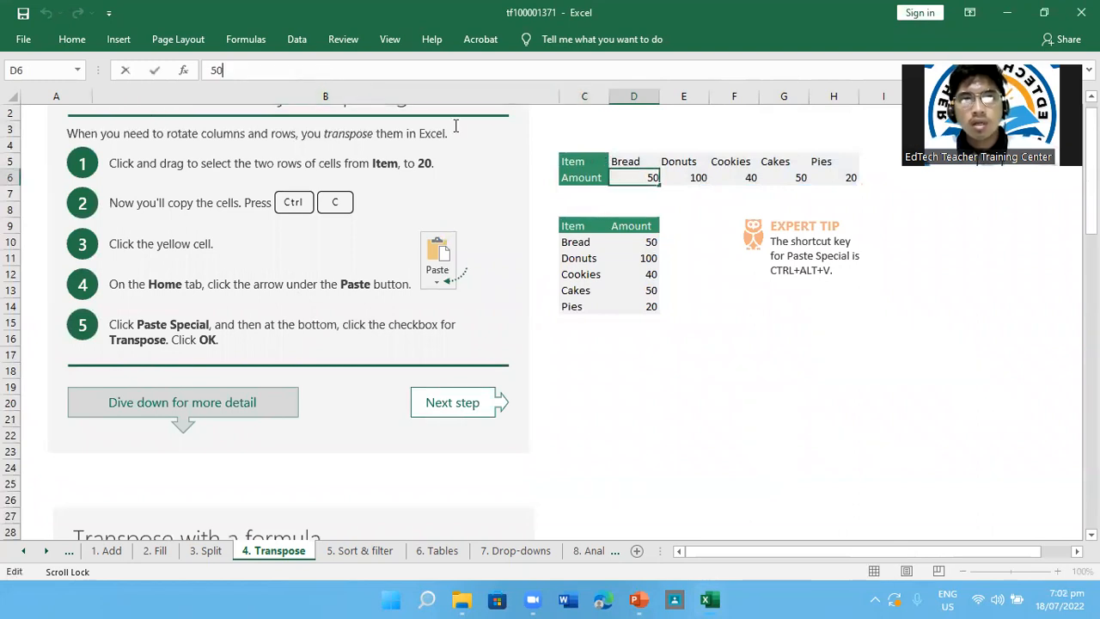
left_click(700, 181)
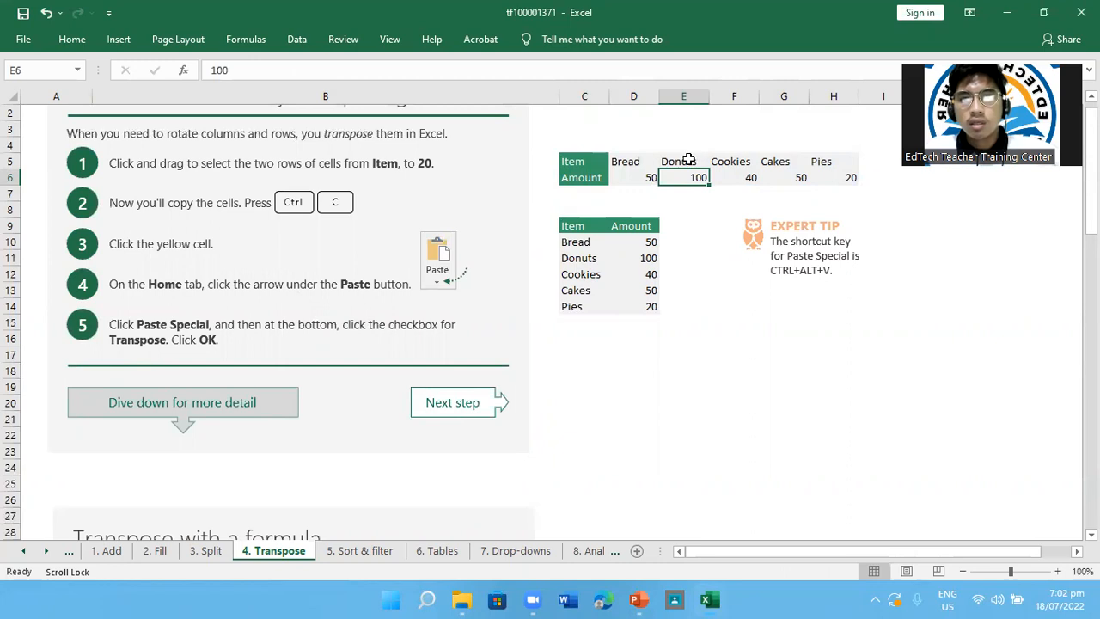
left_click(688, 162)
left_click(720, 164)
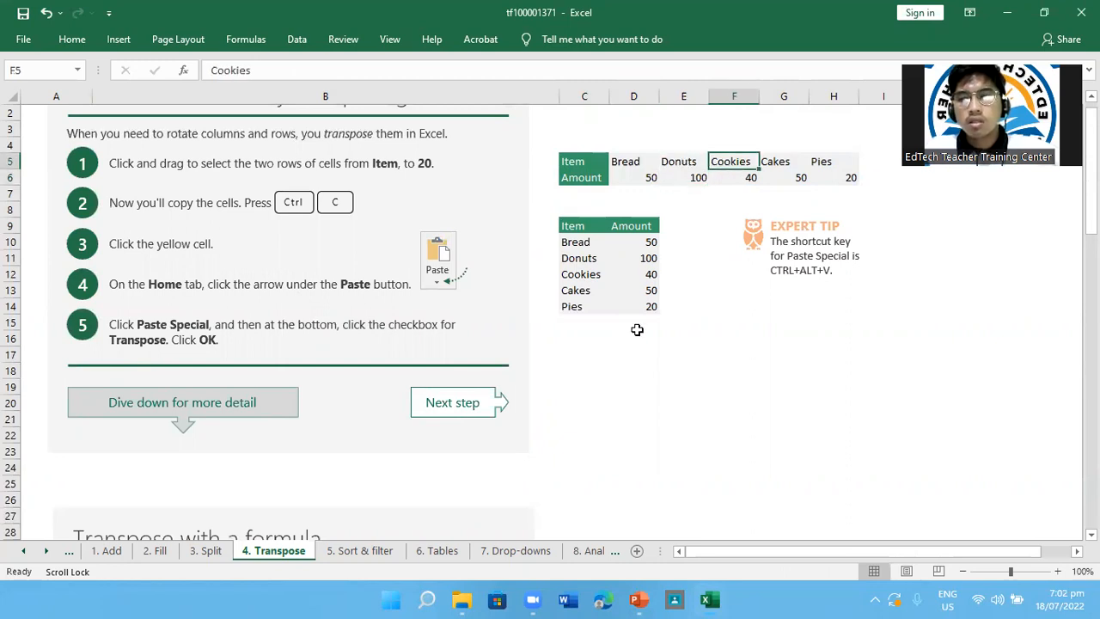
scroll(638, 320, "down", 5)
left_click(646, 388)
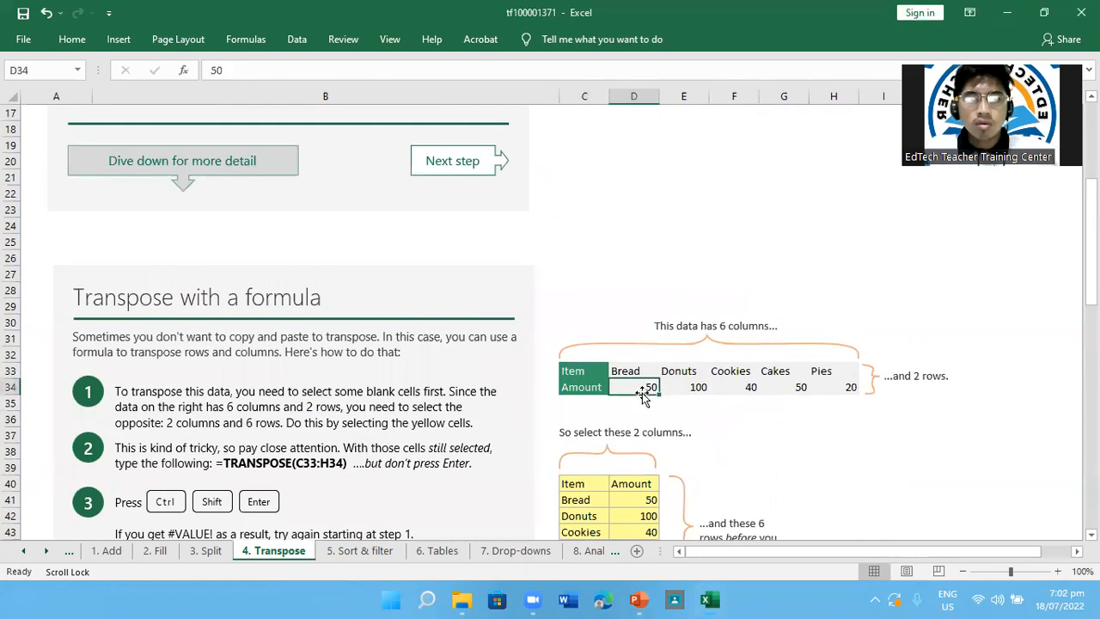
Check the formula behind the transposed Bread and Cookies cells in C41:D43 against the lesson's TRANSPOSE instruction
scroll(662, 401, "down", 1)
left_click(631, 440)
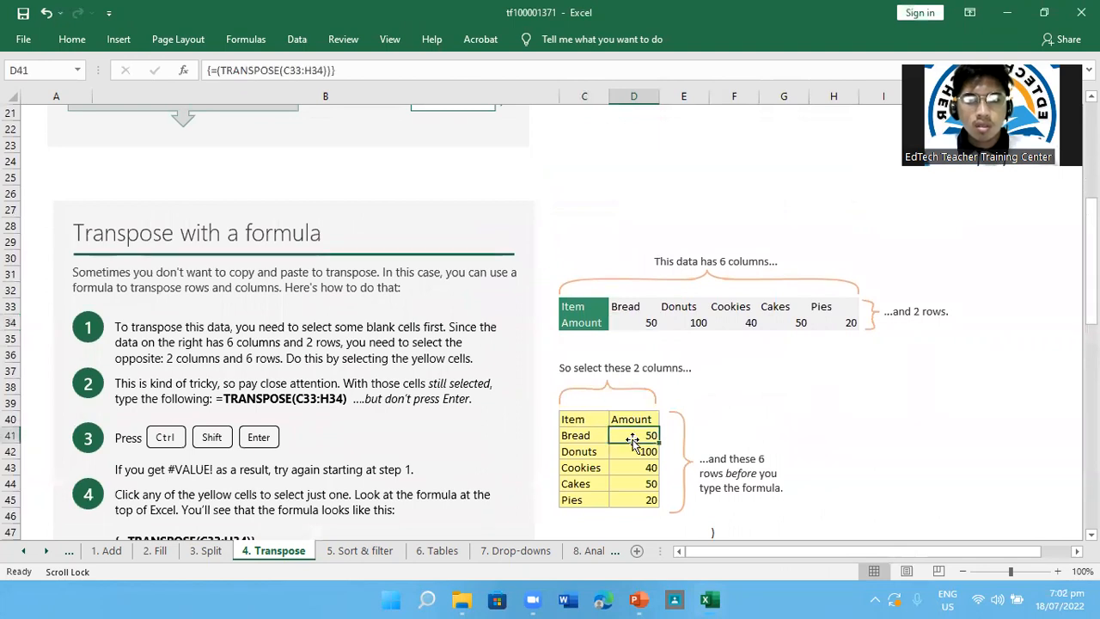
left_click(572, 435)
left_click(637, 464)
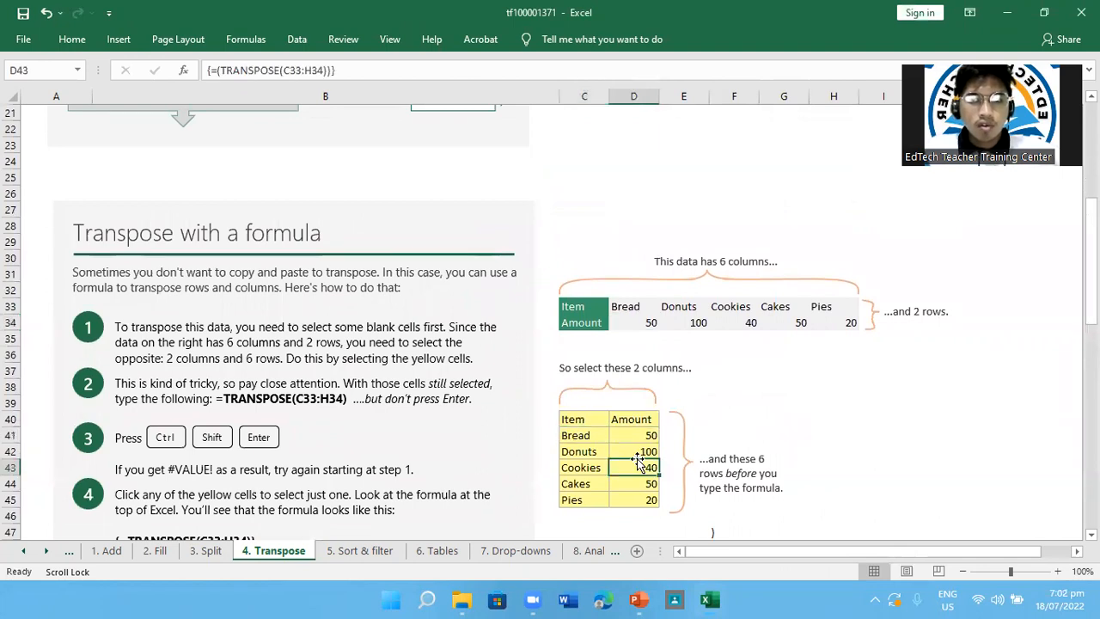
left_click(623, 438)
left_click(593, 438)
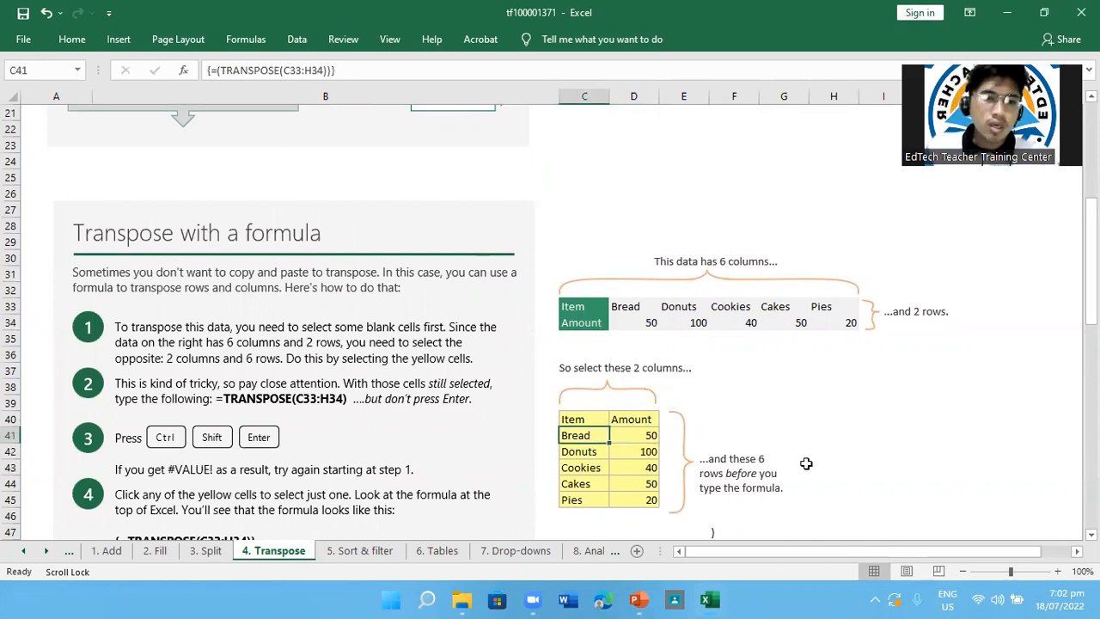
left_click_drag(213, 398, 346, 399)
left_click(913, 448)
Review both transpose sections, then compare the array formula across the Bread, Donuts and Cookies cells of the yellow block
scroll(915, 448, "up", 7)
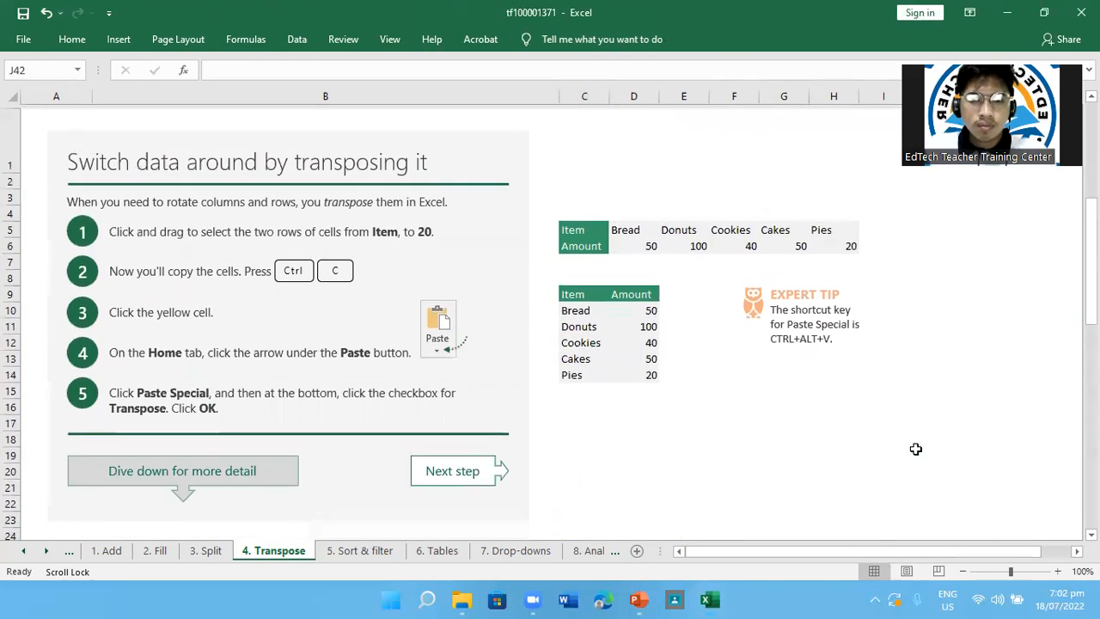
scroll(915, 448, "down", 6)
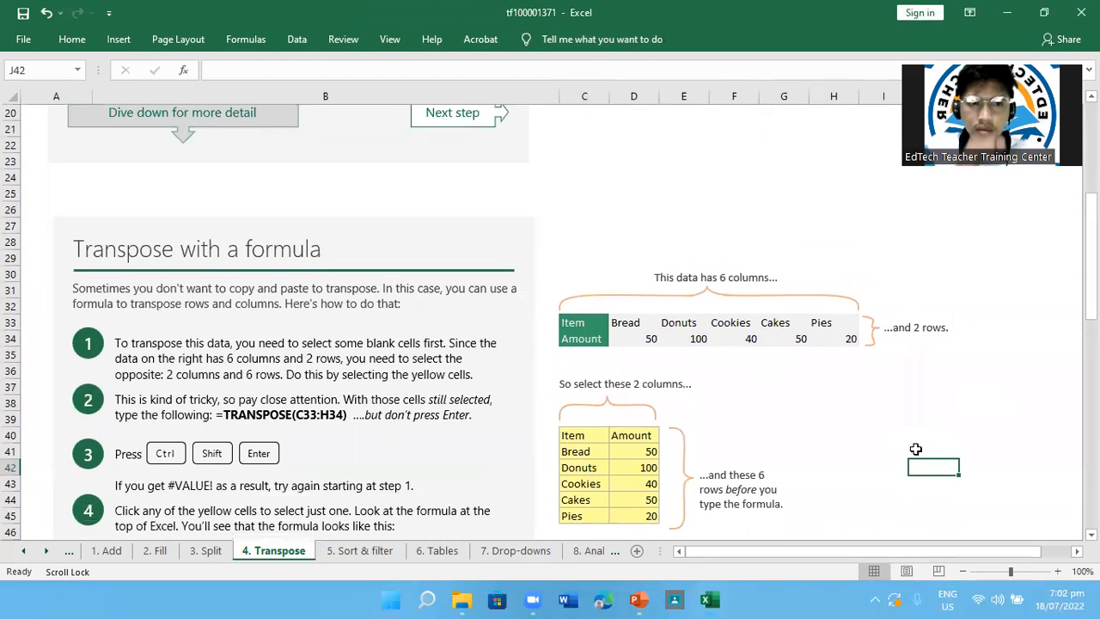
scroll(915, 449, "down", 2)
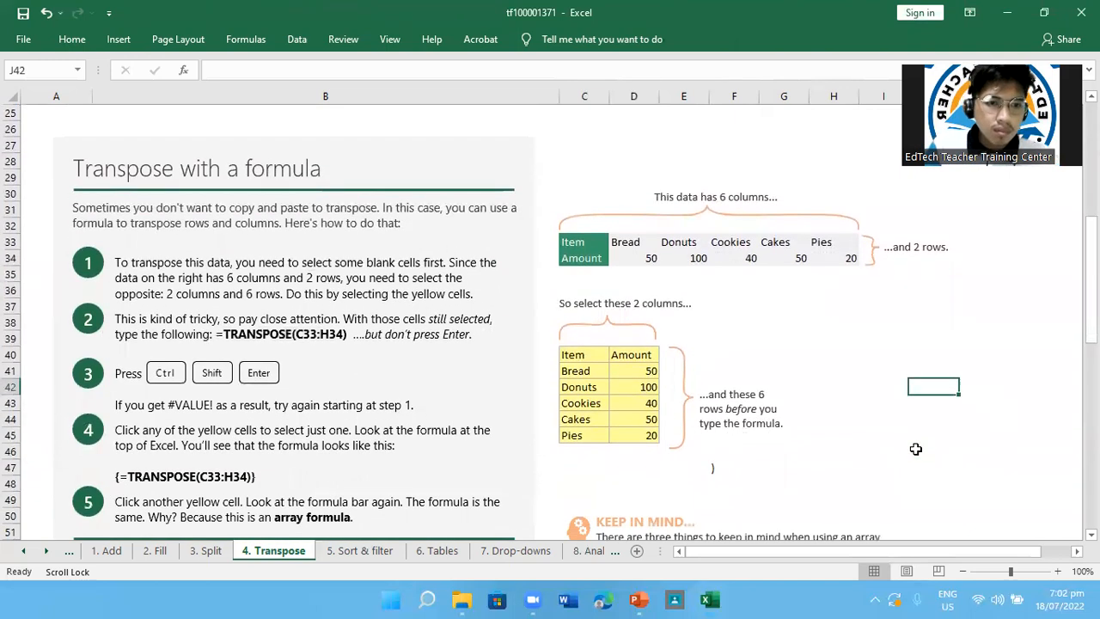
scroll(915, 448, "down", 1)
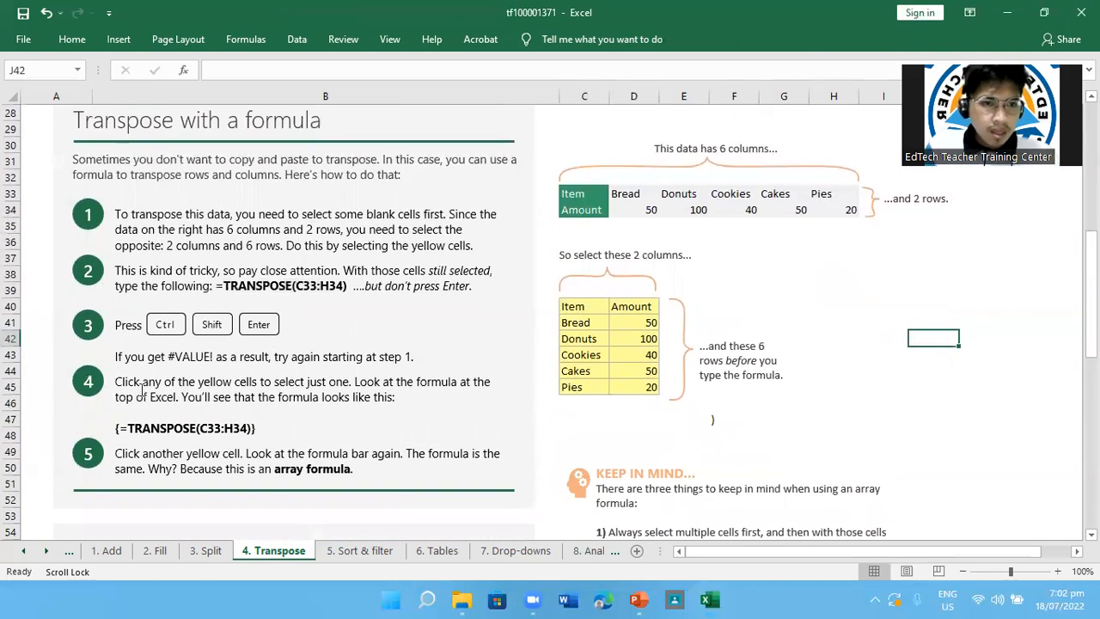
left_click(585, 355)
left_click(600, 335)
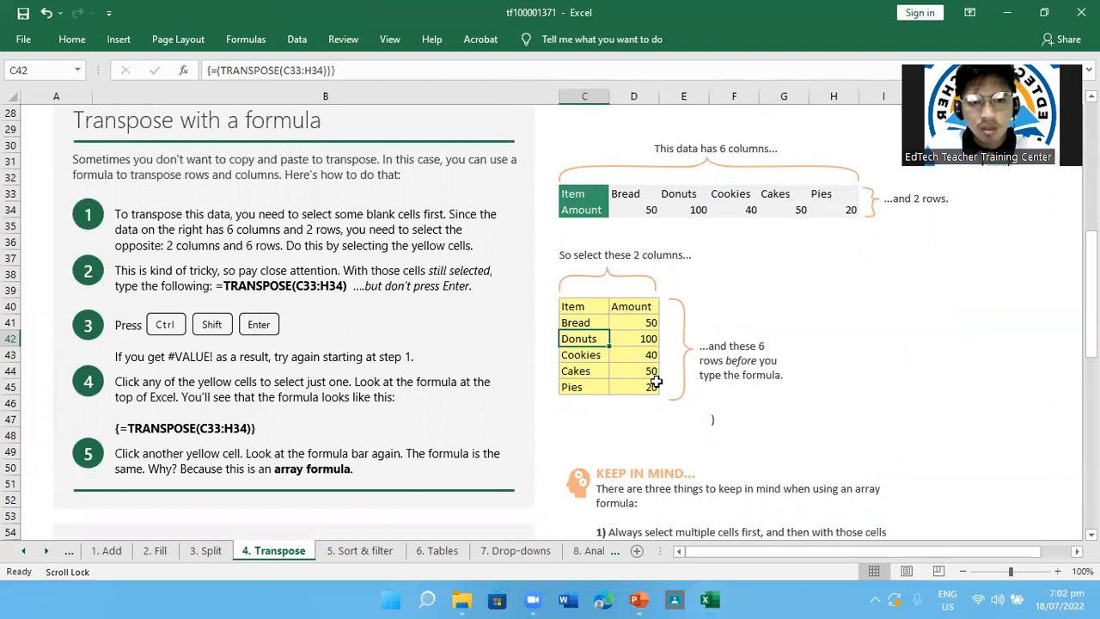
left_click(647, 342)
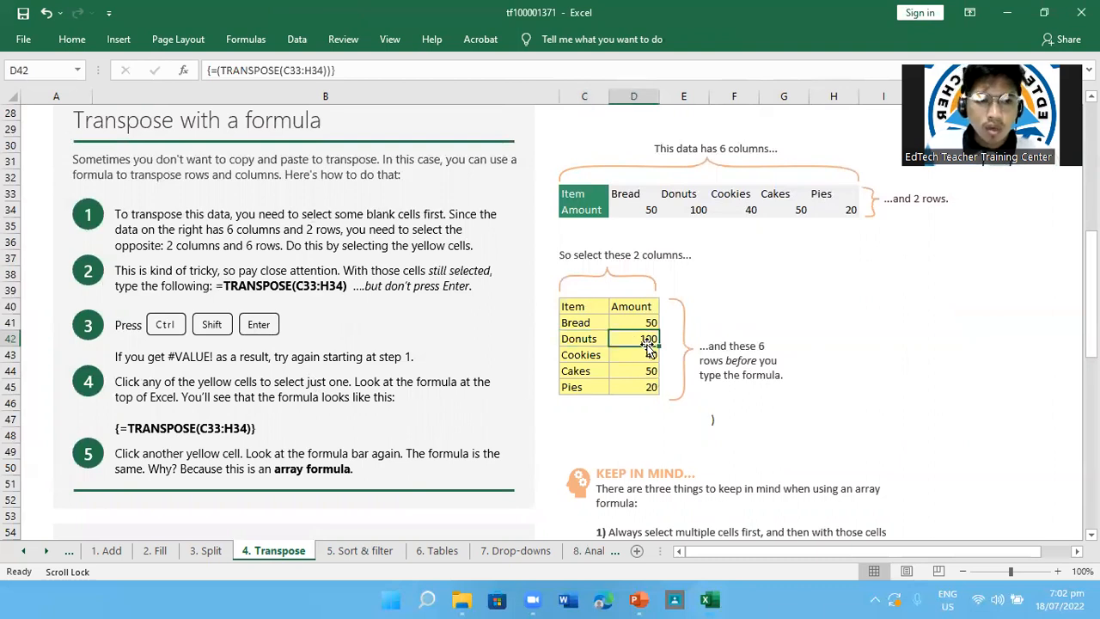
left_click(586, 324)
left_click(628, 326)
left_click(631, 352)
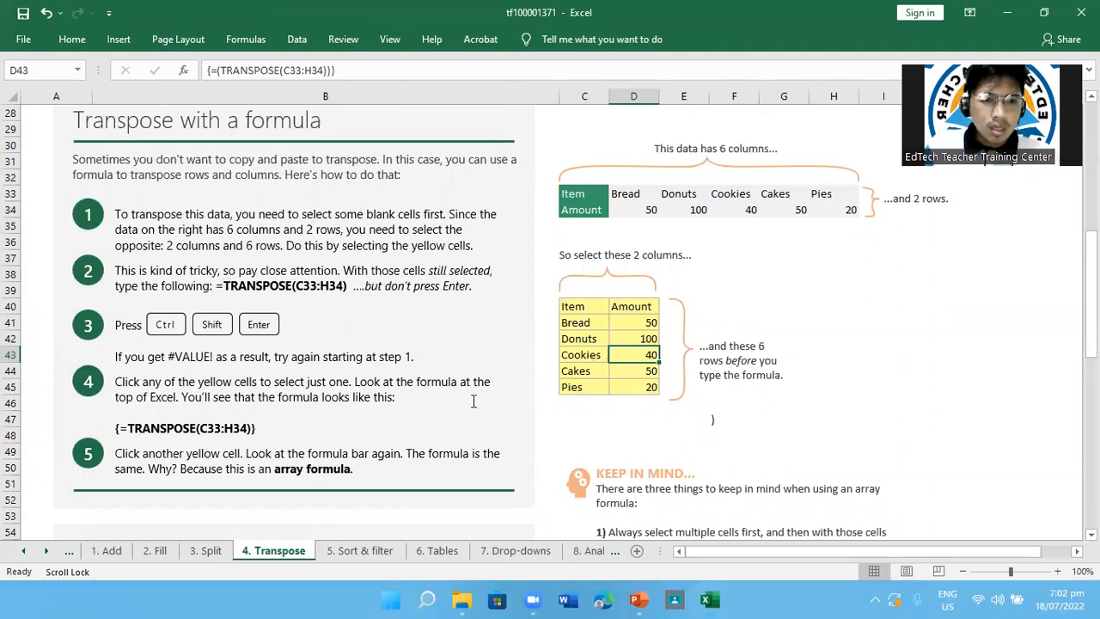
Check the formula in the transposed Item and Bread cells, then read the array formula explanation and the Keep in Mind notes
left_click(586, 313)
left_click(584, 328)
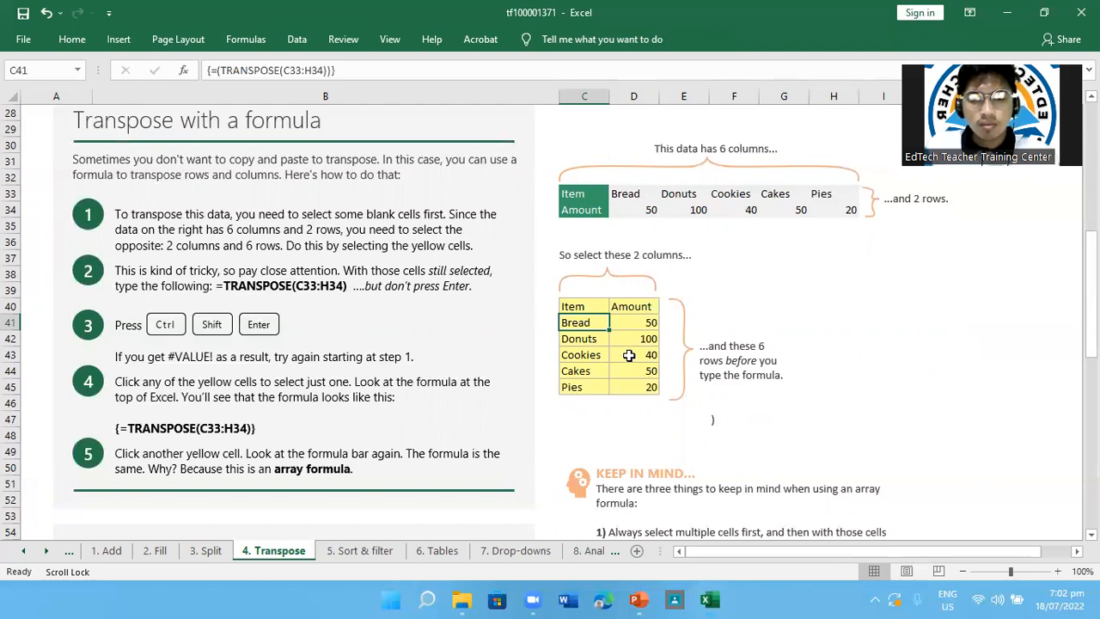
scroll(630, 355, "down", 3)
scroll(631, 355, "down", 3)
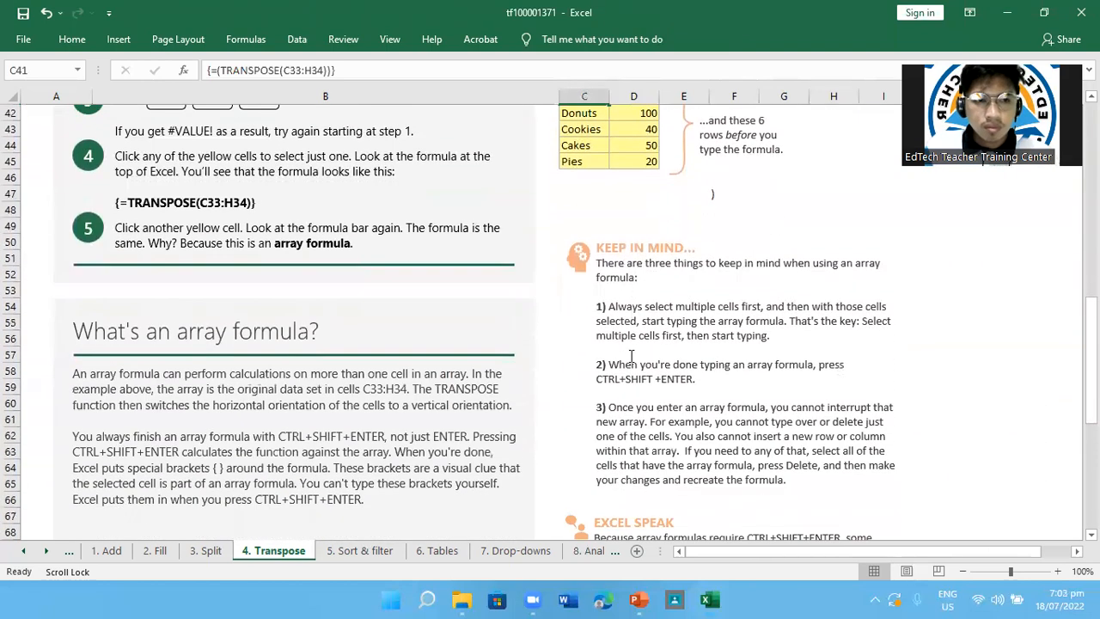
scroll(631, 355, "right", 1)
scroll(631, 355, "right", 1)
scroll(444, 314, "left", 2)
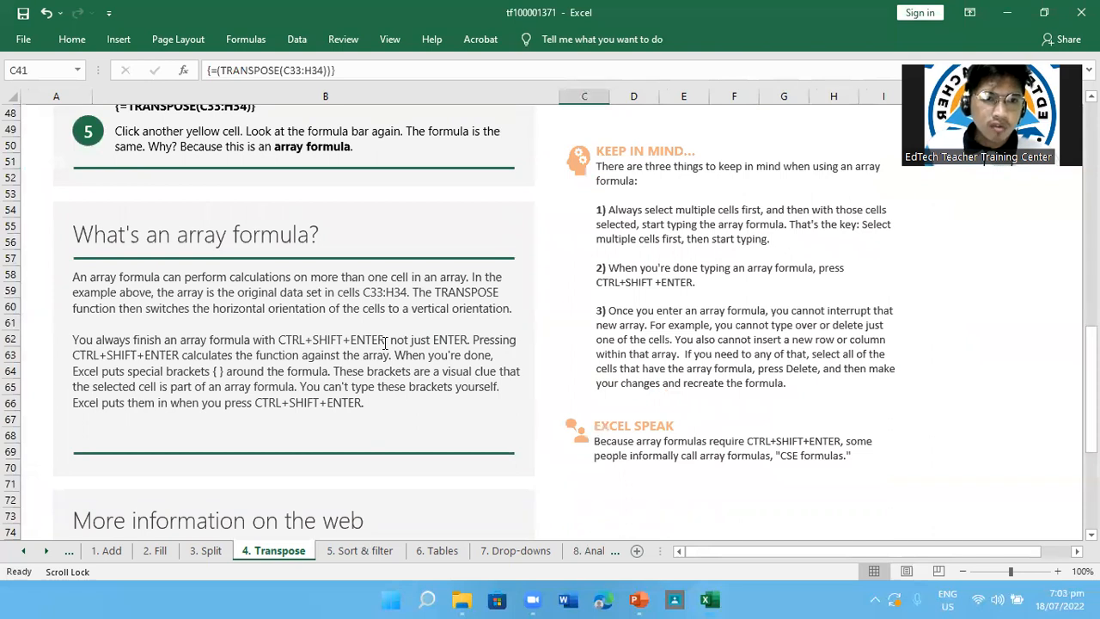
scroll(385, 343, "down", 3)
scroll(385, 344, "up", 3)
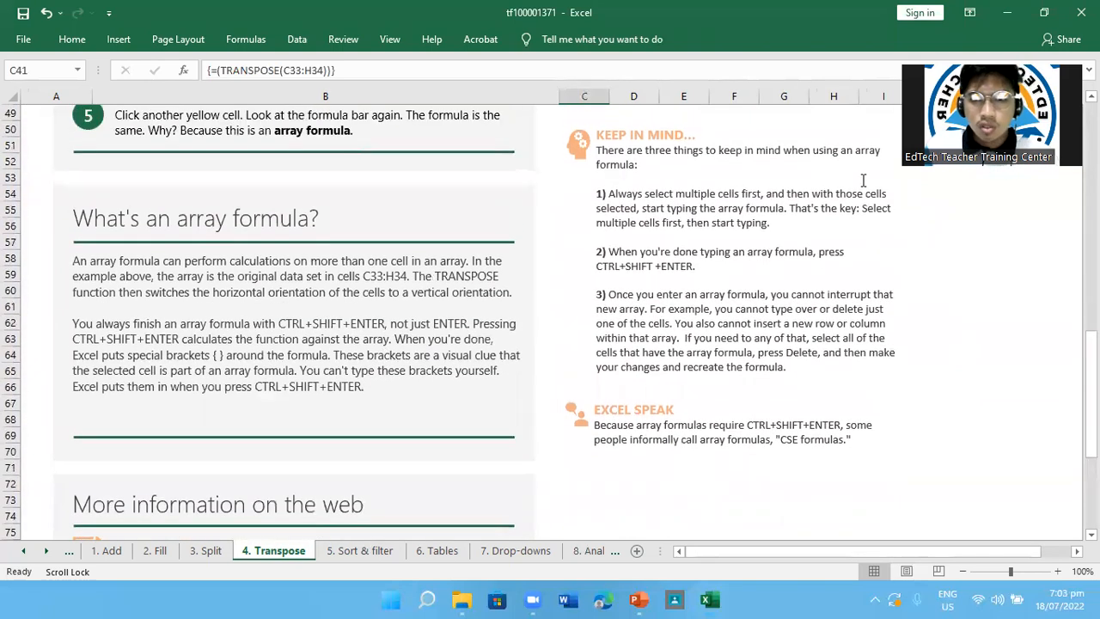
scroll(859, 182, "up", 1)
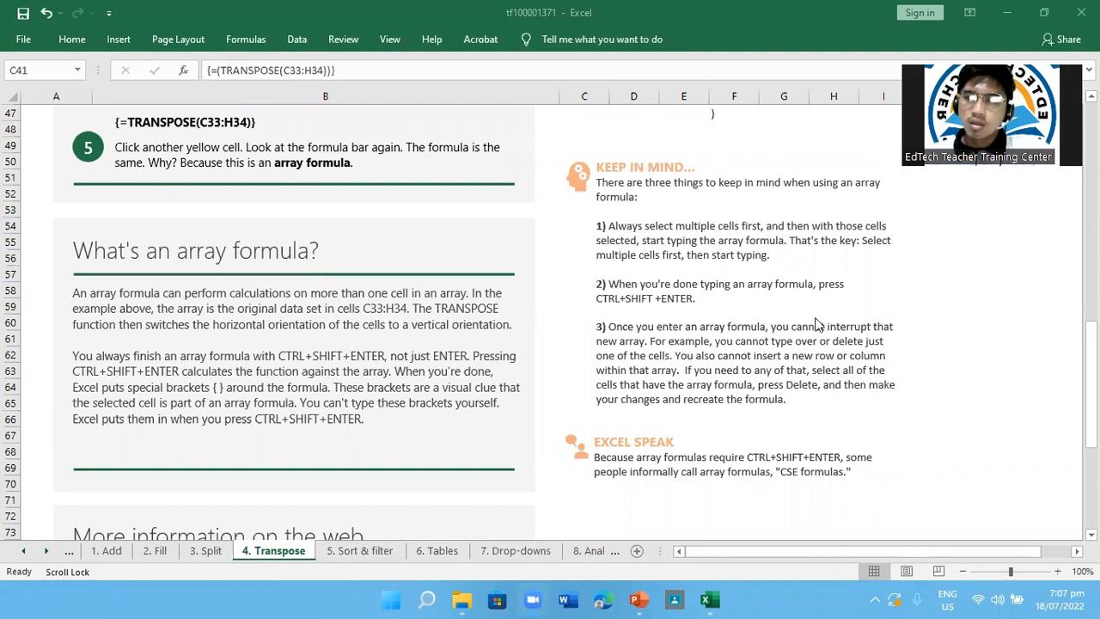
Select the yellow block C40:D45 and the Bread cell to review the array against the Keep in Mind notes
scroll(816, 325, "up", 5)
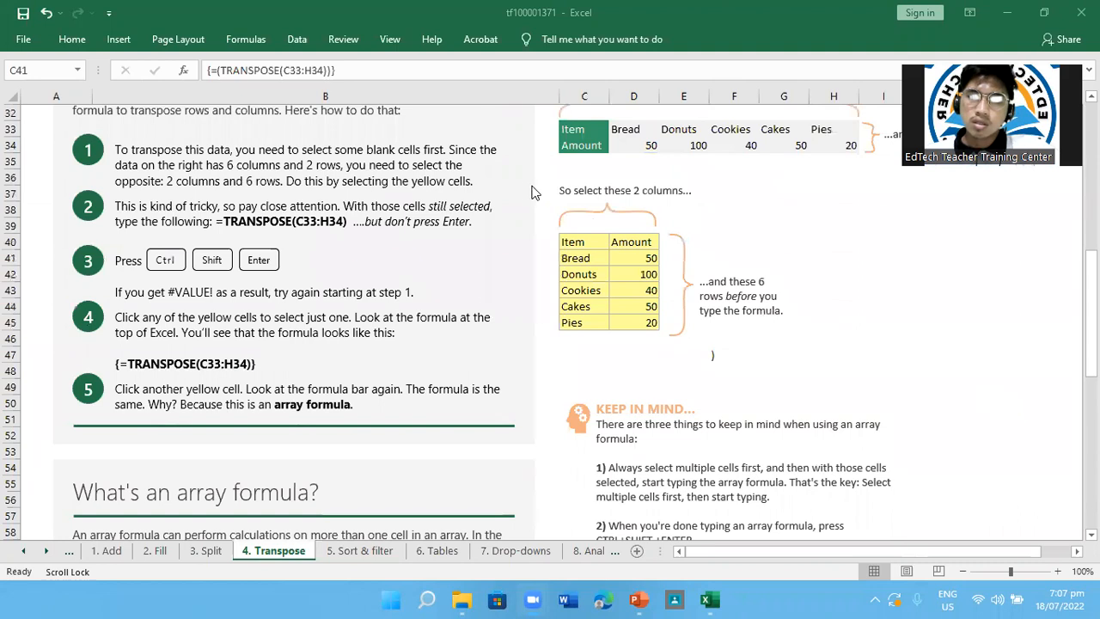
left_click(581, 245)
left_click_drag(581, 245, 646, 318)
scroll(903, 464, "down", 2)
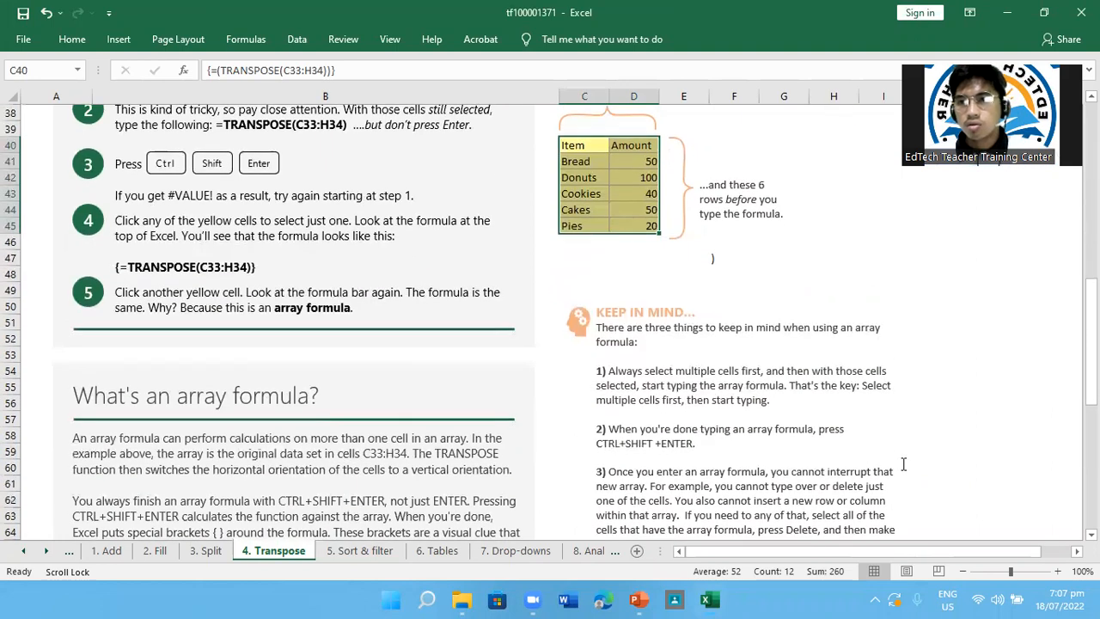
scroll(903, 464, "down", 1)
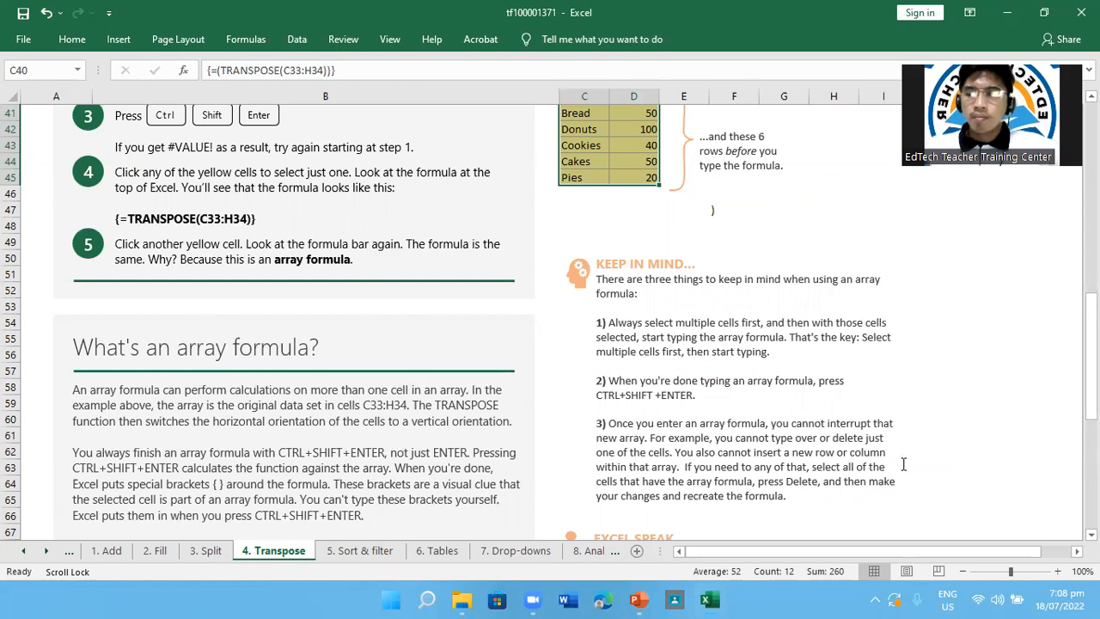
scroll(903, 464, "up", 1)
left_click(596, 147)
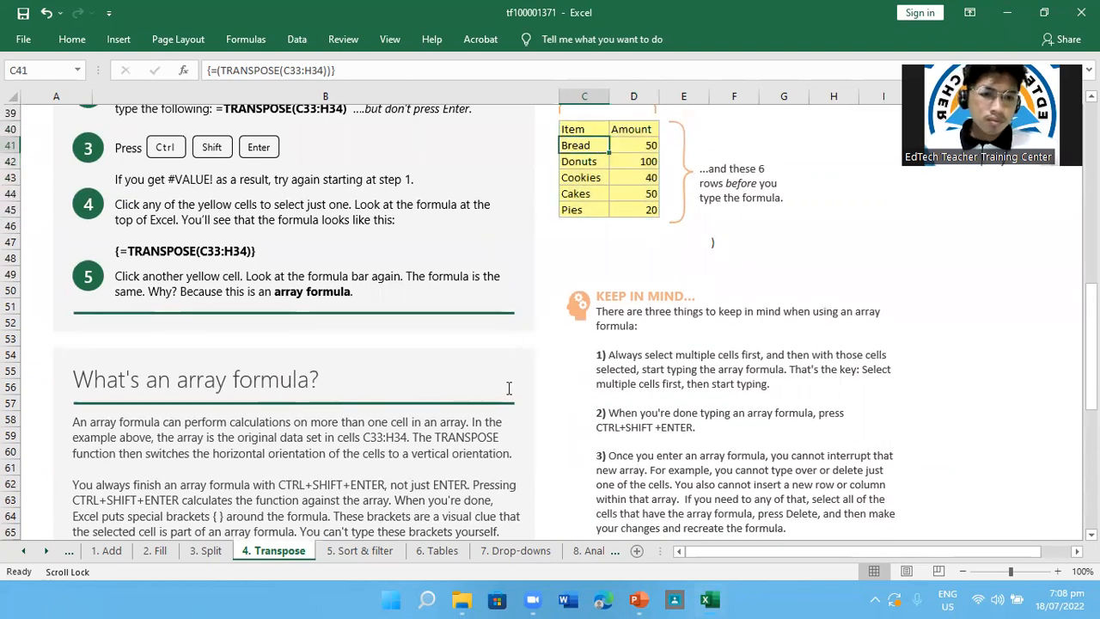
scroll(509, 388, "up", 7)
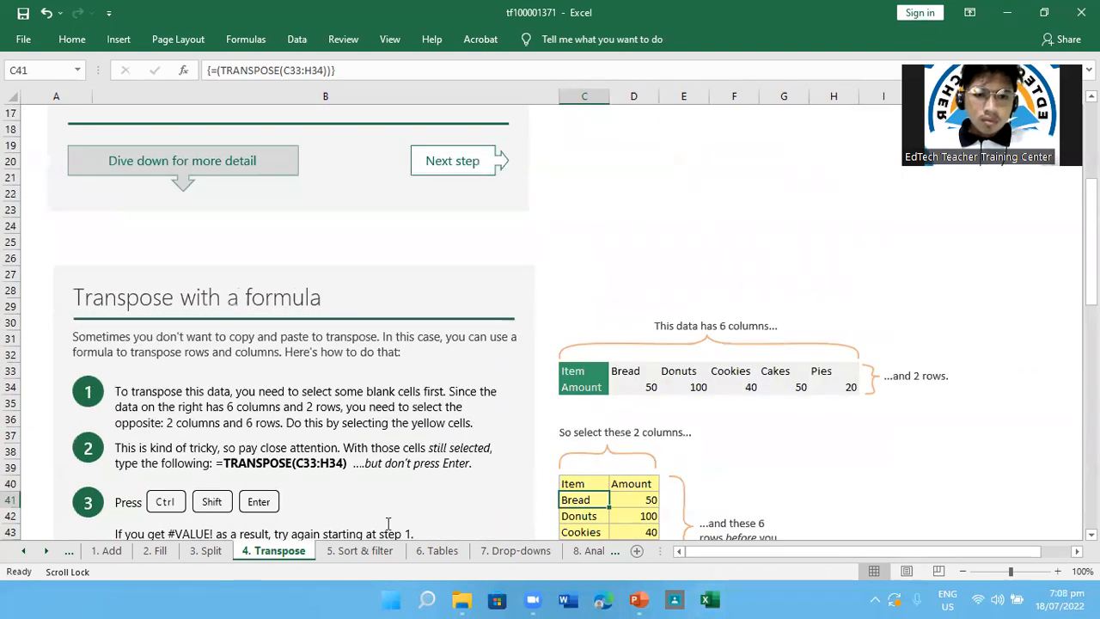
Open the 5. Sort & filter sheet and sort the table by the Department column from A to Z
left_click(361, 551)
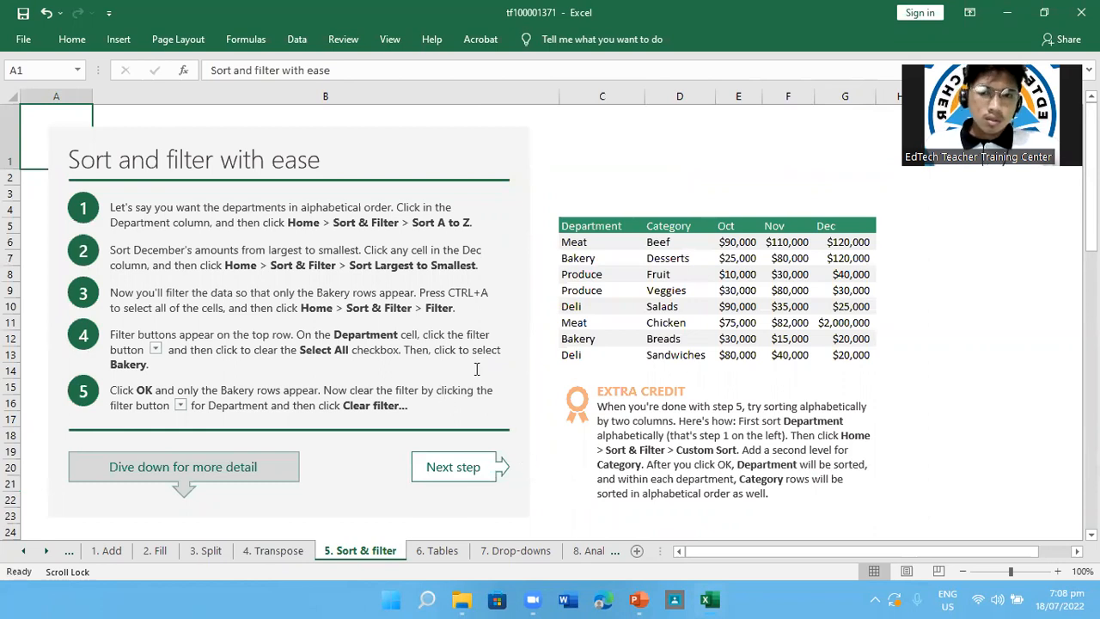
scroll(476, 369, "down", 1)
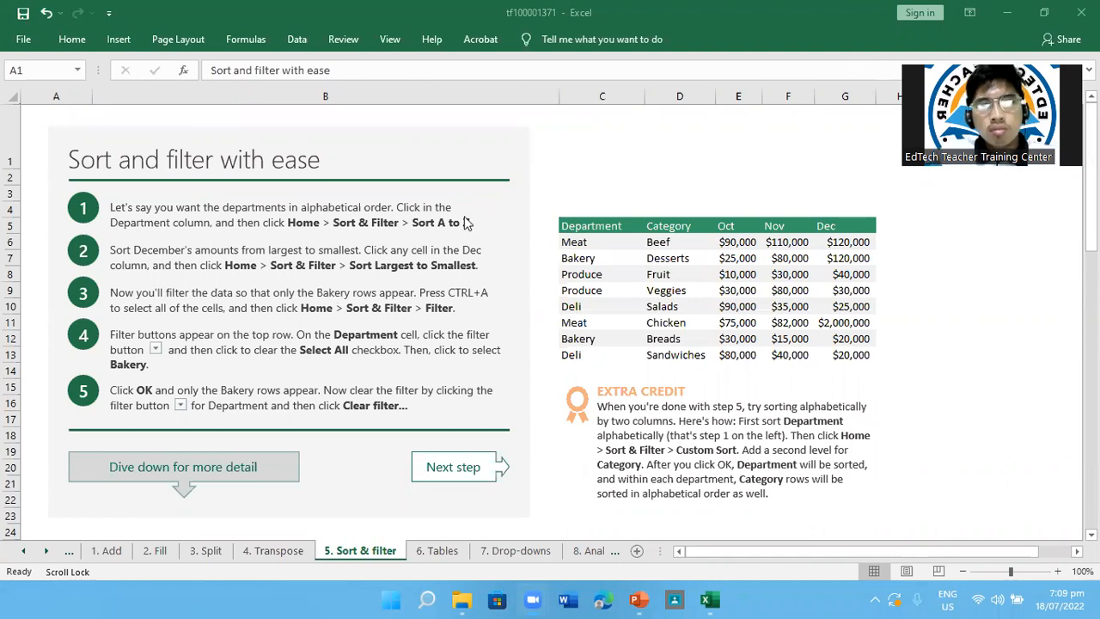
double_click(606, 225)
left_click(607, 225)
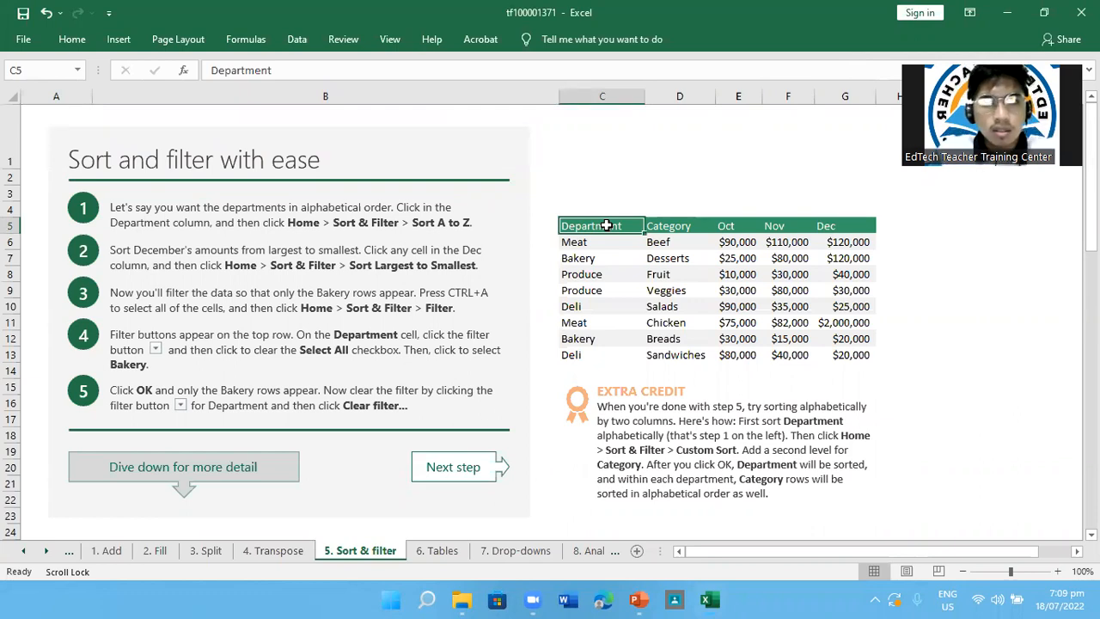
left_click(74, 43)
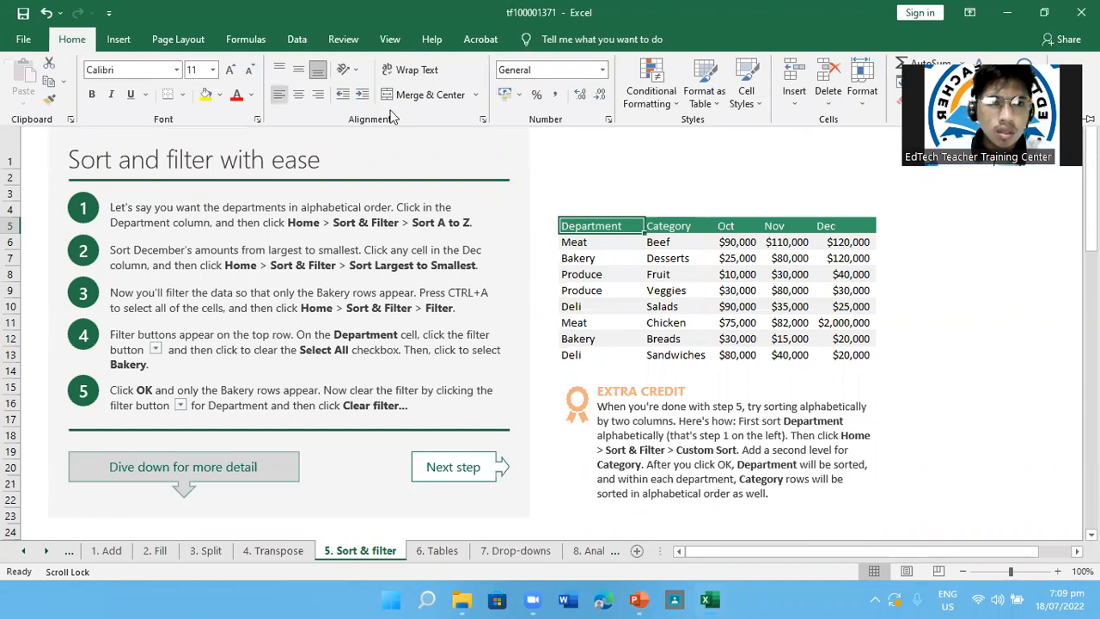
left_click(898, 118)
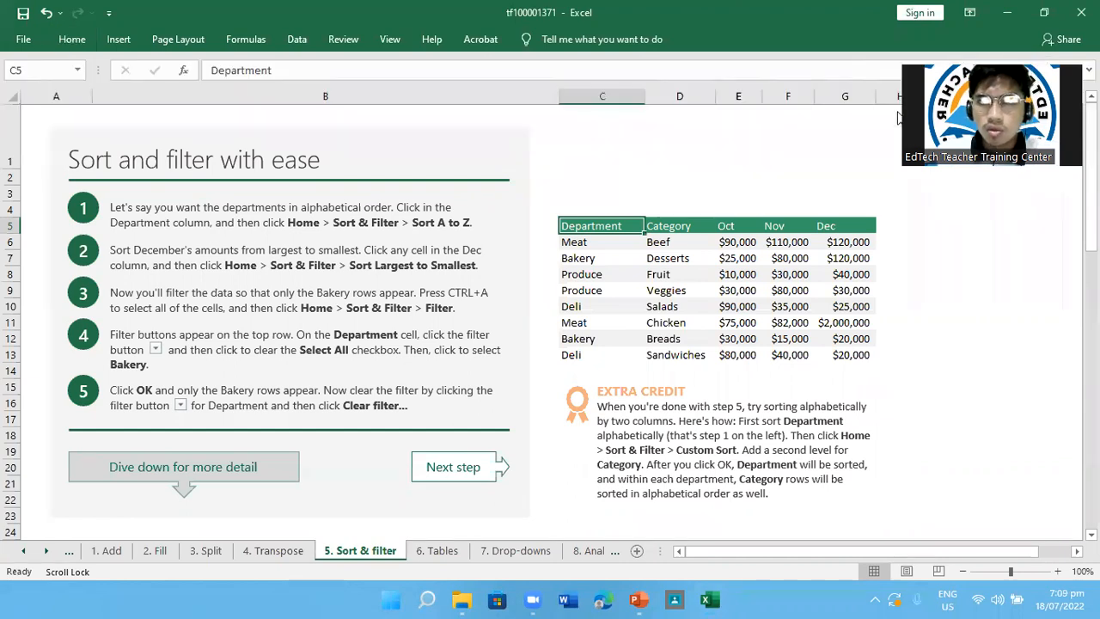
left_click(82, 41)
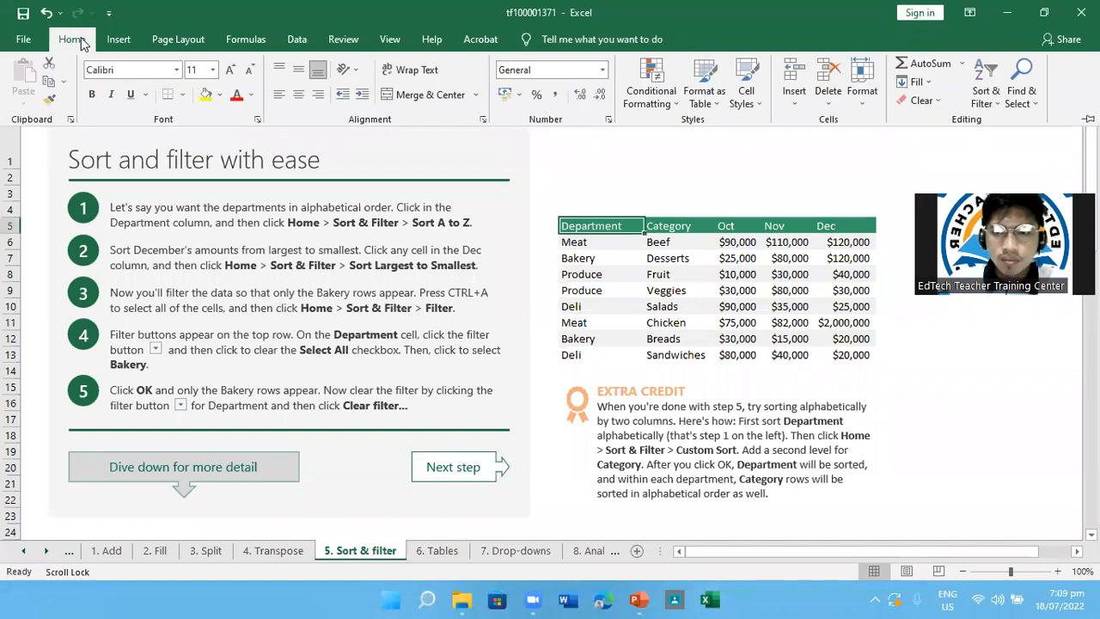
left_click(995, 104)
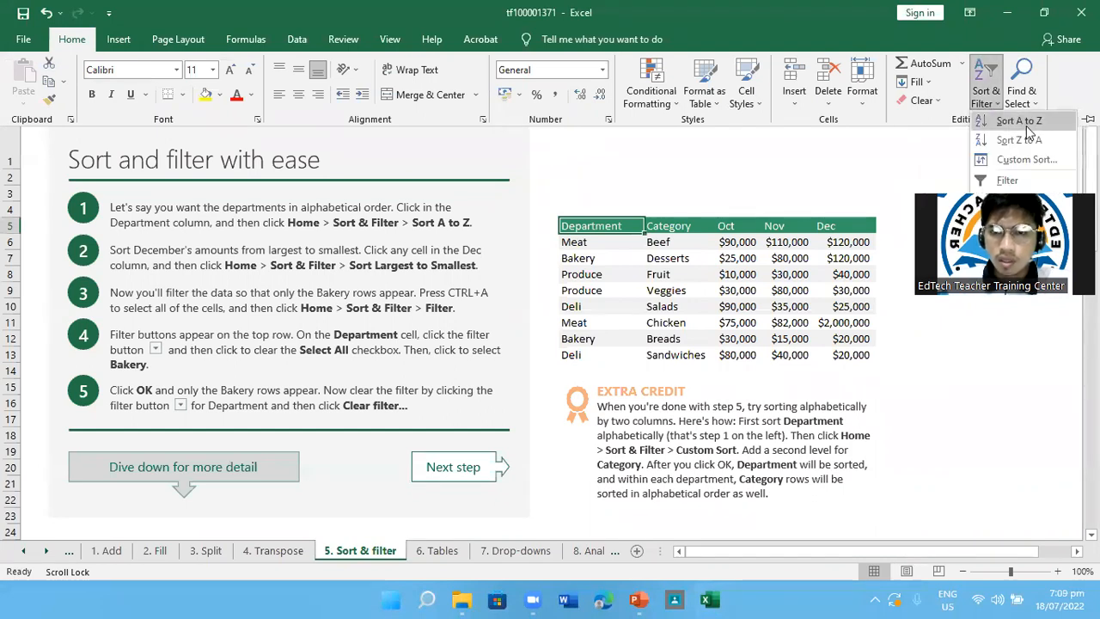
left_click(1022, 122)
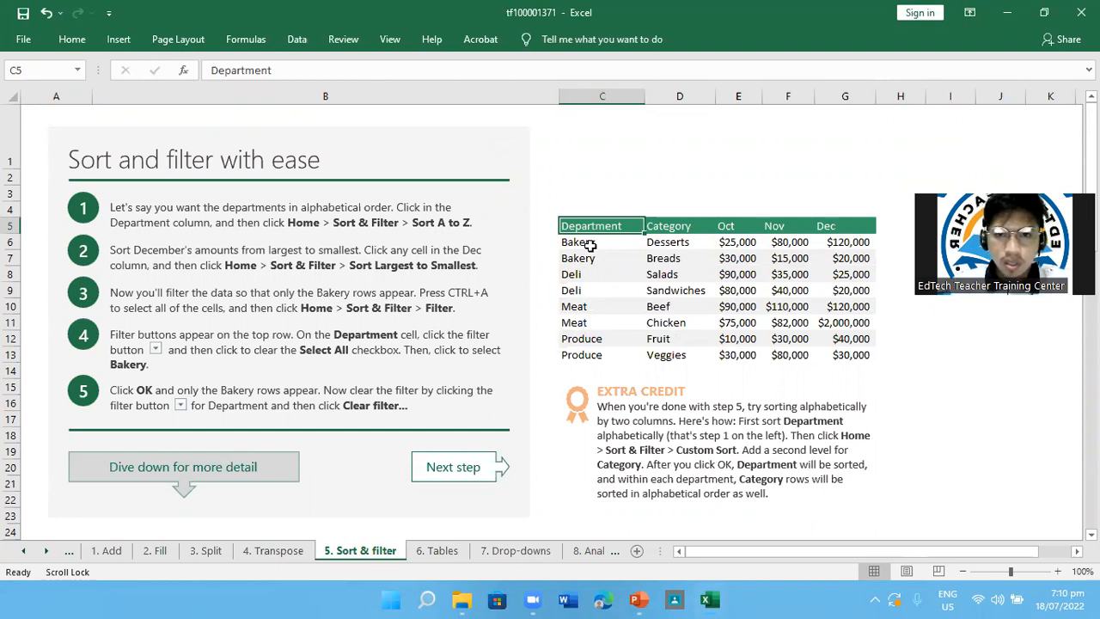
Undo and redo the Department sort to compare the row orders, then return to the Department header cell
key("ctrl+z")
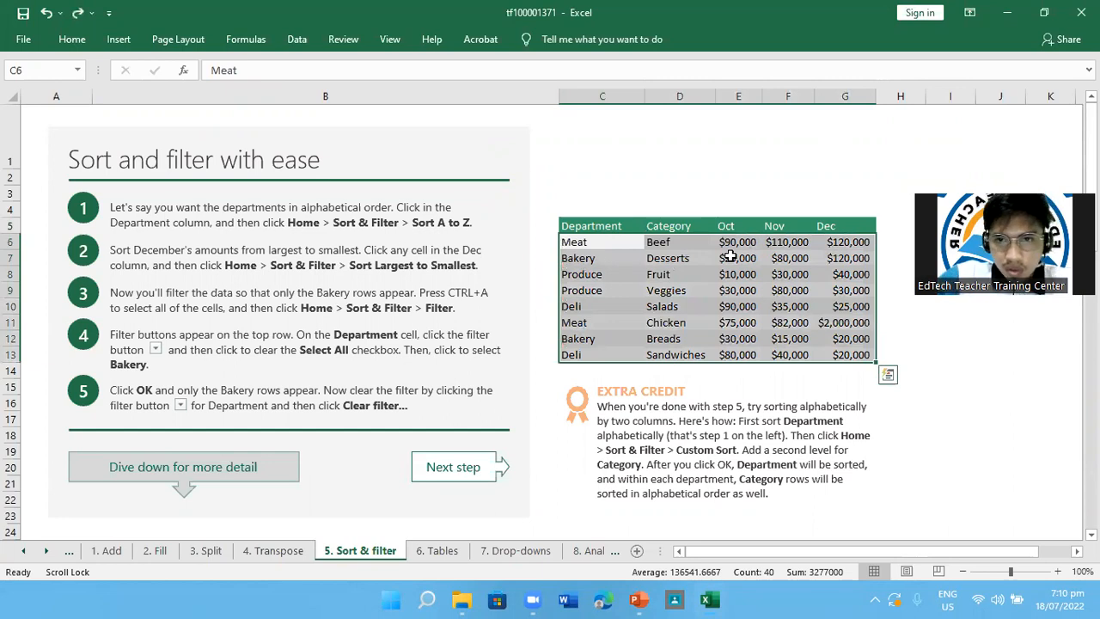
key("ctrl+y")
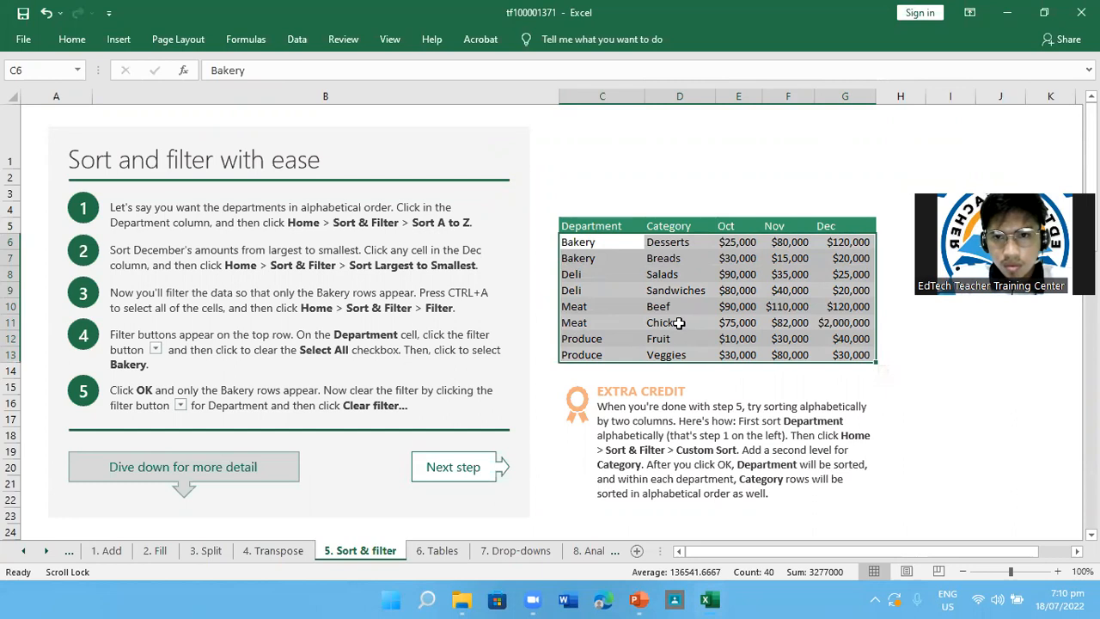
key("ctrl+q")
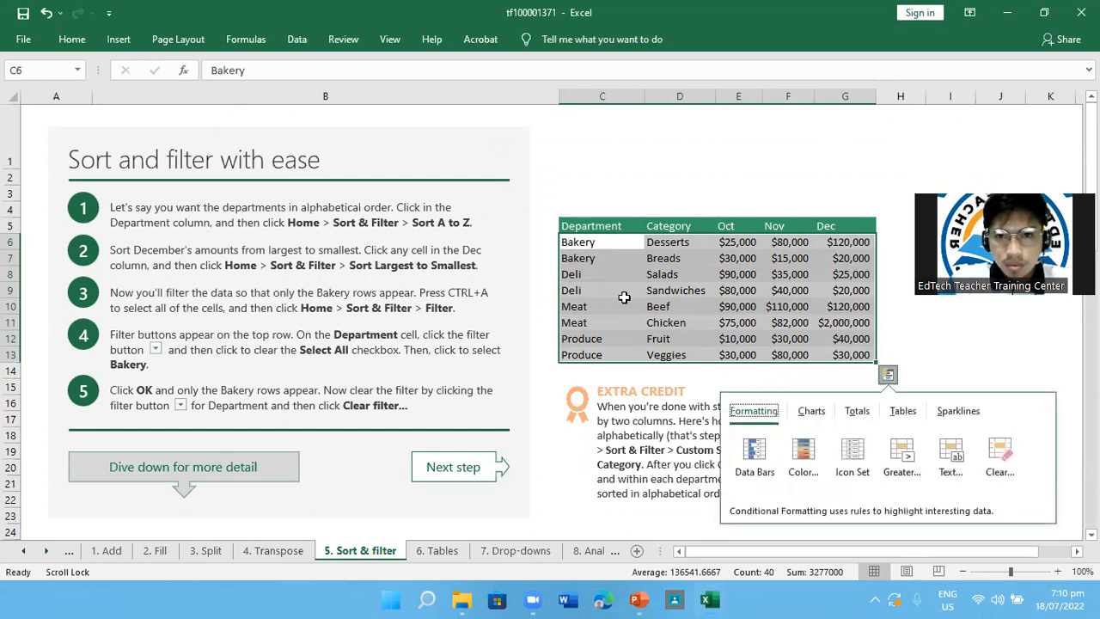
key("Up")
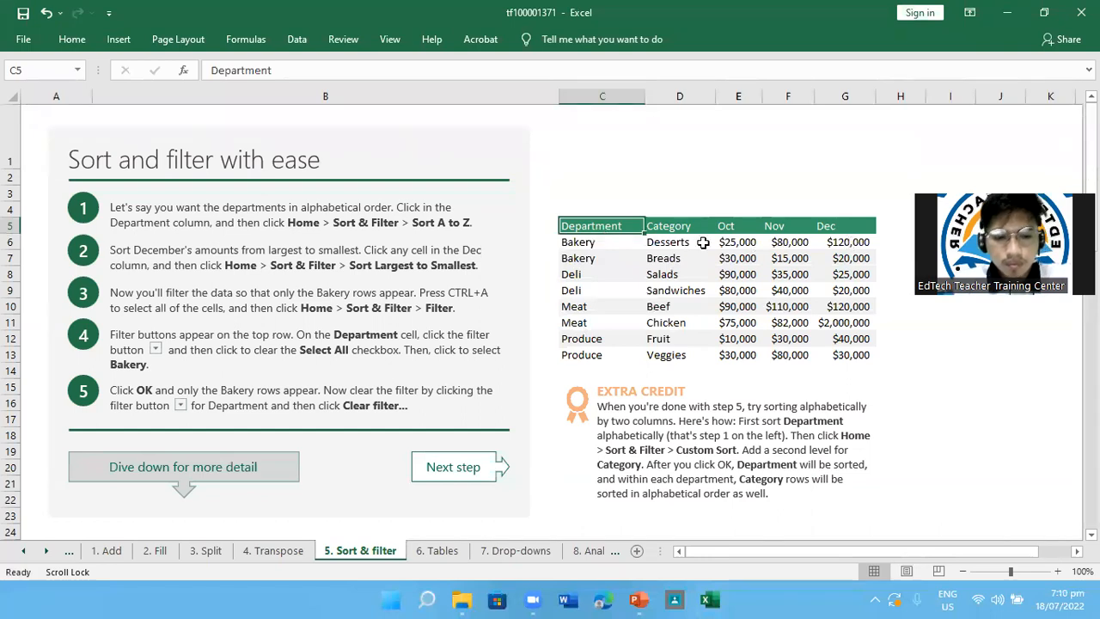
Sort the table by the Dec column from largest to smallest
left_click(836, 225)
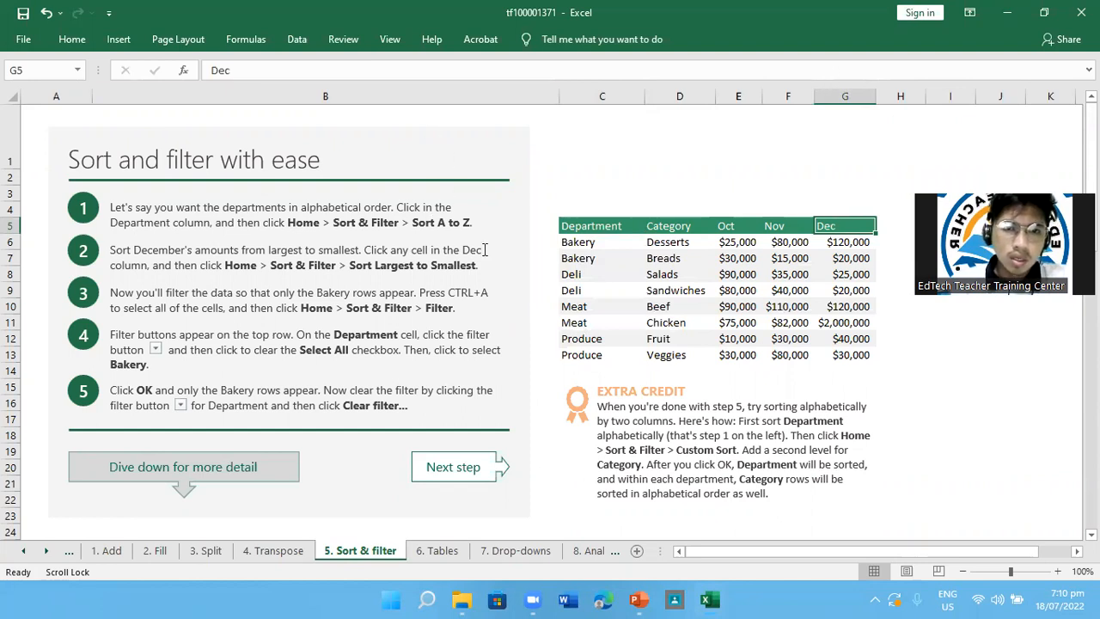
left_click(846, 246)
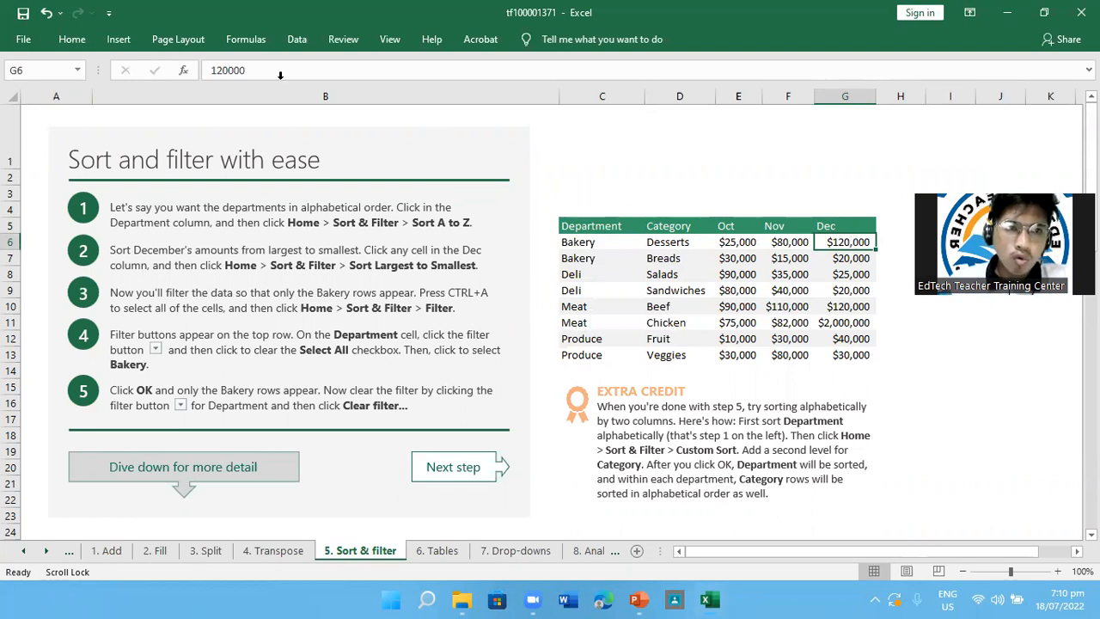
left_click(72, 39)
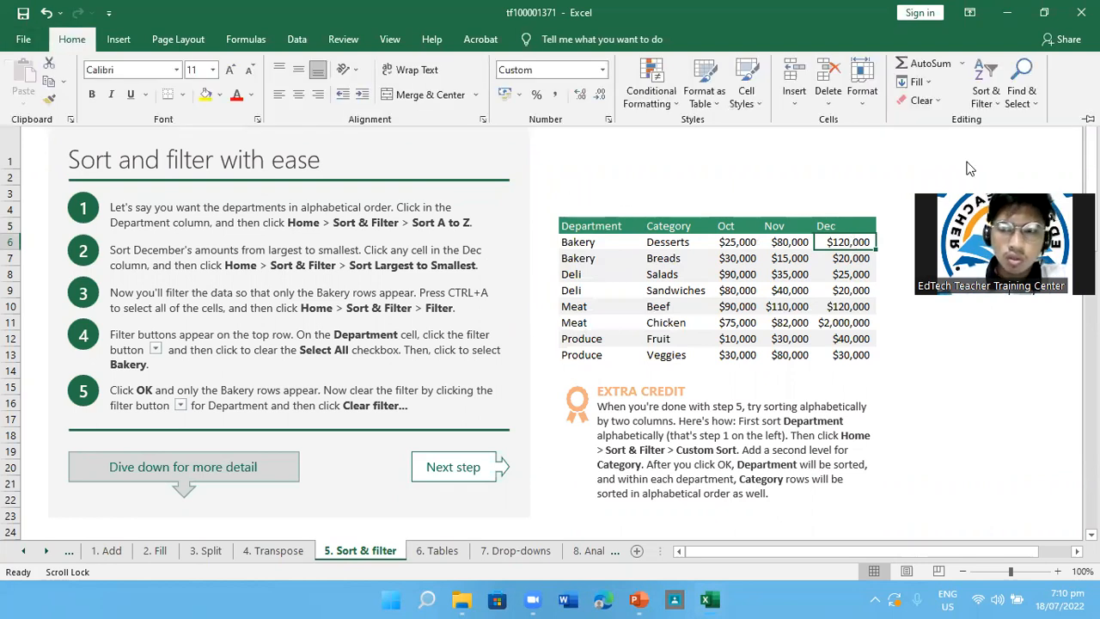
left_click(984, 94)
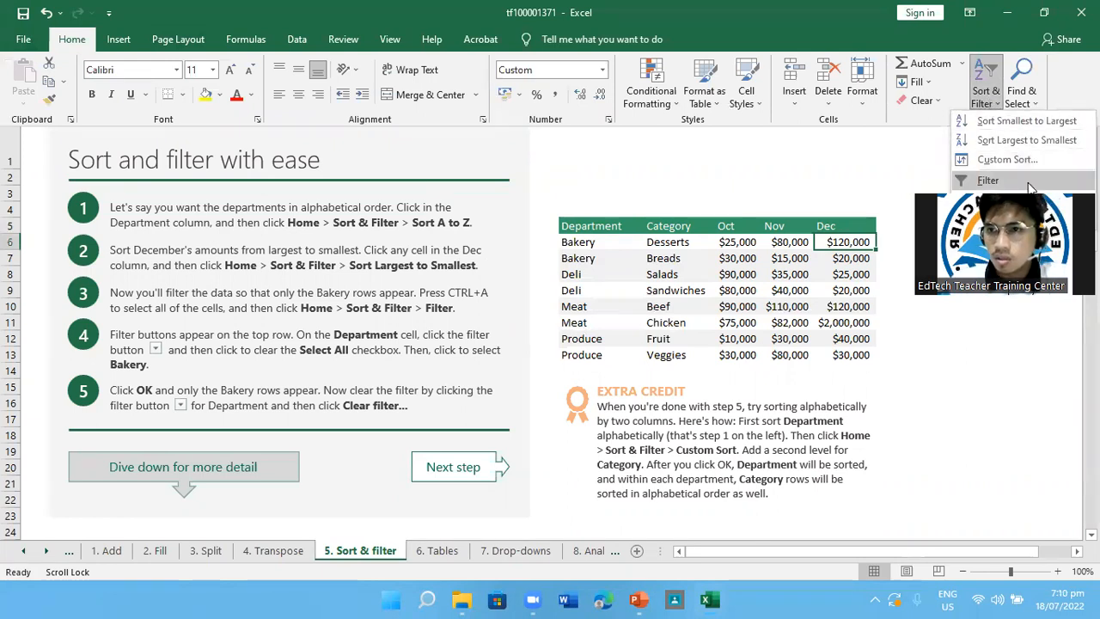
left_click(1028, 140)
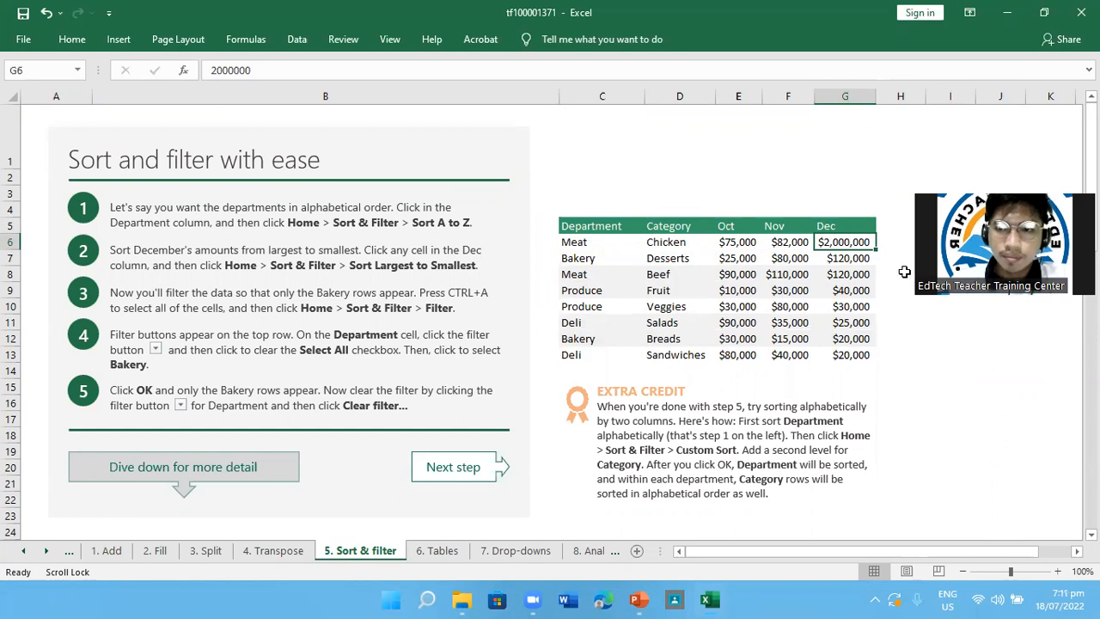
Undo and redo the Dec sort to compare the row orders, then deselect the table
key("ctrl+z")
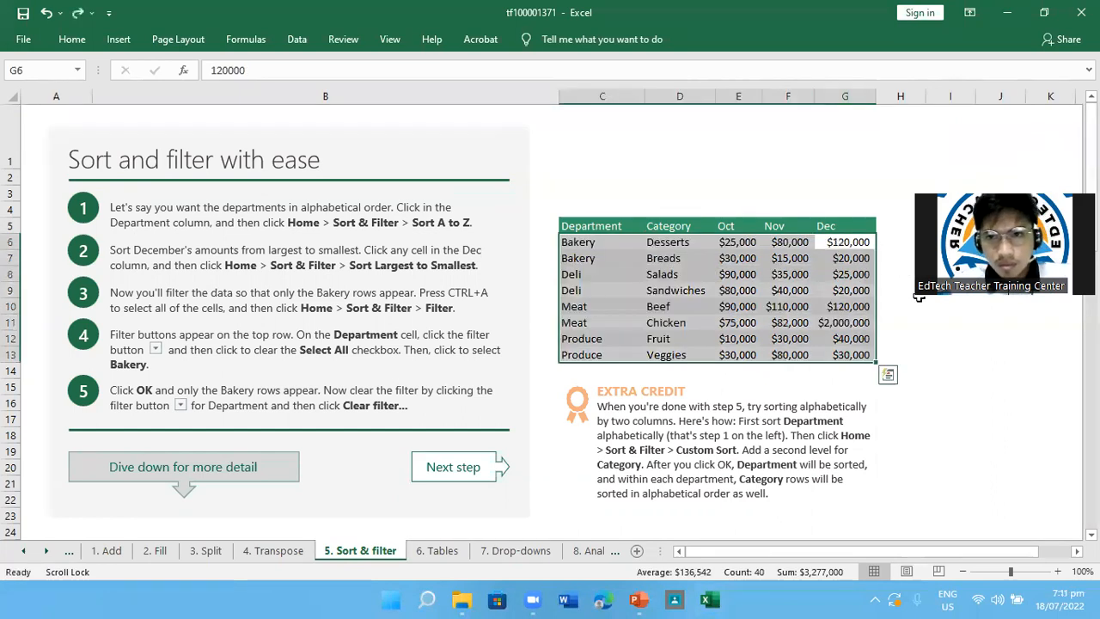
key("ctrl+y")
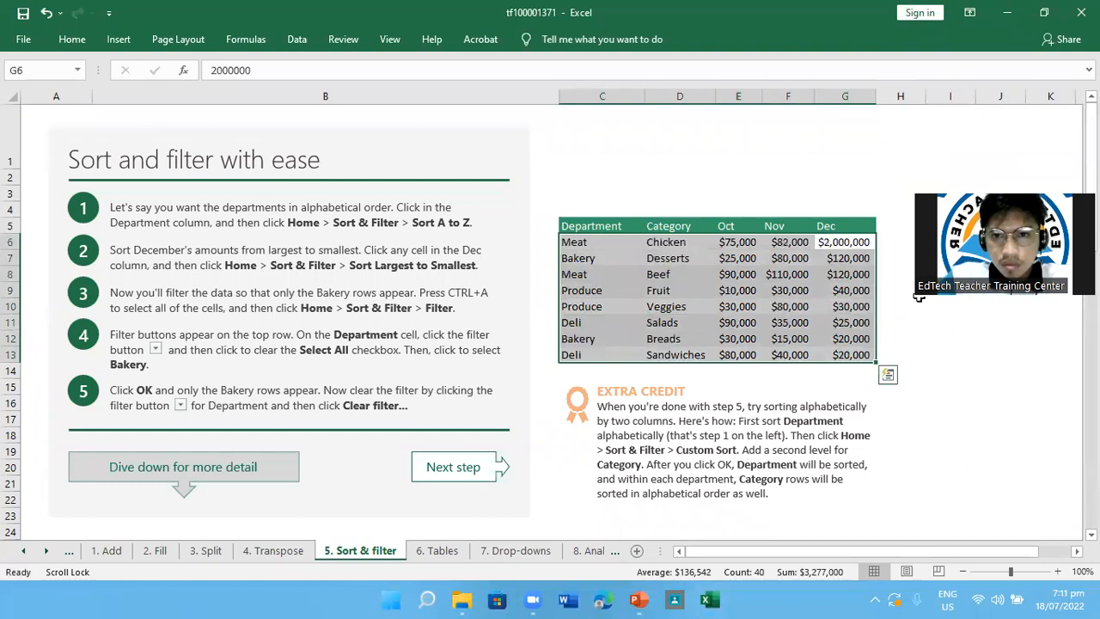
left_click(988, 357)
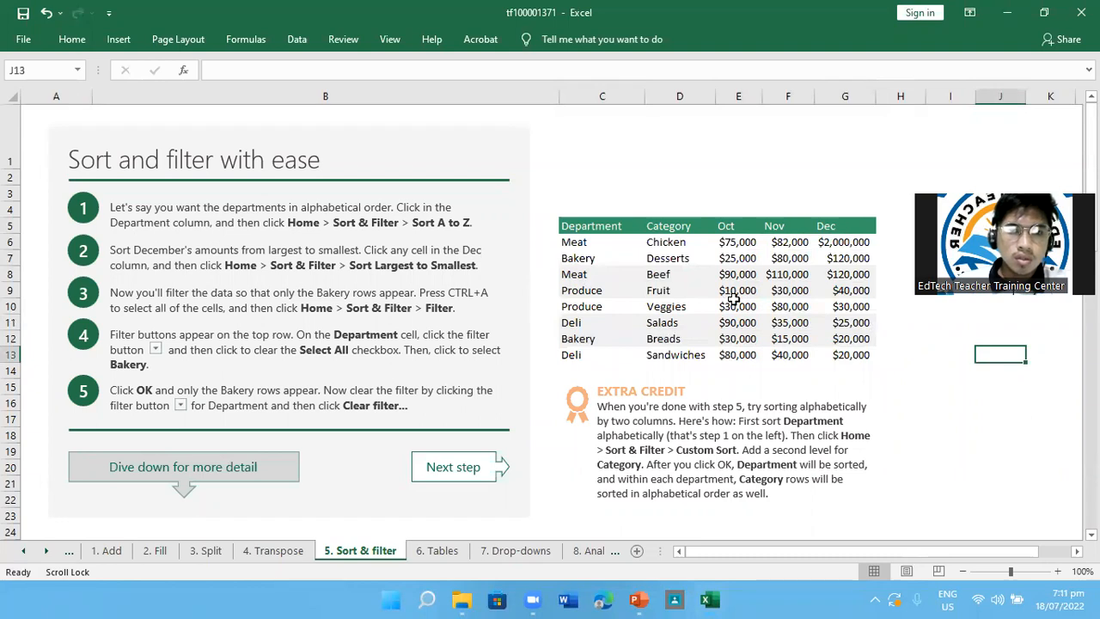
Select the whole department table and turn on Filter for its header row
key("ctrl+a")
left_click(623, 248)
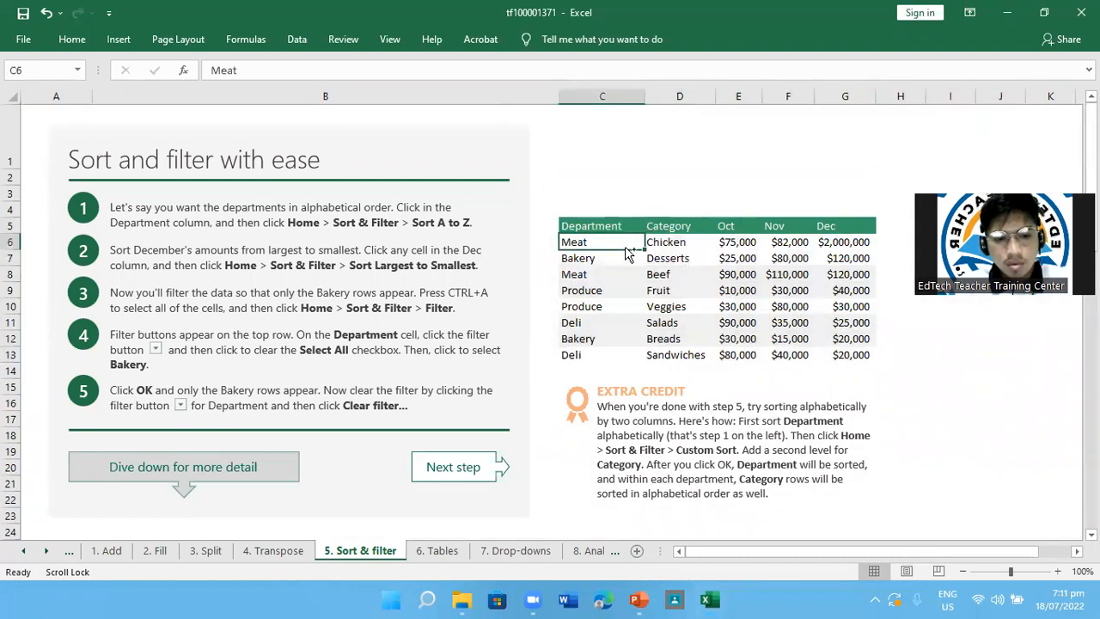
key("ctrl+a")
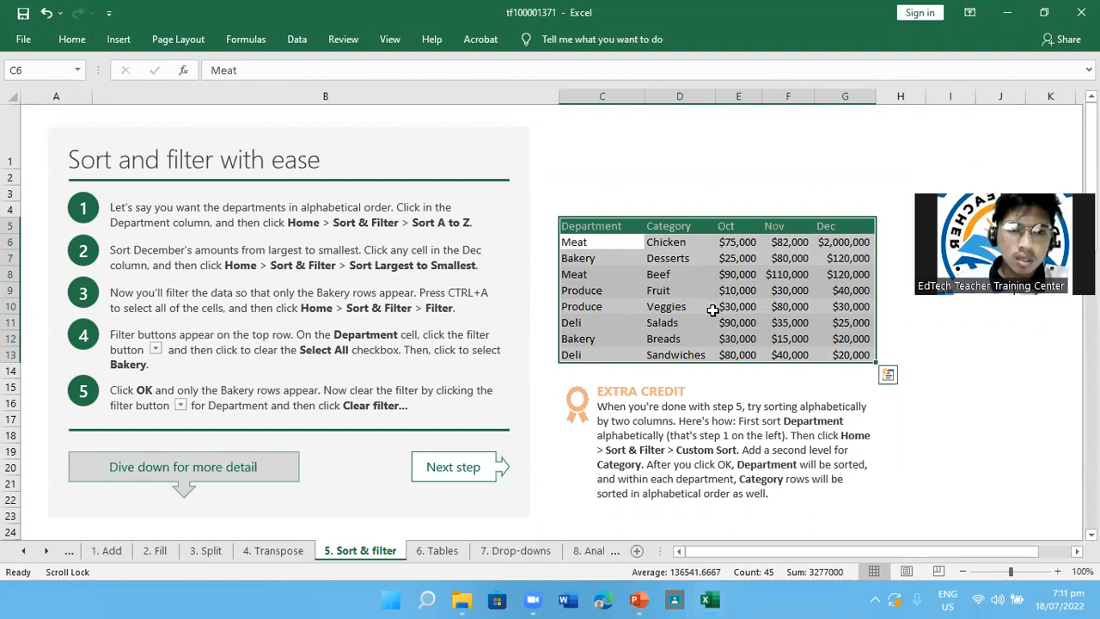
left_click(65, 43)
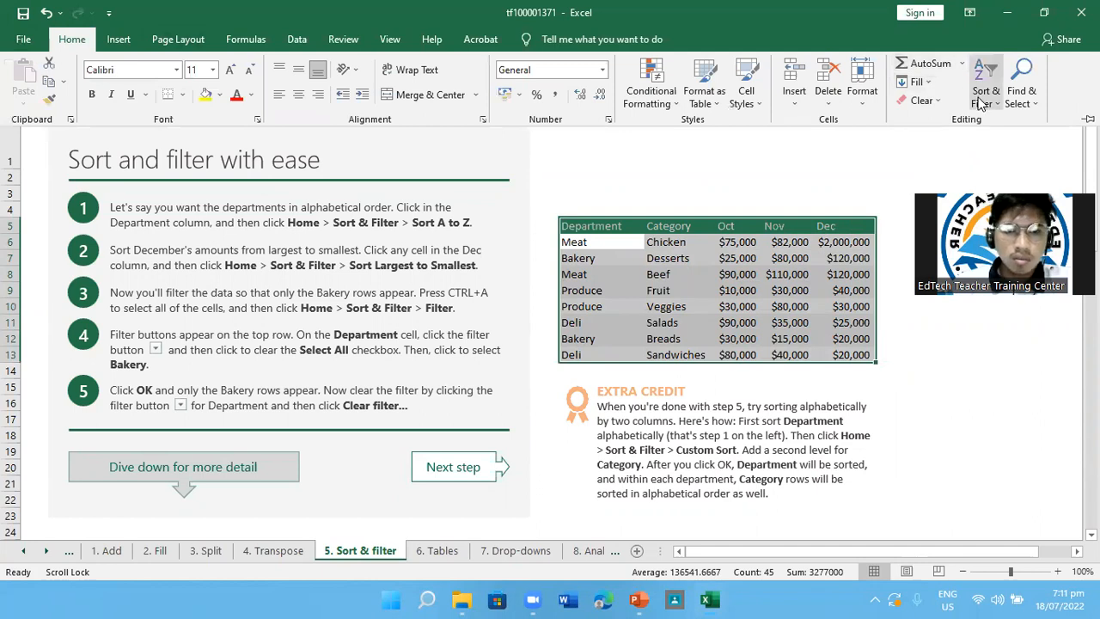
left_click(980, 96)
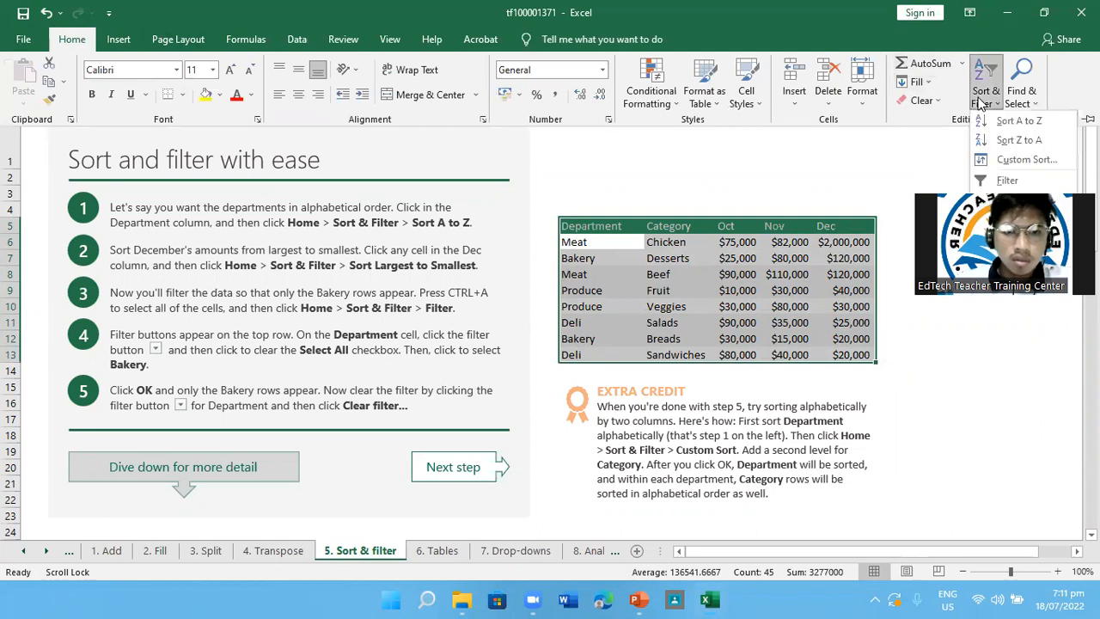
left_click(1009, 181)
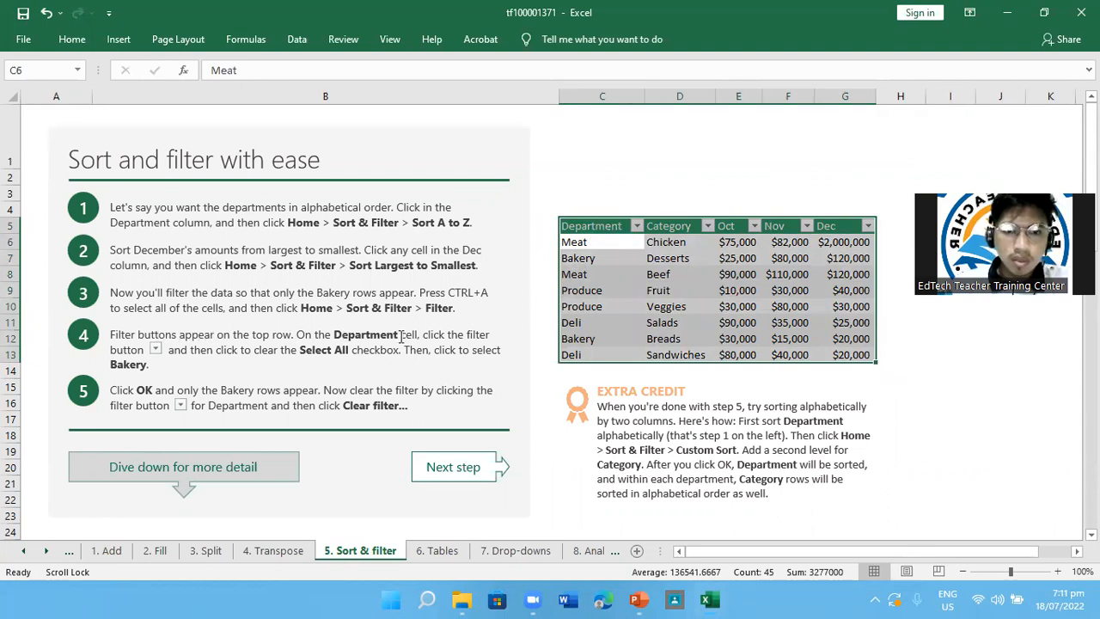
Filter the Department column so that only the Bakery rows are shown
left_click(637, 226)
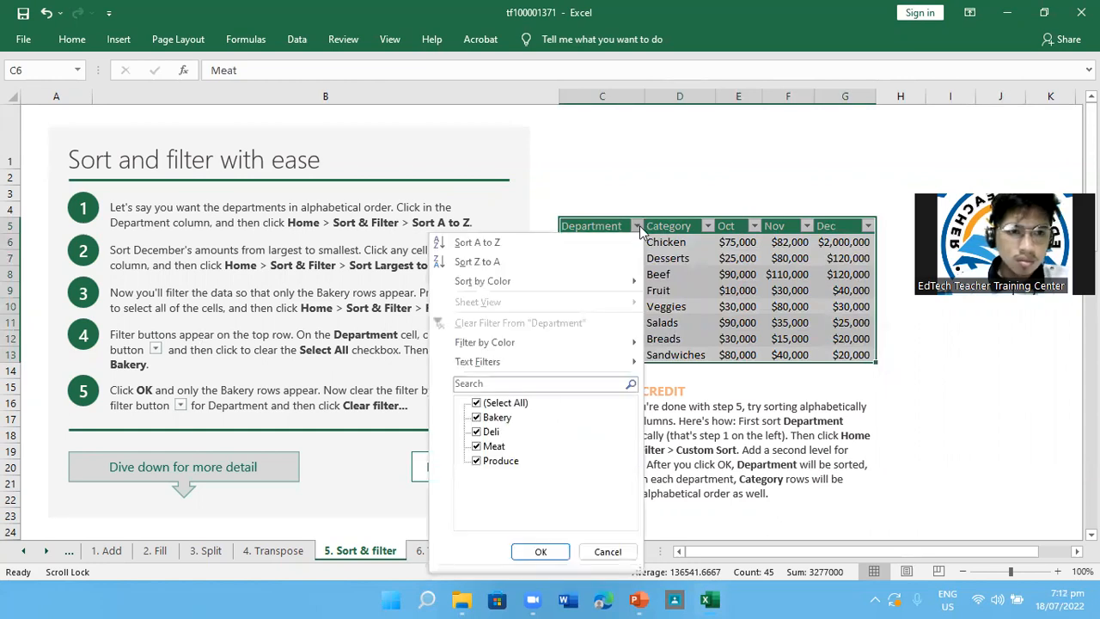
left_click(636, 226)
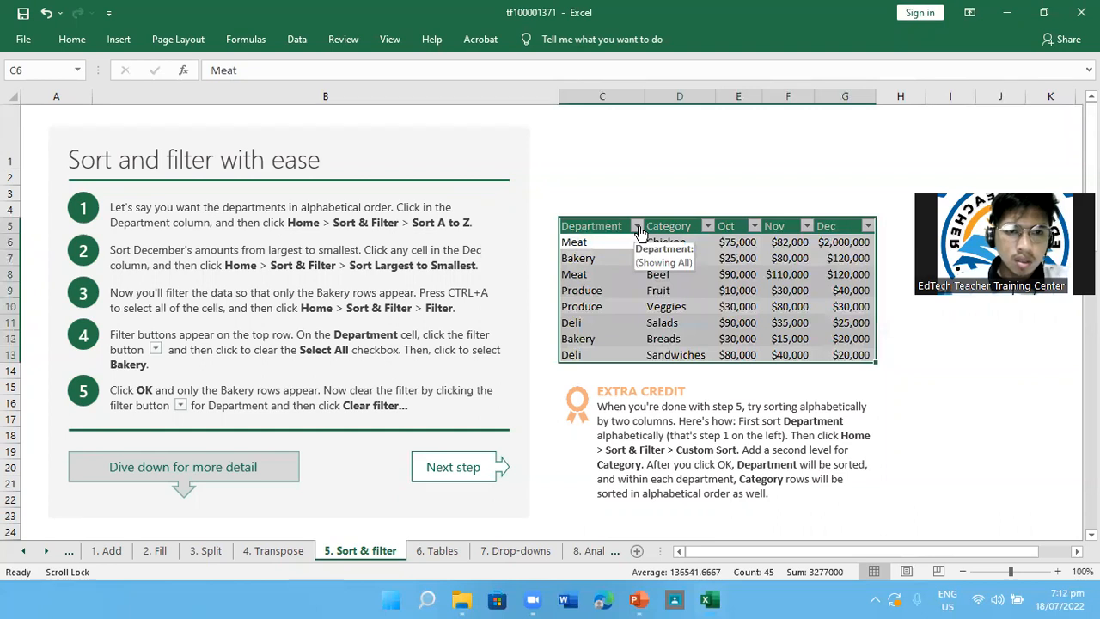
left_click(636, 226)
left_click(637, 227)
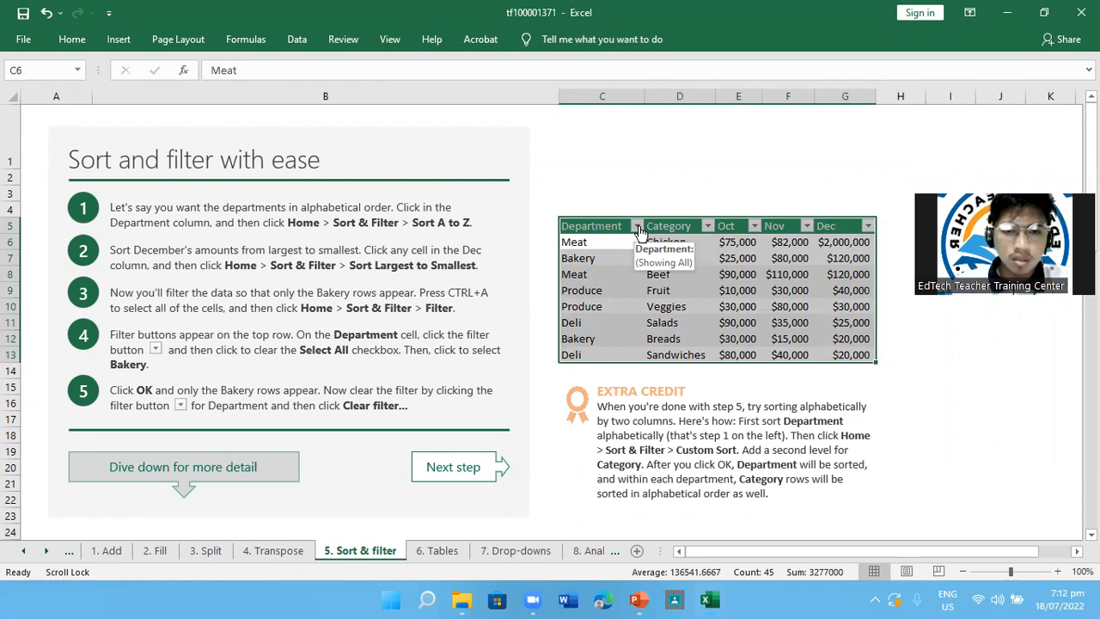
left_click(636, 226)
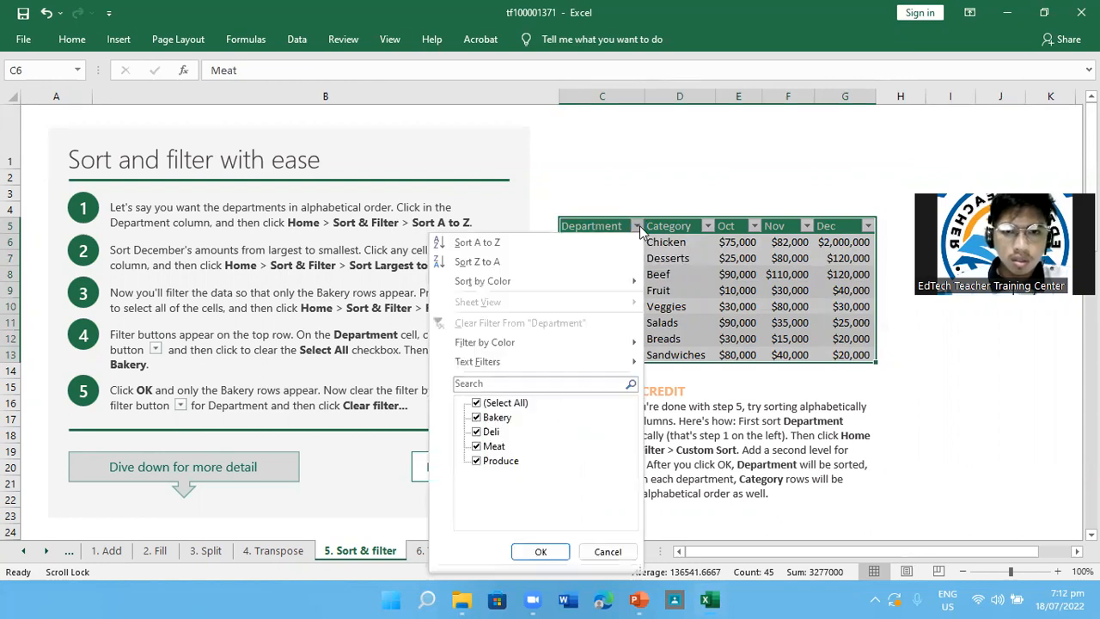
left_click(483, 402)
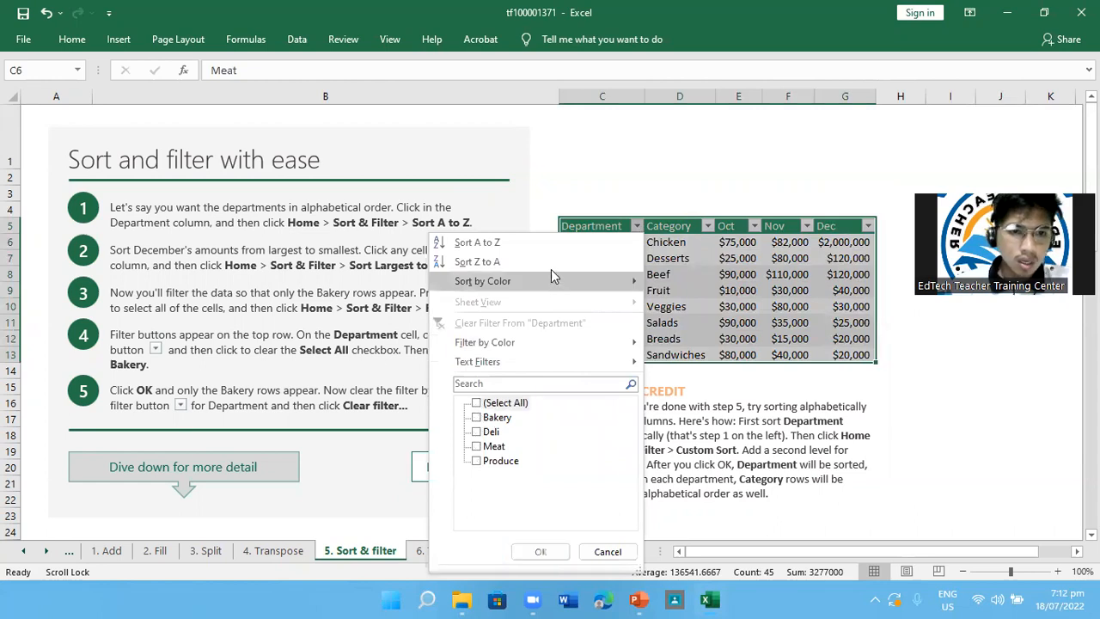
left_click(477, 417)
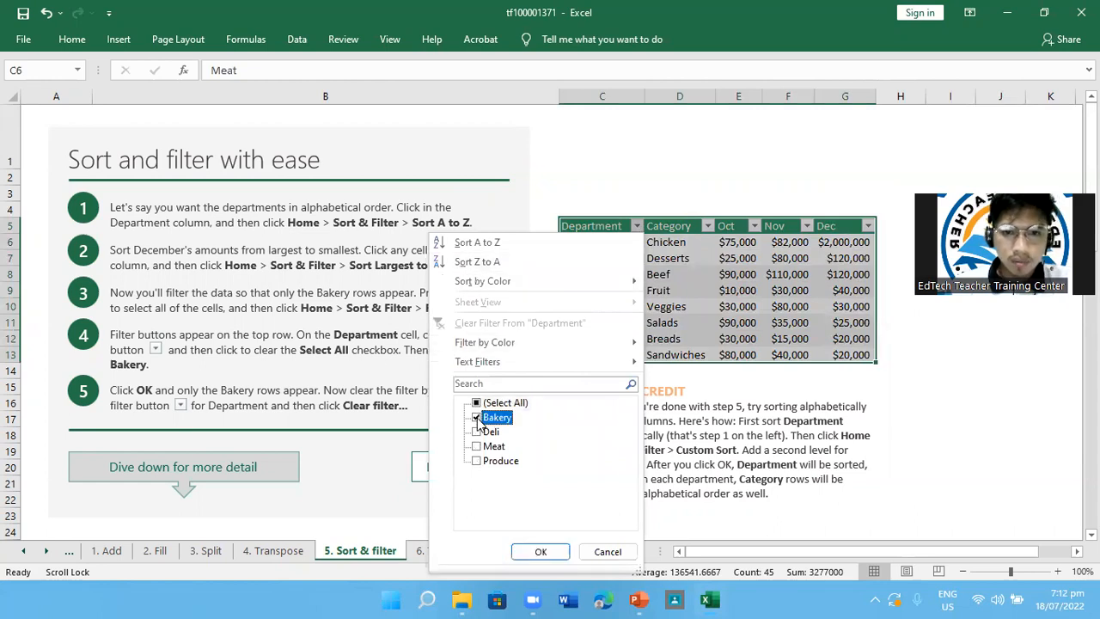
left_click(541, 552)
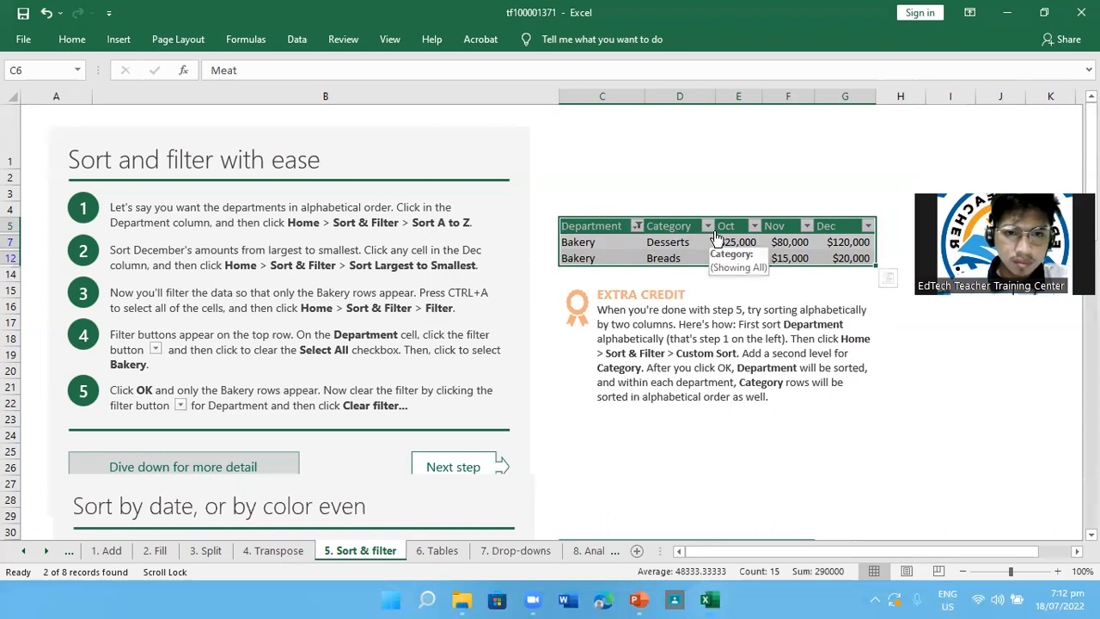
Clear the filter from the Department column
left_click(637, 226)
key("Return")
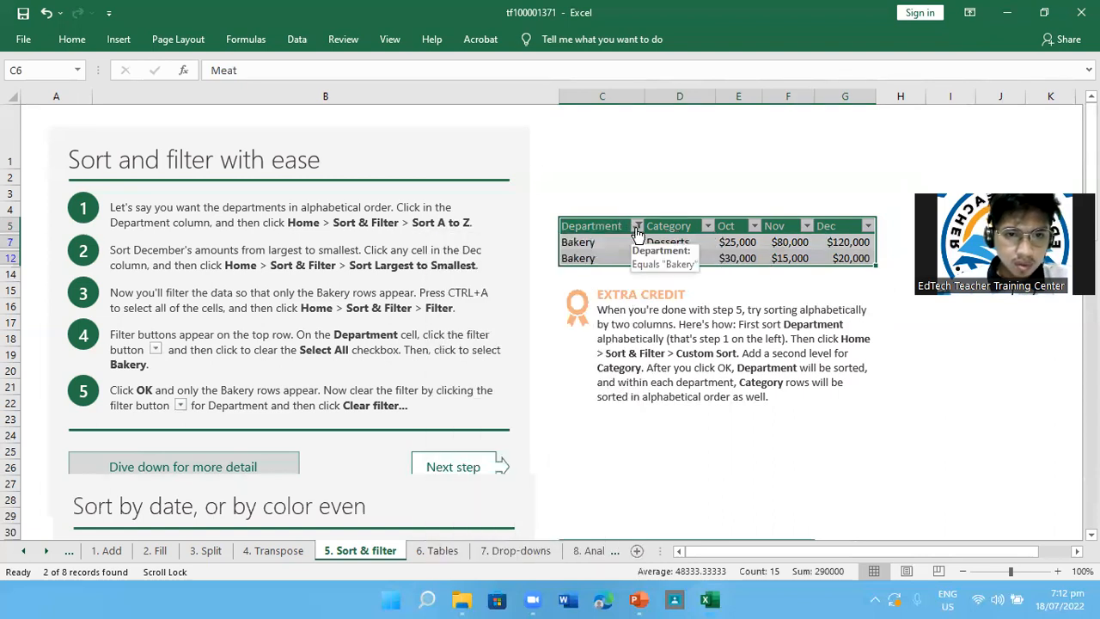
left_click(636, 226)
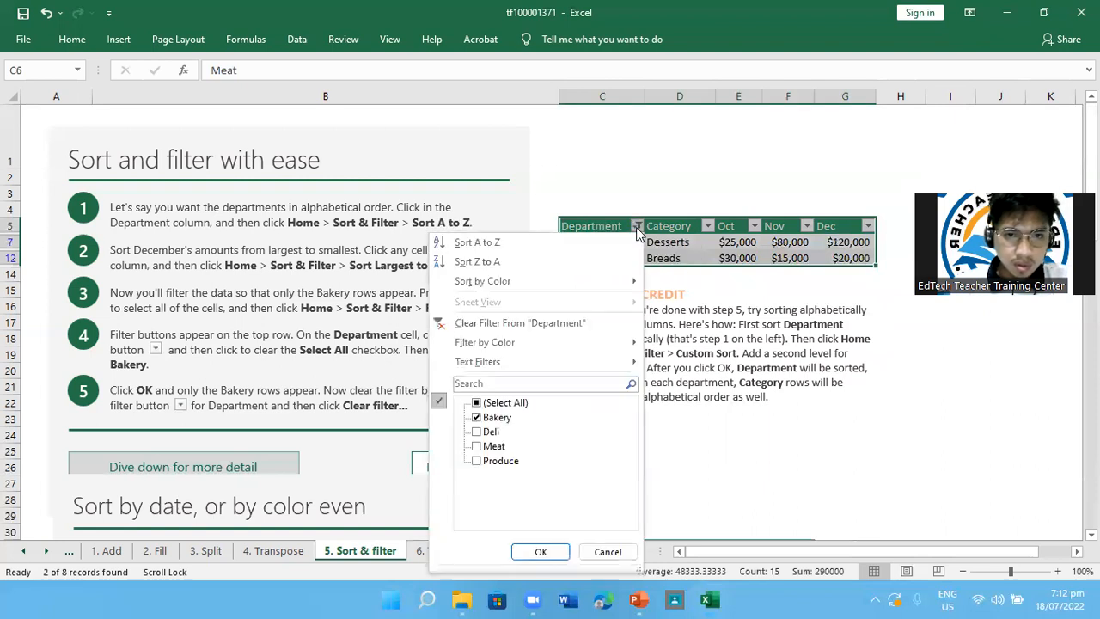
left_click(636, 227)
left_click(636, 227)
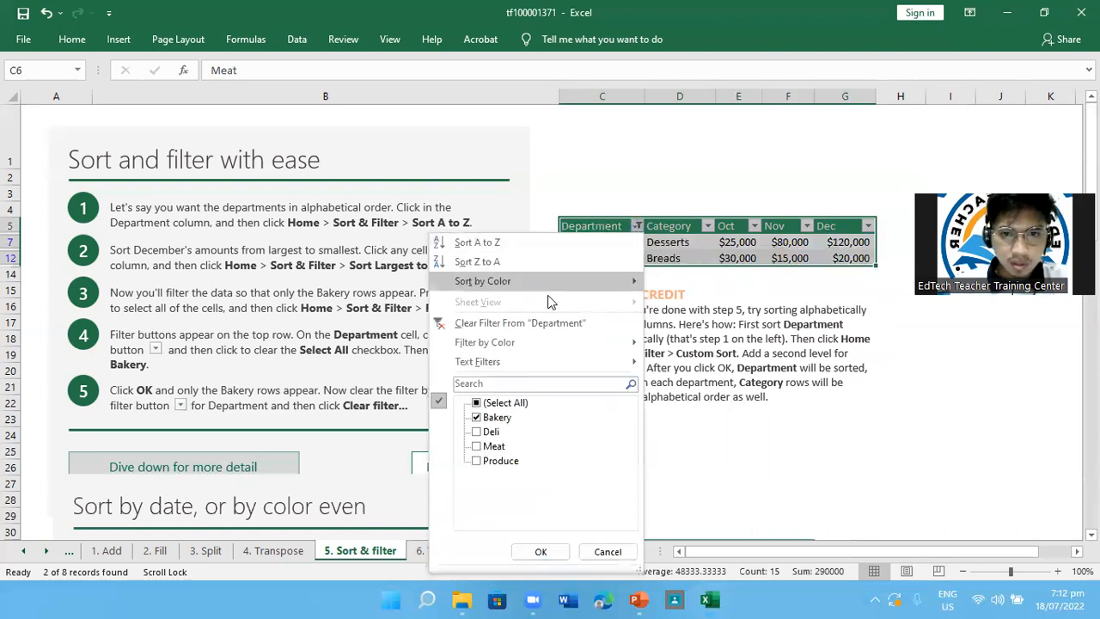
left_click(551, 322)
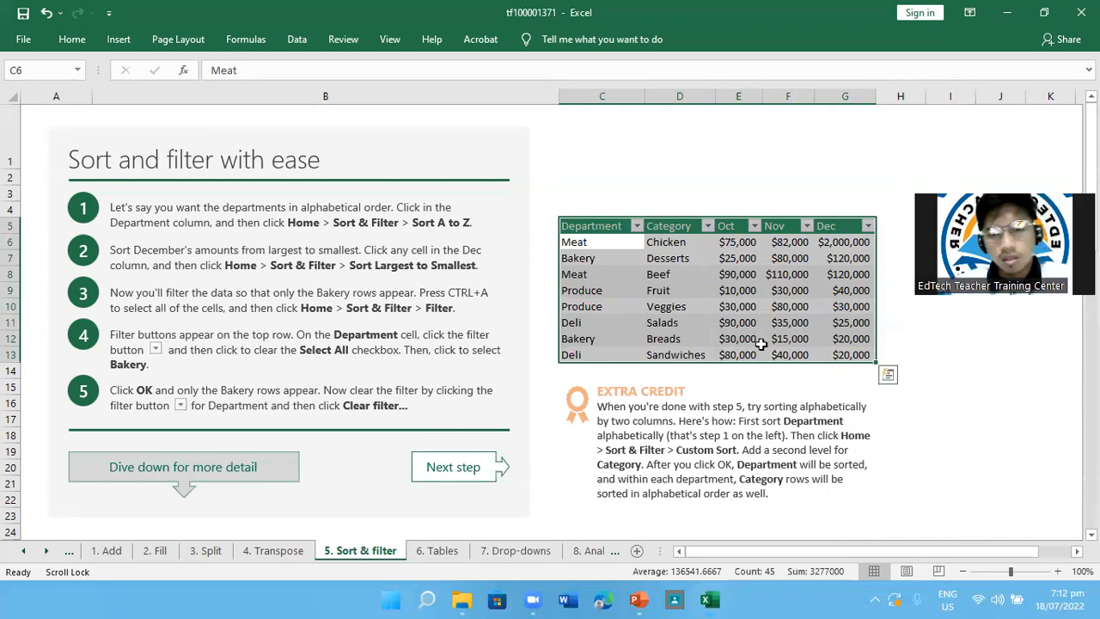
Undo the Filter setup and Dec sort on the department table, then redo them
key("ctrl+z")
key("ctrl+z")
key("ctrl+z")
key("ctrl+z")
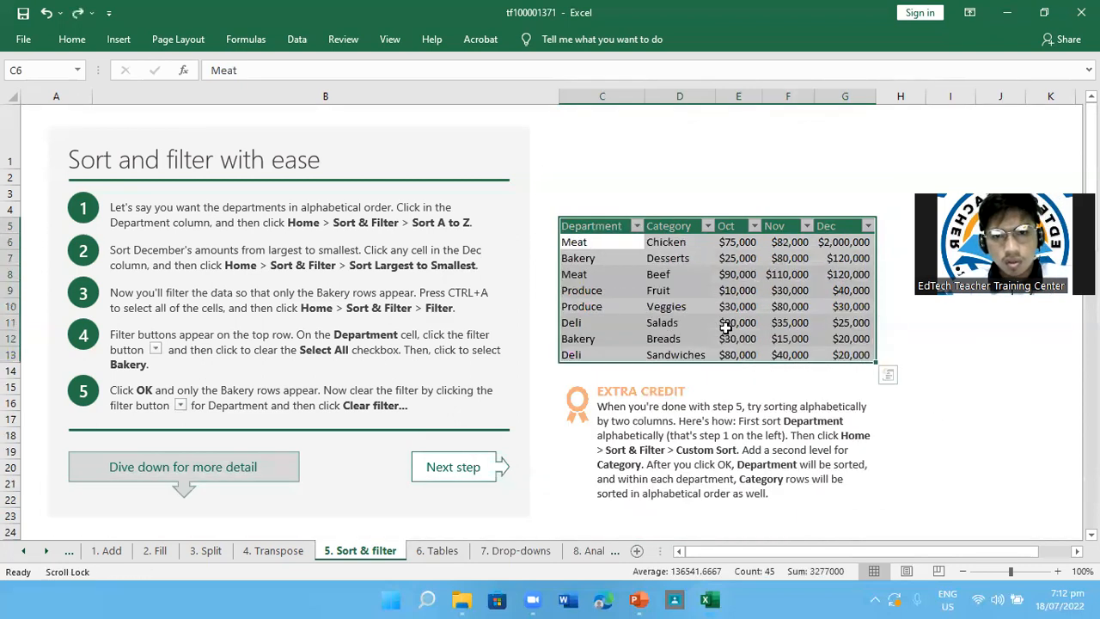
key("ctrl+z")
key("ctrl+z")
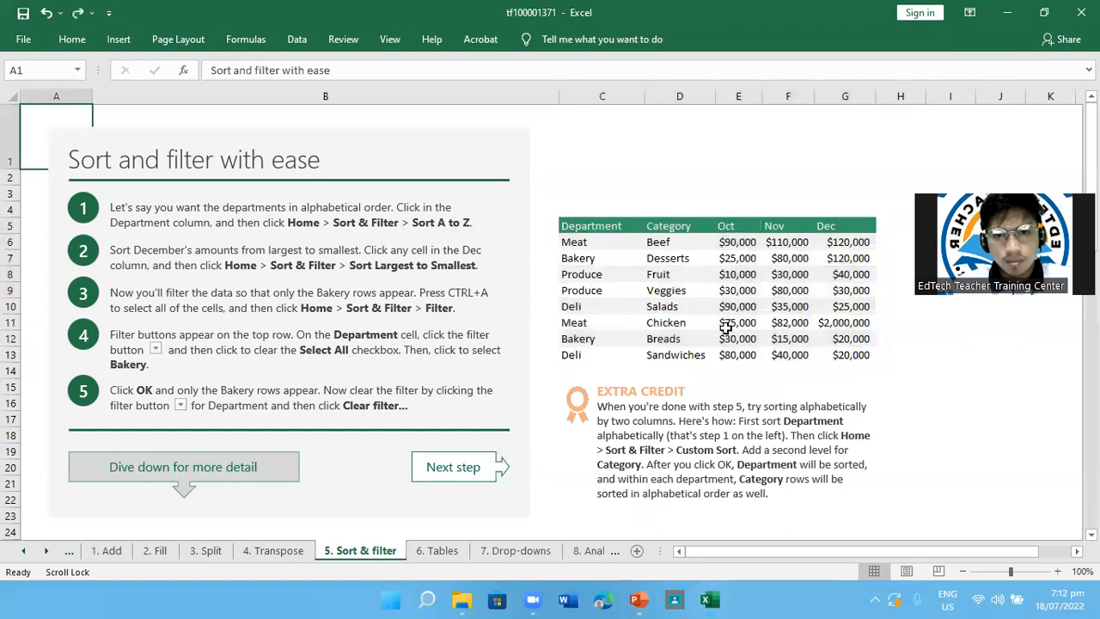
left_click(634, 404)
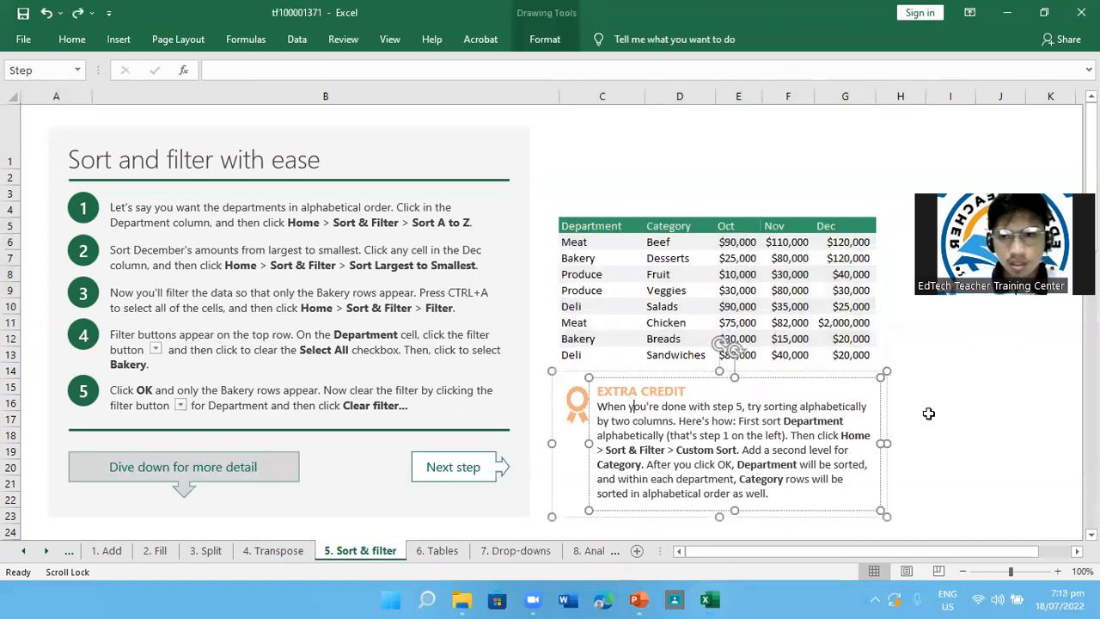
left_click(927, 414)
scroll(928, 413, "down", 2)
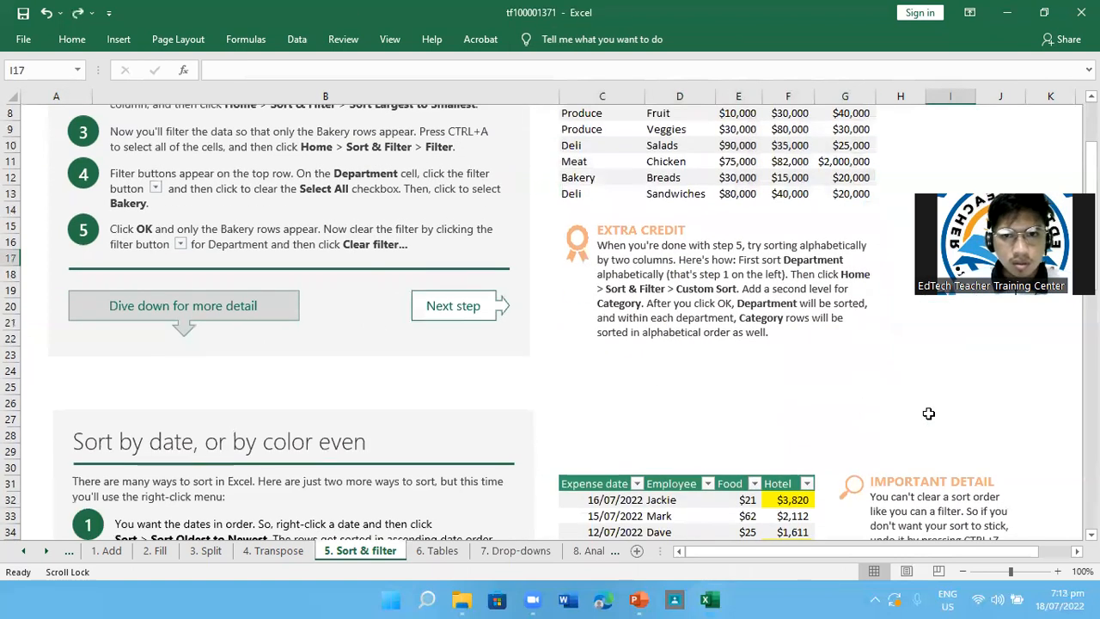
scroll(928, 413, "down", 1)
scroll(928, 413, "up", 2)
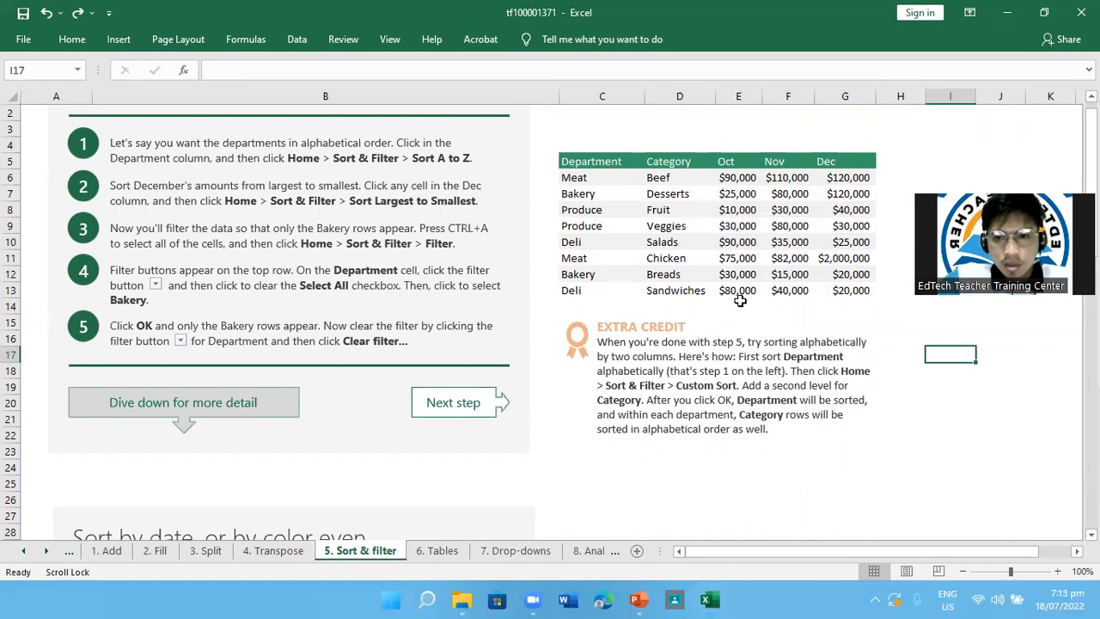
key("ctrl+y")
key("ctrl+y")
key("ctrl+y")
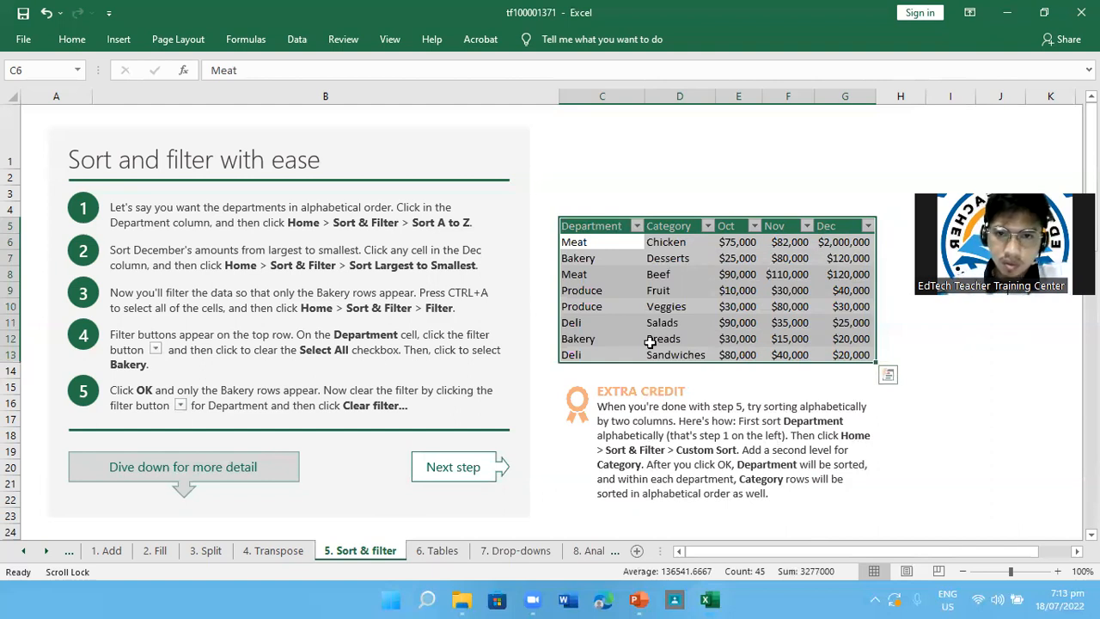
Sort the table alphabetically from A to Z by the Department column
left_click(637, 226)
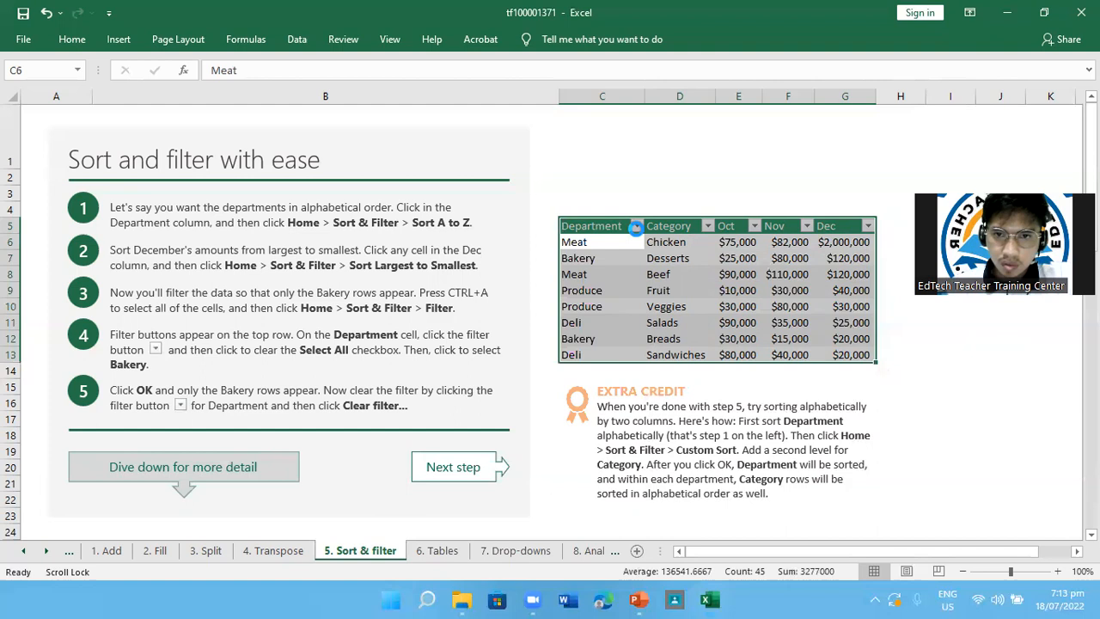
left_click(635, 228)
left_click(636, 228)
left_click(637, 226)
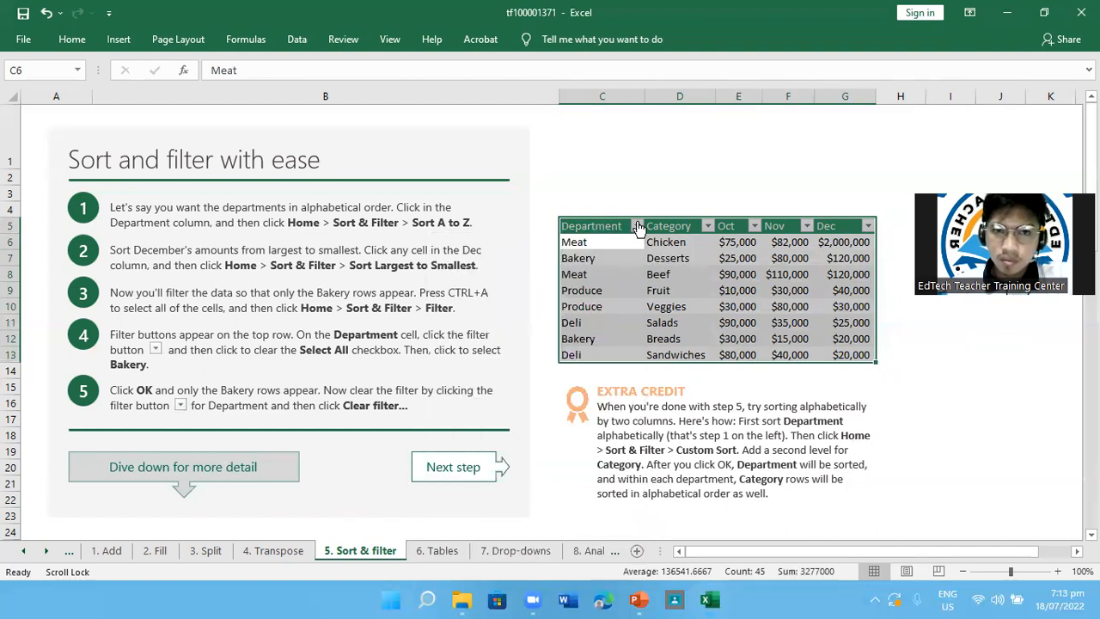
left_click(74, 43)
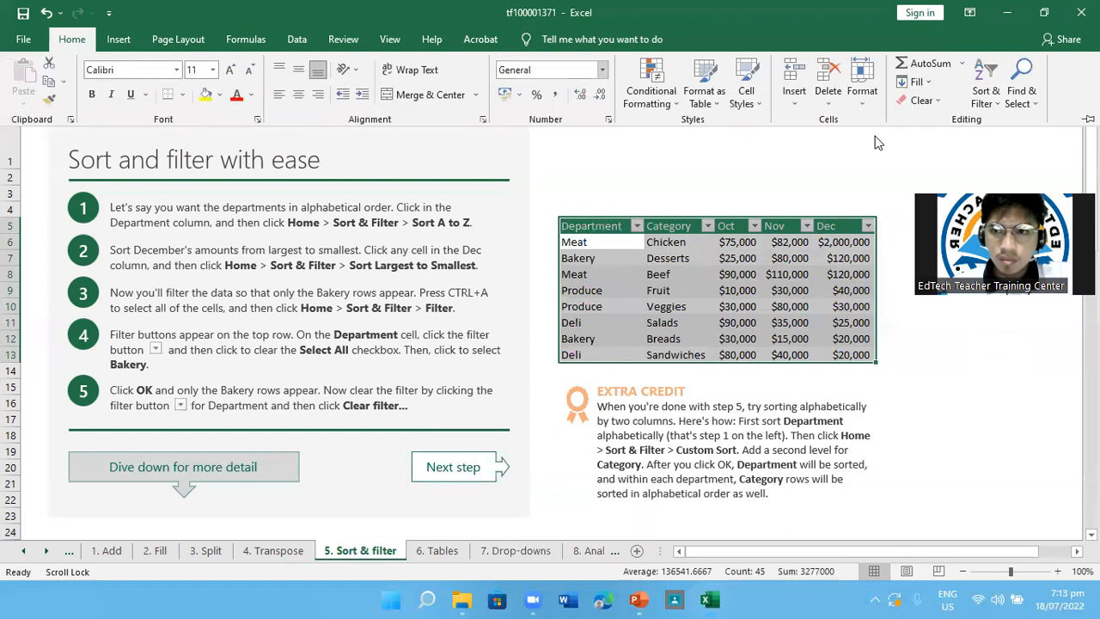
left_click(637, 231)
left_click(636, 229)
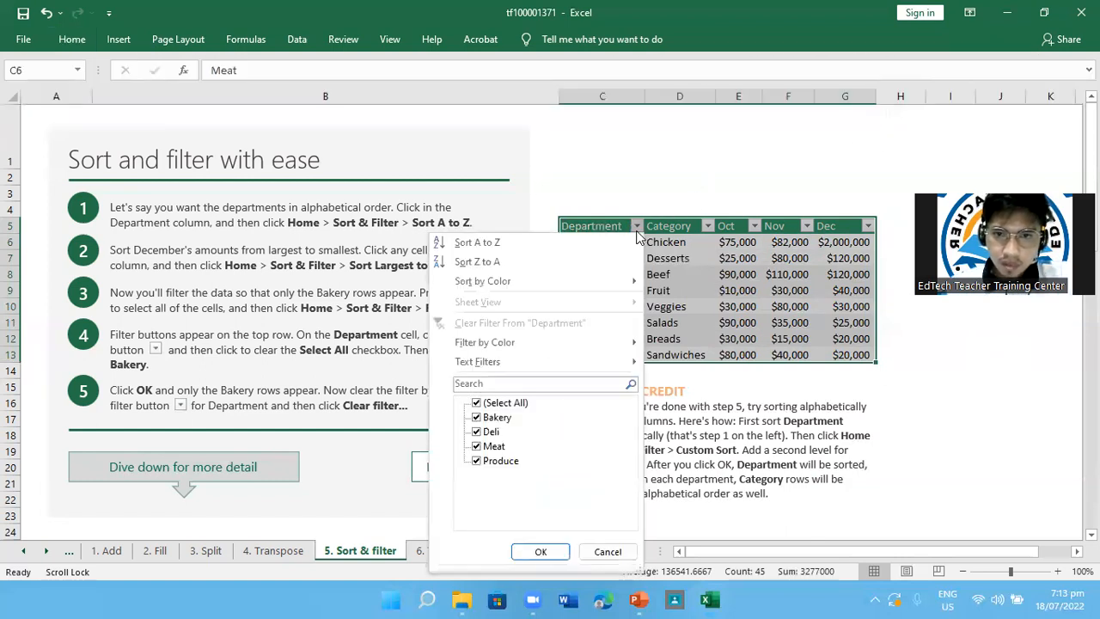
left_click(636, 228)
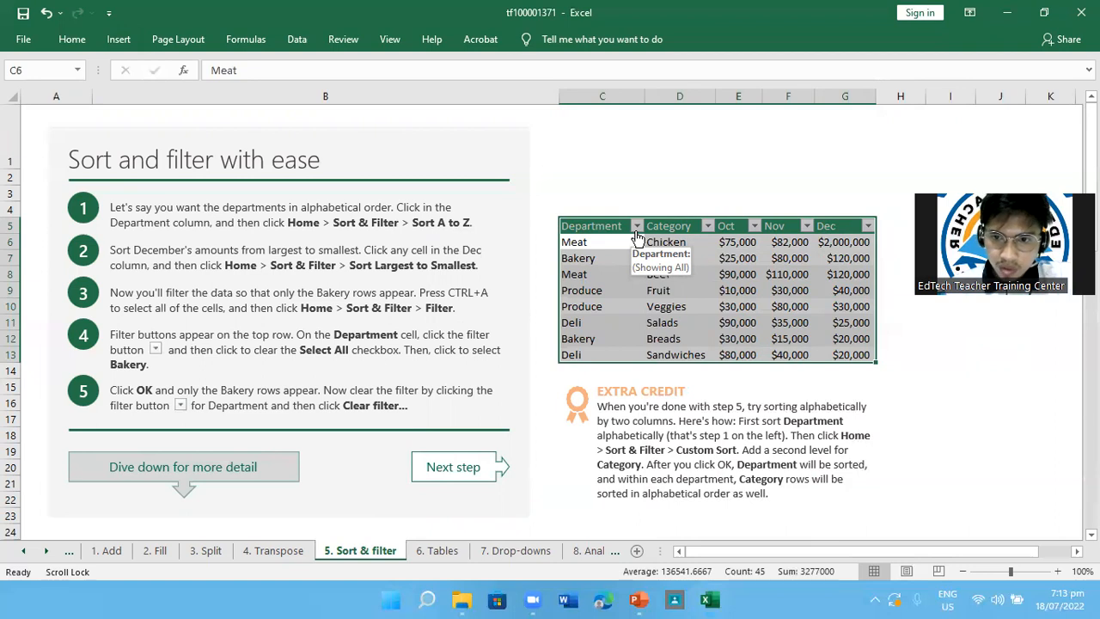
left_click(637, 230)
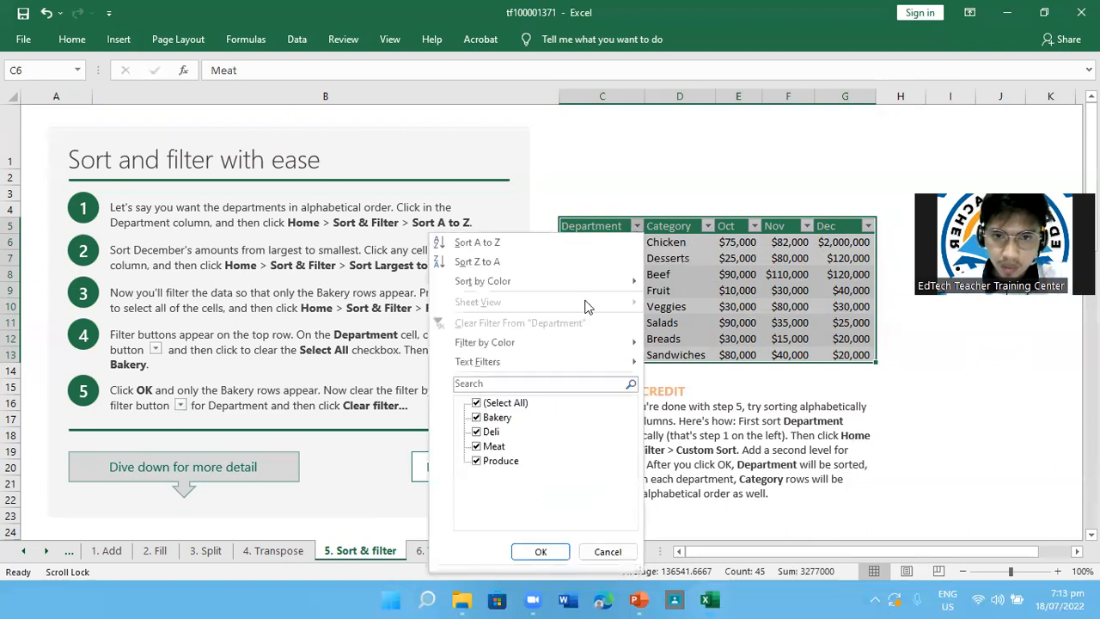
left_click(478, 242)
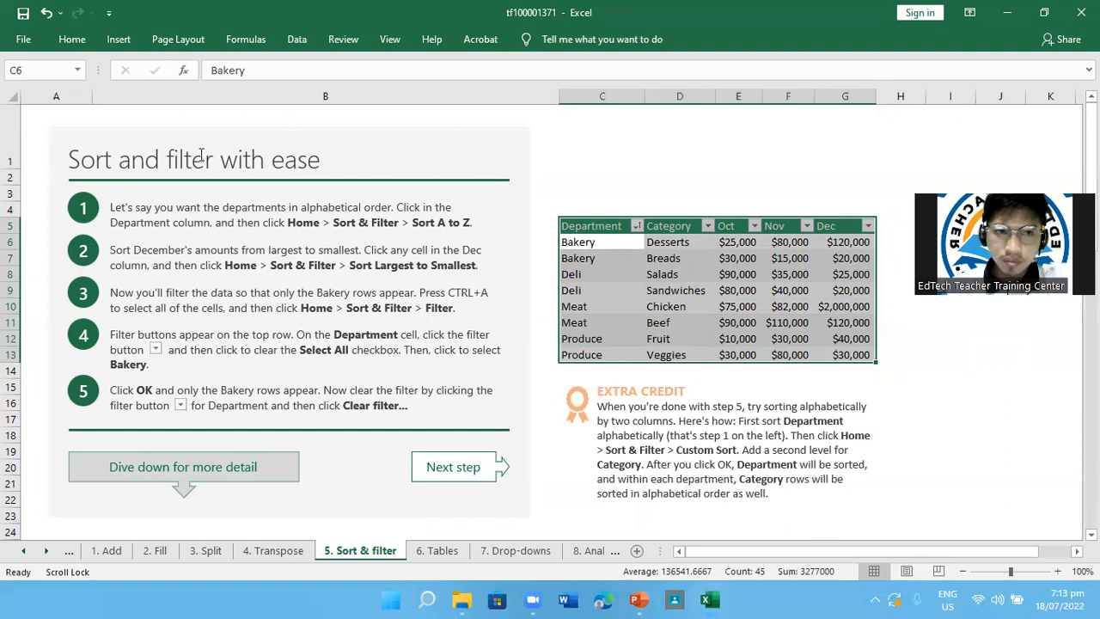
left_click(69, 41)
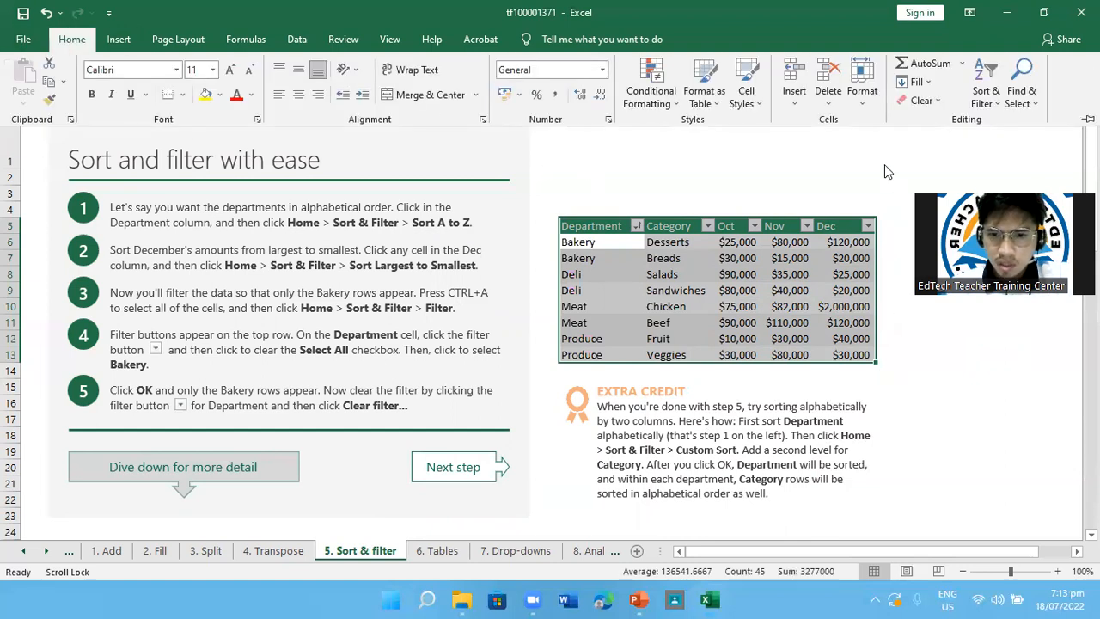
left_click(992, 100)
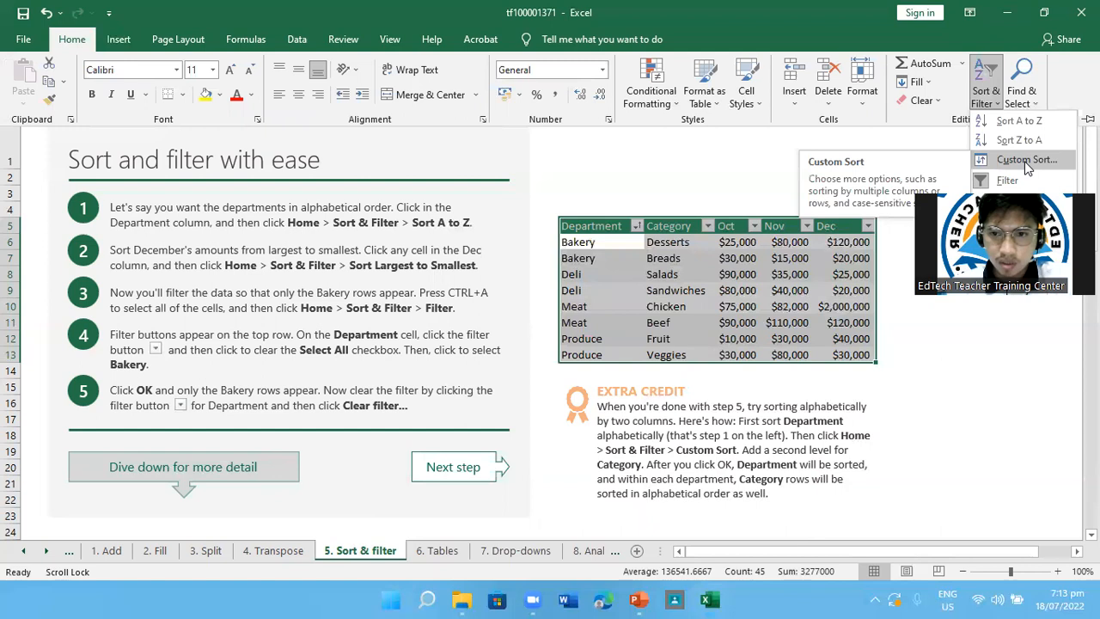
left_click(862, 392)
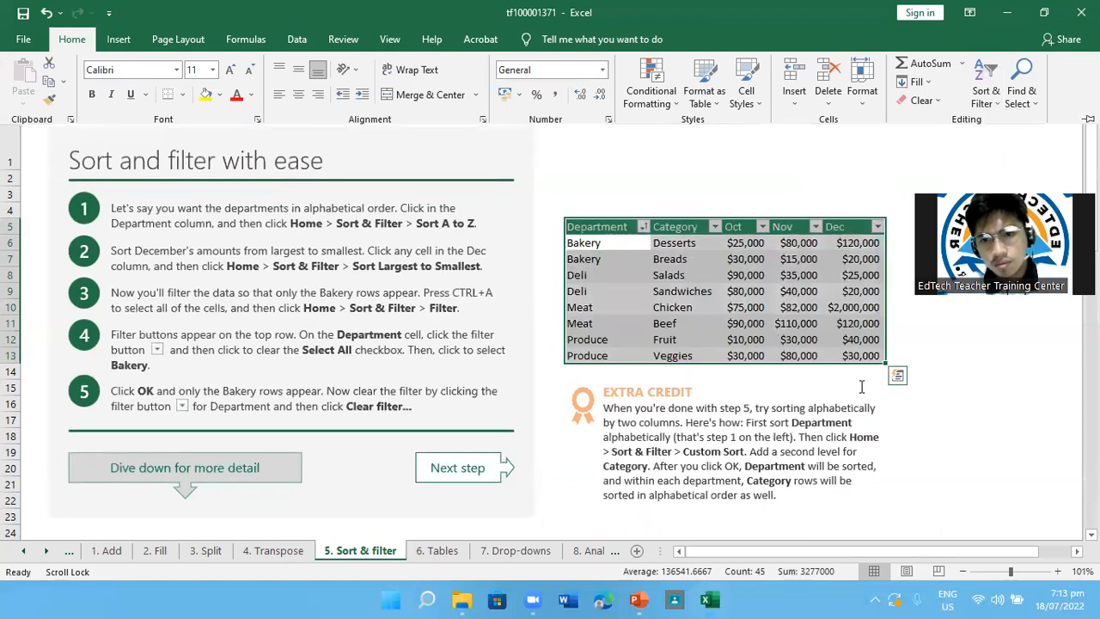
left_click(861, 387)
scroll(861, 388, "up", 2)
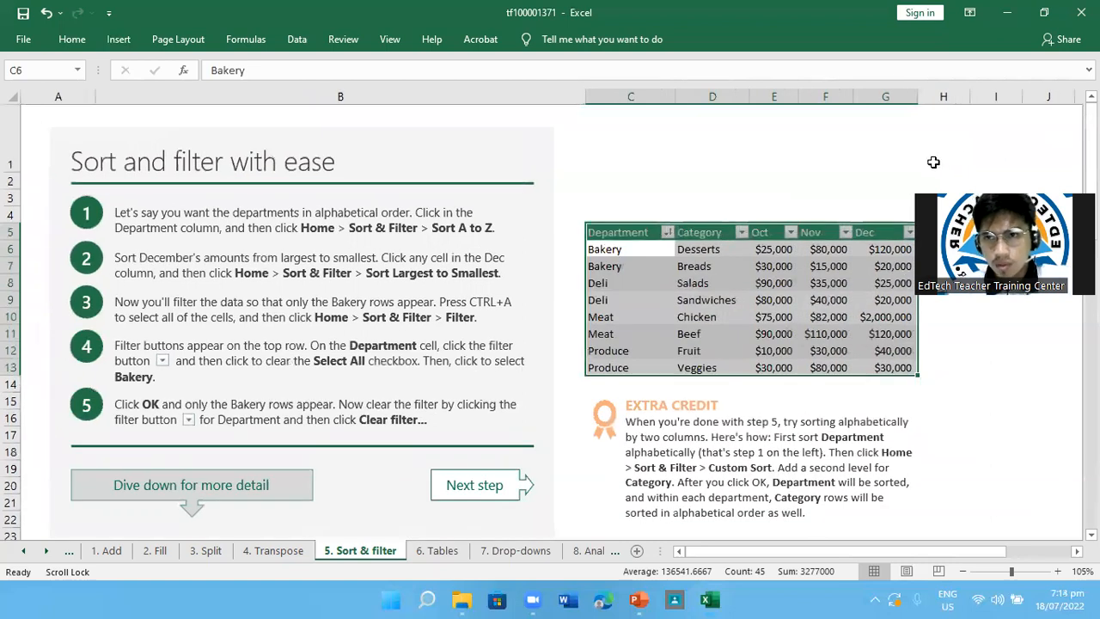
Start a Custom Sort of the department table and add a second sort level below Department
left_click(71, 38)
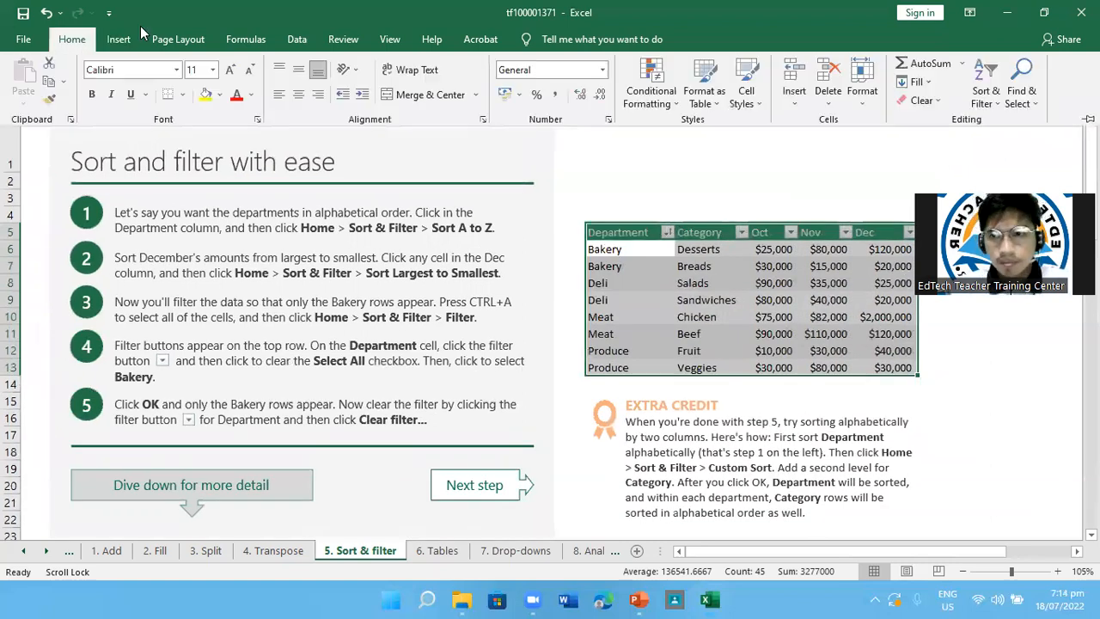
left_click(985, 96)
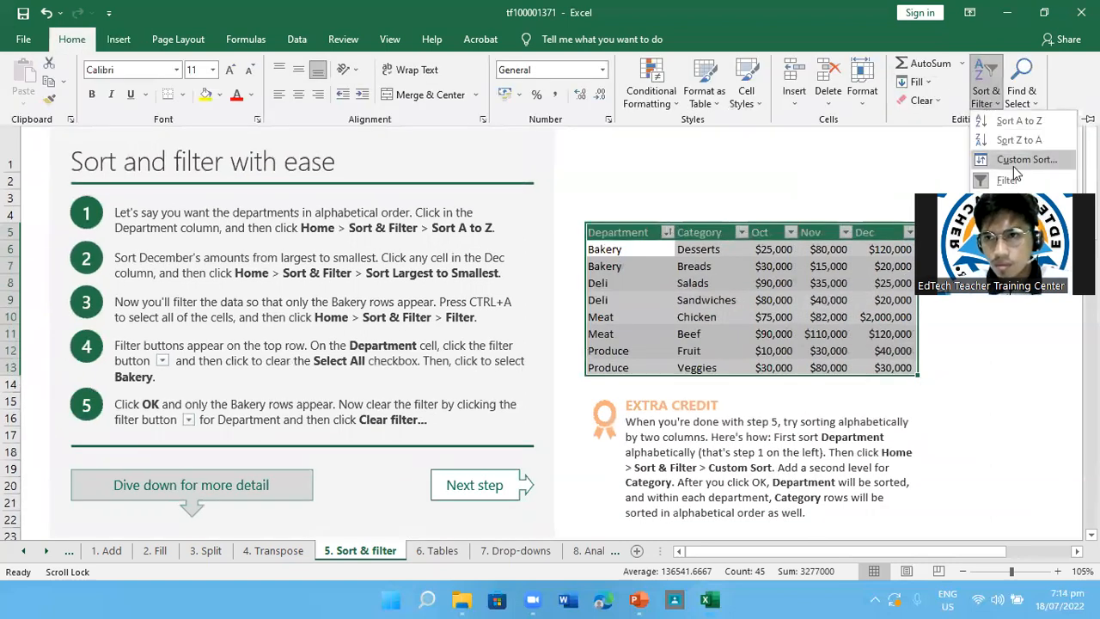
left_click(1016, 163)
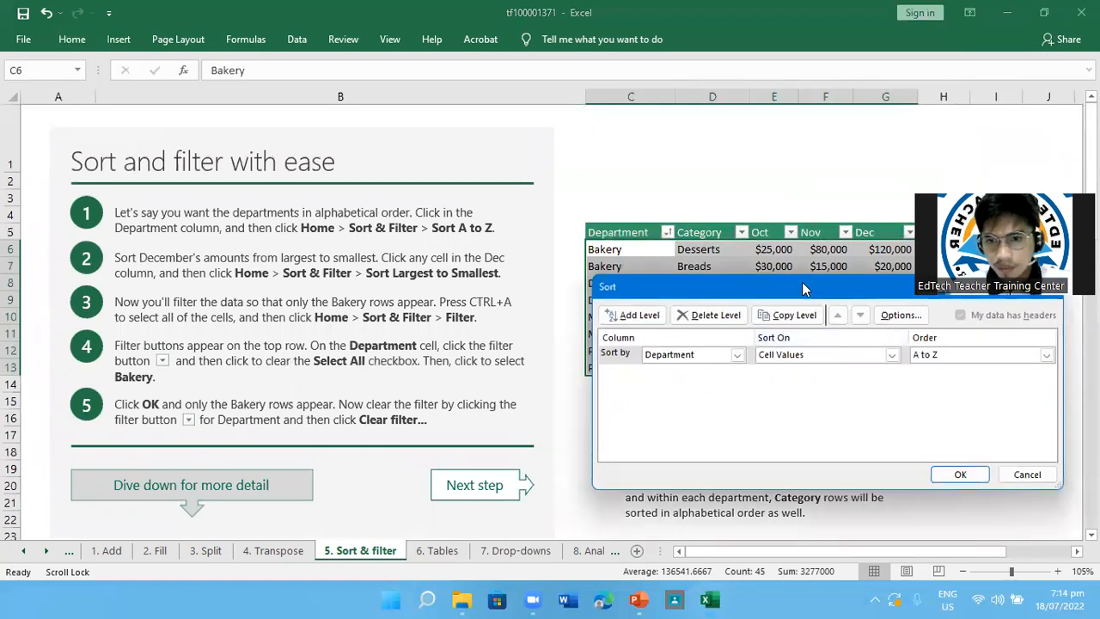
left_click_drag(812, 287, 305, 194)
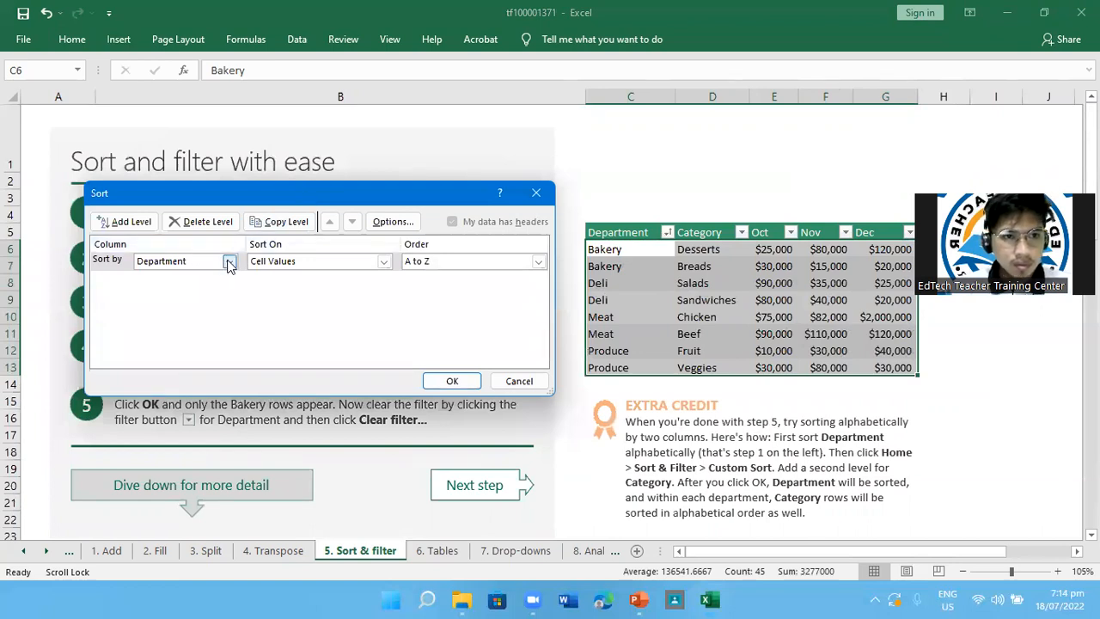
left_click(124, 221)
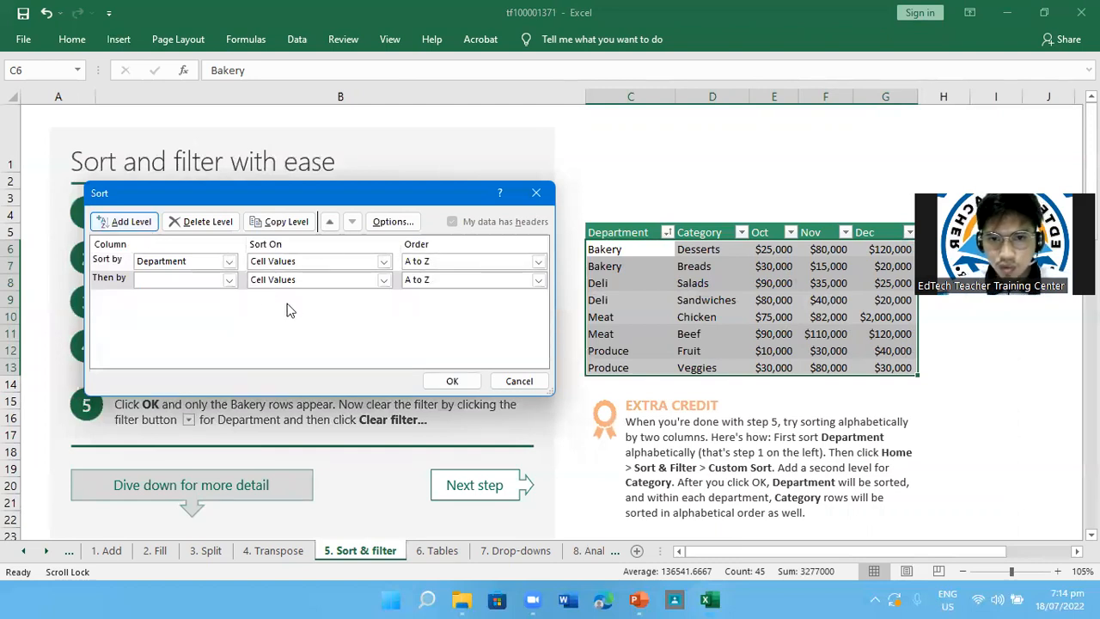
Try to apply the custom sort by Department while the second sort level has no column specified
left_click(468, 389)
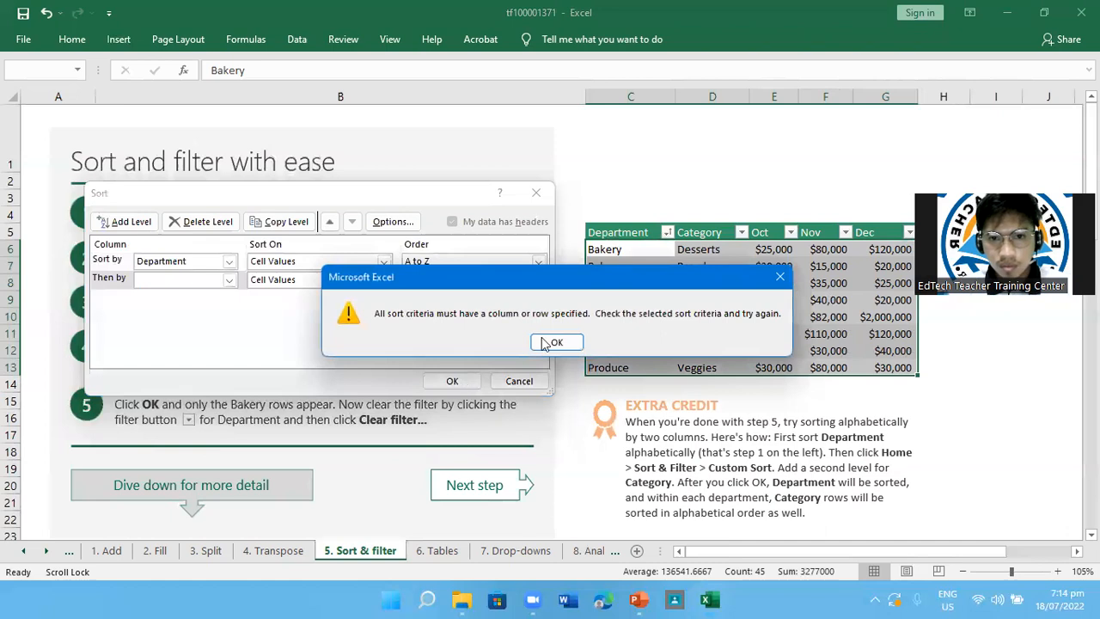
left_click(555, 339)
left_click(458, 380)
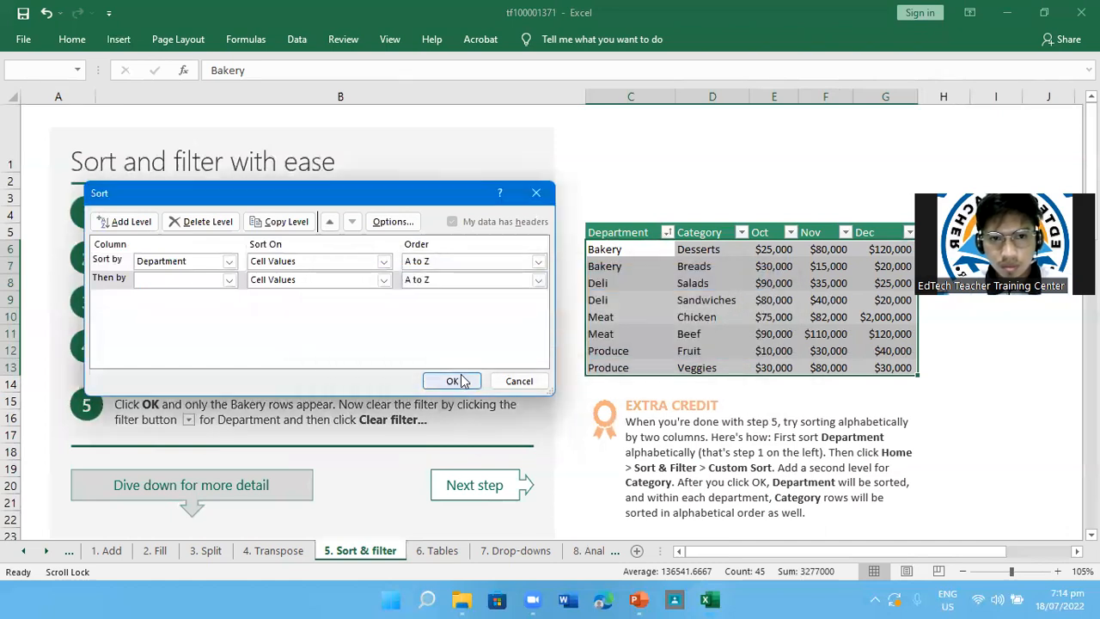
left_click(567, 341)
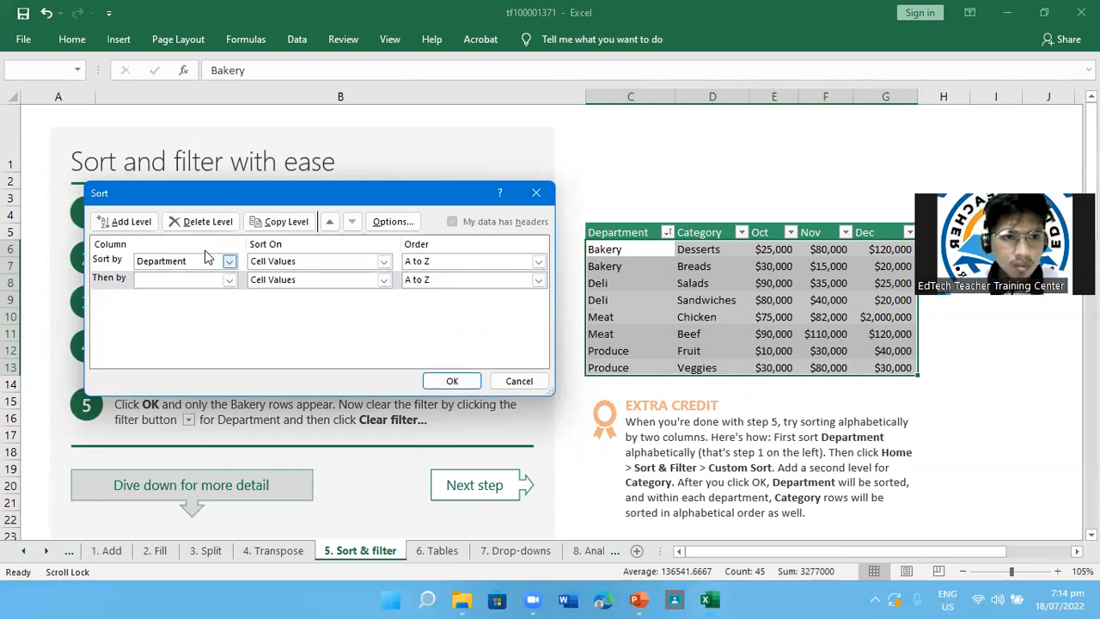
Switch the first sort level's column to Category and set it back to Department
left_click(230, 262)
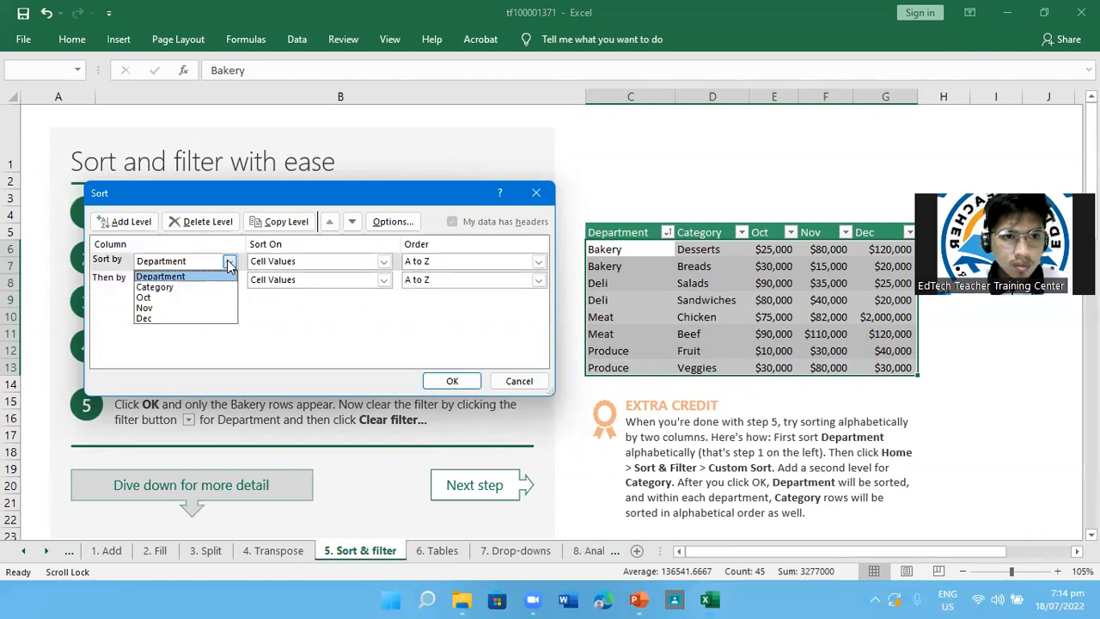
left_click(230, 262)
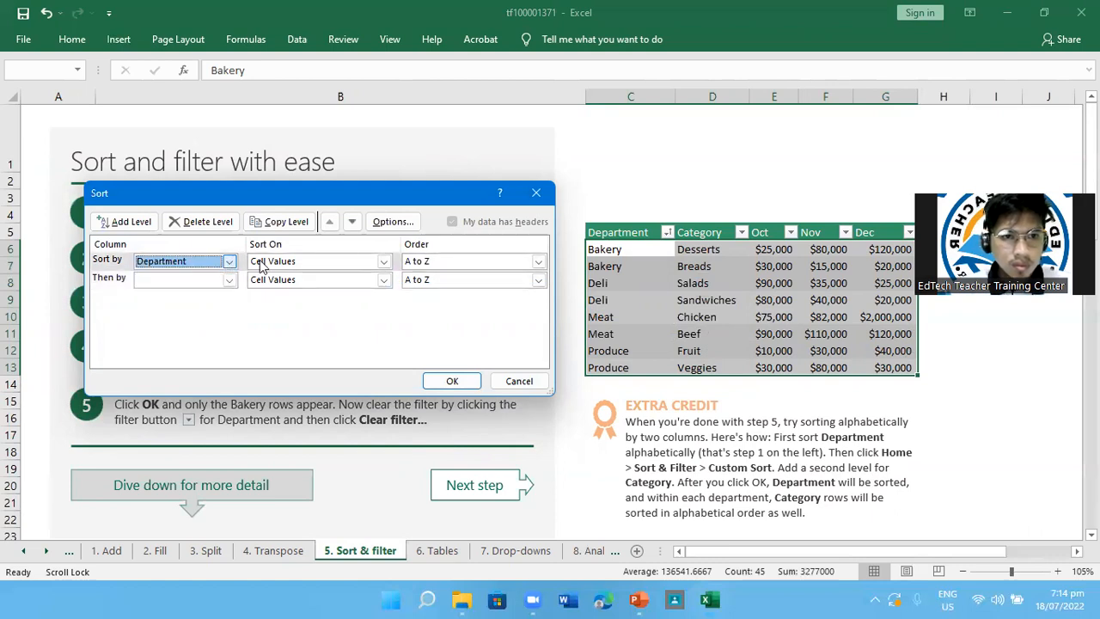
left_click(229, 262)
left_click(234, 261)
left_click(235, 261)
left_click(193, 287)
left_click(225, 263)
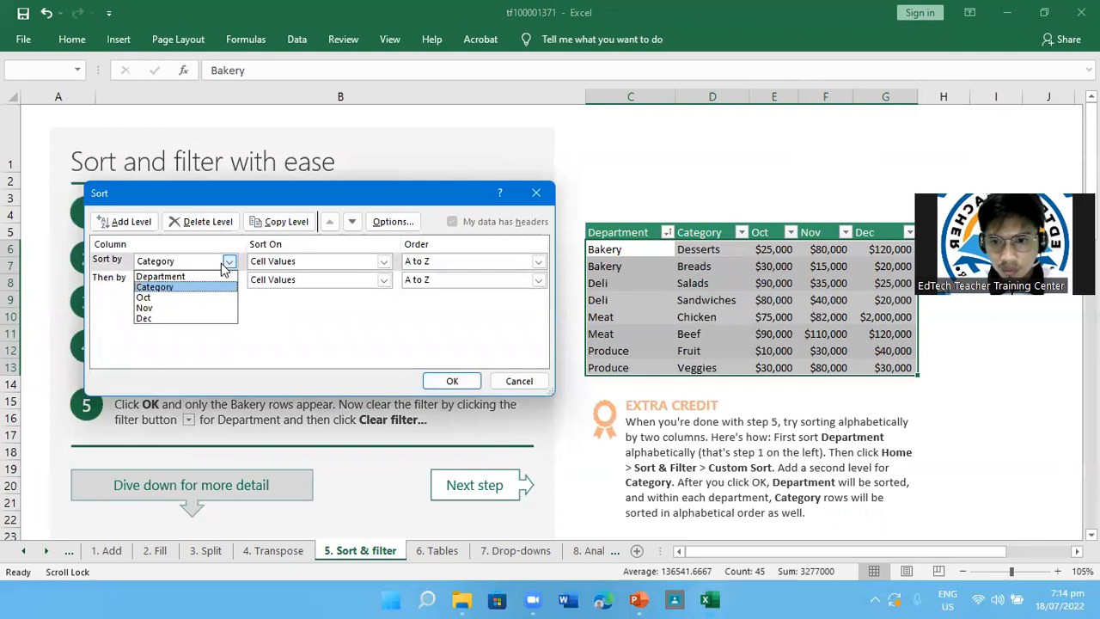
left_click(179, 271)
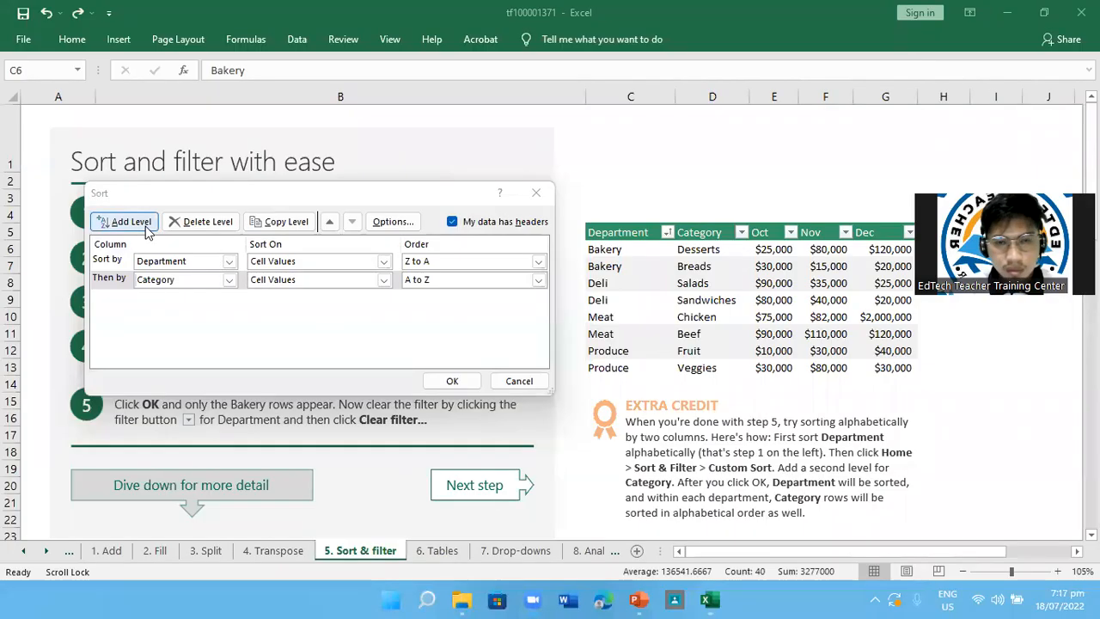
Apply the custom sort by Department from Z to A, with Category from A to Z as the second level
left_click(229, 280)
left_click(174, 309)
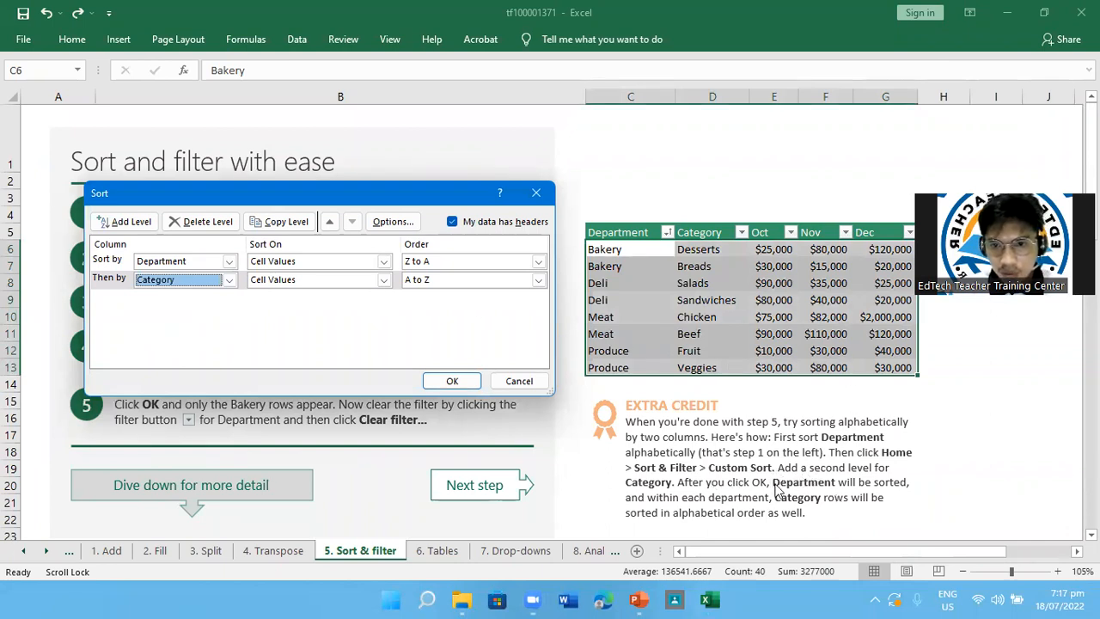
left_click(452, 380)
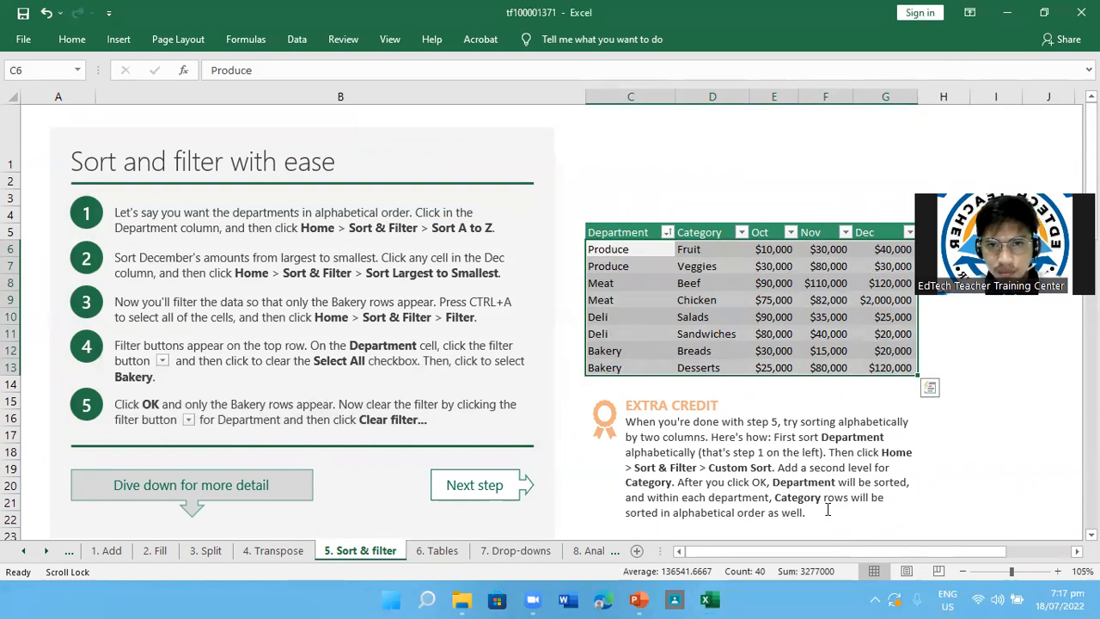
Sort the department table A to Z by Category, followed by A to Z by Department
left_click(740, 231)
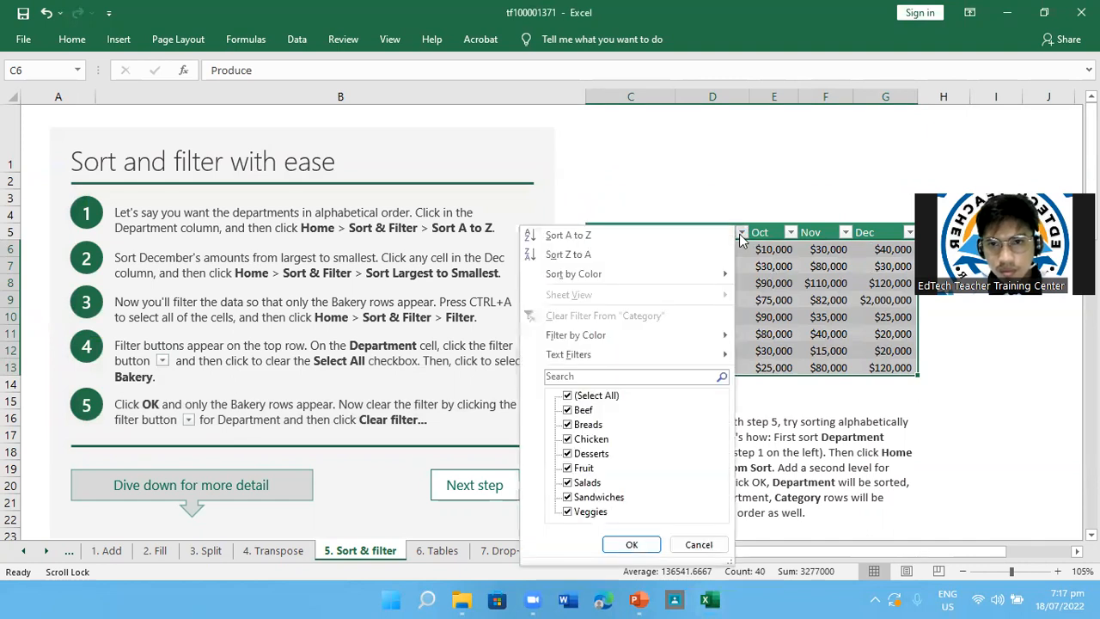
left_click(608, 238)
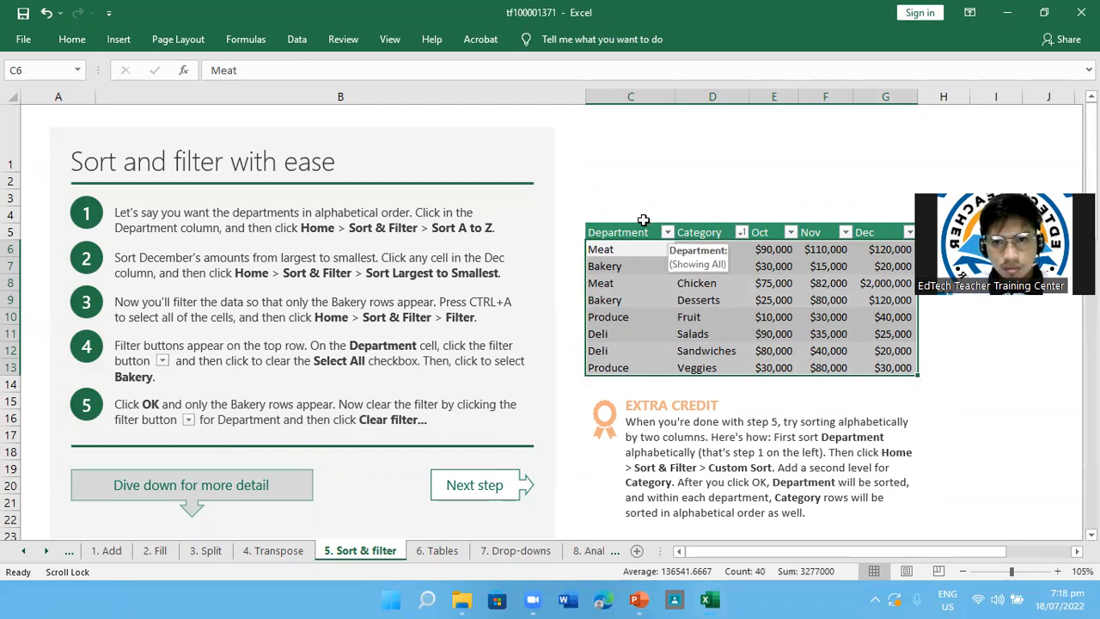
left_click(72, 40)
left_click(668, 232)
left_click(667, 232)
left_click(667, 232)
left_click(669, 232)
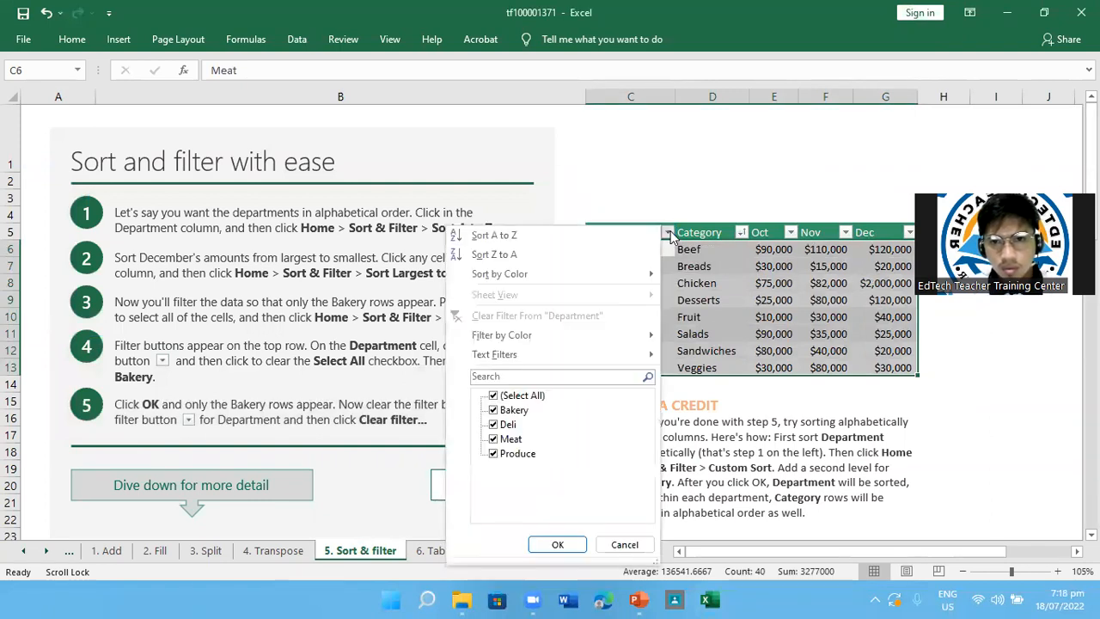
left_click(566, 238)
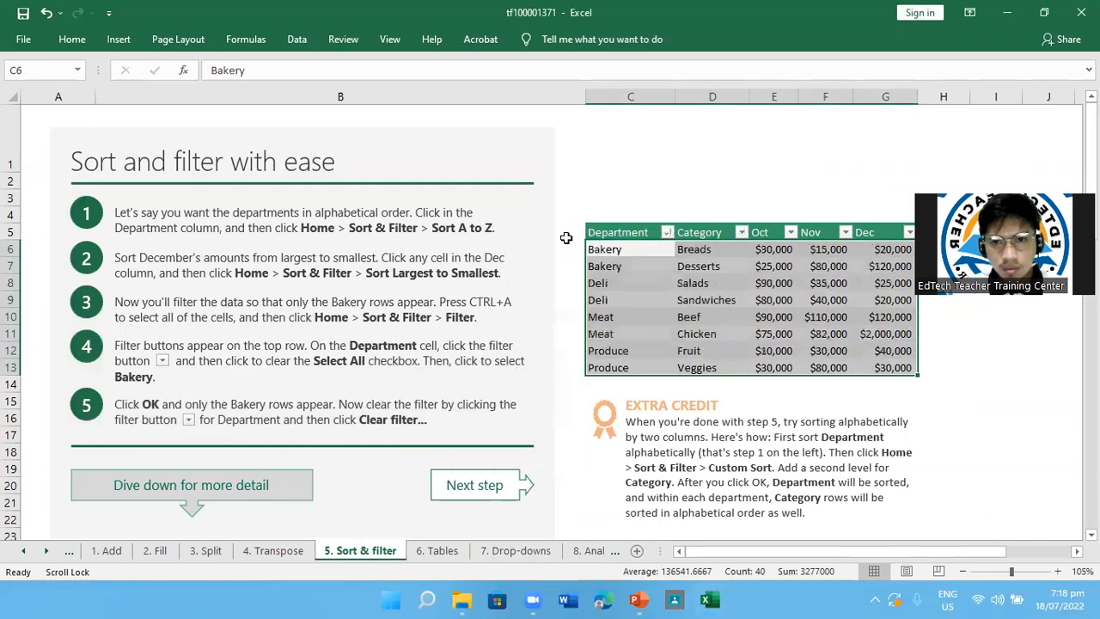
Reapply the two-level Custom Sort with Department Z to A and Category A to Z
left_click(81, 41)
left_click(986, 96)
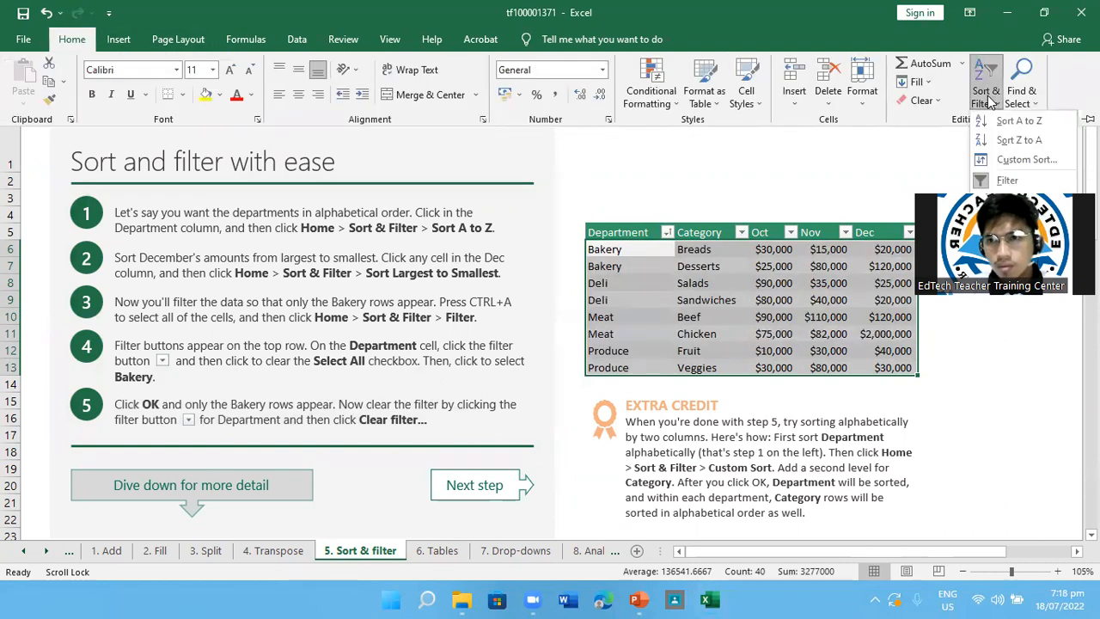
left_click(1001, 162)
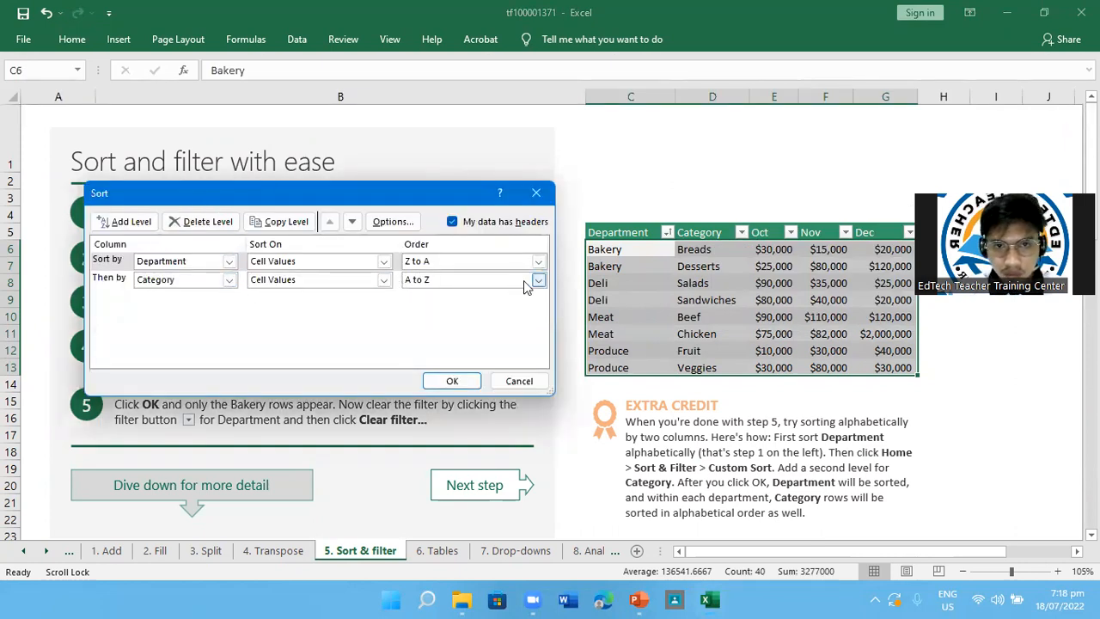
left_click(452, 381)
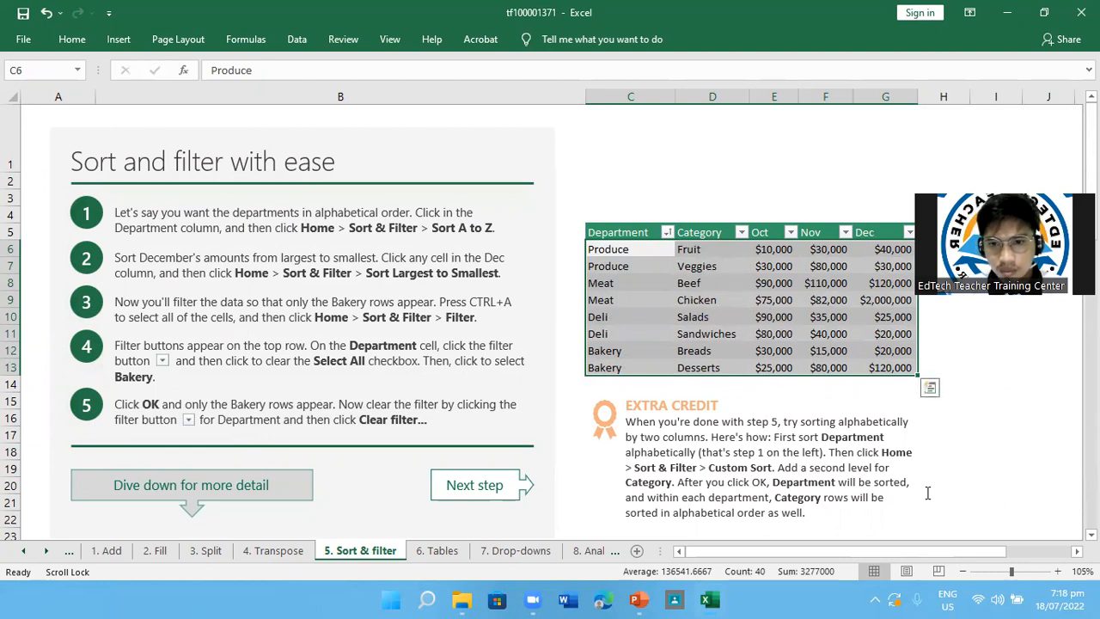
Sort the expense table under "Sort by date, or by color even" from oldest to newest by Expense date
scroll(927, 492, "down", 2)
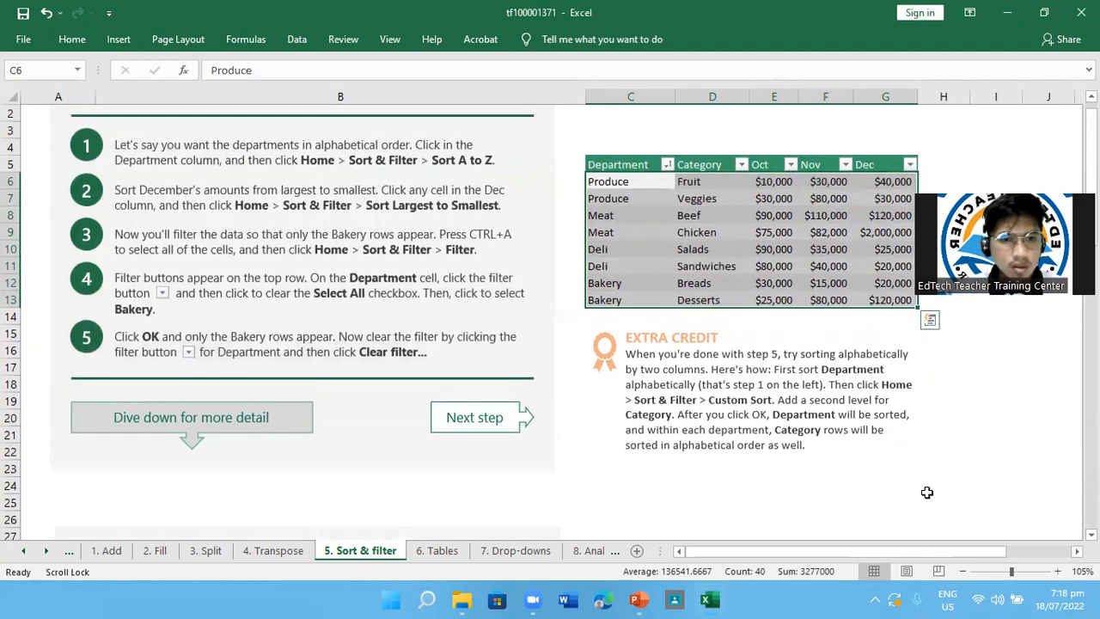
scroll(927, 492, "down", 1)
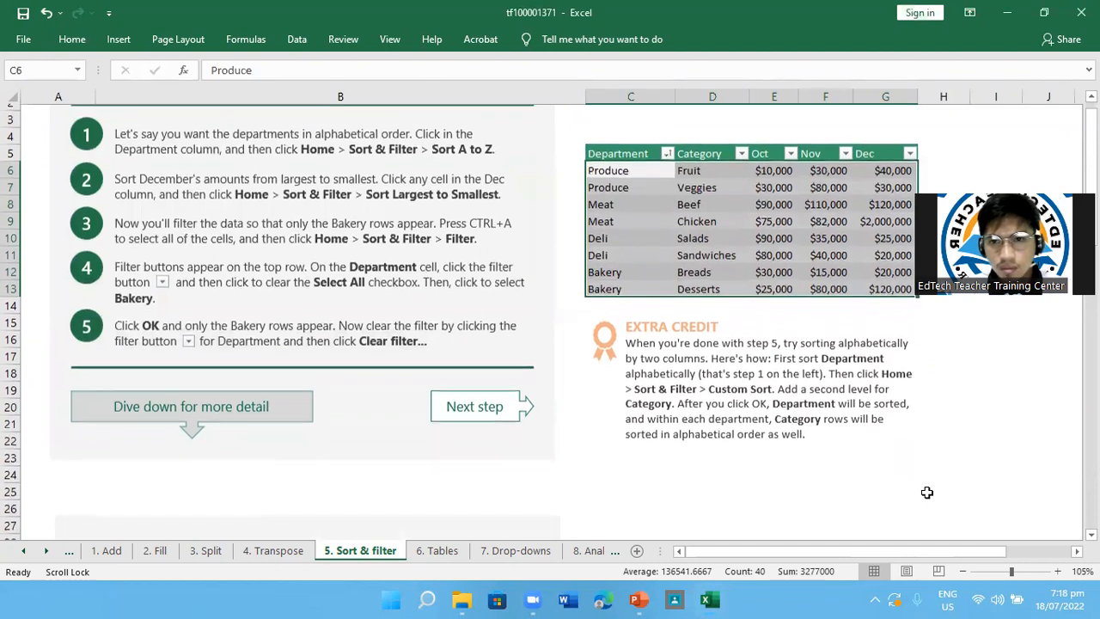
scroll(927, 492, "down", 6)
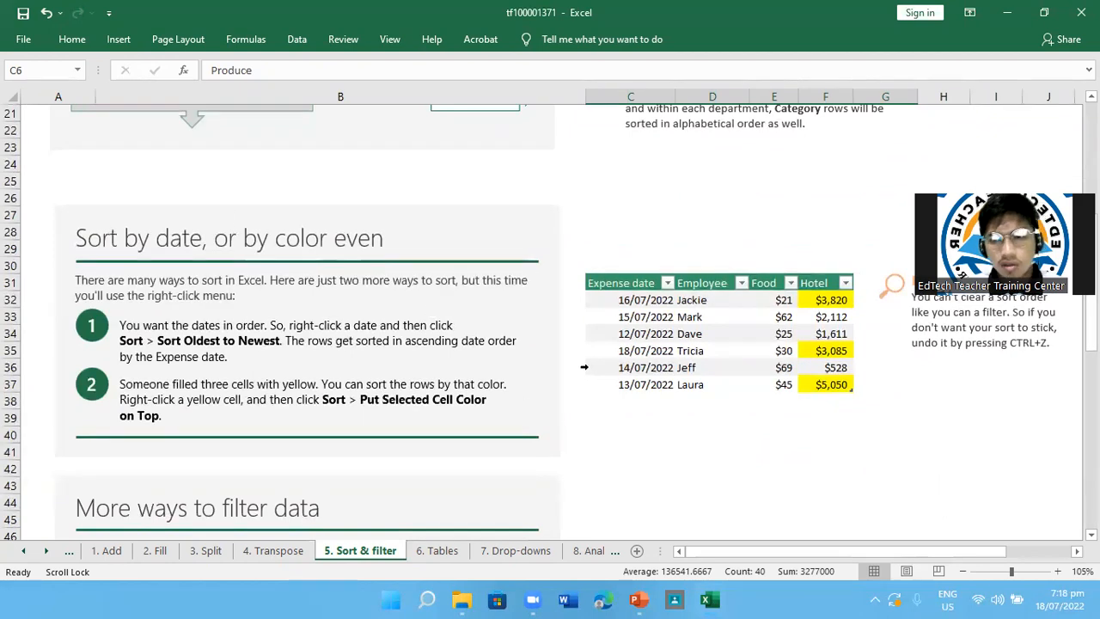
scroll(719, 411, "down", 1)
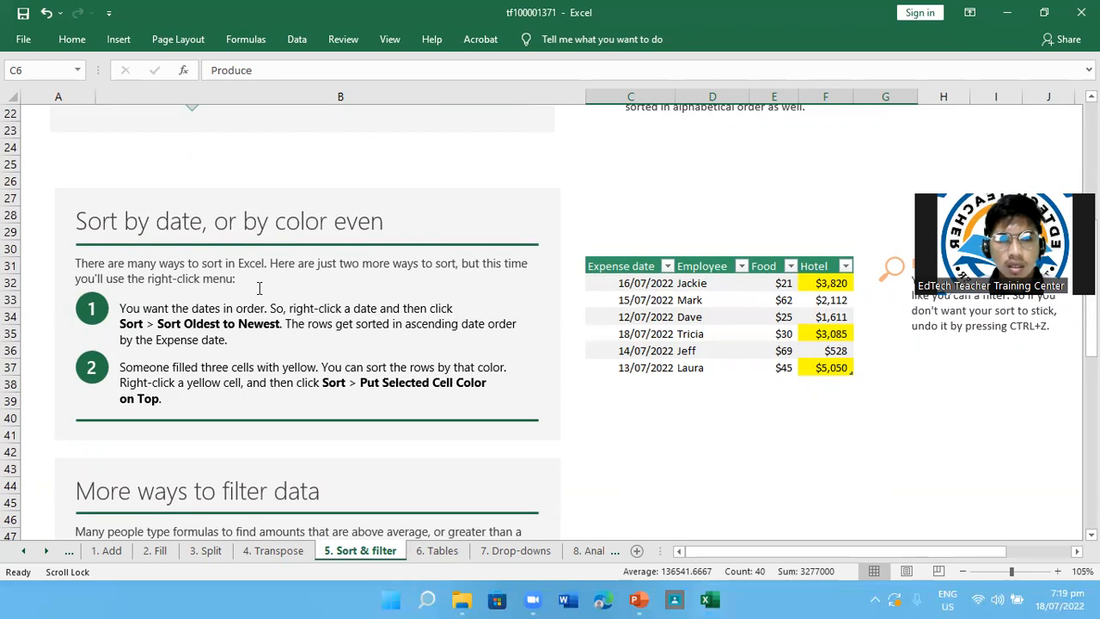
right_click(621, 280)
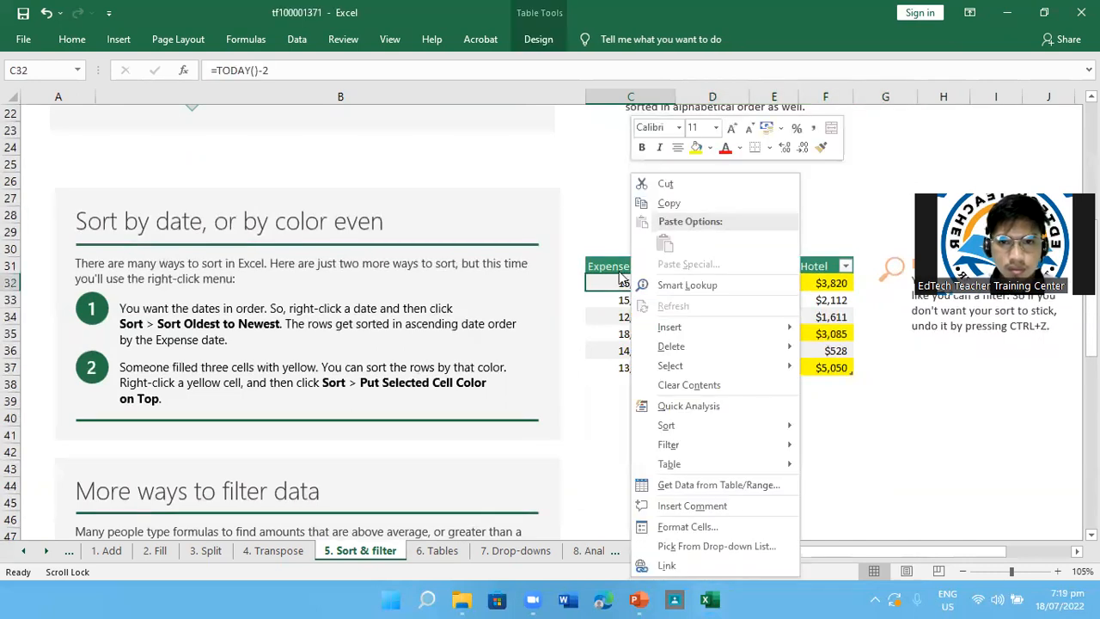
left_click(621, 278)
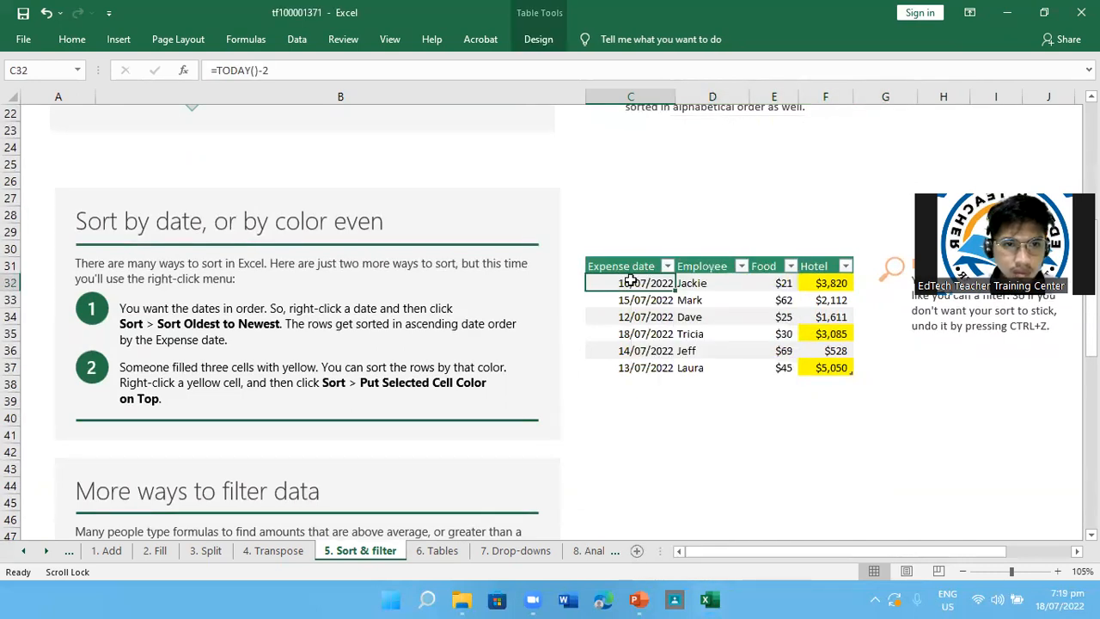
right_click(631, 281)
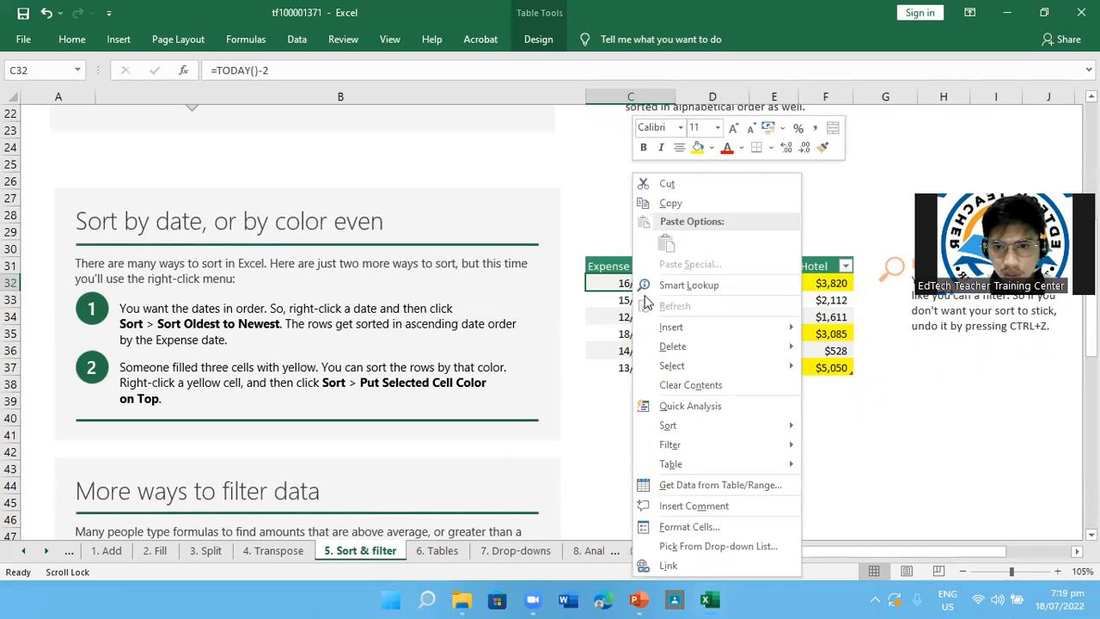
mouse_move(735, 423)
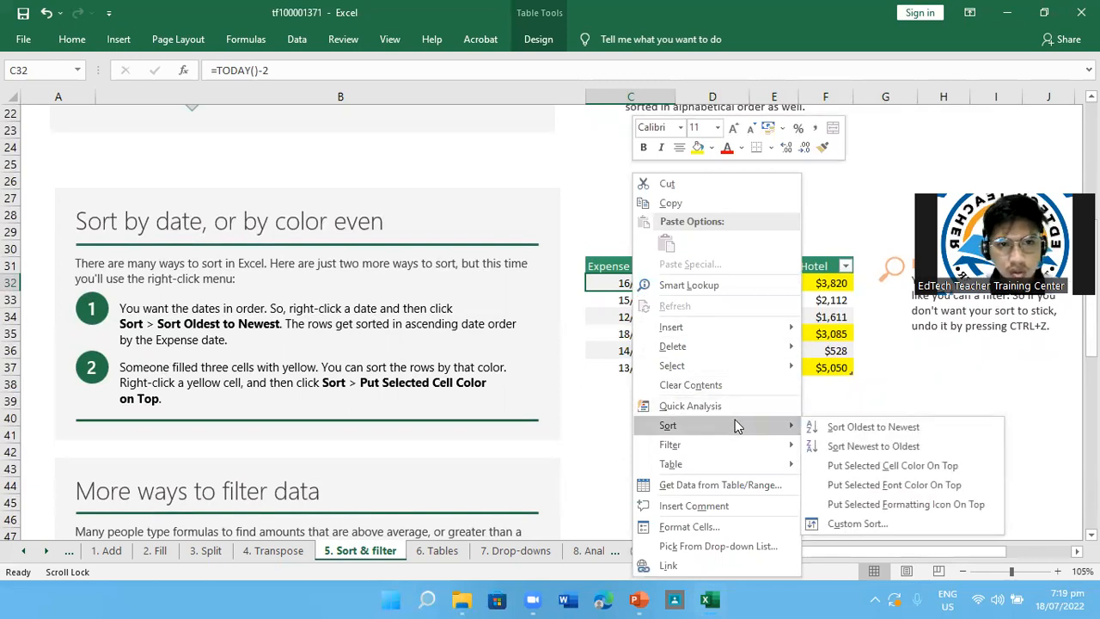
left_click(884, 429)
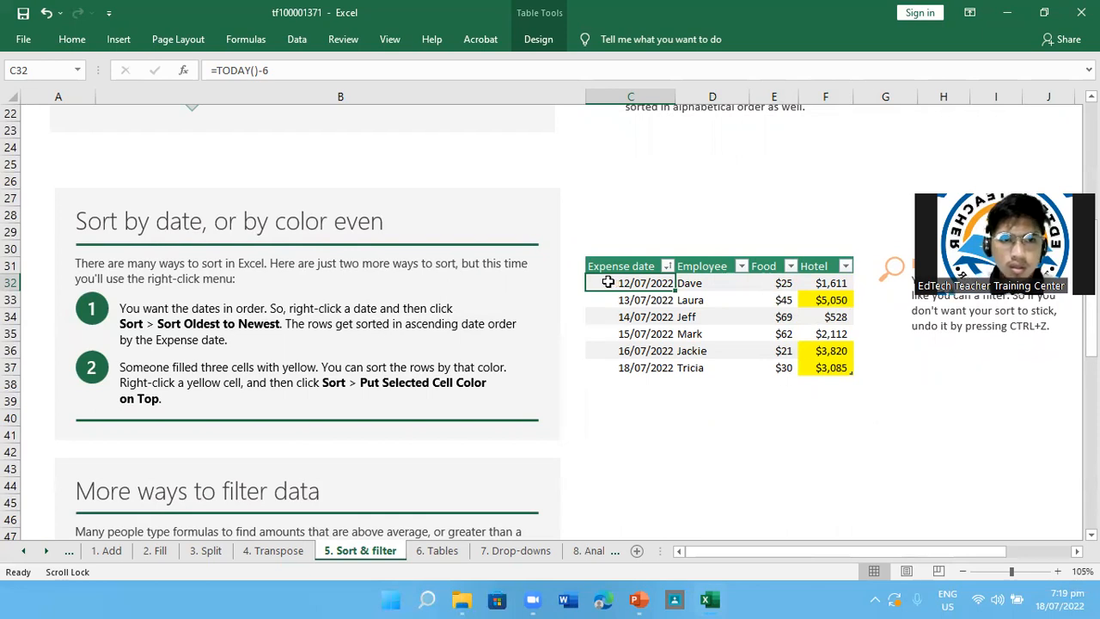
Review the "Sort and filter with ease" instructions and the department table at the start of the sheet
scroll(504, 356, "up", 4)
scroll(505, 356, "up", 3)
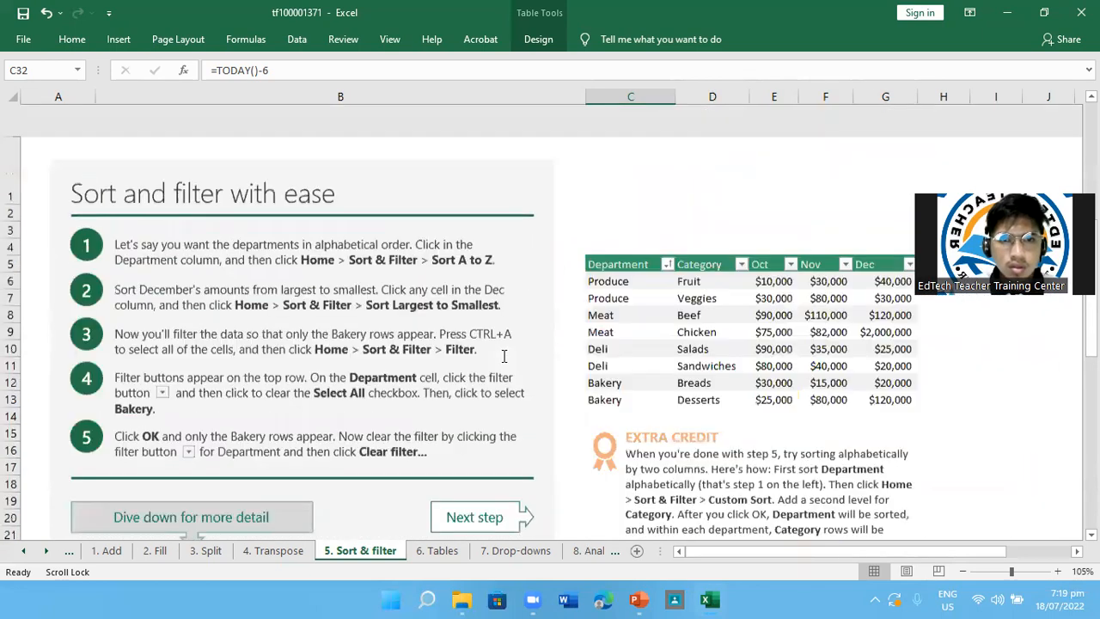
scroll(504, 356, "down", 6)
scroll(504, 356, "up", 6)
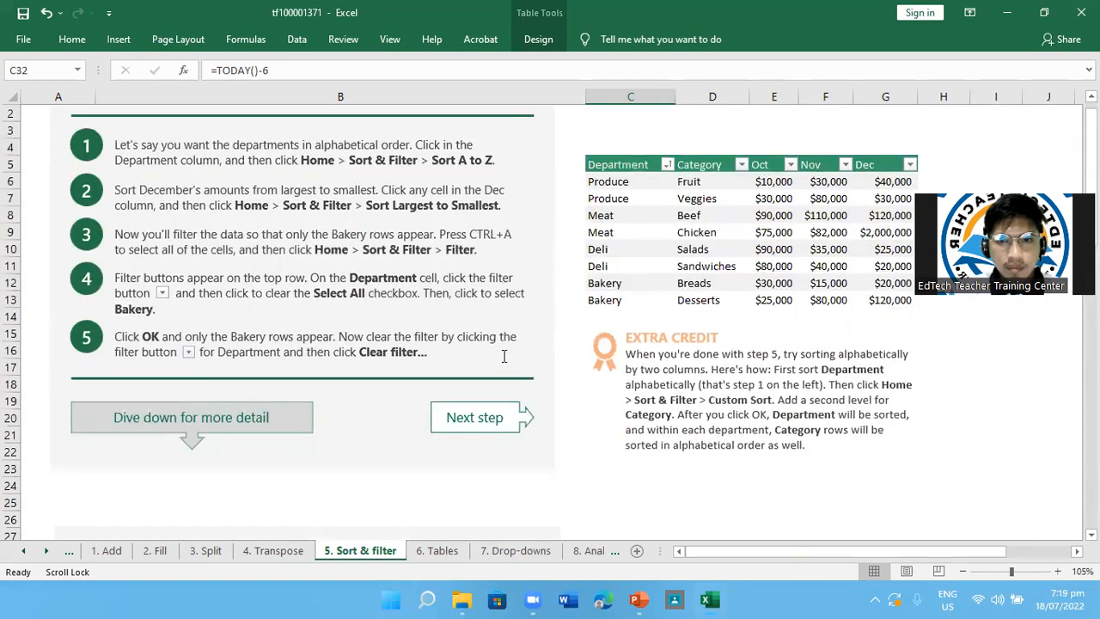
scroll(592, 373, "up", 1)
scroll(592, 373, "down", 8)
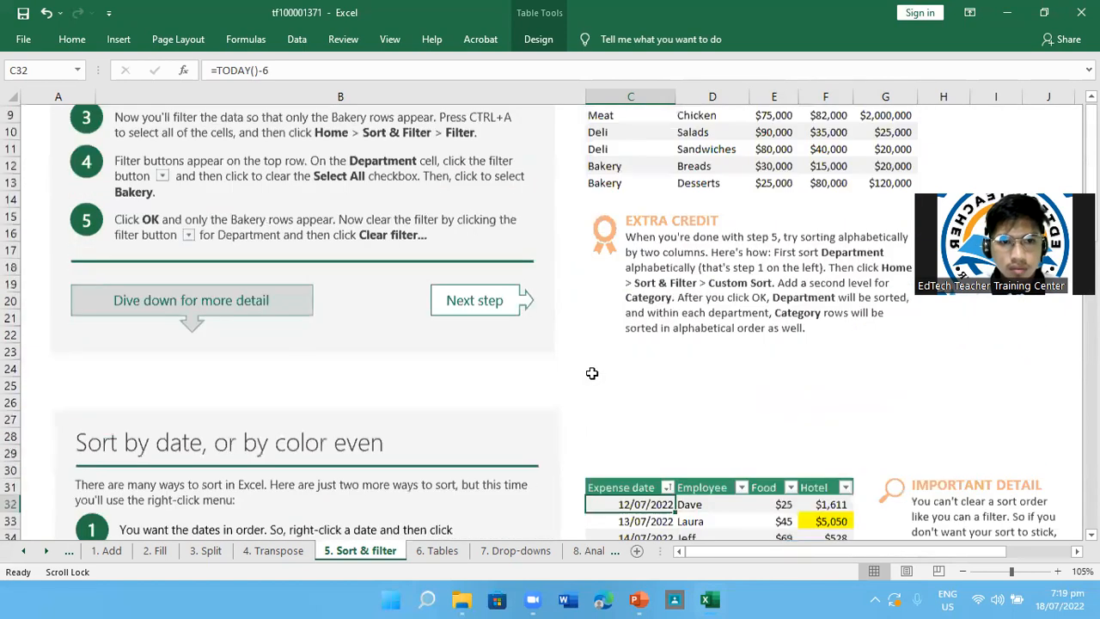
scroll(592, 373, "up", 8)
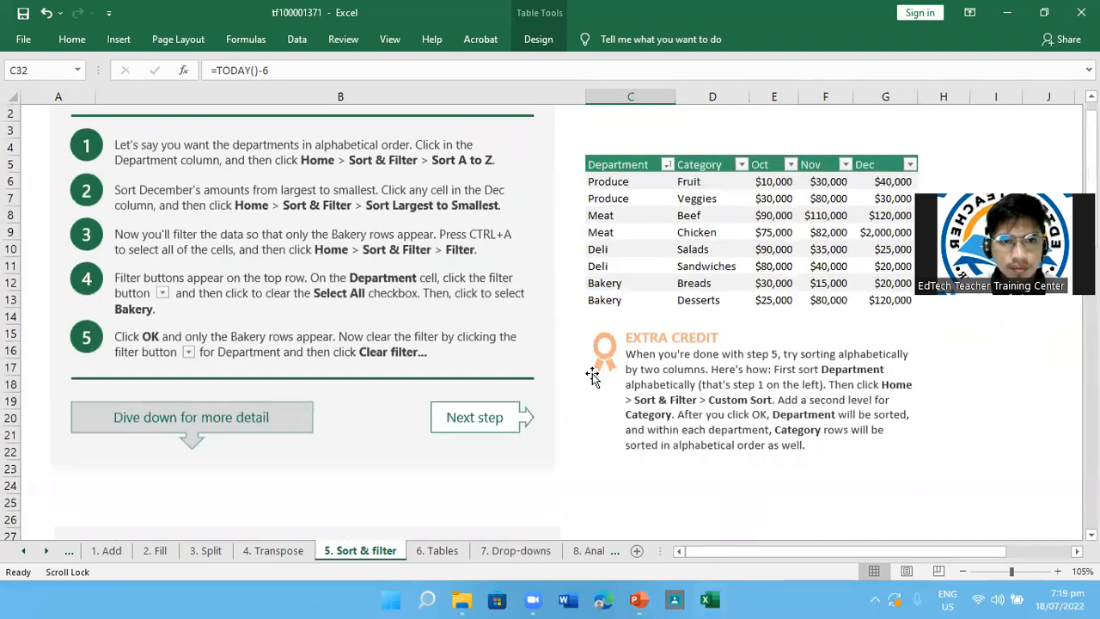
scroll(592, 376, "up", 1)
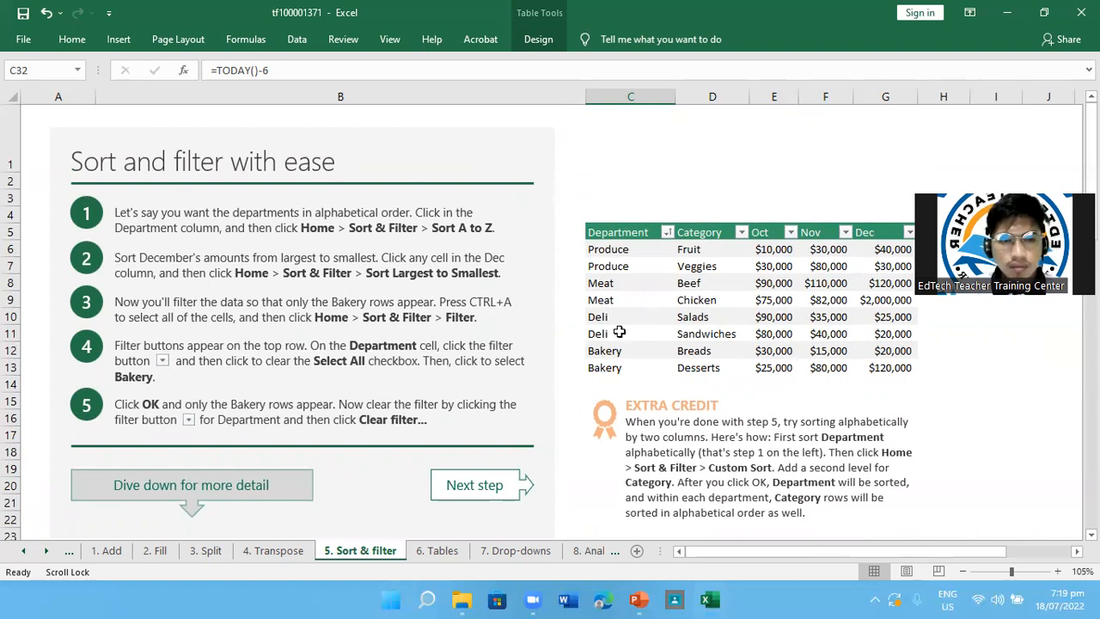
scroll(618, 332, "down", 1)
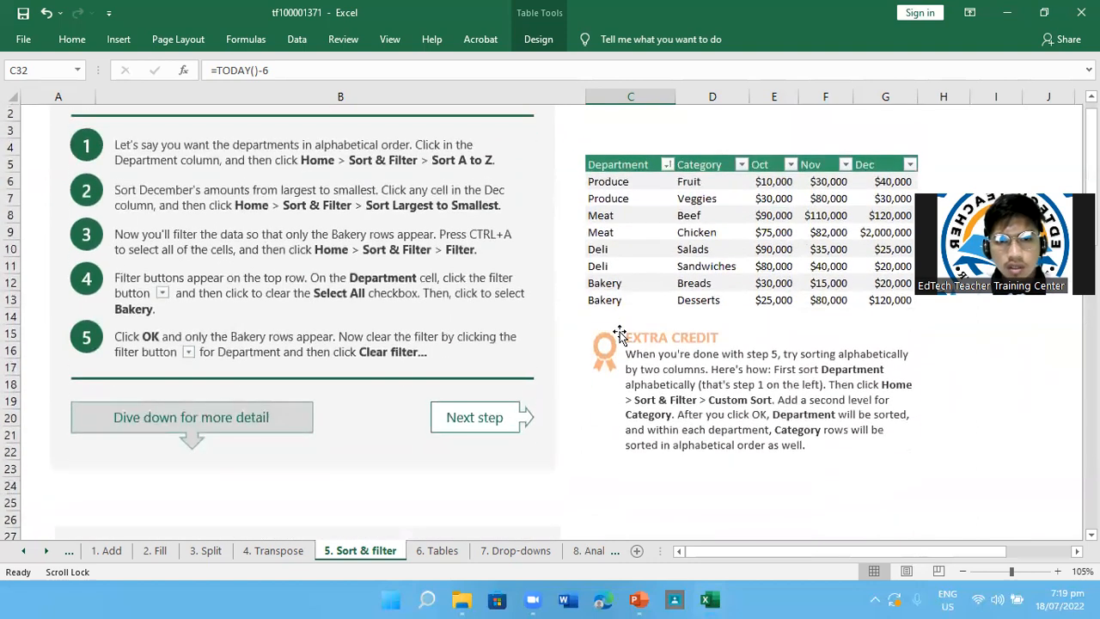
scroll(619, 333, "up", 1)
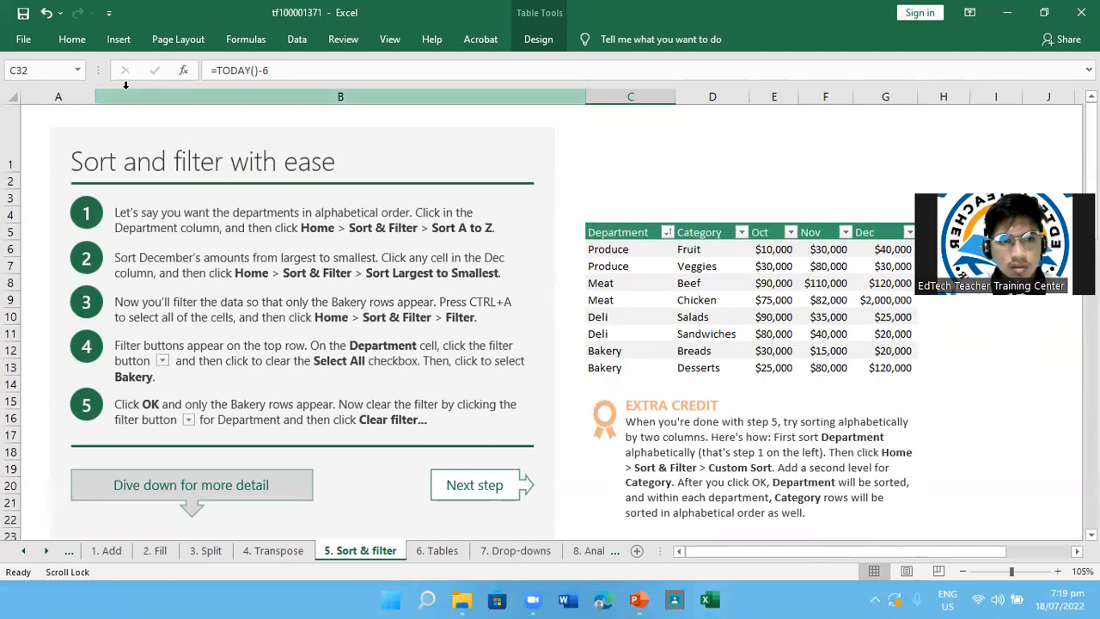
left_click(81, 50)
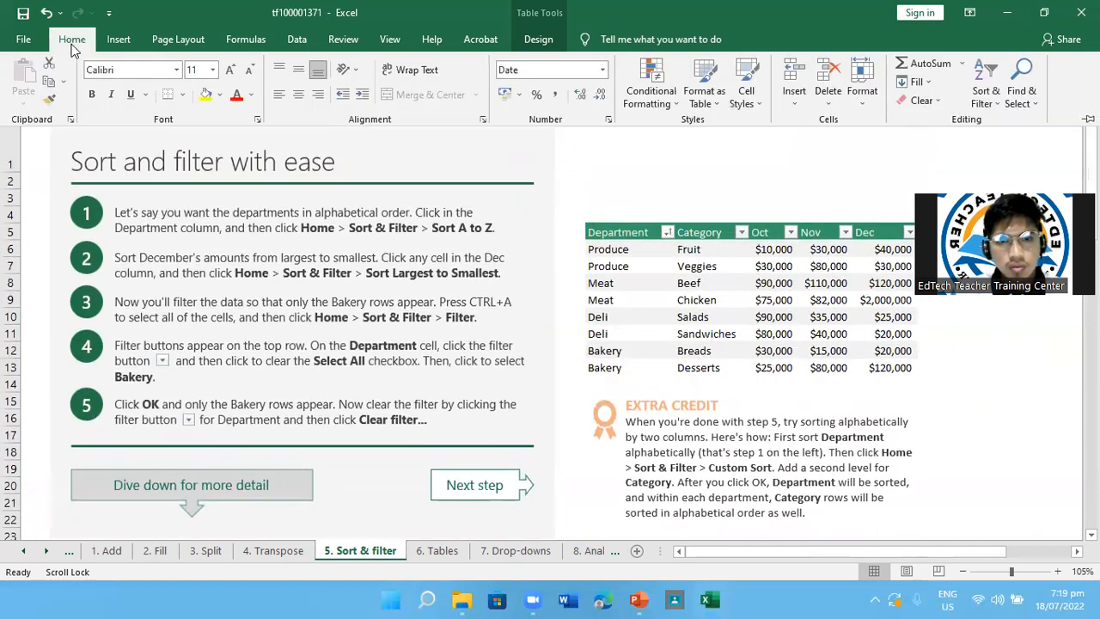
left_click(663, 237)
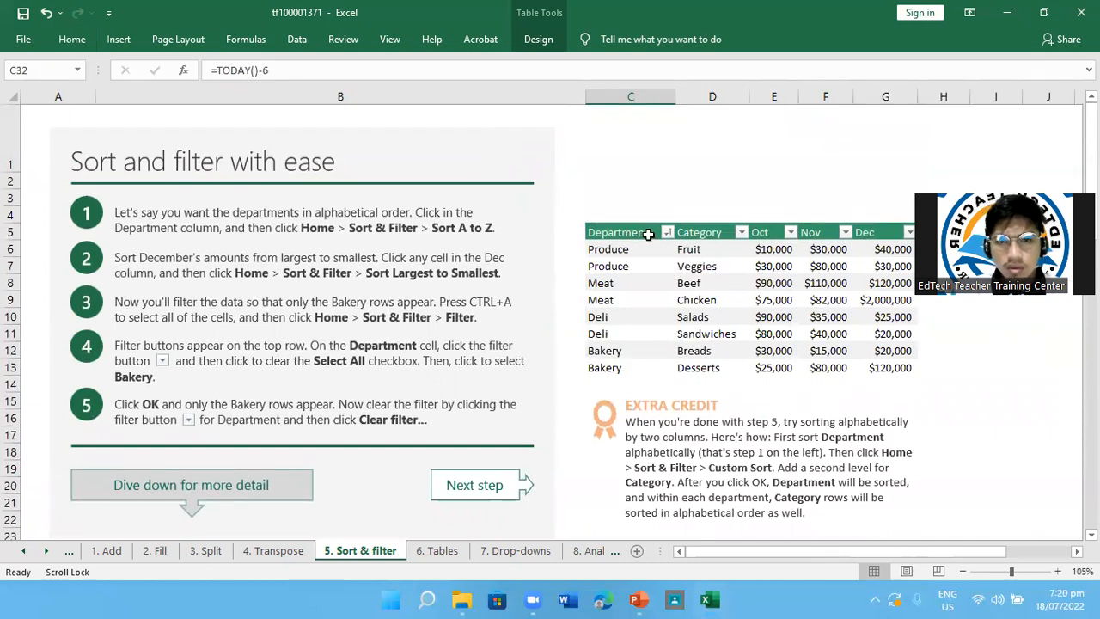
left_click(73, 40)
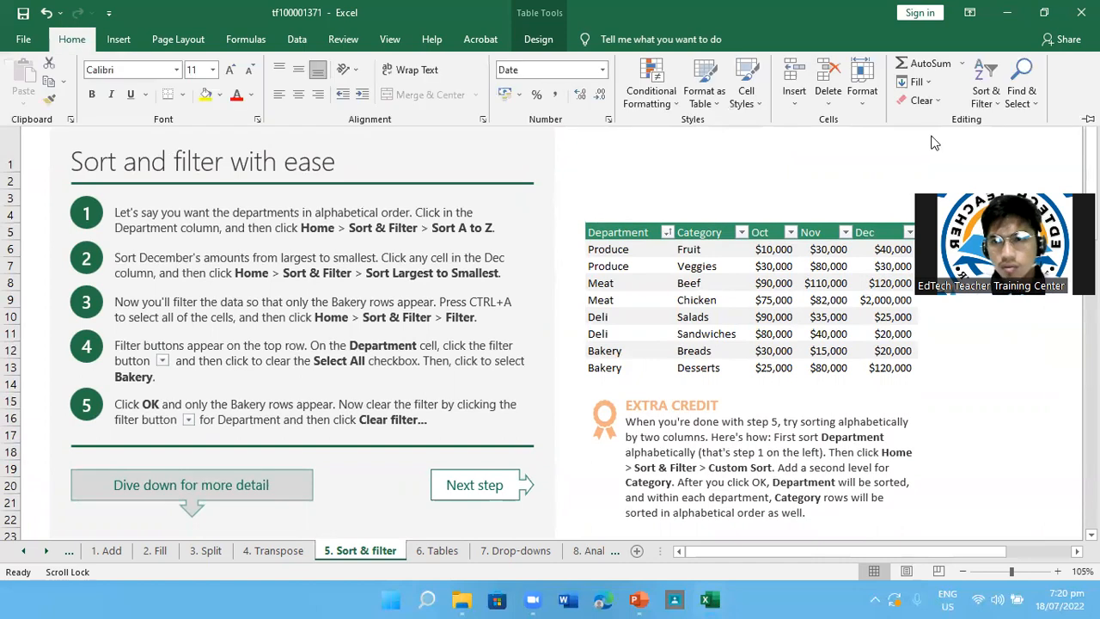
left_click(631, 230)
left_click(631, 230)
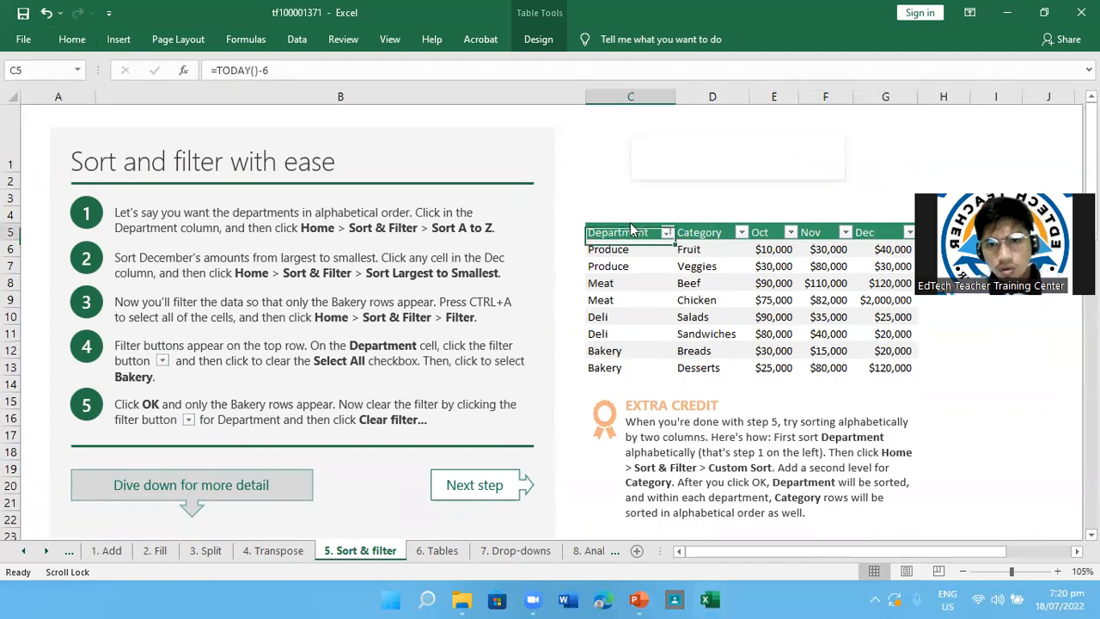
right_click(632, 230)
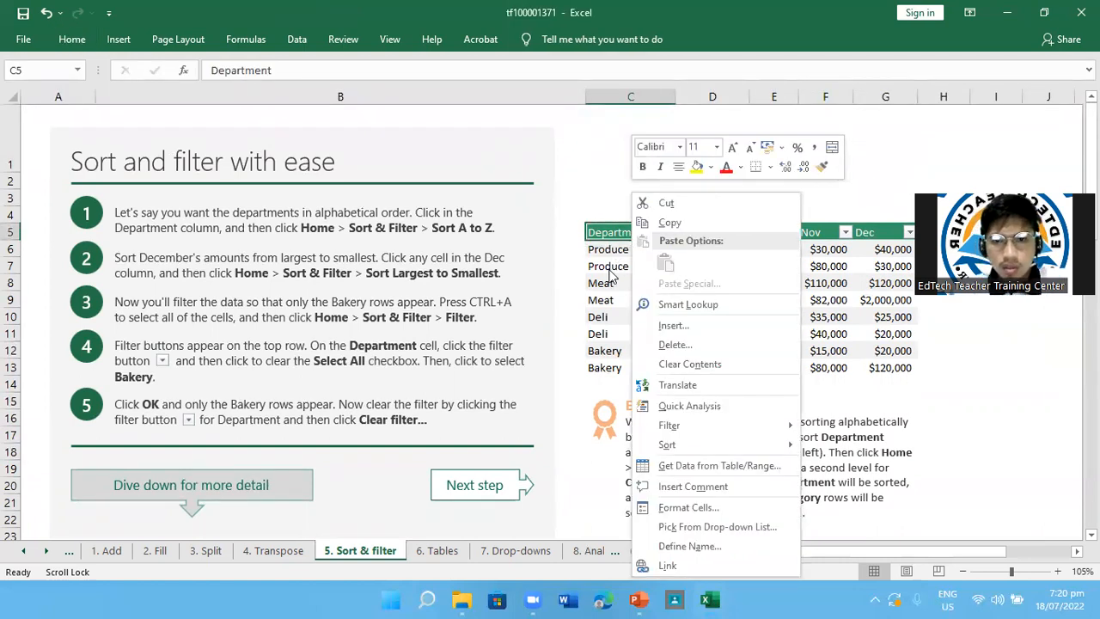
Select the whole department table and turn off its filter buttons
left_click(622, 295)
key("ctrl+a")
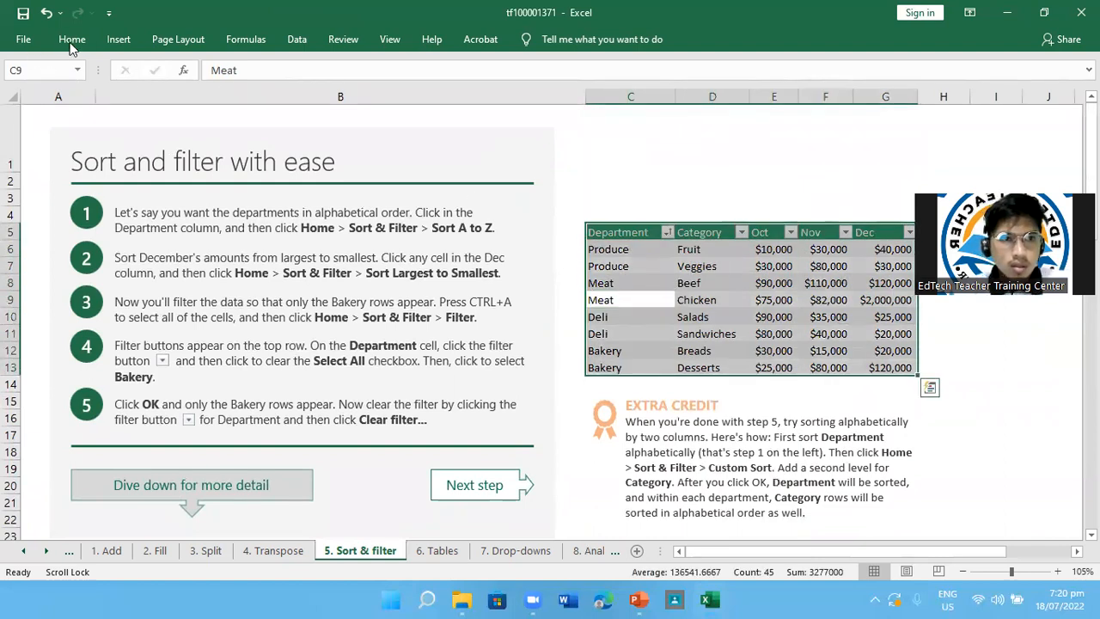
left_click(72, 39)
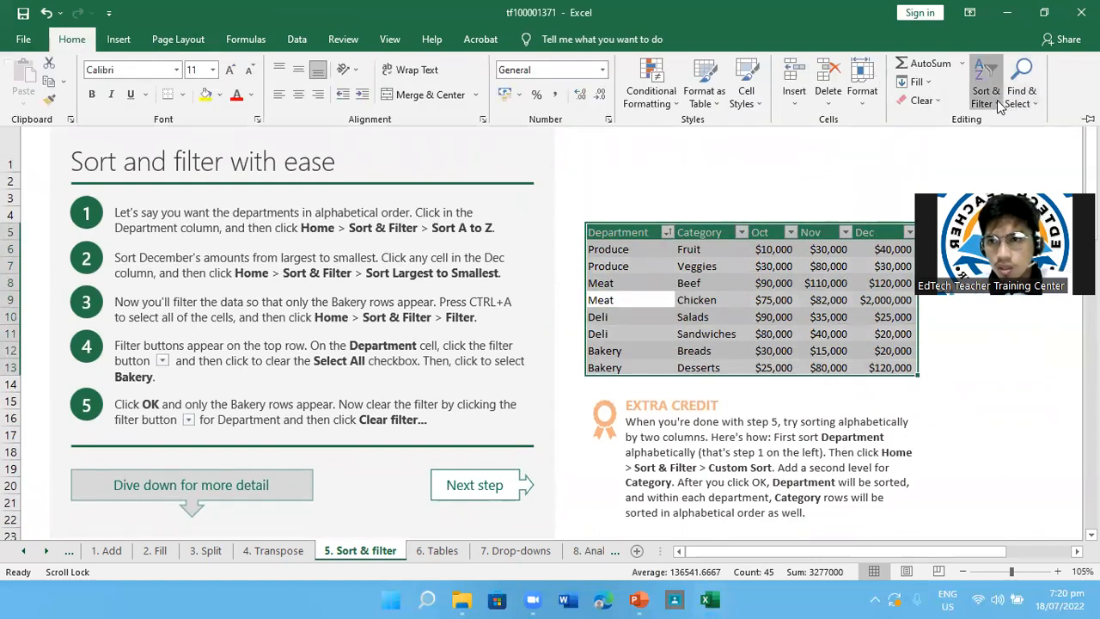
left_click(988, 93)
left_click(1007, 180)
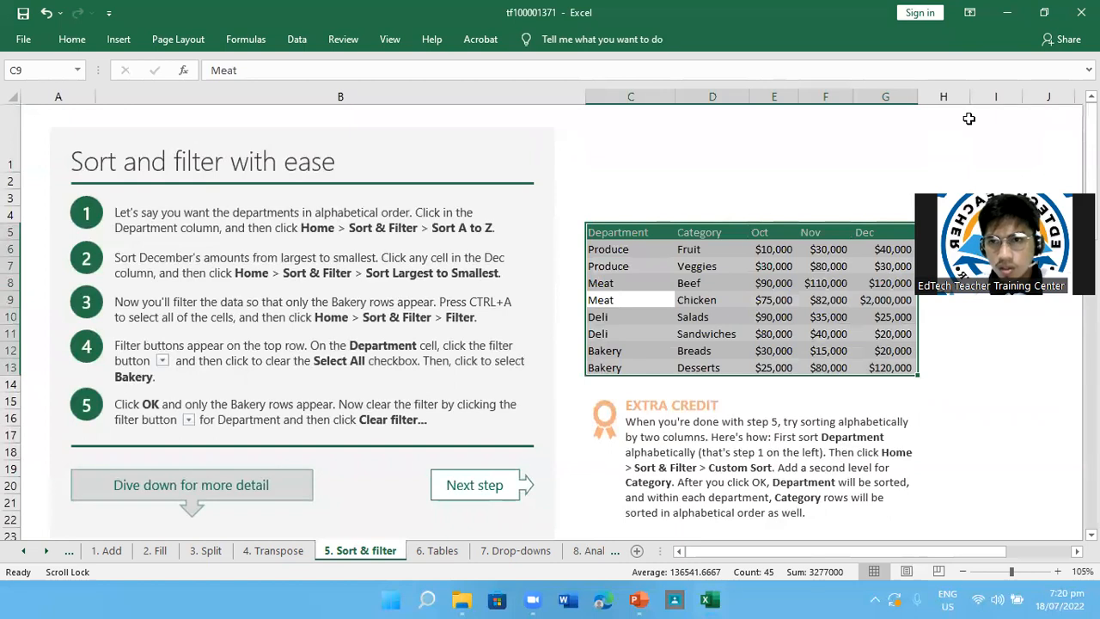
Turn the department table's filter buttons back on and look at the Department column's filter options
left_click(72, 40)
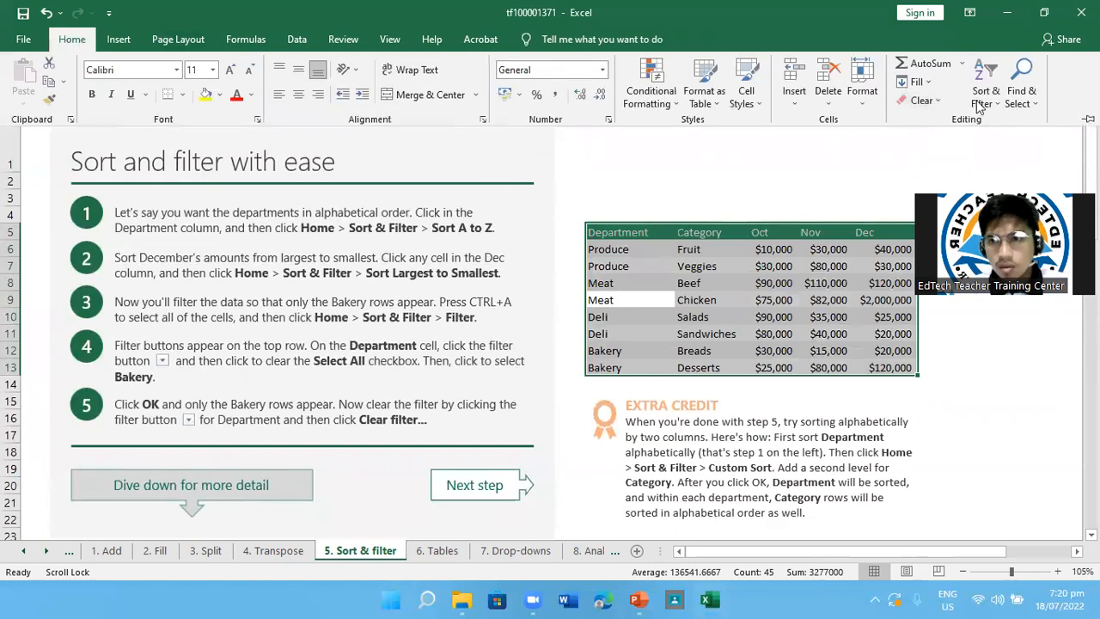
left_click(986, 94)
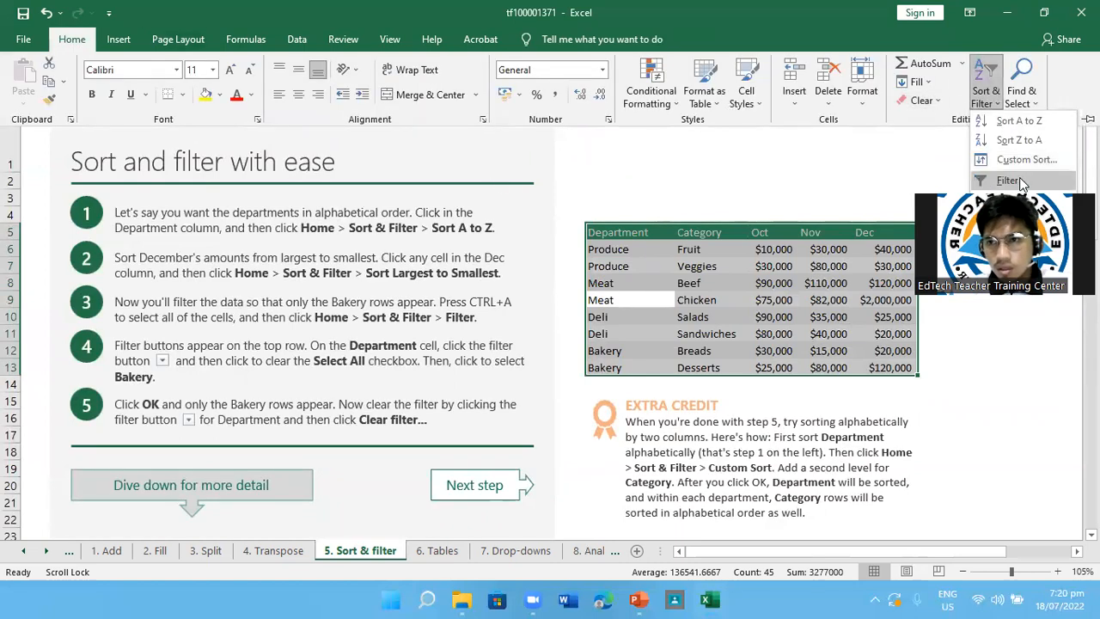
left_click(1007, 180)
left_click(667, 233)
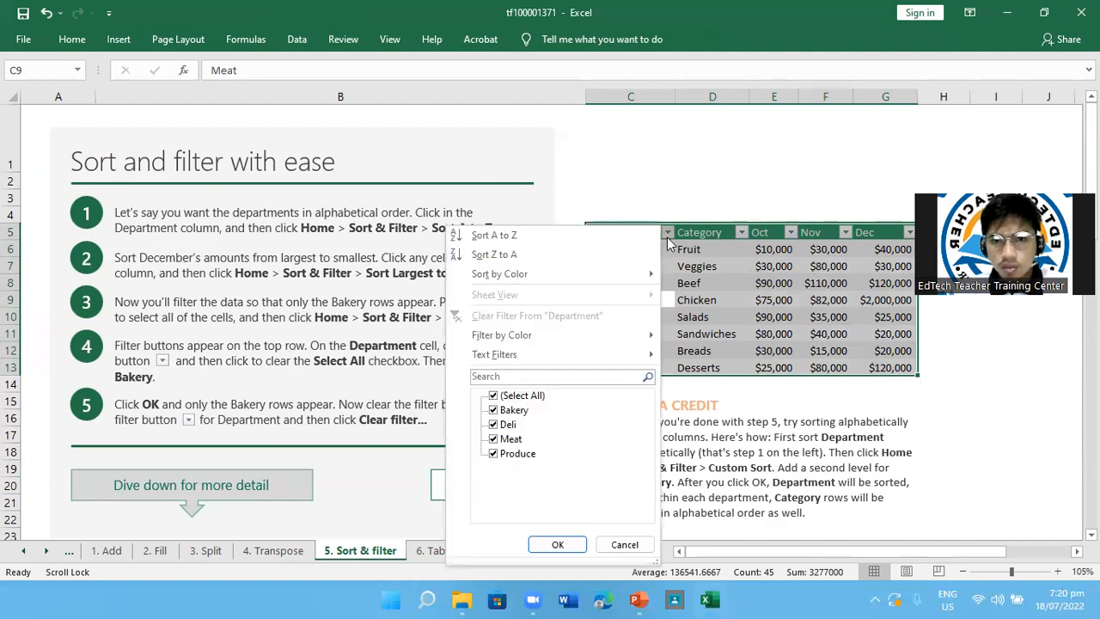
left_click(668, 237)
left_click(668, 236)
left_click(668, 236)
Sort the expense table under "Sort by date, or by color even" to put the yellow Hotel cells on top
scroll(839, 393, "down", 5)
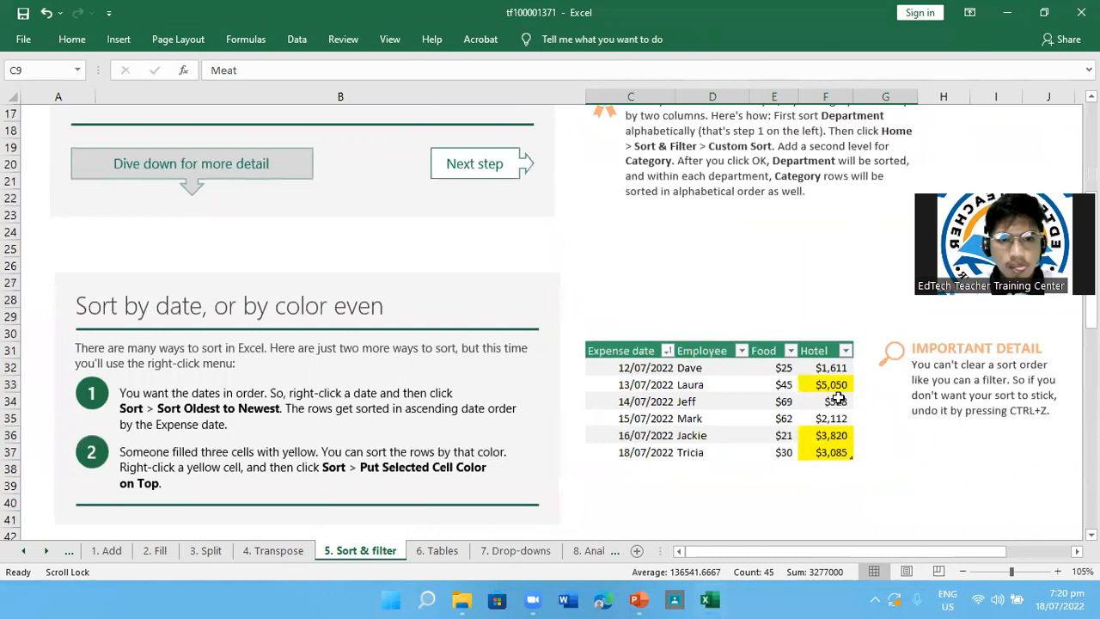
scroll(703, 391, "down", 1)
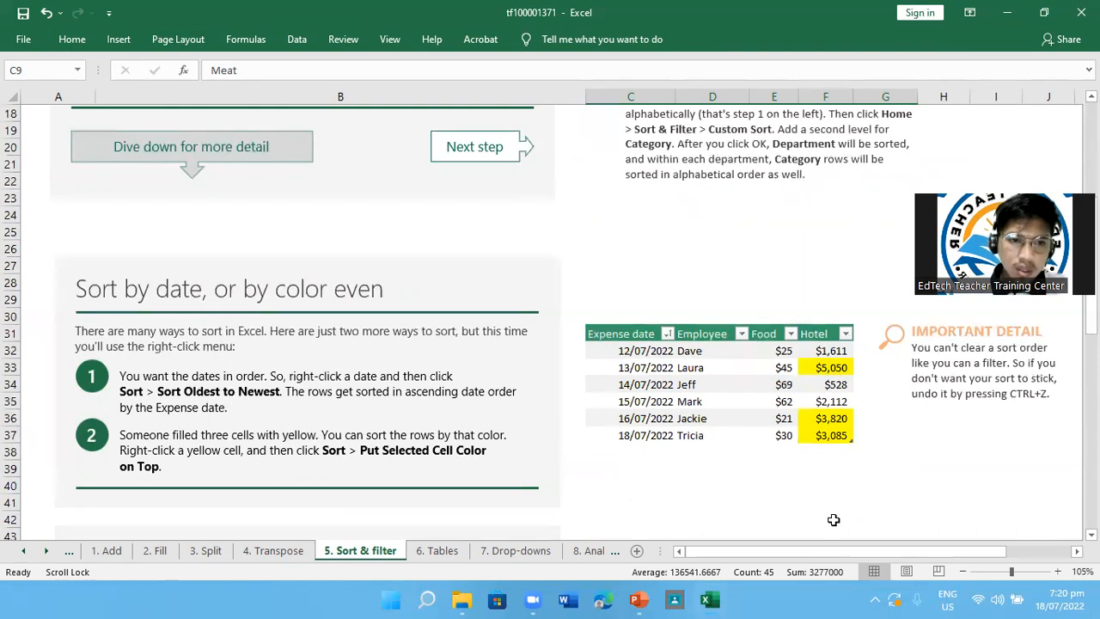
left_click(819, 369)
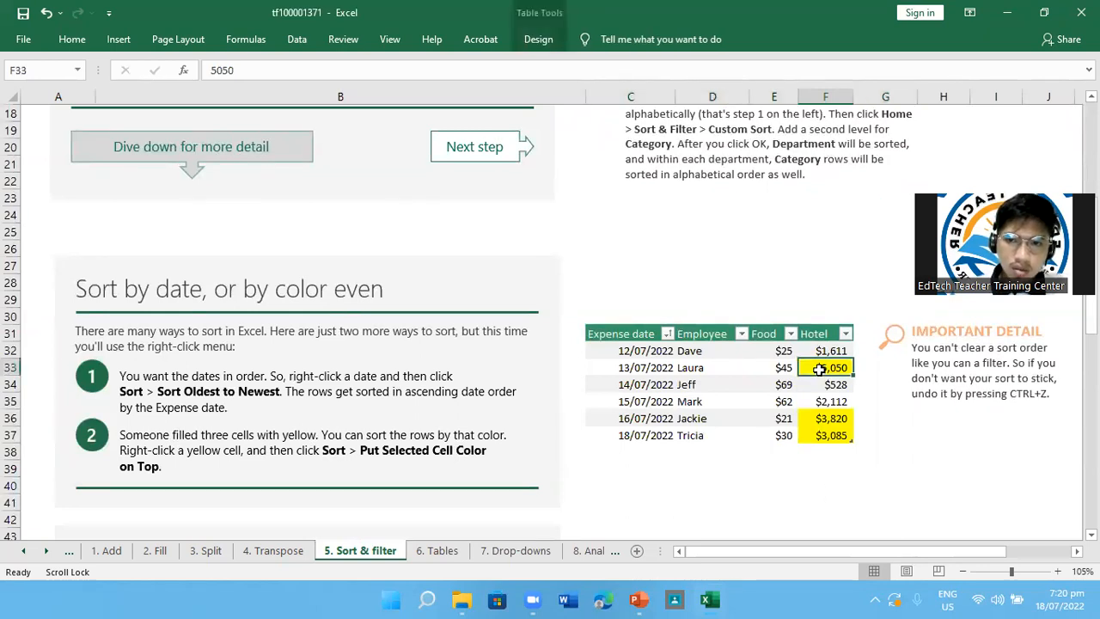
right_click(819, 369)
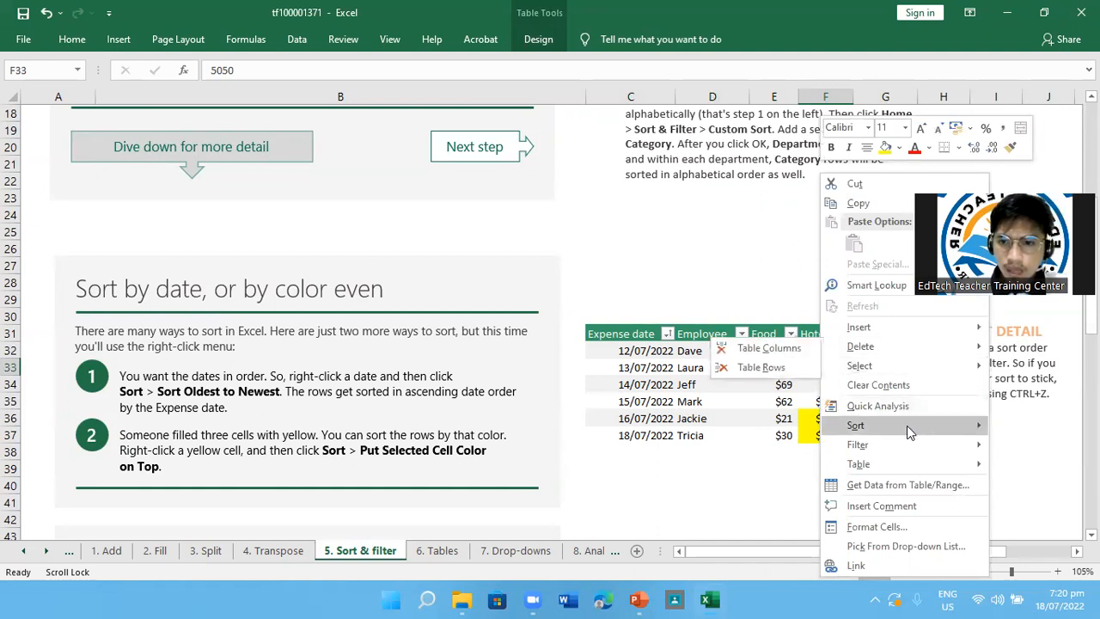
mouse_move(910, 424)
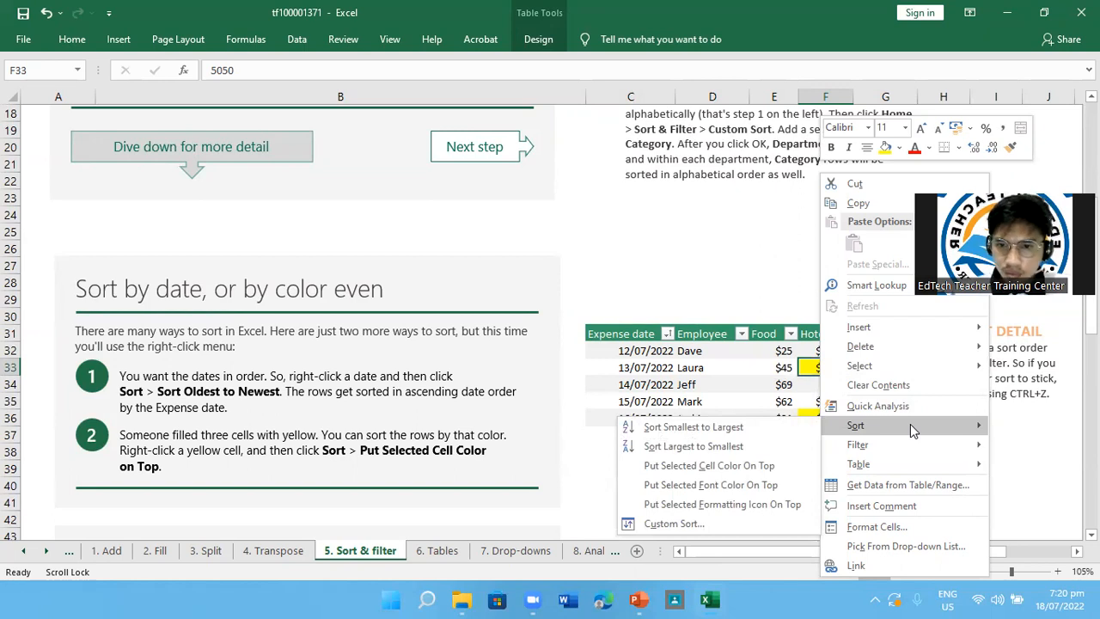
left_click(744, 469)
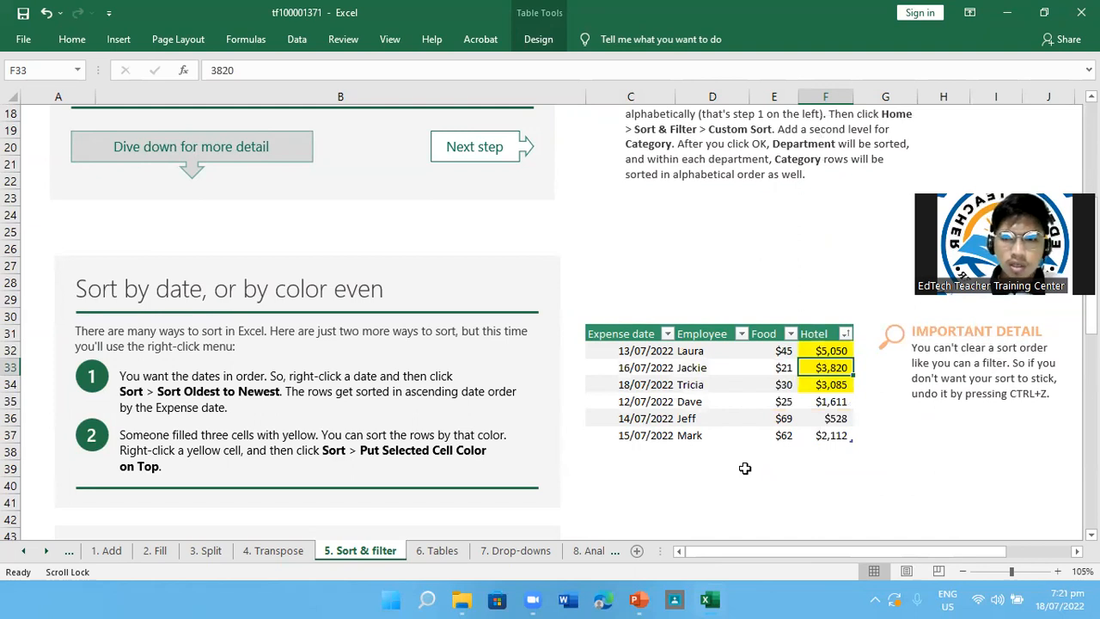
Filter the expense table under "More ways to filter data" to show only rows with above-average Hotel amounts
scroll(744, 468, "down", 3)
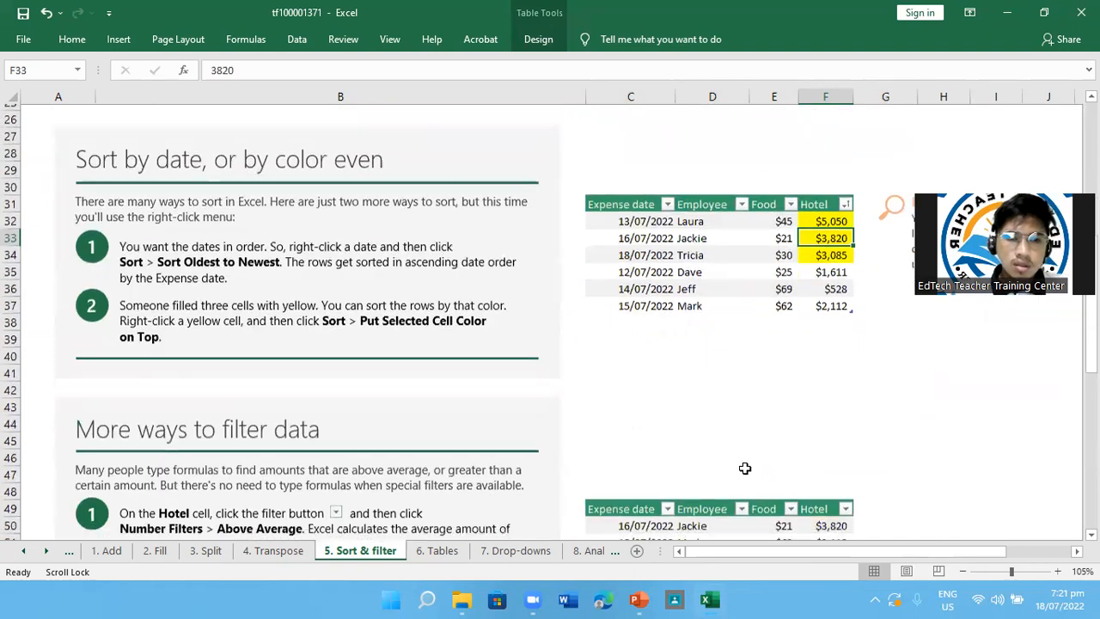
scroll(746, 477, "down", 4)
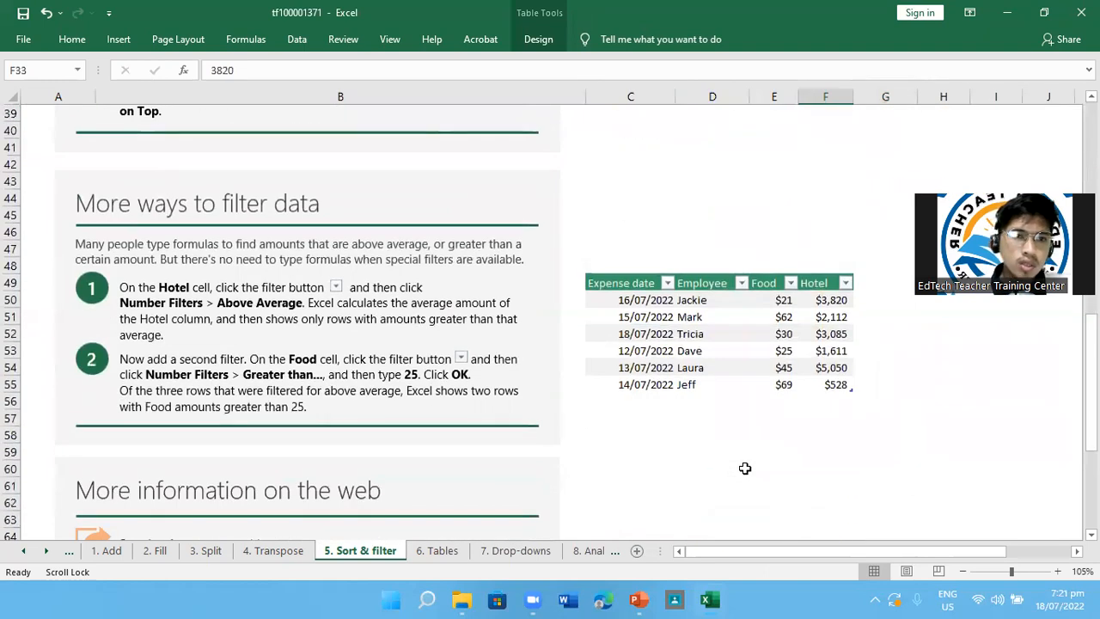
scroll(482, 382, "down", 3)
scroll(482, 381, "up", 3)
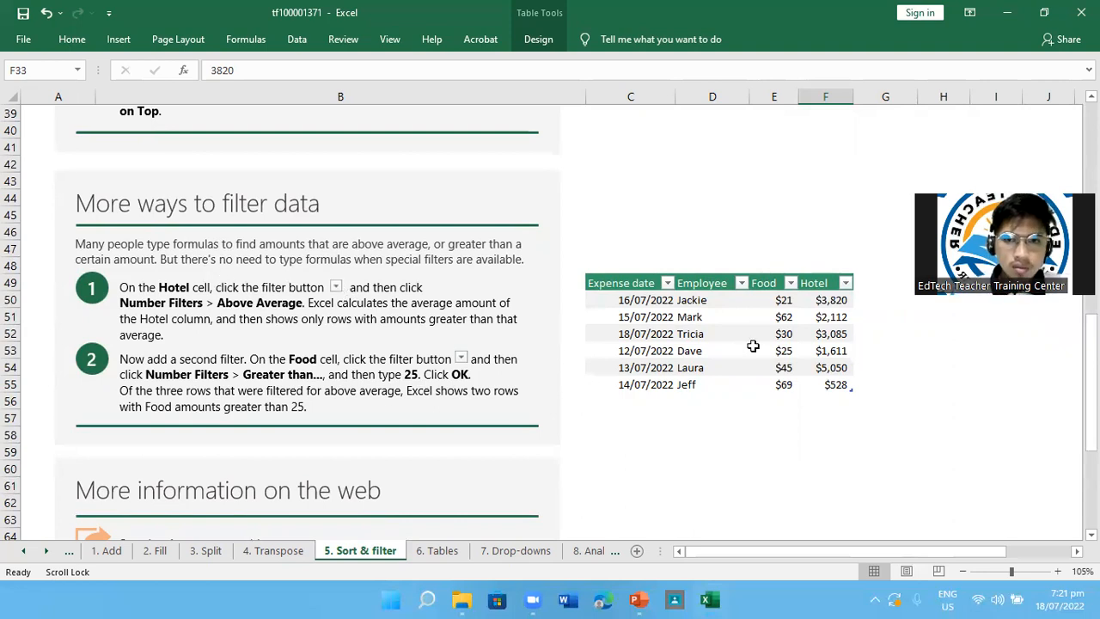
left_click(824, 283)
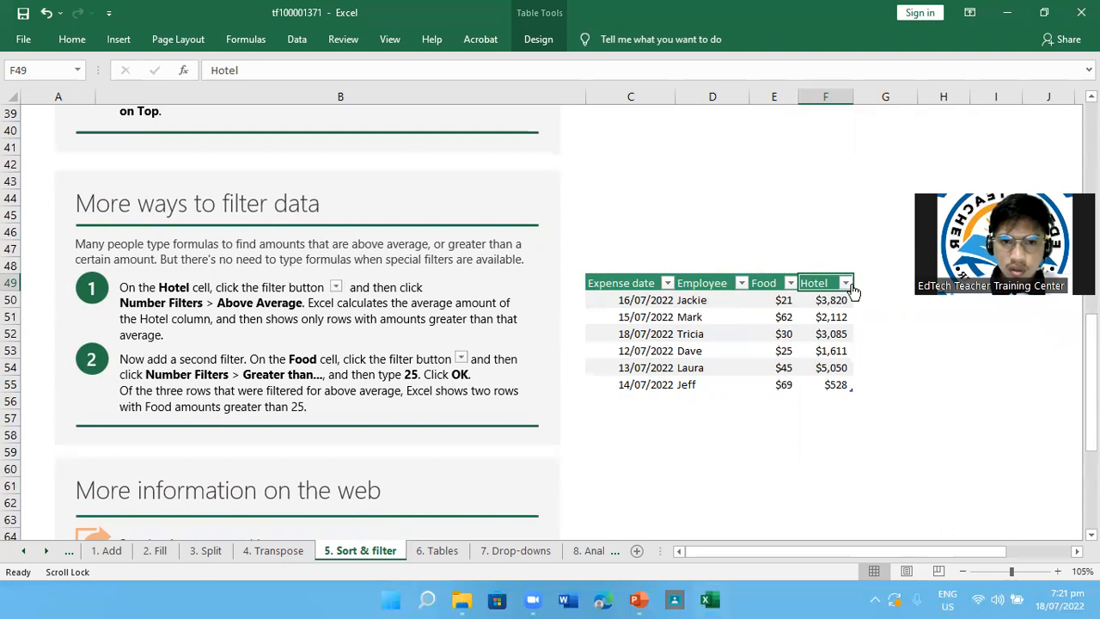
left_click(846, 282)
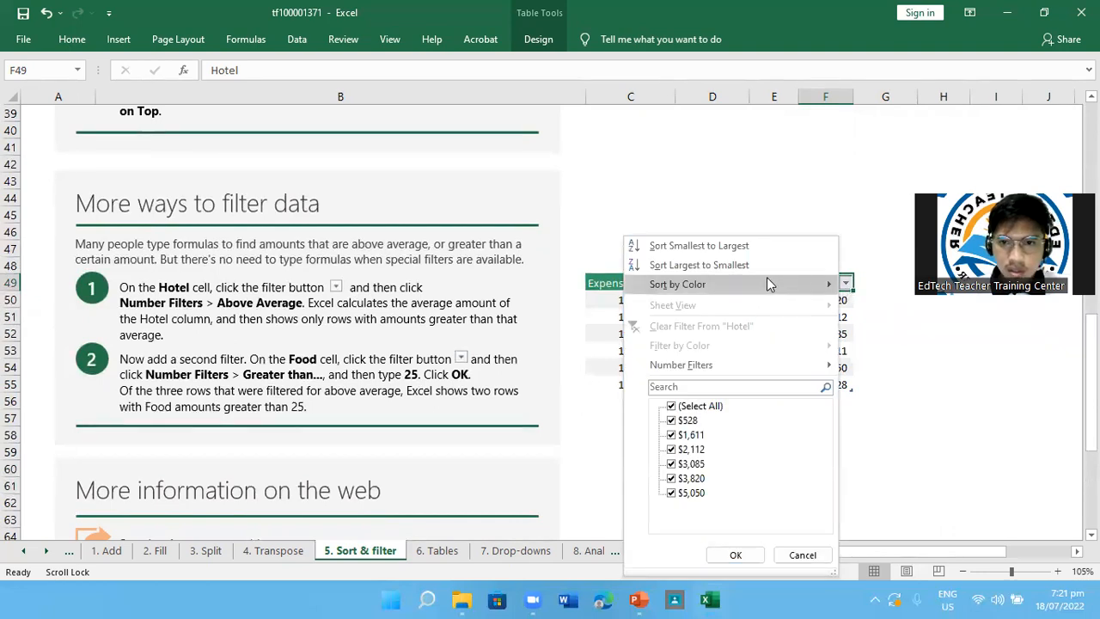
mouse_move(735, 372)
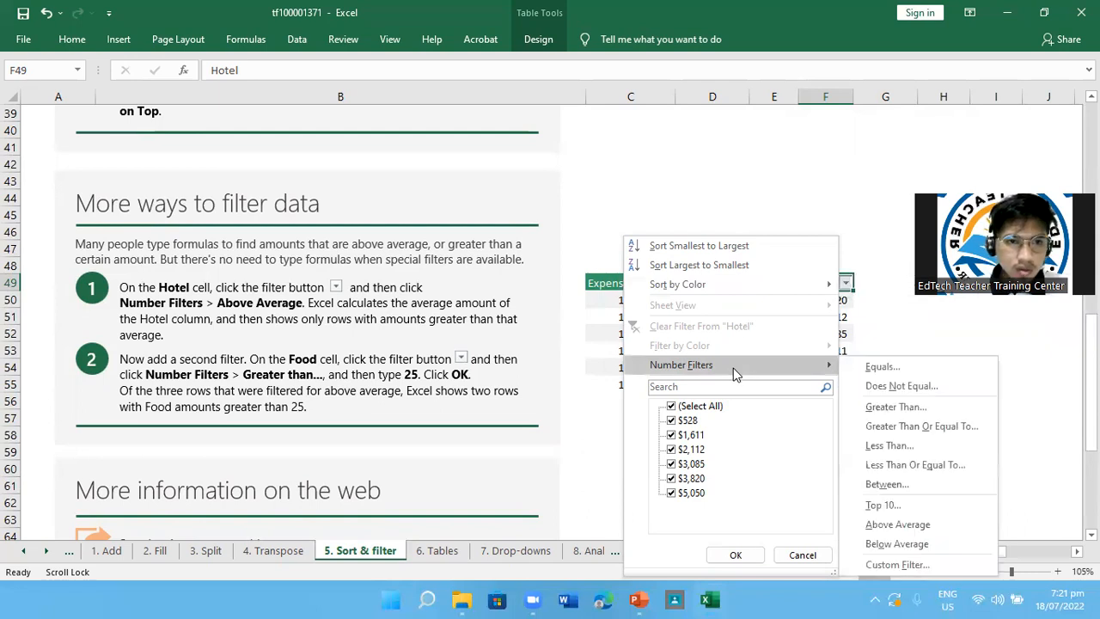
left_click(914, 527)
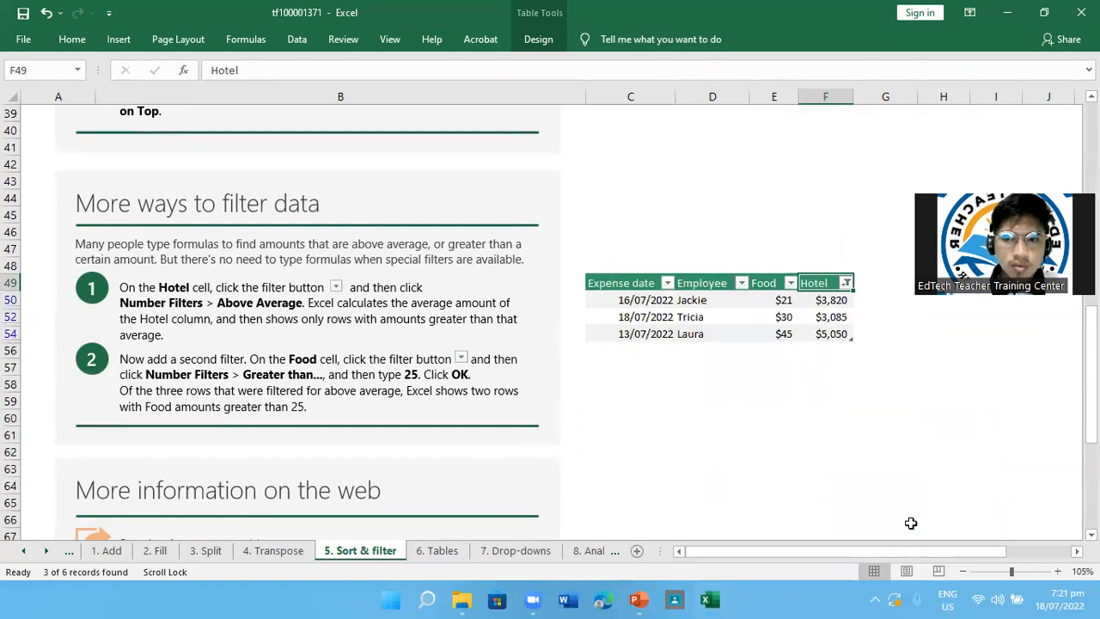
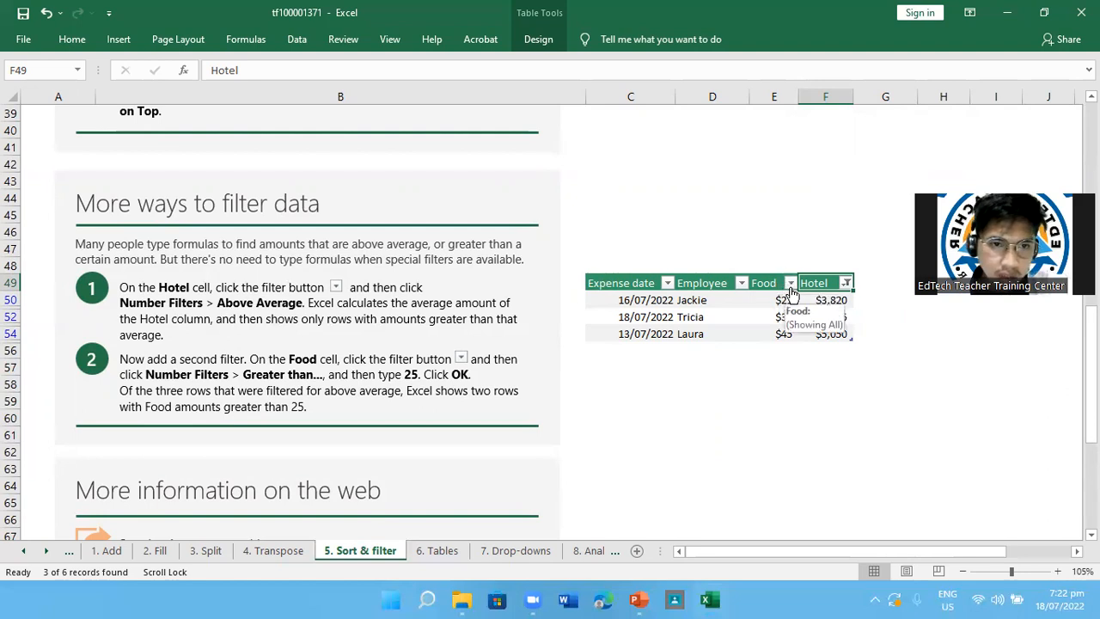
Add a second filter to the expense table that shows only rows with Food amounts greater than 25
left_click(789, 285)
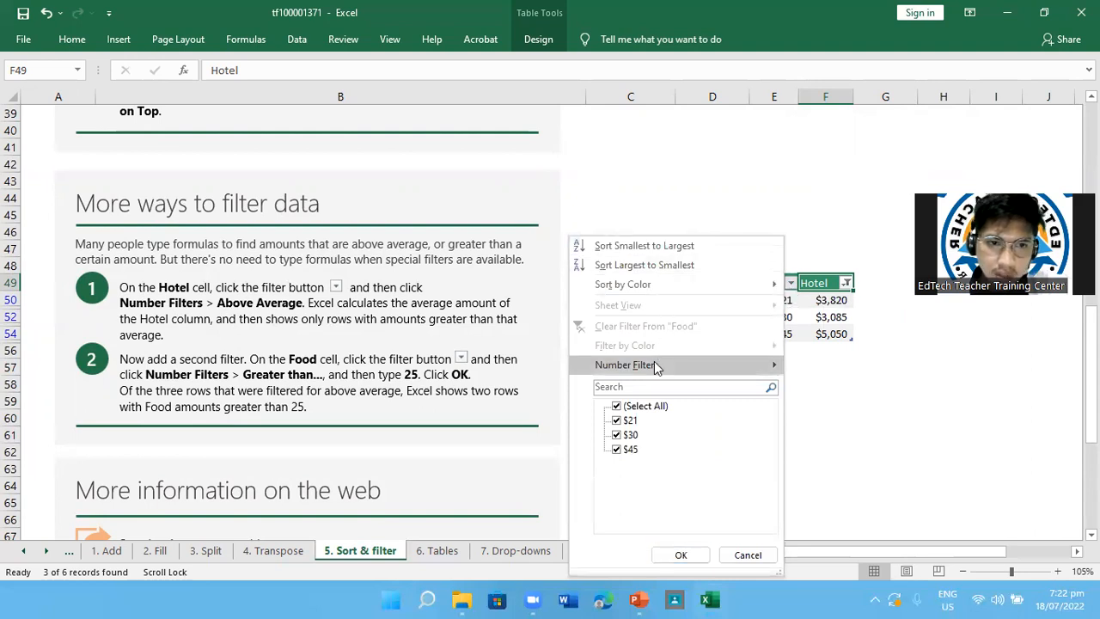
mouse_move(655, 366)
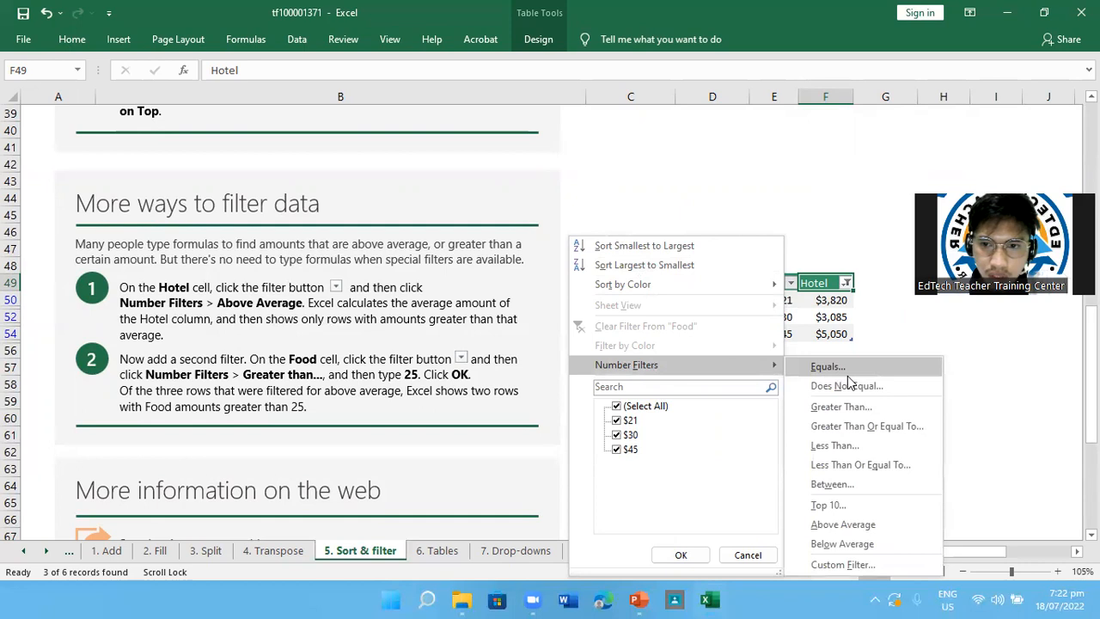
left_click(867, 419)
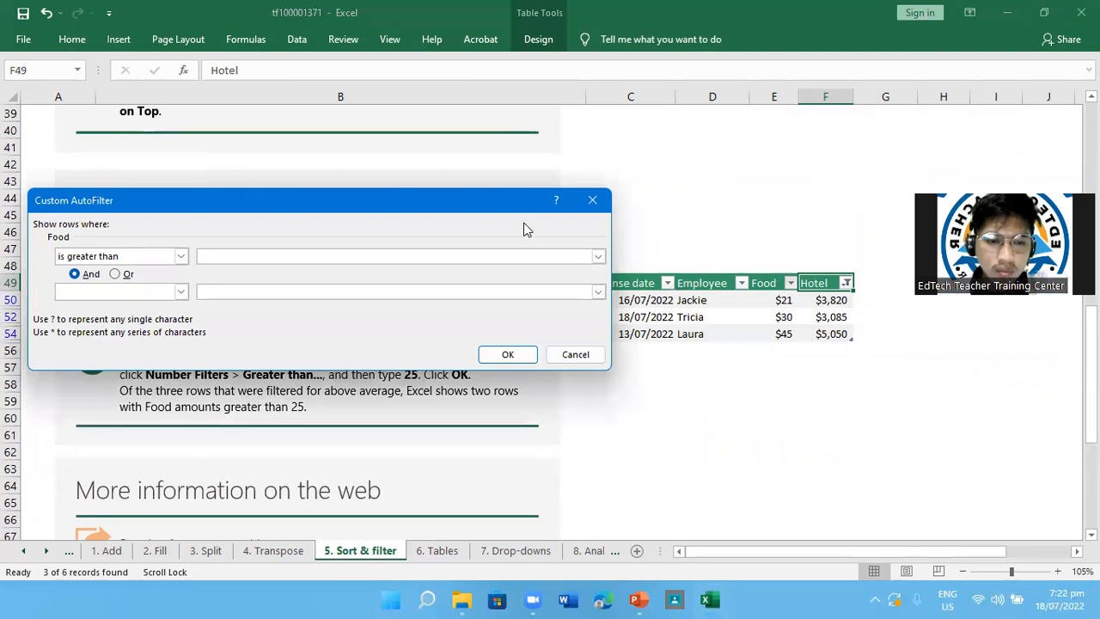
type("25")
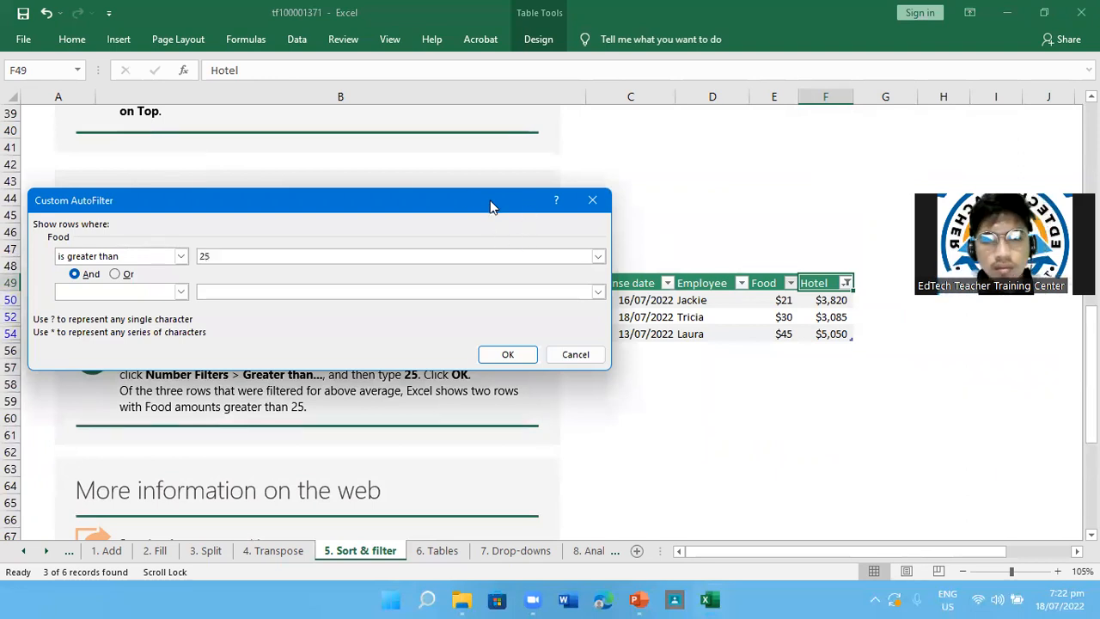
left_click_drag(493, 200, 536, 159)
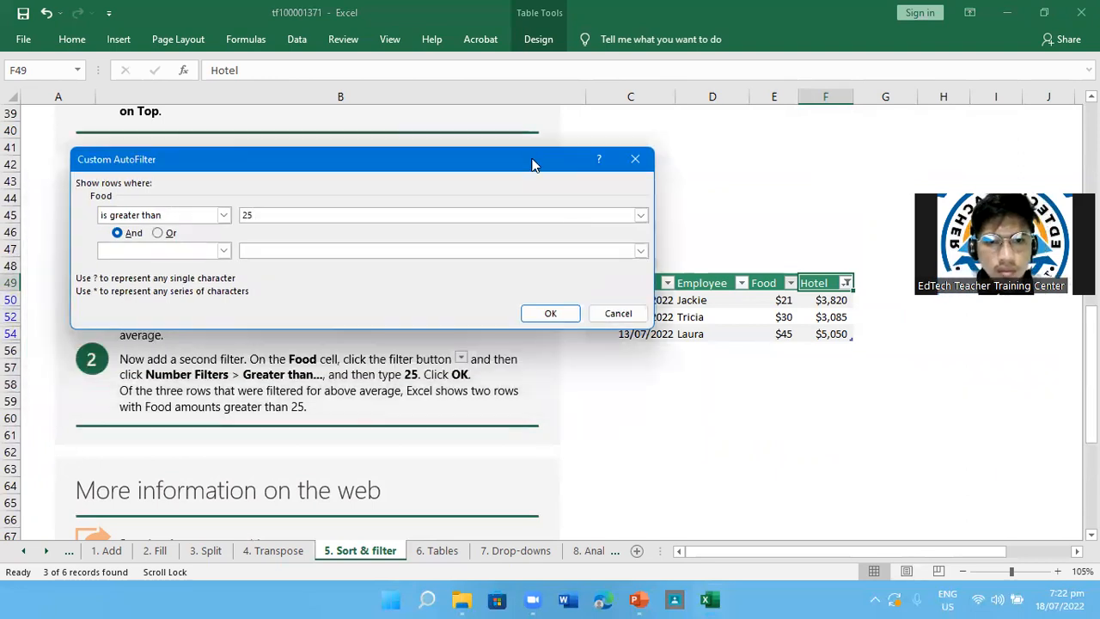
left_click(573, 314)
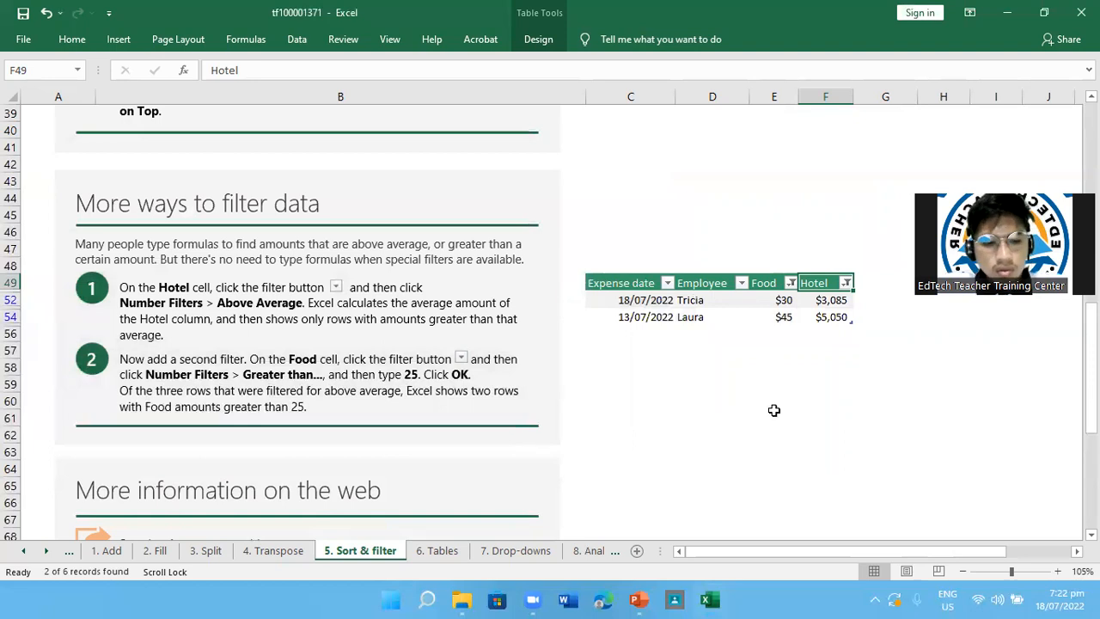
Undo the Food filter and redo it to compare the filtered rows
key("ctrl+z")
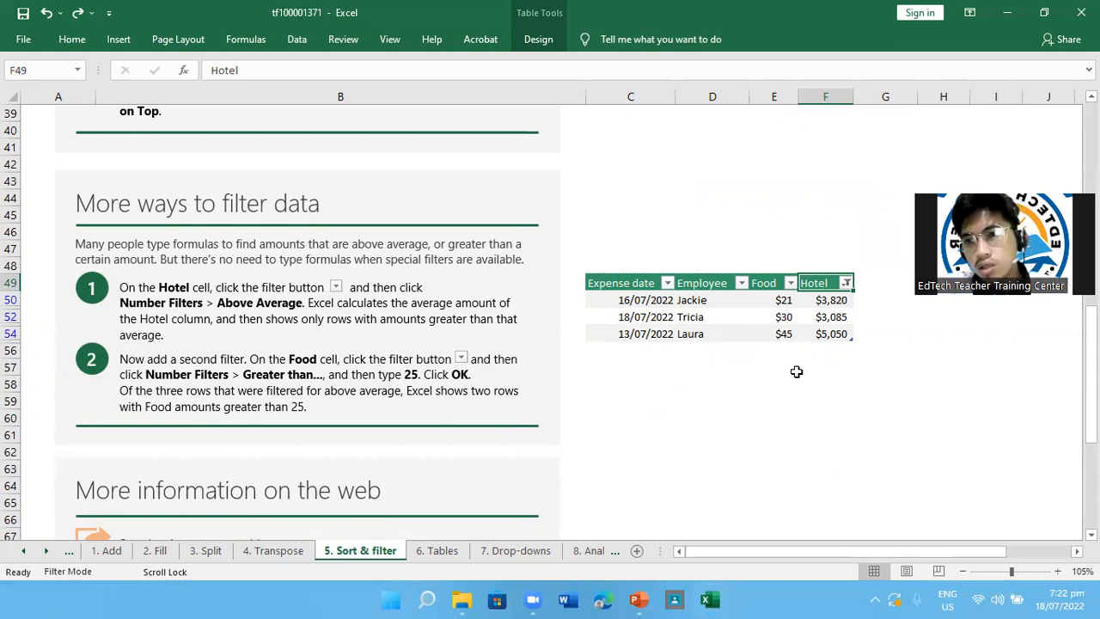
key("ctrl+y")
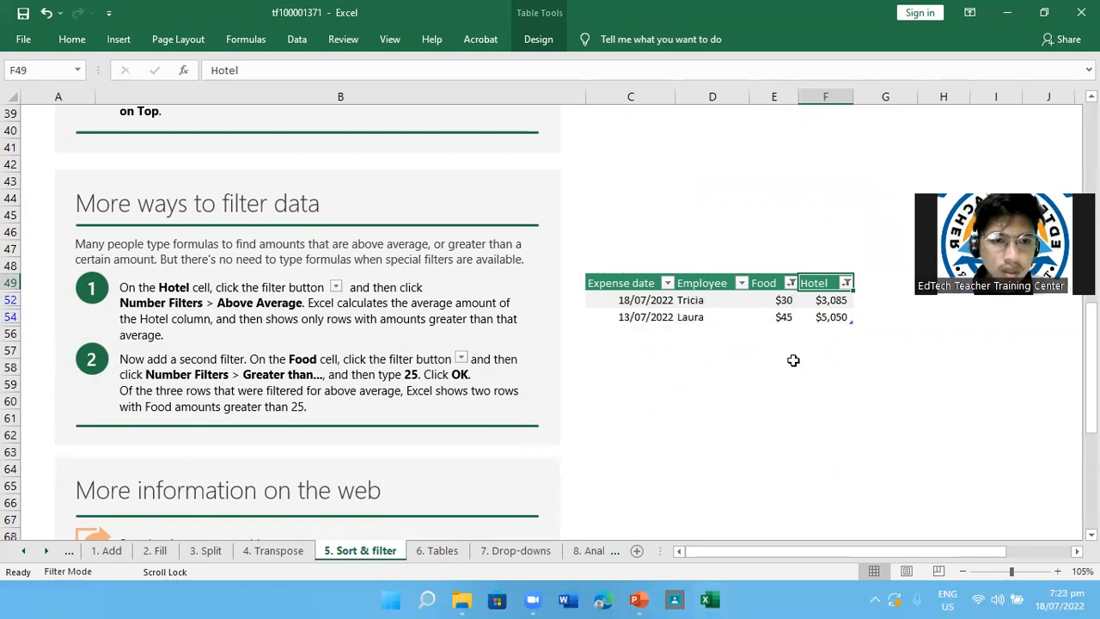
Look over the rest of the lesson and open the "6. Tables" worksheet
scroll(793, 360, "down", 3)
scroll(793, 360, "up", 3)
scroll(793, 360, "up", 2)
left_click(436, 550)
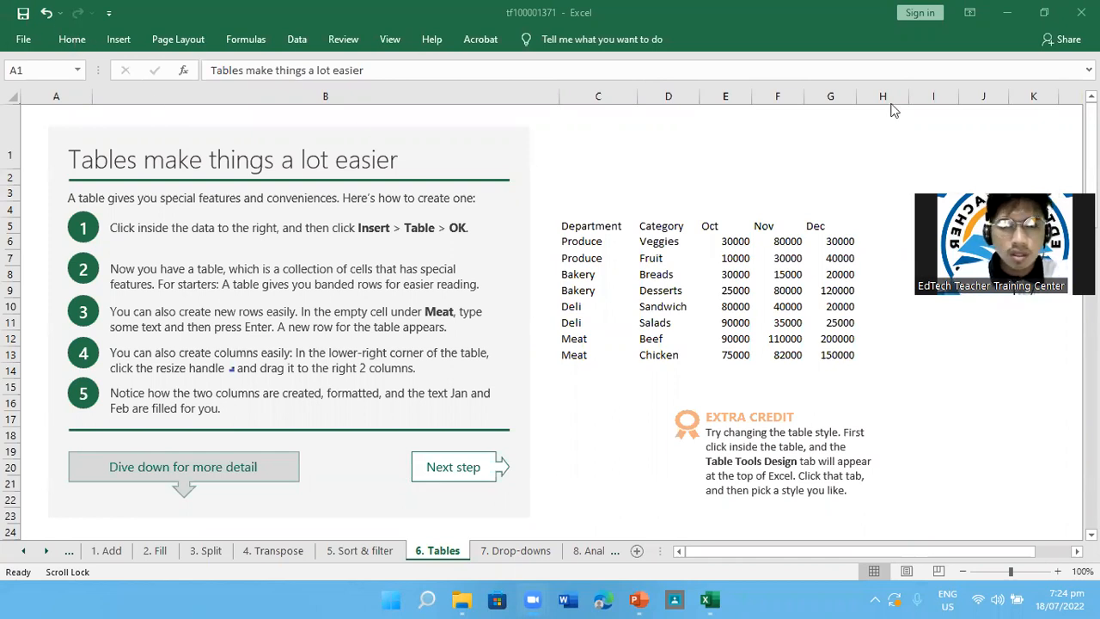
left_click(300, 39)
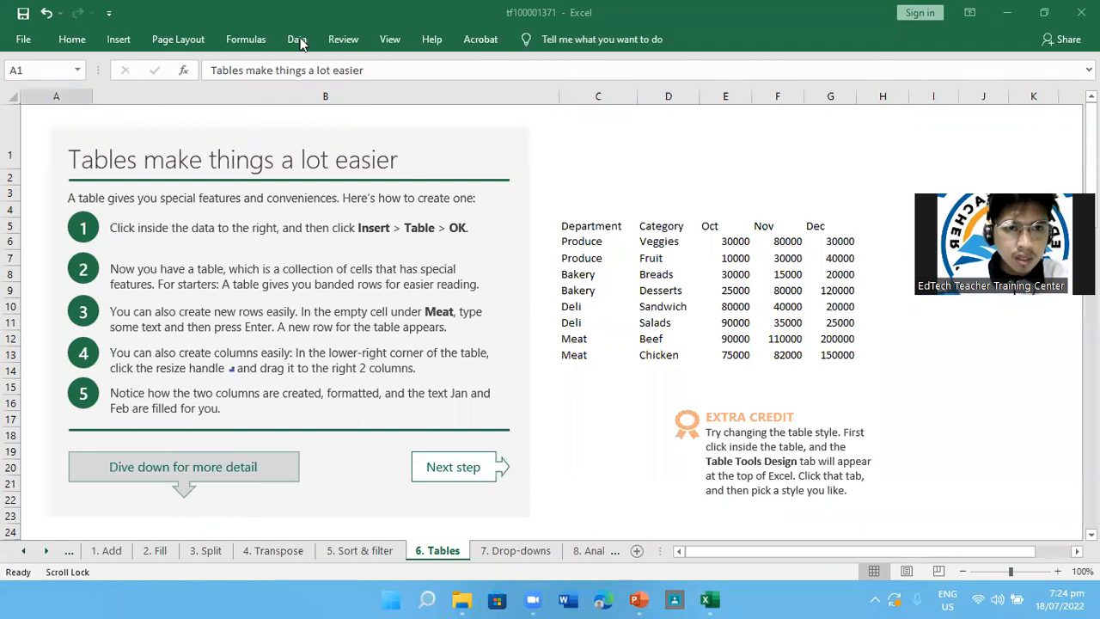
left_click(298, 41)
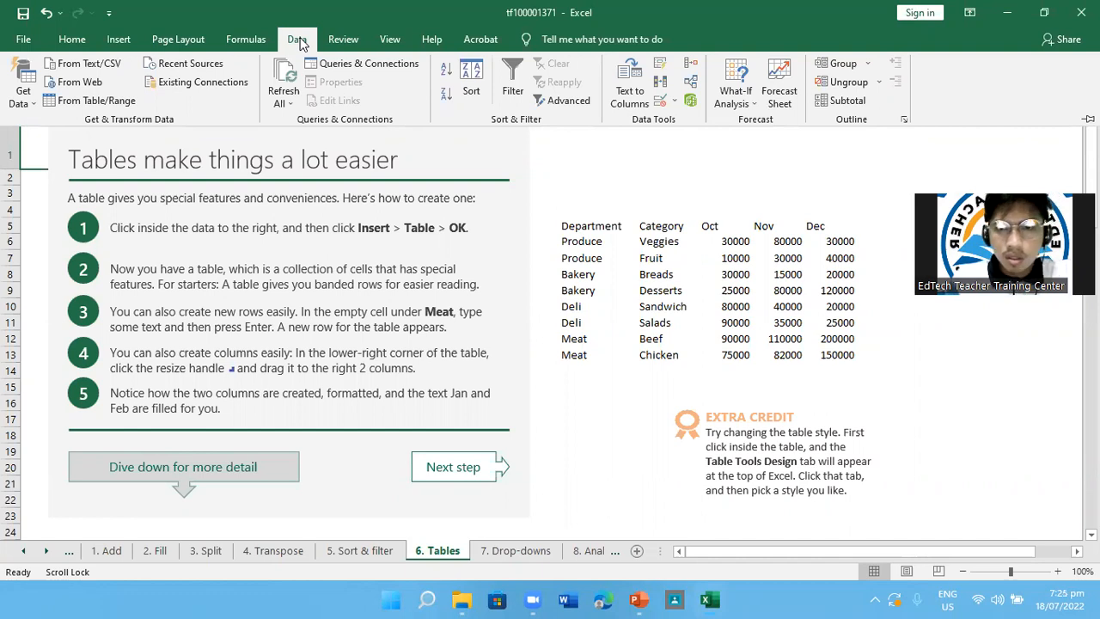
left_click(296, 39)
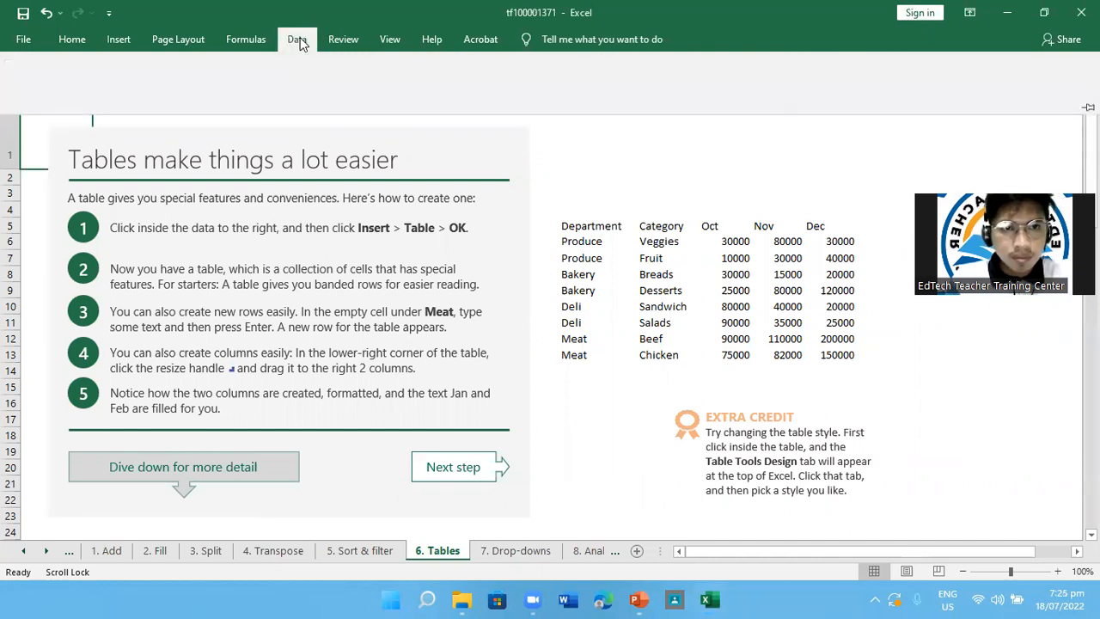
left_click(296, 39)
left_click(297, 39)
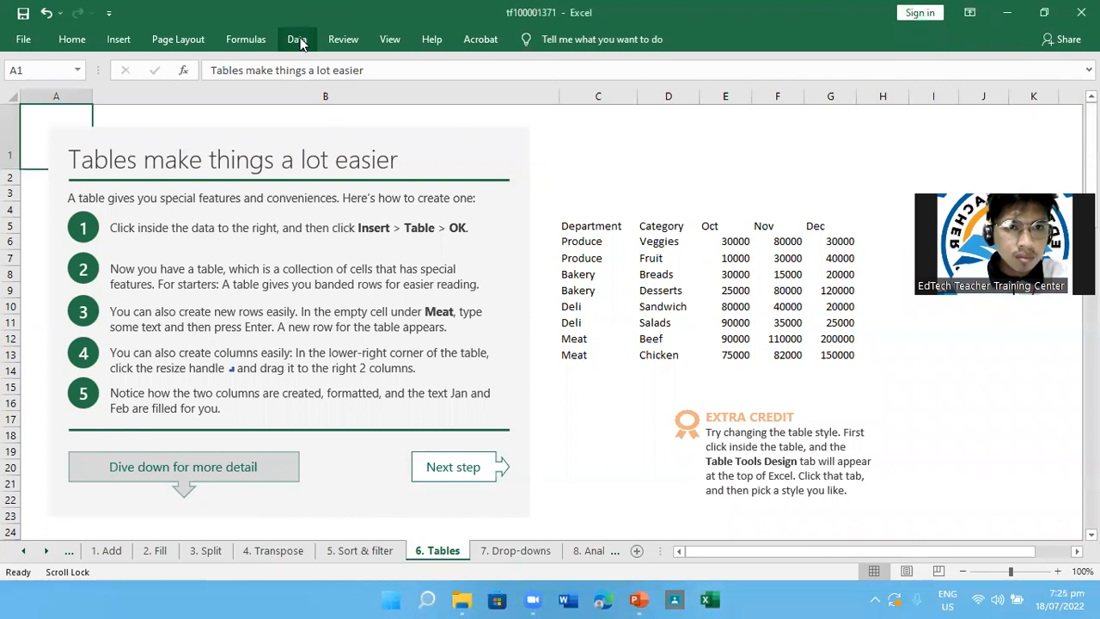
left_click(296, 40)
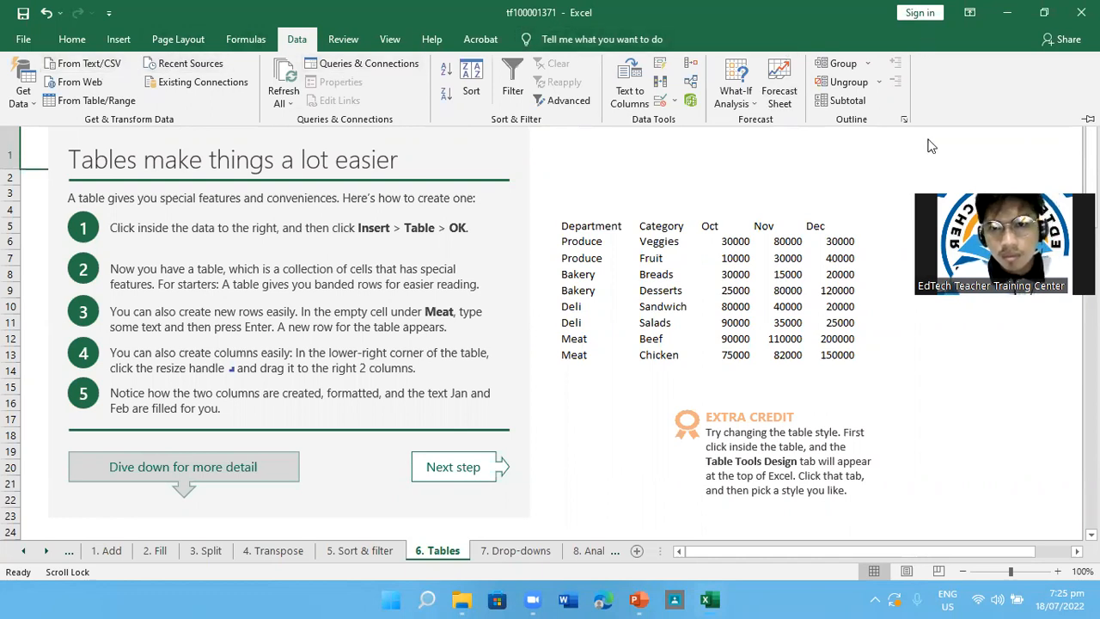
left_click(817, 7)
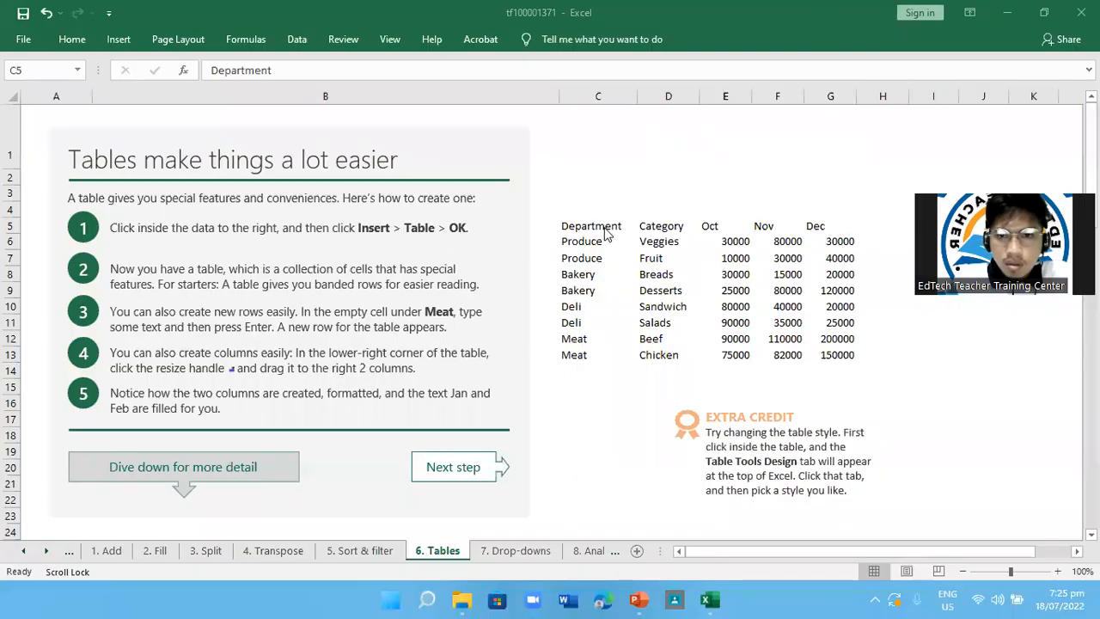
Convert the department data in C5:G13 into a table with headers
left_click(606, 228)
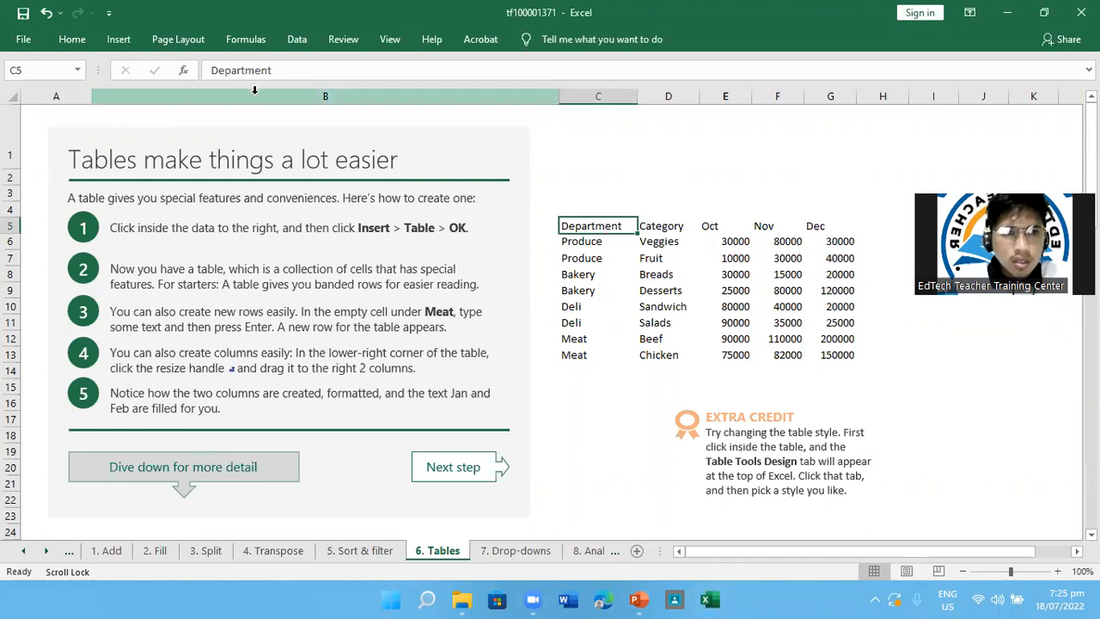
left_click(120, 40)
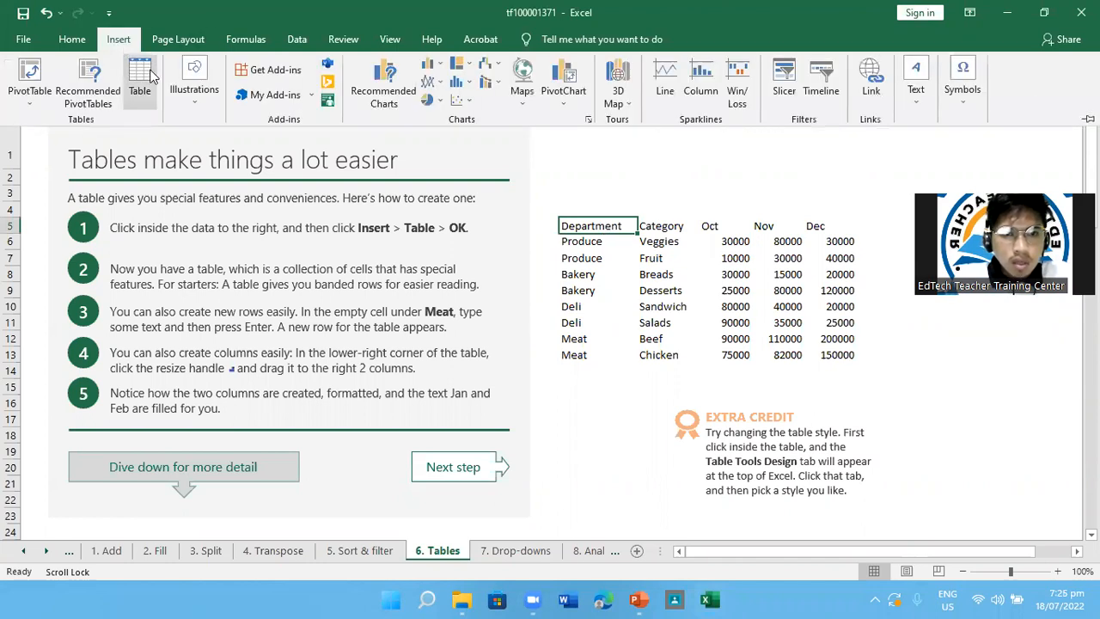
left_click(140, 81)
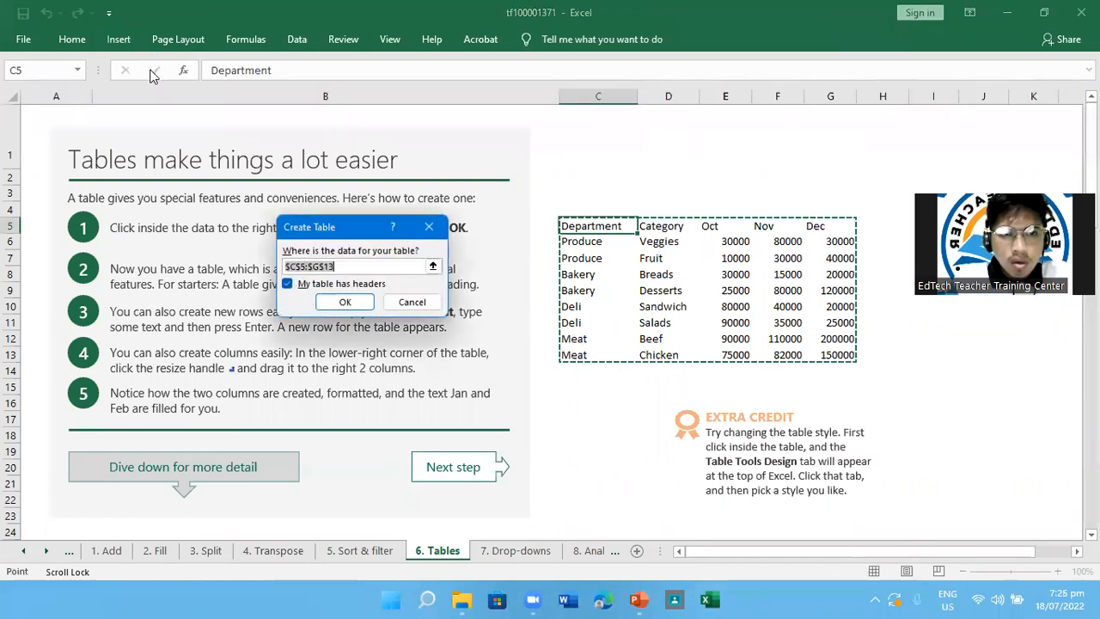
left_click(348, 302)
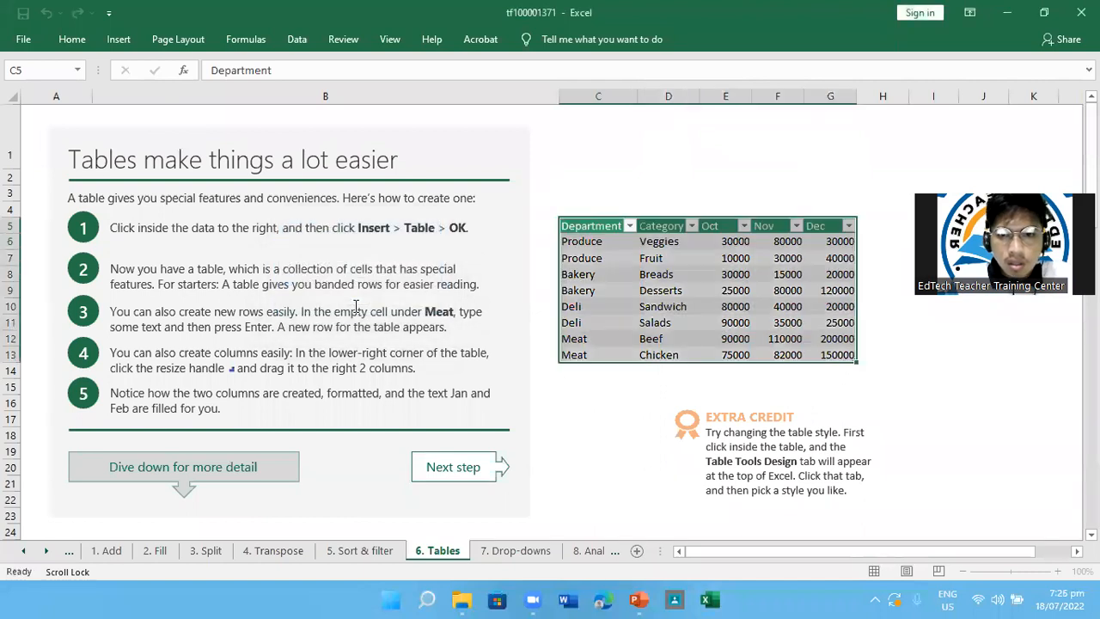
left_click(1023, 418)
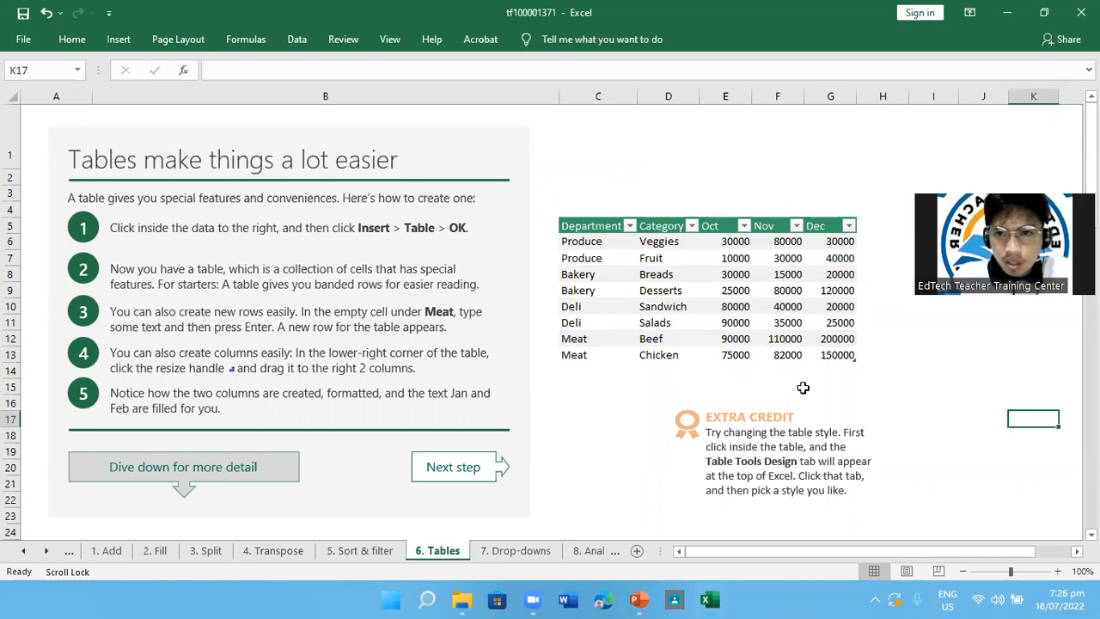
Add a new table row by entering a nickname in the empty Department cell C14 under the last Meat entry
scroll(803, 388, "down", 2)
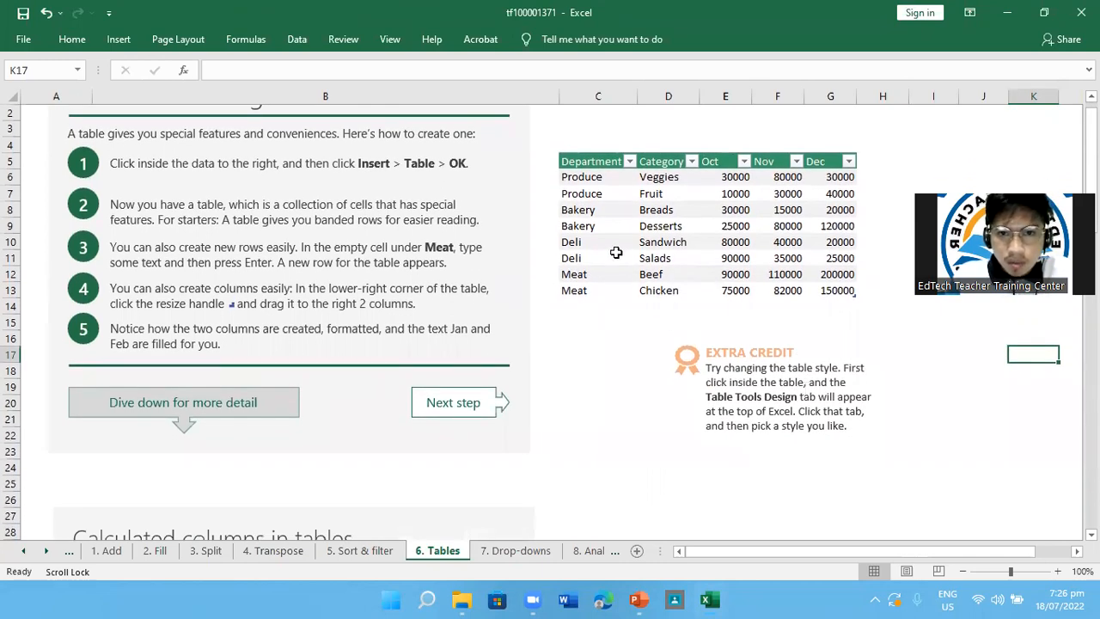
left_click(577, 304)
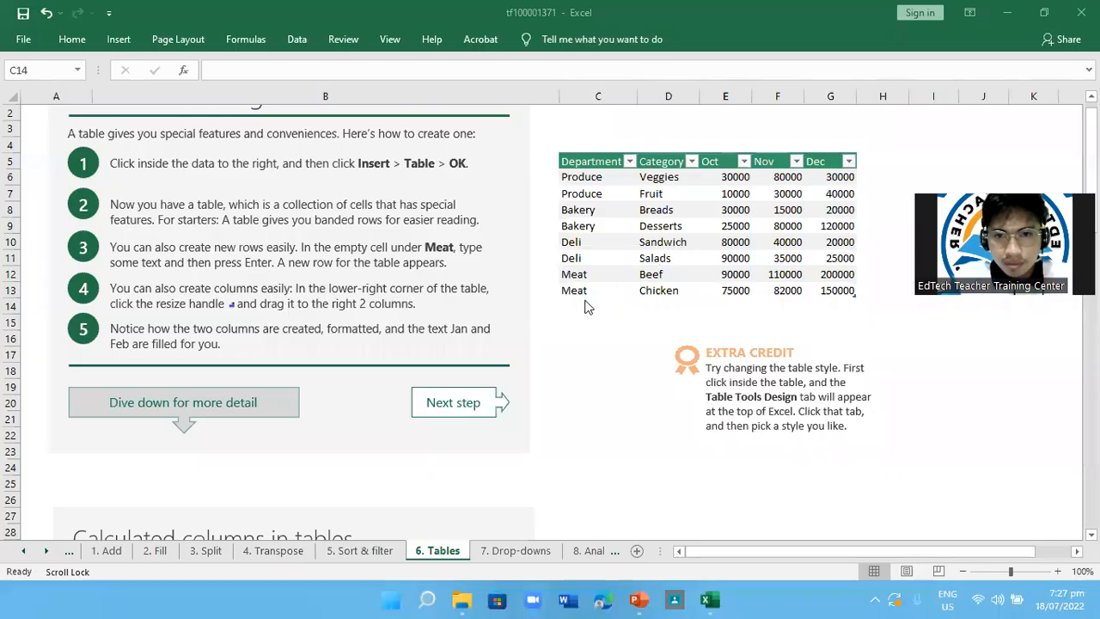
left_click(571, 309)
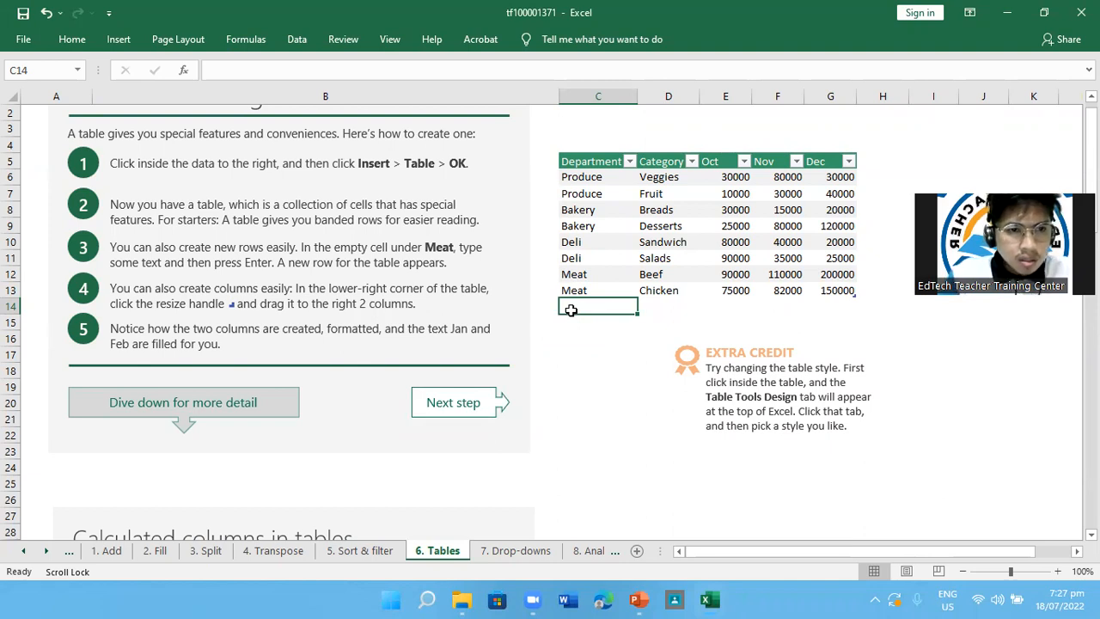
type("sl")
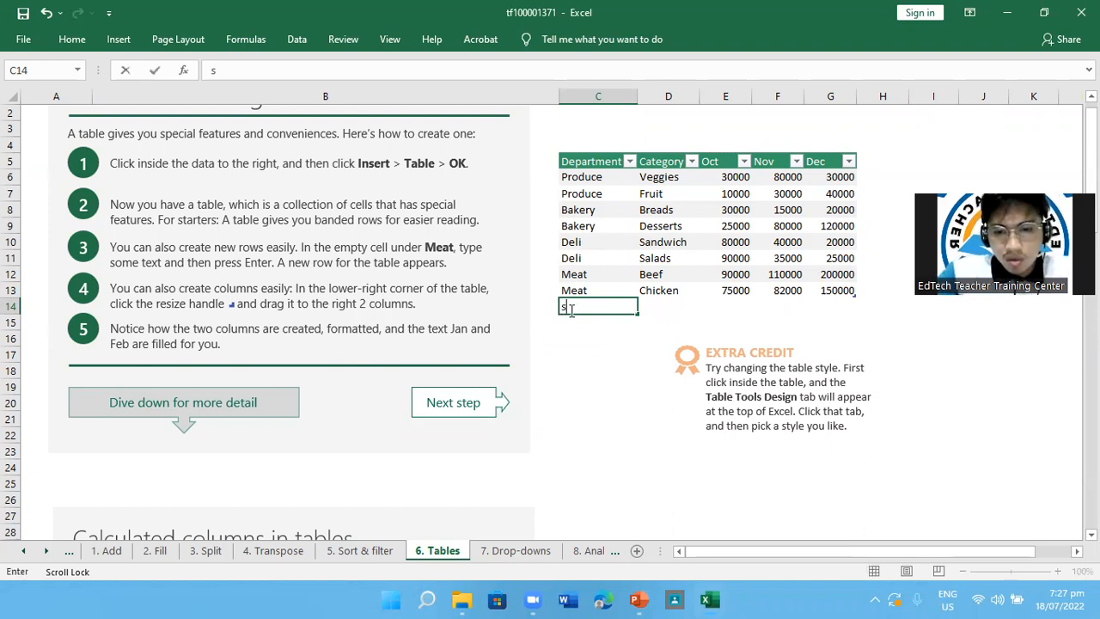
key("BackSpace")
key("BackSpace")
type("Si")
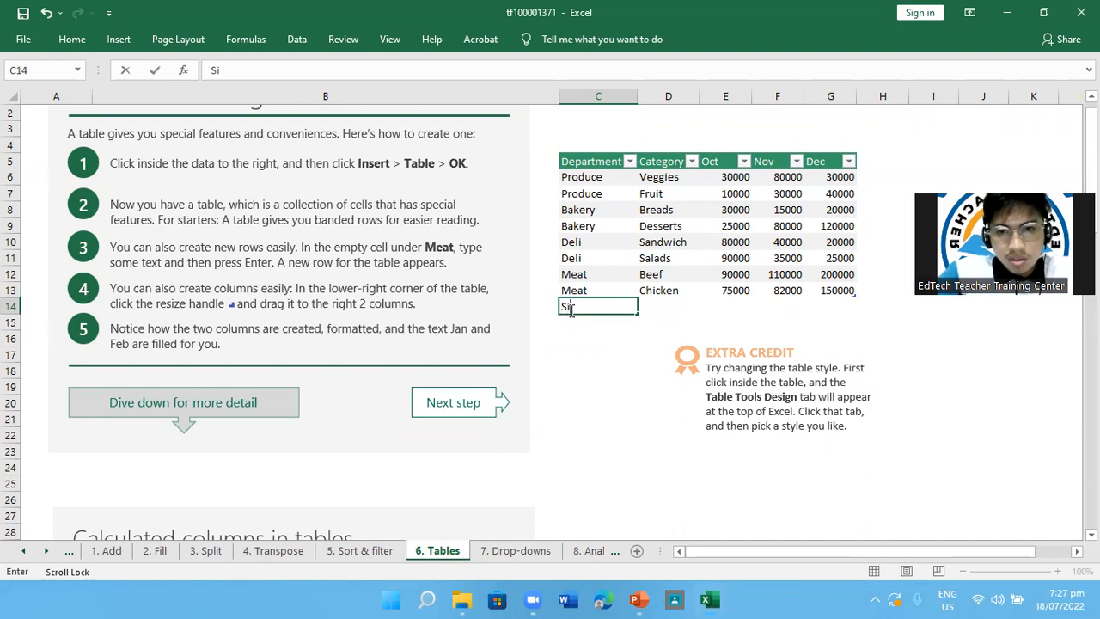
type("rJam")
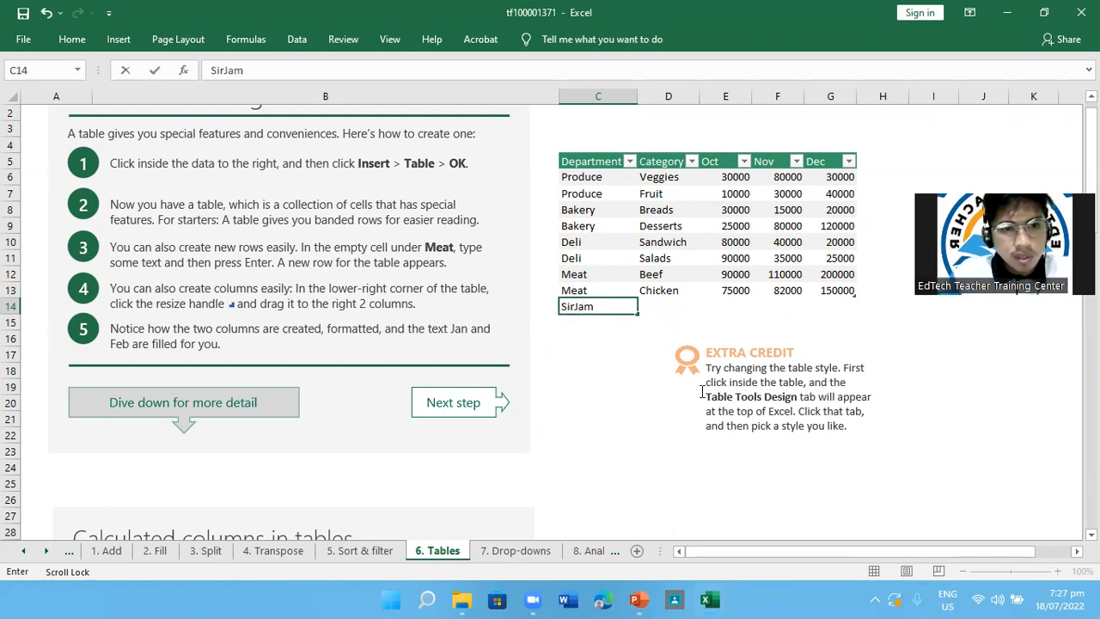
key("Return")
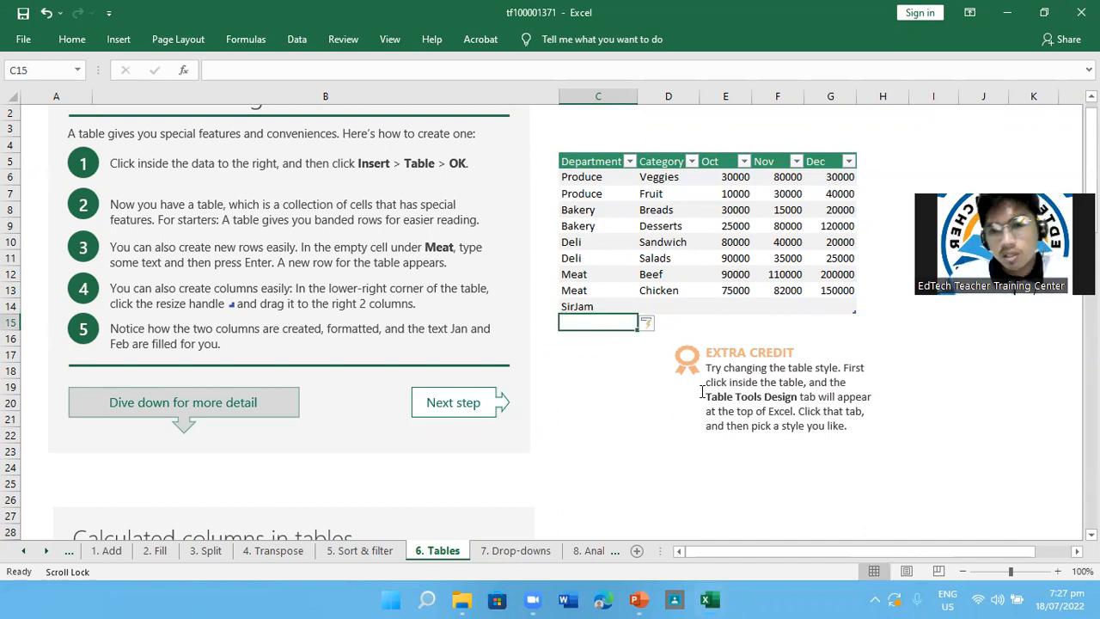
Add two more table rows by entering "asd" in cells C15 and C16
type("asd")
key("Return")
type("asd")
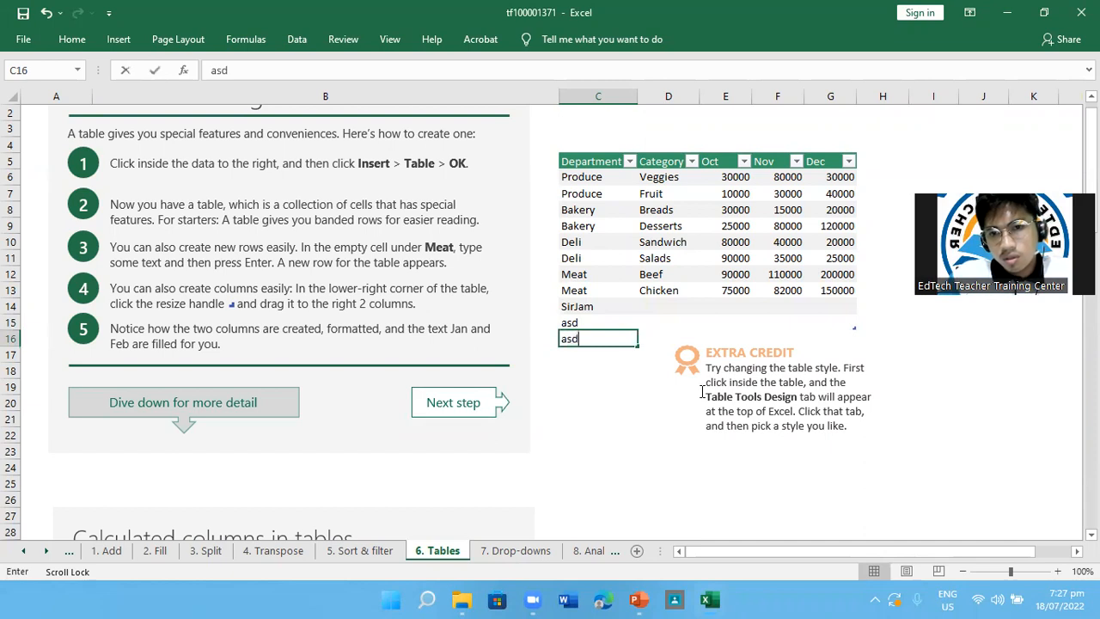
key("Return")
scroll(696, 389, "up", 1)
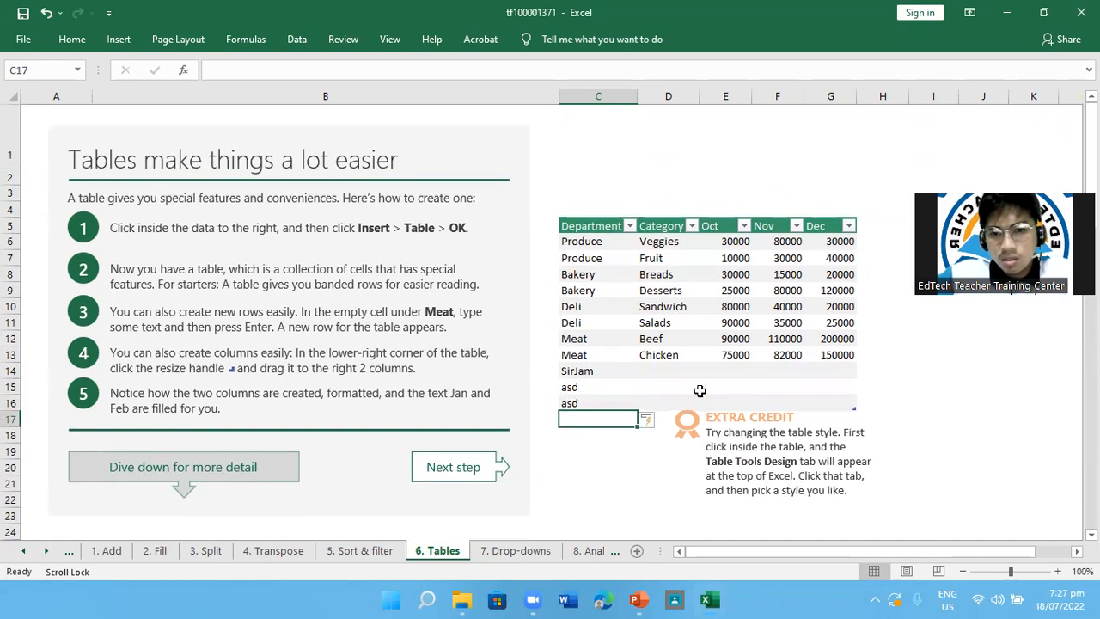
Clear the three test entries in cells C14 to C16 of the Department column
left_click_drag(582, 374, 582, 395)
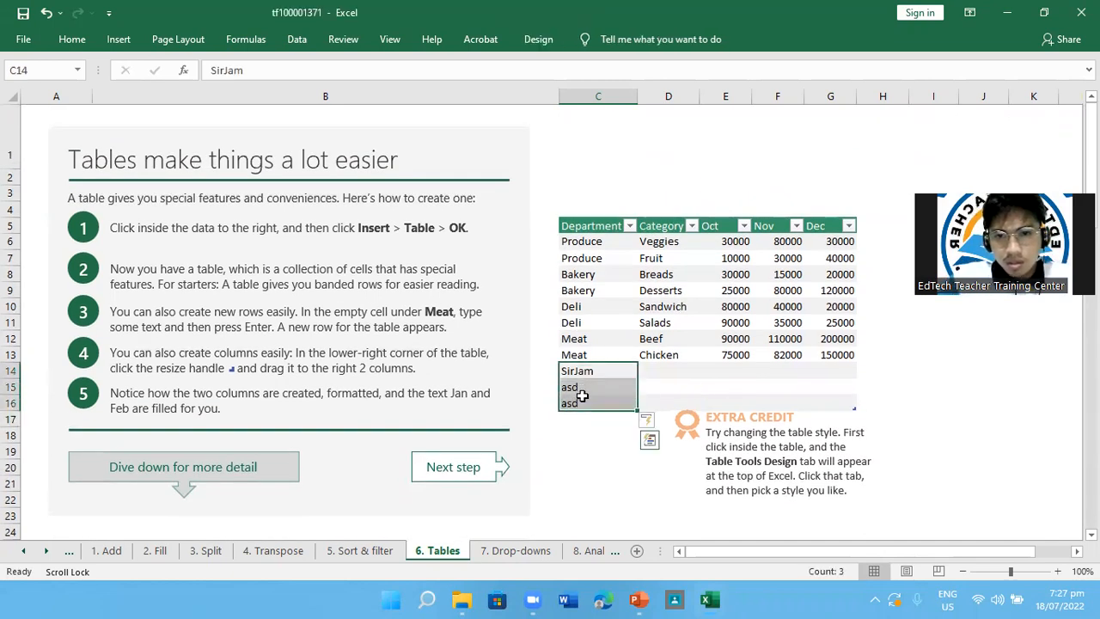
key("BackSpace")
key("Return")
key("BackSpace")
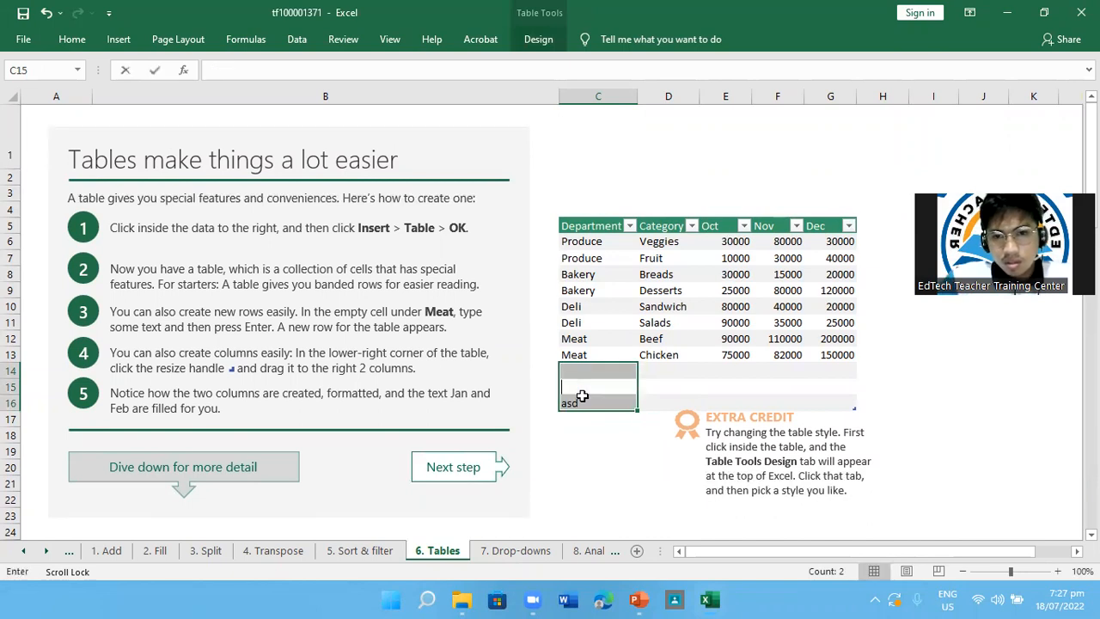
key("Return")
key("BackSpace")
left_click(621, 471)
left_click(622, 480)
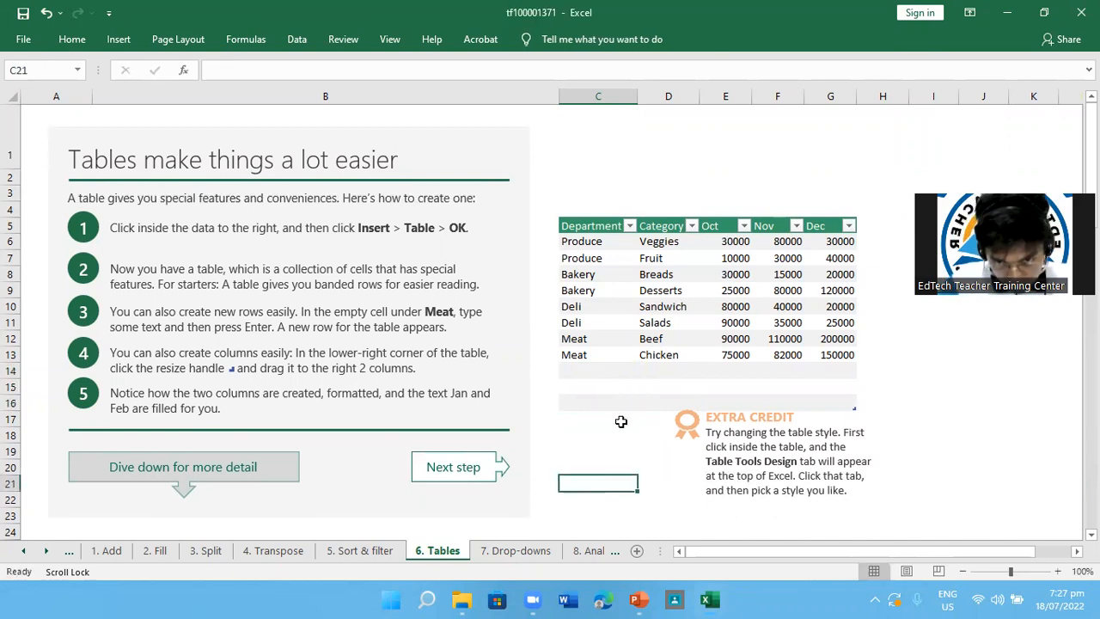
Move the EXTRA CREDIT text box to the right of the table, away from the table's resize handle
left_click(611, 373)
left_click(692, 368)
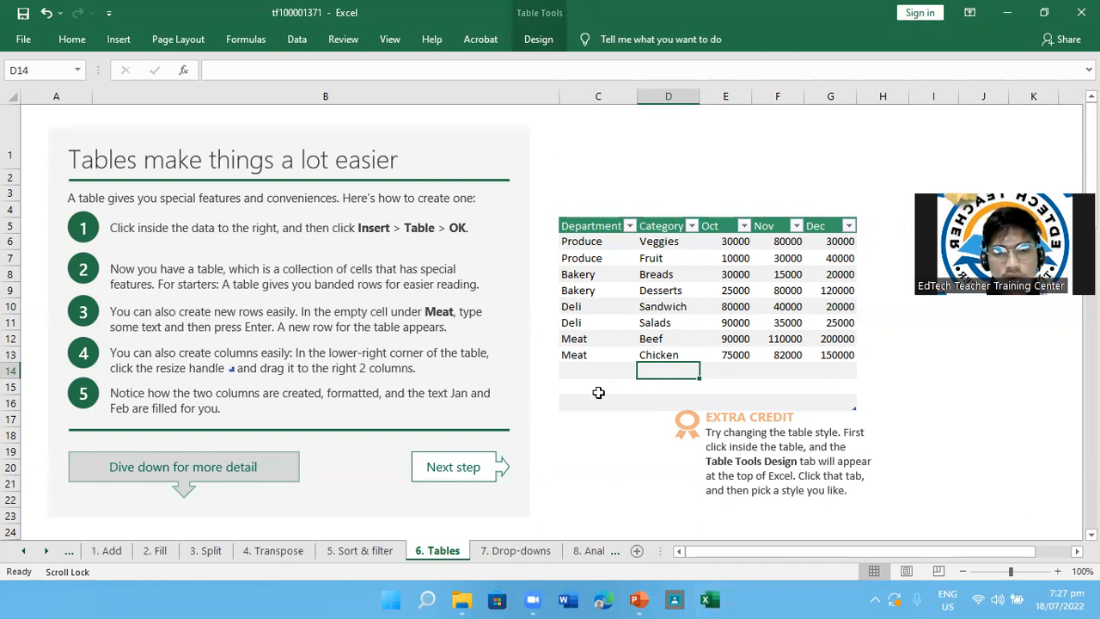
left_click(852, 409)
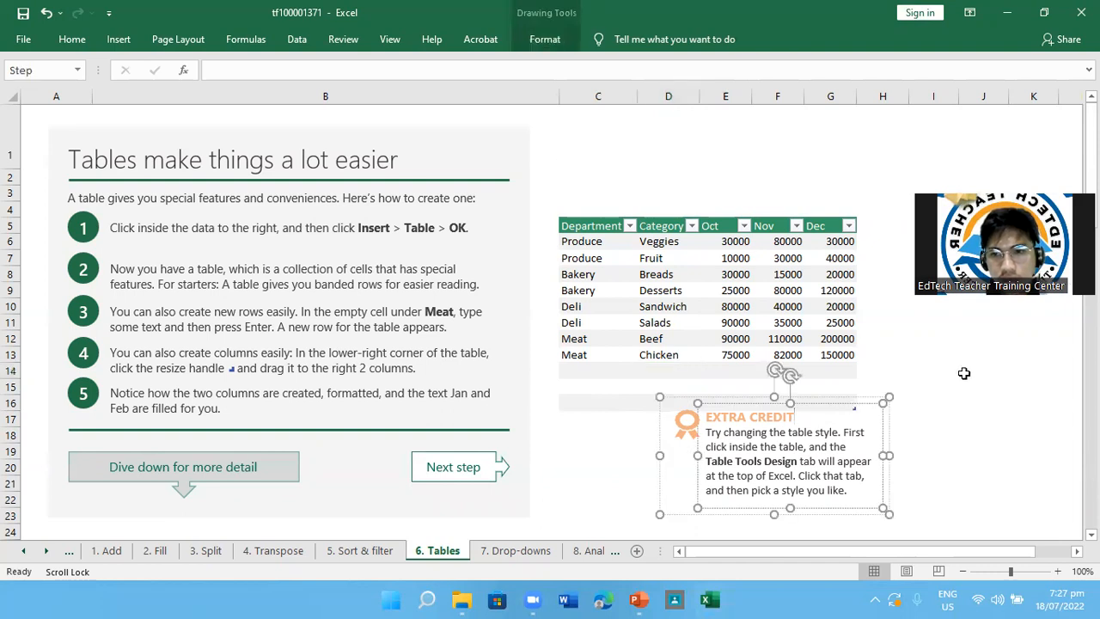
left_click_drag(877, 400, 1058, 327)
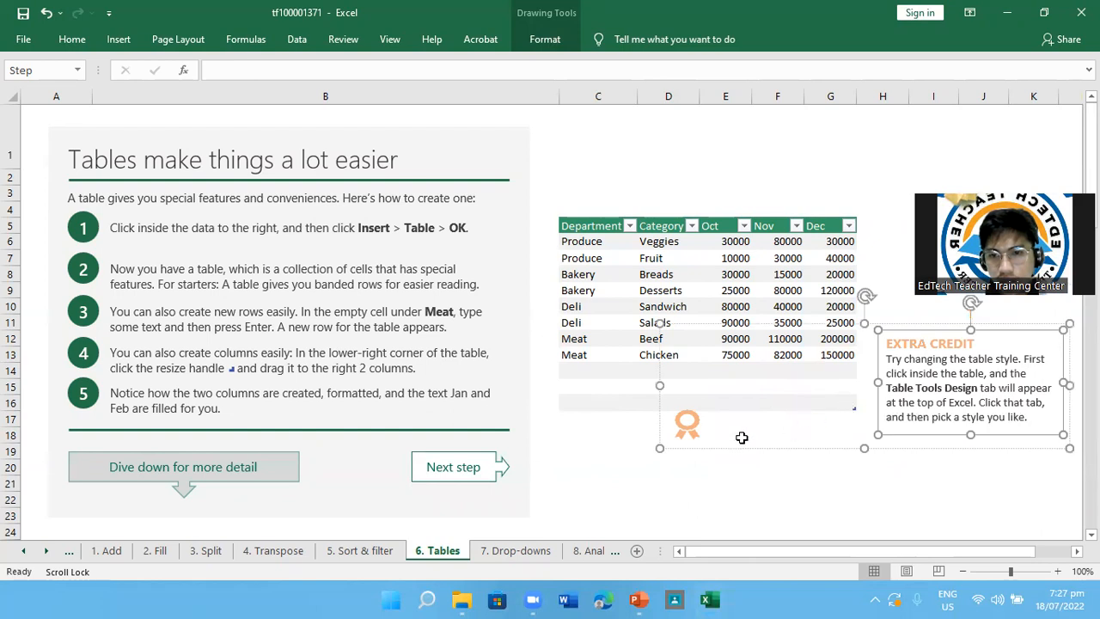
Move the ribbon graphic onto the EXTRA CREDIT text box, and extend the table down to row 18 and across to column H
left_click_drag(692, 428, 917, 321)
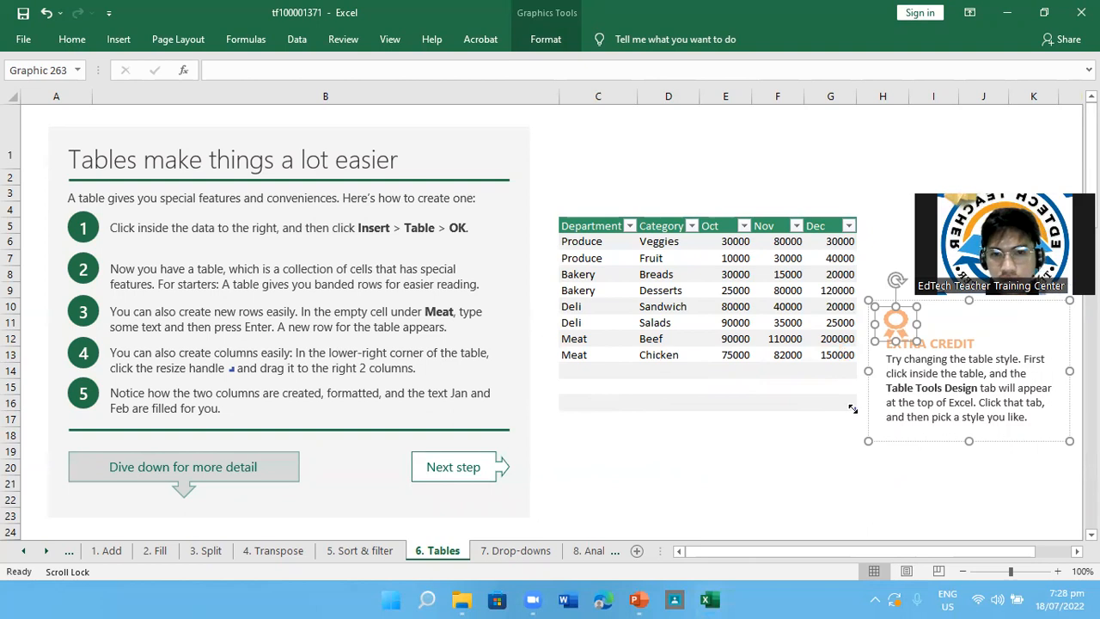
left_click_drag(852, 409, 853, 443)
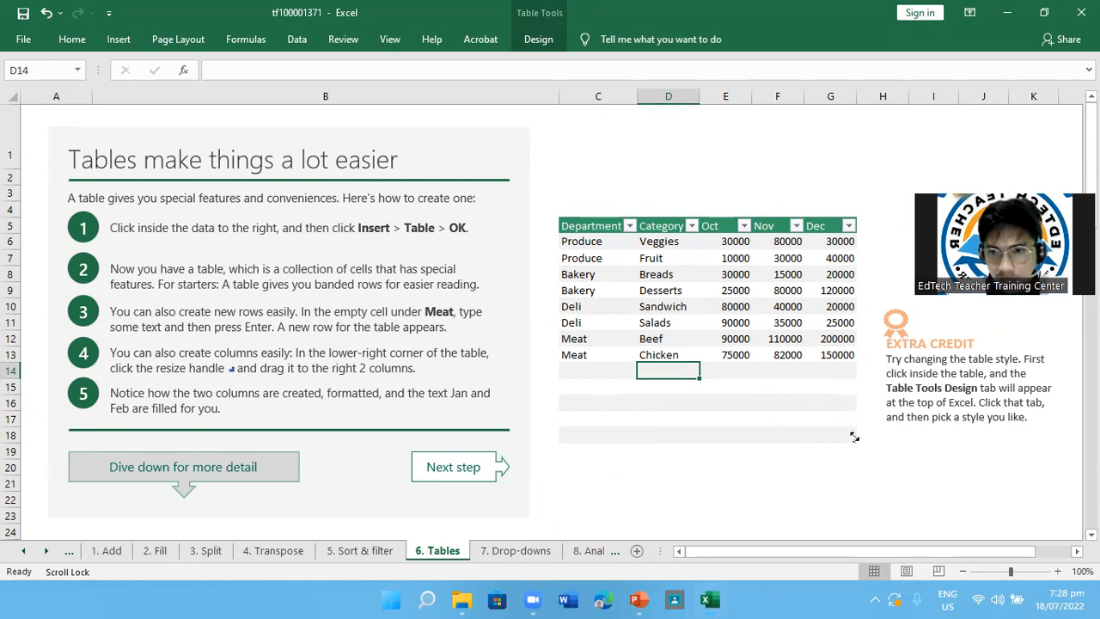
left_click_drag(854, 440, 892, 433)
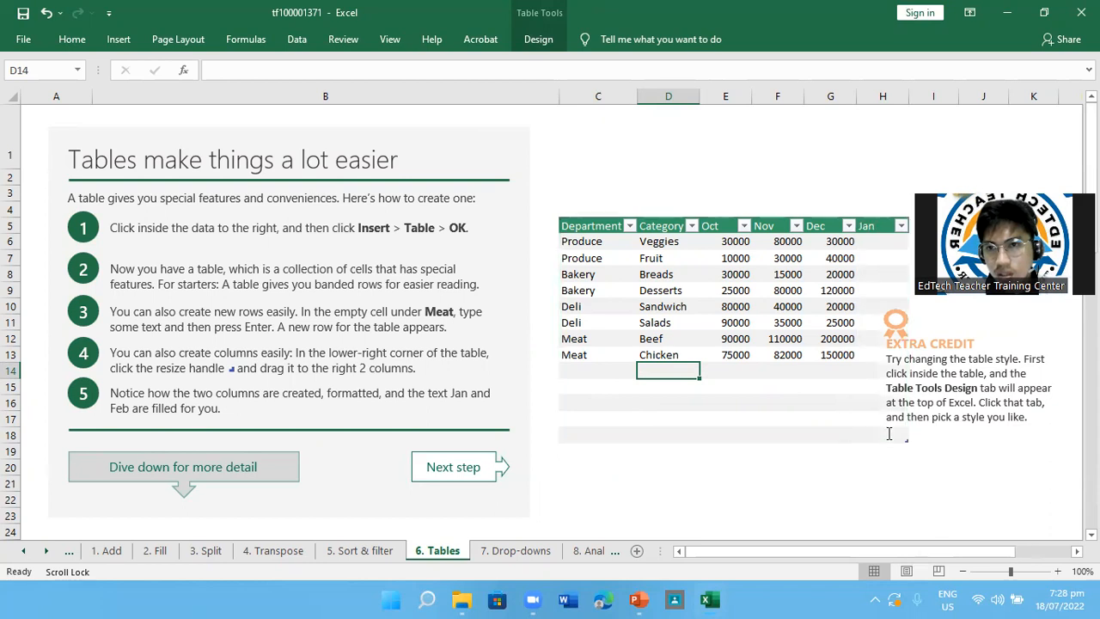
Move the EXTRA CREDIT text box and its ribbon graphic below the table, clear of the resize handle
left_click(951, 361)
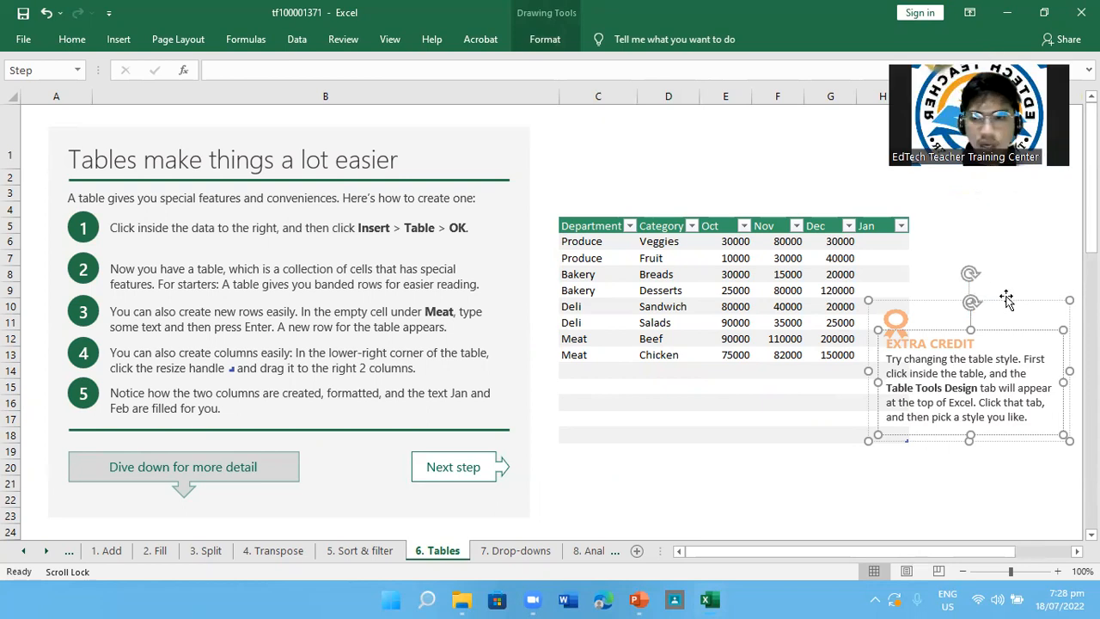
mouse_move(1012, 310)
left_mouse_down()
mouse_move(1026, 295)
mouse_move(1014, 316)
left_mouse_up()
left_click(972, 316)
left_click(954, 364)
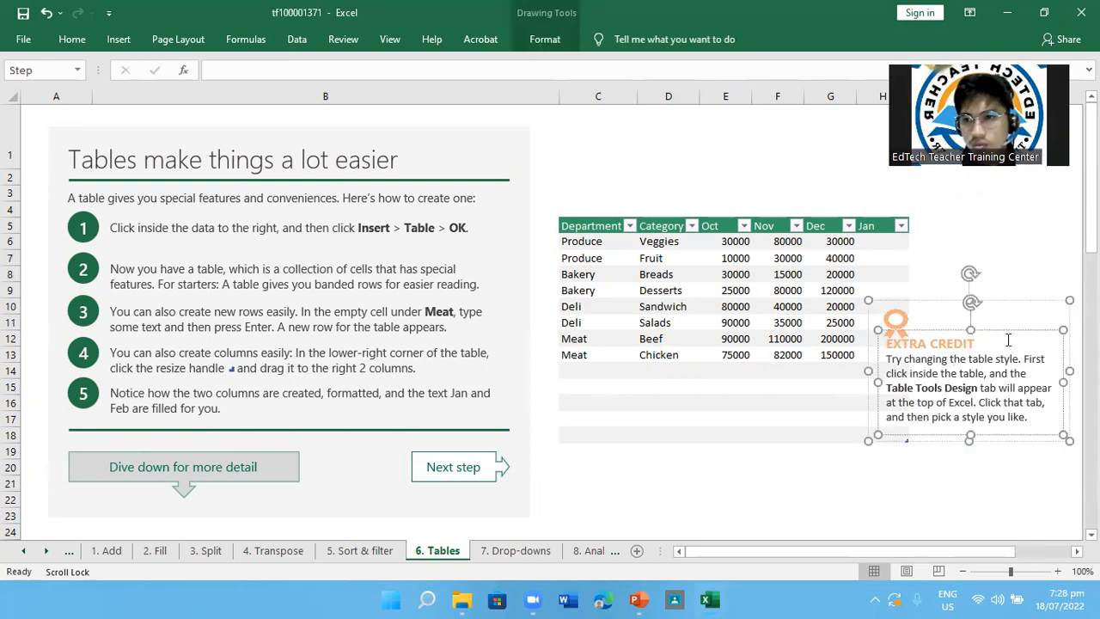
left_click_drag(1007, 330, 856, 445)
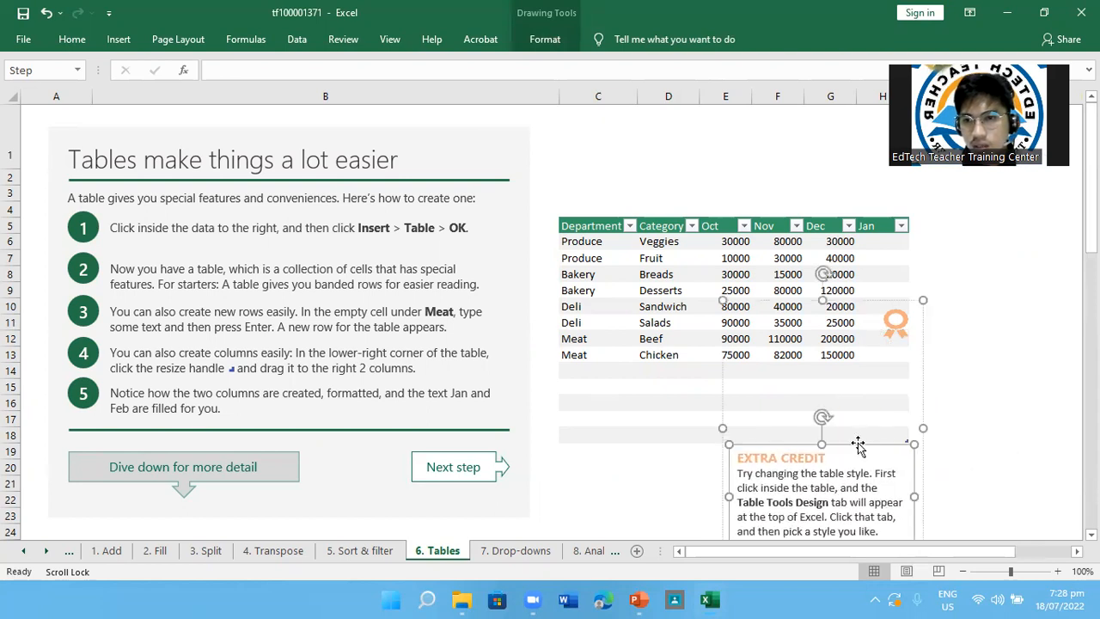
left_click(893, 325)
left_click_drag(893, 325, 912, 445)
left_click(891, 388)
left_click(905, 441)
left_click(903, 452)
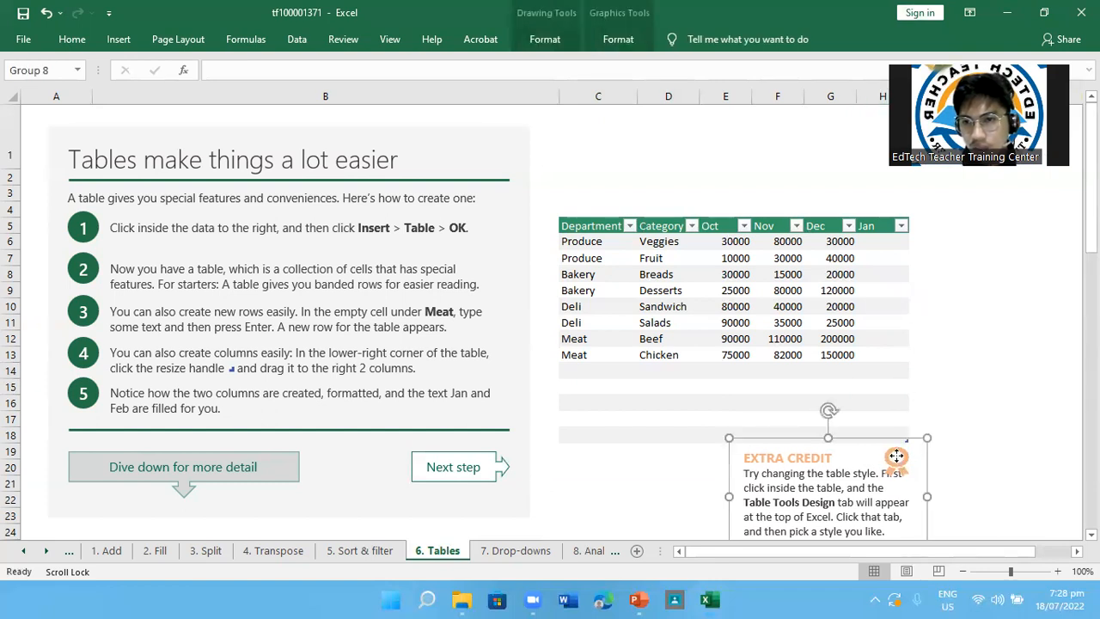
left_click_drag(765, 442, 760, 460)
Extend the table one more column to the right, through column I
left_click(900, 438)
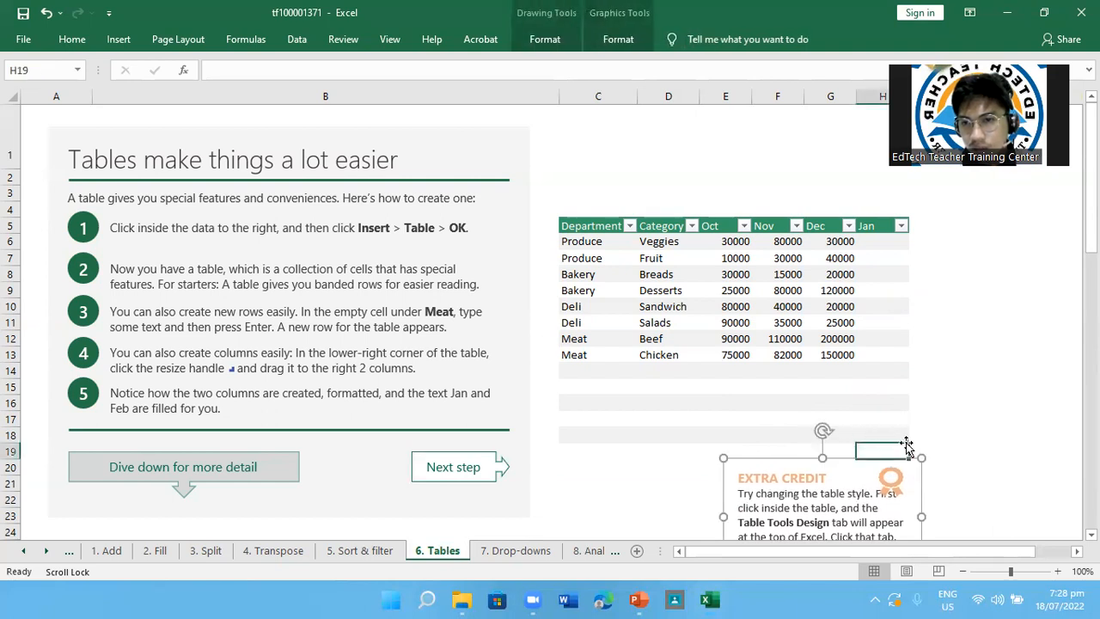
left_click_drag(908, 441, 929, 438)
left_click(782, 292)
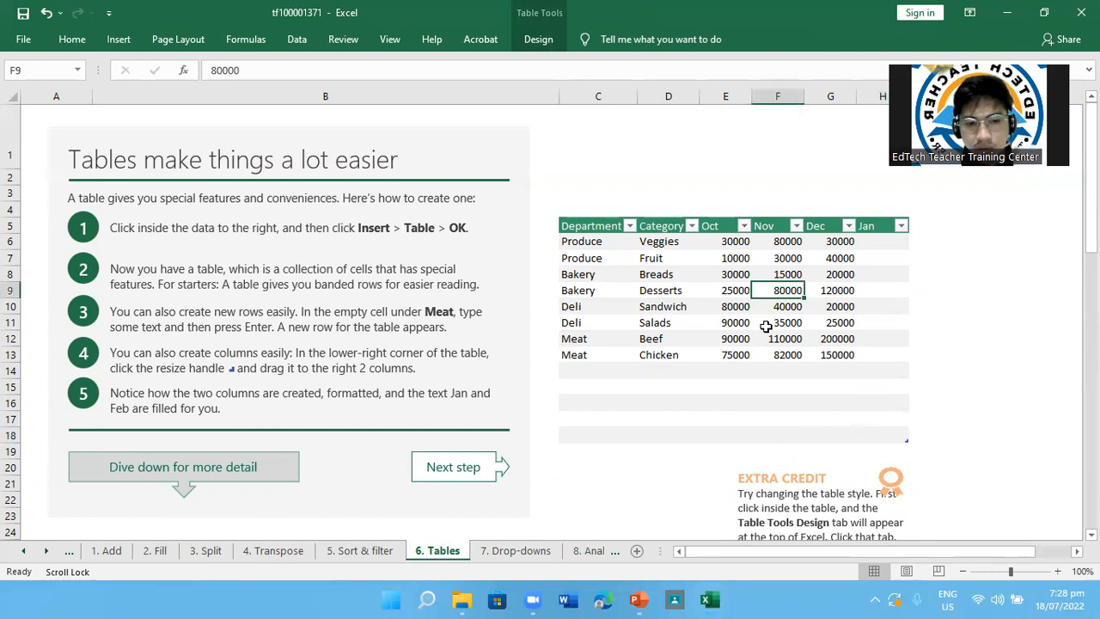
key("ctrl+a")
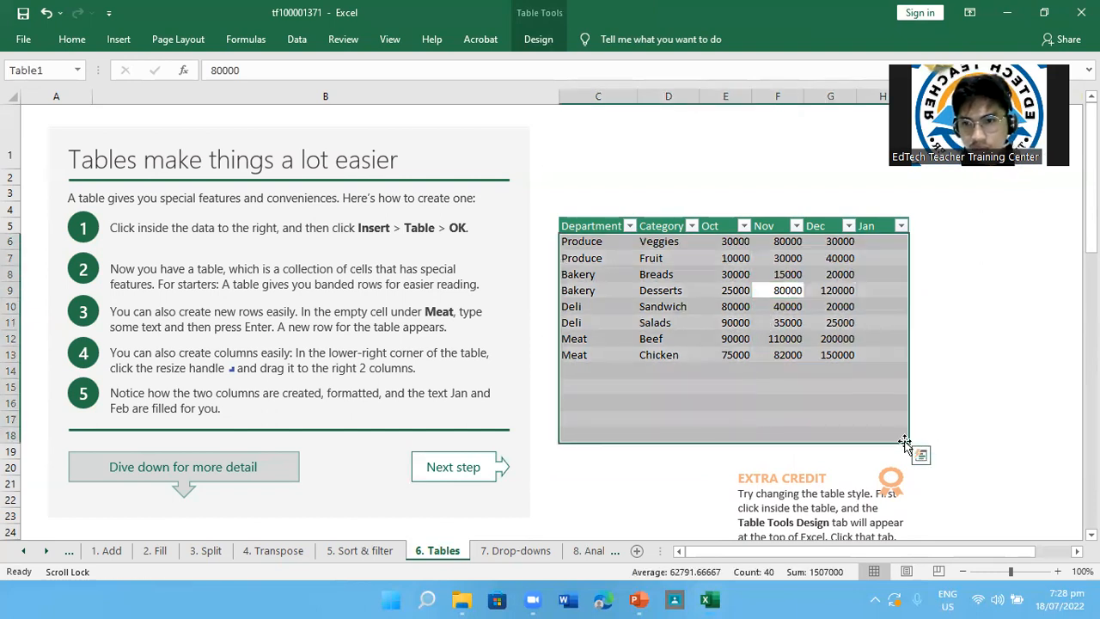
left_click(960, 430)
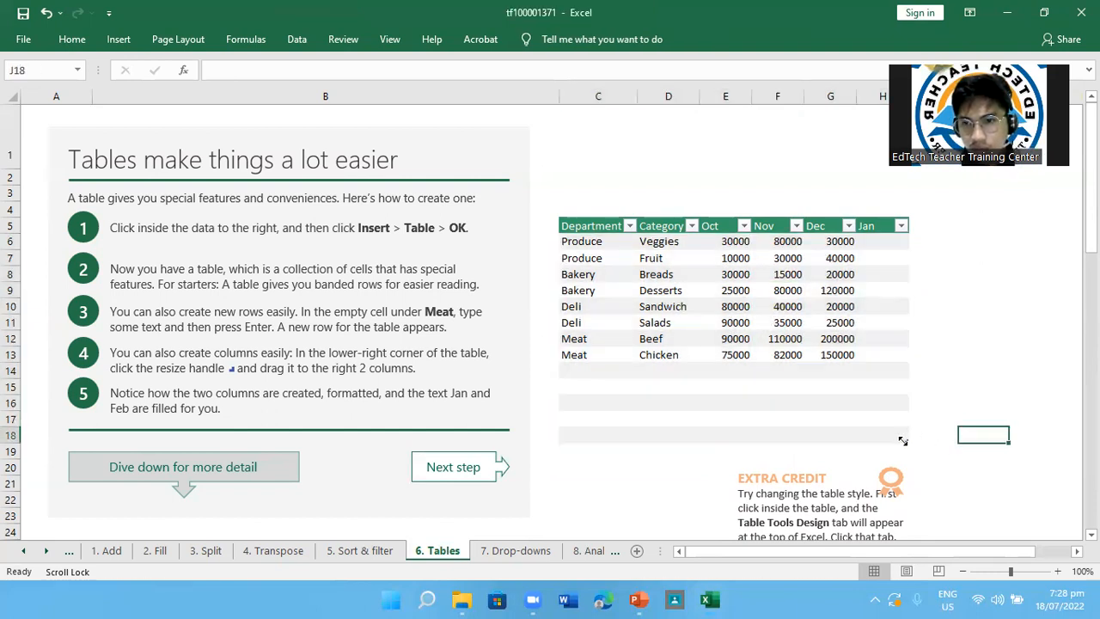
left_click_drag(903, 440, 943, 445)
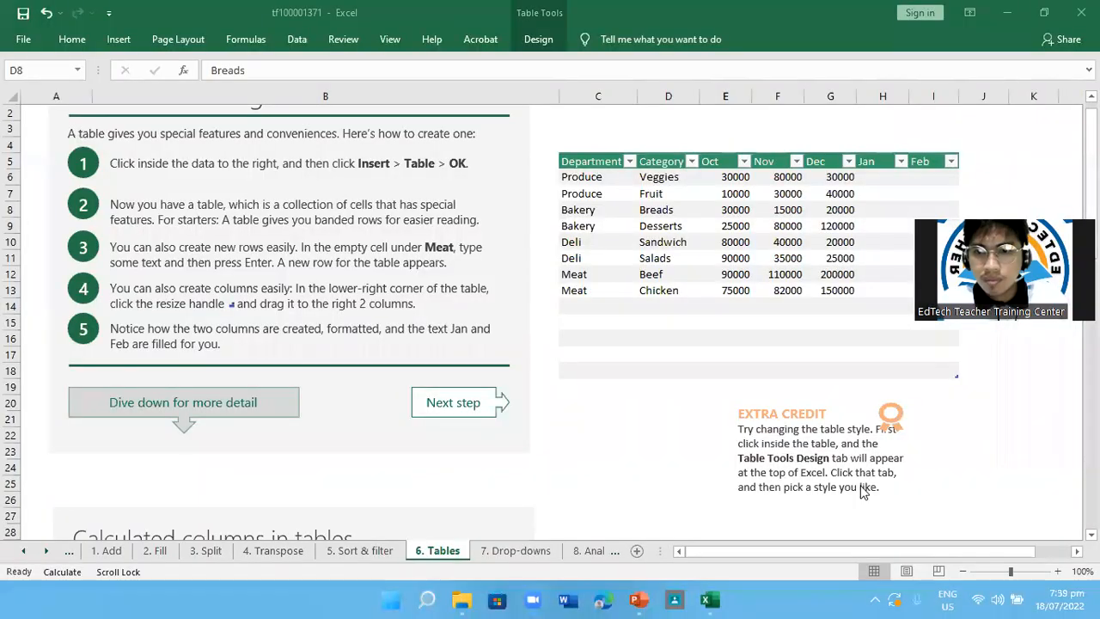
Move the EXTRA CREDIT text box and its ribbon graphic up over the table's empty rows below the Meat entries
left_click(809, 449)
left_click(842, 394)
left_click_drag(842, 393, 769, 324)
left_click(895, 409)
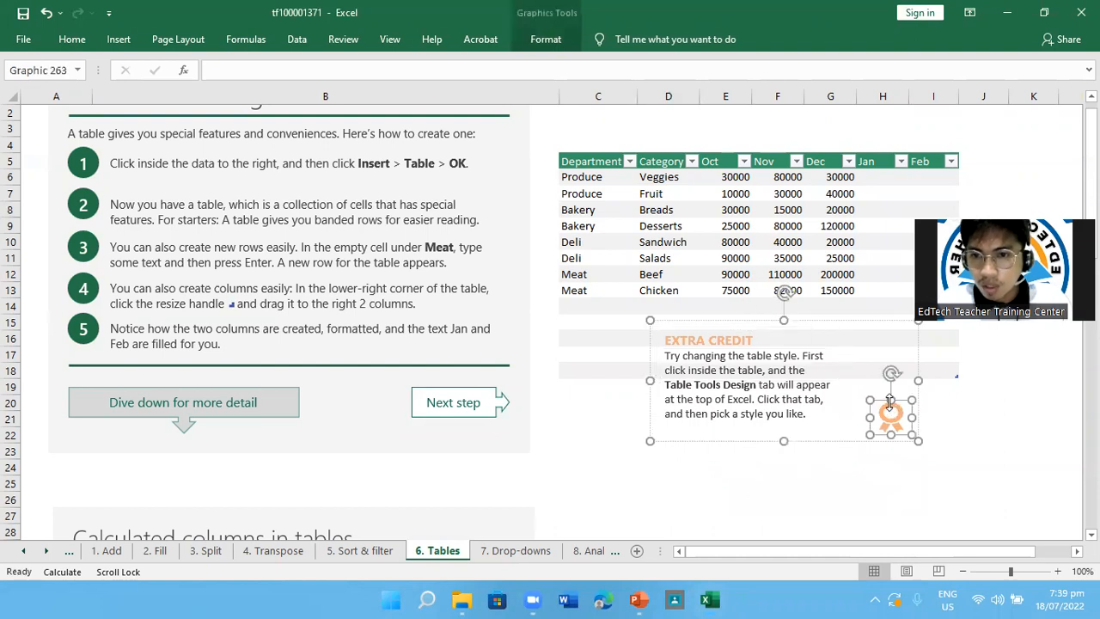
left_click_drag(900, 411, 871, 330)
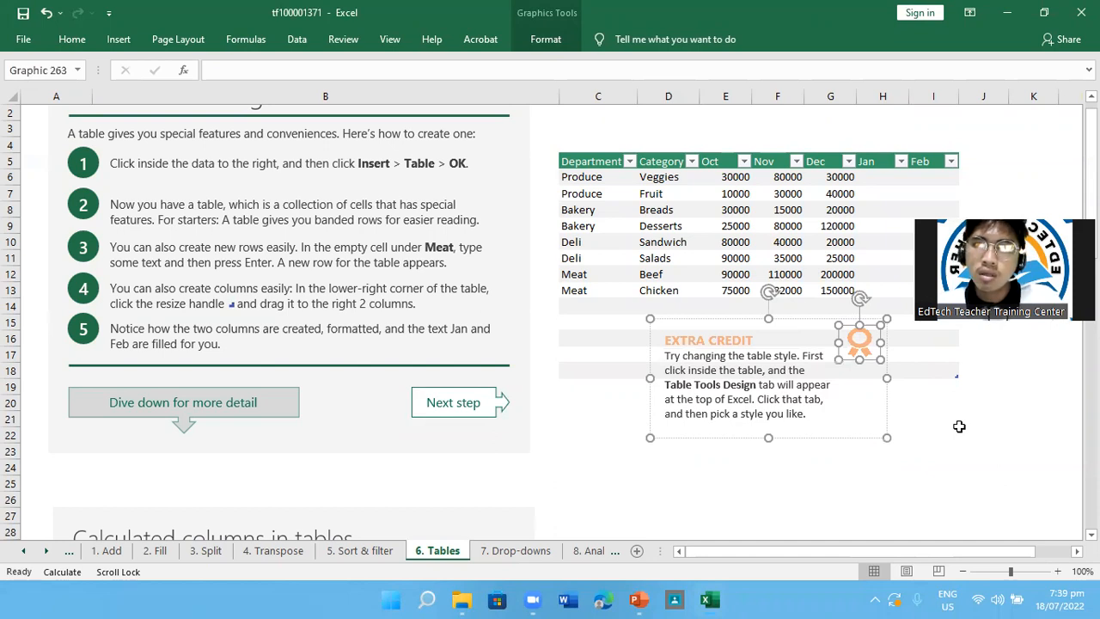
Apply the light table style with black header text and grey banded rows to the table
left_click(715, 198)
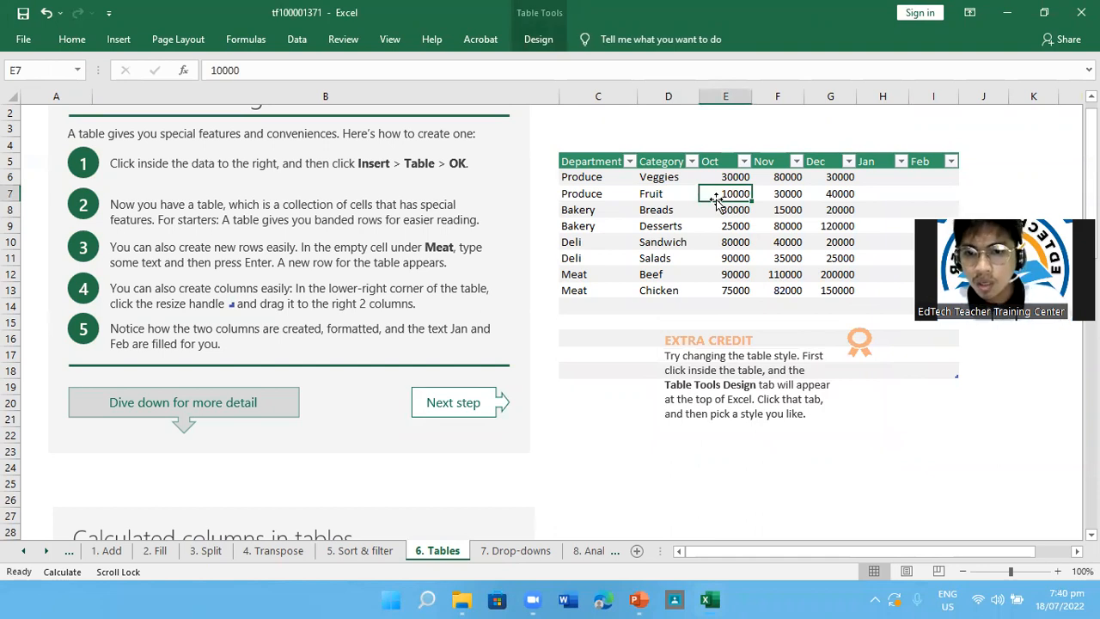
left_click(655, 80)
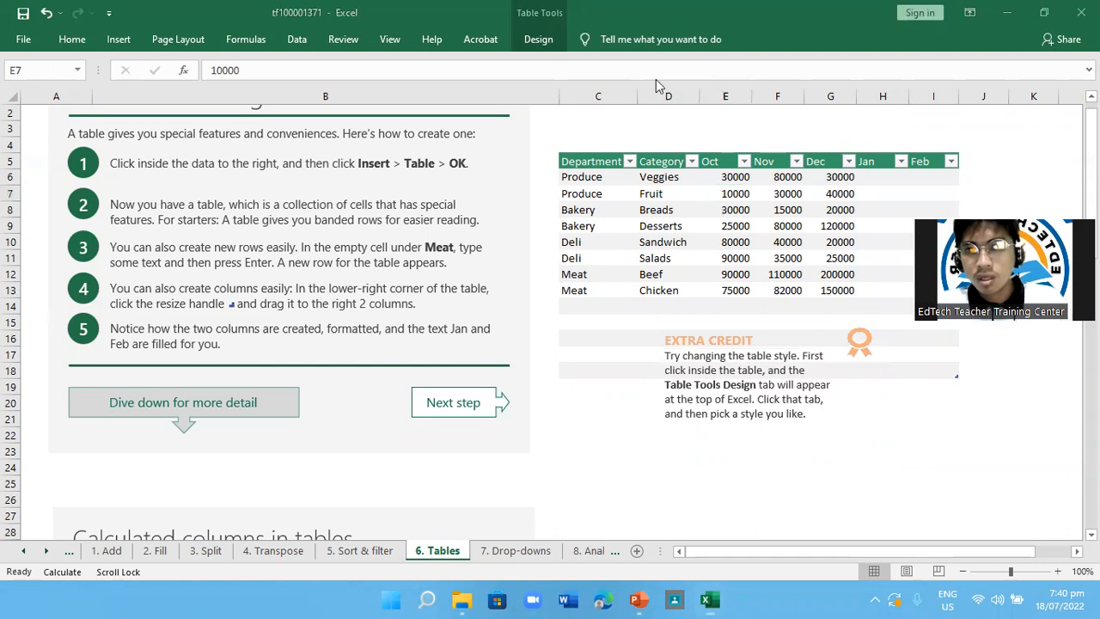
left_click(541, 45)
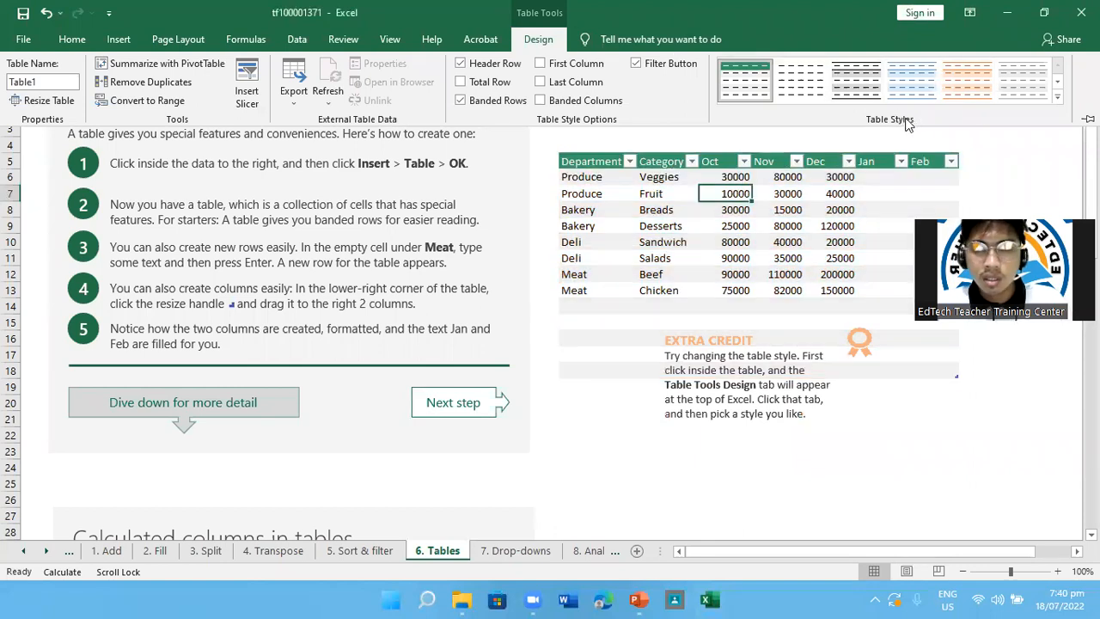
left_click(967, 81)
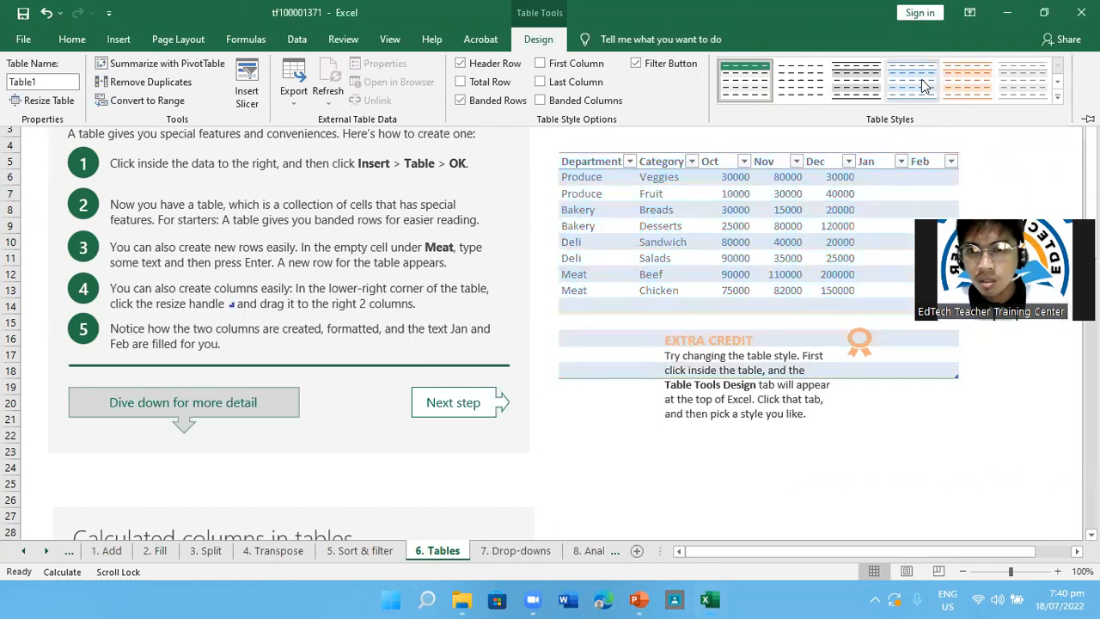
left_click(862, 82)
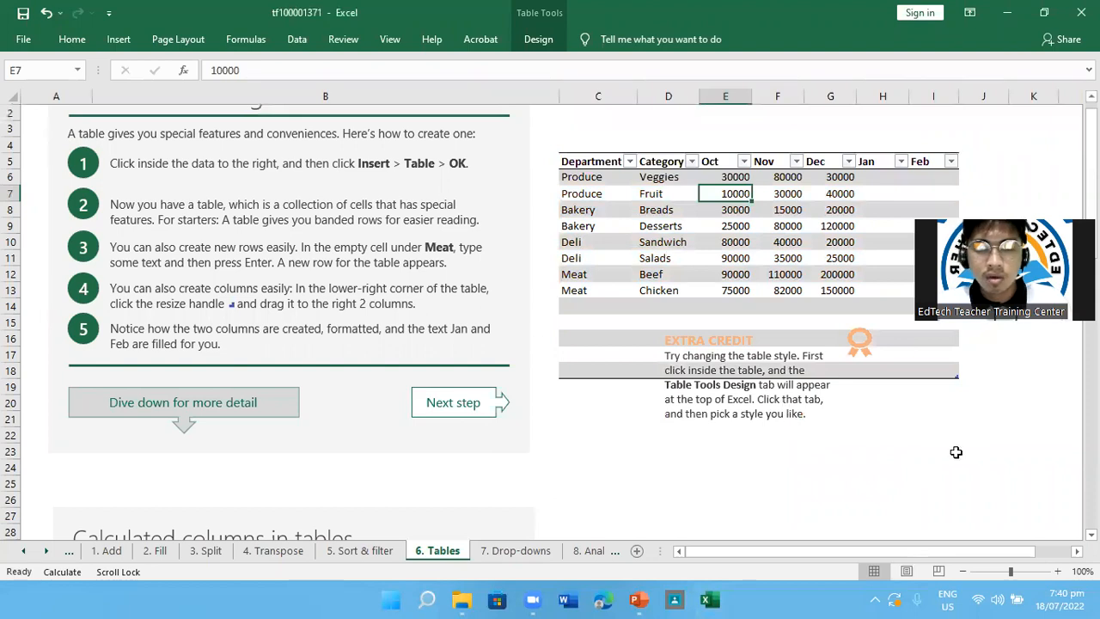
Enter the formula =SUM(H34) in the Total header cell H33 of the calculated columns table
scroll(956, 452, "down", 6)
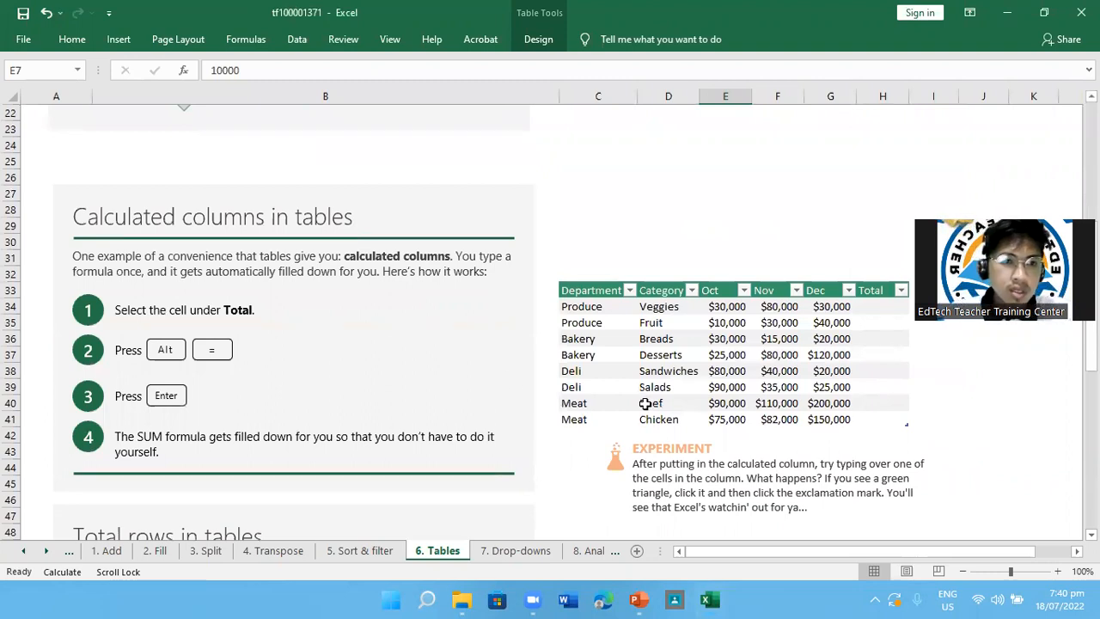
scroll(489, 370, "up", 7)
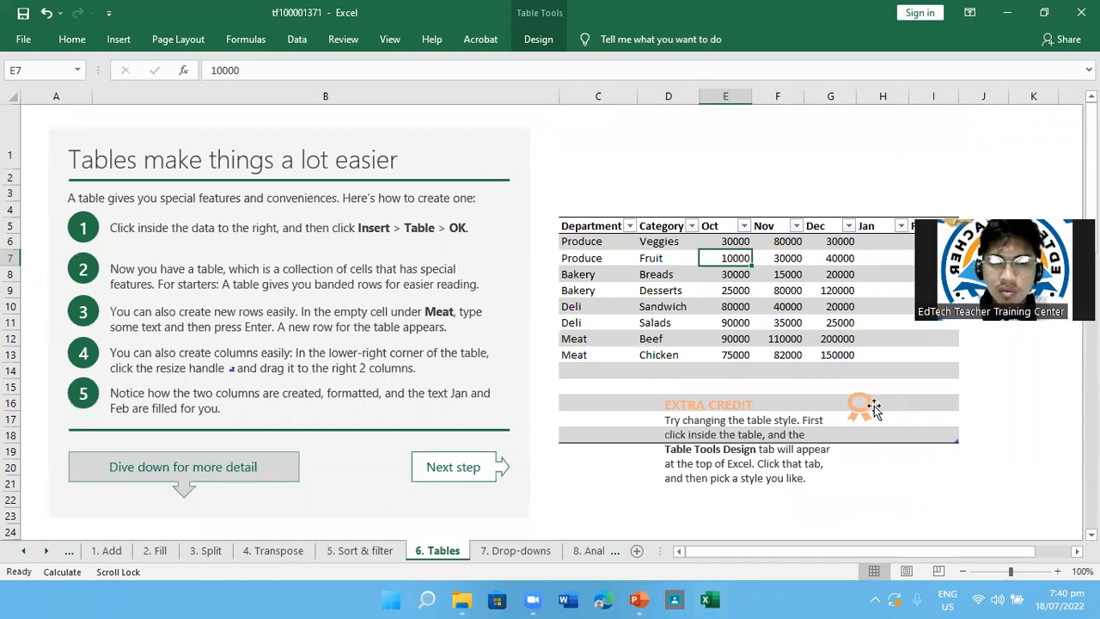
scroll(612, 364, "down", 5)
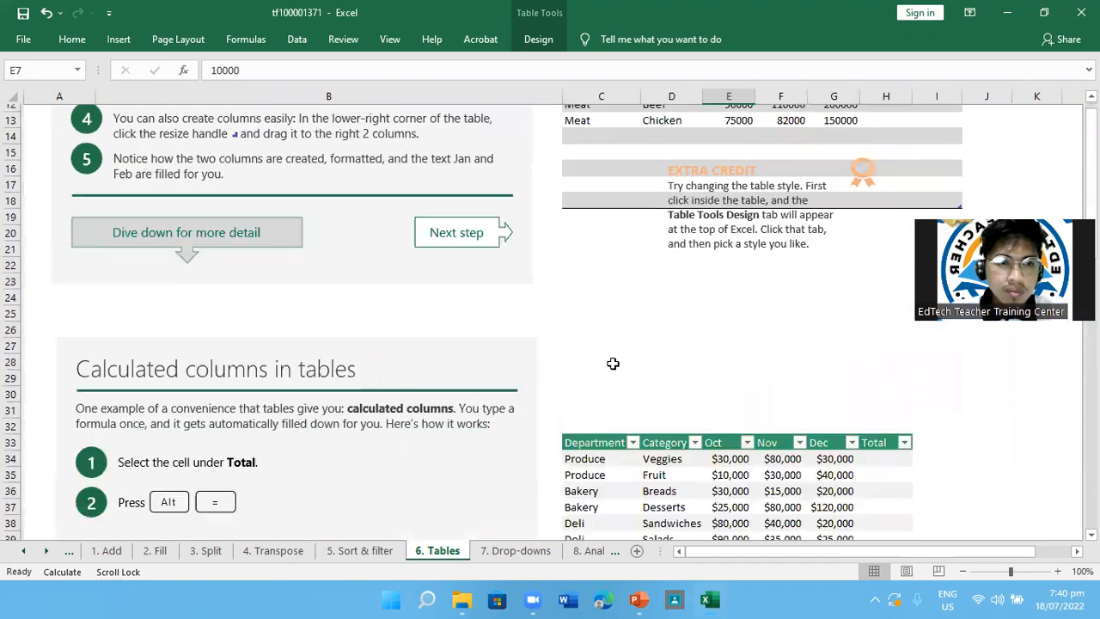
scroll(612, 364, "down", 1)
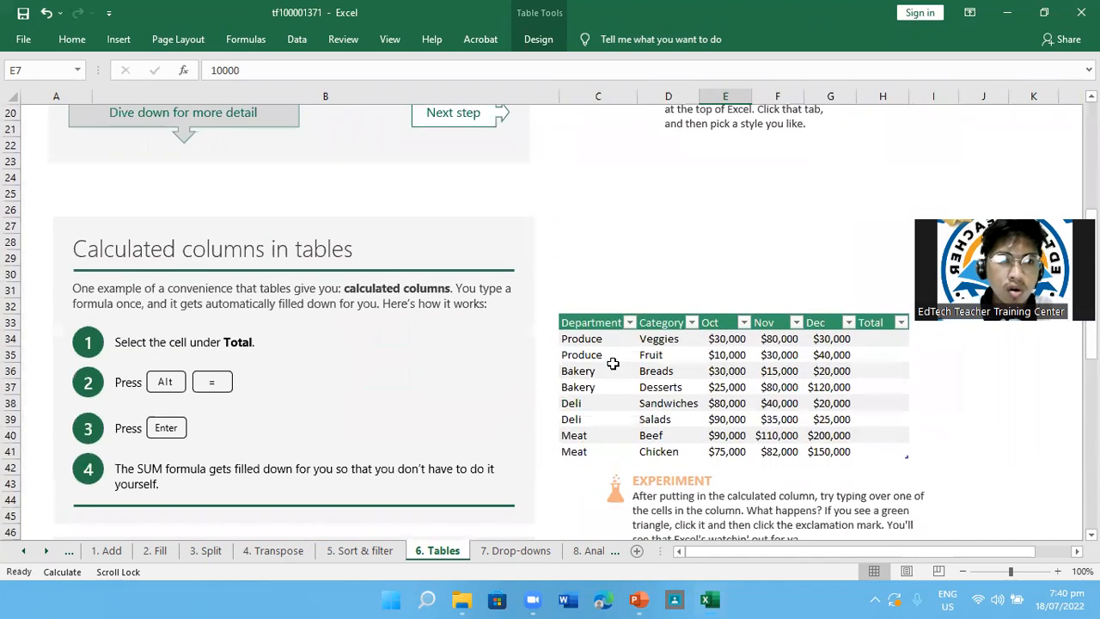
scroll(612, 363, "down", 1)
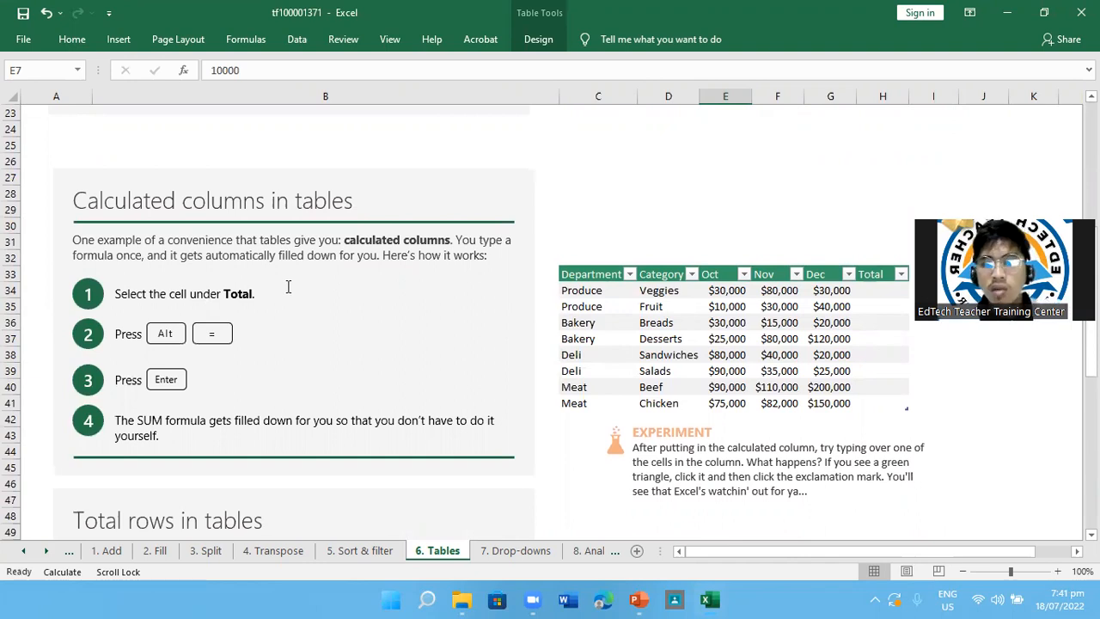
left_click(900, 274)
left_click(899, 274)
left_click(870, 276)
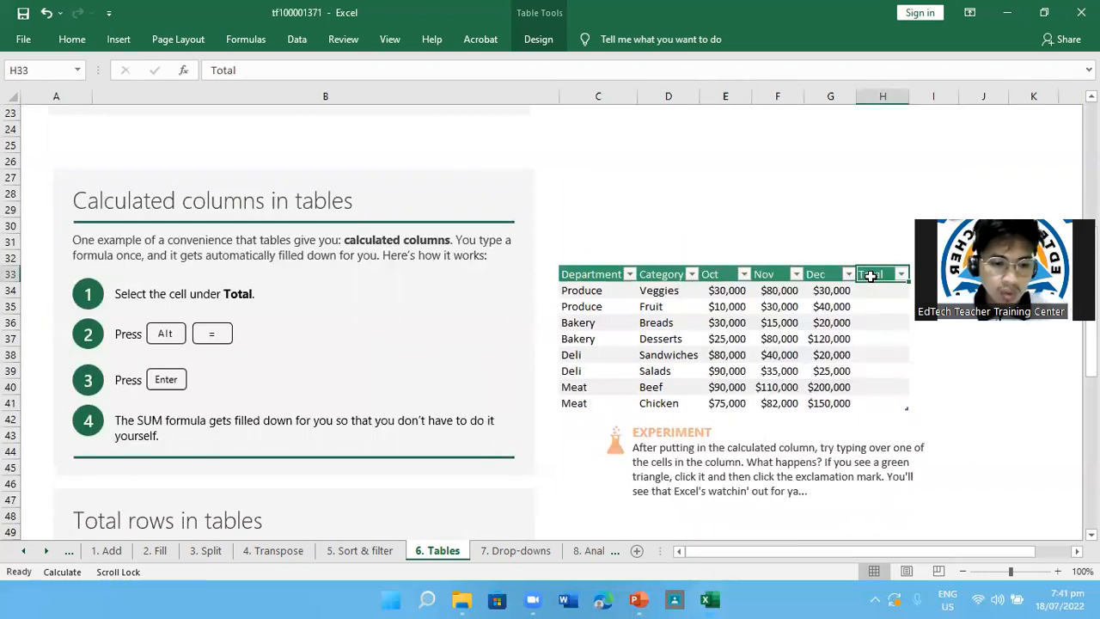
key("alt+equal")
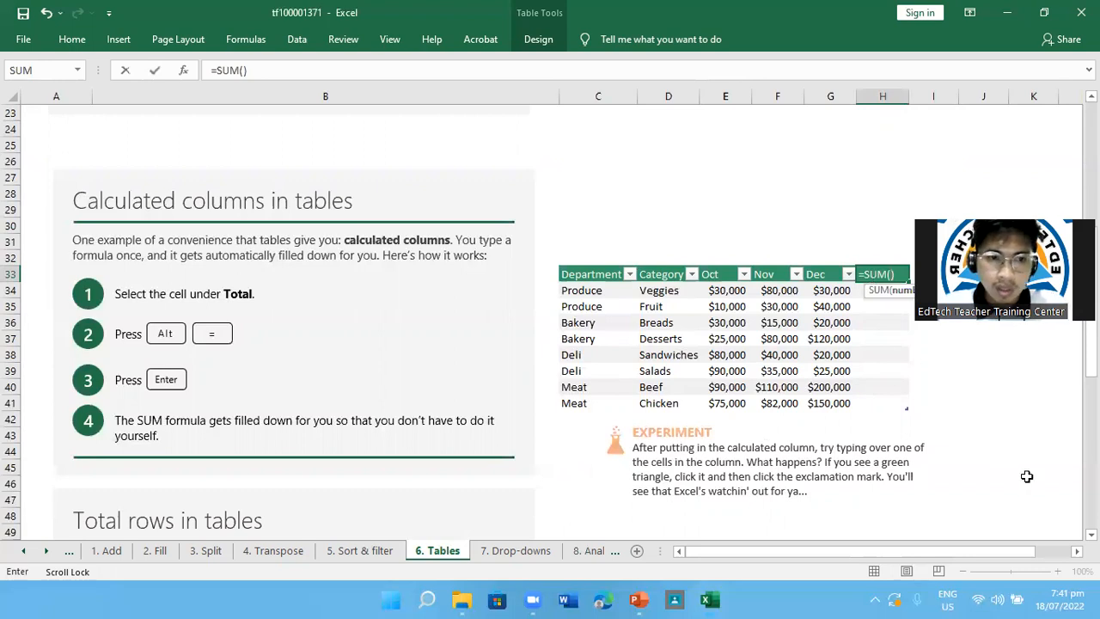
key("Return")
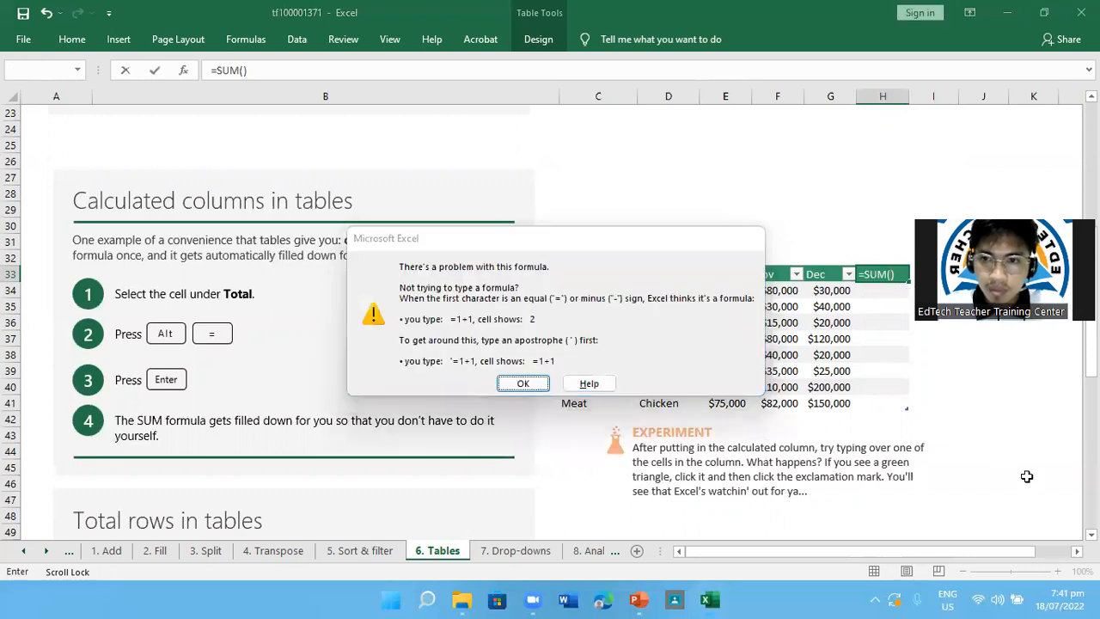
key("Return")
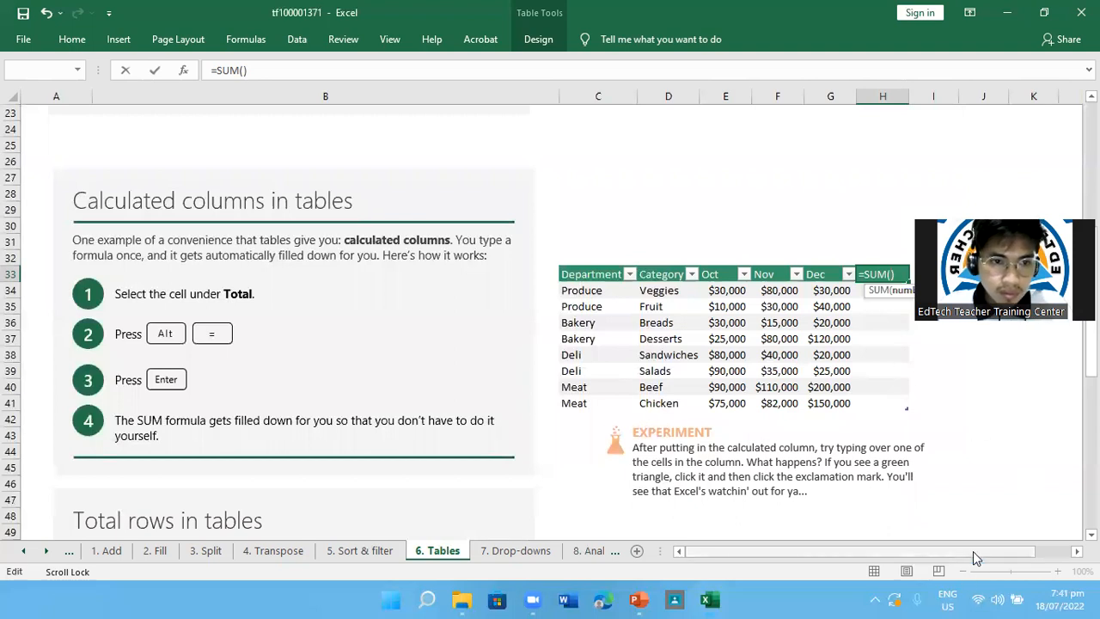
left_click(879, 307)
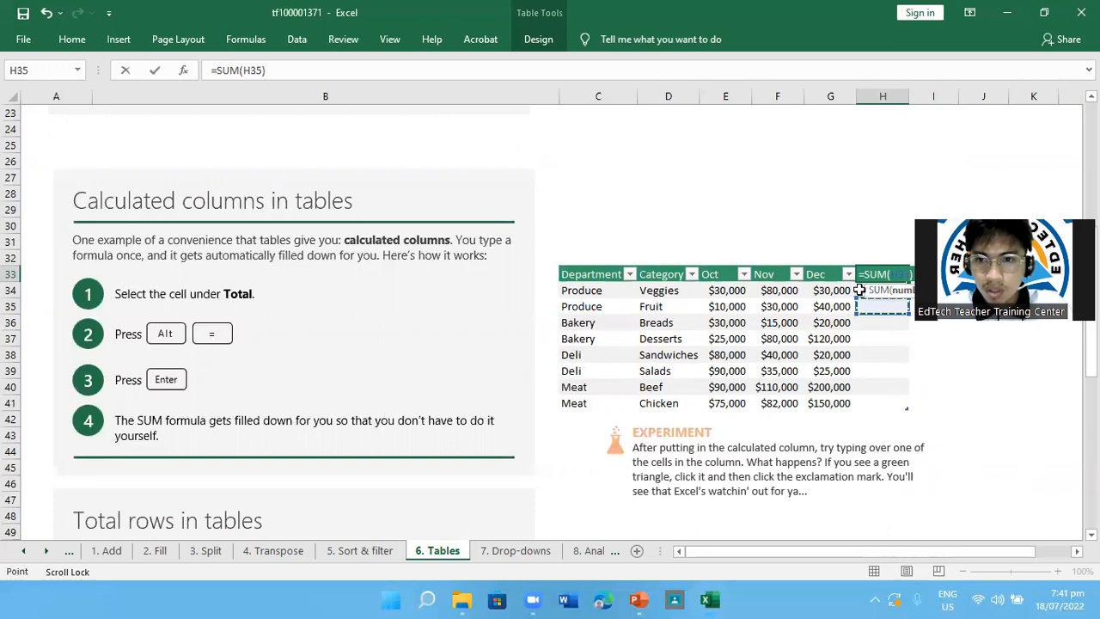
left_click(860, 290)
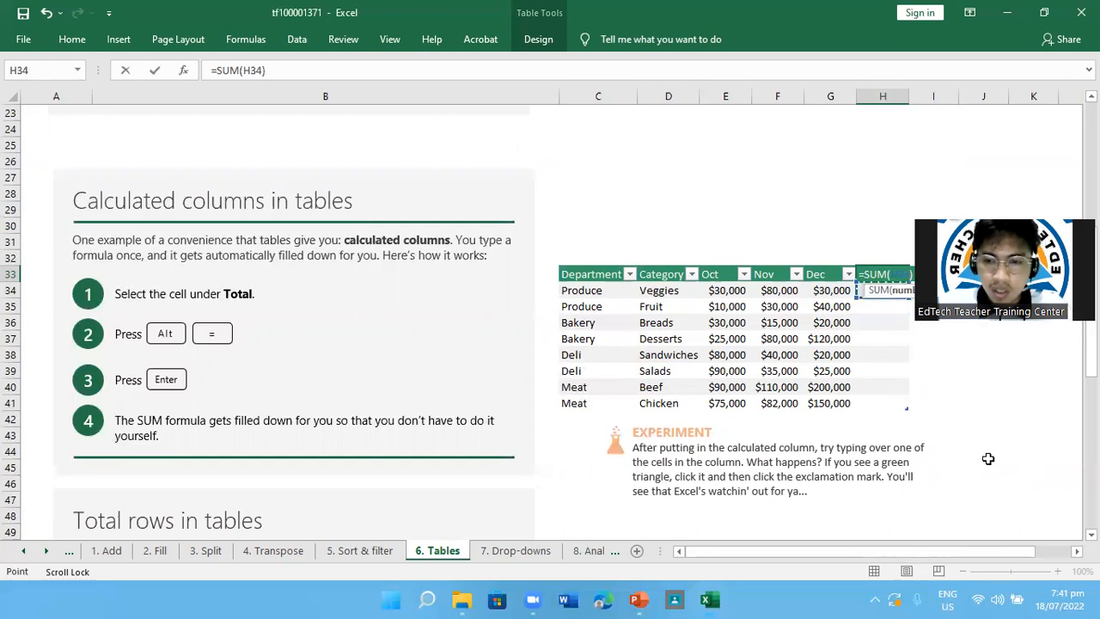
key("Return")
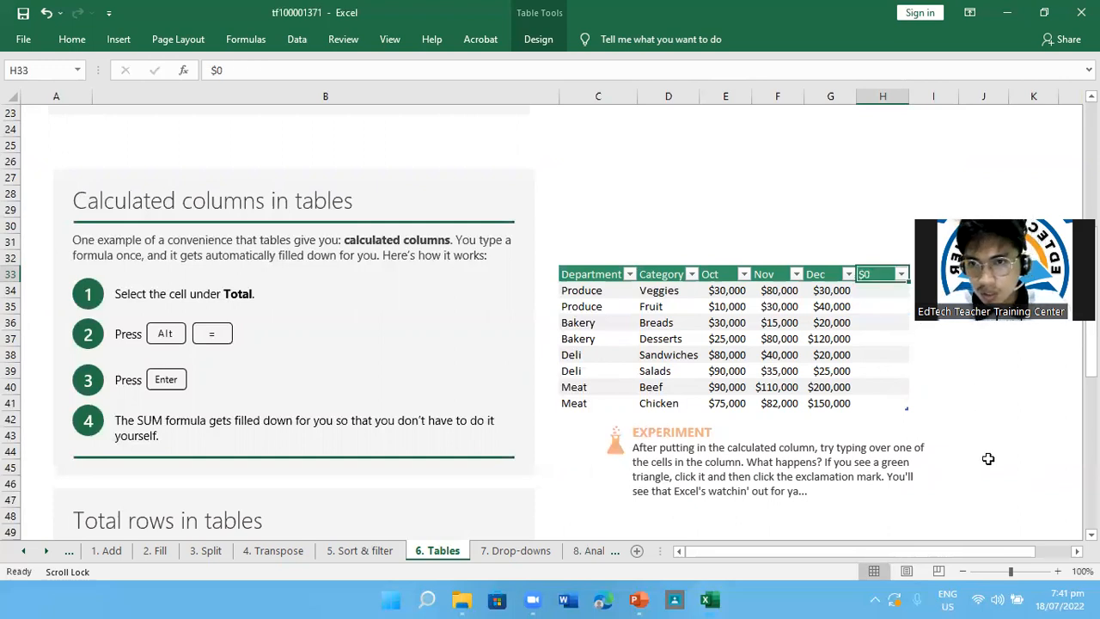
Enter an AutoSum of Oct through Dec in cell H34 to fill the row totals down the calculated column
key("Down")
key("alt+equal")
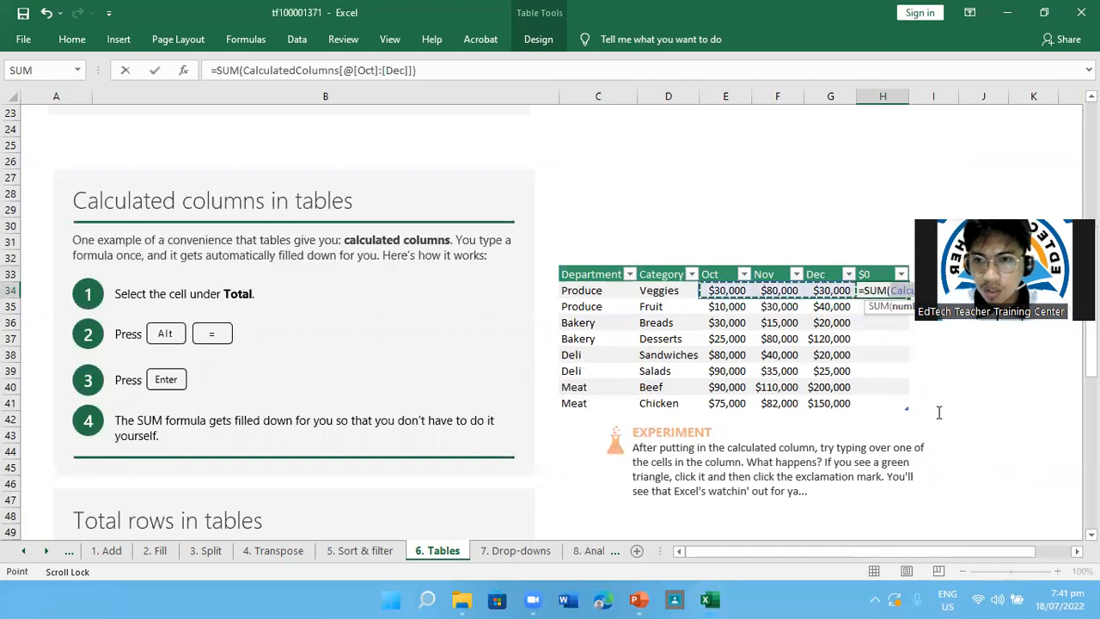
key("Return")
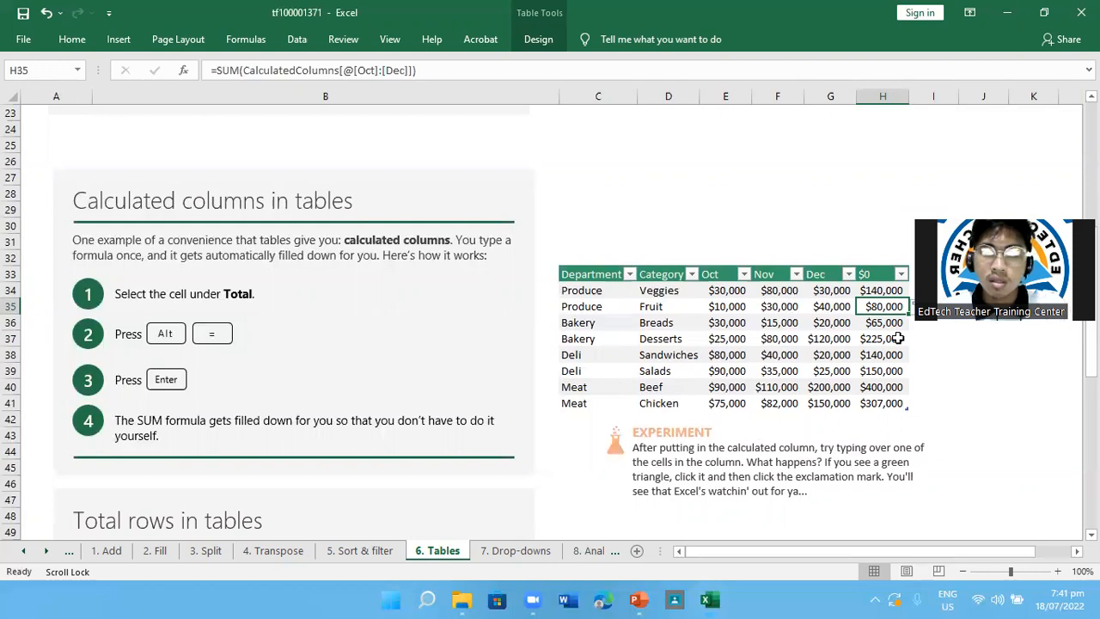
scroll(550, 339, "down", 7)
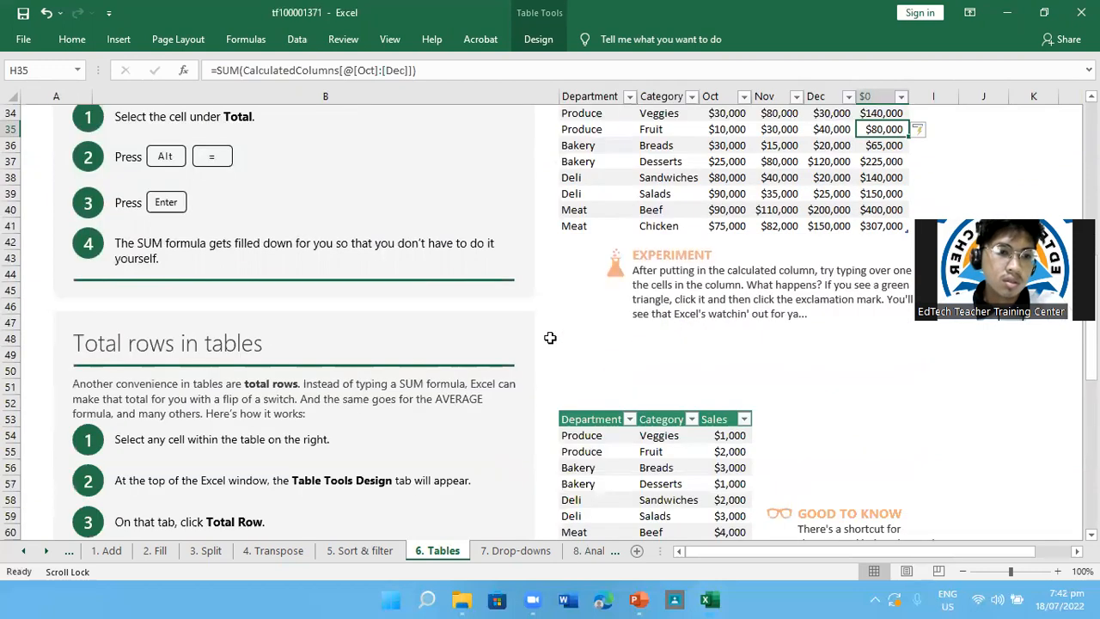
scroll(550, 338, "up", 6)
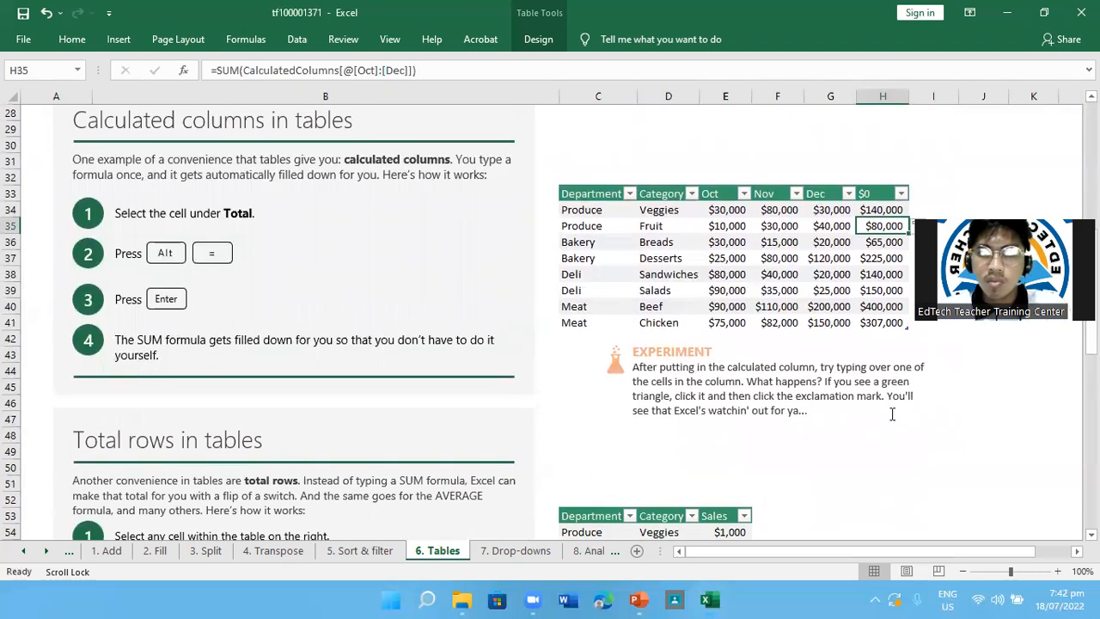
Try overwriting the Produce Veggies total in cell H34 with the text ds, and undo the entry
left_click(882, 212)
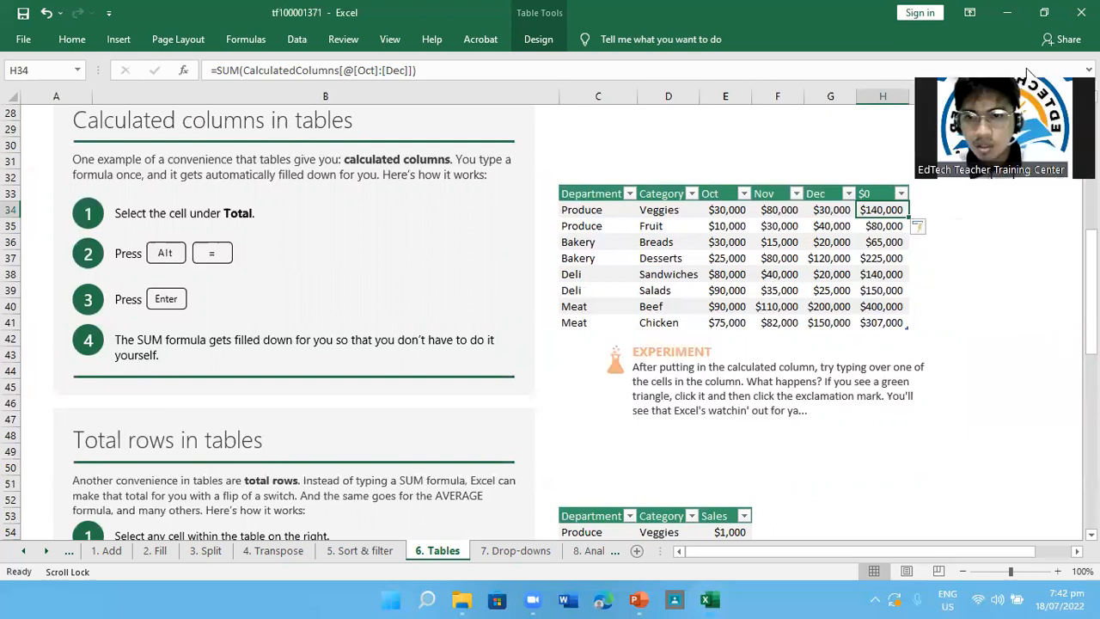
type("ds")
left_click(991, 302)
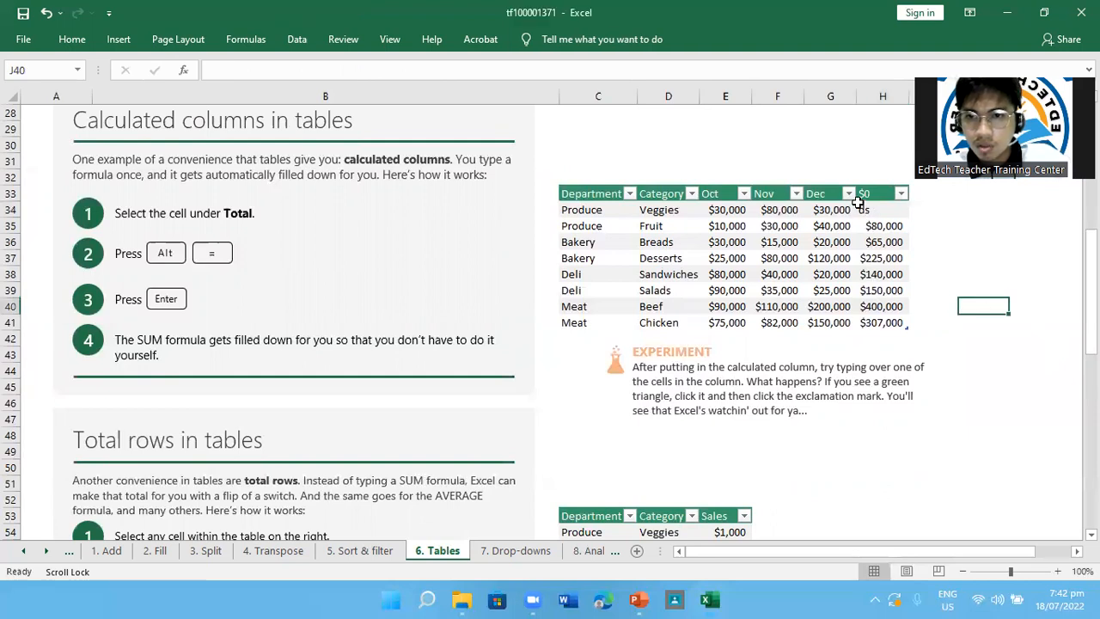
key("ctrl+z")
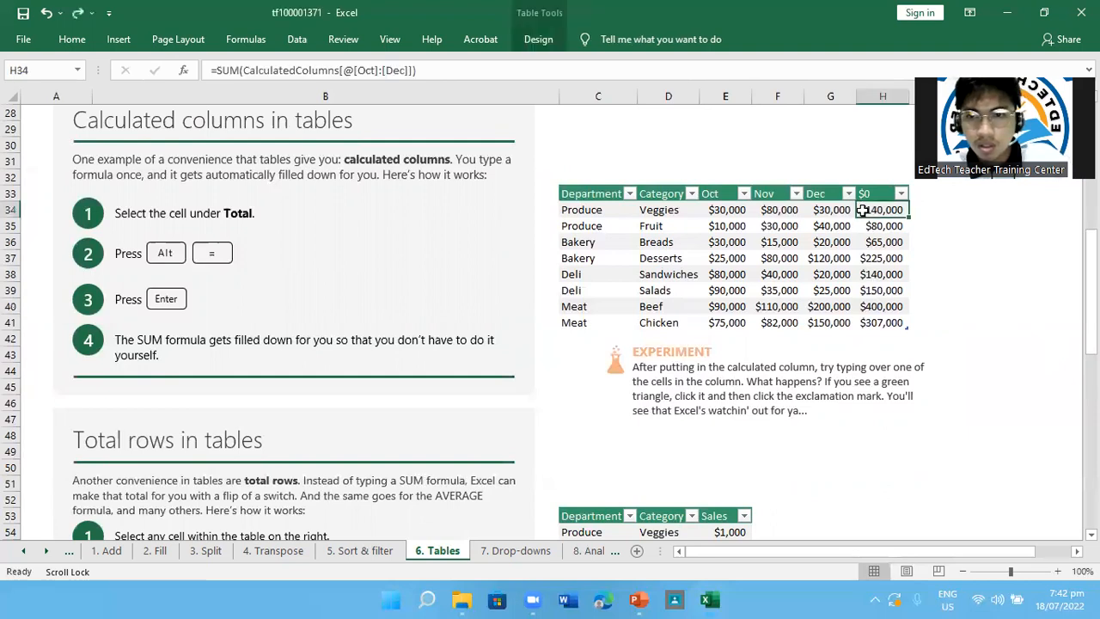
Overwrite the Produce Fruit total in cell H35 with 90
left_click(902, 336)
left_click(889, 228)
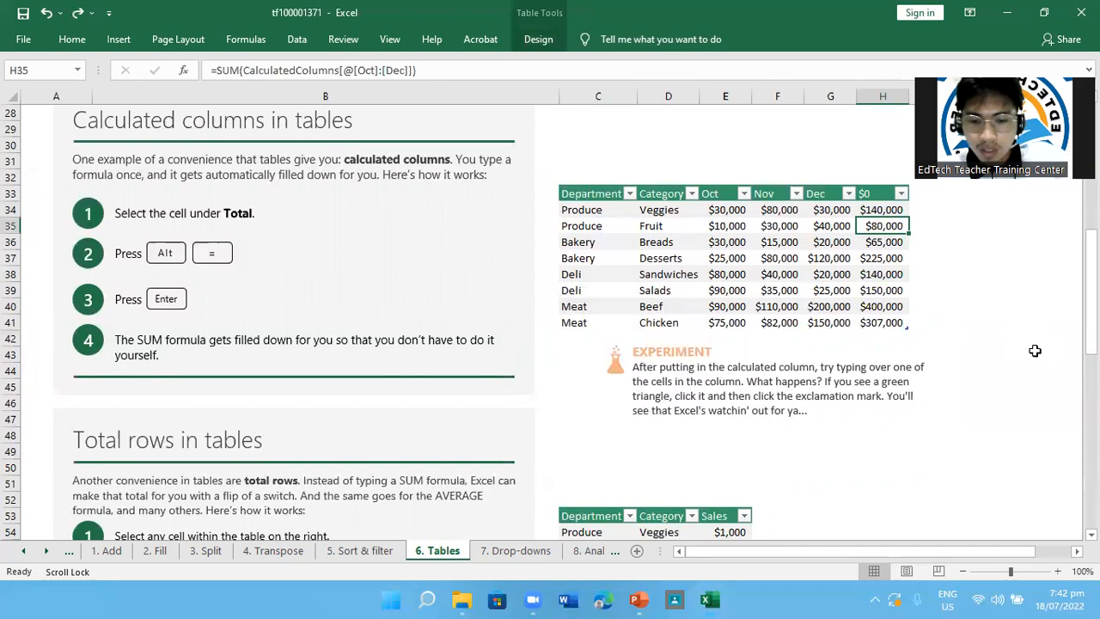
type("90")
key("Return")
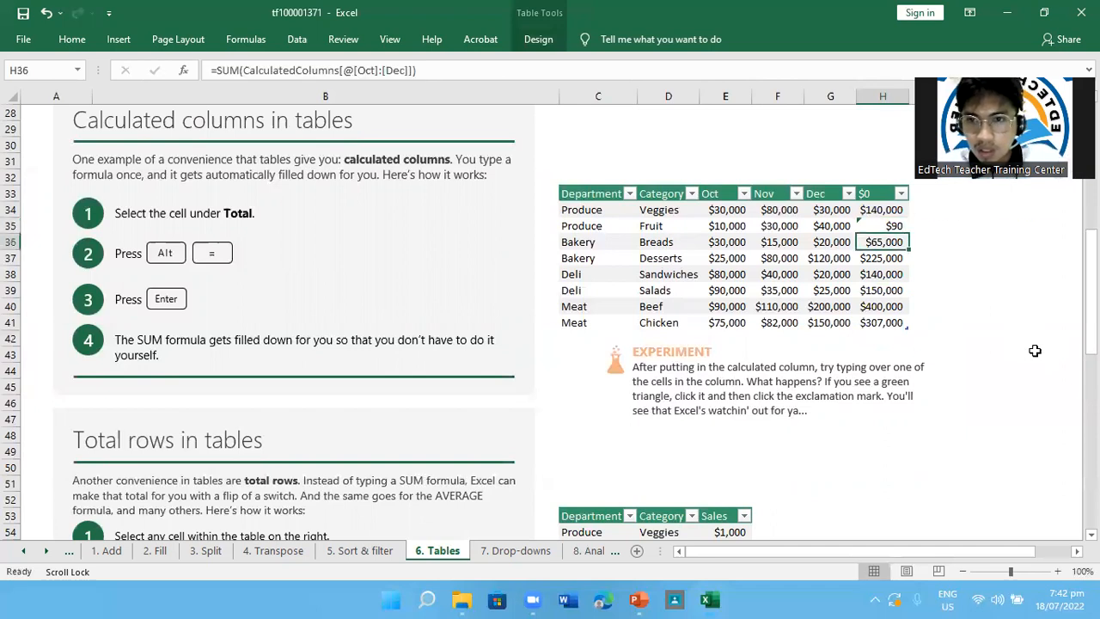
Restore cell H35 to the calculated column formula through its error options, and undo the restore and the overwritten value
left_click(860, 223)
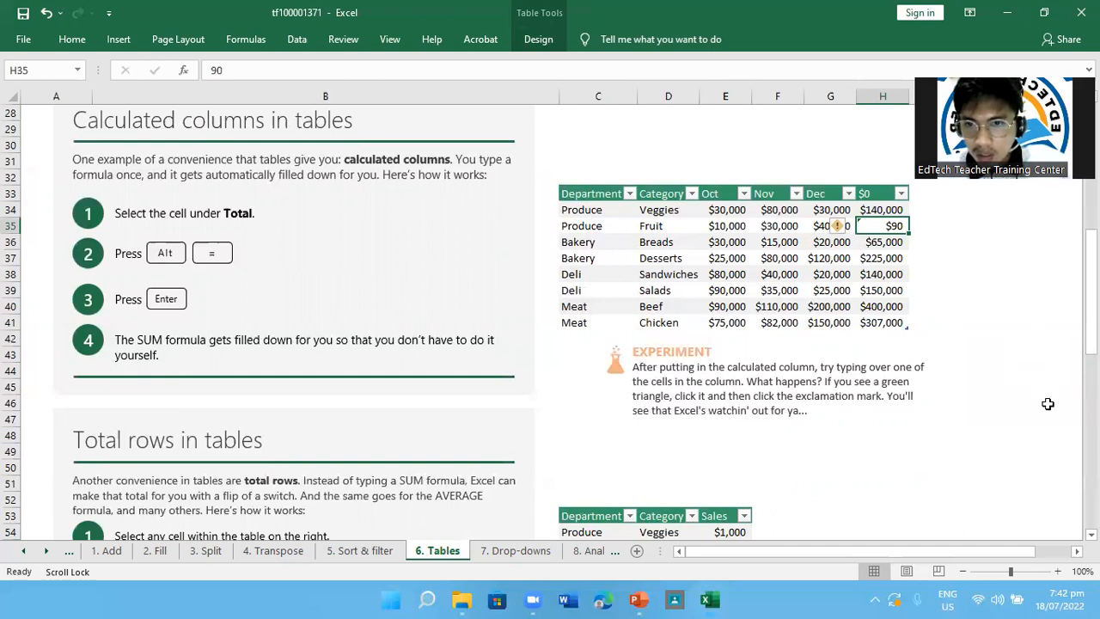
left_click(839, 226)
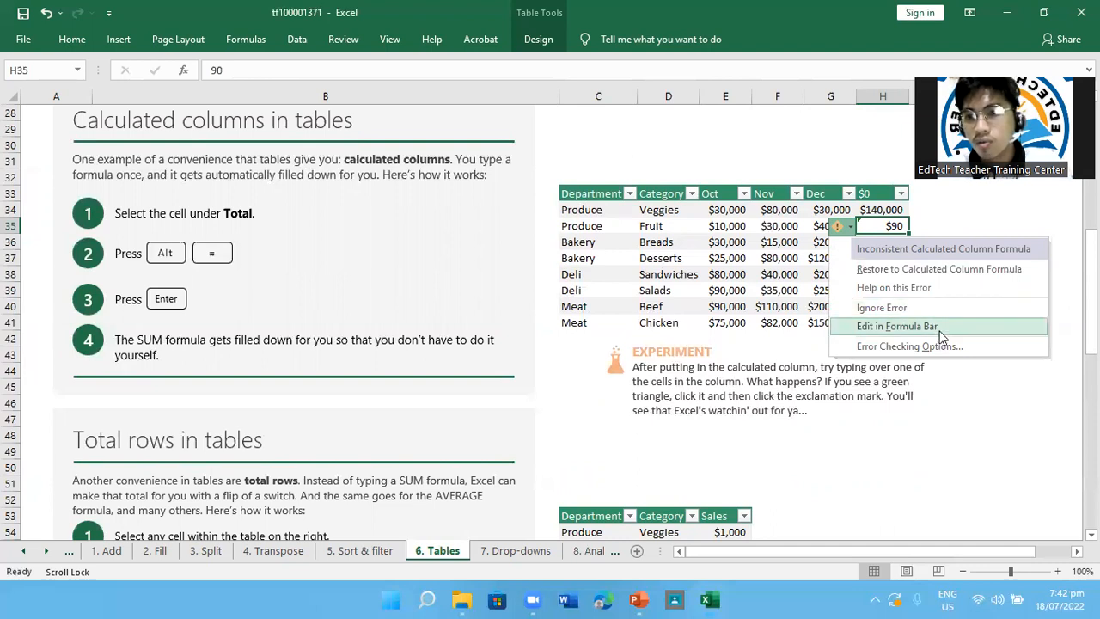
left_click(957, 273)
key("ctrl+z")
key("ctrl+z")
Add a total row to the Department, Category and Sales table in the Total rows section
scroll(1005, 421, "down", 3)
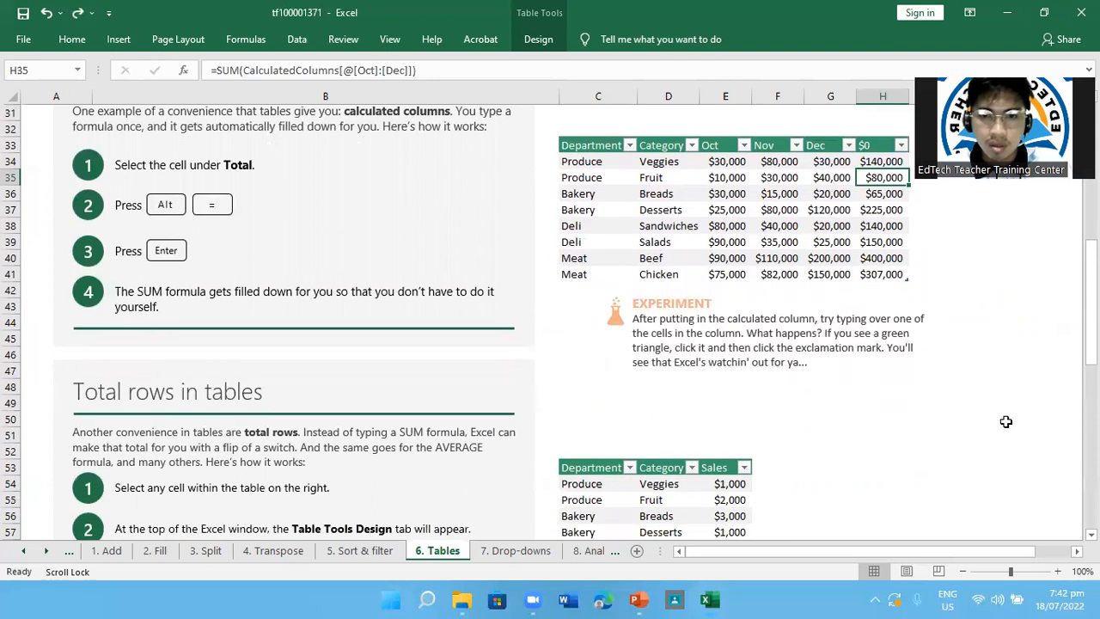
scroll(1006, 421, "down", 4)
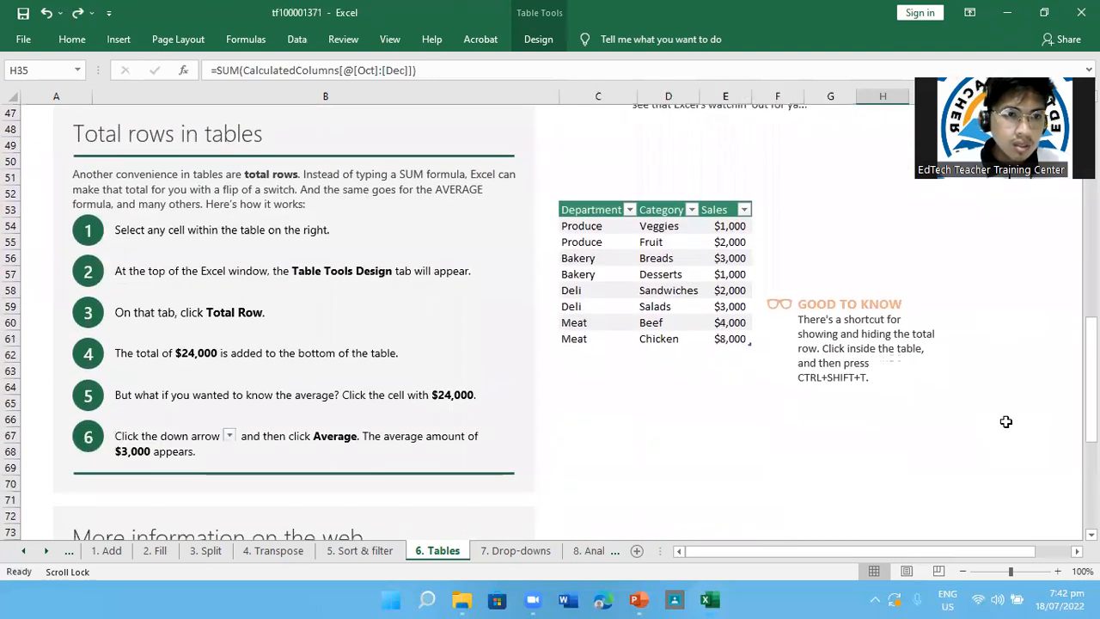
scroll(1005, 421, "up", 1)
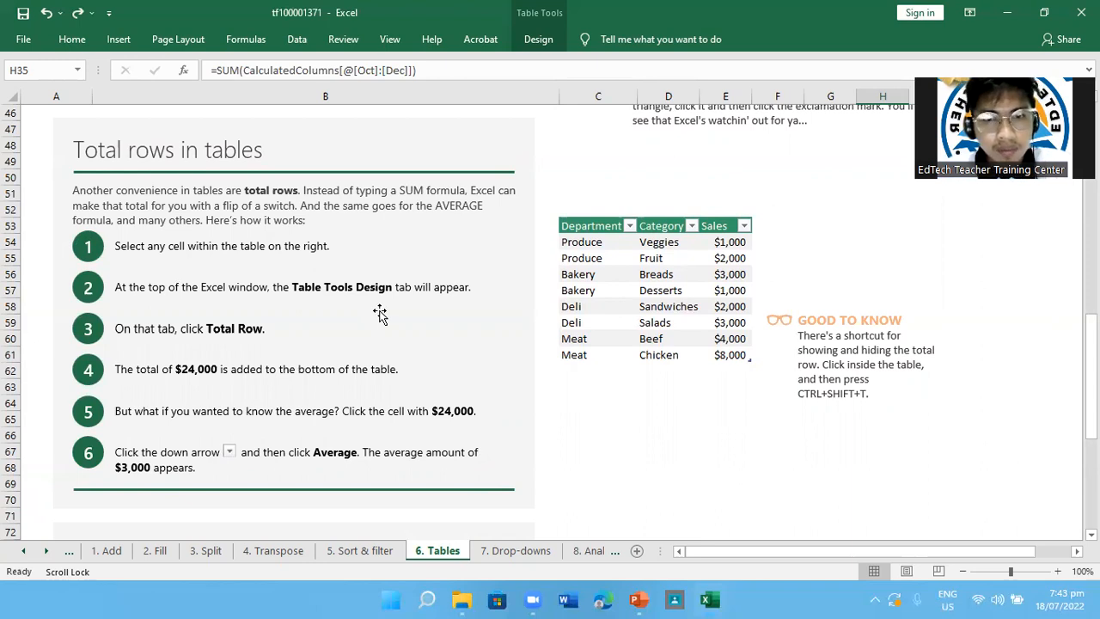
left_click(588, 244)
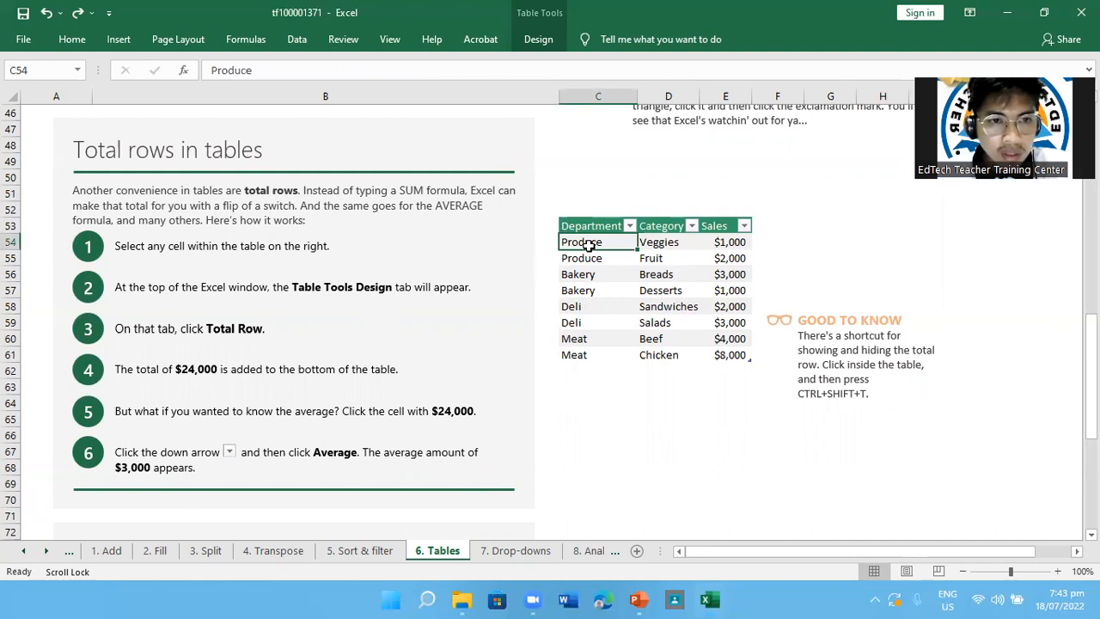
left_click(534, 43)
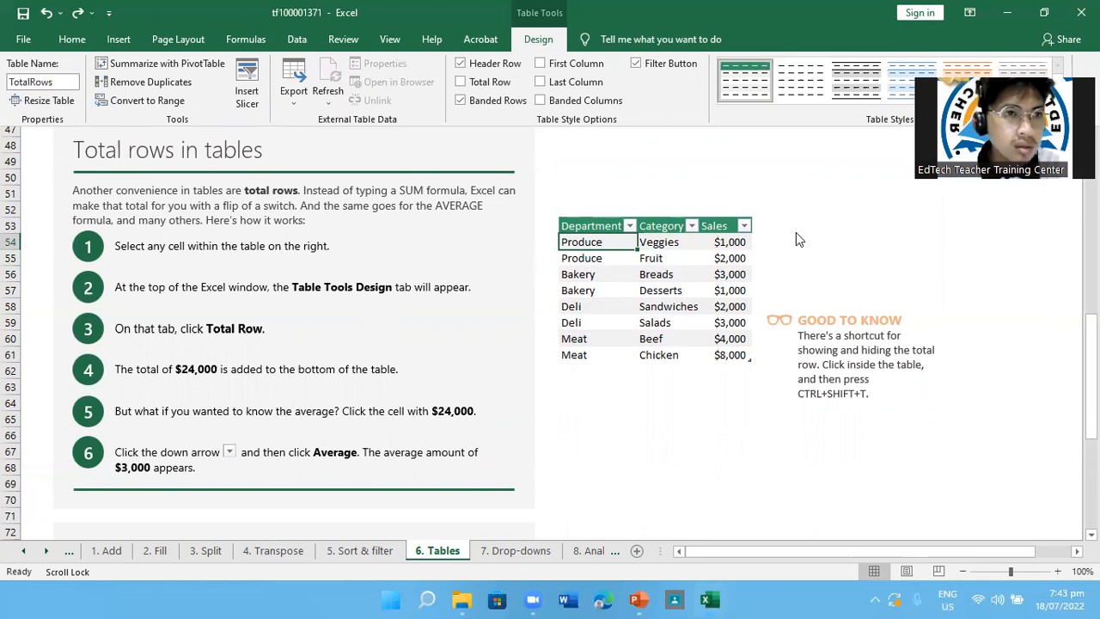
left_click(63, 81)
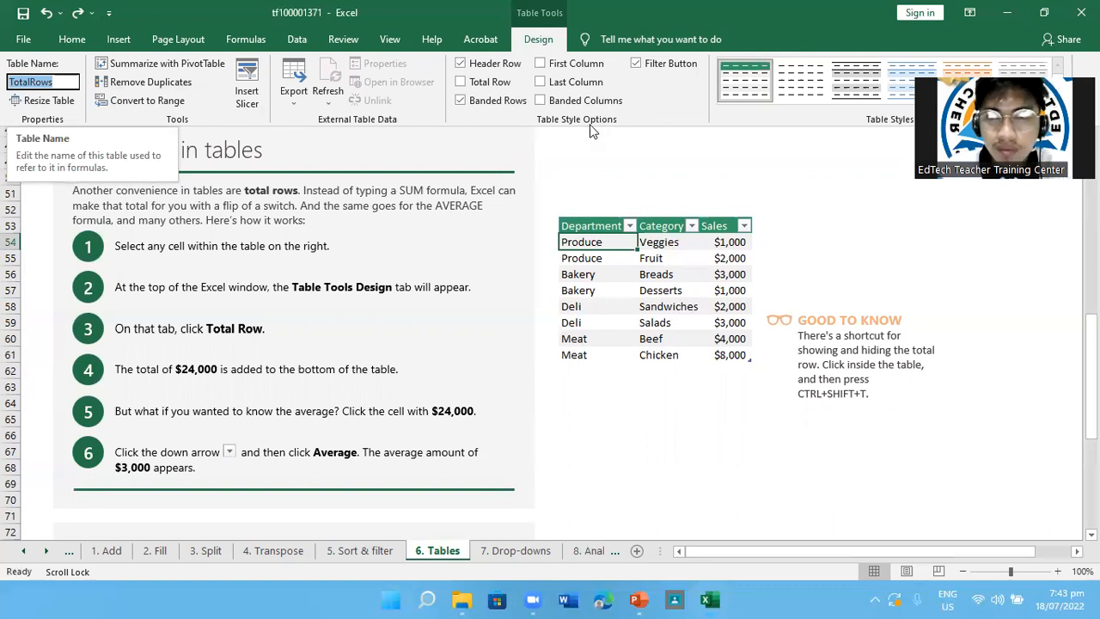
left_click_drag(1004, 128, 1004, 231)
left_click(539, 41)
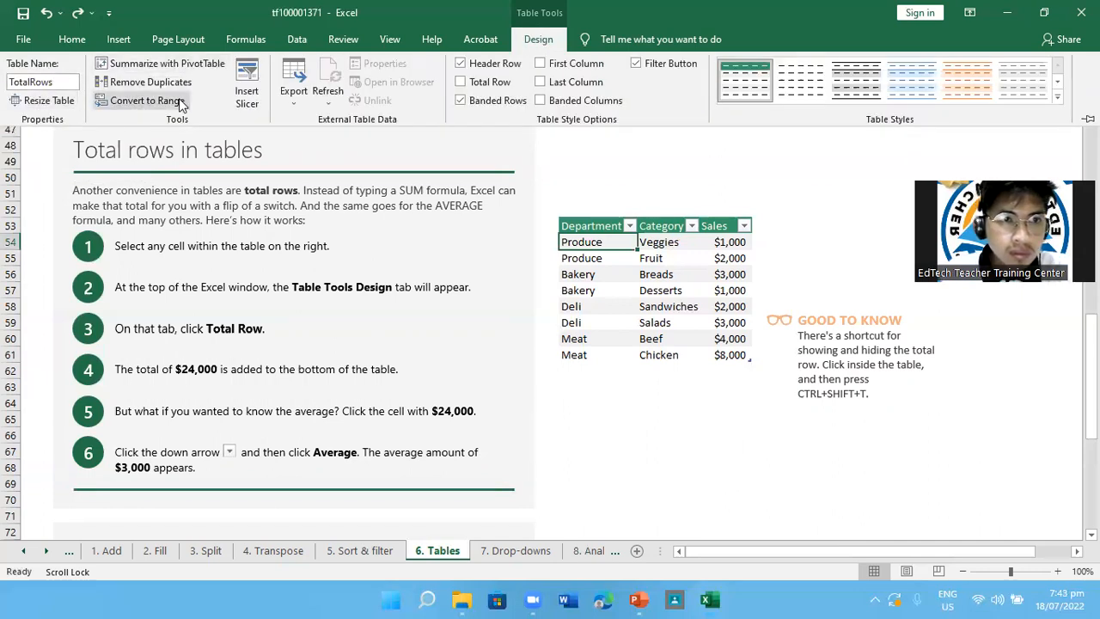
left_click(491, 82)
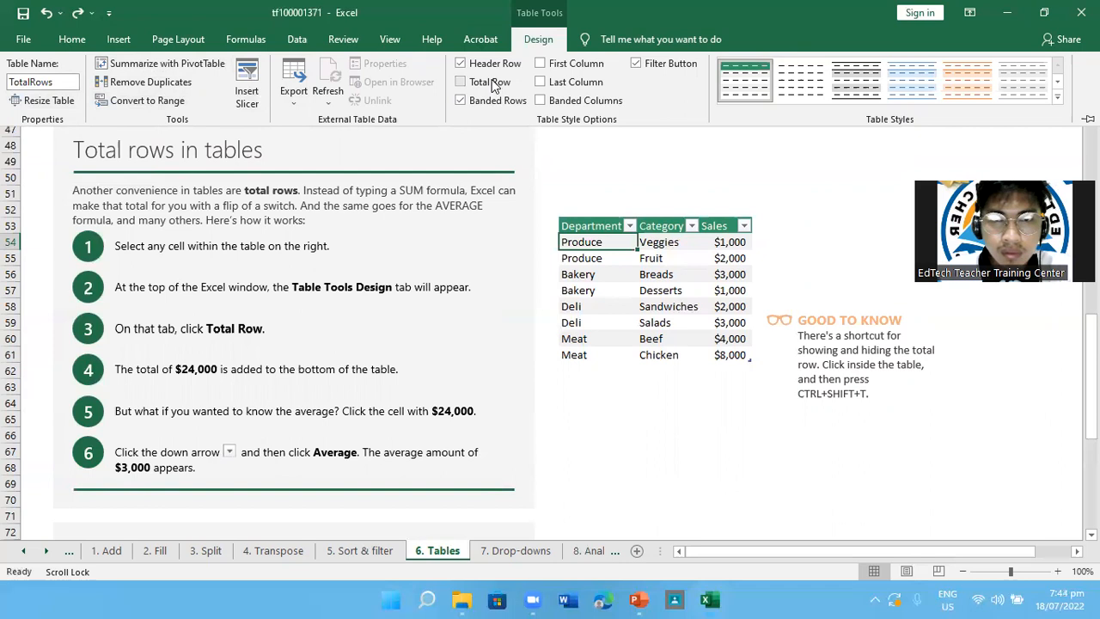
left_click(493, 83)
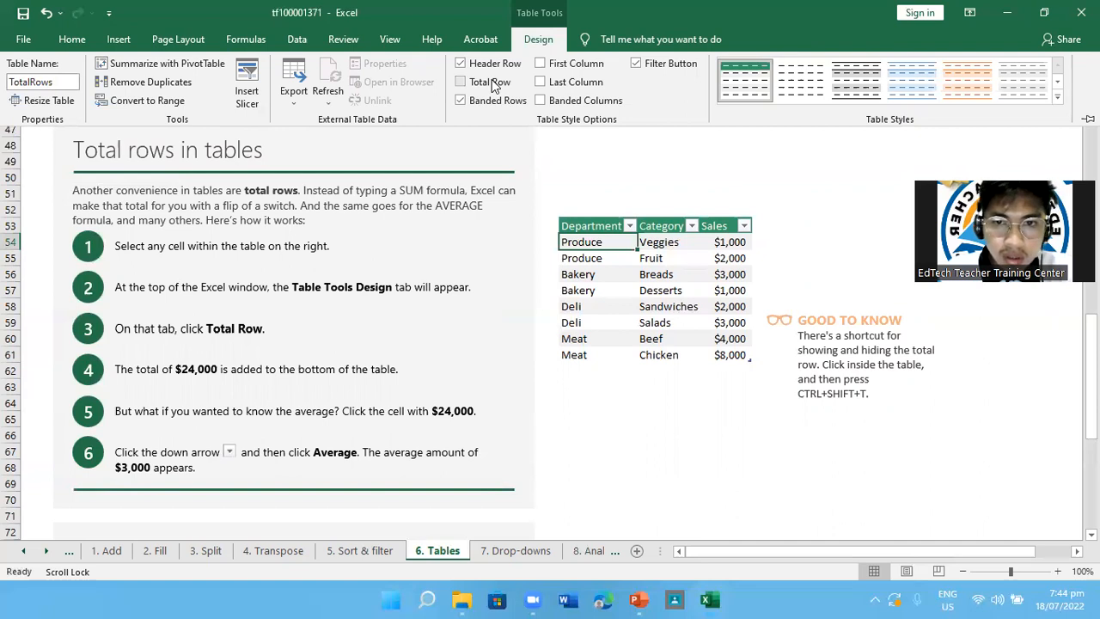
left_click(494, 86)
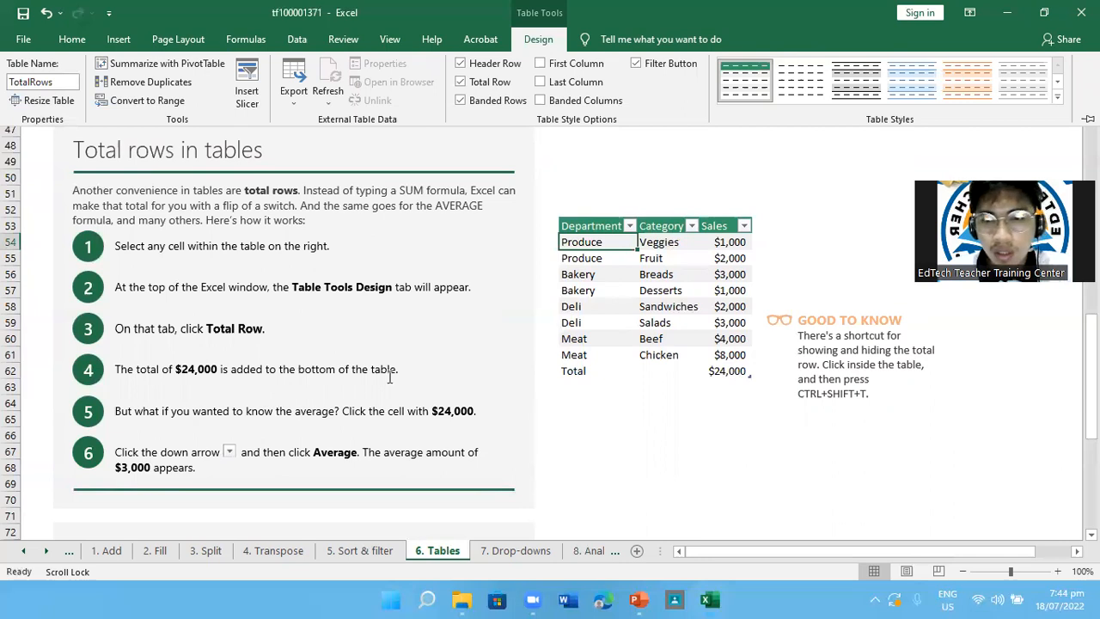
Set the Sales total in cell E62 to calculate the Average
left_click(730, 373)
scroll(695, 387, "down", 1)
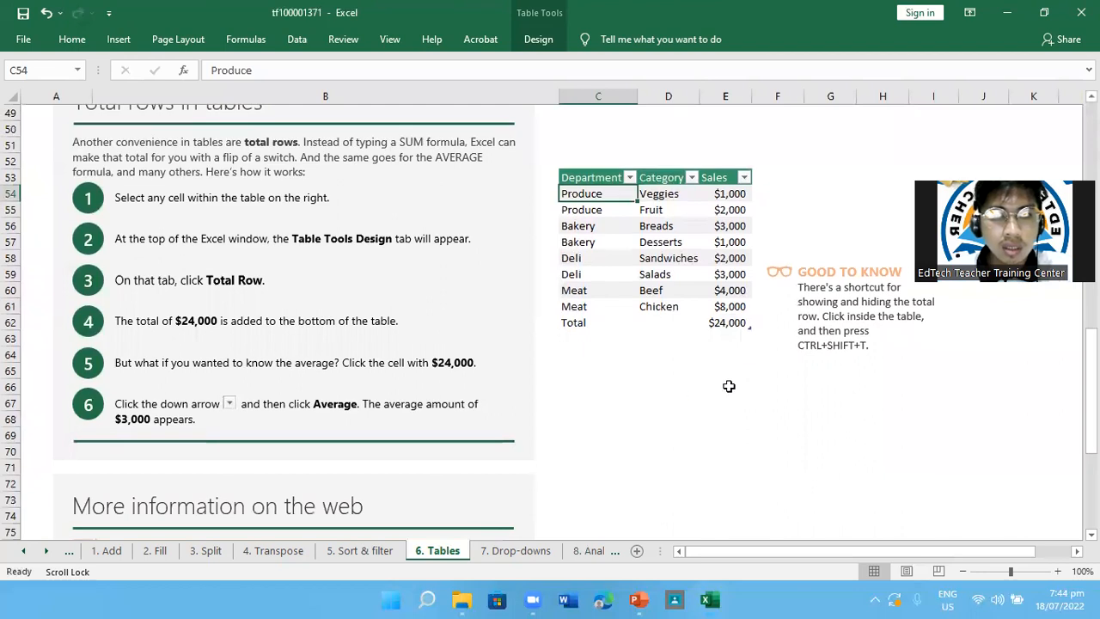
left_click(734, 332)
left_click(771, 382)
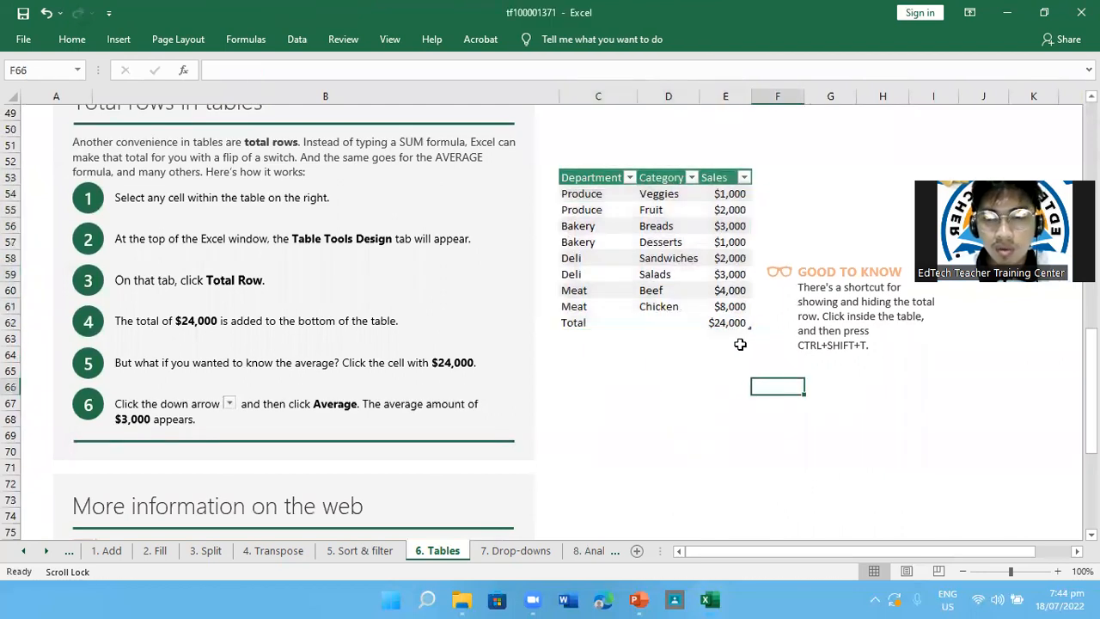
left_click(727, 324)
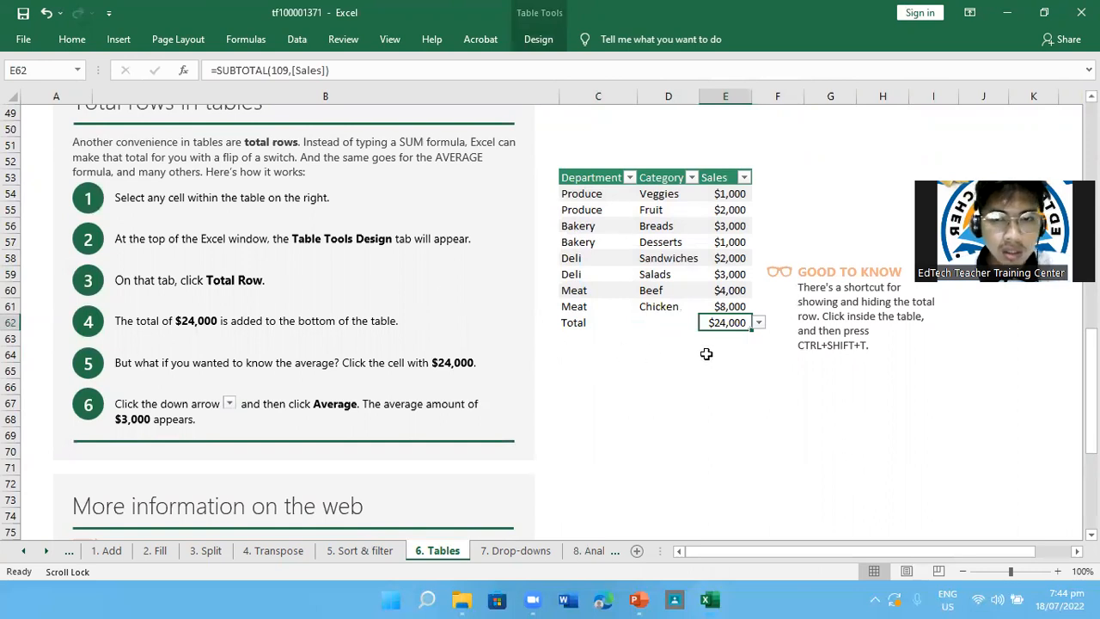
left_click(760, 324)
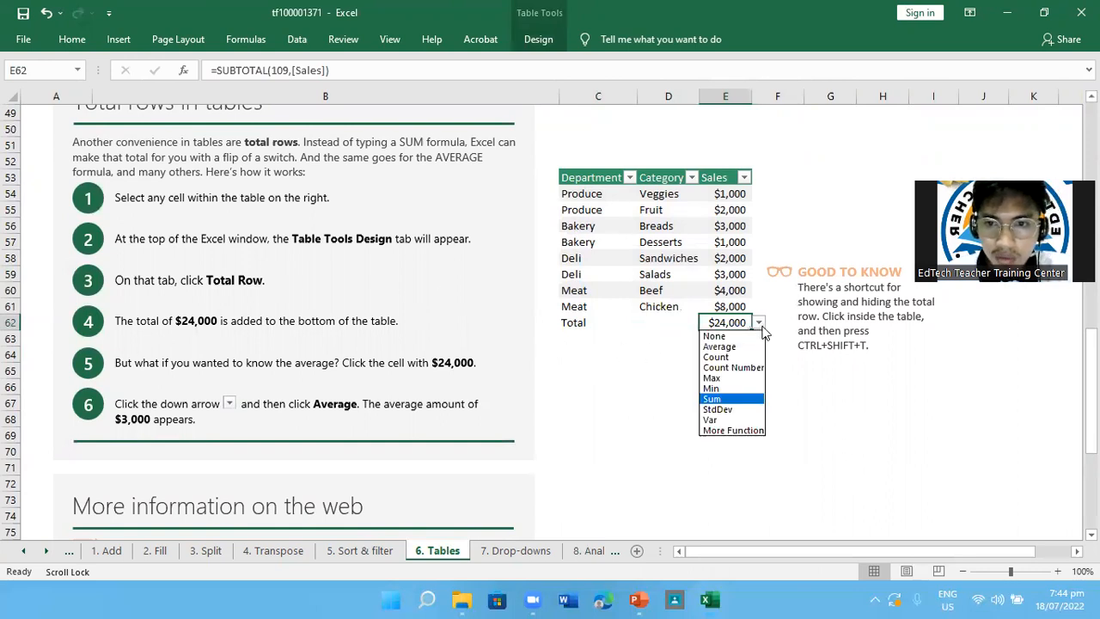
left_click(727, 348)
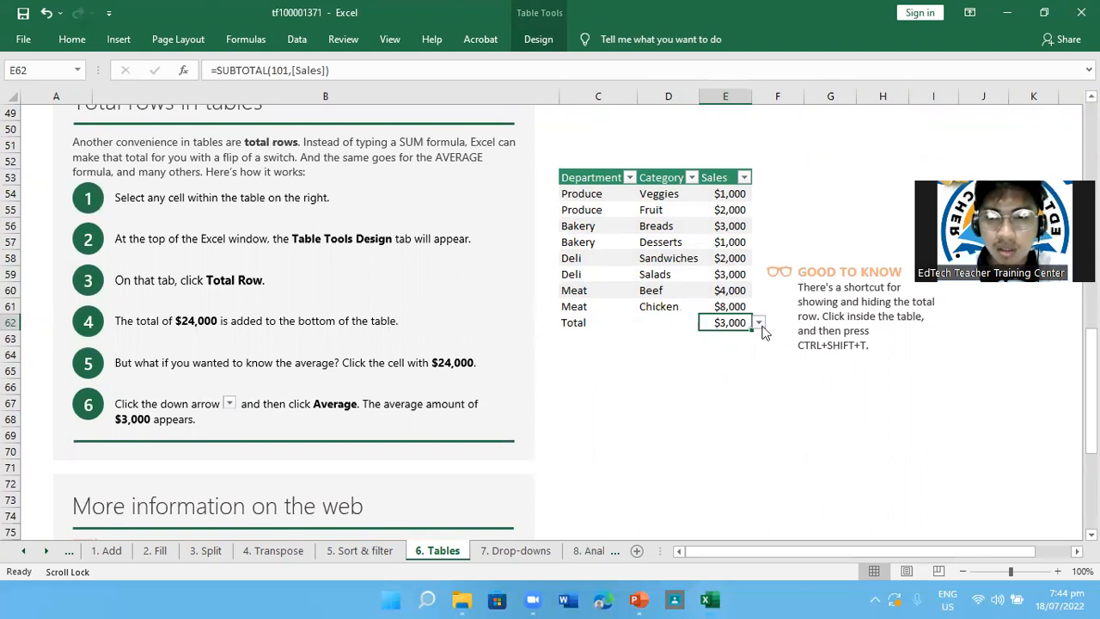
Set the function of the Sales total in E62 to None, and switch it to Count Numbers
left_click(759, 325)
left_click(720, 336)
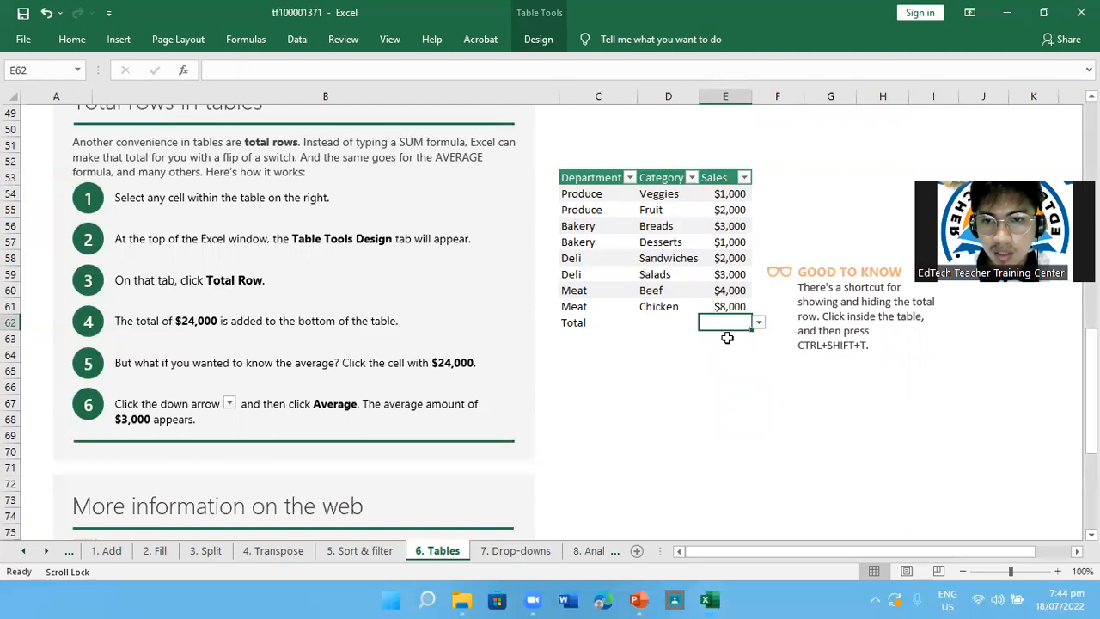
left_click(759, 324)
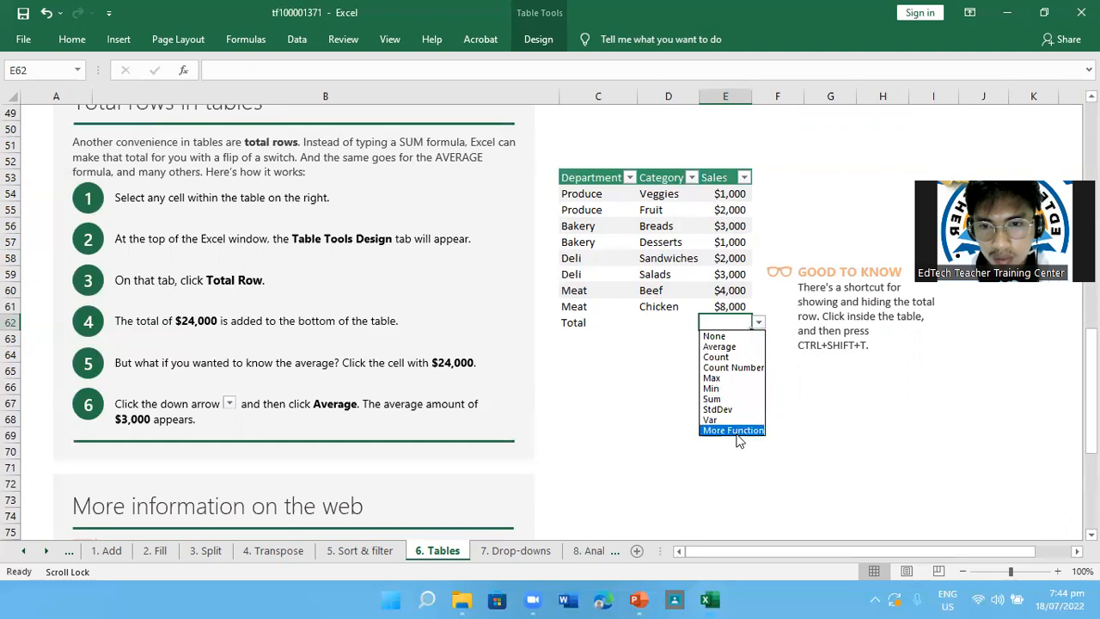
left_click(744, 368)
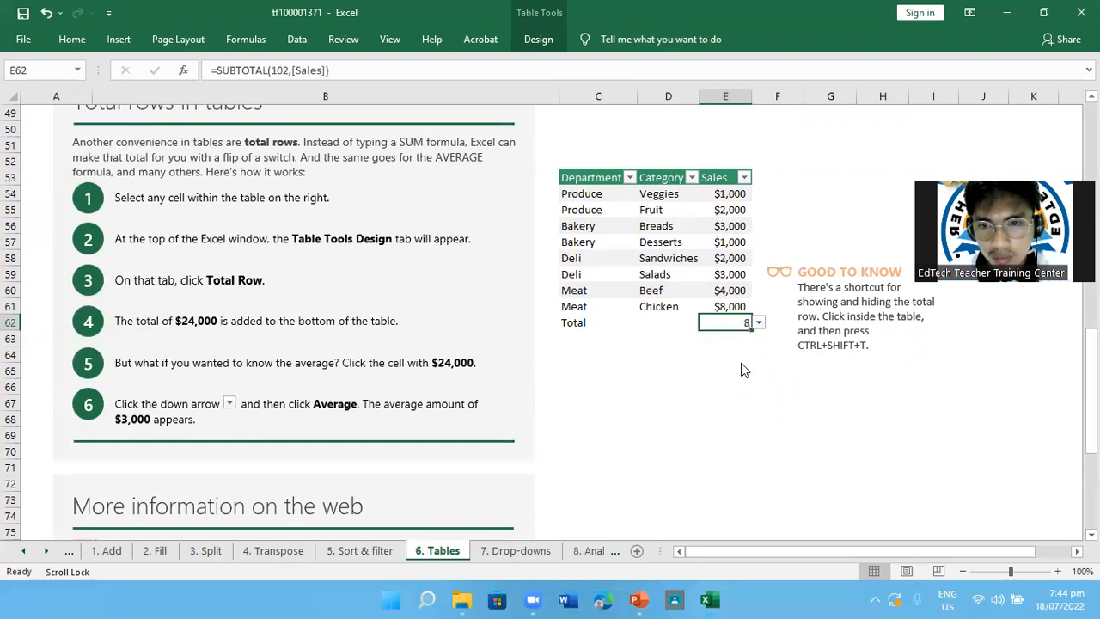
Change the function of the Sales total in E62 to Count
left_click(755, 323)
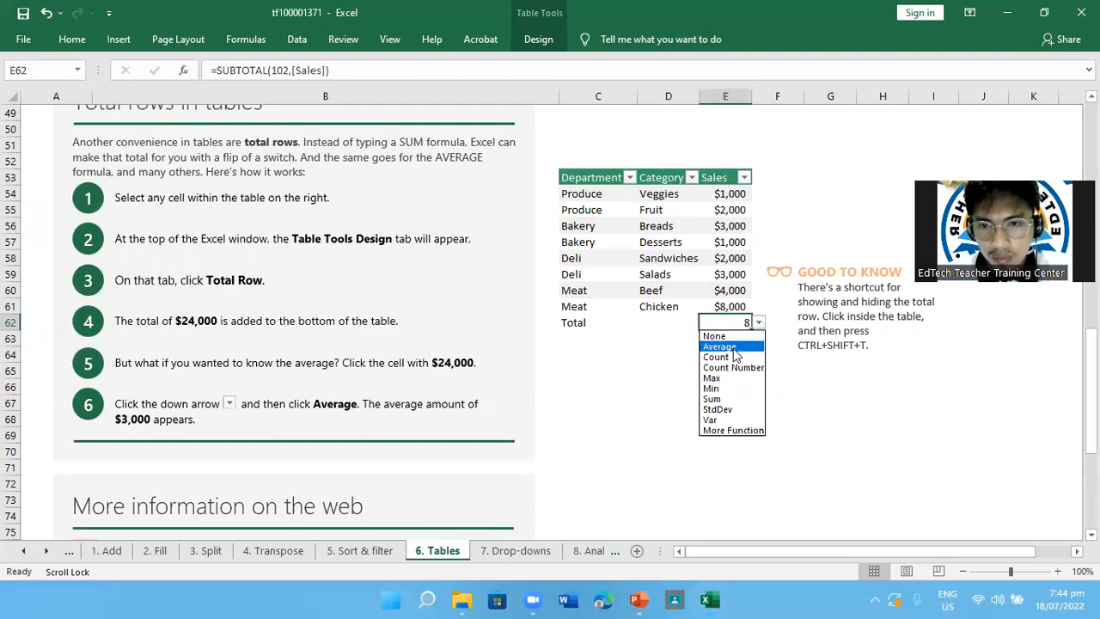
left_click(728, 356)
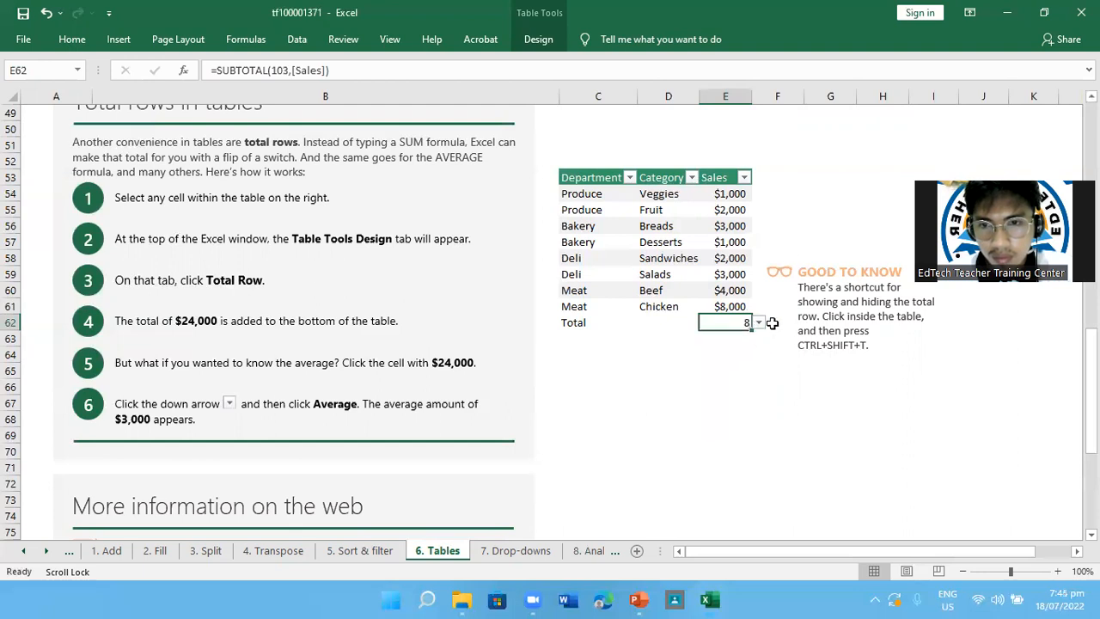
left_click(759, 324)
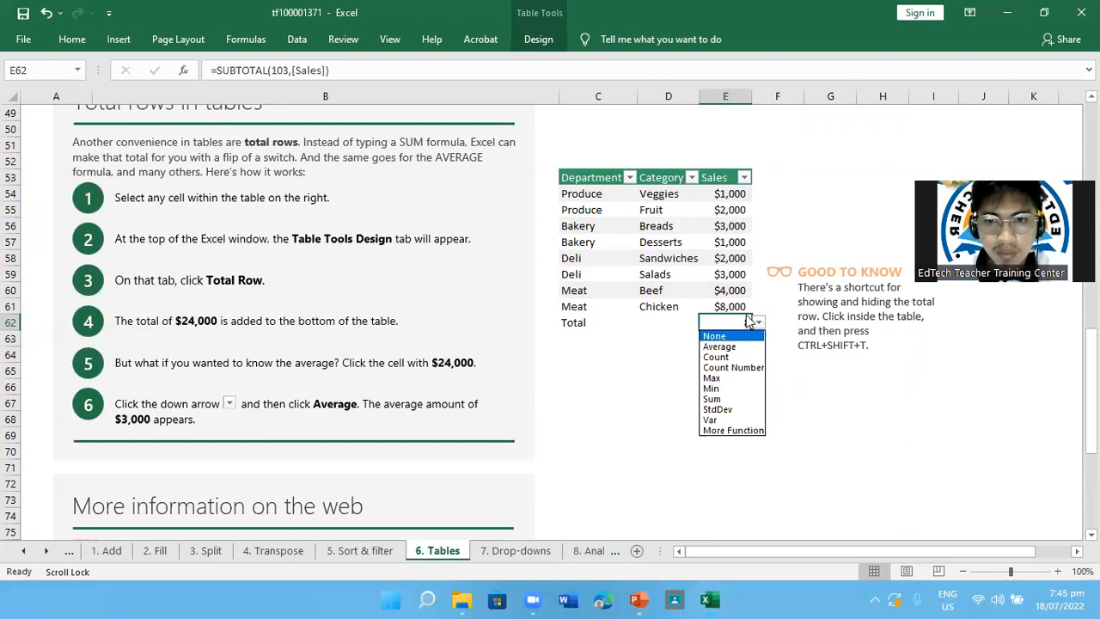
left_click(741, 319)
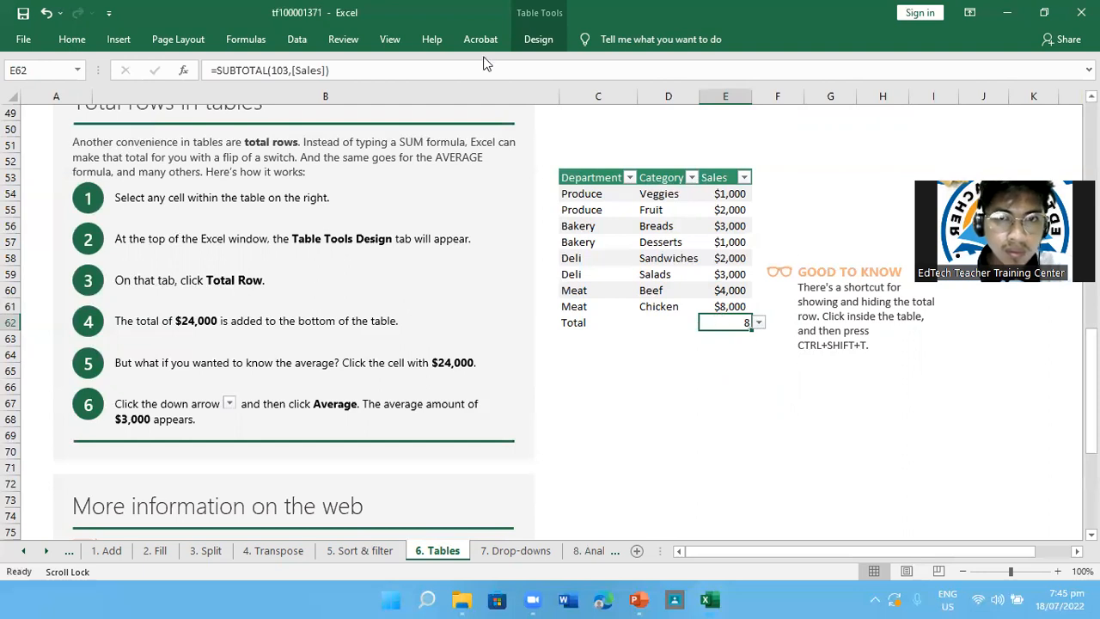
Hide the Sales table's total row and show it again
left_click(539, 43)
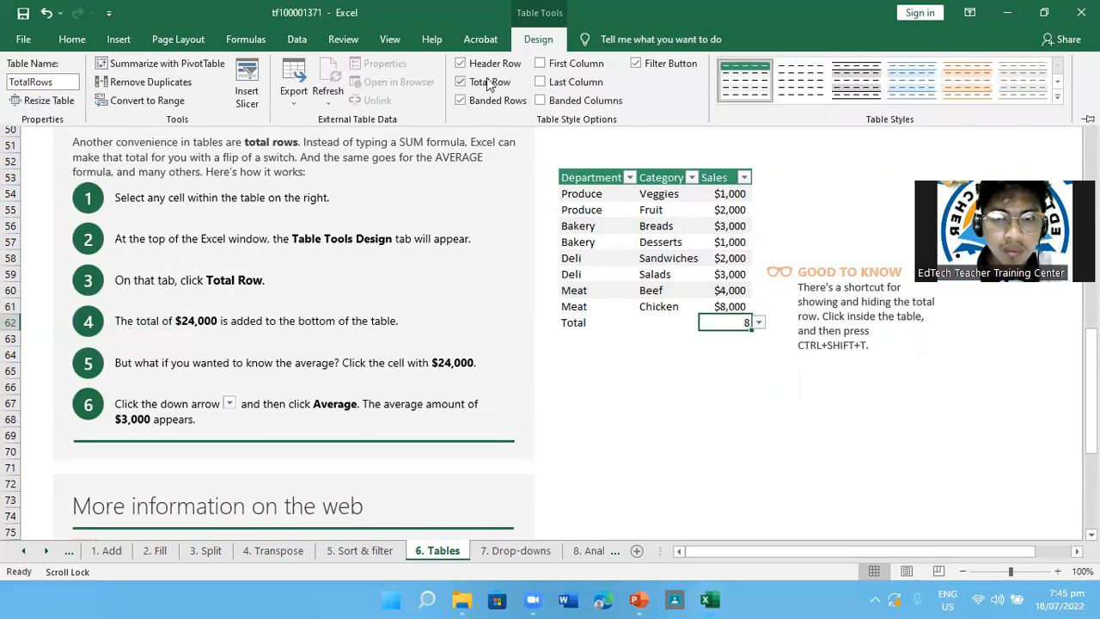
left_click(487, 82)
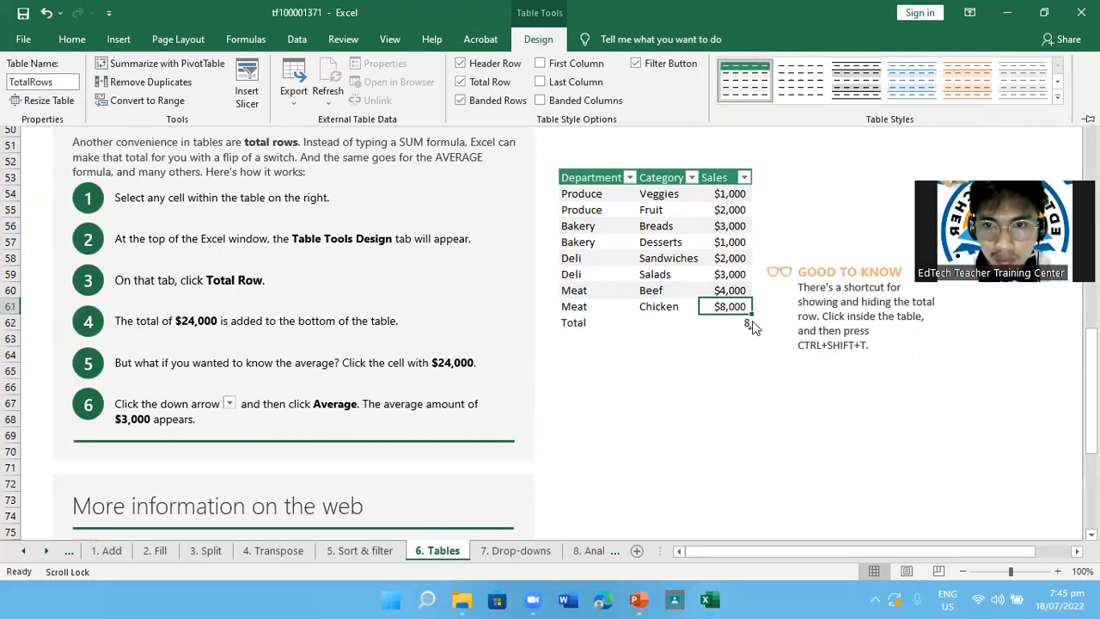
key("ctrl+F1")
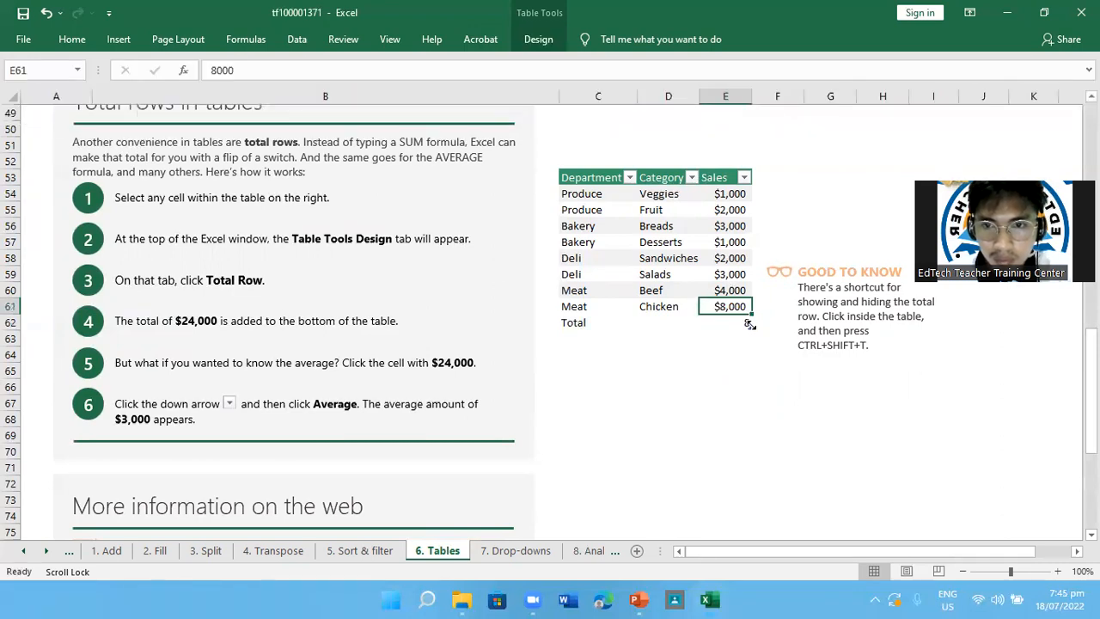
Set the Sales total in cell E62 to calculate the Sum
left_click(744, 341)
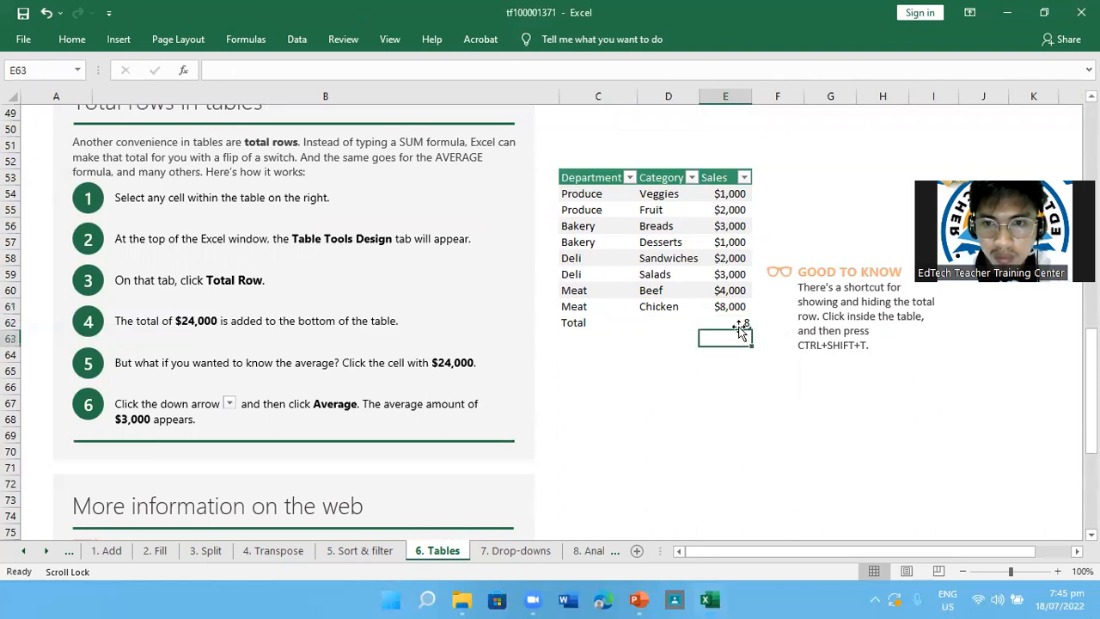
left_click(736, 324)
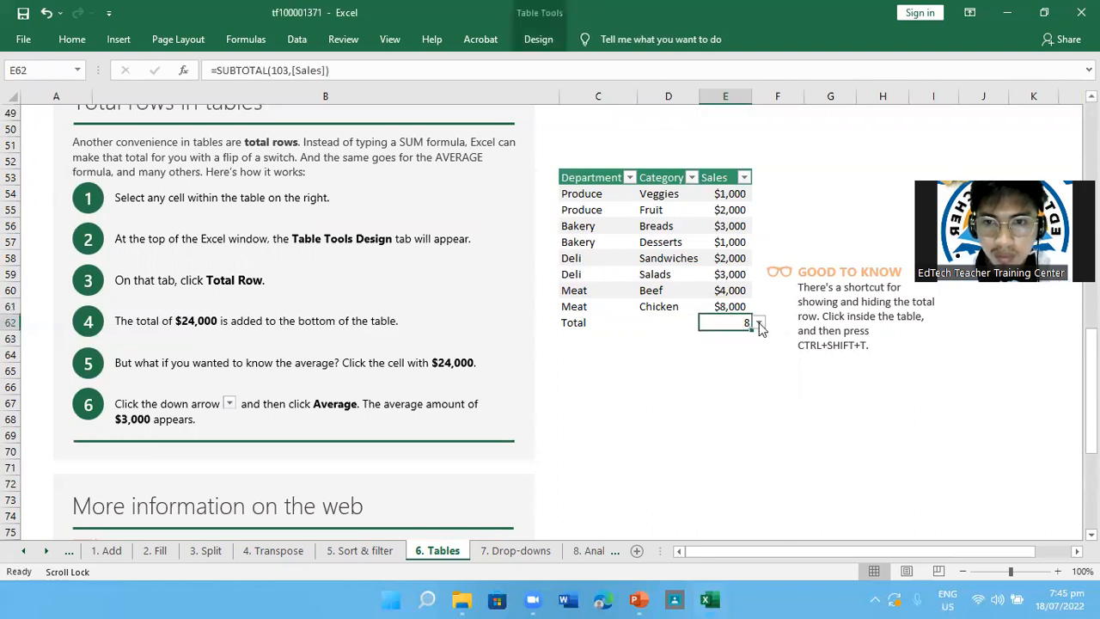
left_click(759, 323)
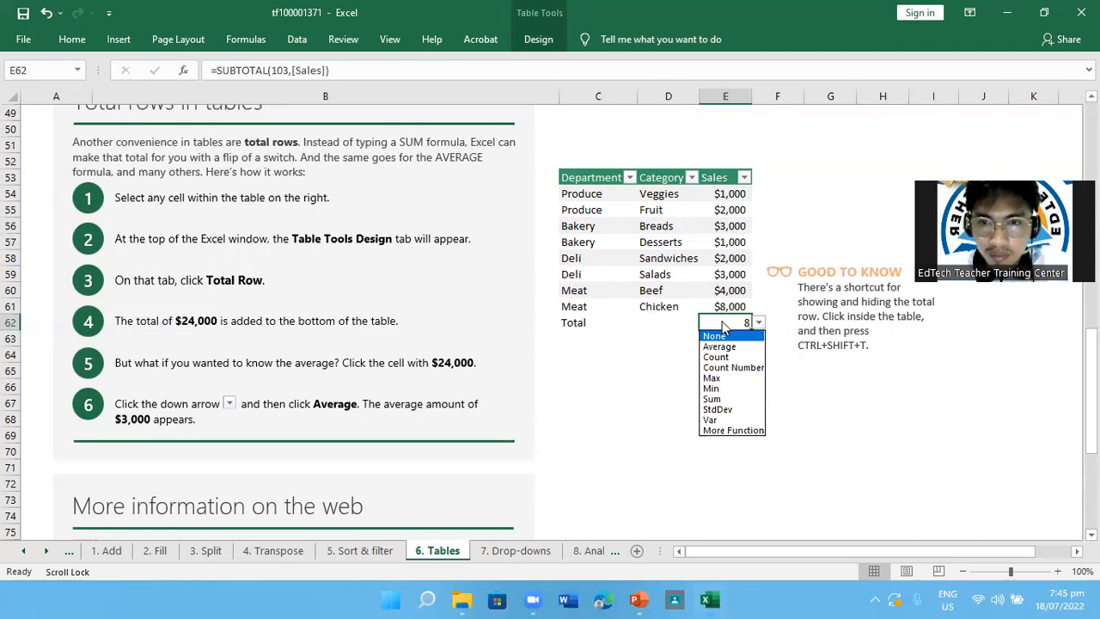
left_click(720, 399)
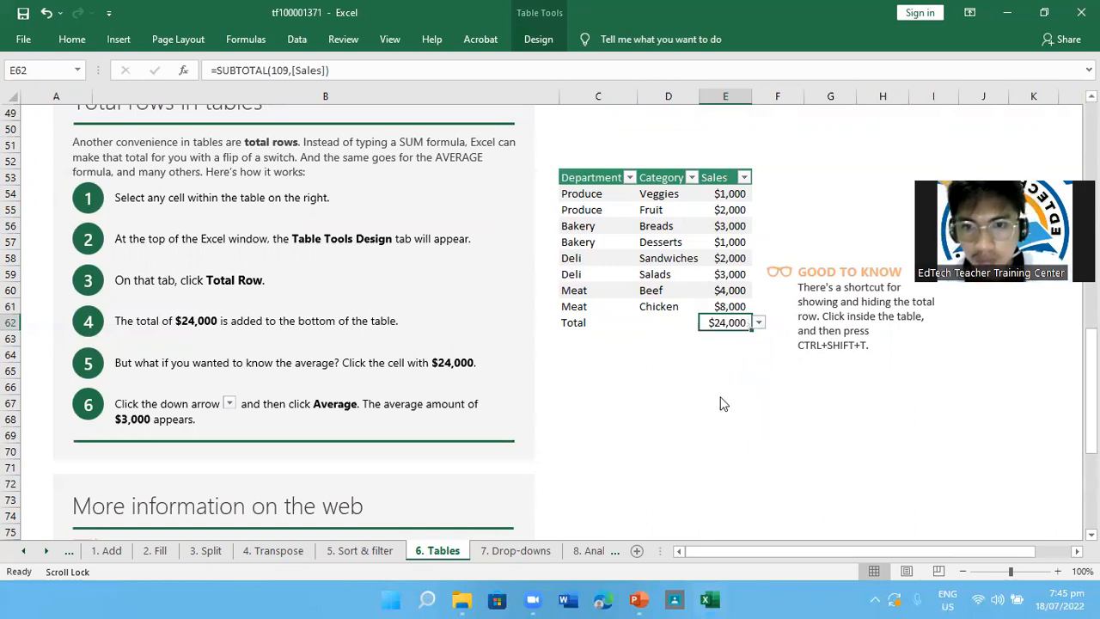
left_click(667, 399)
Review the Tables lesson's sections on creating tables, calculated columns and total rows along with their example tables
scroll(579, 385, "down", 1)
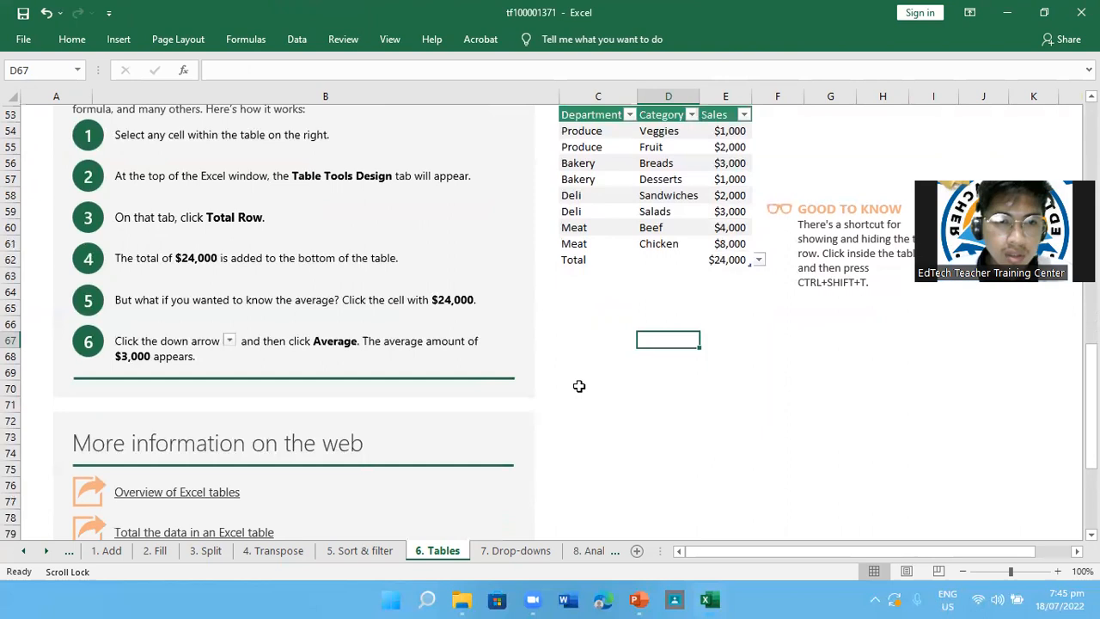
scroll(579, 386, "down", 3)
scroll(579, 386, "down", 3)
scroll(579, 386, "up", 10)
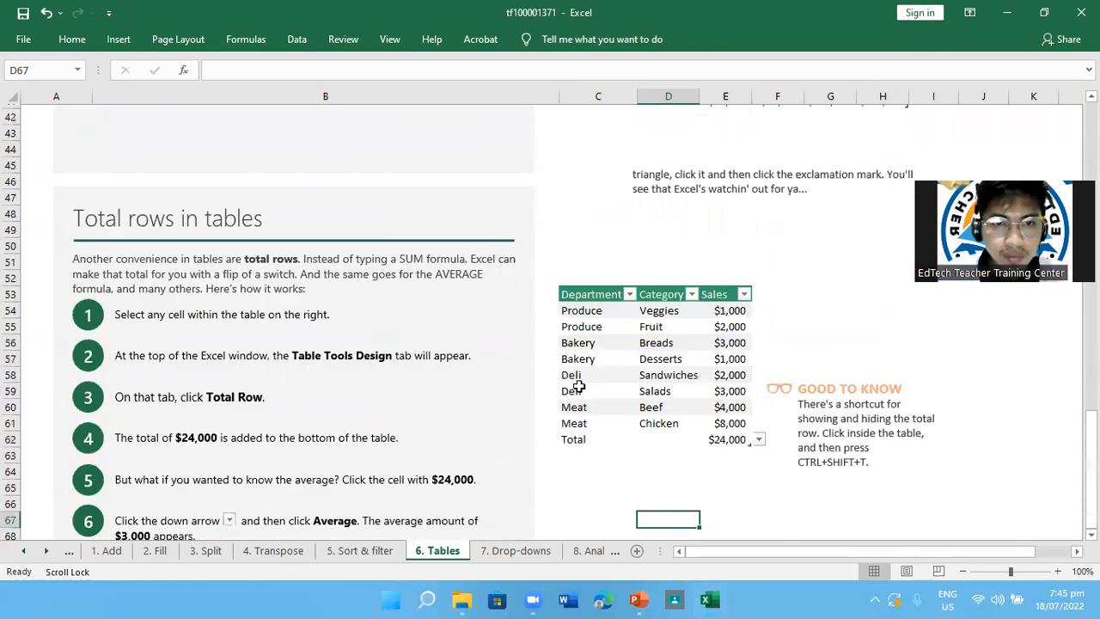
scroll(579, 385, "up", 13)
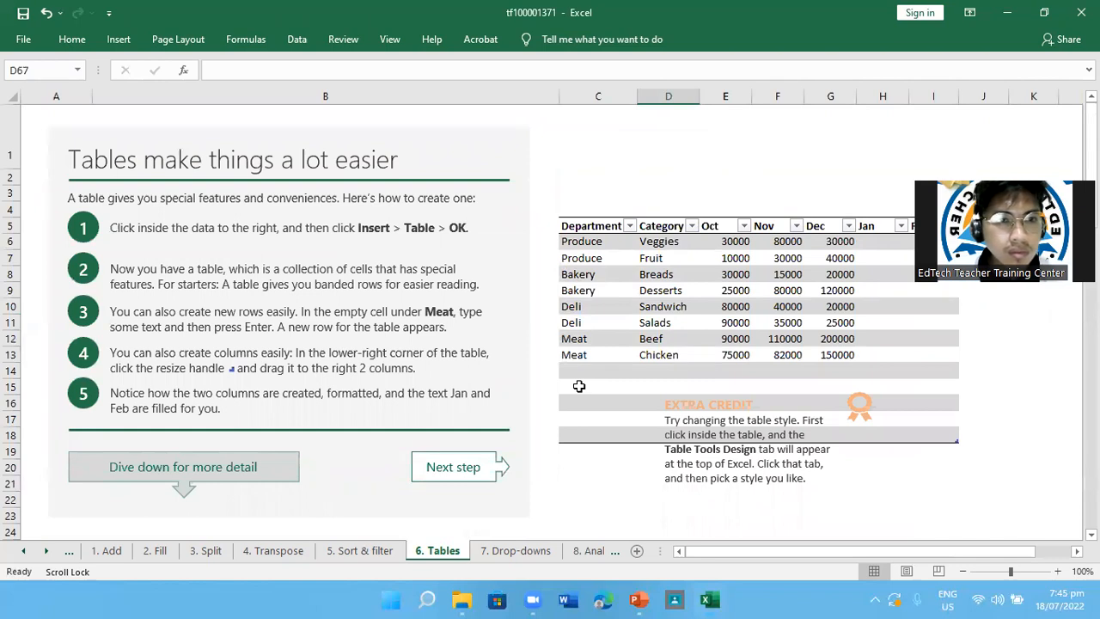
scroll(899, 461, "down", 1)
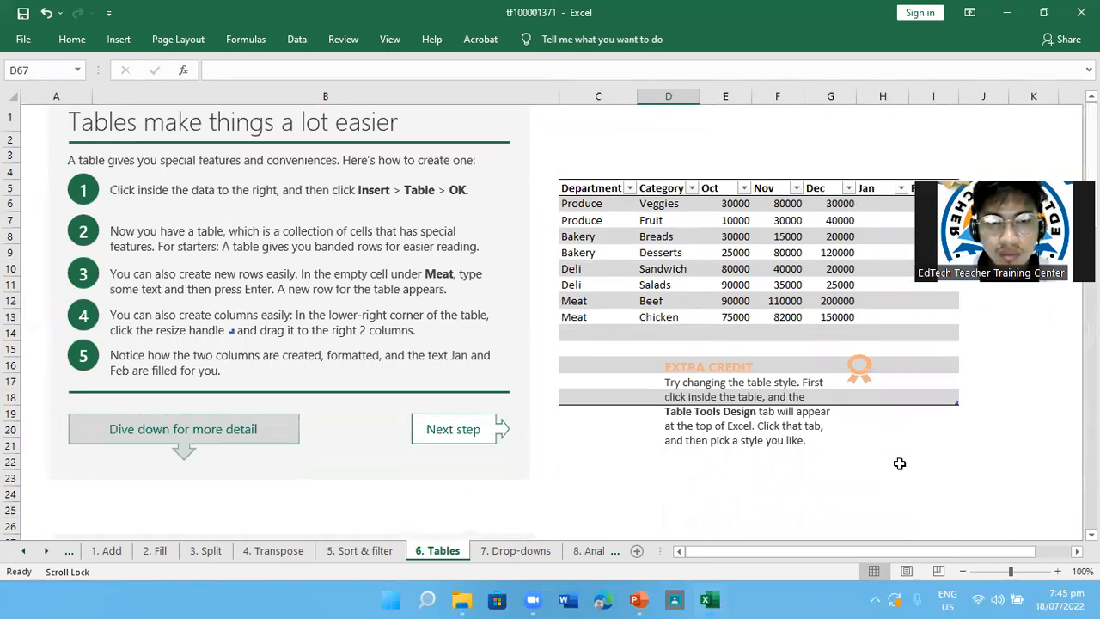
scroll(893, 392, "down", 10)
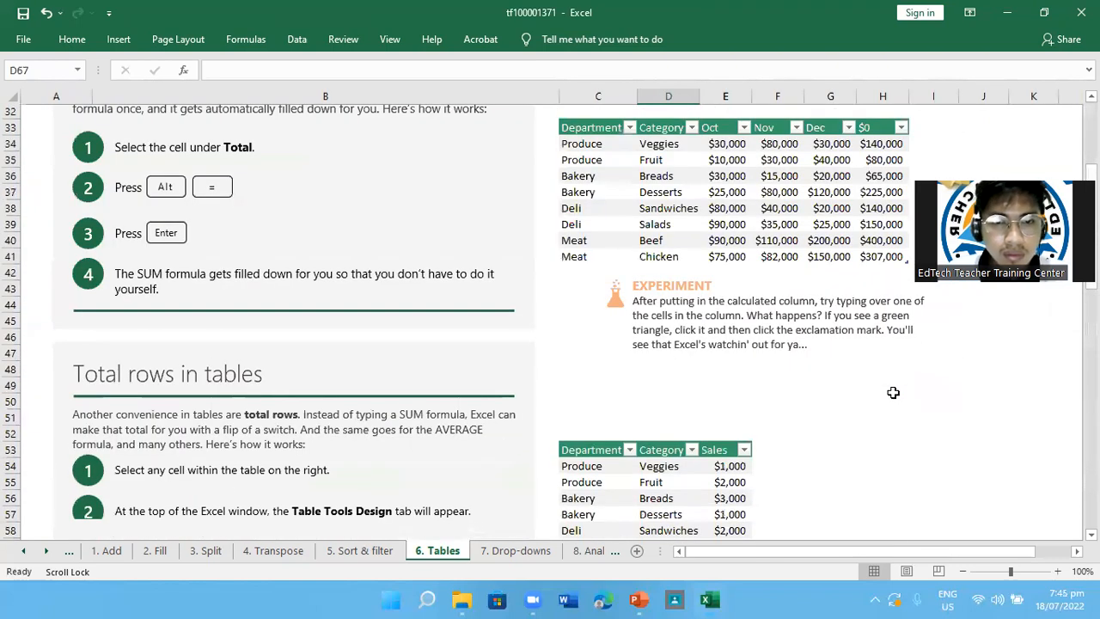
scroll(893, 392, "up", 2)
scroll(893, 393, "down", 2)
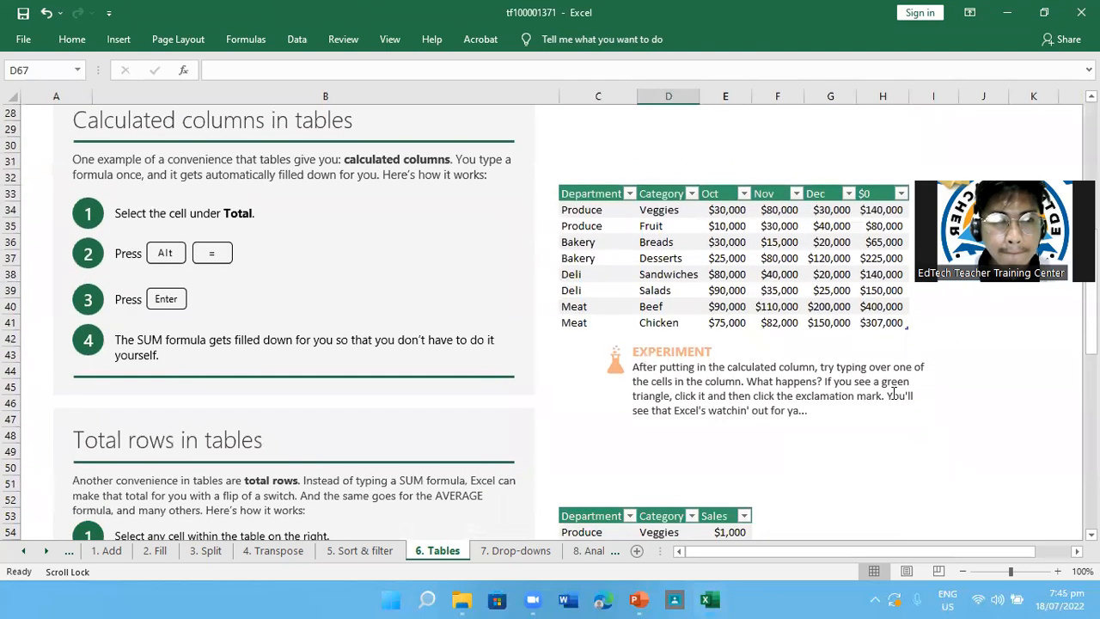
scroll(893, 392, "up", 1)
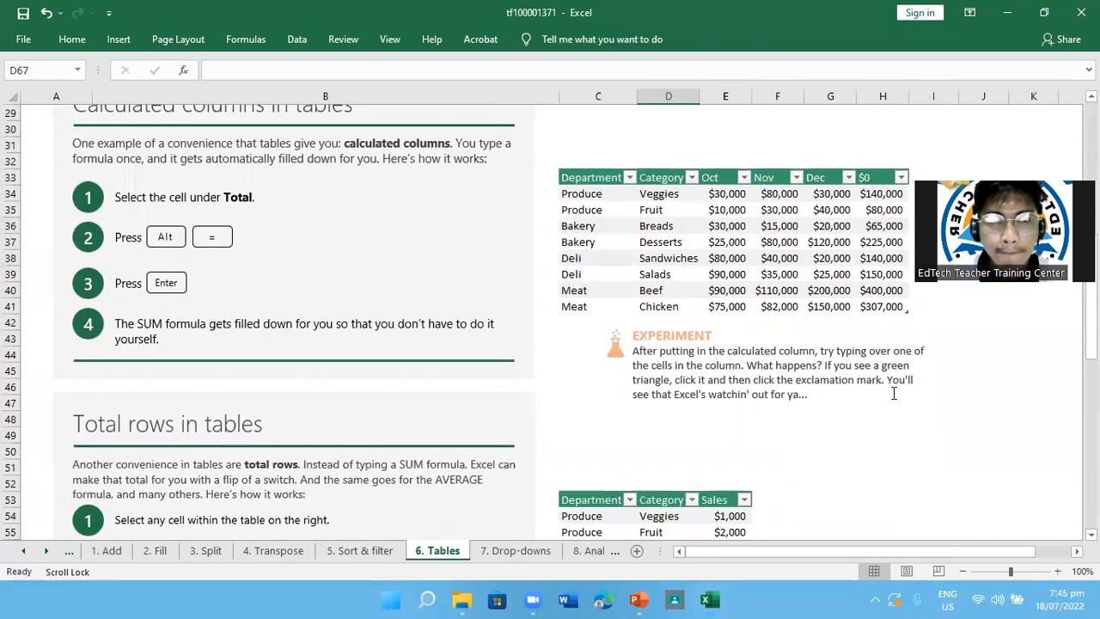
scroll(893, 393, "up", 1)
scroll(894, 393, "down", 4)
scroll(894, 392, "up", 2)
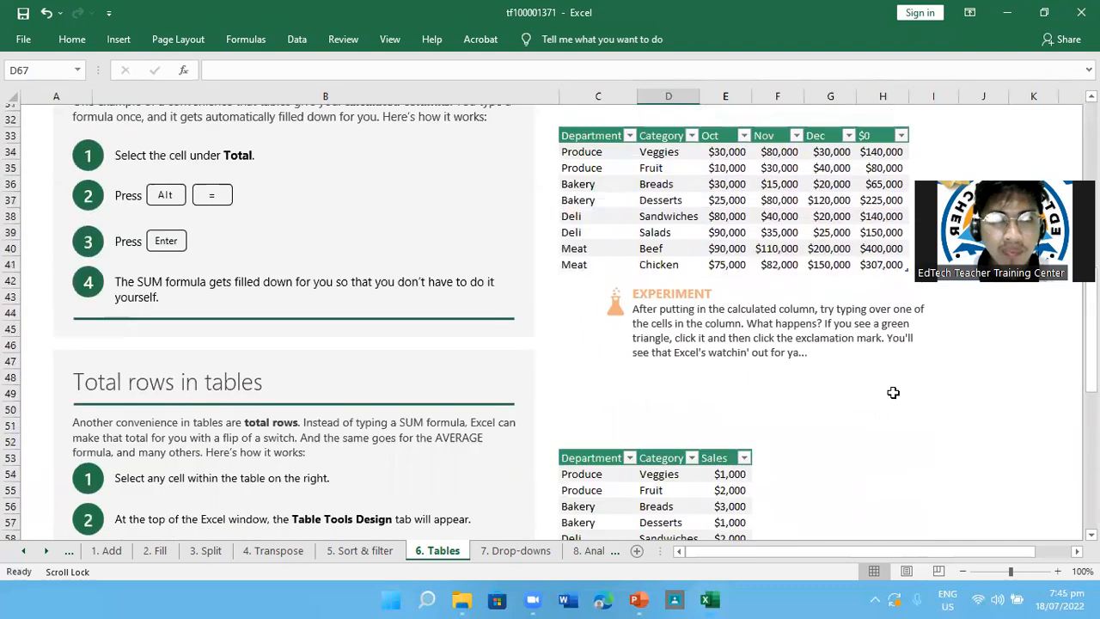
scroll(893, 393, "down", 3)
scroll(894, 393, "down", 1)
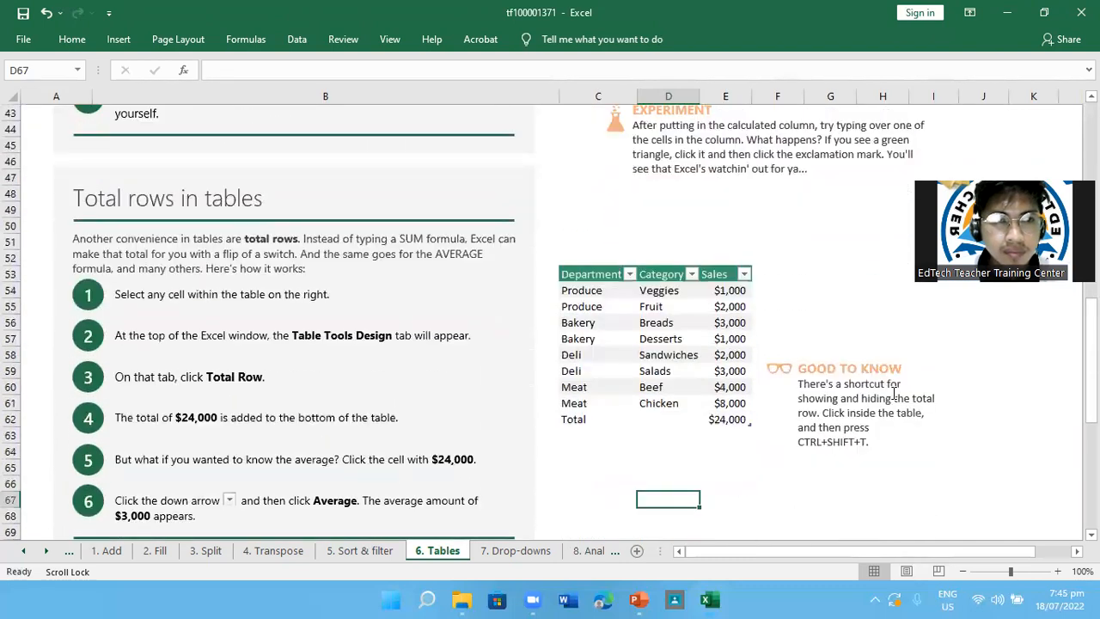
Switch to the 7. Drop-downs lesson sheet and look over the entries in its Food column
left_click(498, 551)
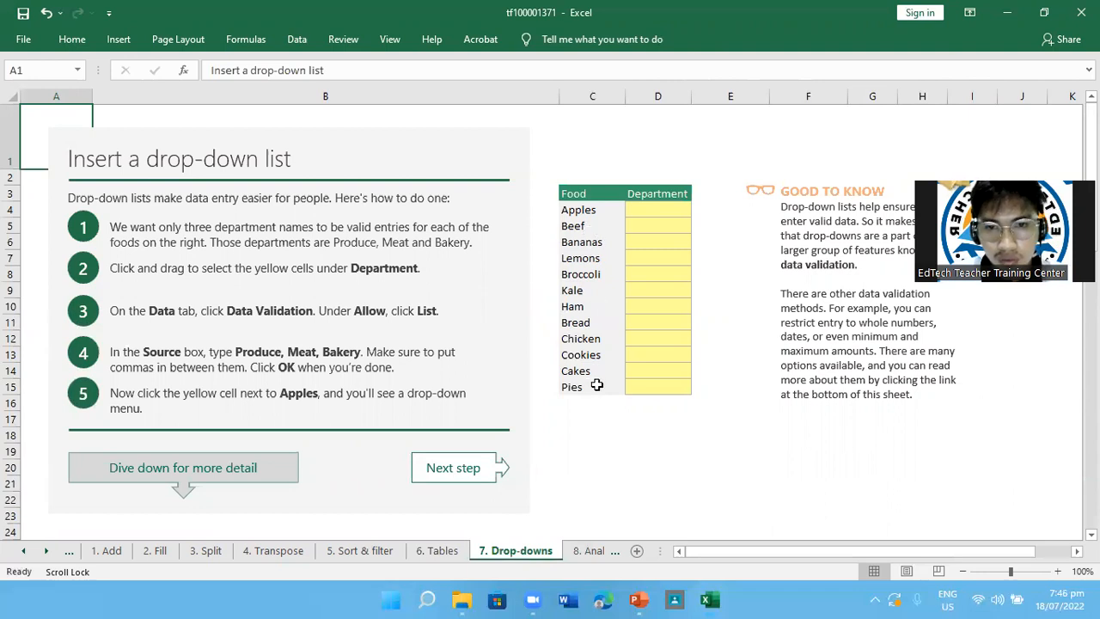
left_click(580, 322)
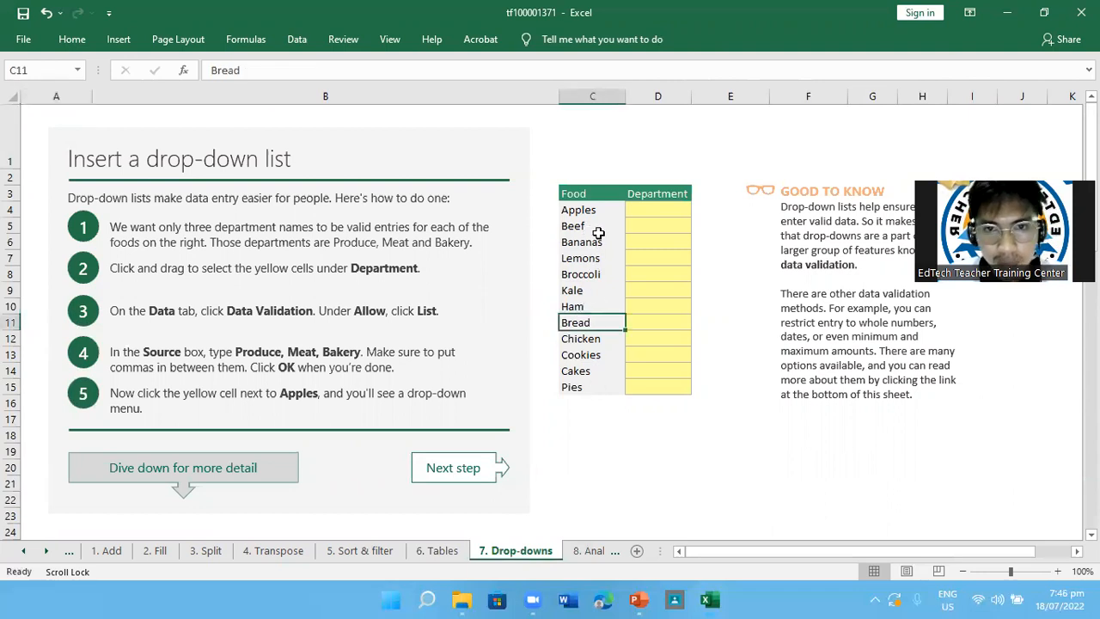
left_click(599, 241)
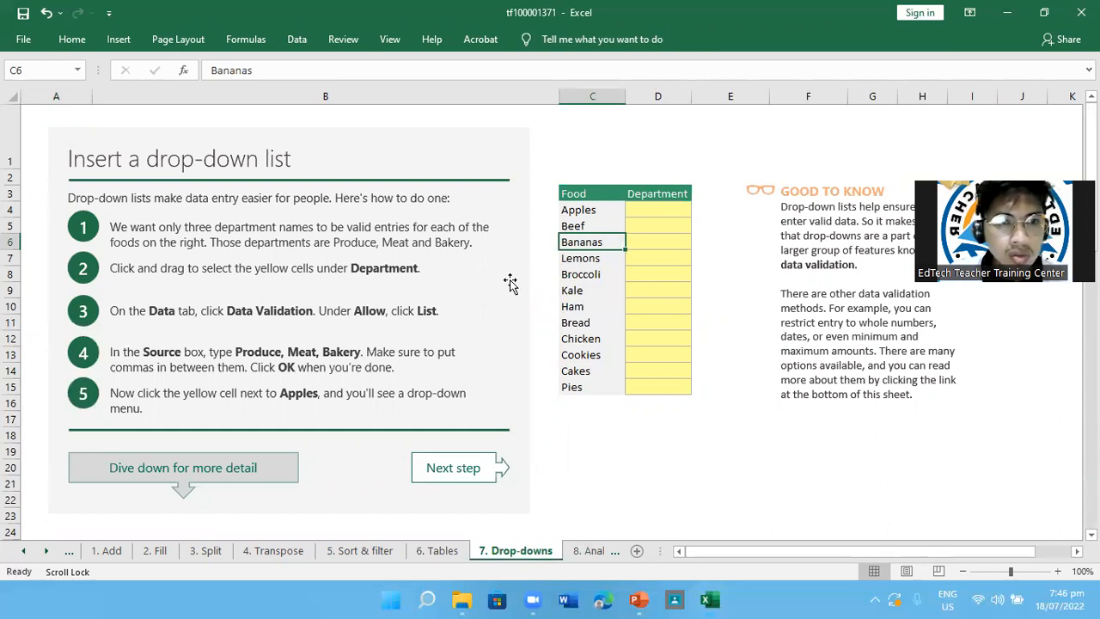
left_click(666, 200)
left_click_drag(666, 208, 676, 390)
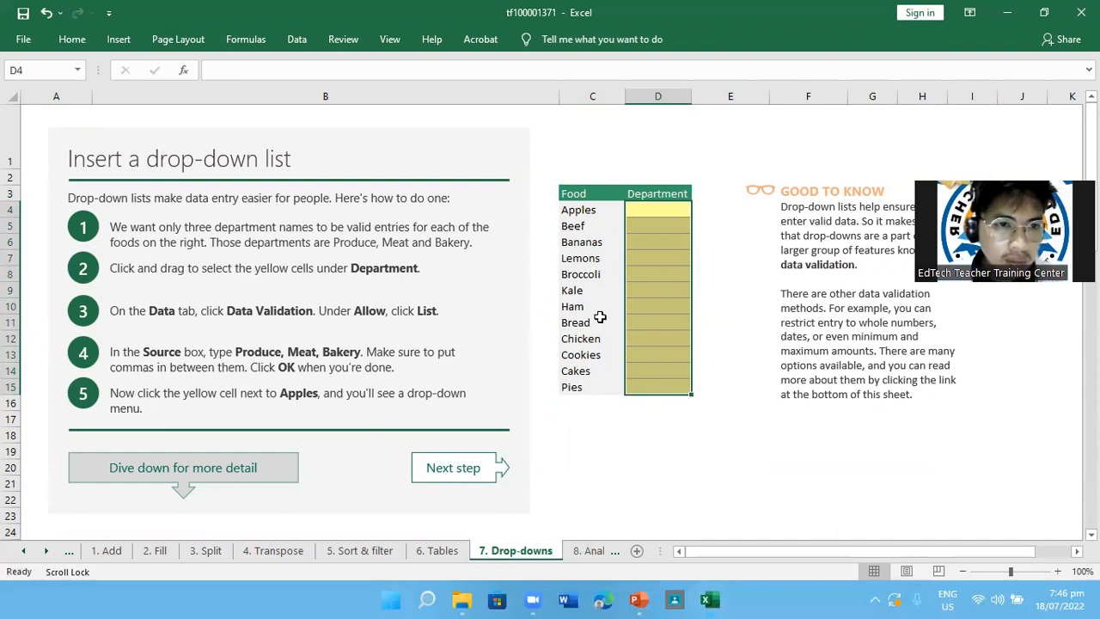
left_click(300, 39)
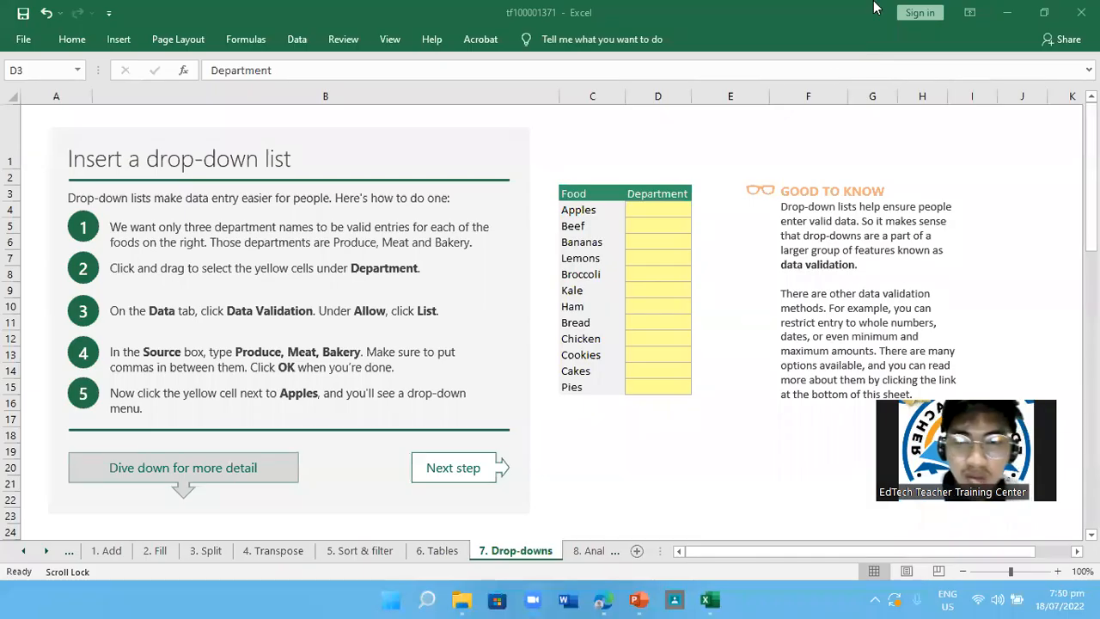
left_click(657, 211)
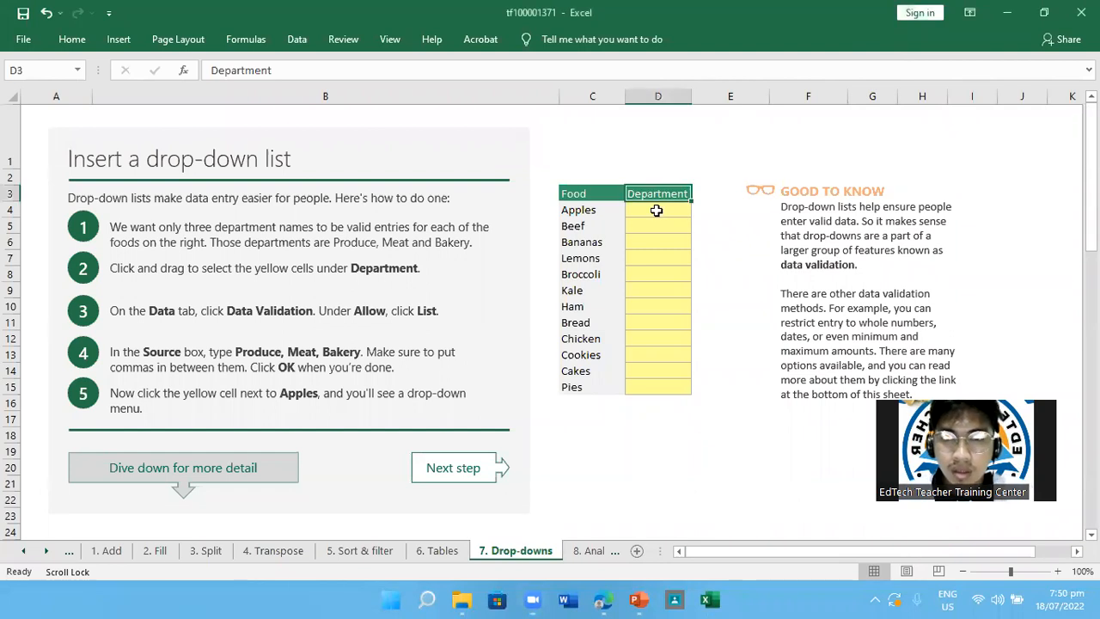
double_click(656, 212)
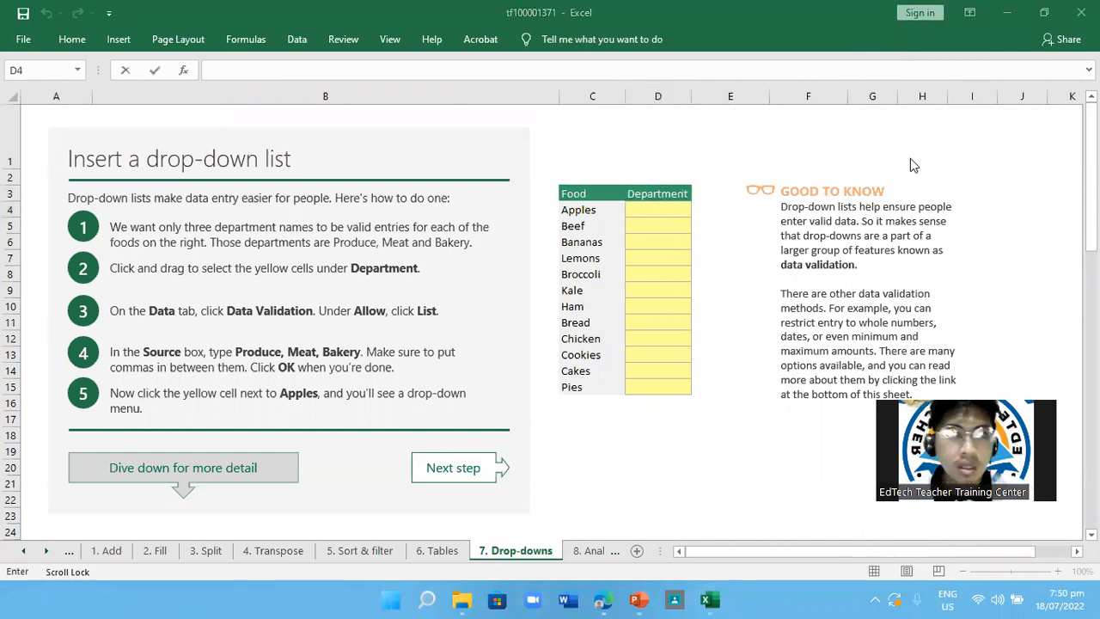
left_click(297, 39)
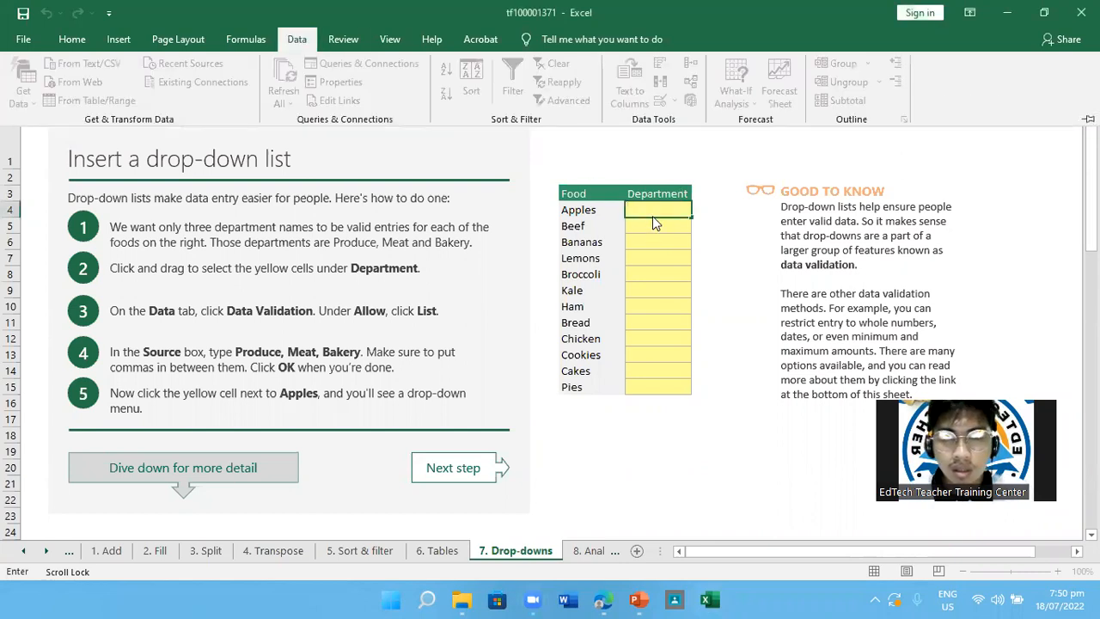
left_click(652, 215)
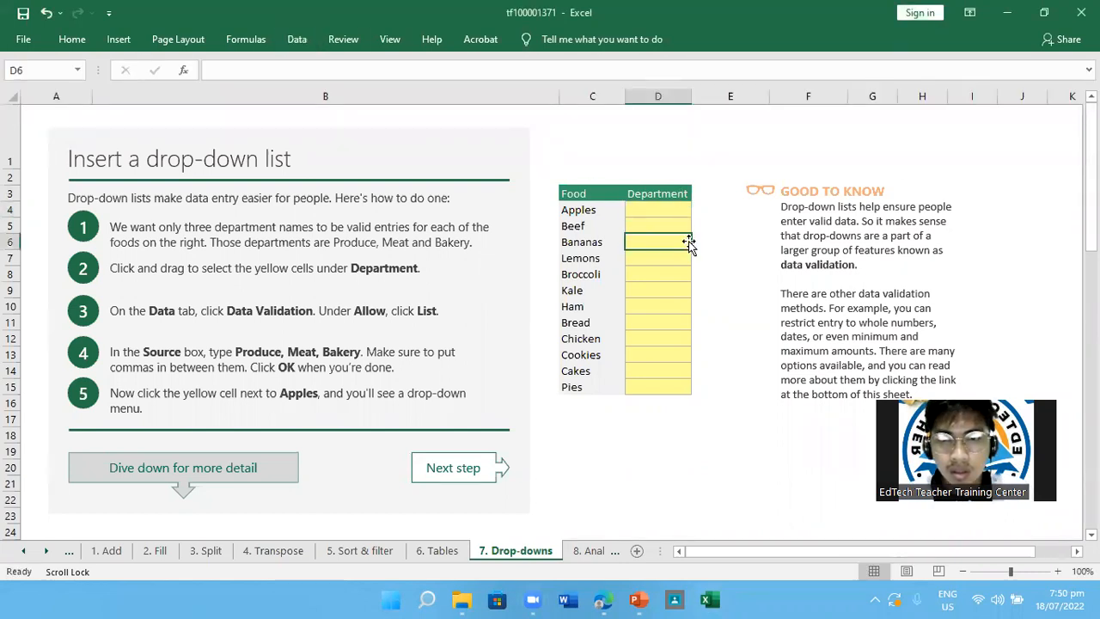
Select the yellow Department cells D4:D15 and set their Data Validation to allow a List
left_click_drag(654, 212, 660, 384)
left_click(297, 39)
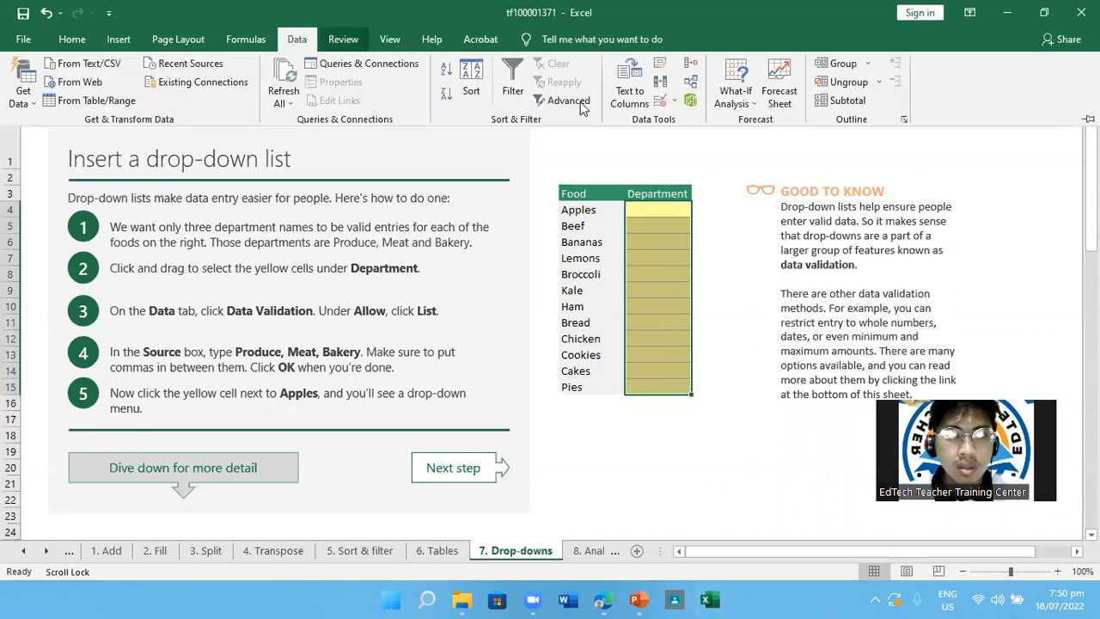
left_click(661, 103)
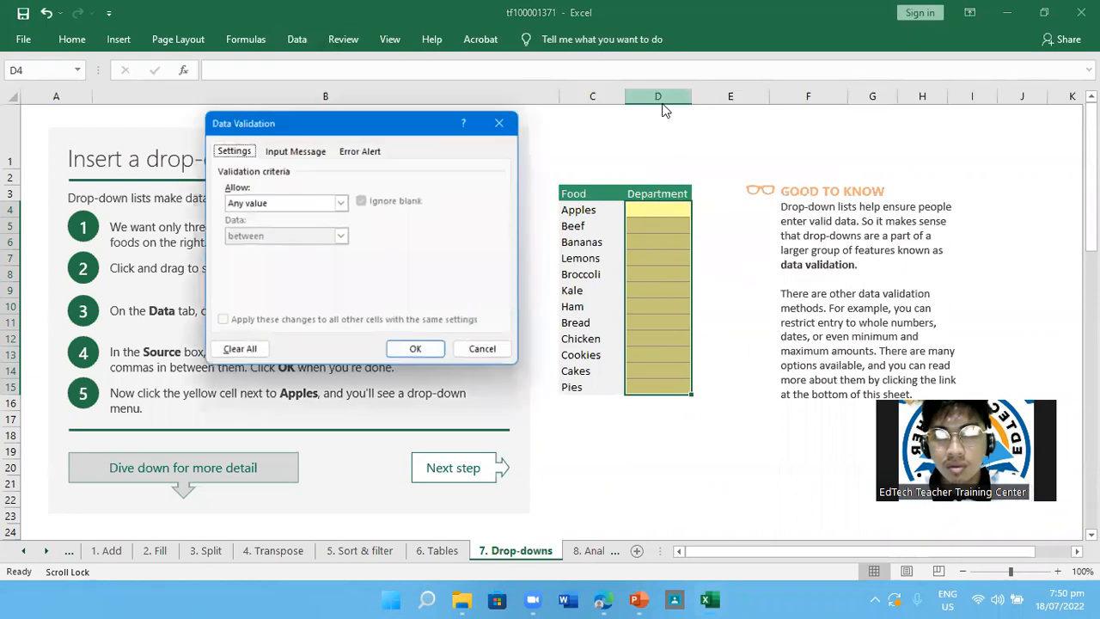
left_click_drag(431, 129, 879, 89)
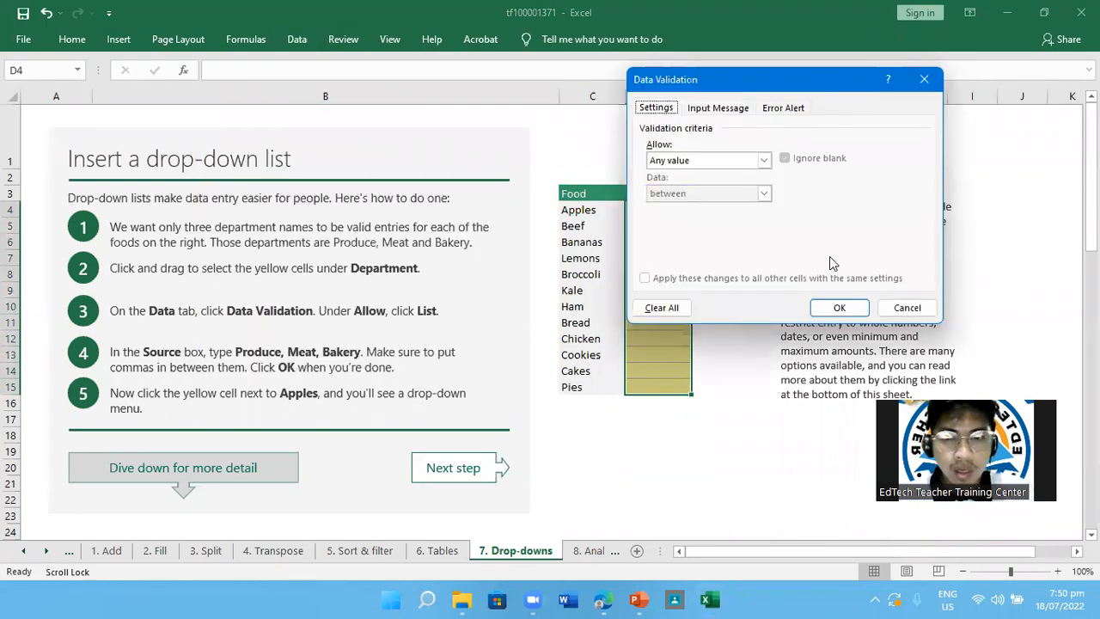
left_click(763, 161)
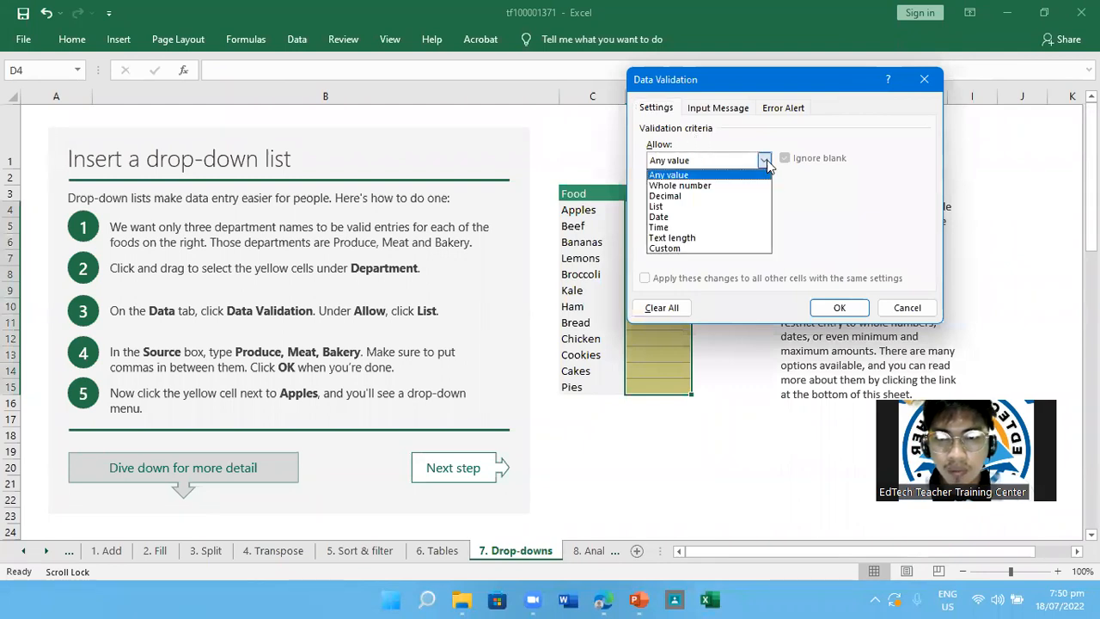
left_click(764, 160)
left_click(764, 161)
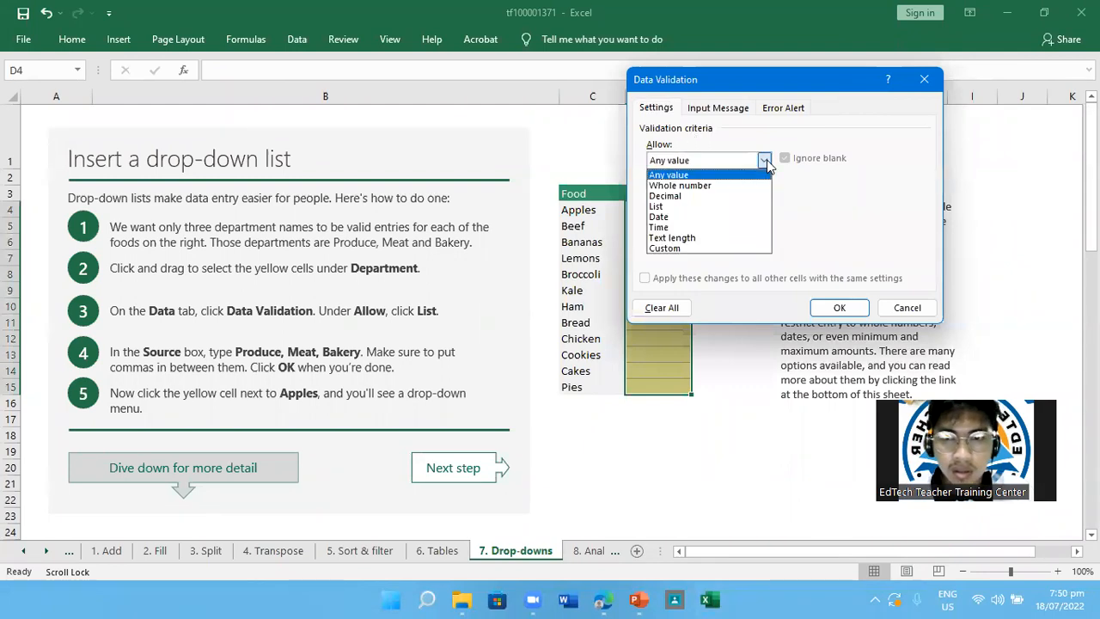
left_click(670, 207)
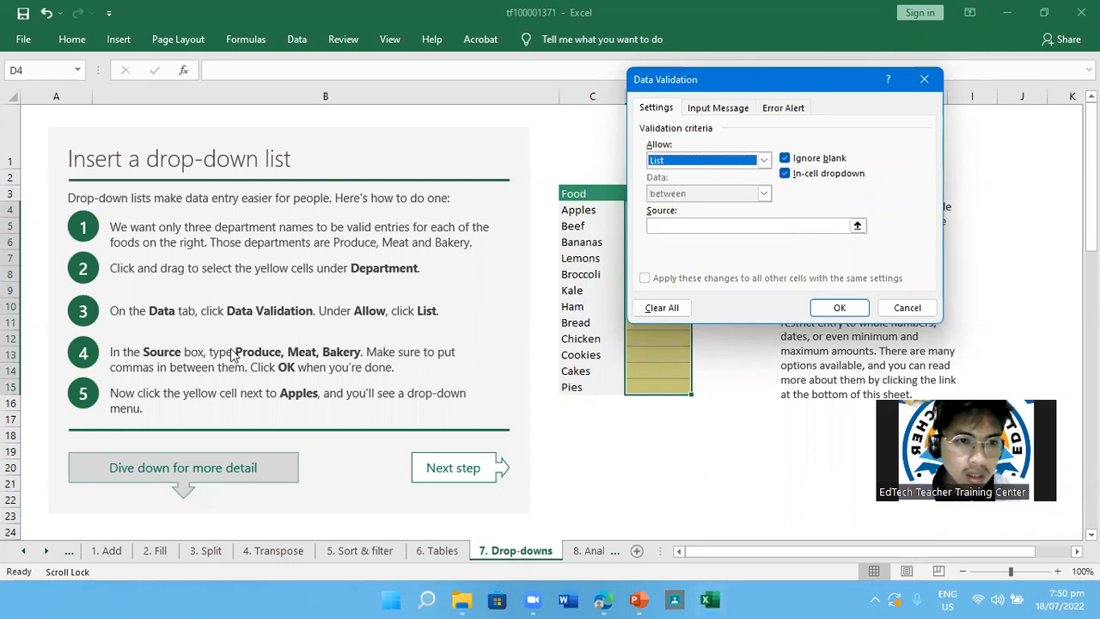
Enter "Produde, Meat, Bakery" as the source of the Department list and apply the validation
left_click(838, 227)
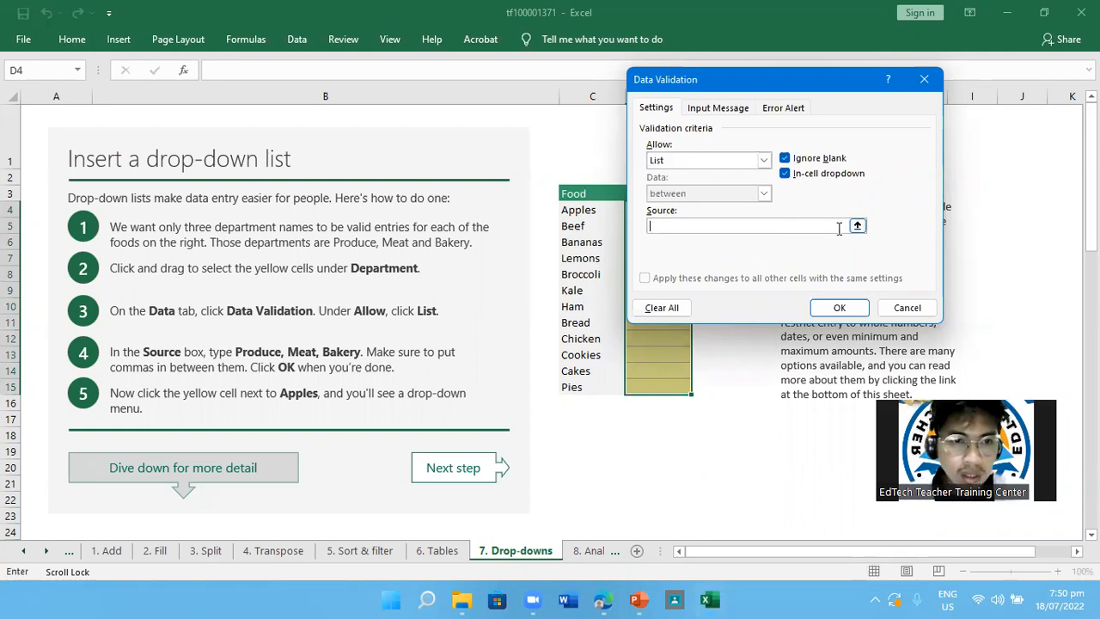
left_click(857, 226)
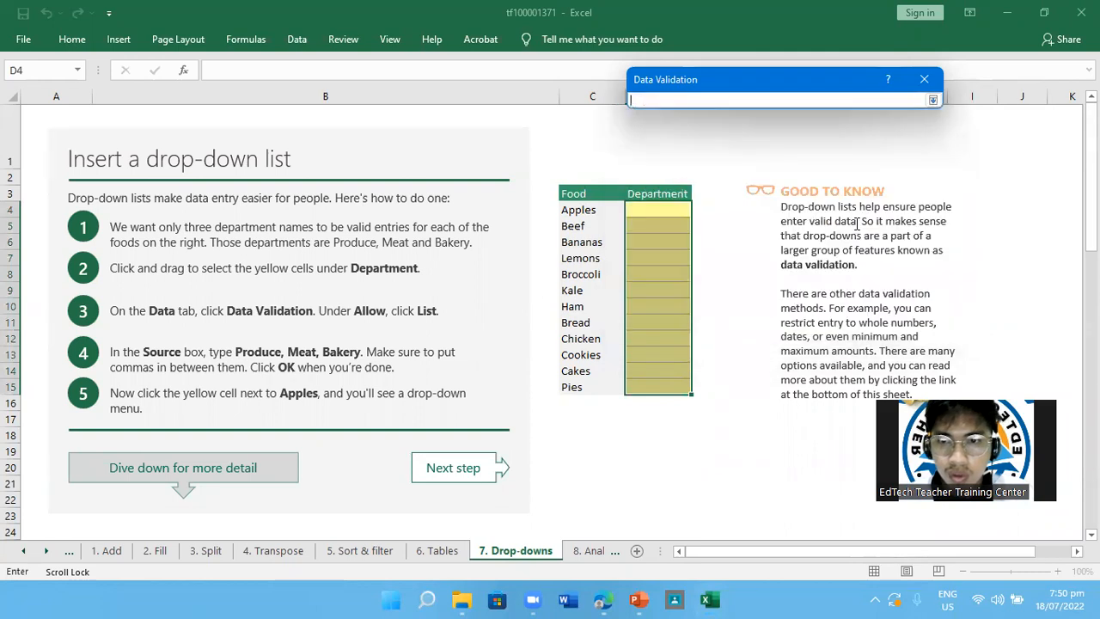
left_click(931, 101)
left_click(694, 225)
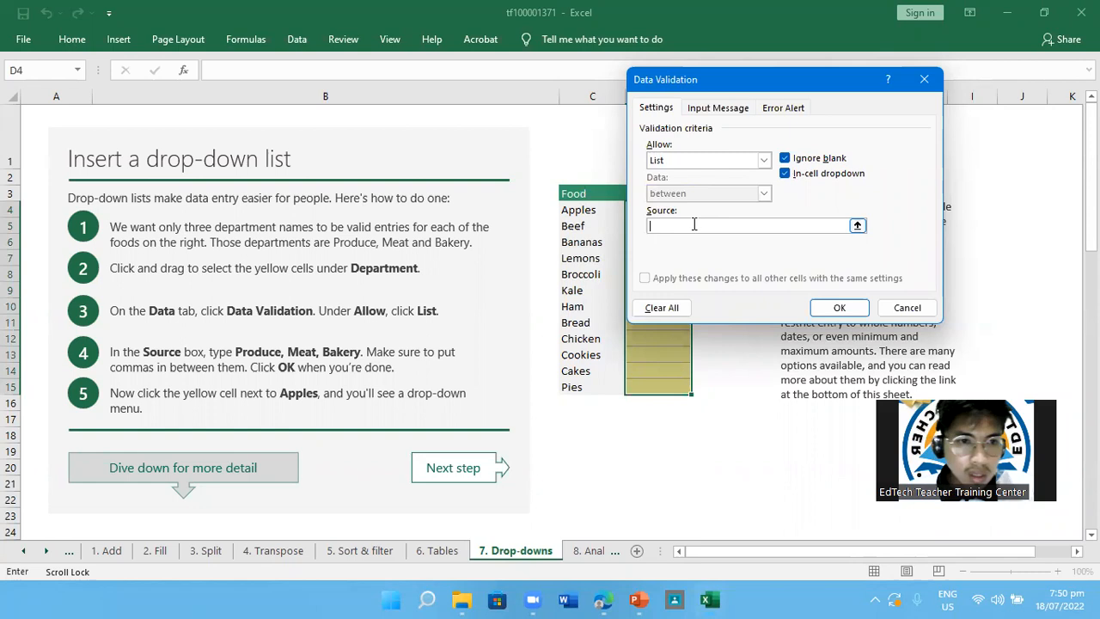
type("Produce")
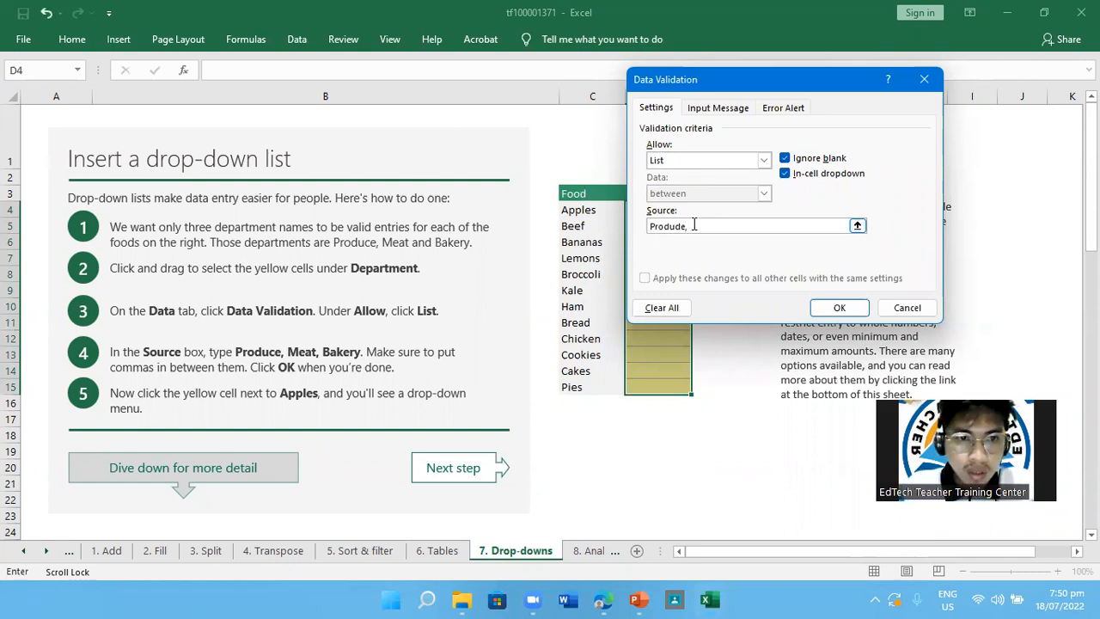
type(", Meaw")
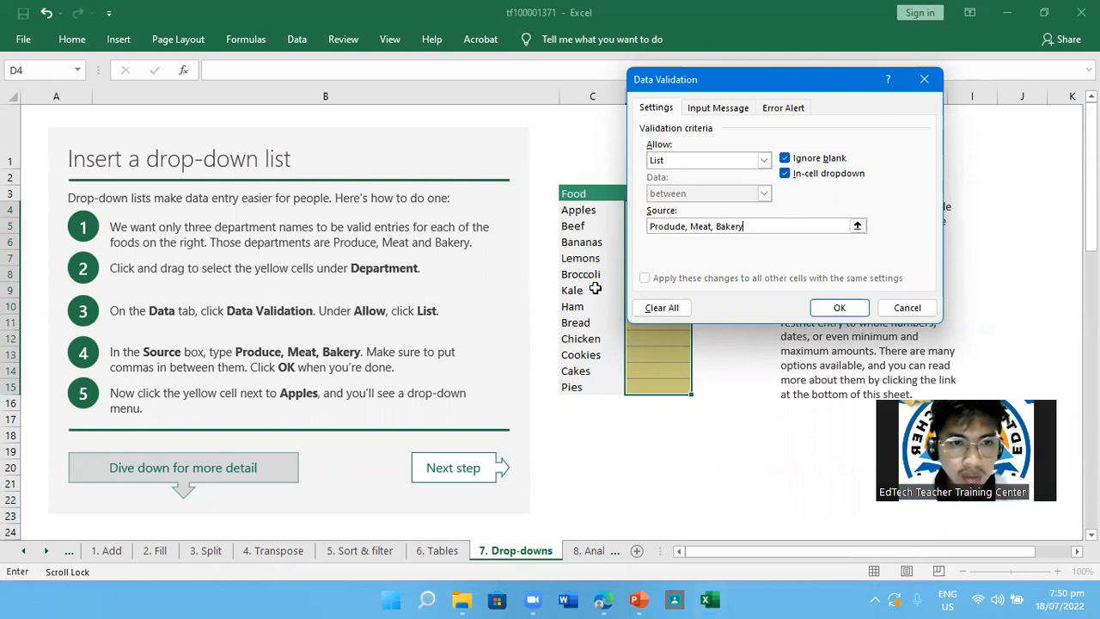
left_click(839, 308)
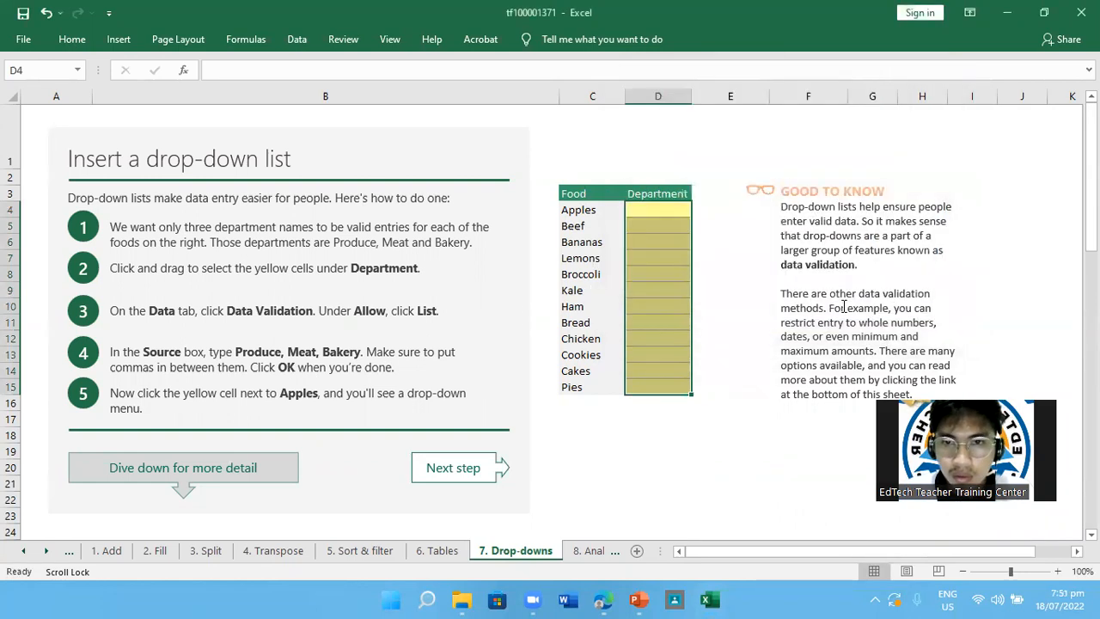
Remove the spaces after the commas in the Department cells' Data Validation source so it reads "Produde,Meat,Bakery", and apply it
left_click(296, 39)
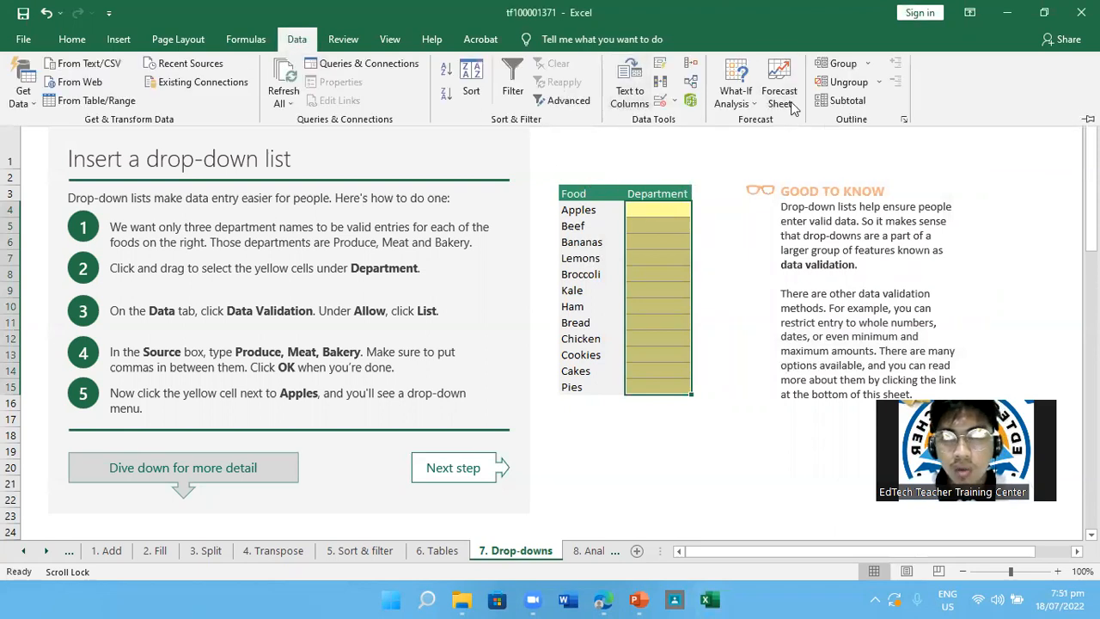
left_click(665, 103)
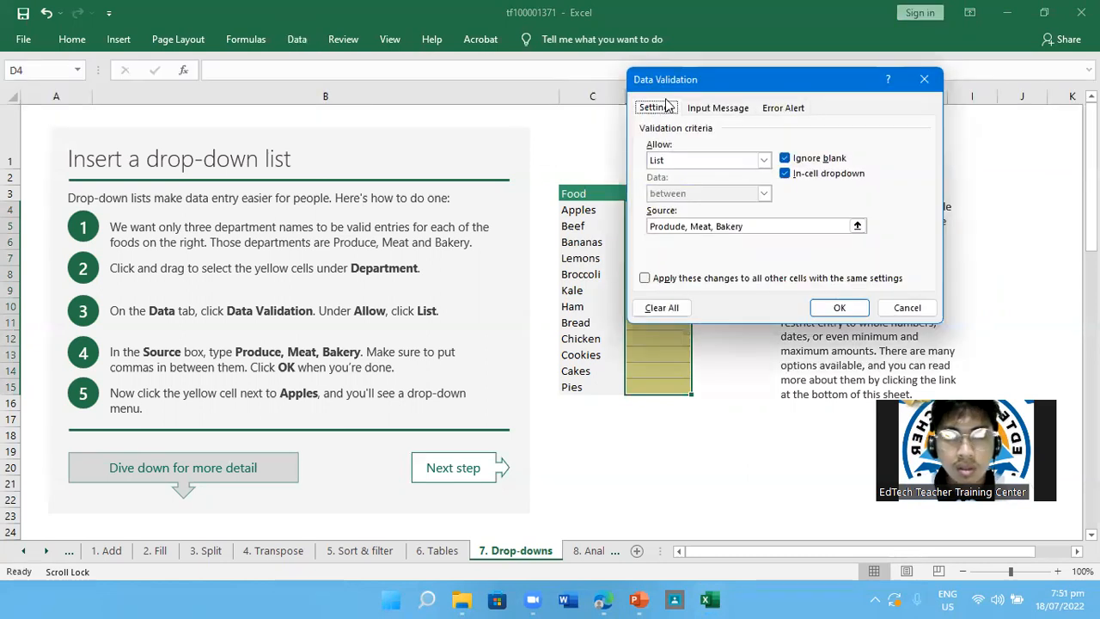
left_click(764, 161)
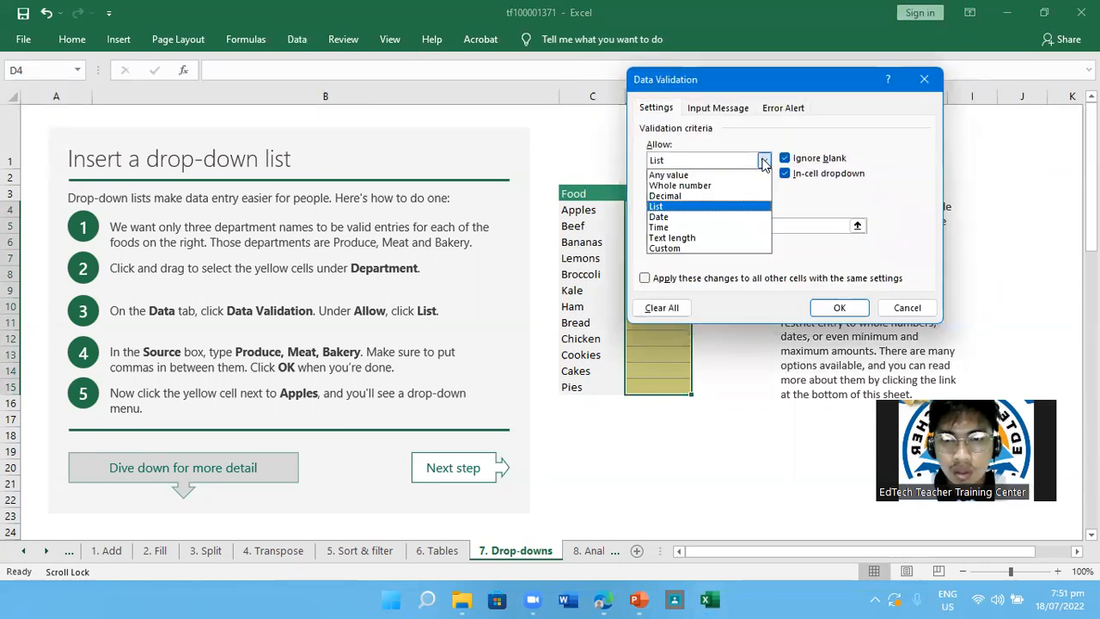
left_click(764, 162)
left_click(717, 226)
key("BackSpace")
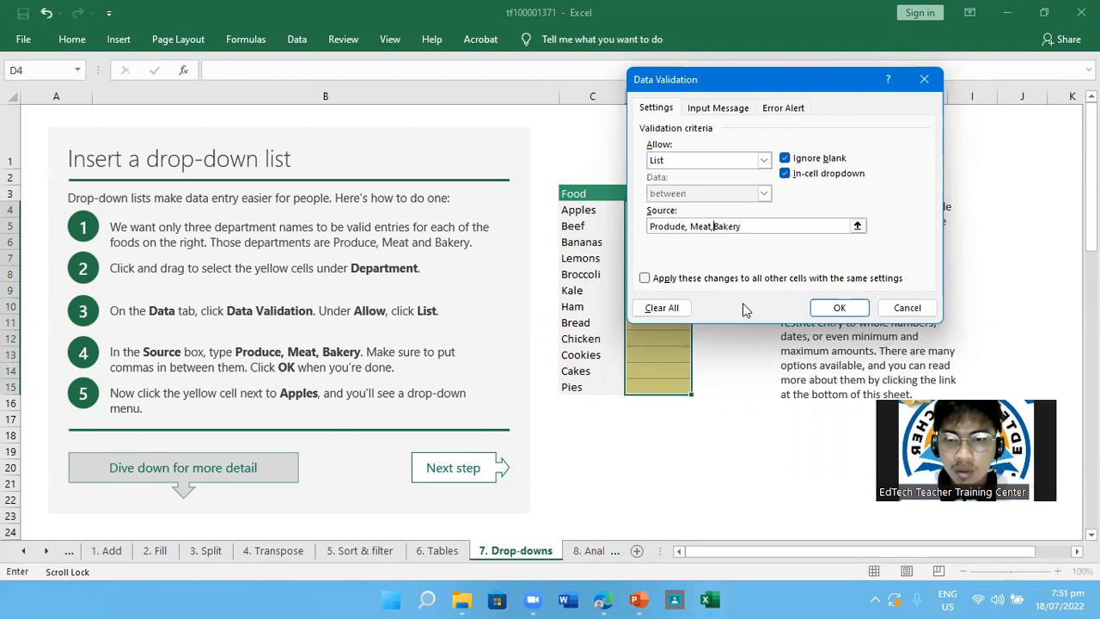
left_click(689, 226)
key("BackSpace")
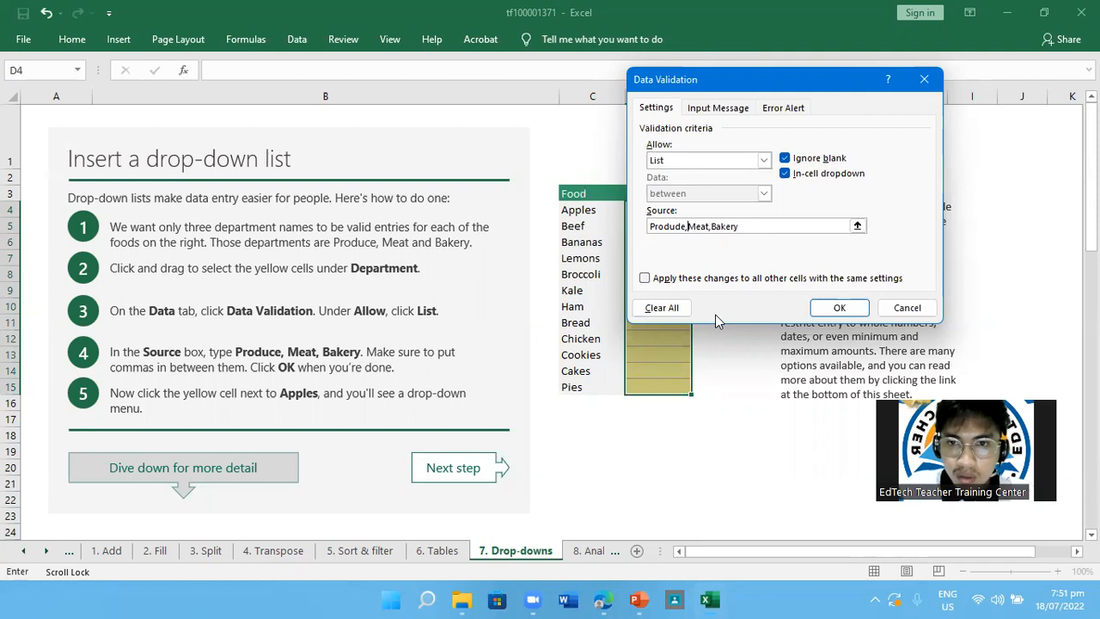
left_click(840, 308)
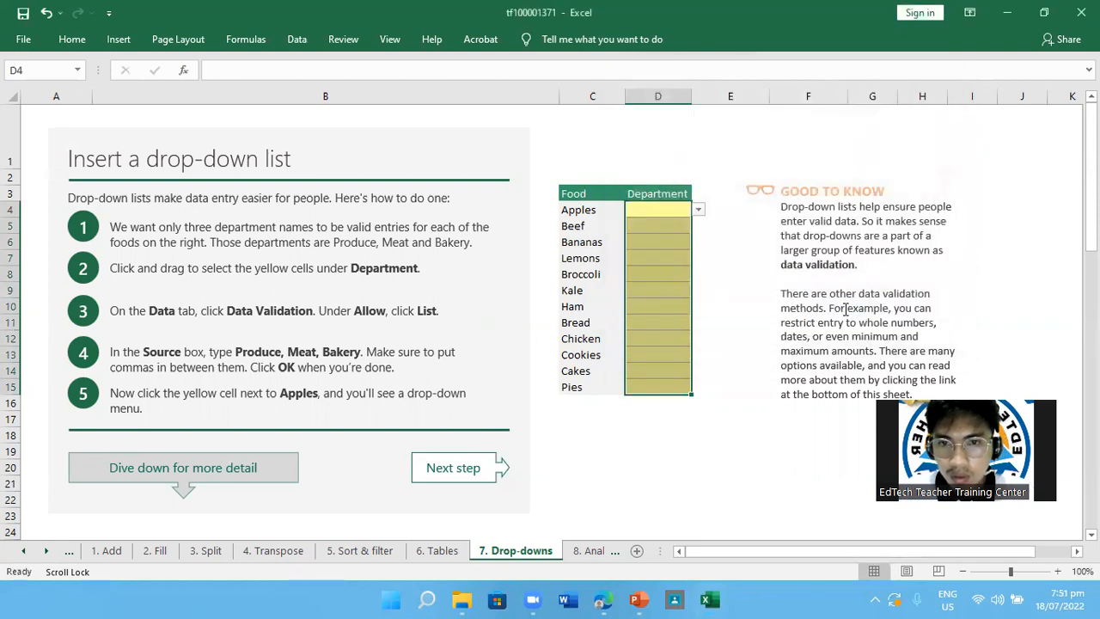
Choose "Produde" from the drop-down list in the Department cell next to Apples
left_click(693, 221)
left_click(687, 213)
left_click(699, 210)
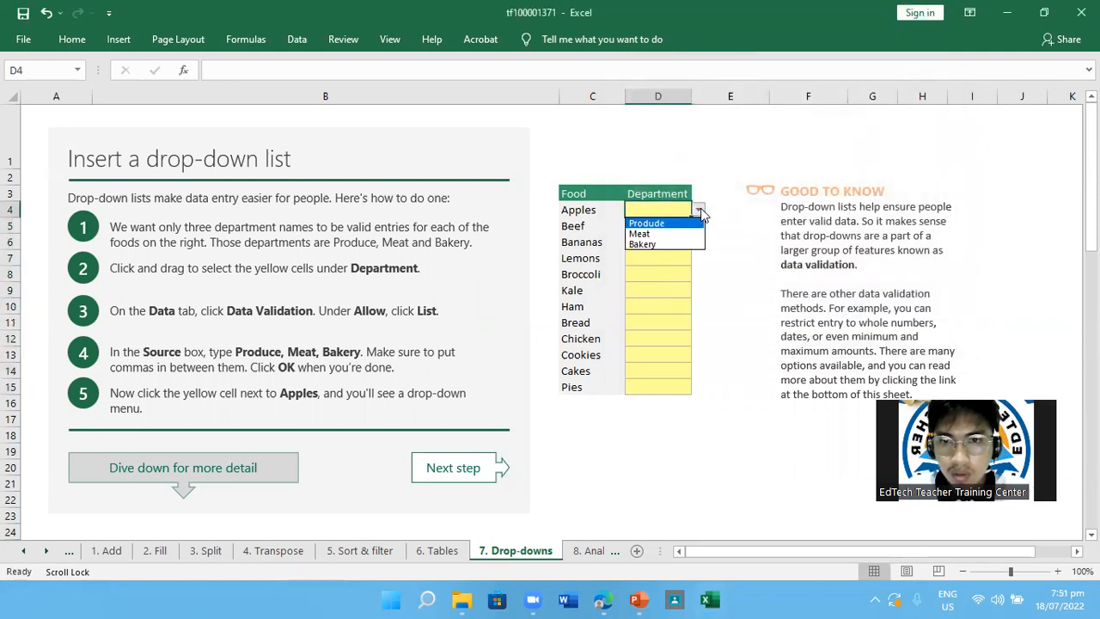
left_click(675, 221)
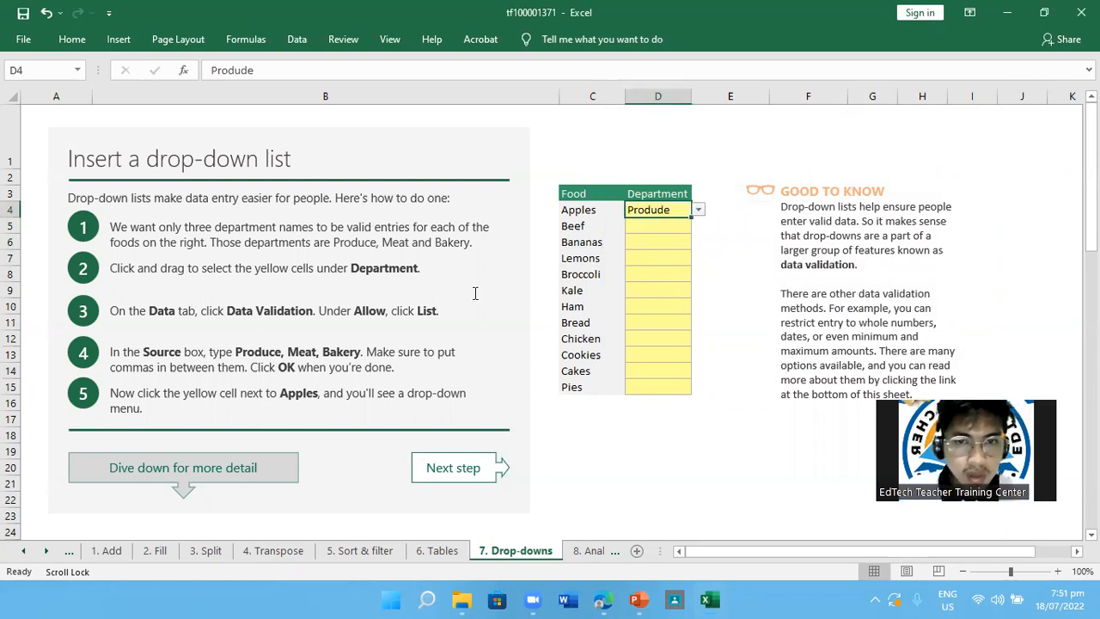
left_click(699, 211)
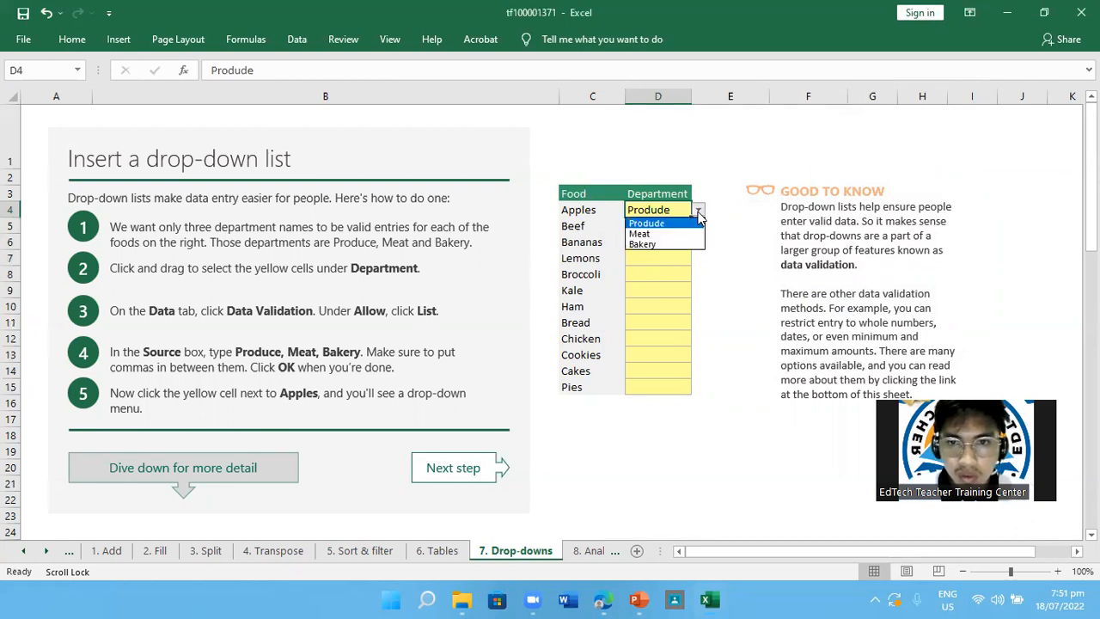
left_click(653, 223)
Use the drop-down lists to set Beef's department to Meat and Bananas' department to Produde
left_click(664, 224)
left_click(699, 226)
left_click(659, 243)
left_click(697, 242)
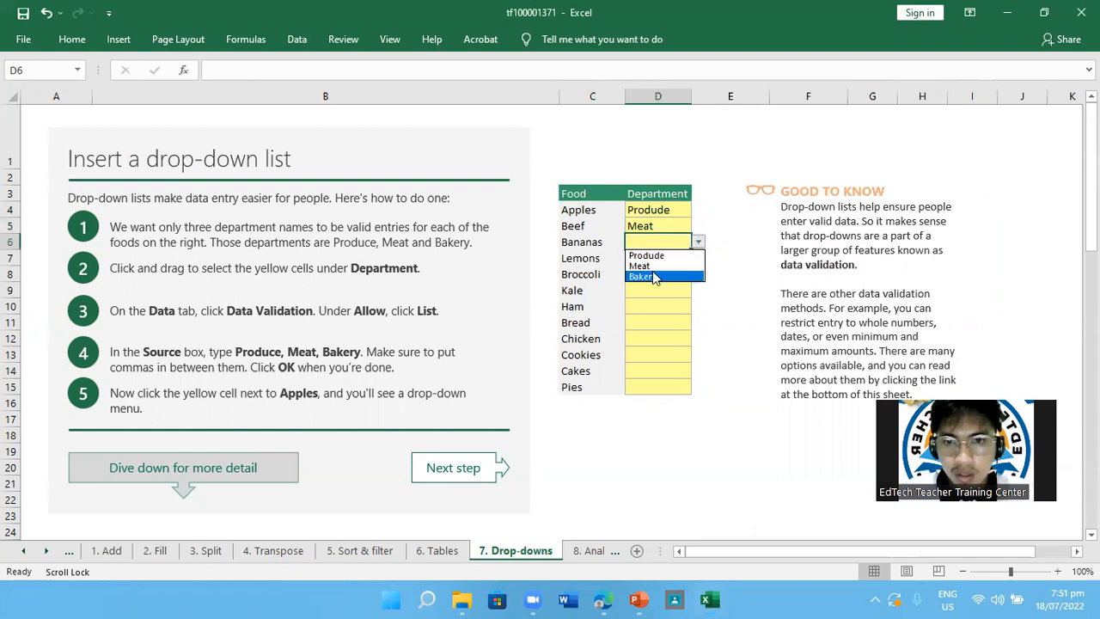
left_click(648, 265)
left_click(698, 241)
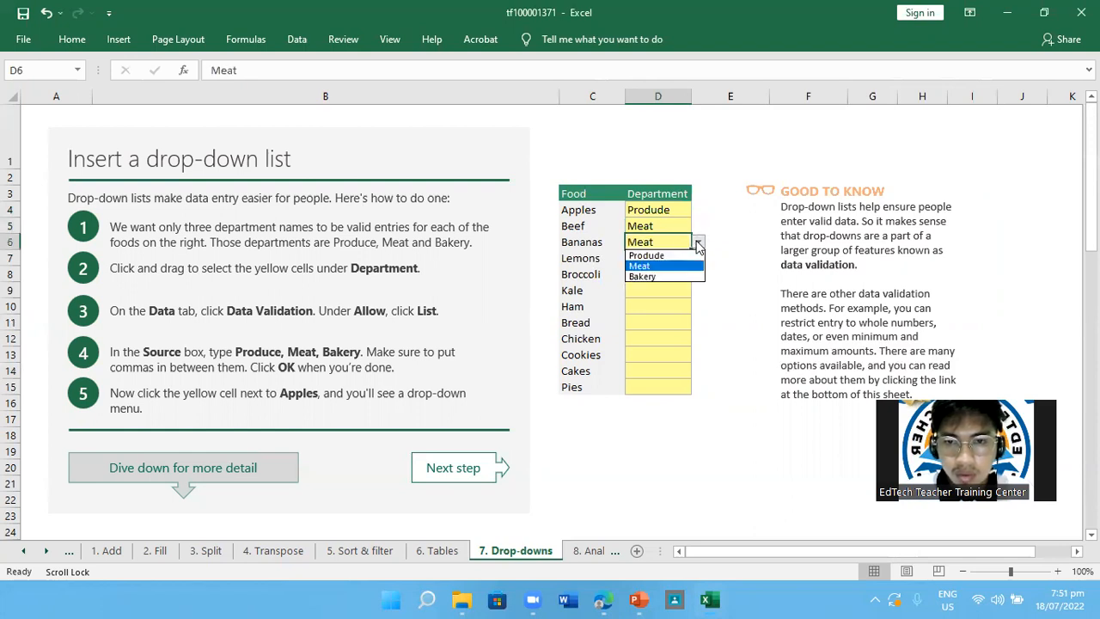
left_click(661, 255)
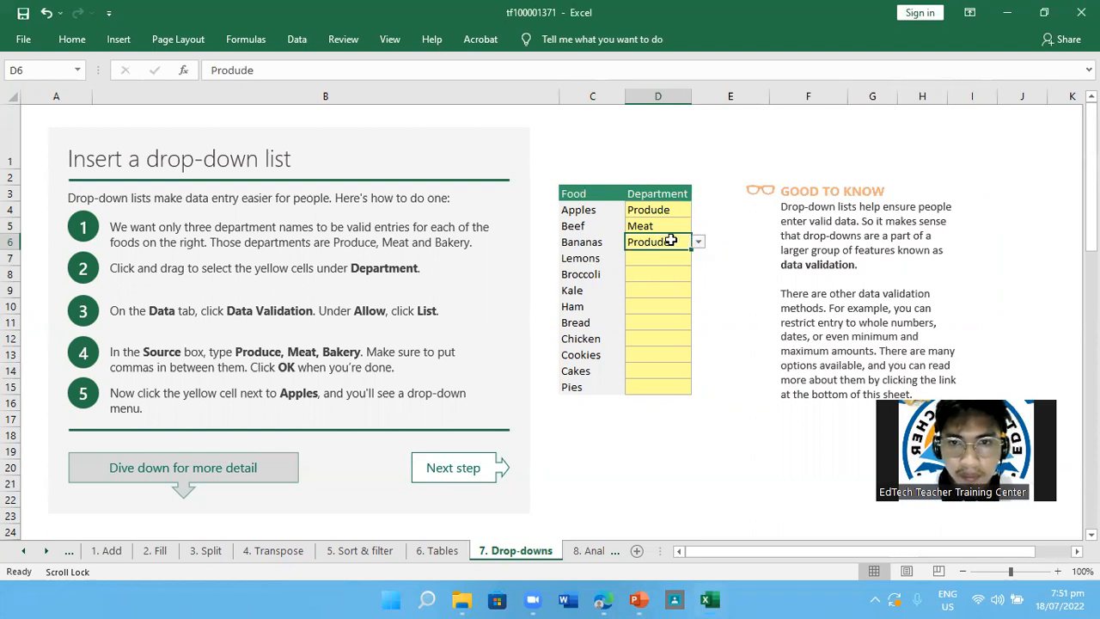
Select Department cells D4:D15 and correct their Data Validation list source to "Produce,Meat,Bakery"
left_click_drag(664, 215, 668, 388)
right_click(658, 227)
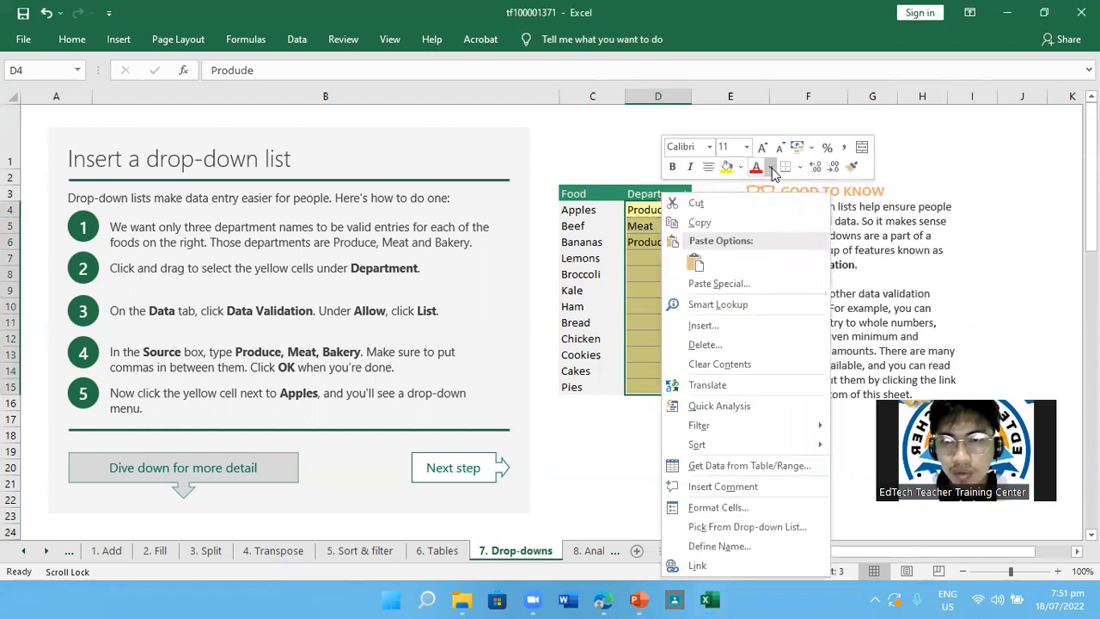
double_click(297, 39)
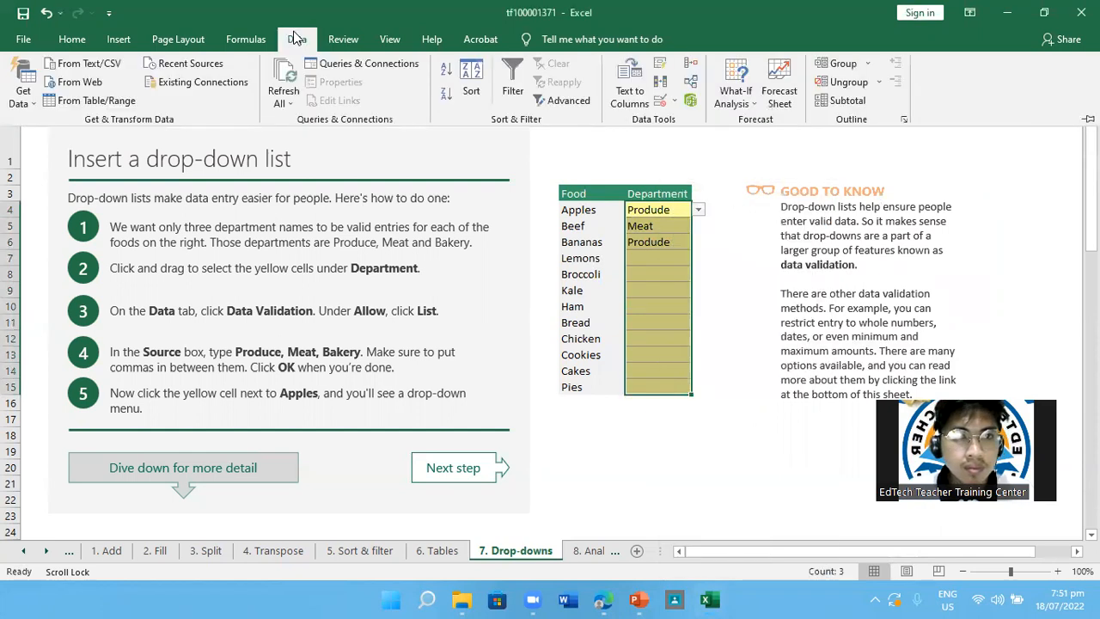
left_click(678, 101)
left_click(685, 226)
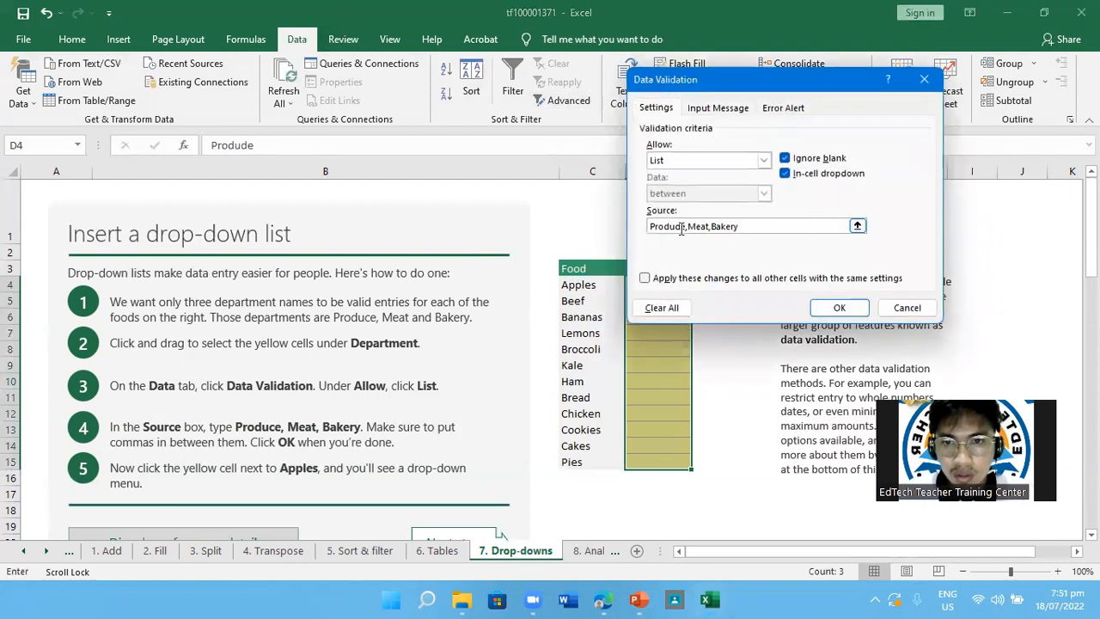
left_click(733, 345)
type("c")
key("BackSpace")
key("BackSpace")
key("BackSpace")
key("BackSpace")
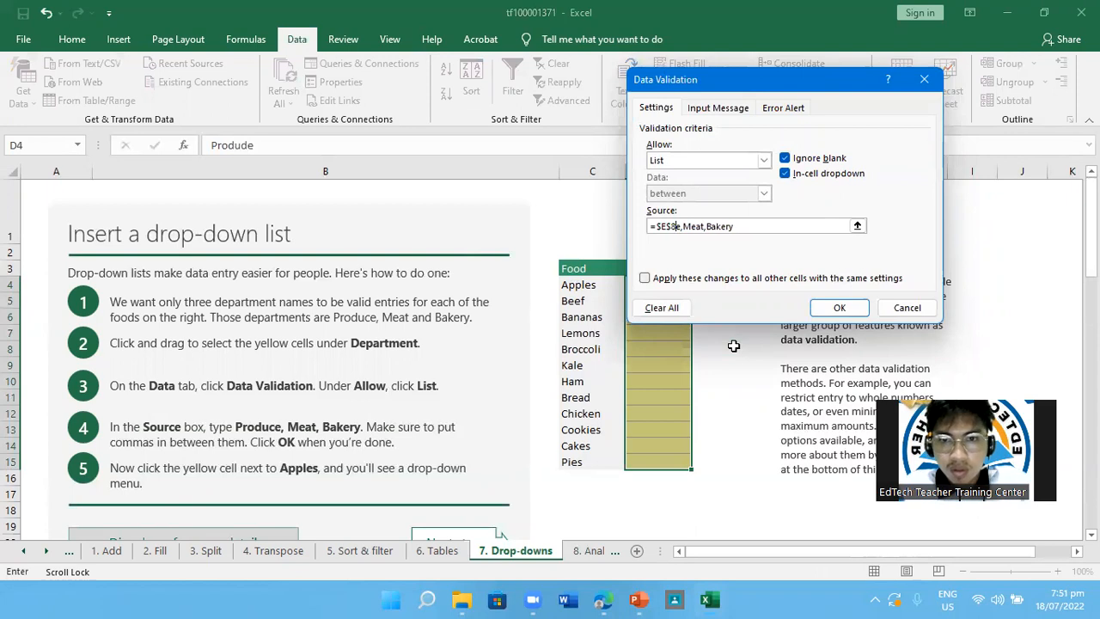
key("BackSpace")
key("BackSpace")
type("P")
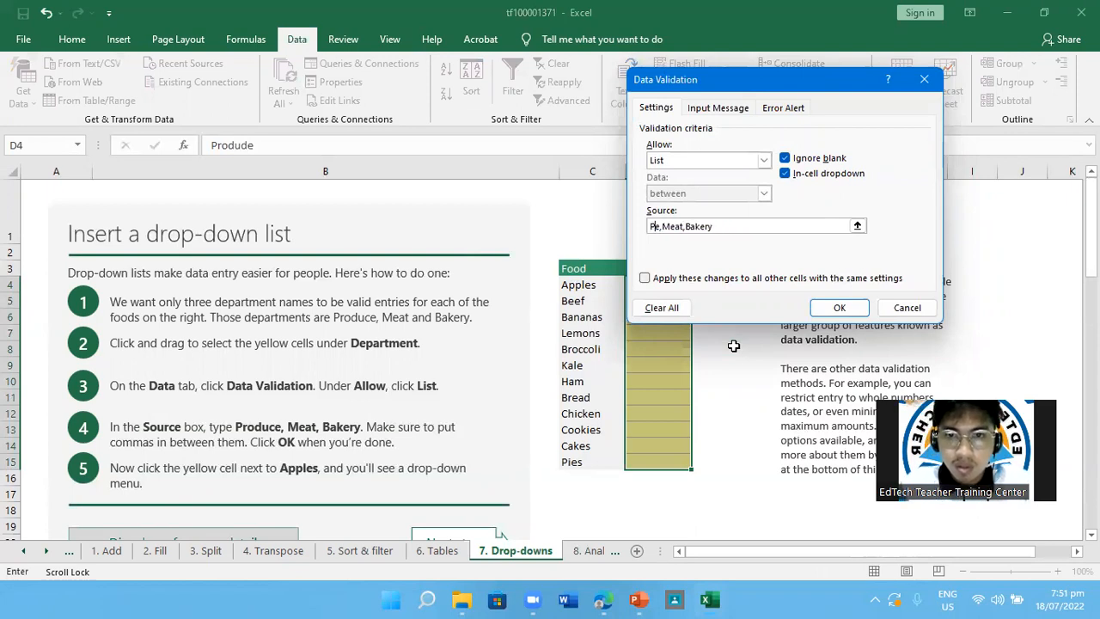
type("rodu")
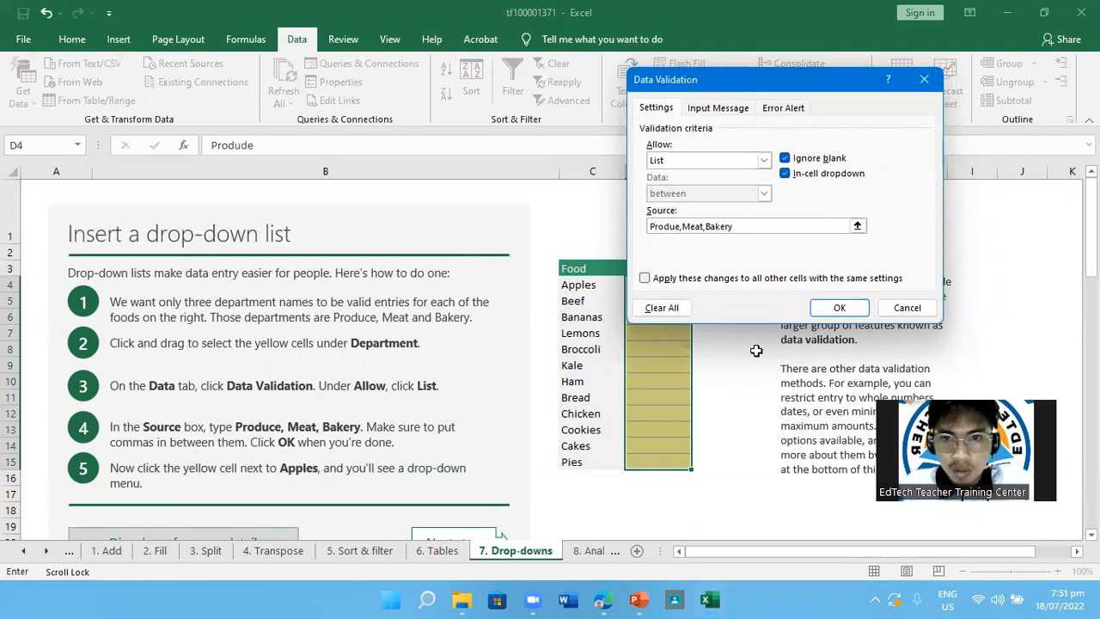
type("c")
left_click(838, 308)
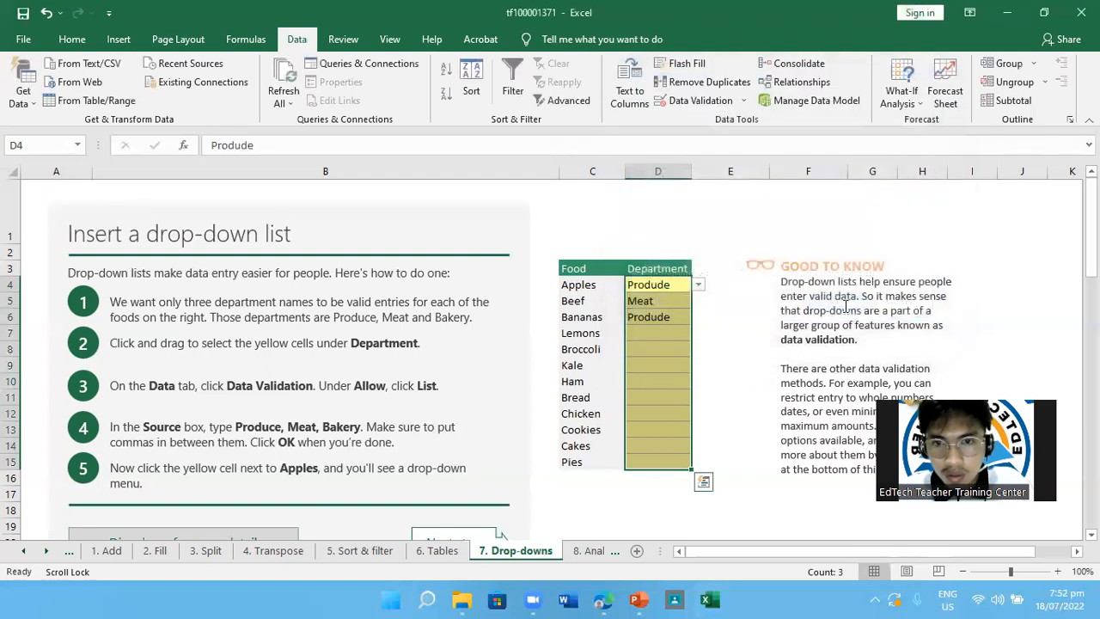
Choose the corrected "Produce" entry from the drop-down lists for both Apples and Bananas
left_click(667, 352)
left_click(657, 287)
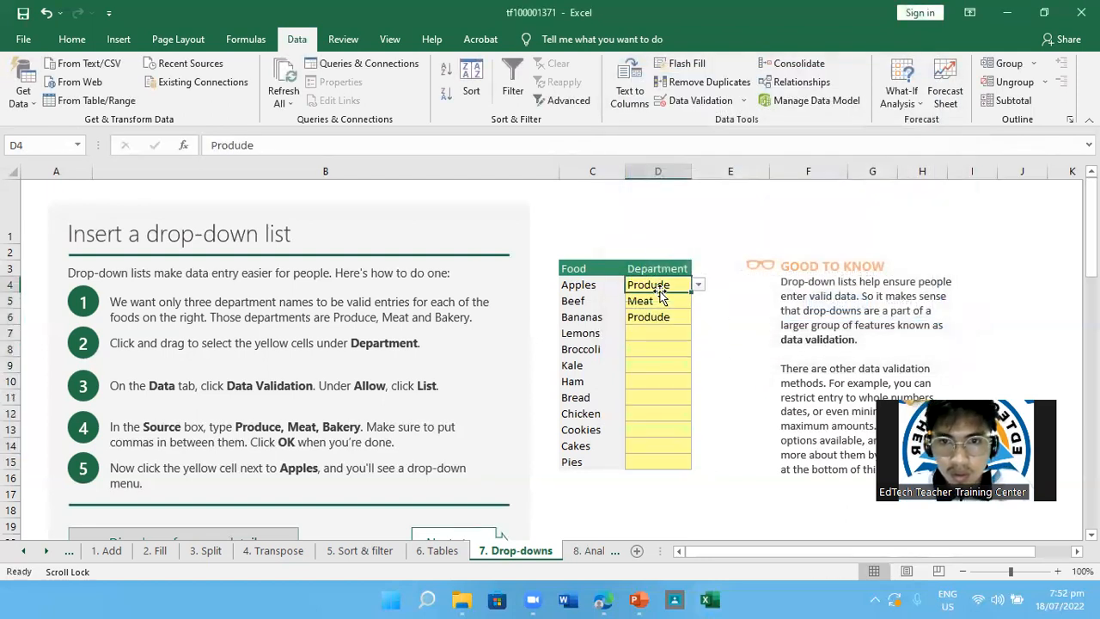
left_click(698, 286)
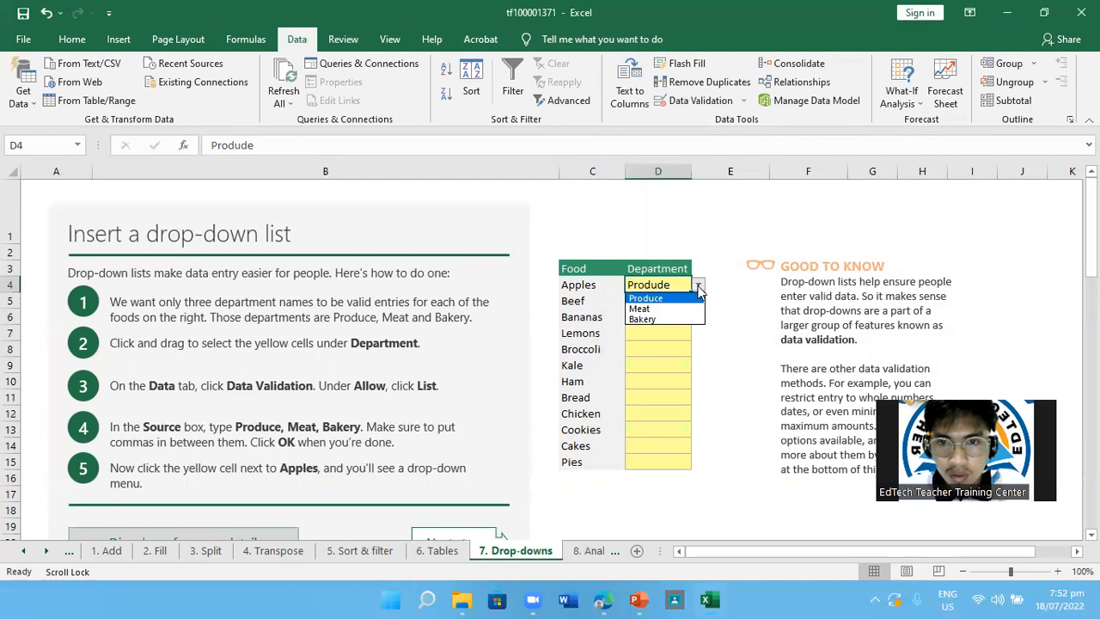
left_click(685, 298)
left_click(668, 318)
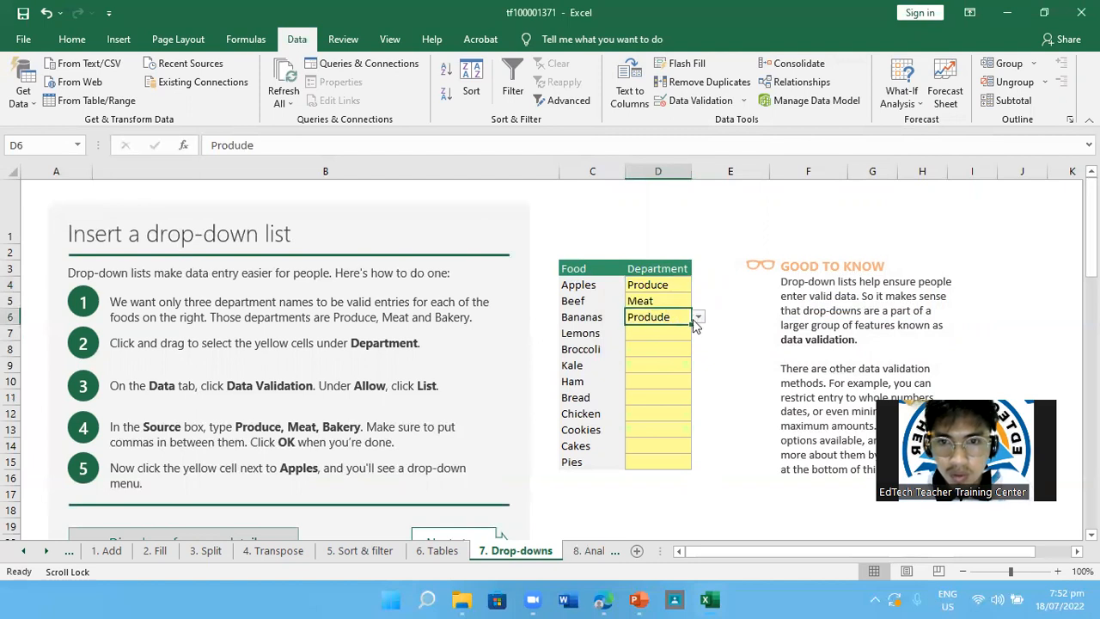
left_click(698, 319)
left_click(667, 331)
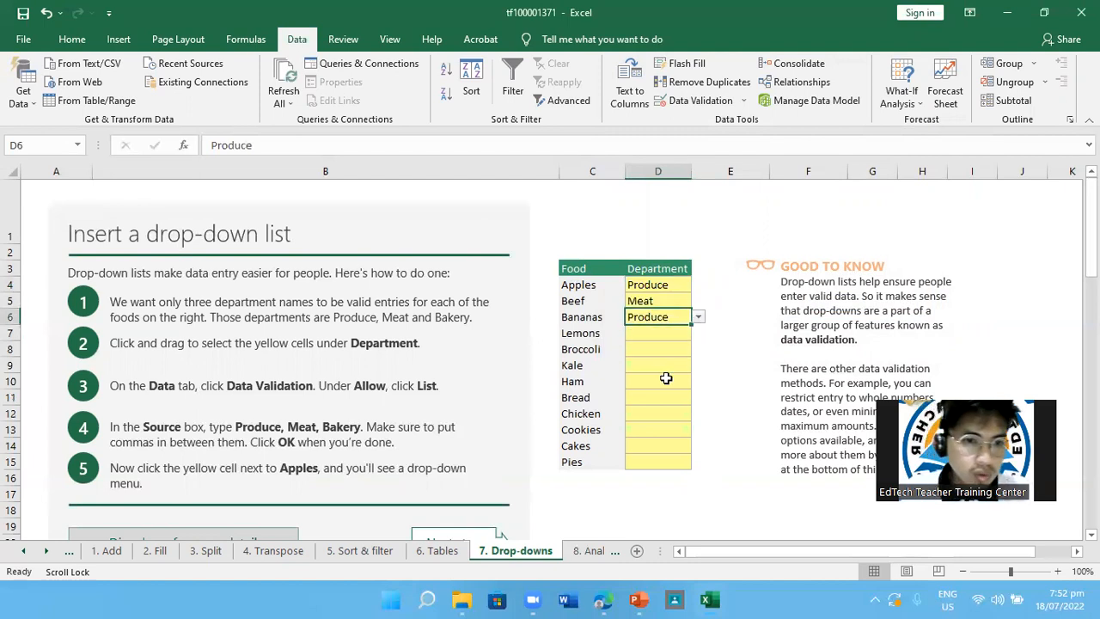
Examine the "Best practice for drop-downs: Use a table" section and its example lists, with the ribbon collapsed
scroll(666, 378, "down", 1)
scroll(666, 378, "down", 1)
scroll(666, 378, "up", 1)
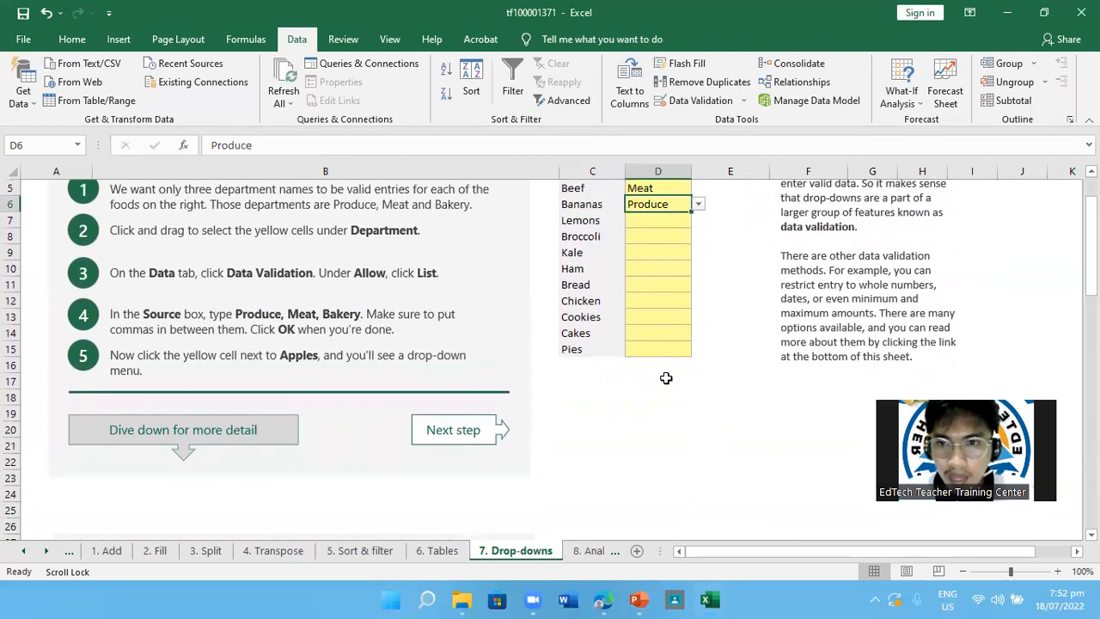
scroll(666, 378, "down", 3)
scroll(665, 378, "up", 2)
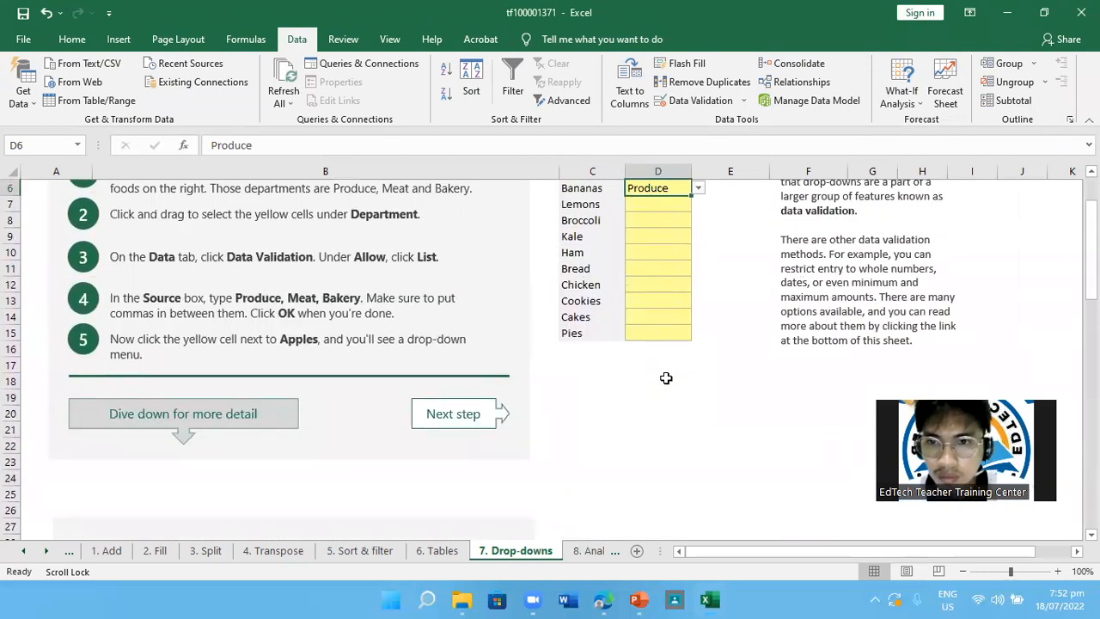
scroll(666, 378, "down", 7)
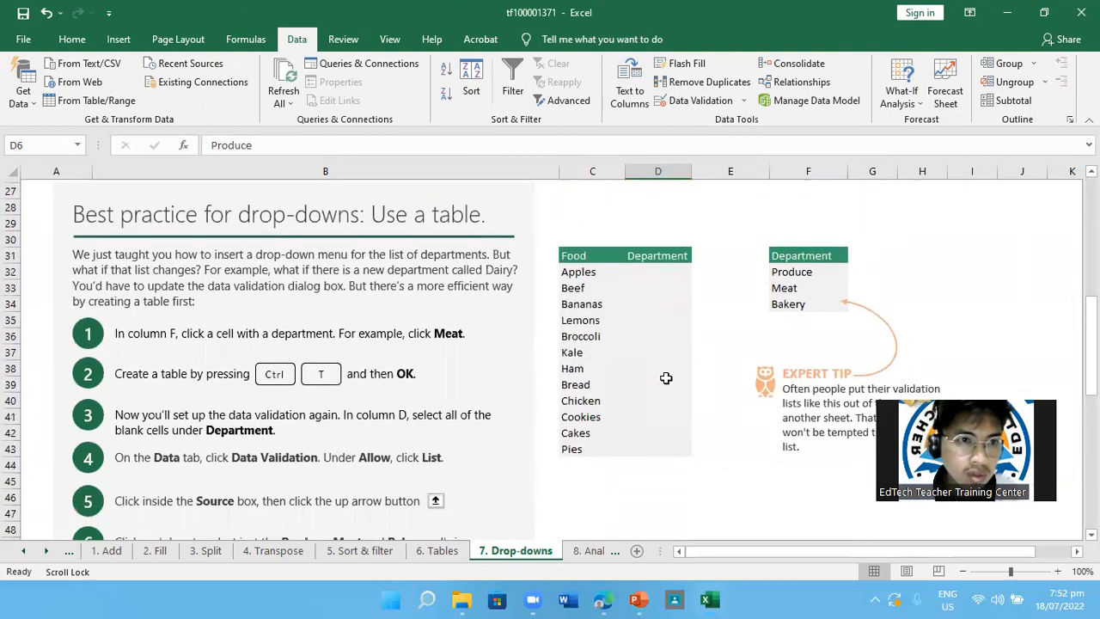
scroll(665, 378, "up", 6)
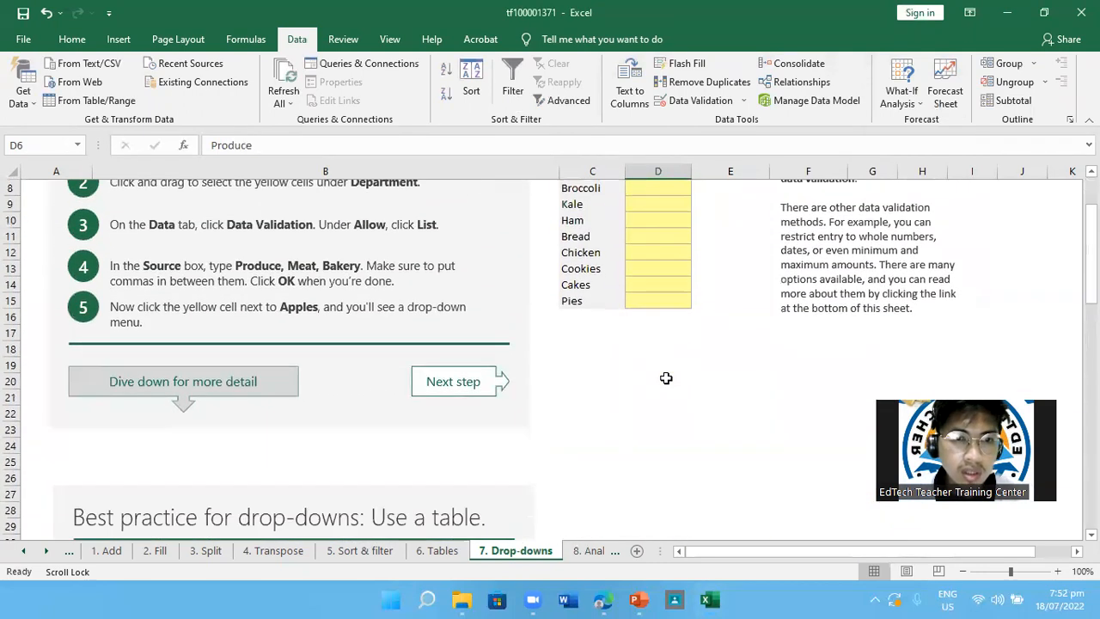
scroll(666, 378, "down", 6)
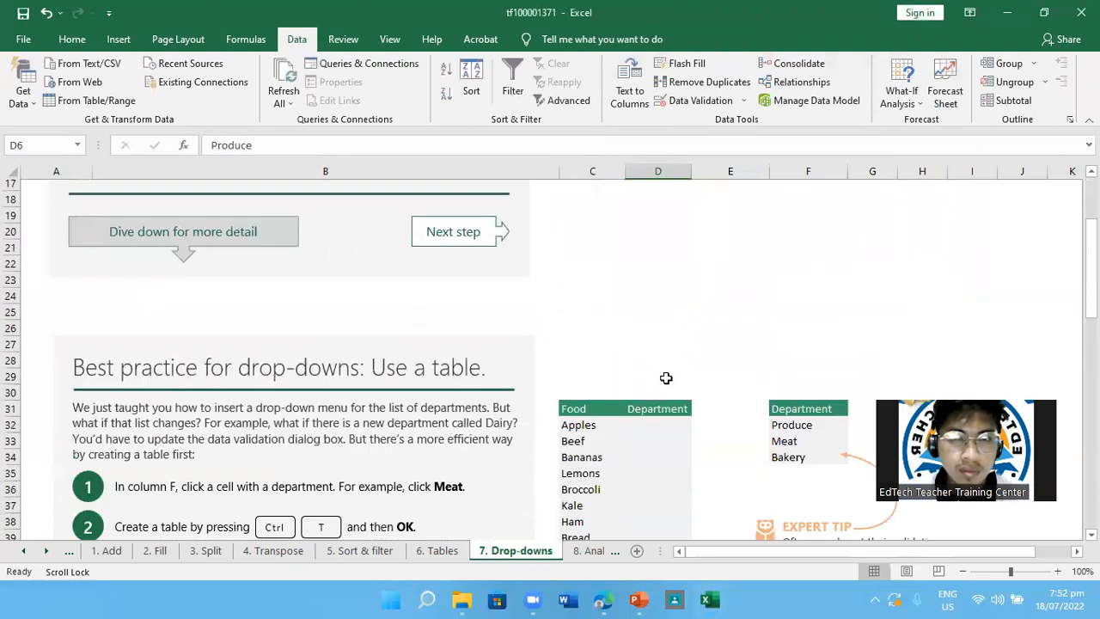
key("ctrl+F1")
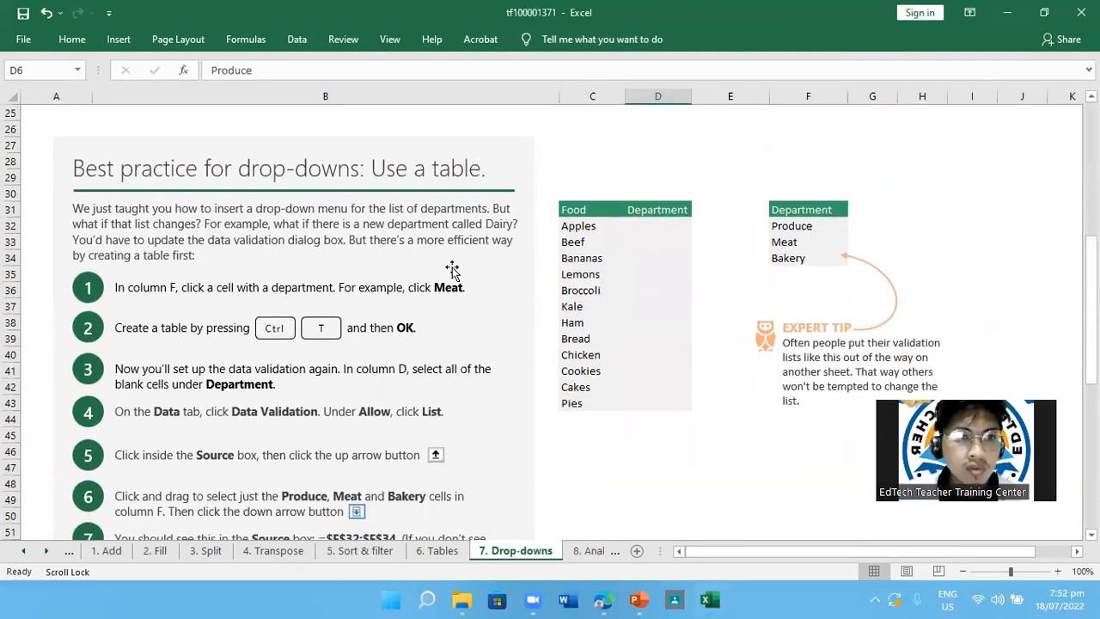
scroll(452, 269, "down", 1)
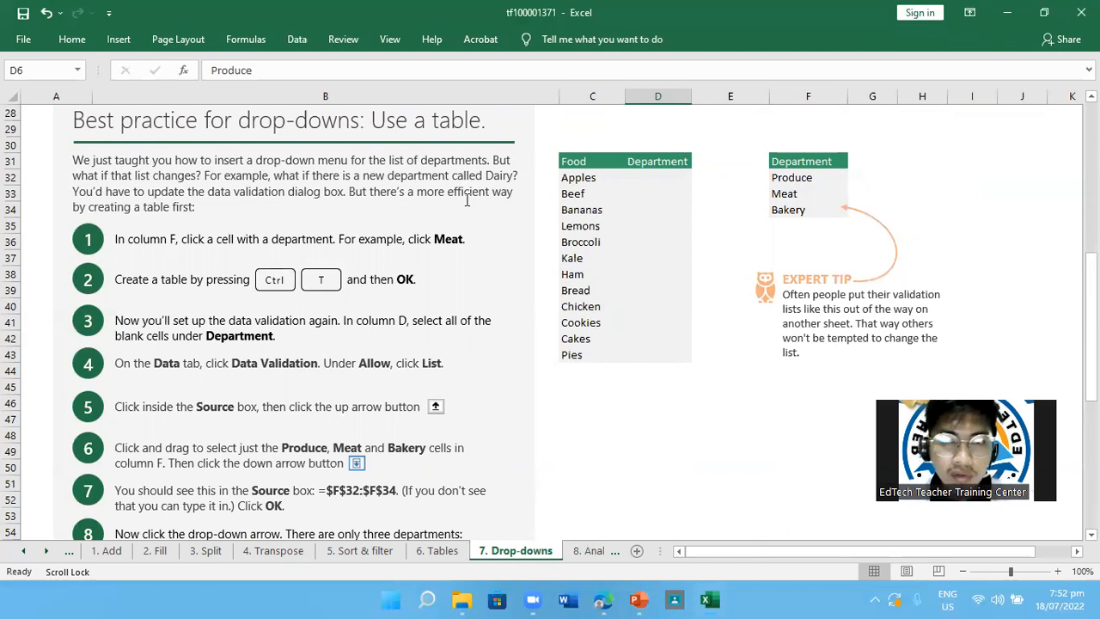
Convert the Department list in F31:F34 into a table with headers, starting from the Meat cell
left_click(816, 93)
left_click(810, 162)
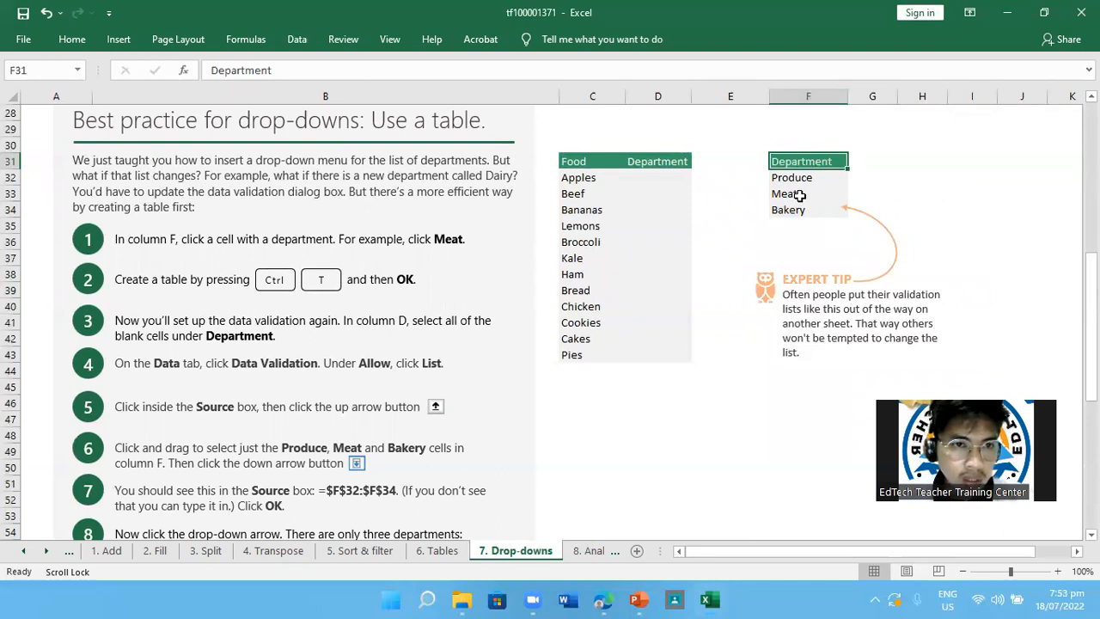
left_click(799, 195)
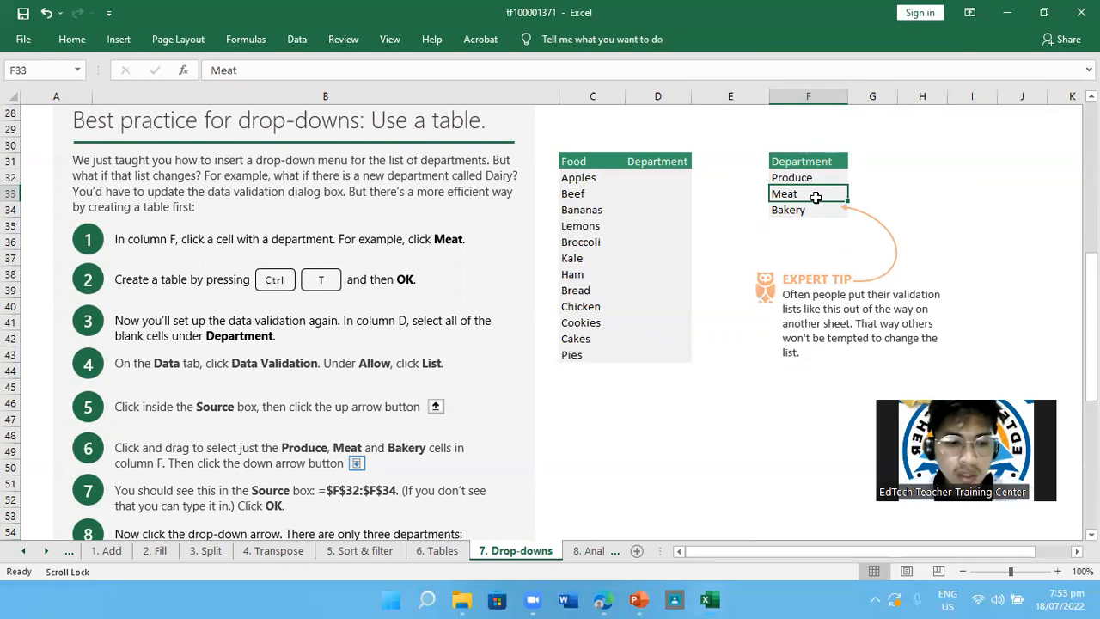
key("ctrl+t")
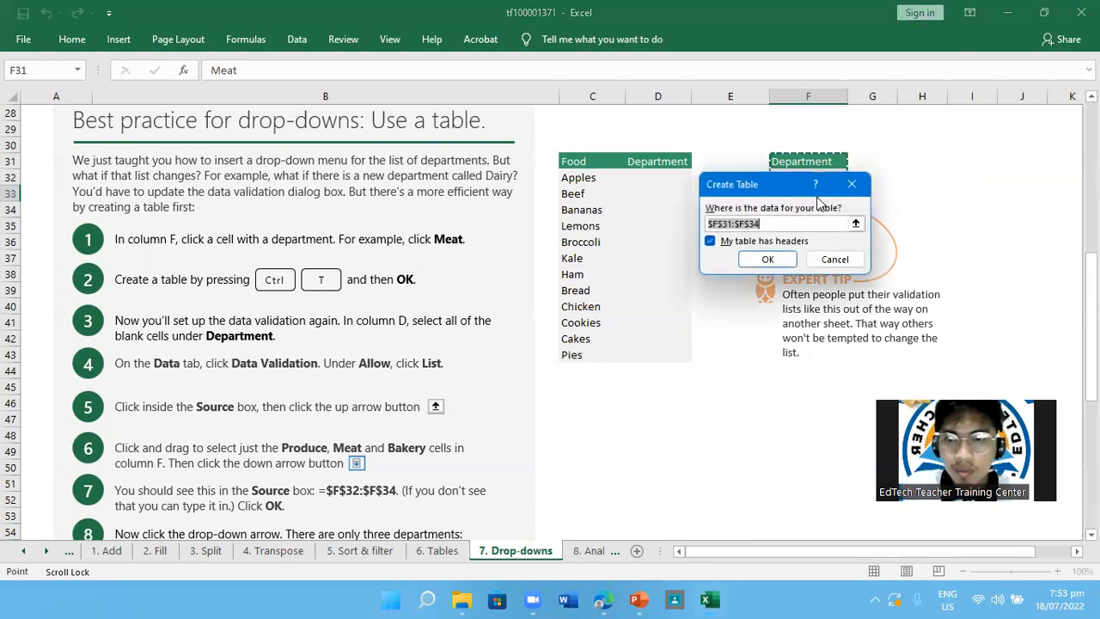
left_click(755, 258)
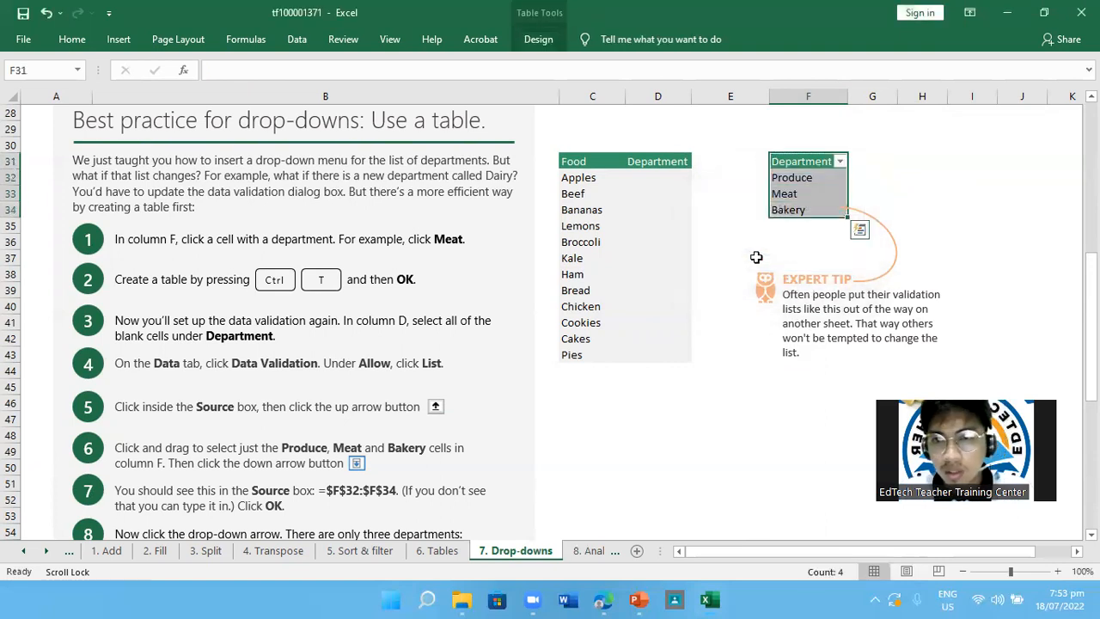
left_click(1003, 208)
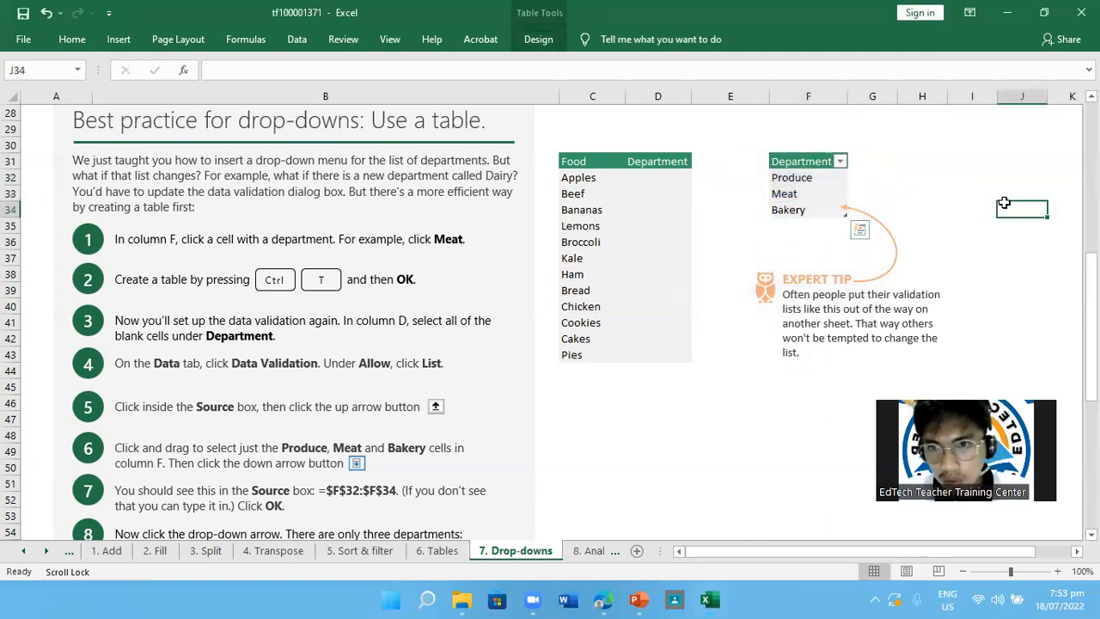
Recreate the table from the Department list in F31:F34, starting from the Meat cell and keeping its header
left_click(828, 192)
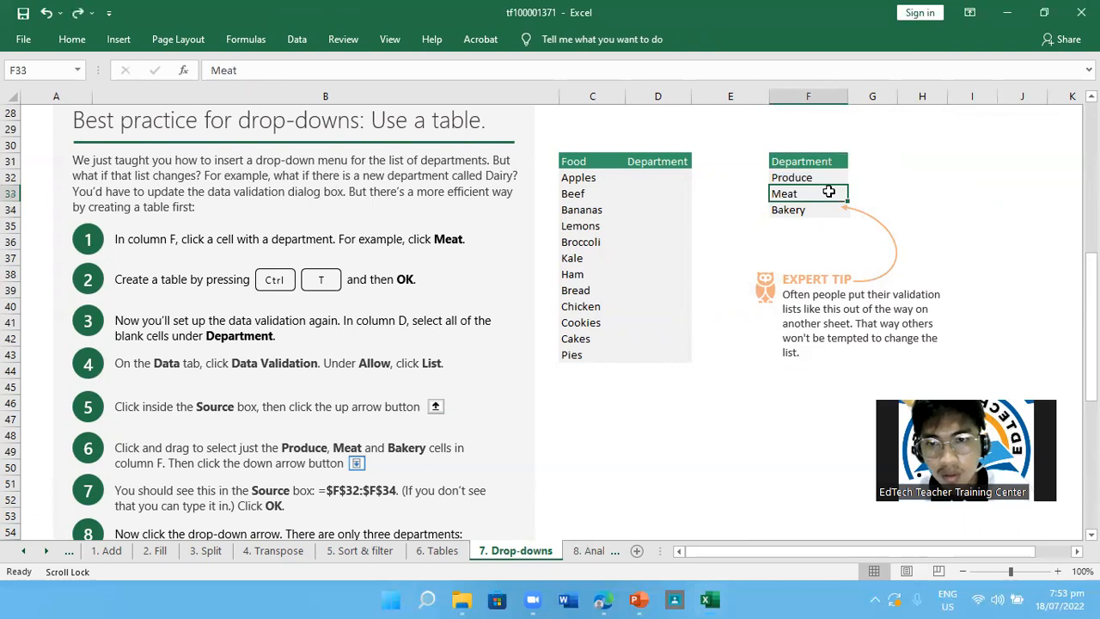
key("ctrl+t")
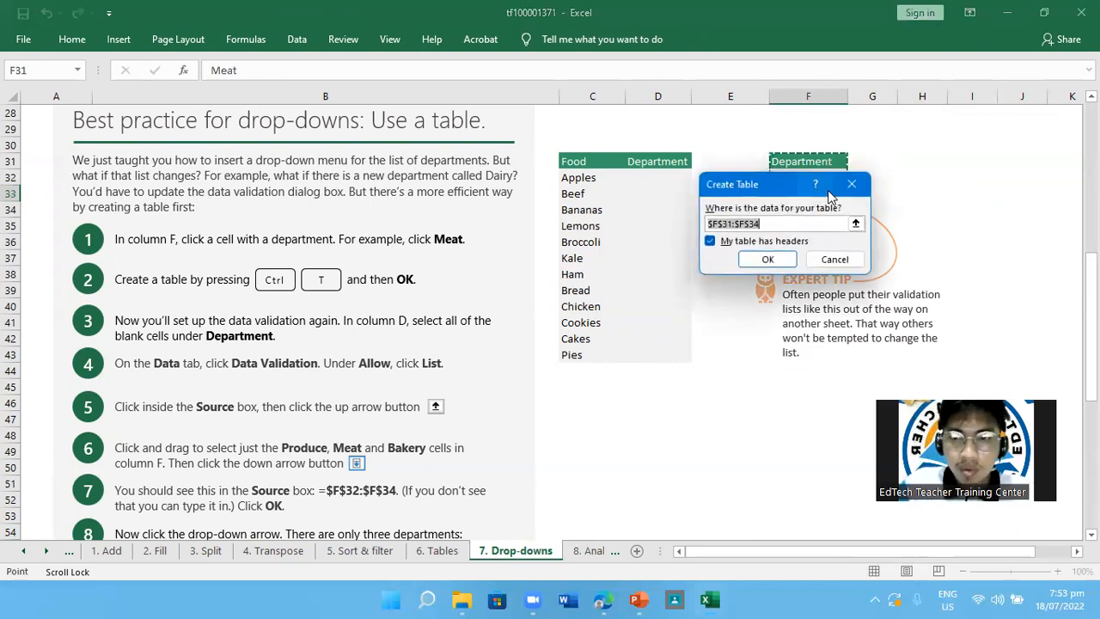
key("Return")
left_click(935, 244)
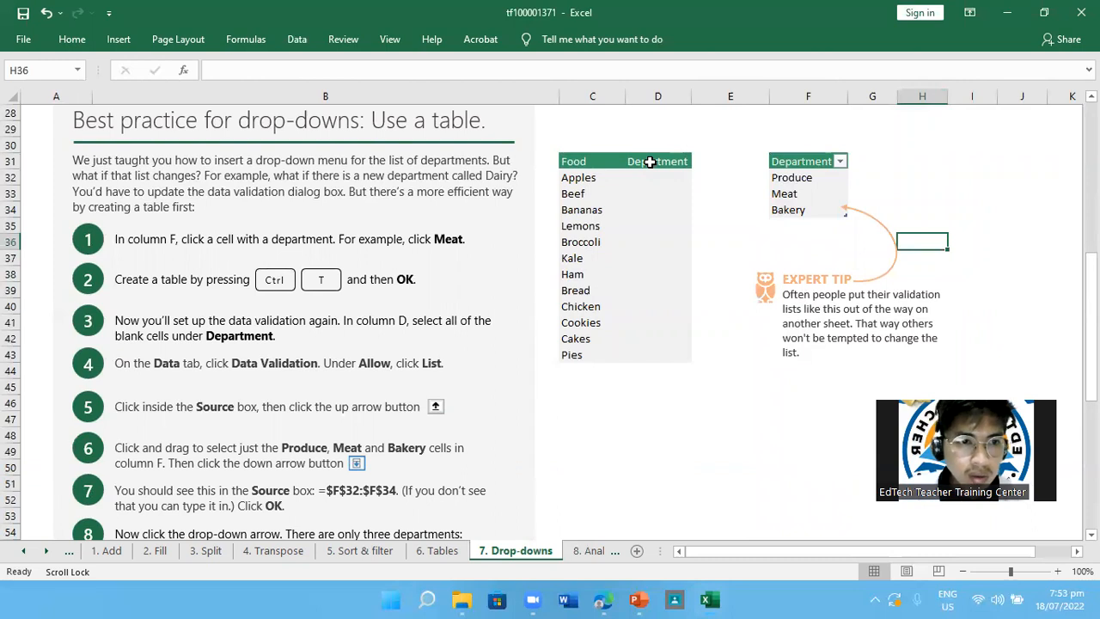
Set Data Validation for the blank Department cells D32:D43 to allow a List and start choosing its source range
left_click_drag(658, 175, 659, 354)
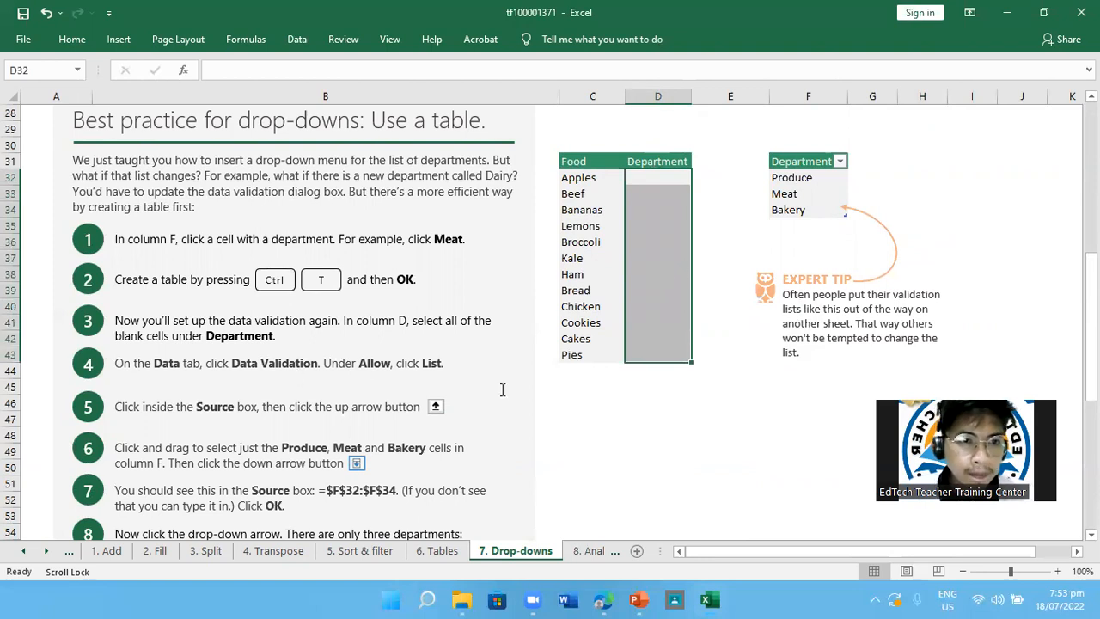
scroll(503, 389, "down", 1)
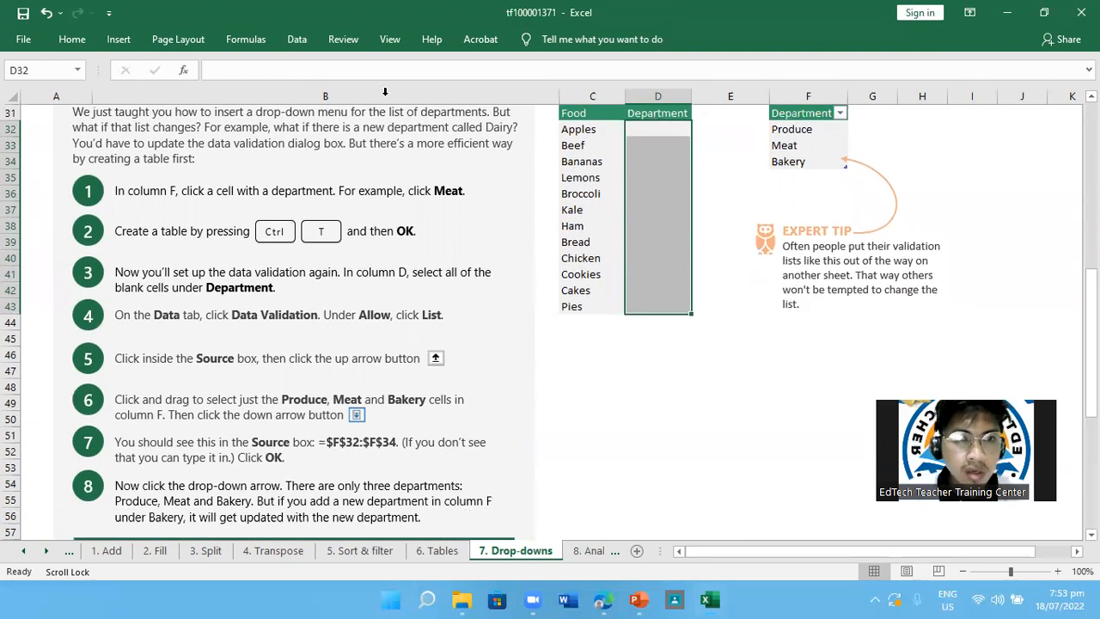
left_click(296, 37)
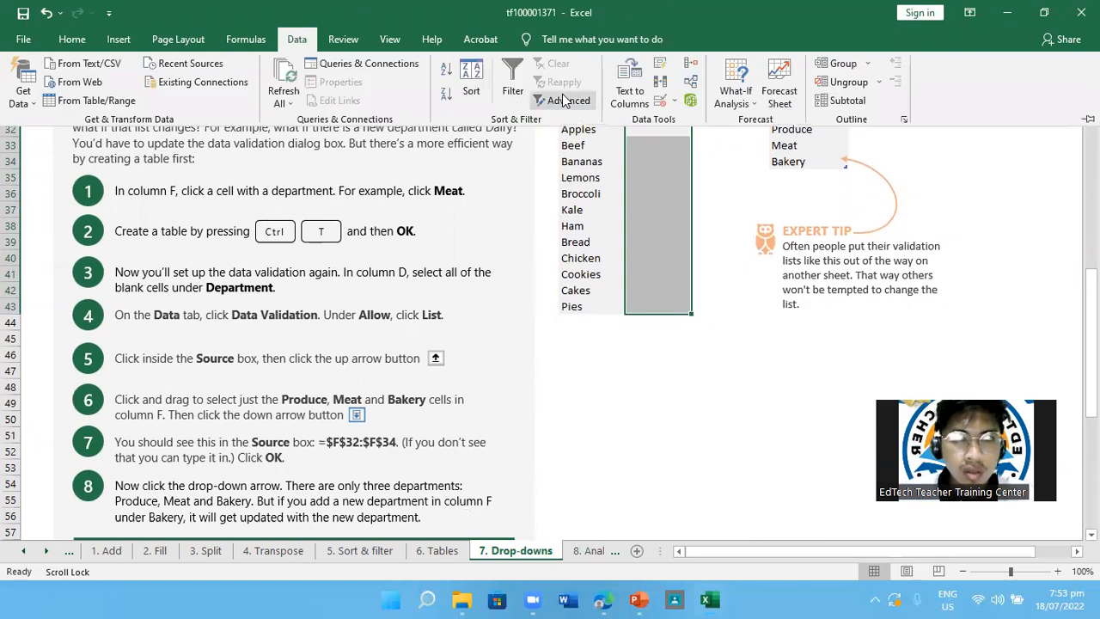
left_click(660, 102)
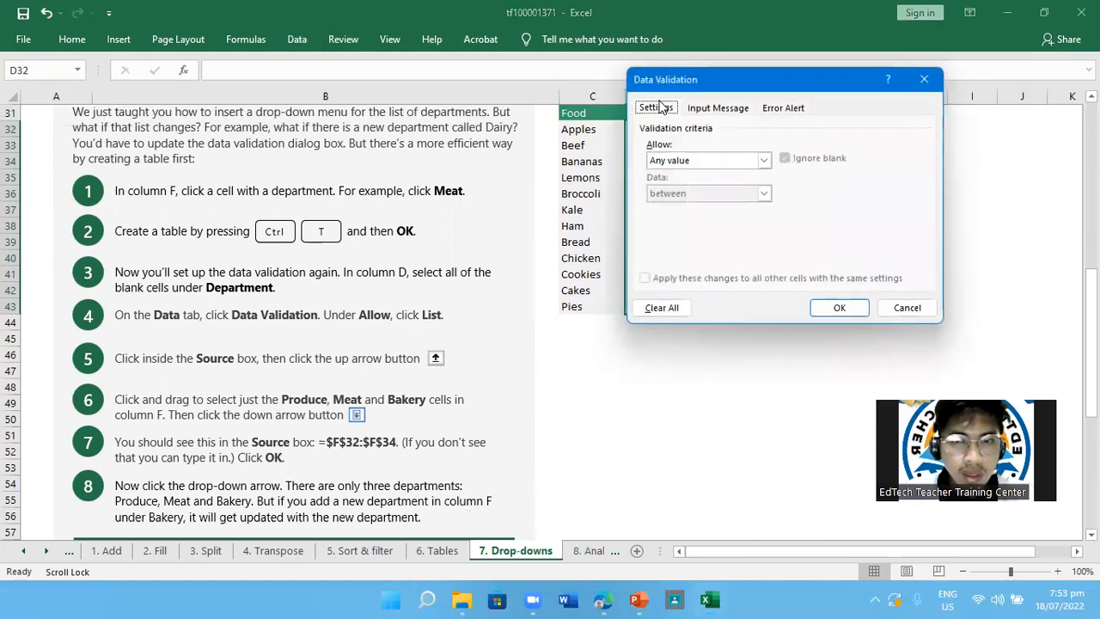
left_click(762, 160)
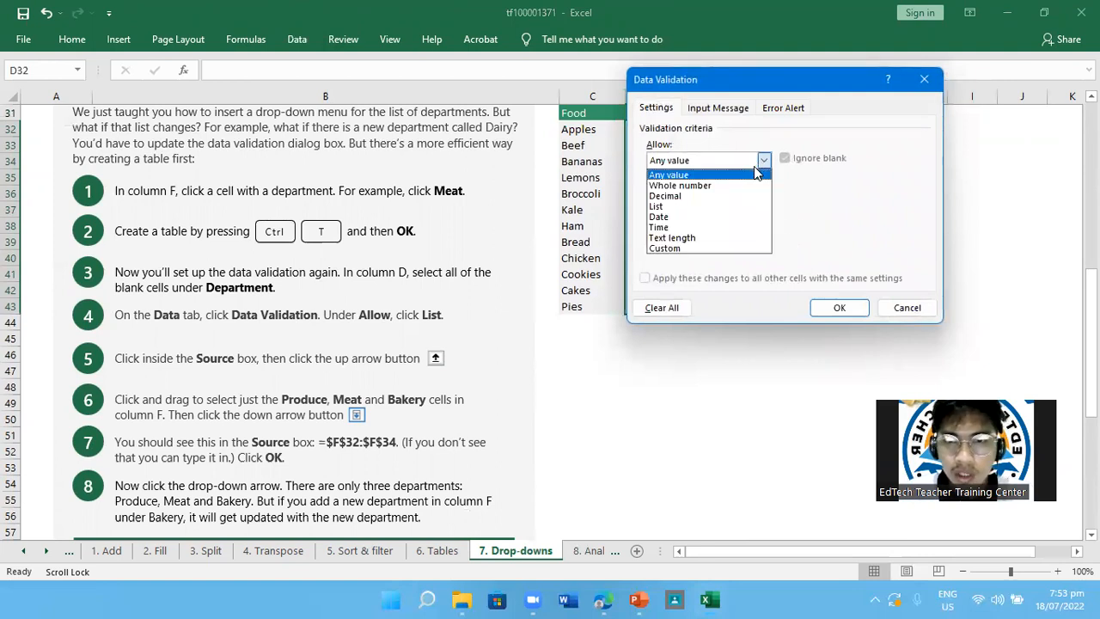
left_click(671, 208)
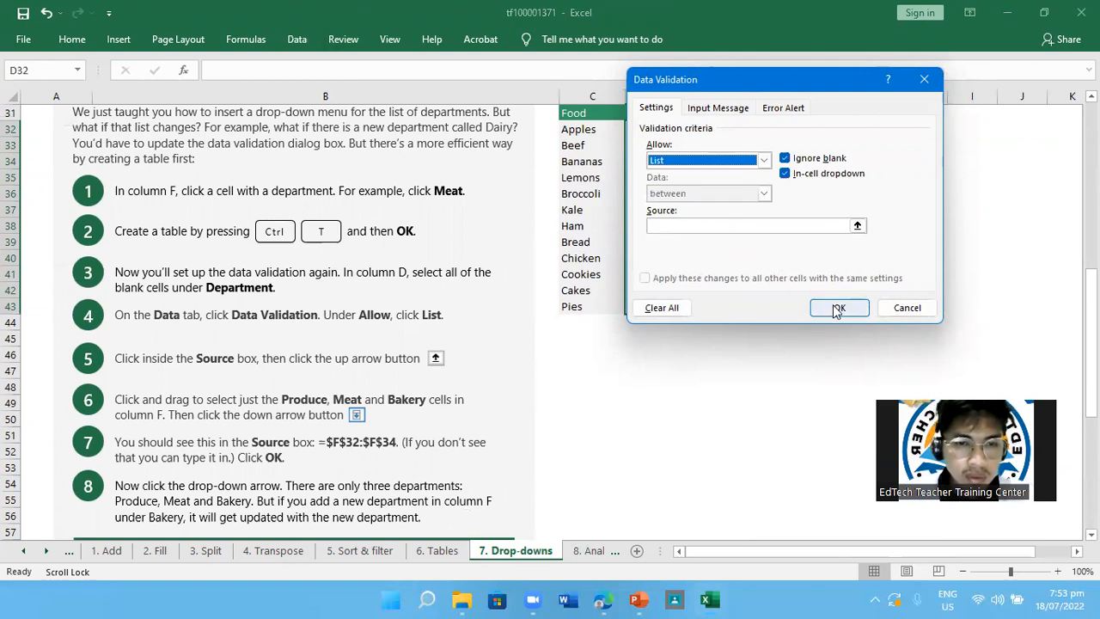
left_click(808, 222)
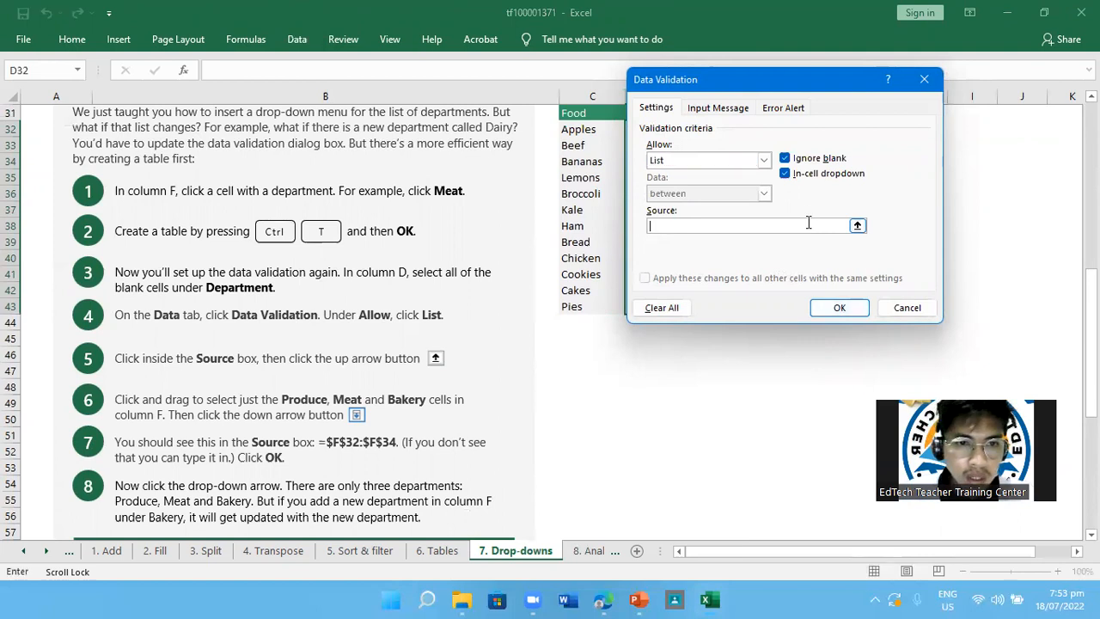
left_click(856, 226)
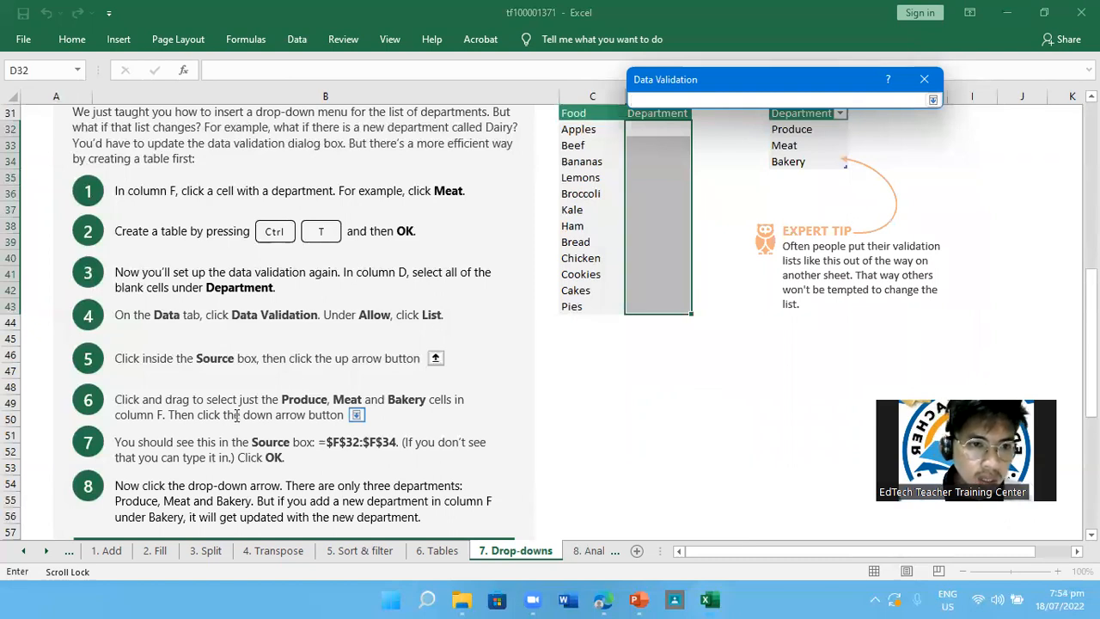
Try to use cell =$D$32 as the validation list source
scroll(236, 415, "down", 1)
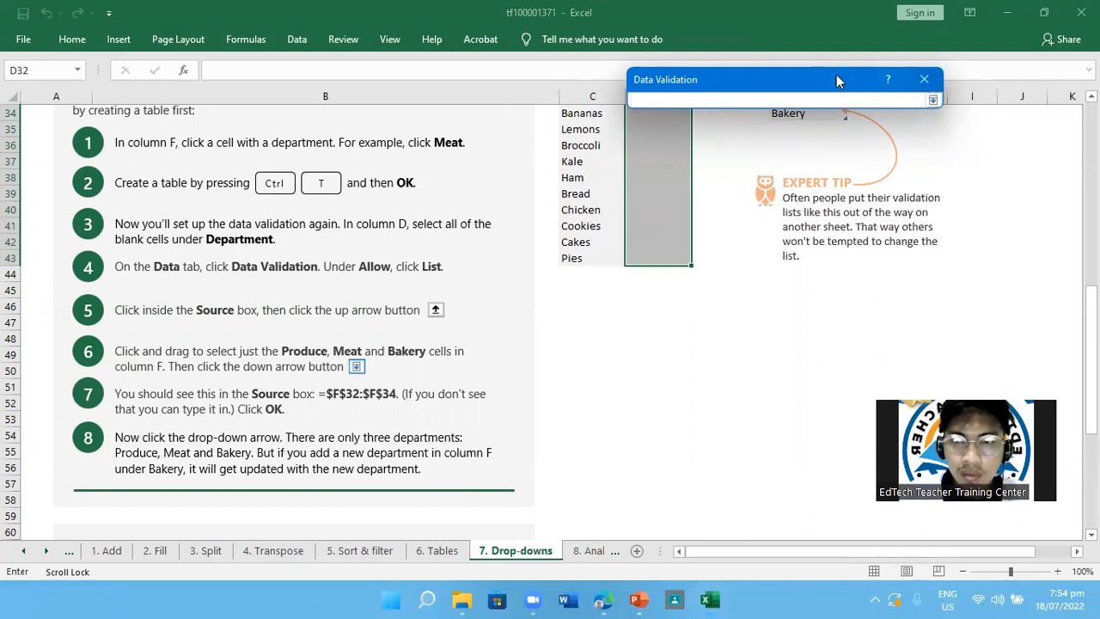
left_click_drag(836, 80, 941, 120)
scroll(768, 280, "up", 4)
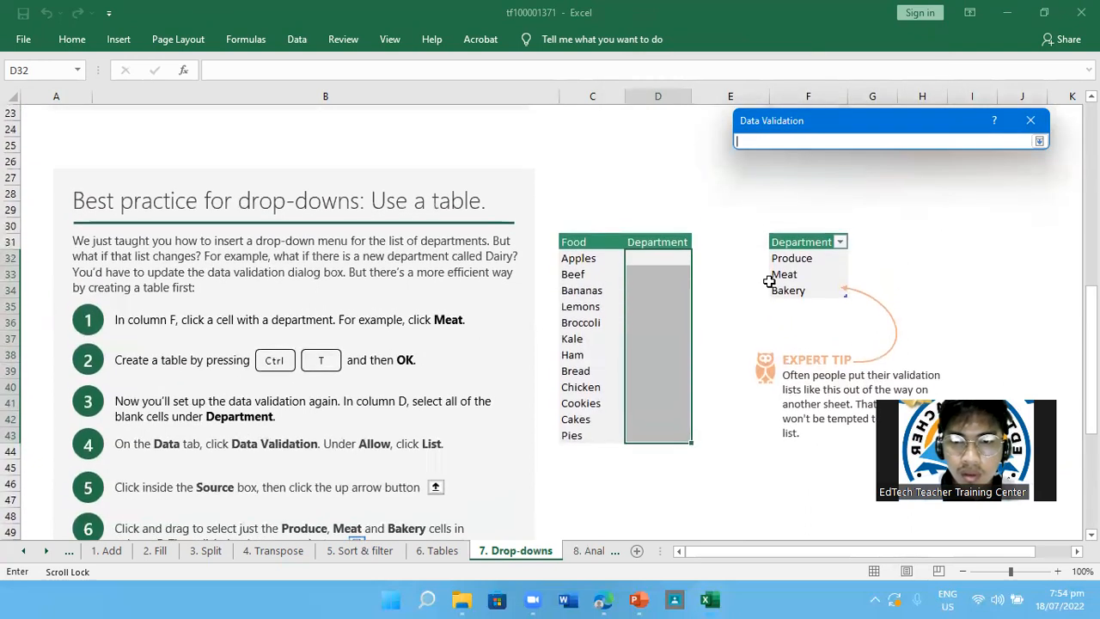
left_click(660, 249)
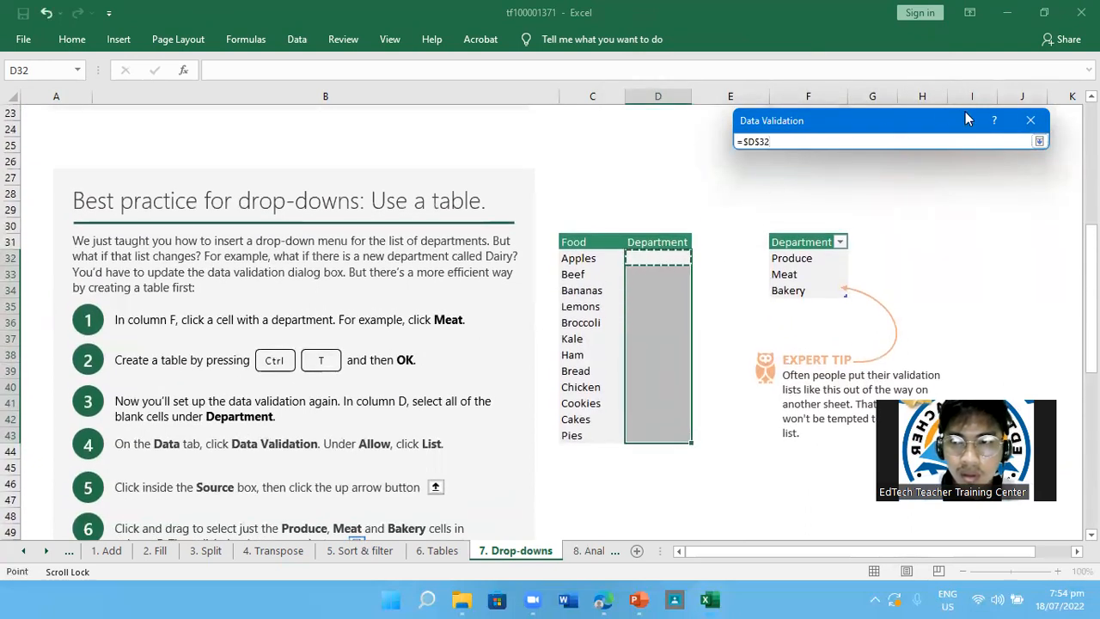
left_click(1040, 140)
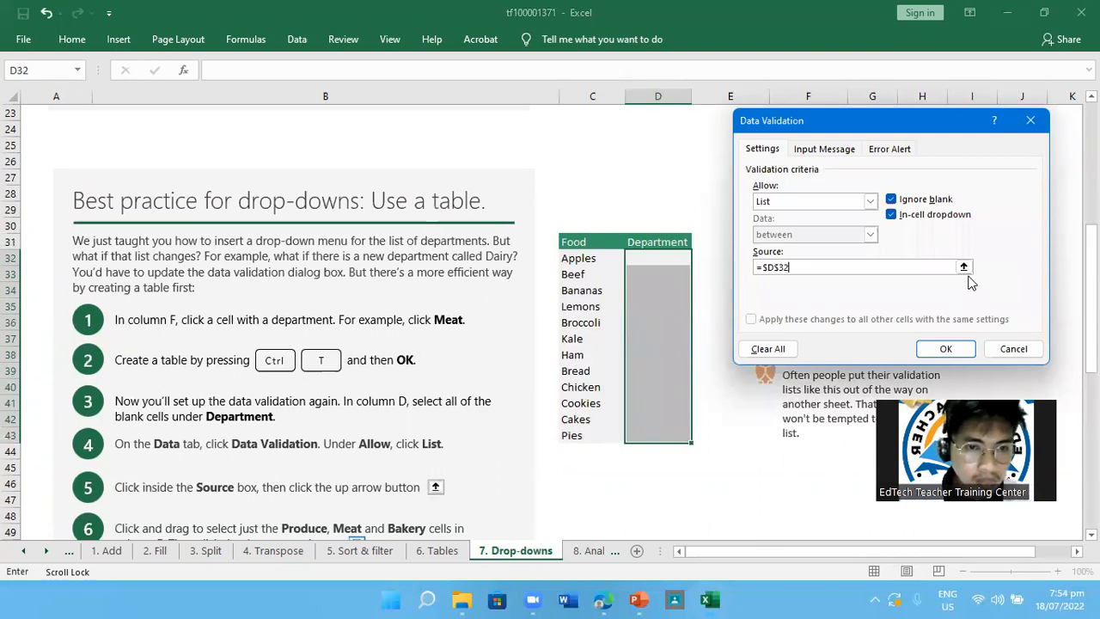
Clear the =$D$32 reference from the validation list source
scroll(605, 400, "down", 2)
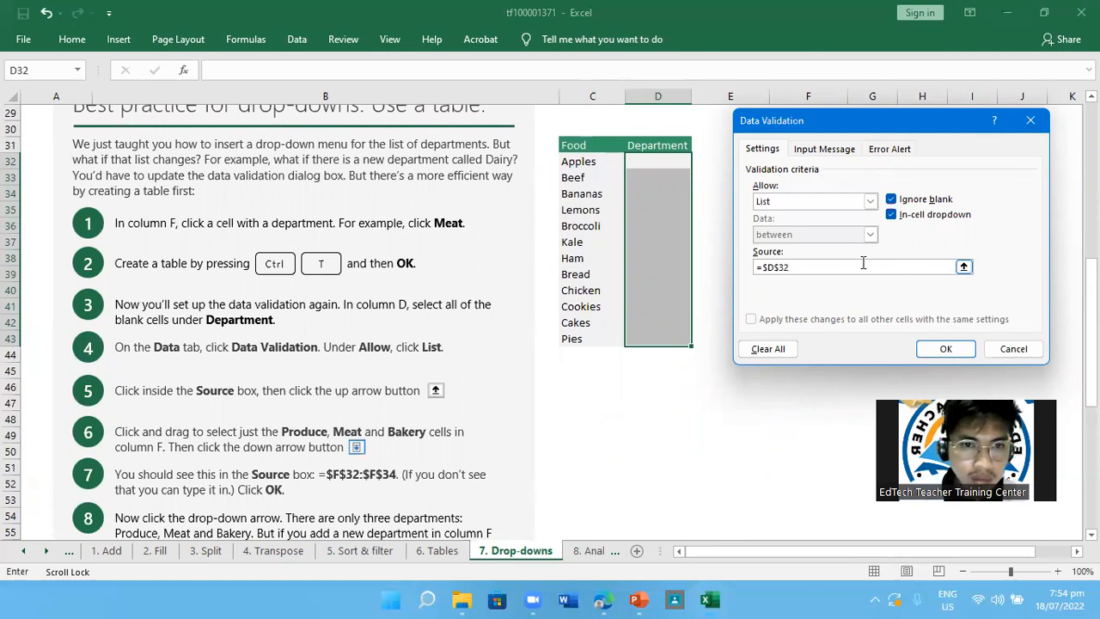
key("BackSpace")
key("BackSpace")
key("BackSpace")
key("BackSpace")
key("BackSpace")
key("BackSpace")
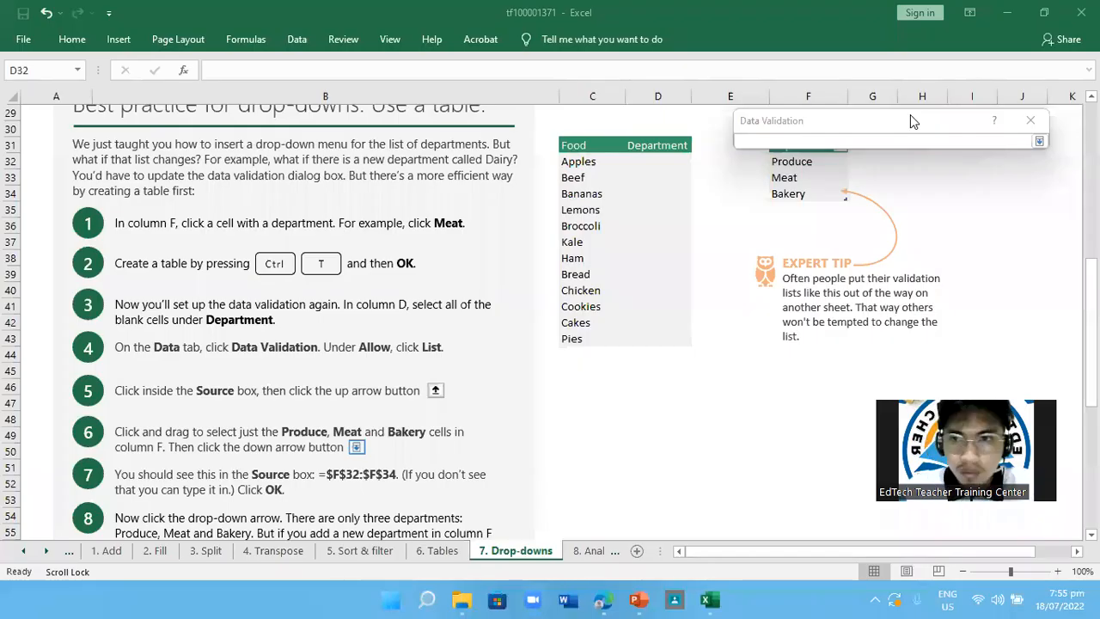
left_click(849, 141)
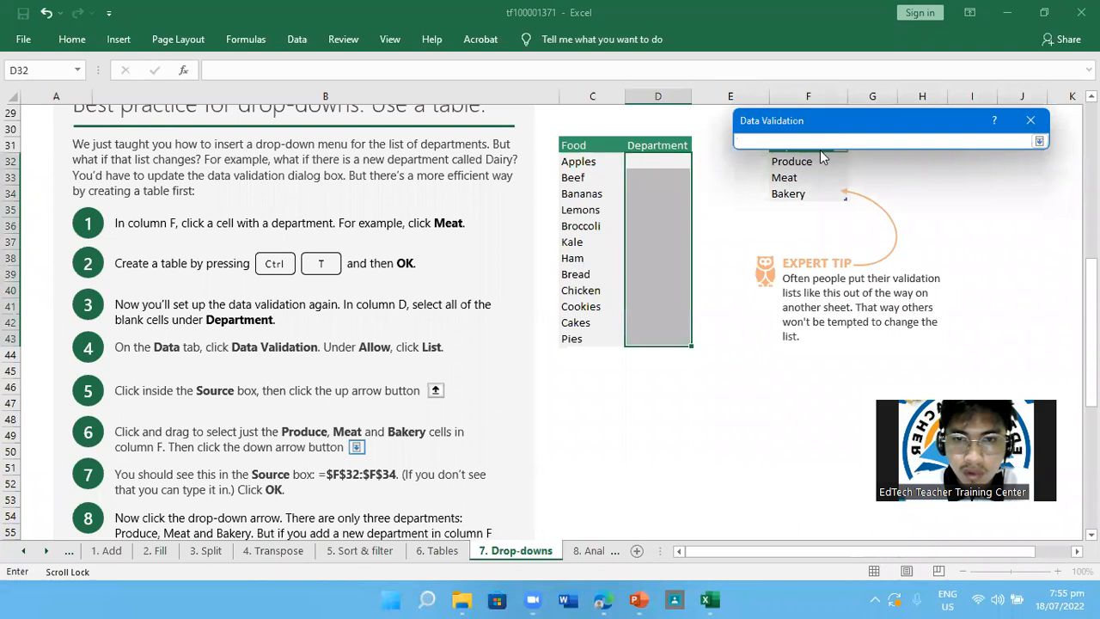
left_click(1037, 142)
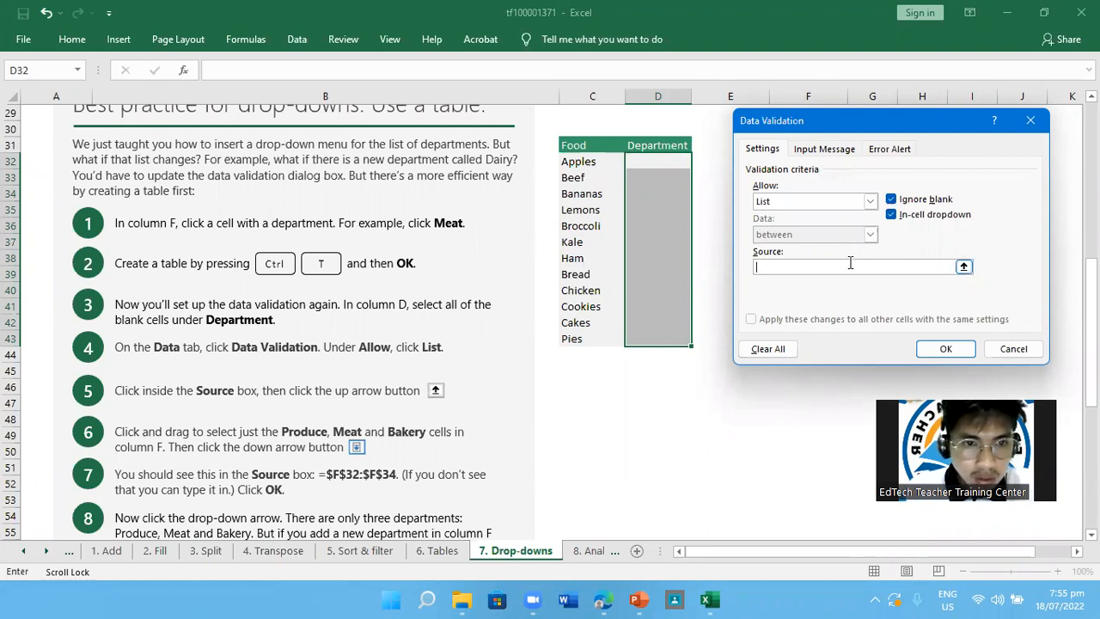
Try "Produce, Meat, Bakery" as the validation list source and erase it again
left_click(963, 267)
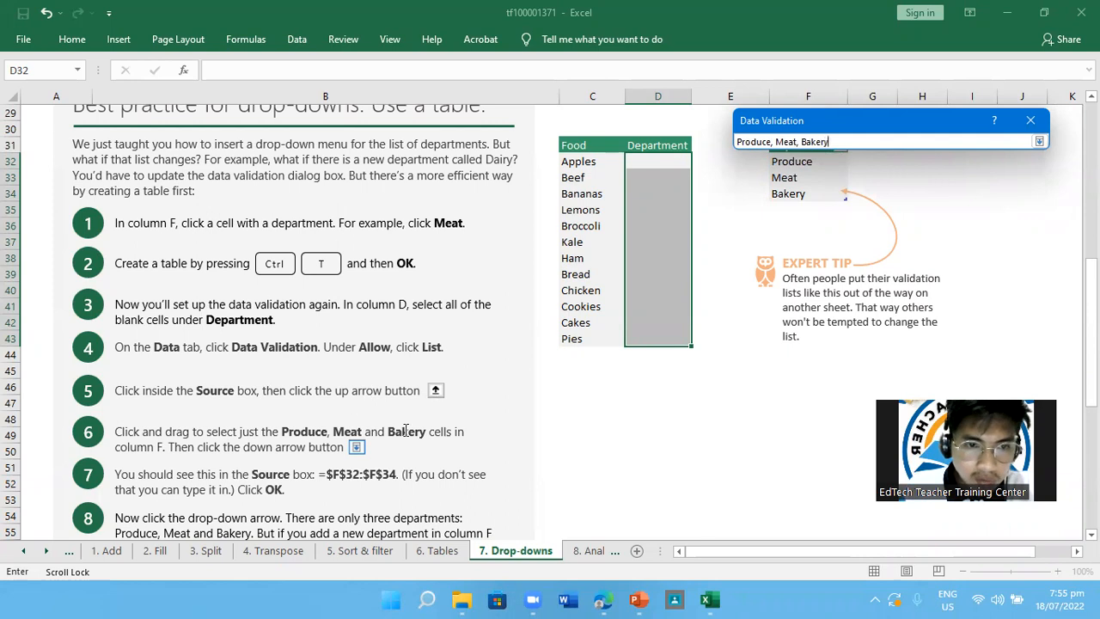
left_click(1037, 142)
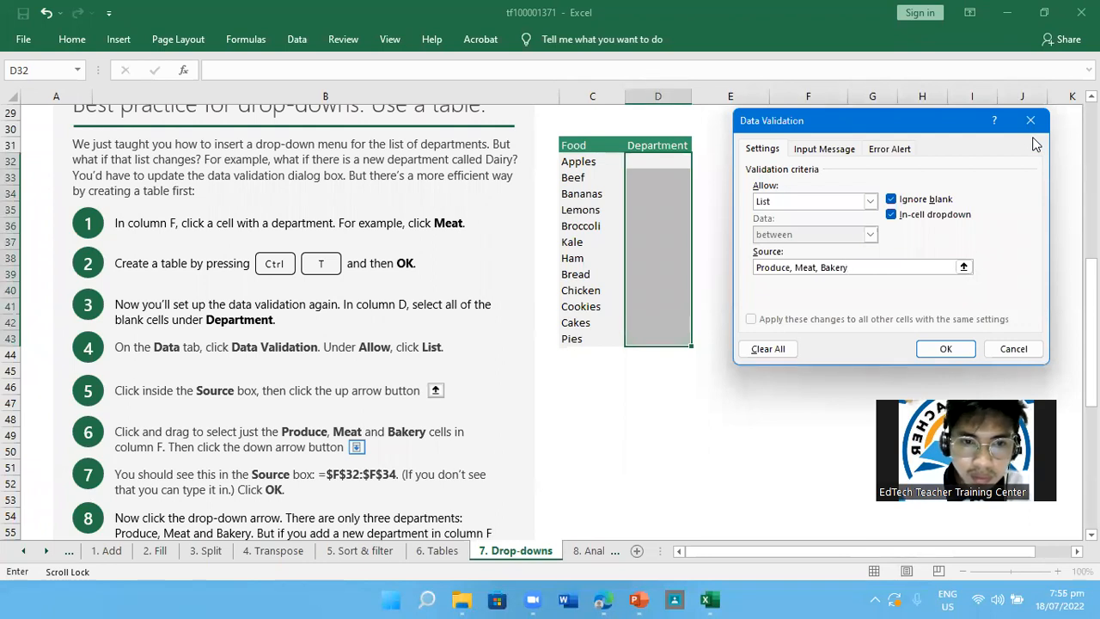
left_click(963, 267)
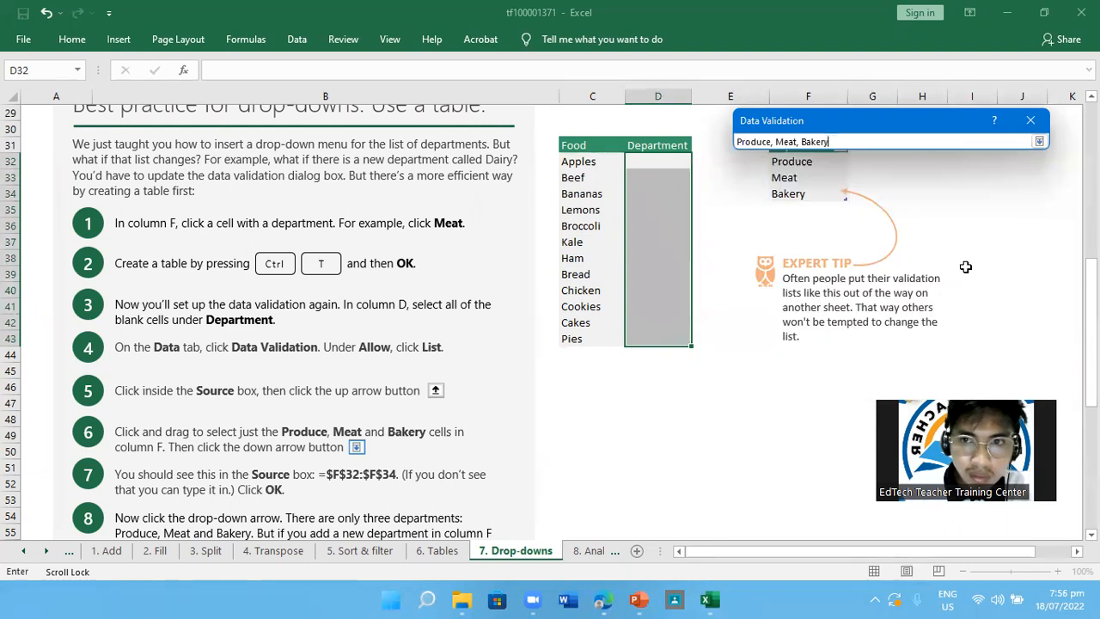
key("BackSpace")
key("BackSpace")
key("BackSpace")
key("BackSpace")
key("BackSpace")
key("BackSpace")
key("BackSpace")
key("BackSpace")
key("BackSpace")
key("BackSpace")
key("BackSpace")
key("BackSpace")
key("BackSpace")
key("BackSpace")
key("BackSpace")
key("BackSpace")
key("BackSpace")
key("BackSpace")
key("BackSpace")
key("BackSpace")
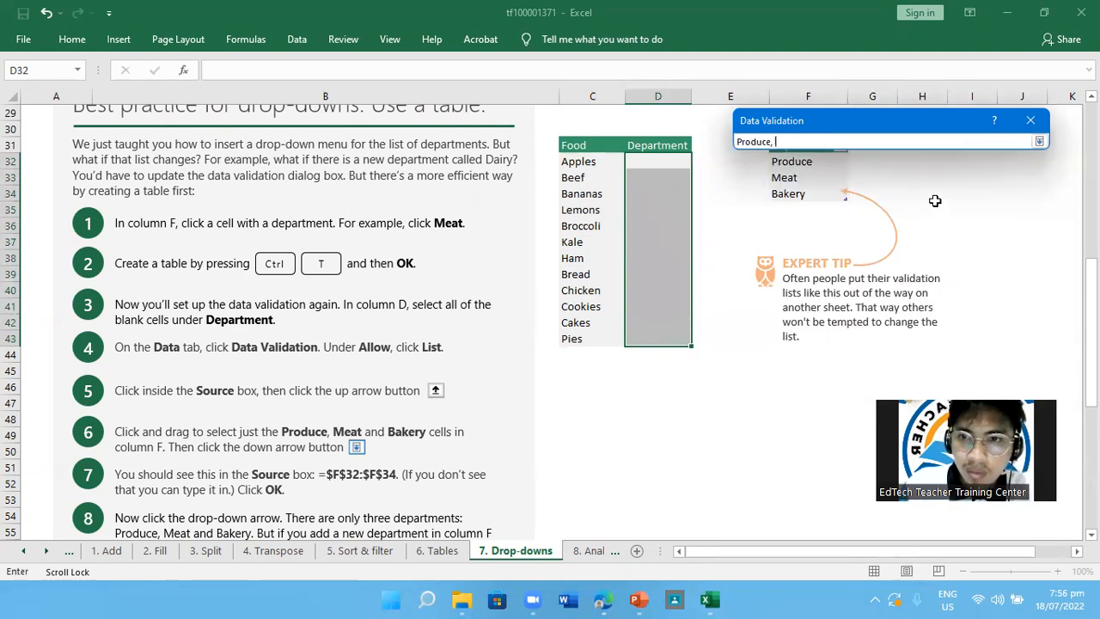
left_click(1038, 142)
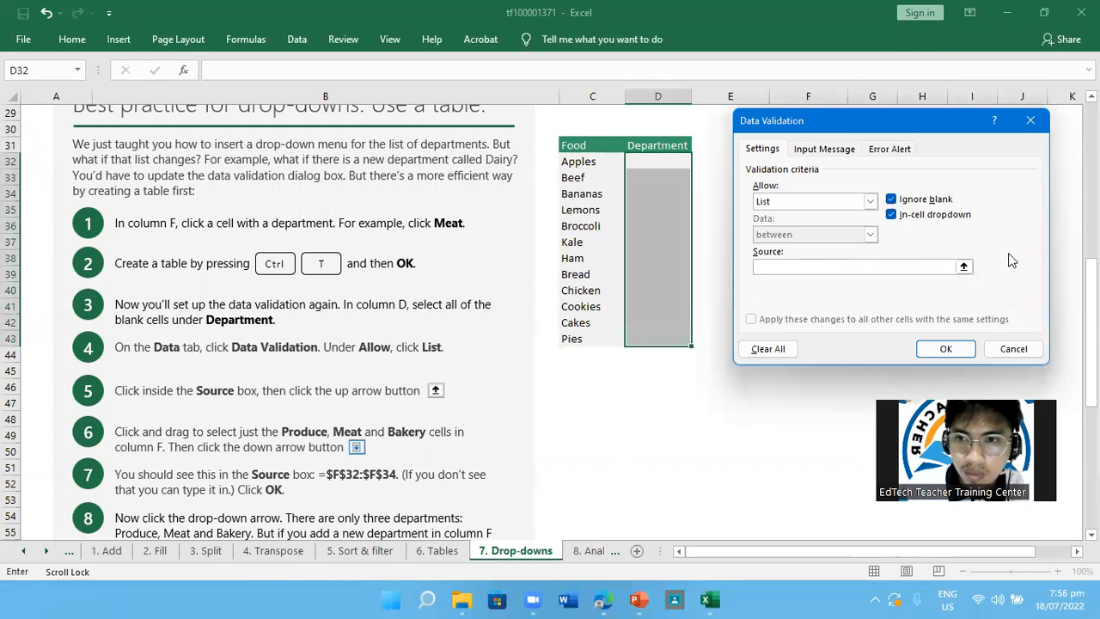
left_click(920, 3)
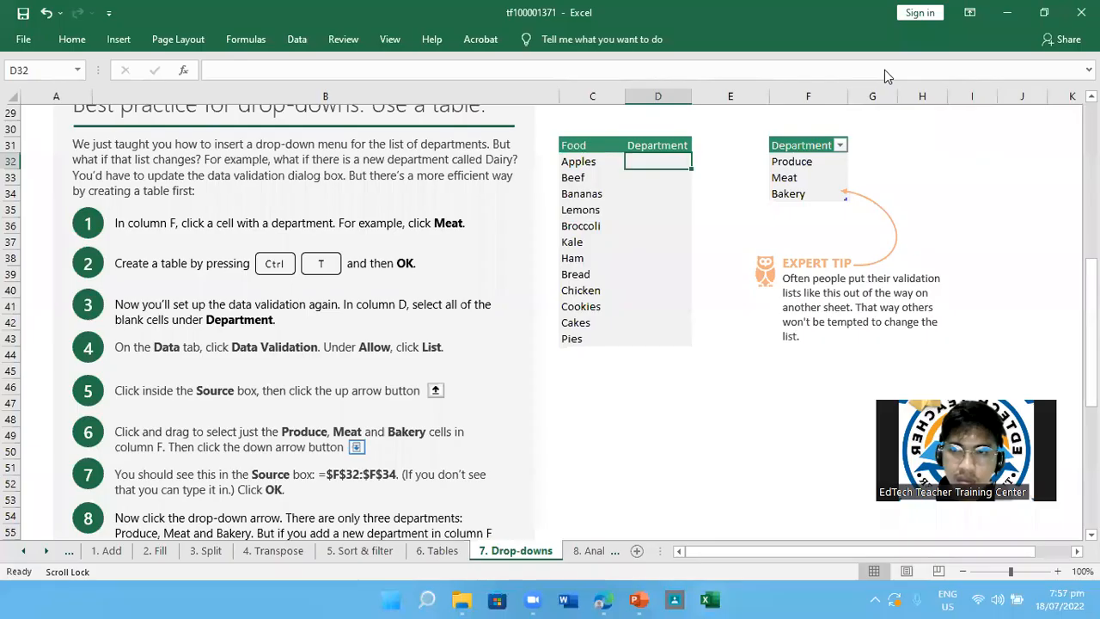
scroll(698, 306, "up", 3)
scroll(698, 307, "down", 3)
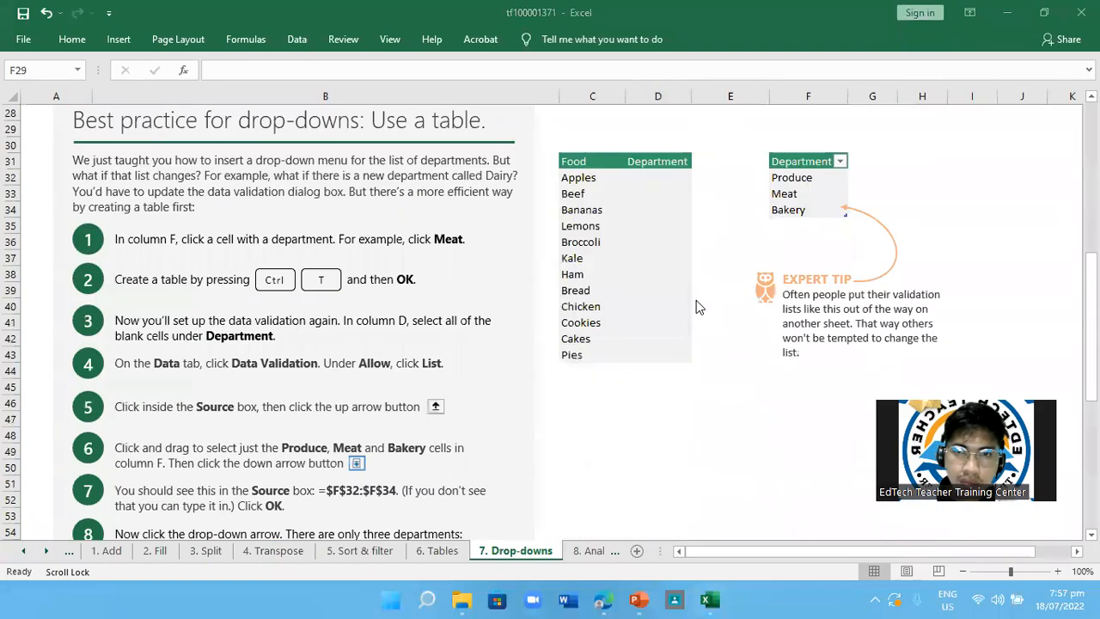
scroll(698, 307, "down", 2)
scroll(697, 307, "up", 1)
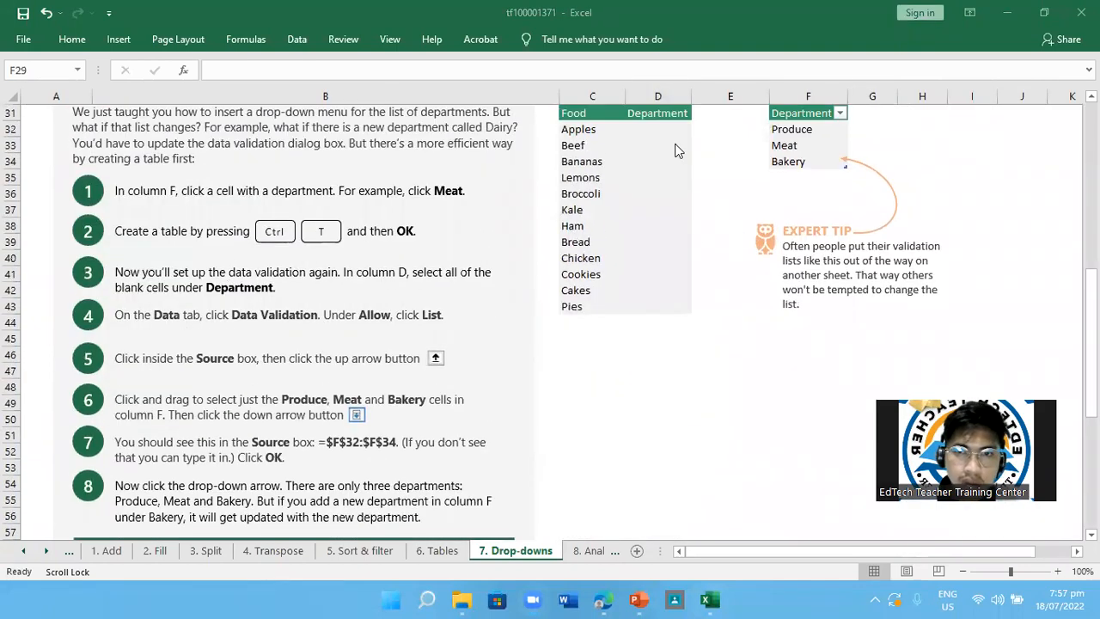
Set Data Validation for the blank Department cells D32:D43 to allow a List
left_click_drag(657, 129, 657, 306)
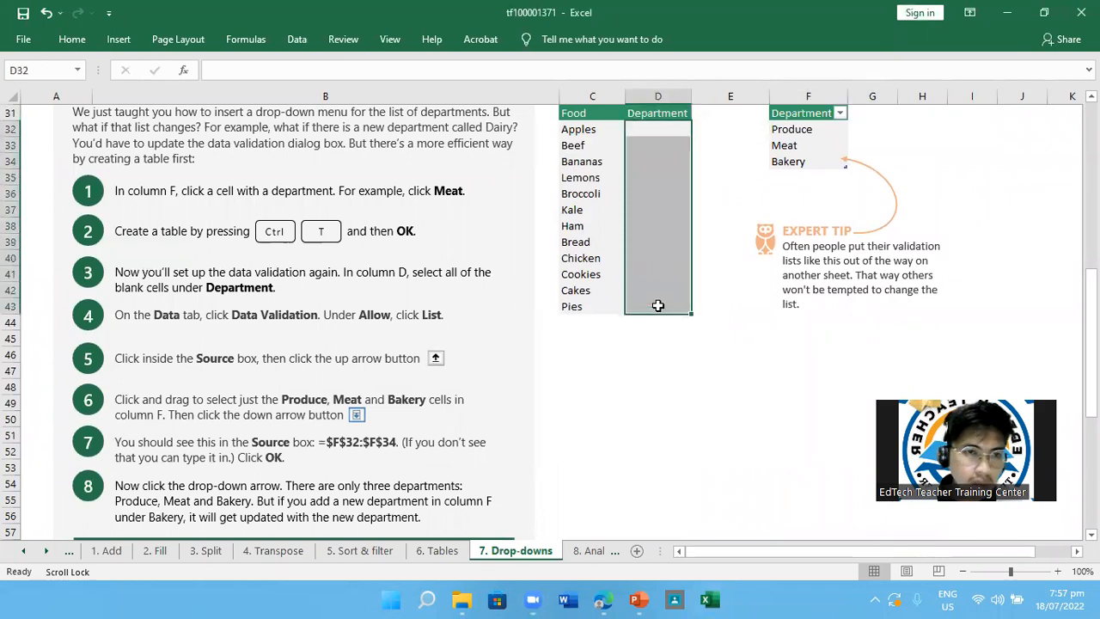
left_click(290, 94)
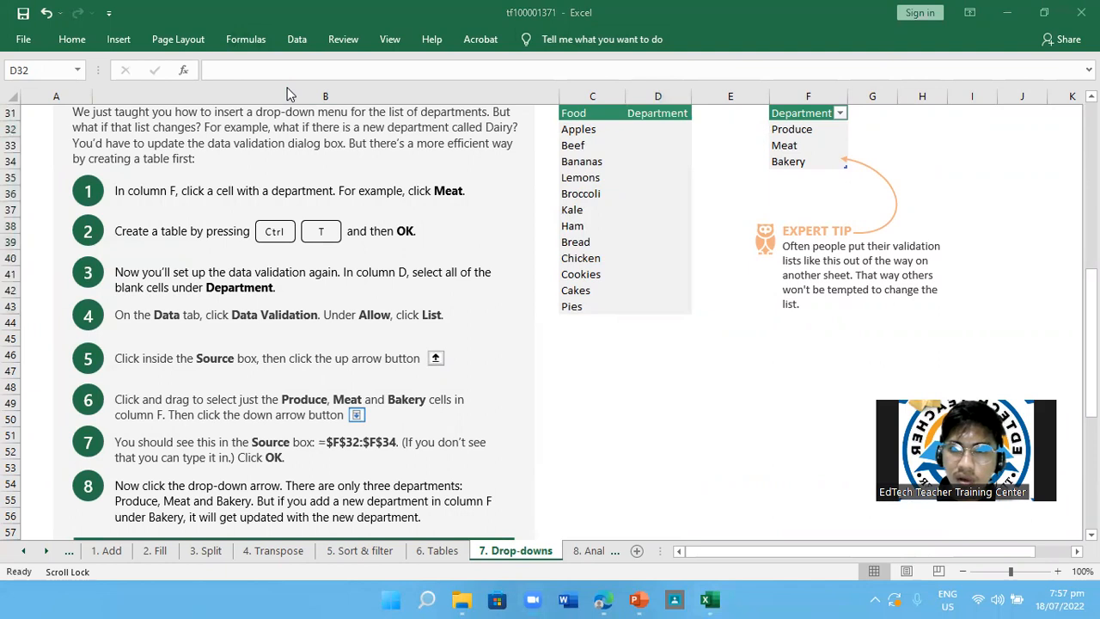
left_click(296, 39)
left_click(296, 39)
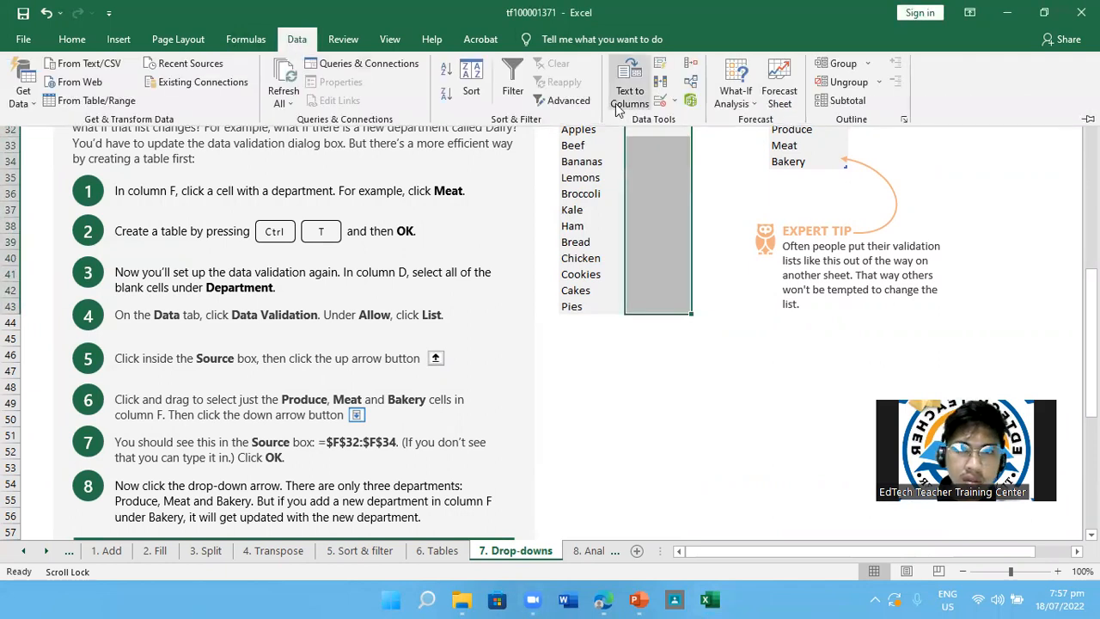
left_click(658, 101)
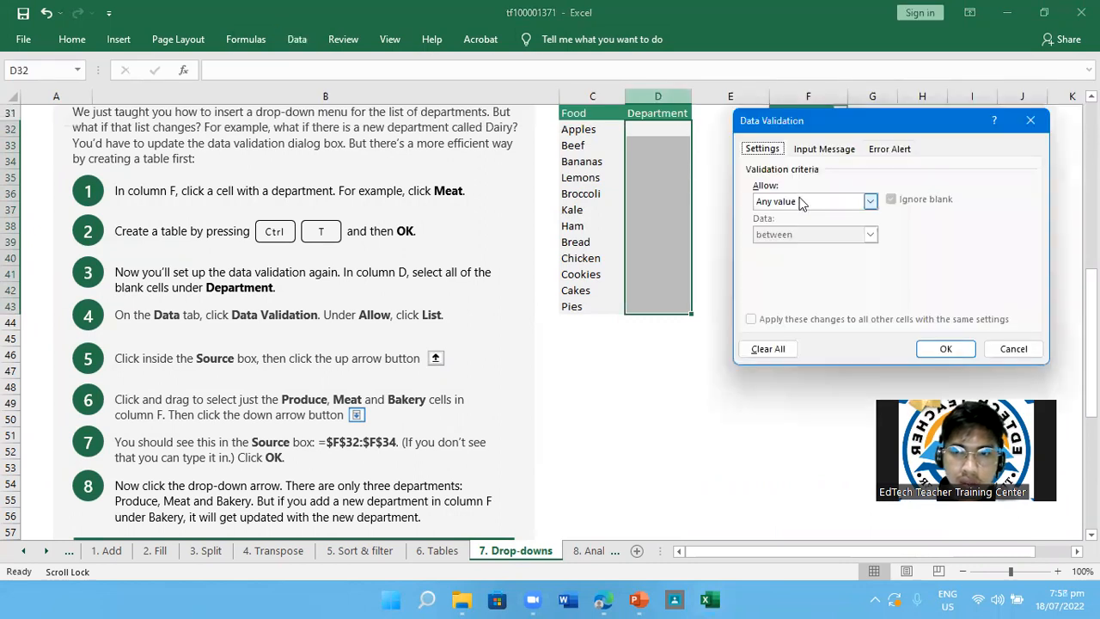
left_click(871, 201)
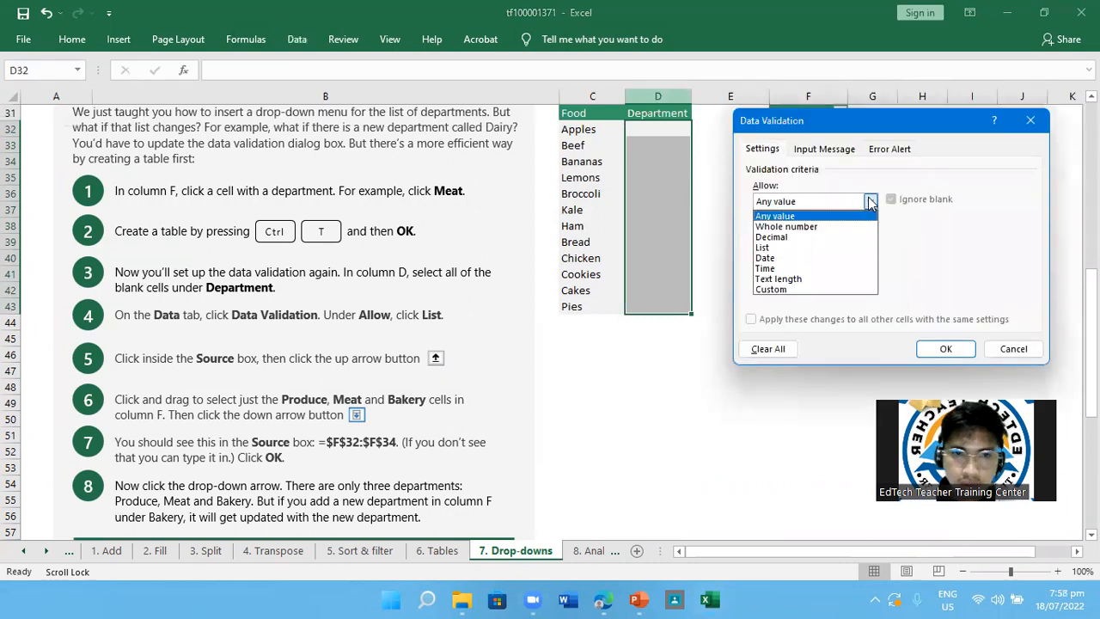
left_click(783, 246)
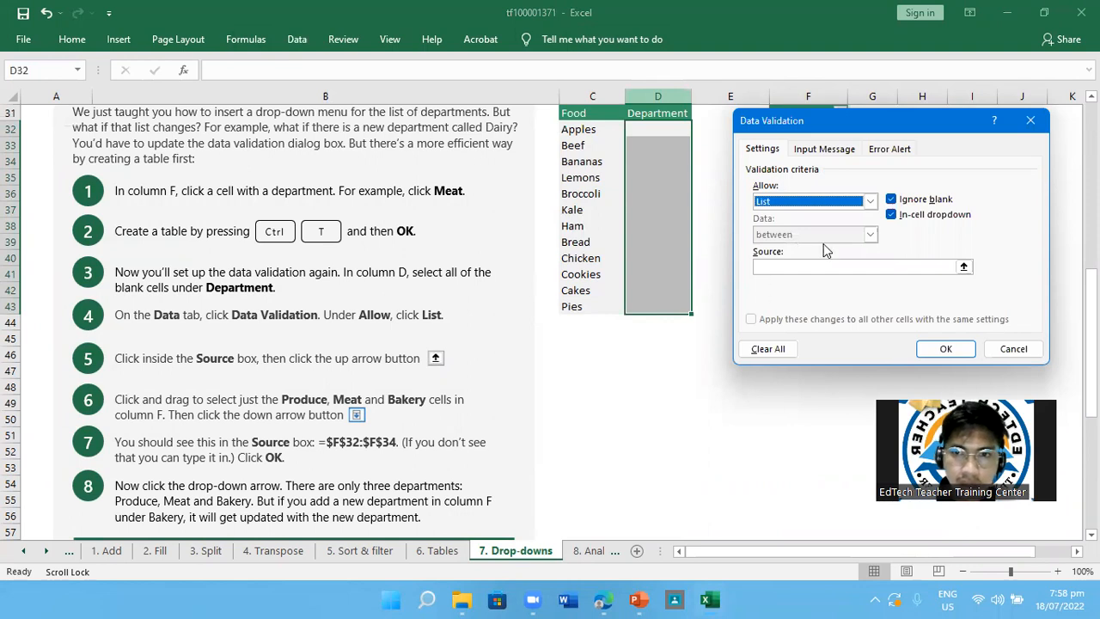
Use the range =$D$32:$D$43 as the validation list source and apply the rule
left_click(821, 266)
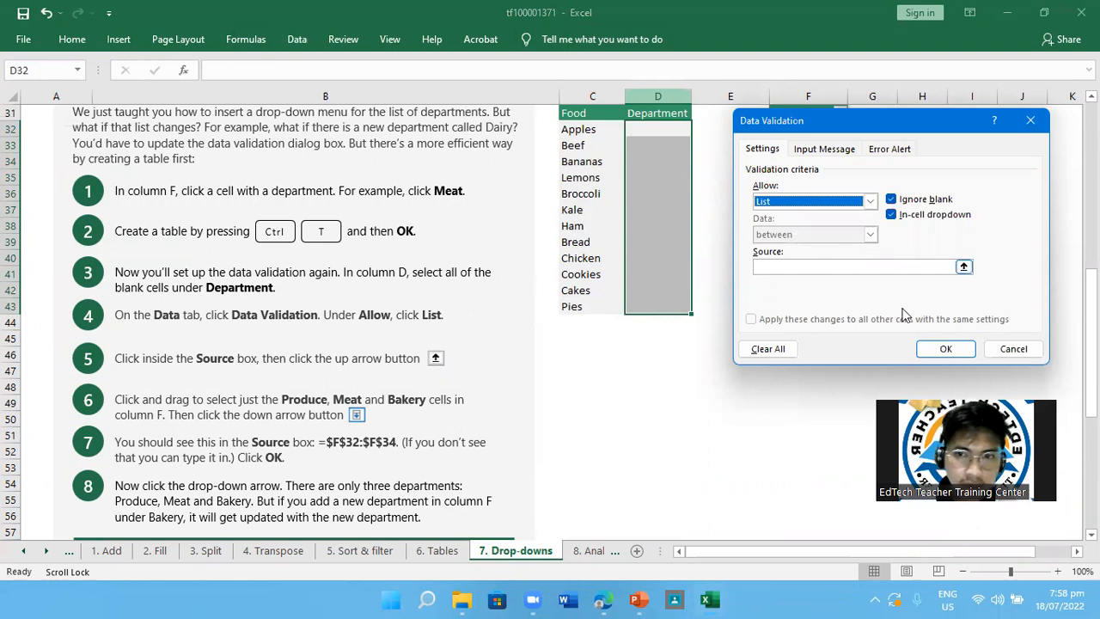
left_click(960, 268)
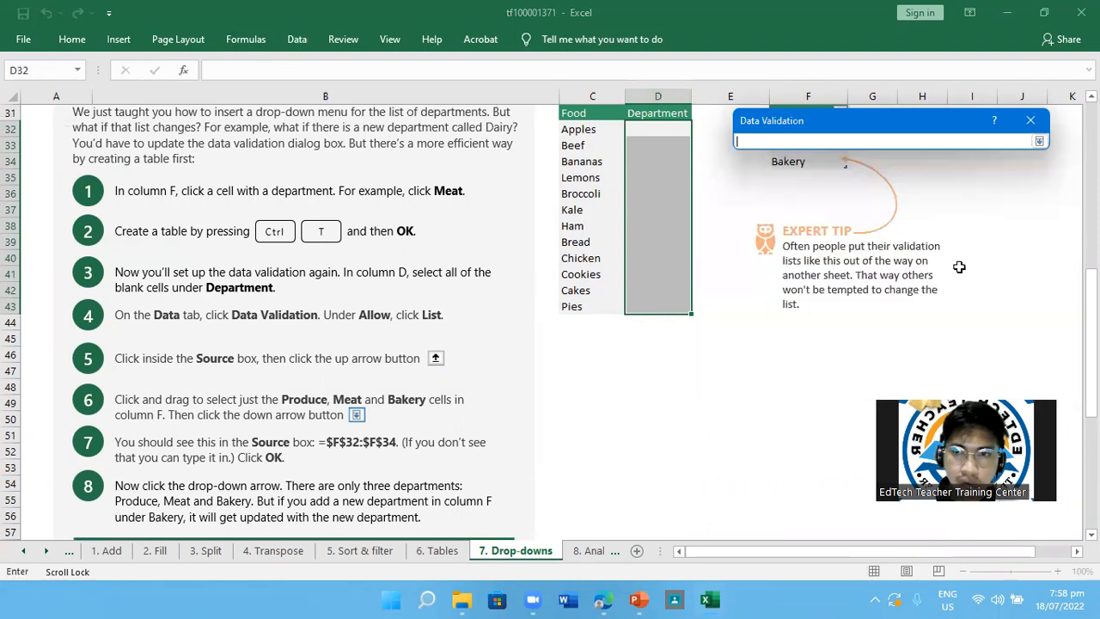
left_click_drag(638, 130, 658, 306)
left_click(1037, 142)
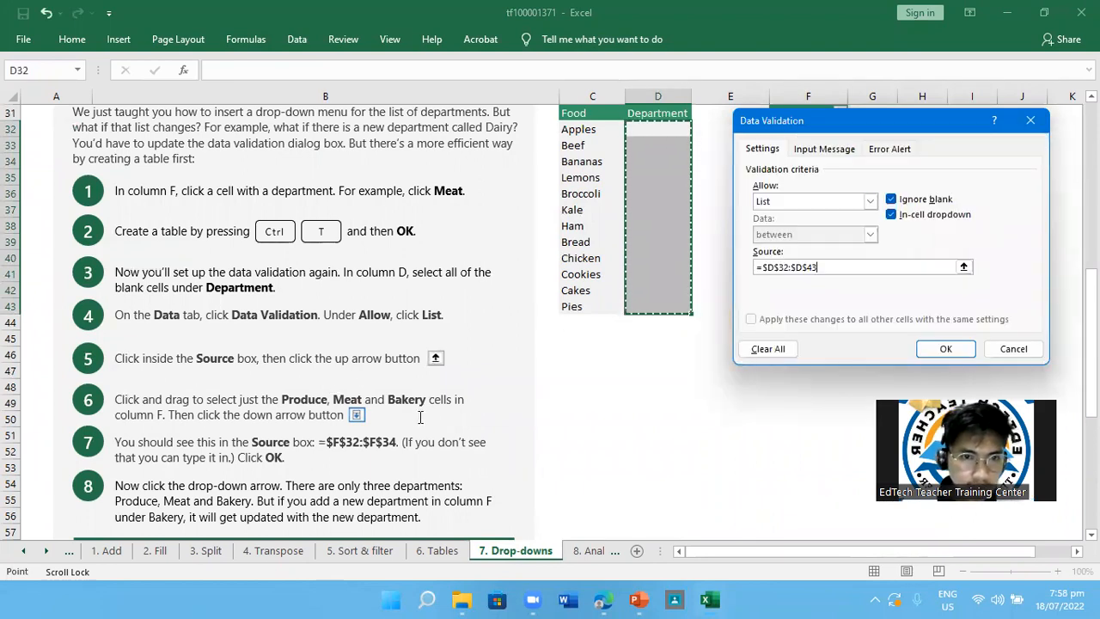
scroll(417, 418, "down", 1)
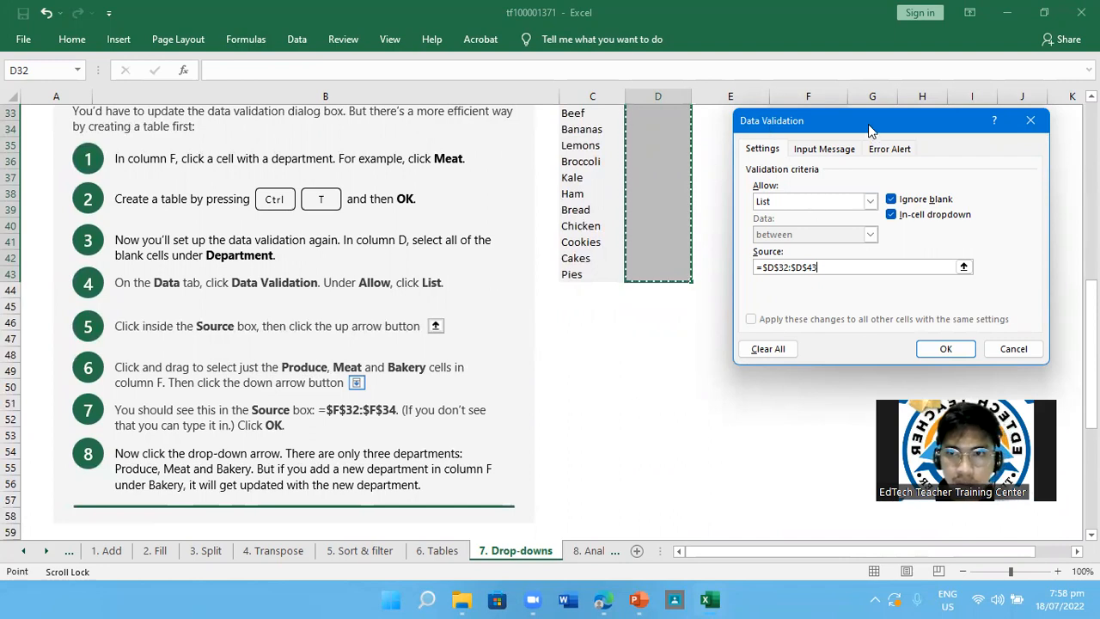
left_click_drag(865, 136, 852, 234)
scroll(711, 248, "up", 1)
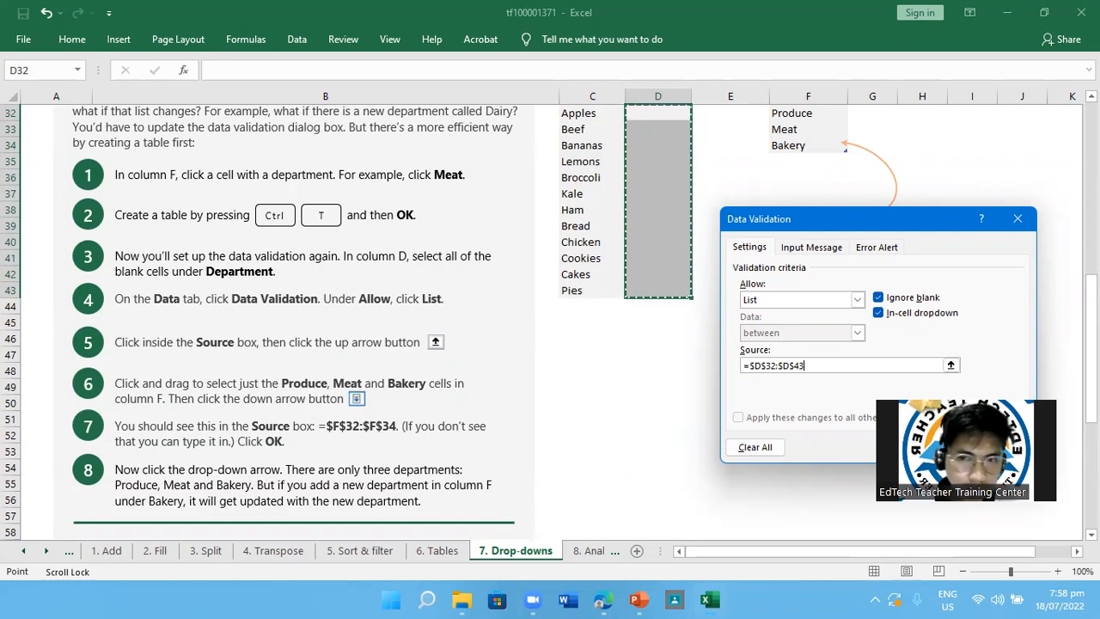
key("Return")
Test the drop-down list in Department cell D32 and examine which entries it offers
scroll(663, 369, "up", 1)
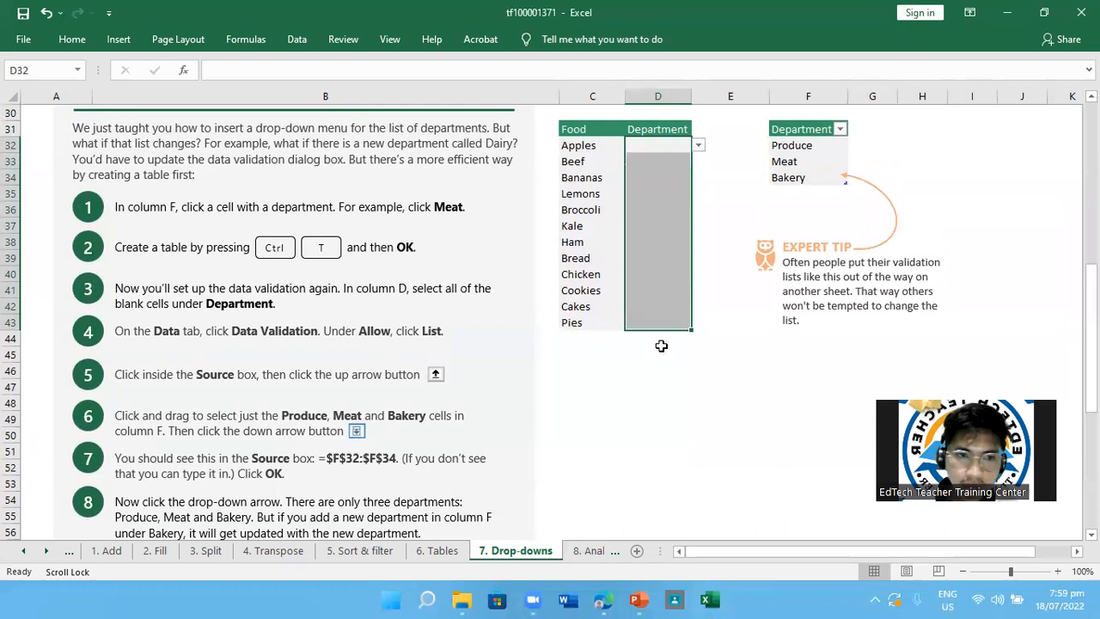
scroll(580, 369, "down", 2)
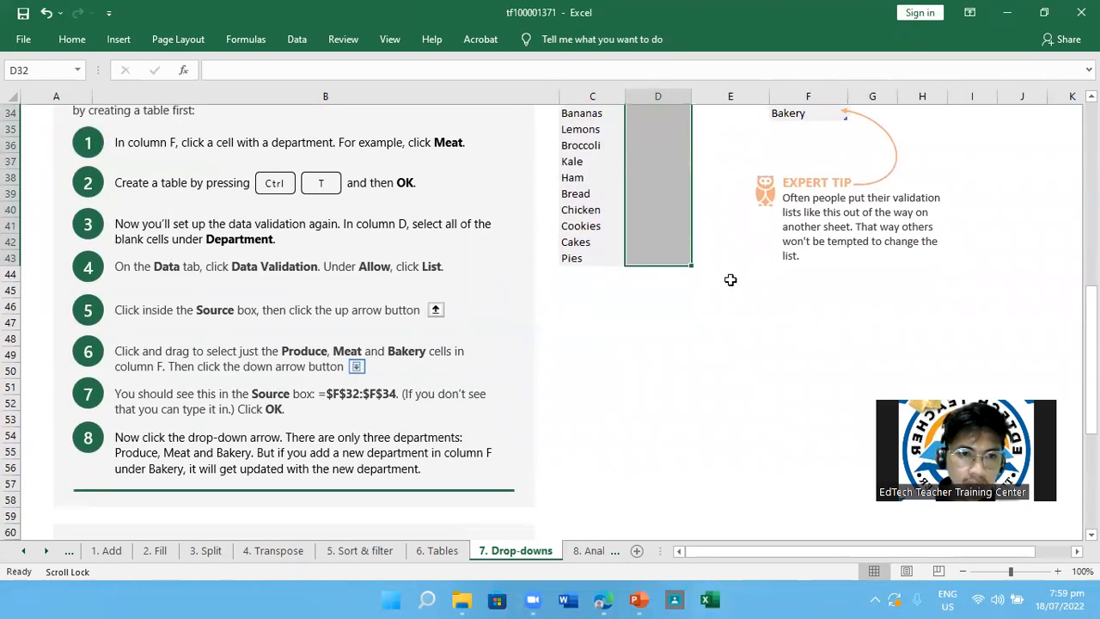
scroll(730, 279, "up", 3)
left_click(699, 213)
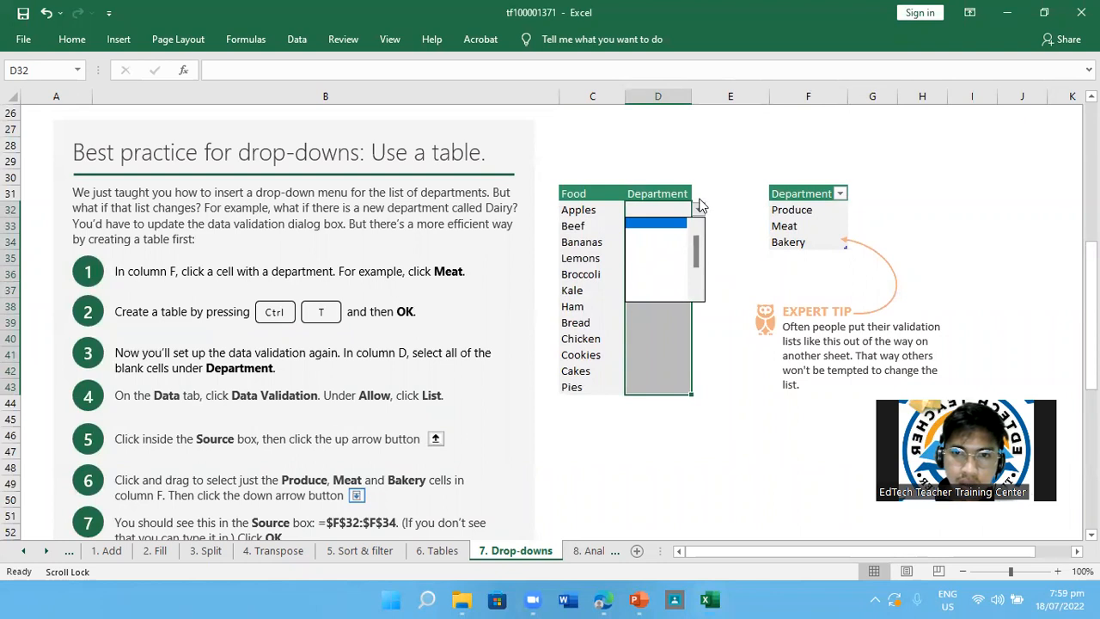
left_click(655, 239)
left_click(675, 225)
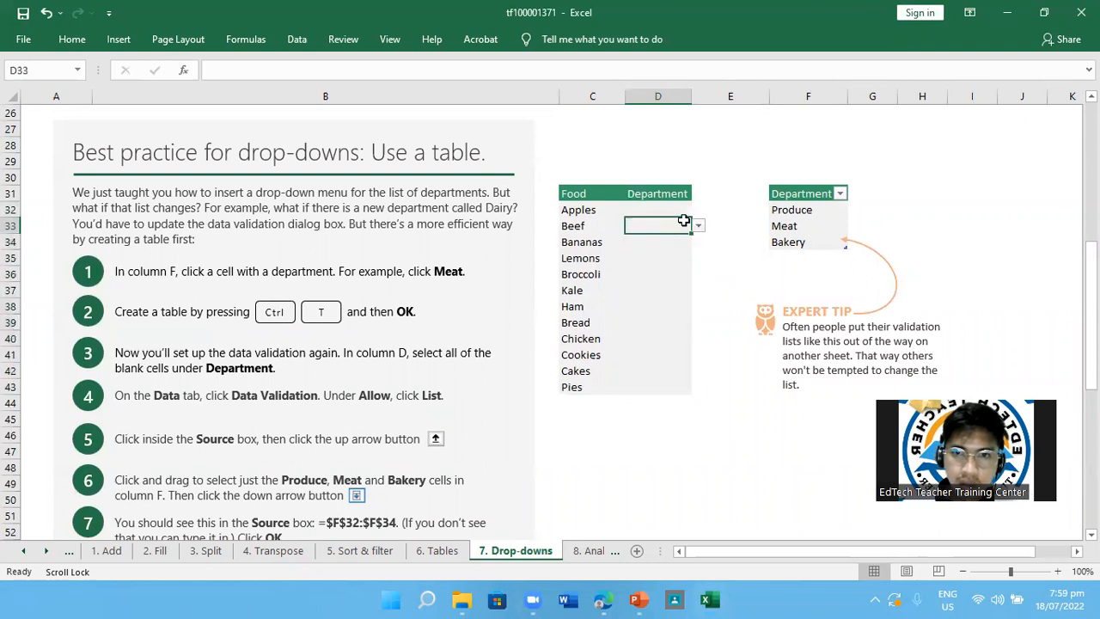
left_click(670, 210)
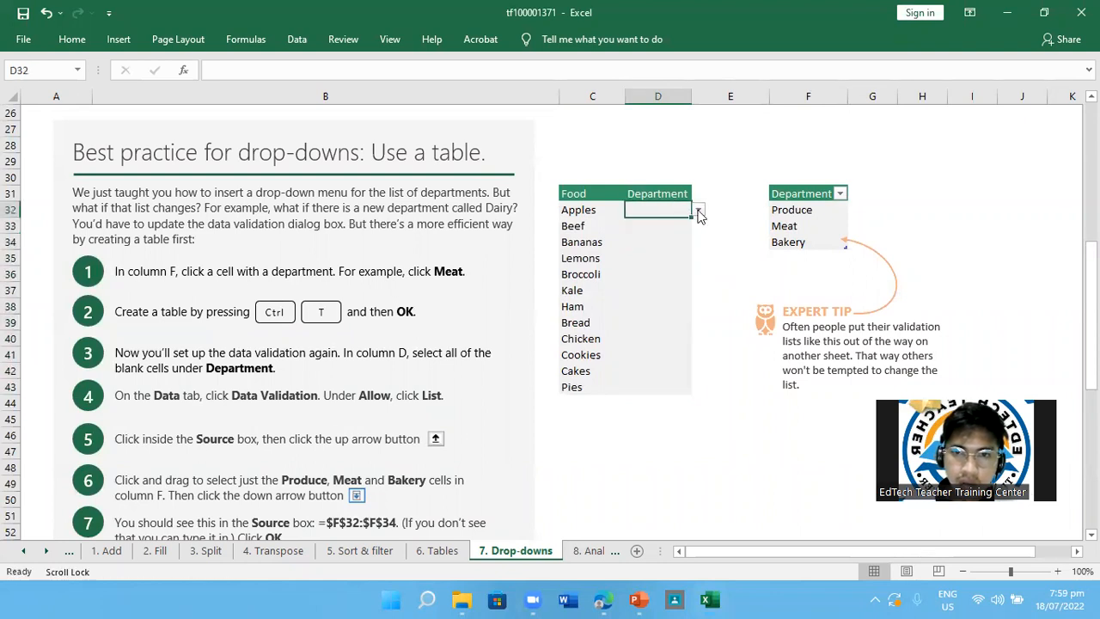
left_click(699, 213)
left_click(680, 250)
scroll(609, 364, "down", 2)
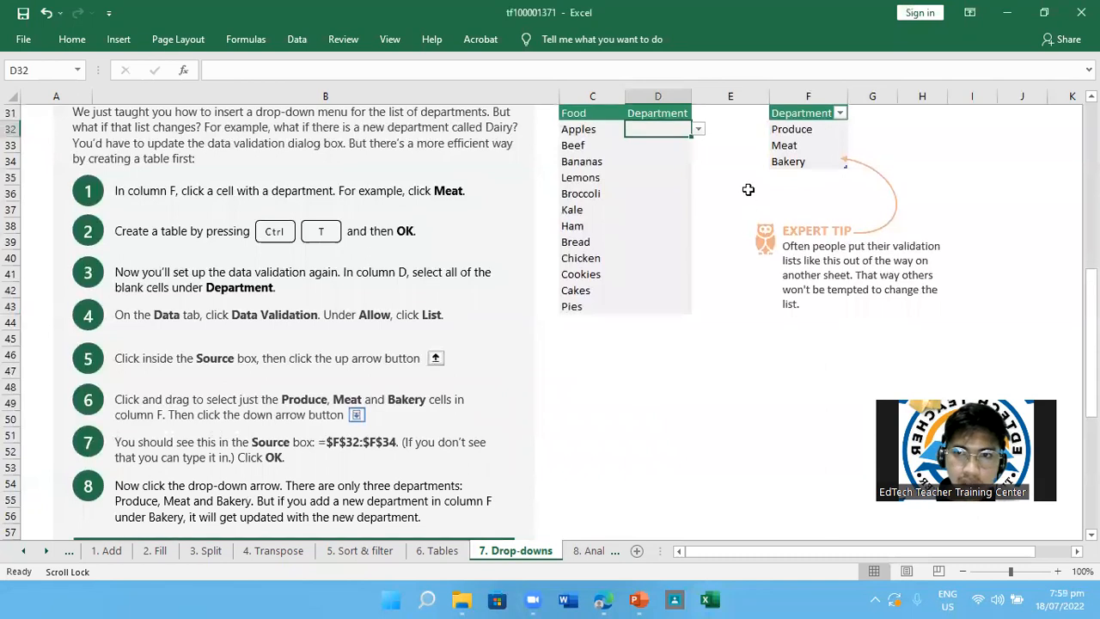
scroll(810, 144, "up", 1)
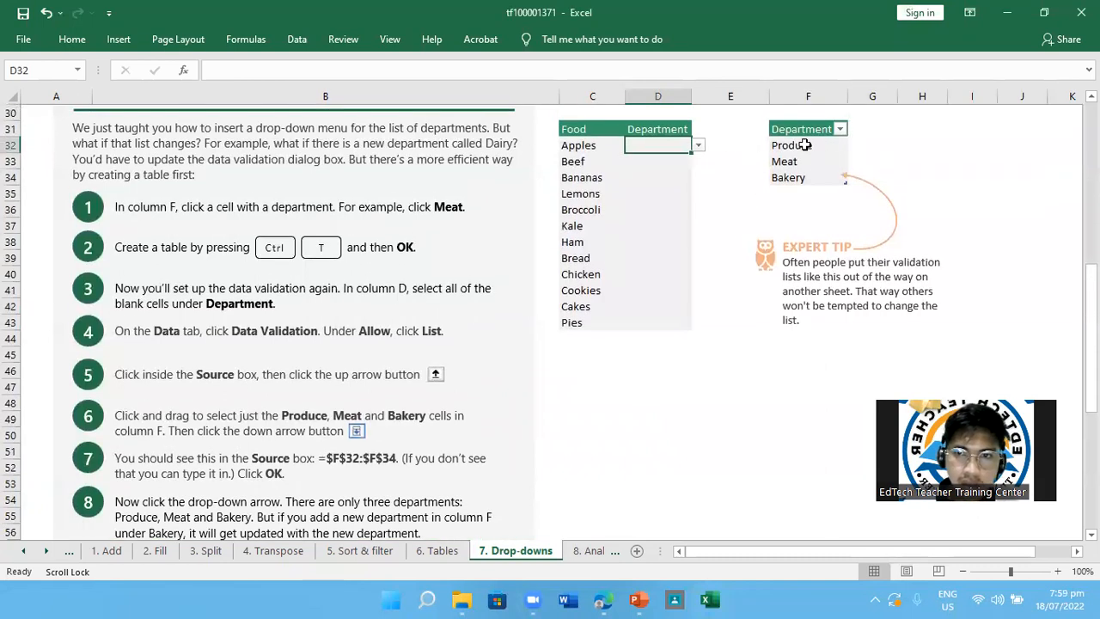
left_click(699, 147)
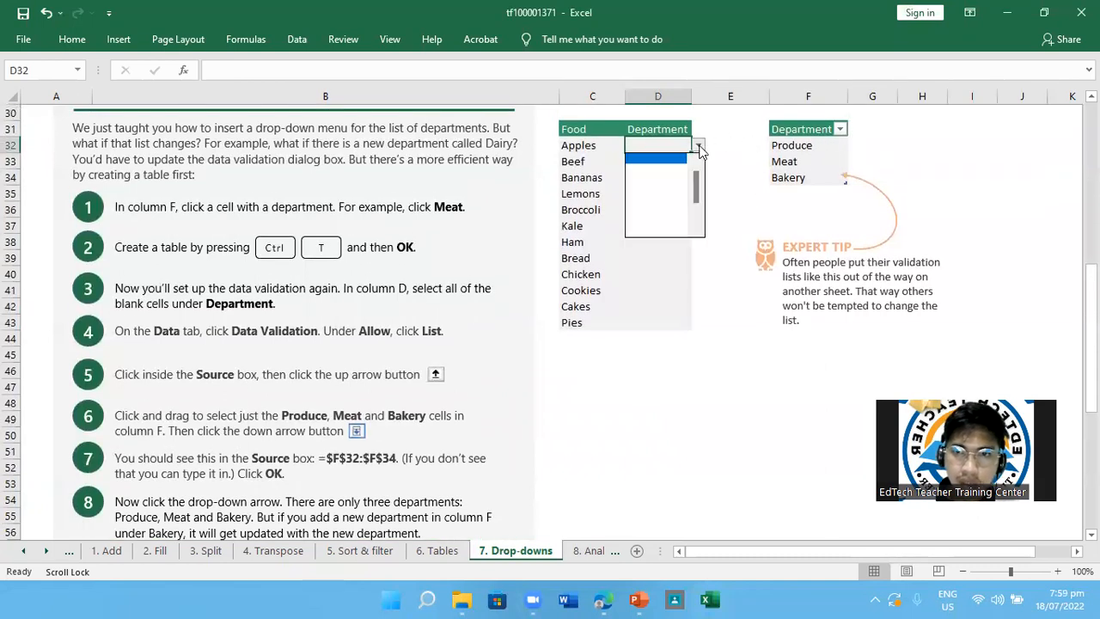
Examine the filter options of the Department table in column F and close them without filtering
left_click(797, 148)
left_click(797, 142)
left_click(818, 159)
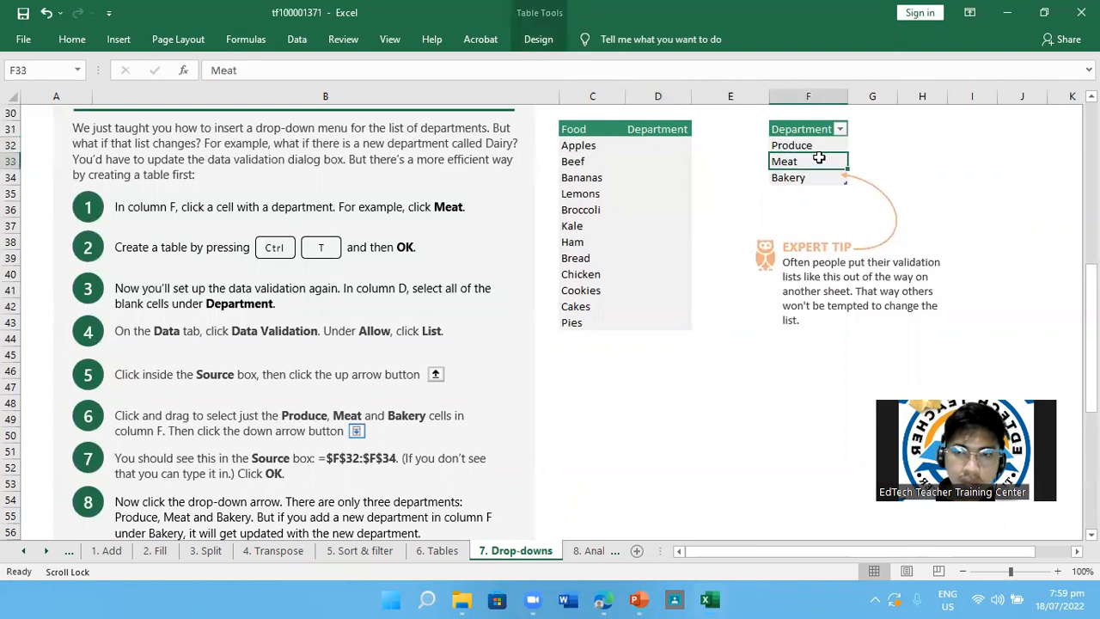
left_click(839, 129)
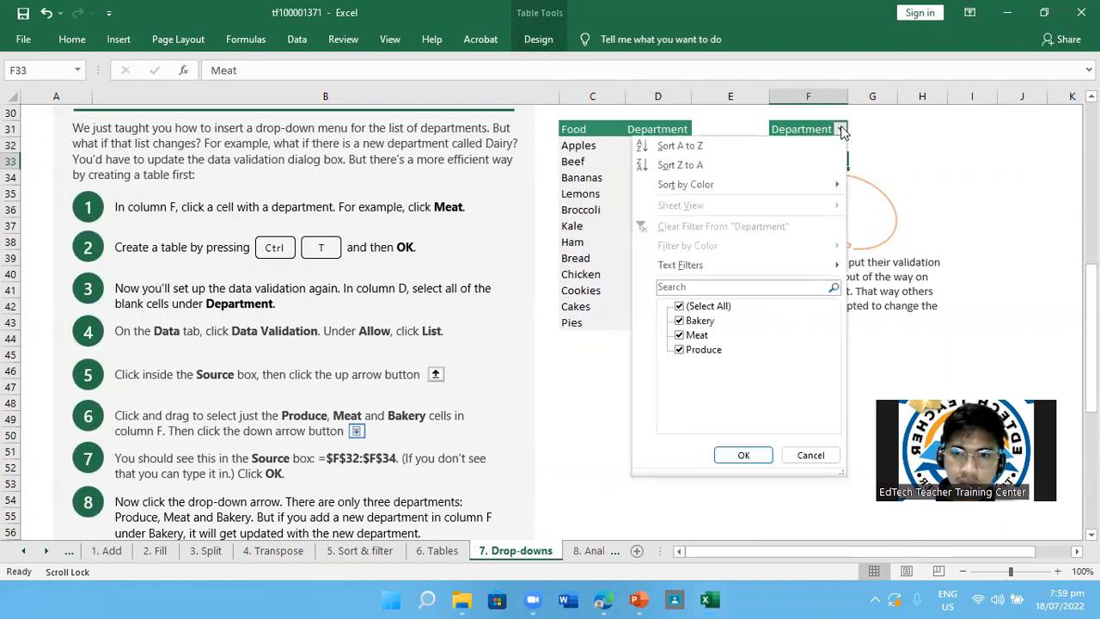
left_click(726, 129)
Recheck the choices in cell D32's drop-down list beside Apples
left_click(673, 135)
left_click(674, 143)
left_click(698, 145)
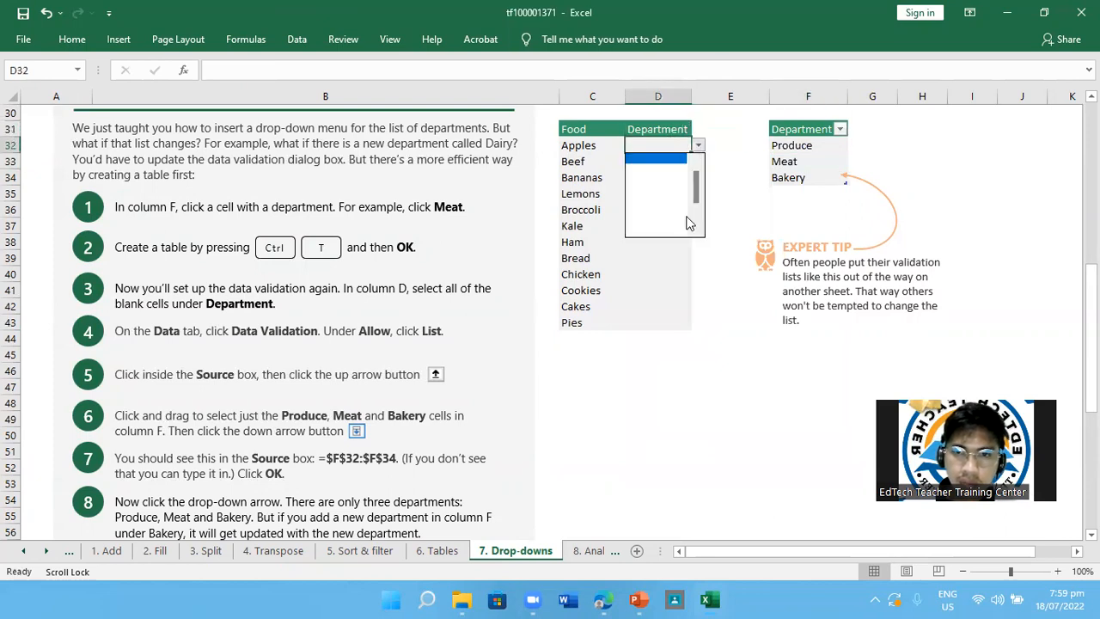
left_click(653, 229)
left_click(698, 146)
left_click(659, 175)
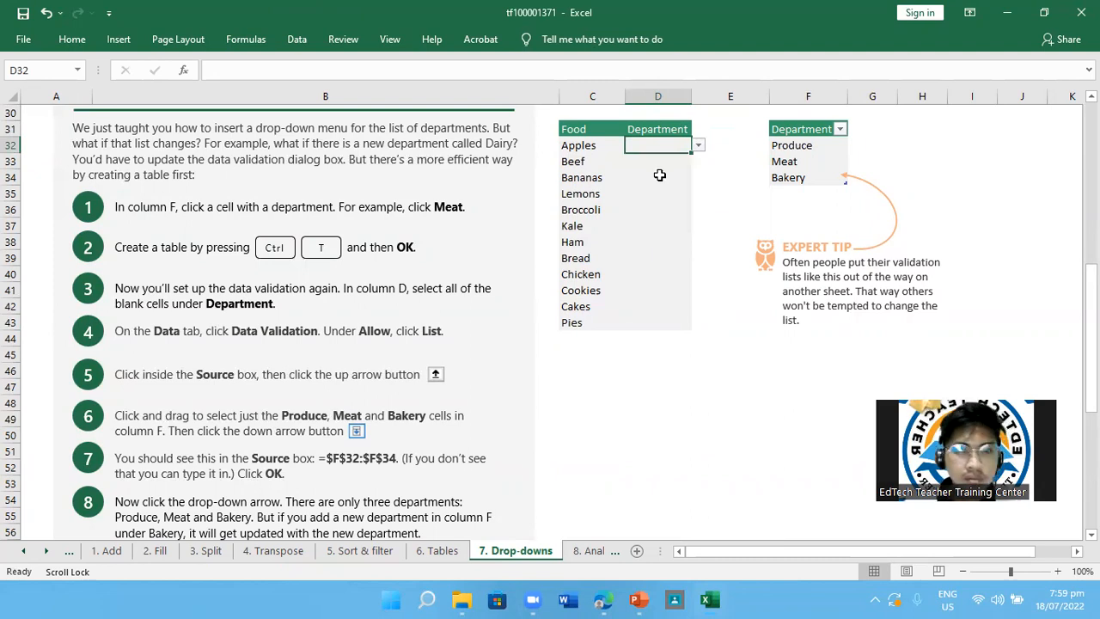
left_click(826, 7)
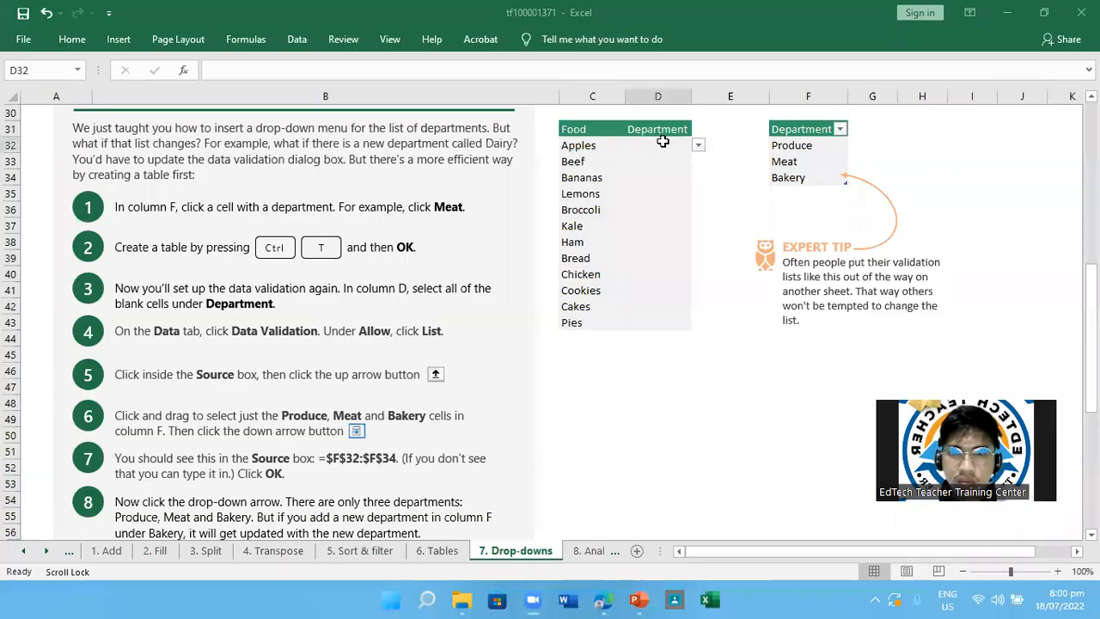
left_click(661, 144)
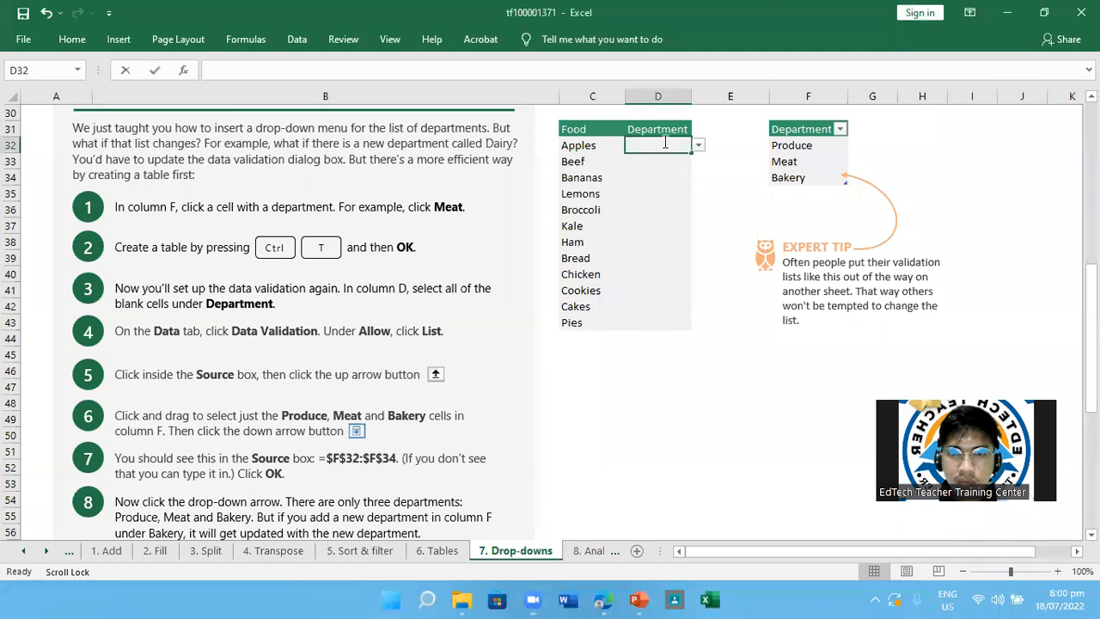
left_click(661, 225)
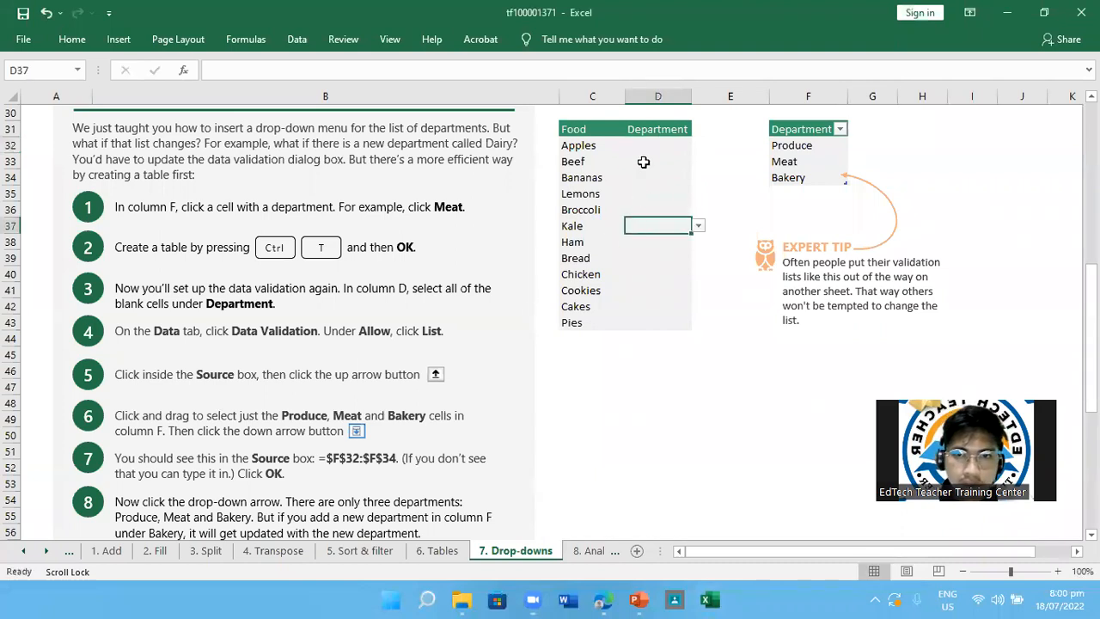
Open the data validation settings for the Department cells D32:D43
left_click_drag(645, 143, 655, 319)
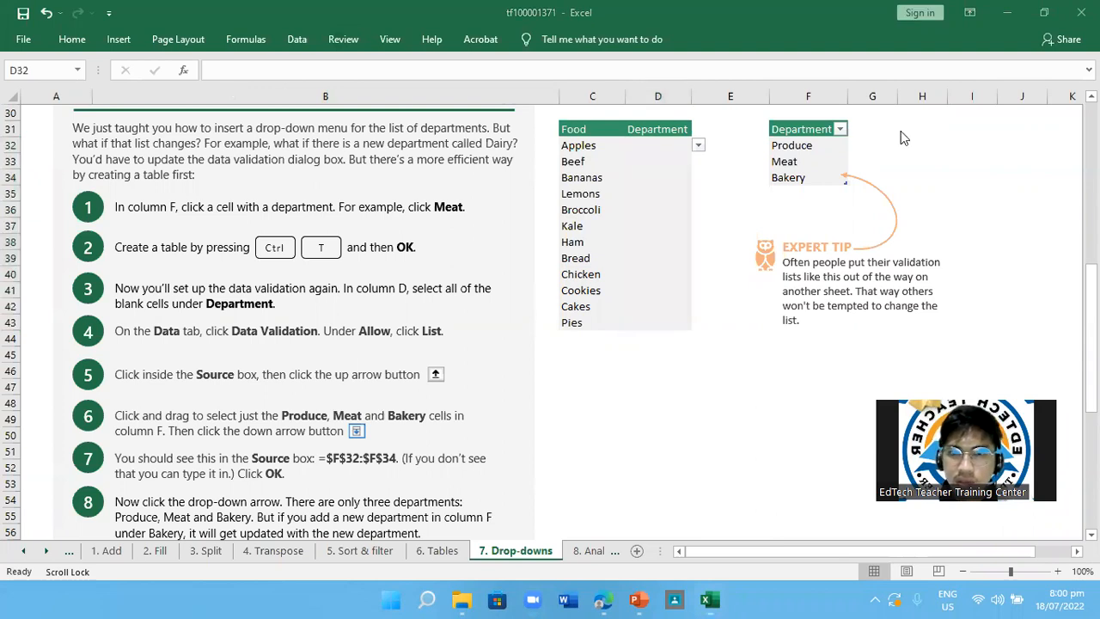
left_click(299, 40)
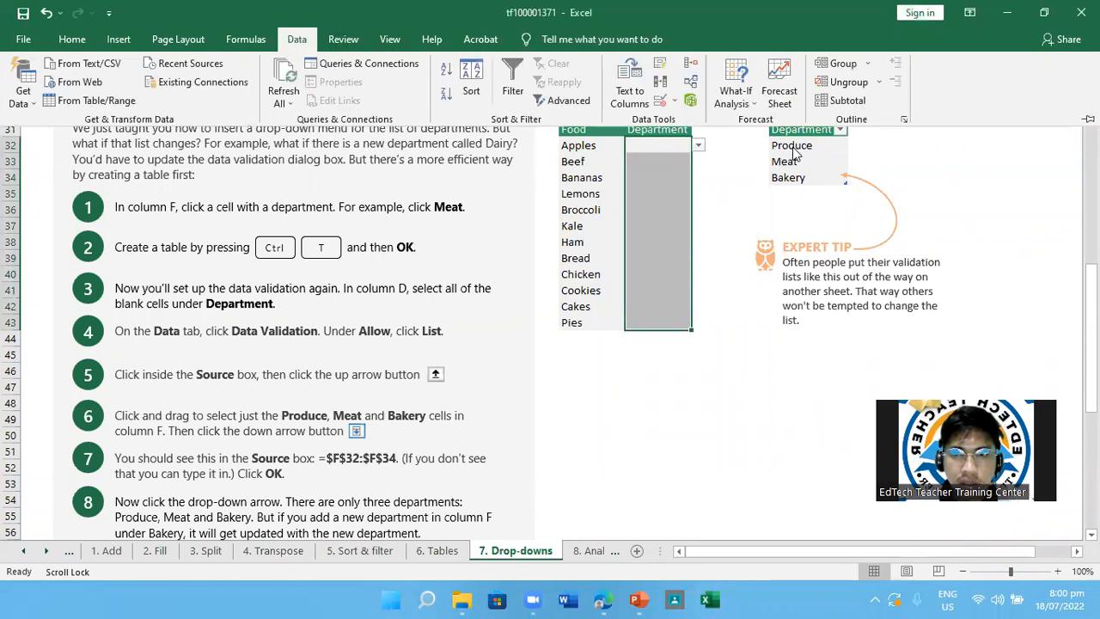
left_click(793, 146)
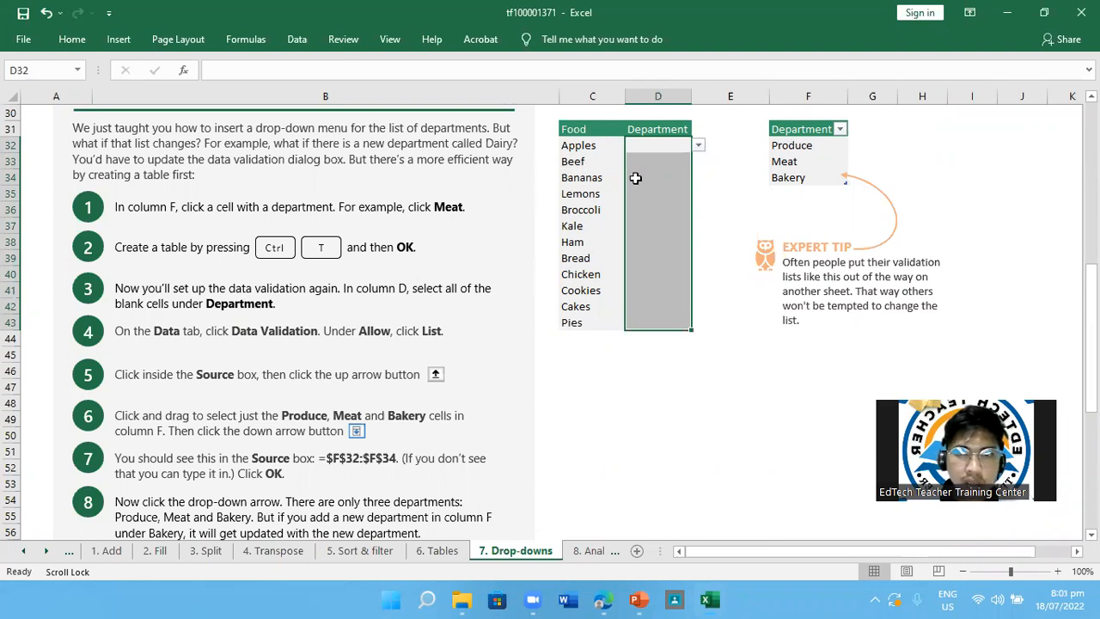
left_click(311, 41)
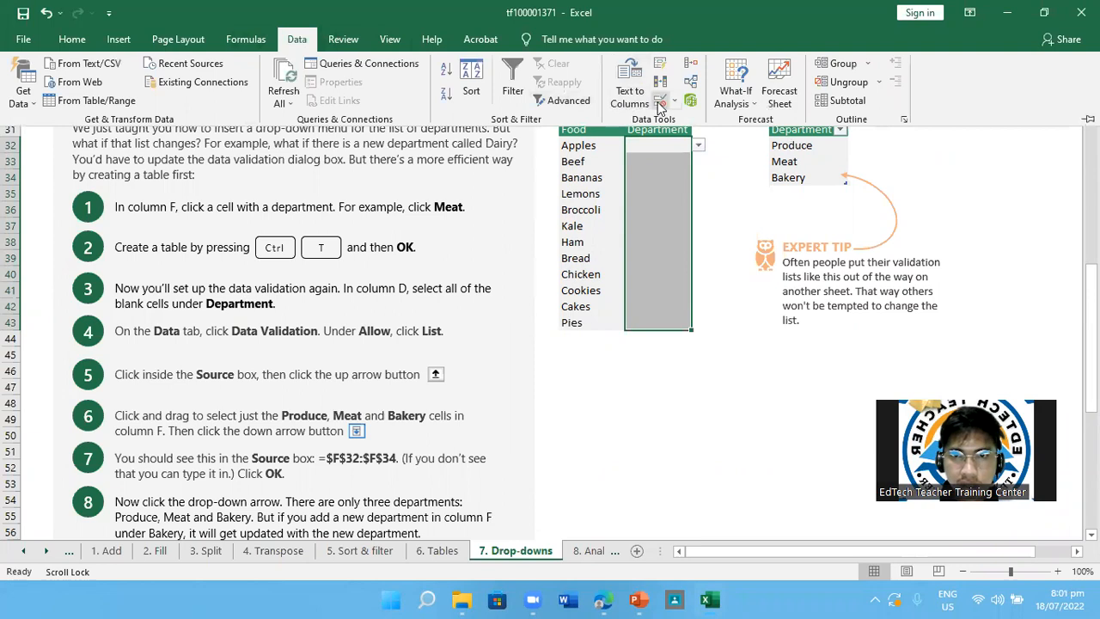
left_click(660, 109)
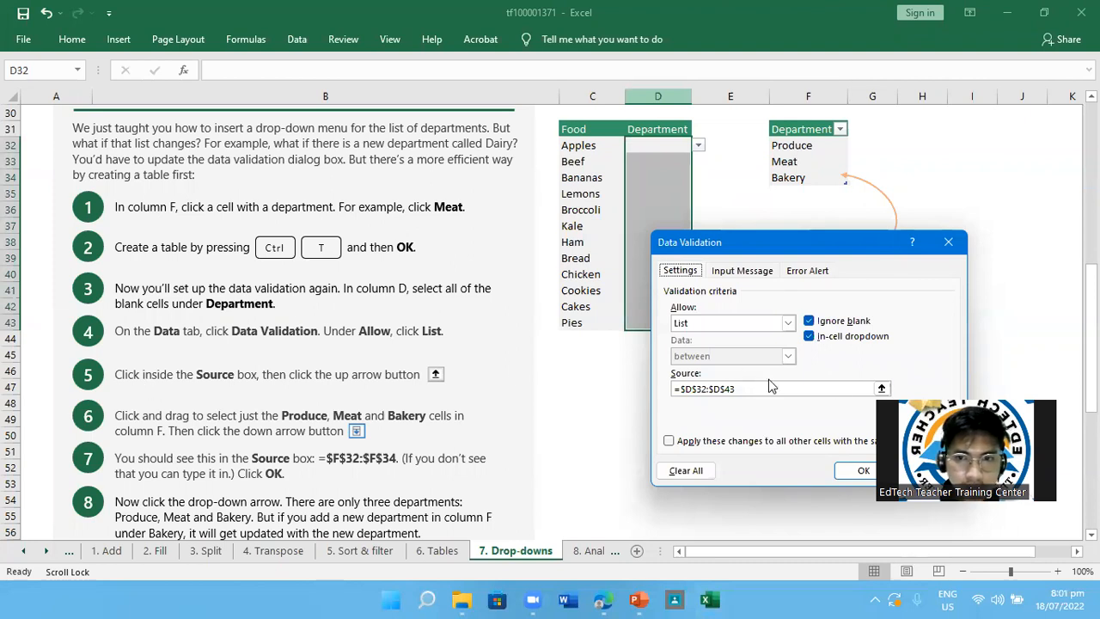
Set the validation list source to the Produce, Meat and Bakery cells, =$F$32:$F$34, and apply the rule
left_click(880, 388)
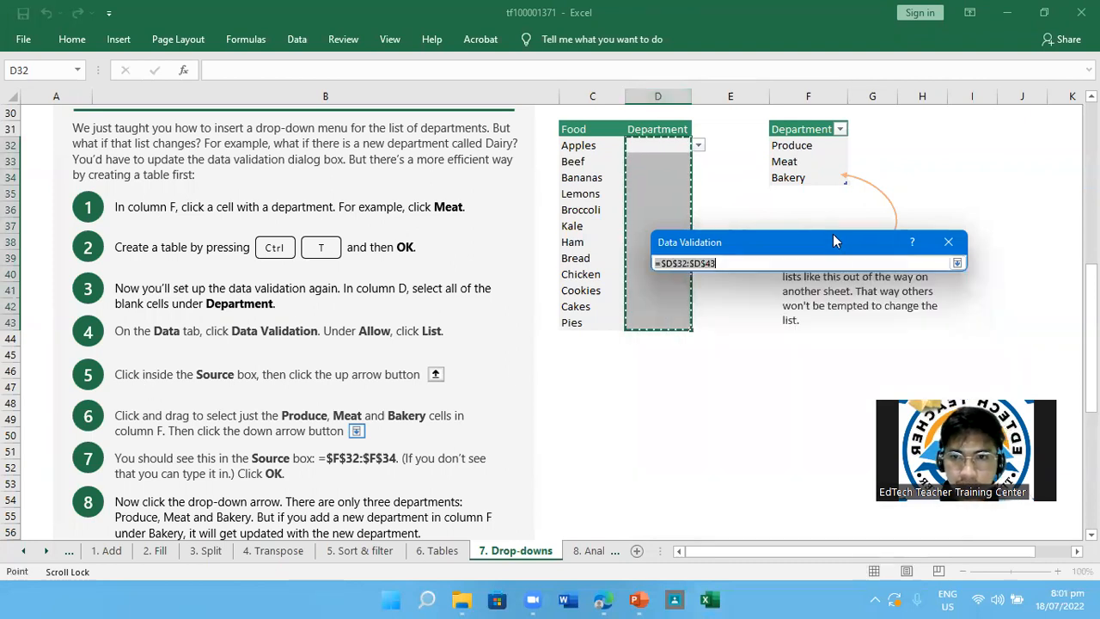
left_click_drag(837, 235, 920, 240)
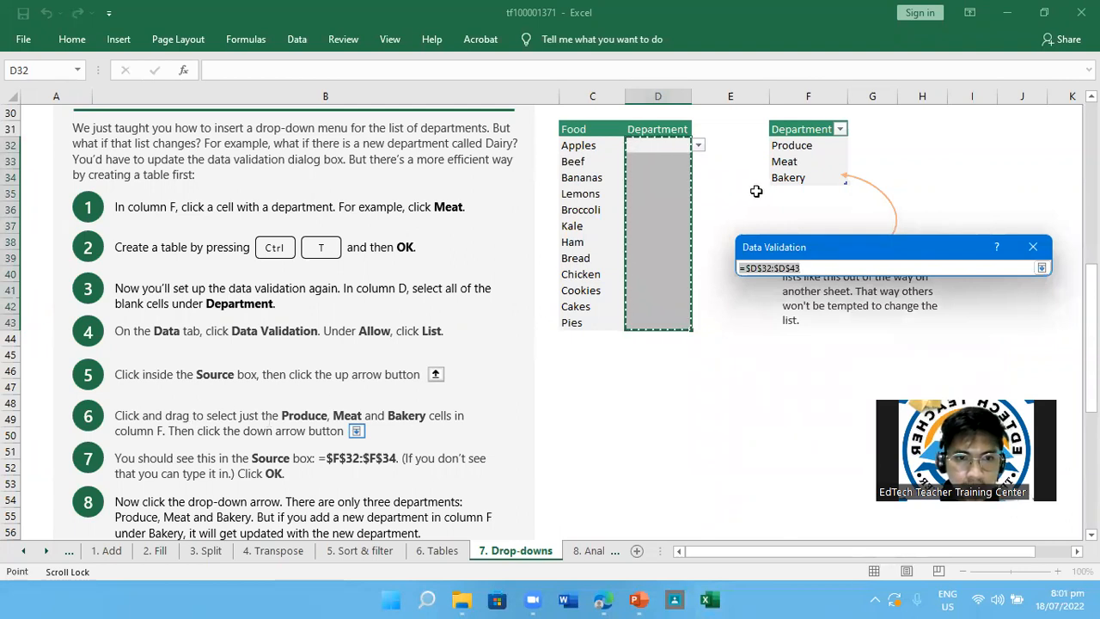
left_click(795, 146)
left_click_drag(795, 146, 797, 178)
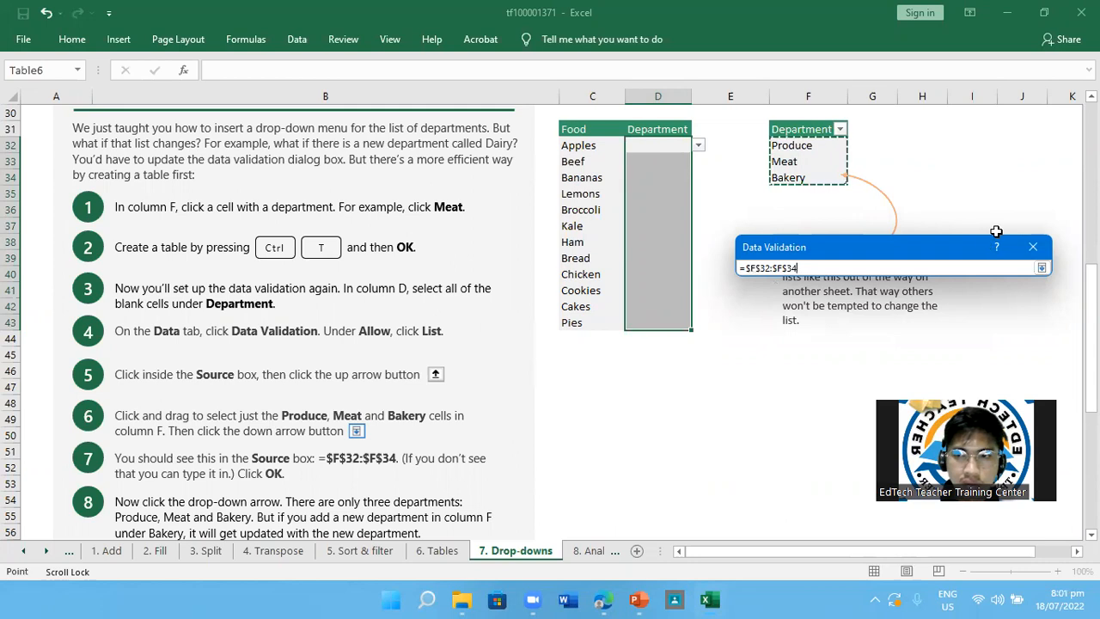
left_click(1042, 268)
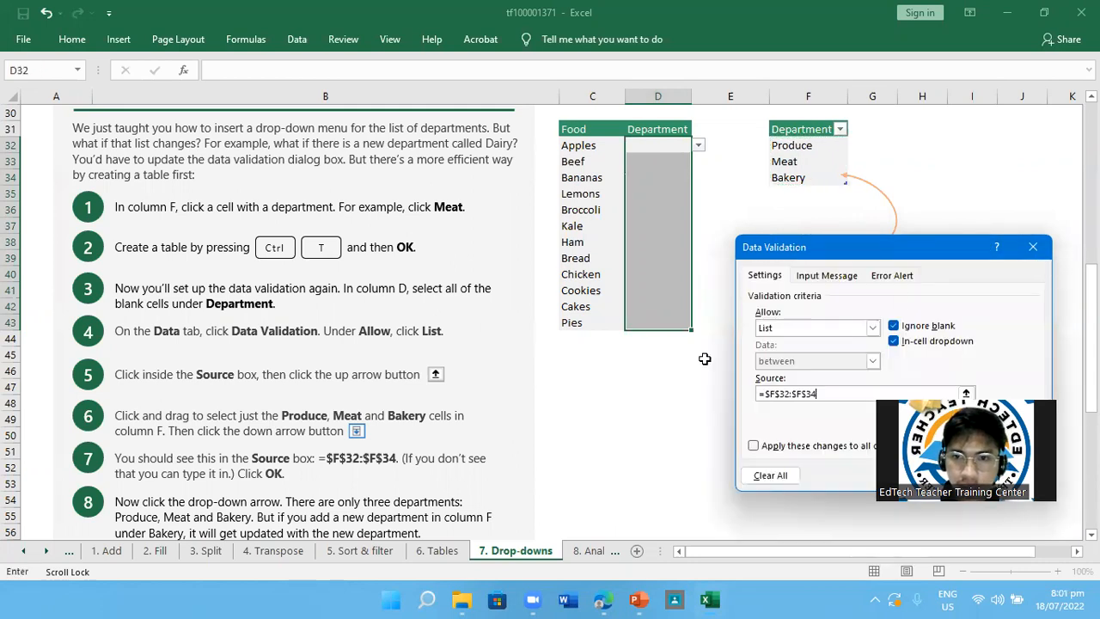
scroll(510, 382, "down", 1)
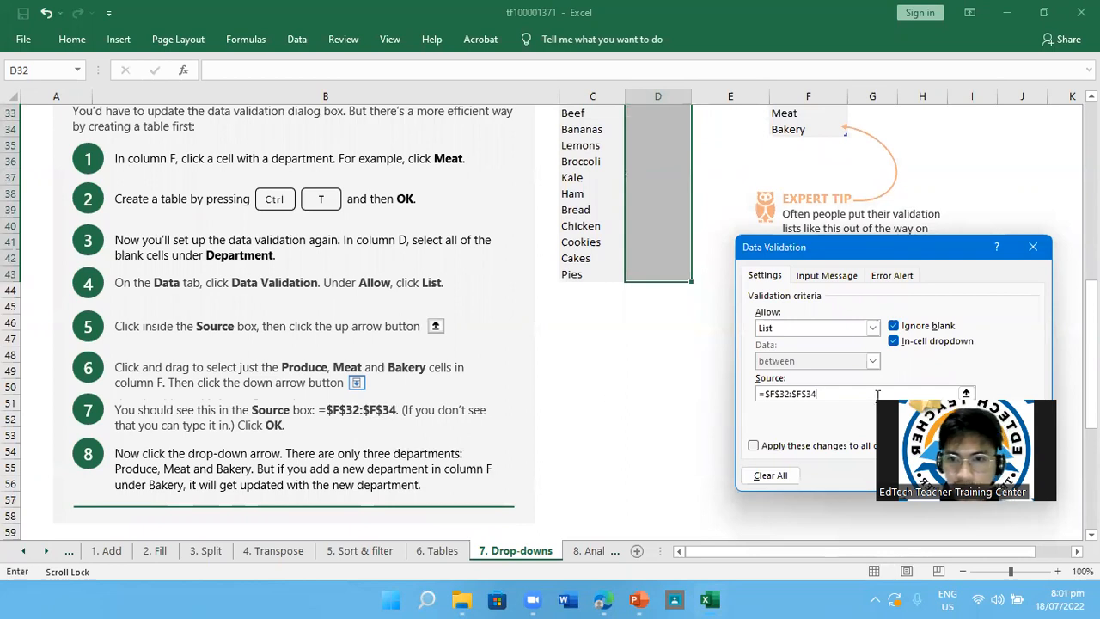
scroll(635, 265, "up", 2)
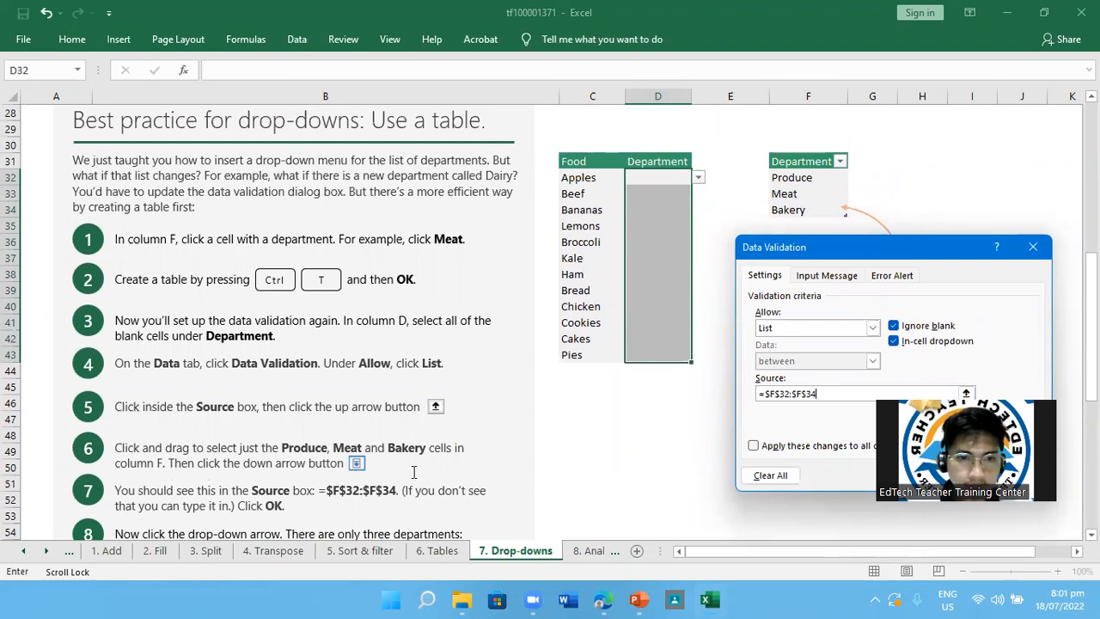
scroll(414, 471, "down", 1)
scroll(413, 471, "down", 1)
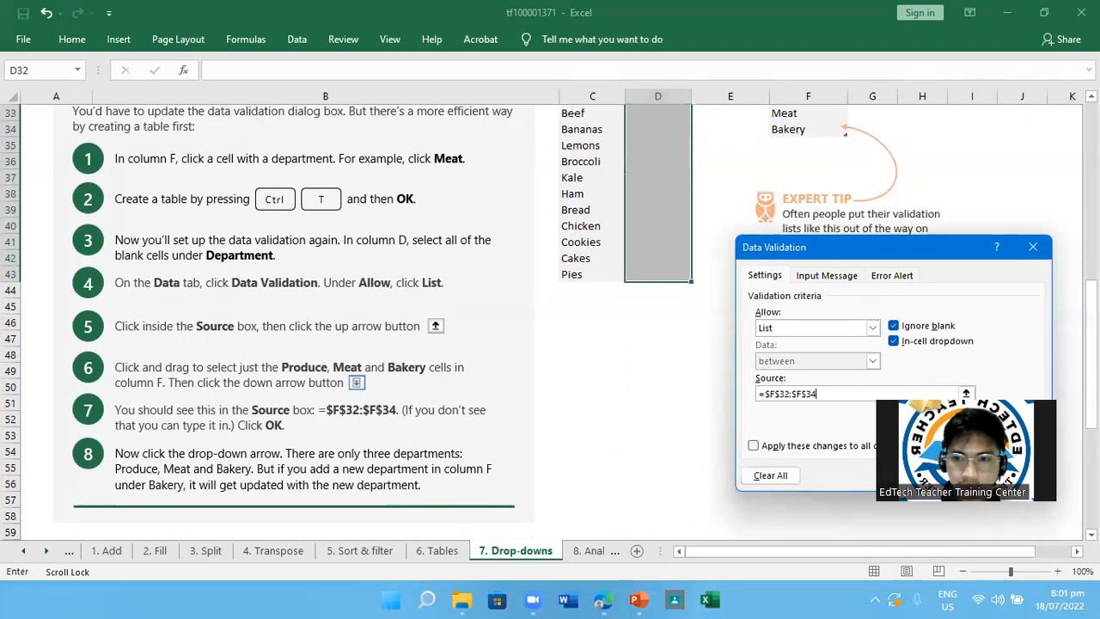
key("Return")
Try the drop-down list in cell D32 by choosing Meat for Apples
scroll(773, 376, "up", 2)
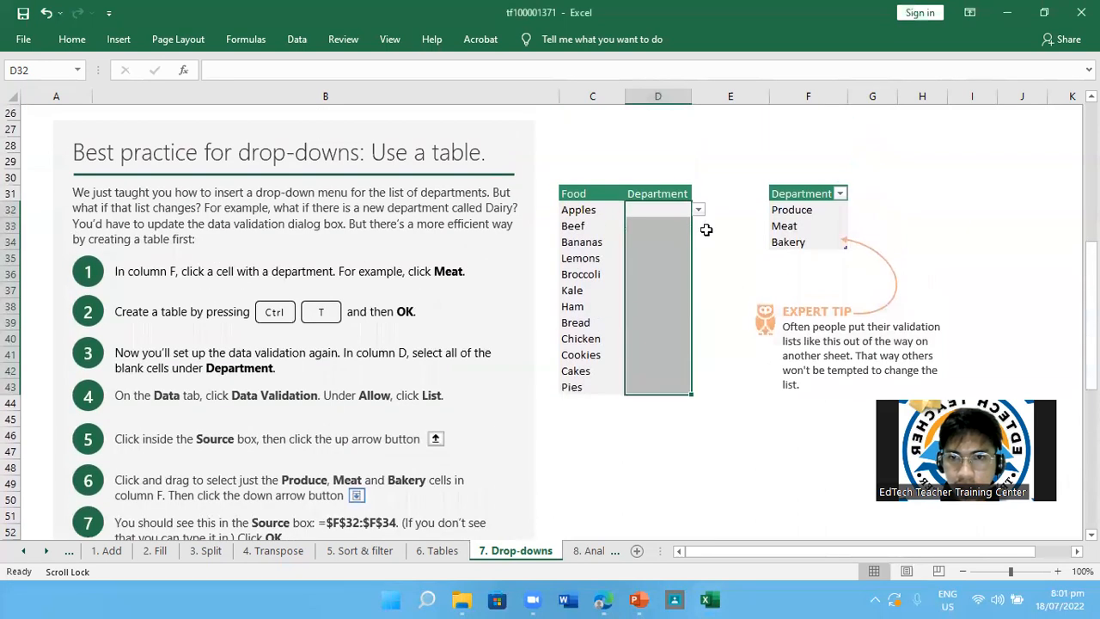
left_click(698, 211)
left_click(653, 234)
key("Return")
left_click(664, 228)
left_click(697, 226)
left_click(663, 207)
left_click(663, 207)
Use the drop-down lists in D32:D34 to assign Produce to Apples, Meat to Beef and Produce to Bananas
left_click(697, 211)
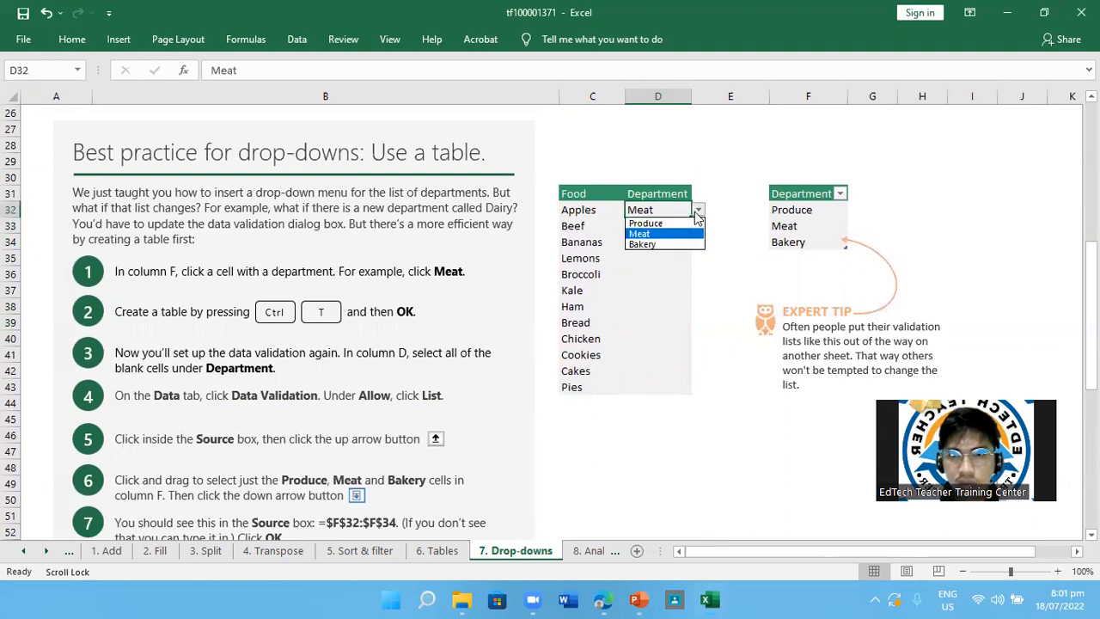
left_click(643, 224)
left_click(643, 223)
left_click(697, 225)
left_click(670, 250)
left_click(646, 242)
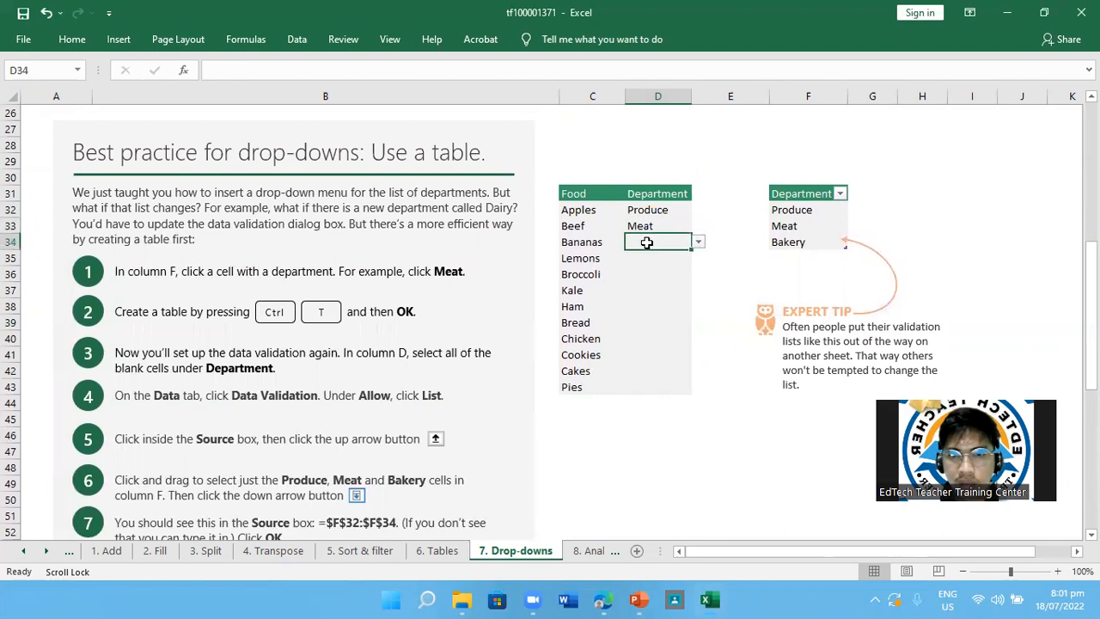
left_click(697, 242)
left_click(649, 255)
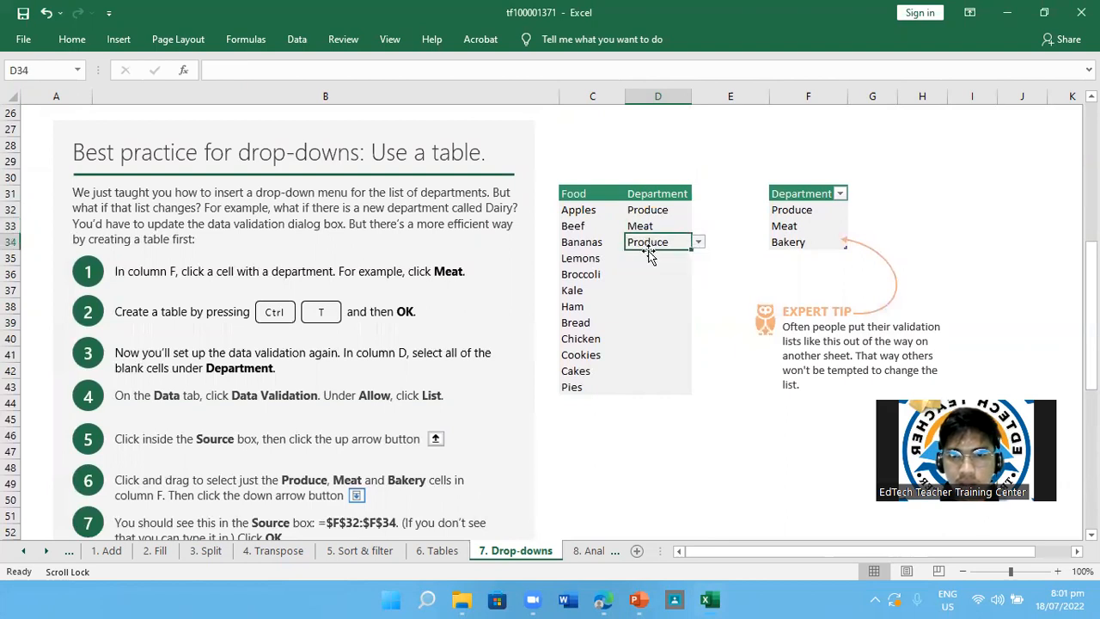
Assign Bakery to Bread in D39 and to Cookies in D41 from their drop-down lists
left_click(640, 320)
left_click(698, 324)
left_click(642, 357)
left_click(627, 352)
left_click(699, 361)
left_click(657, 351)
left_click(697, 355)
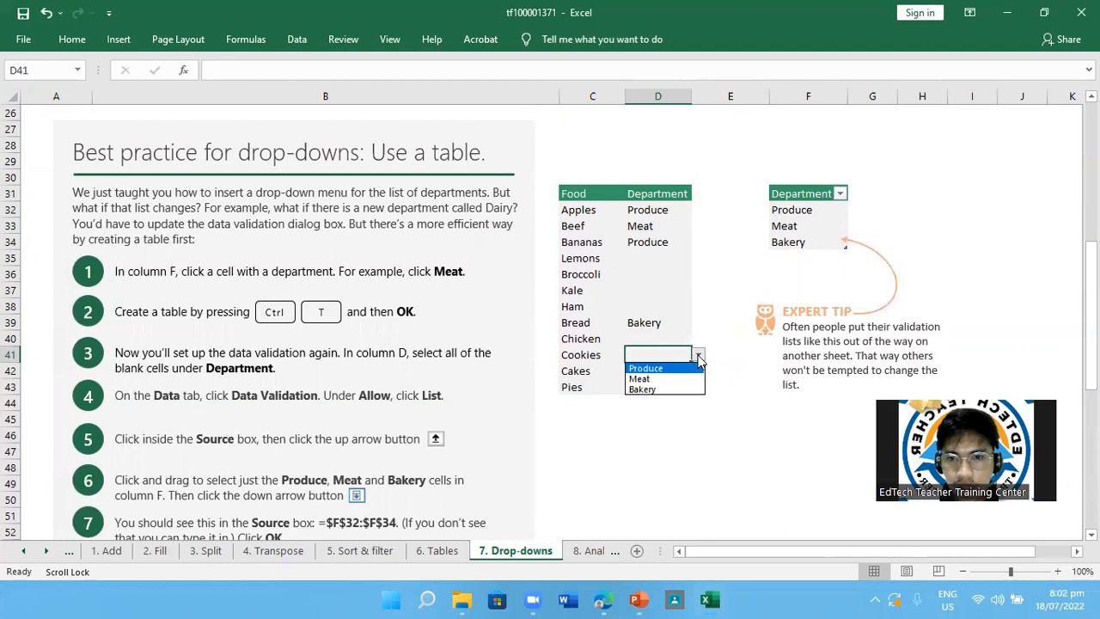
left_click(674, 392)
Review the rest of the Drop-downs lesson and open the 8. Analyze sheet
scroll(483, 424, "down", 8)
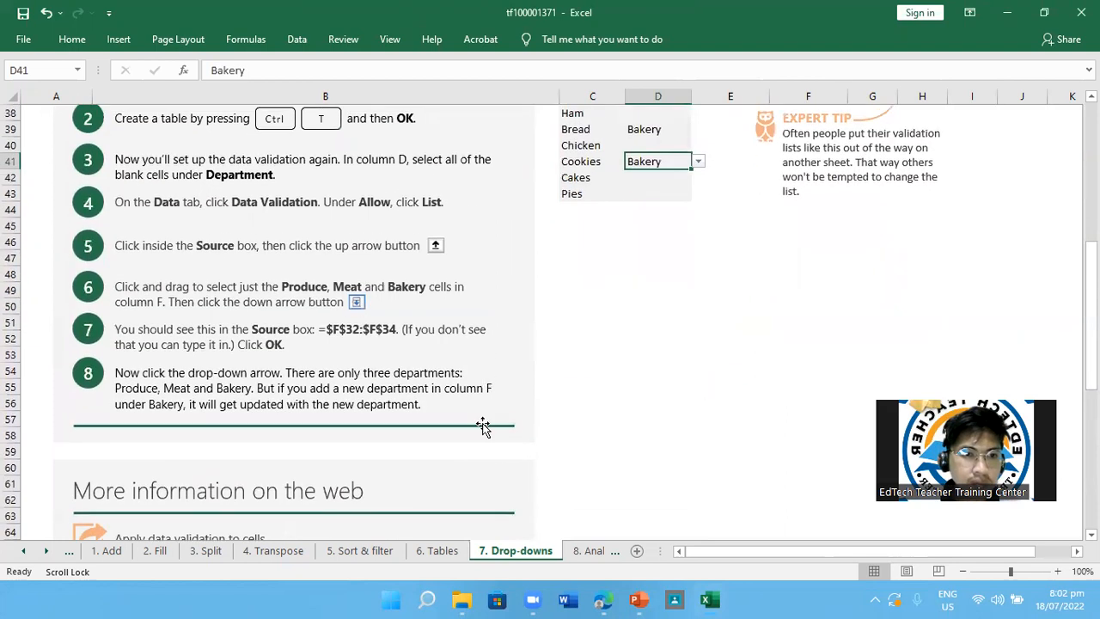
scroll(483, 424, "up", 15)
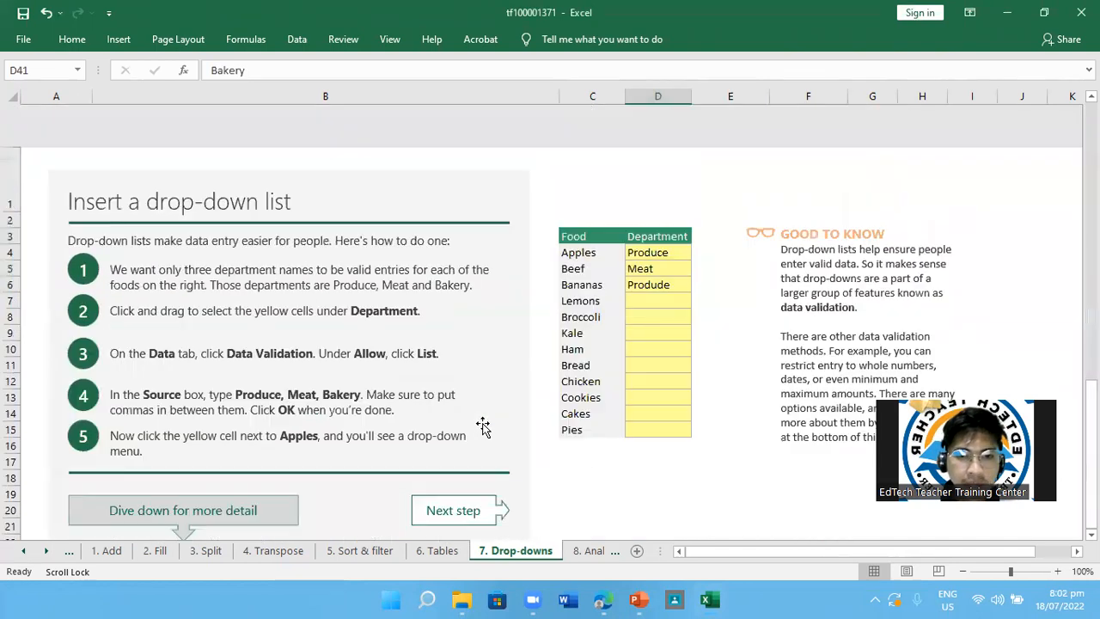
scroll(482, 423, "down", 1)
left_click(582, 554)
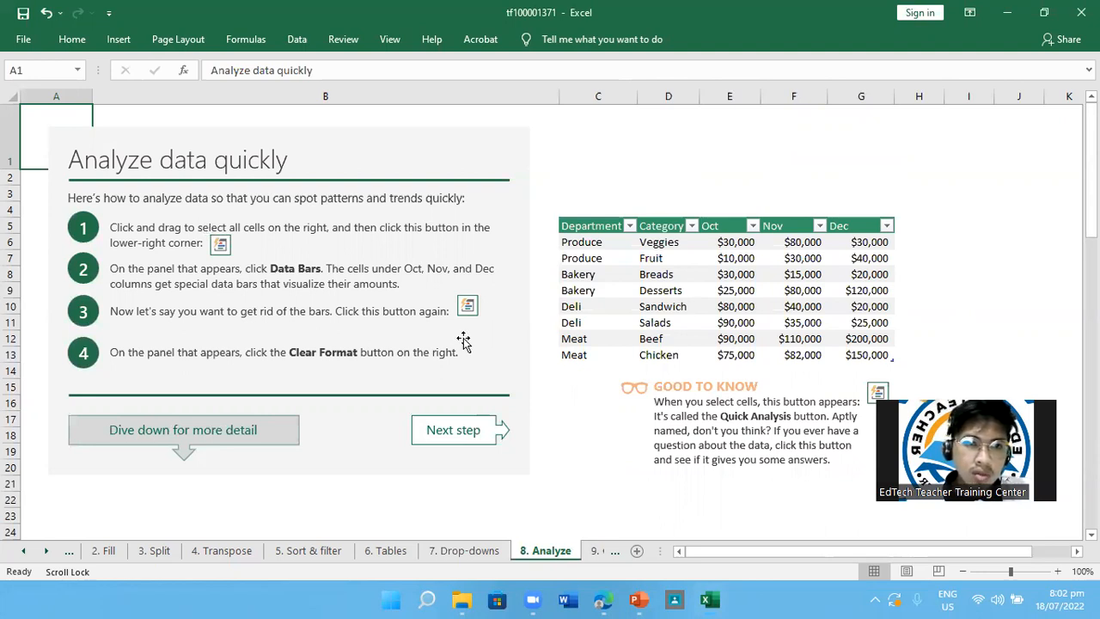
left_click(593, 240)
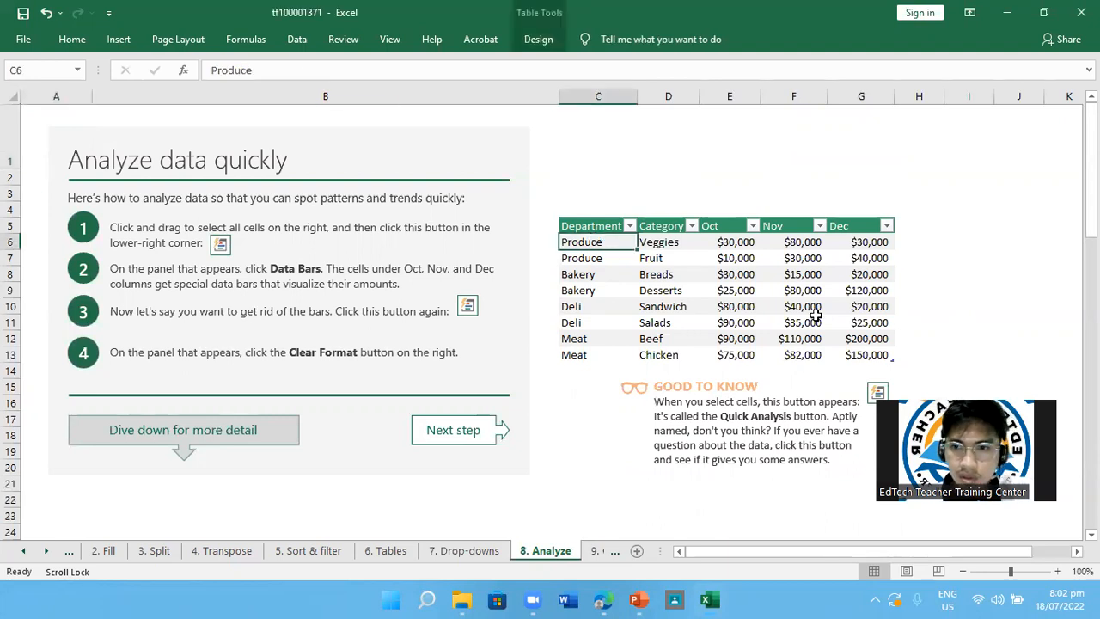
scroll(841, 319, "down", 1)
left_click(878, 327)
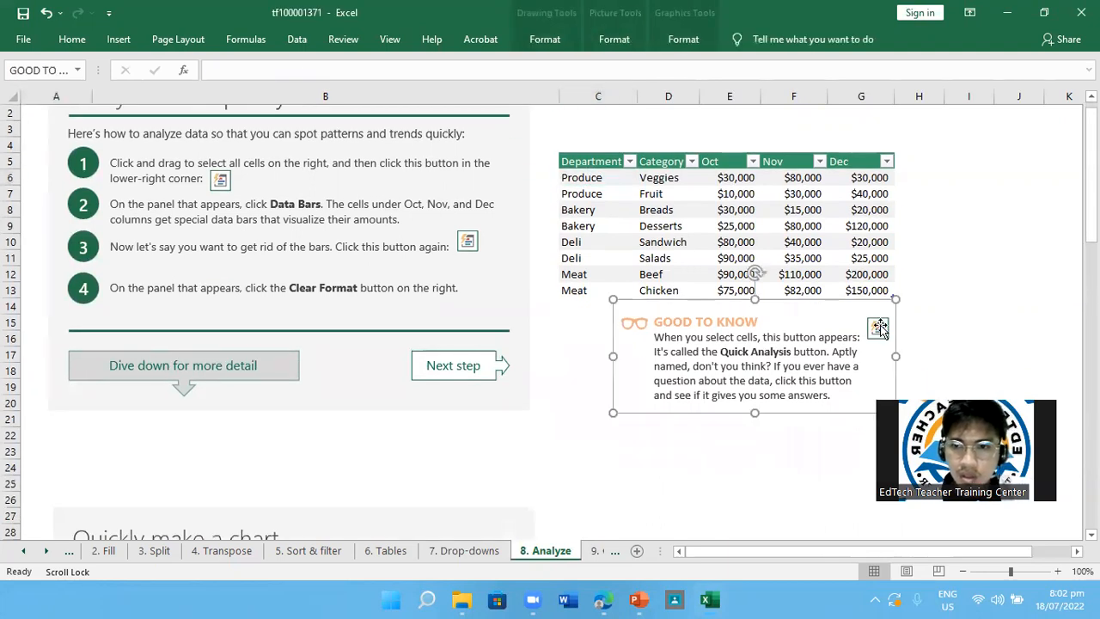
left_click(968, 290)
scroll(629, 286, "up", 1)
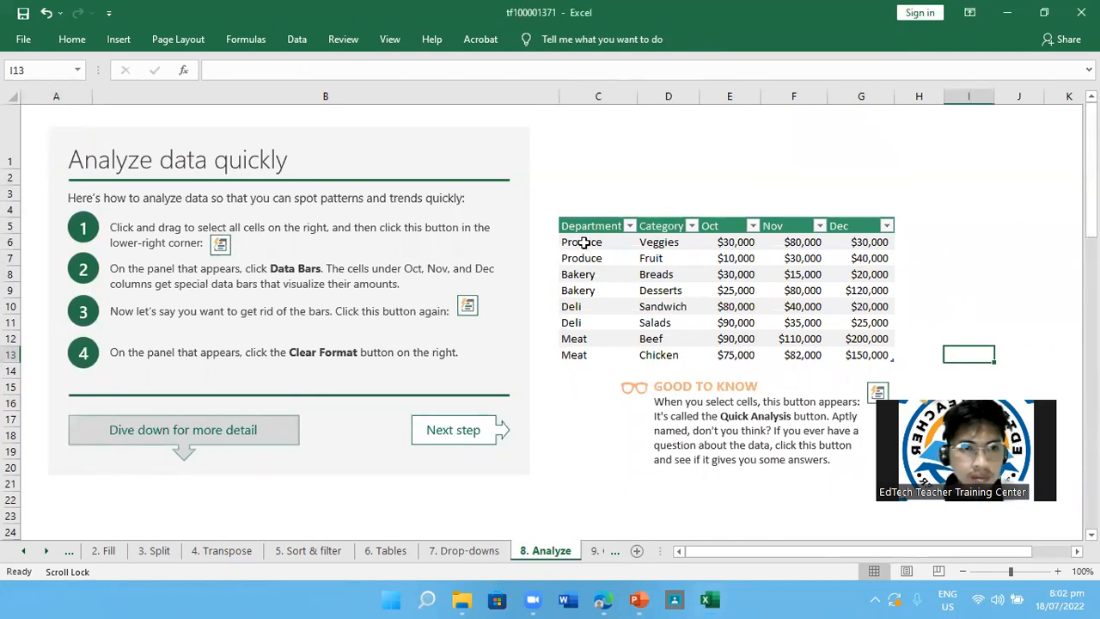
left_click(583, 242)
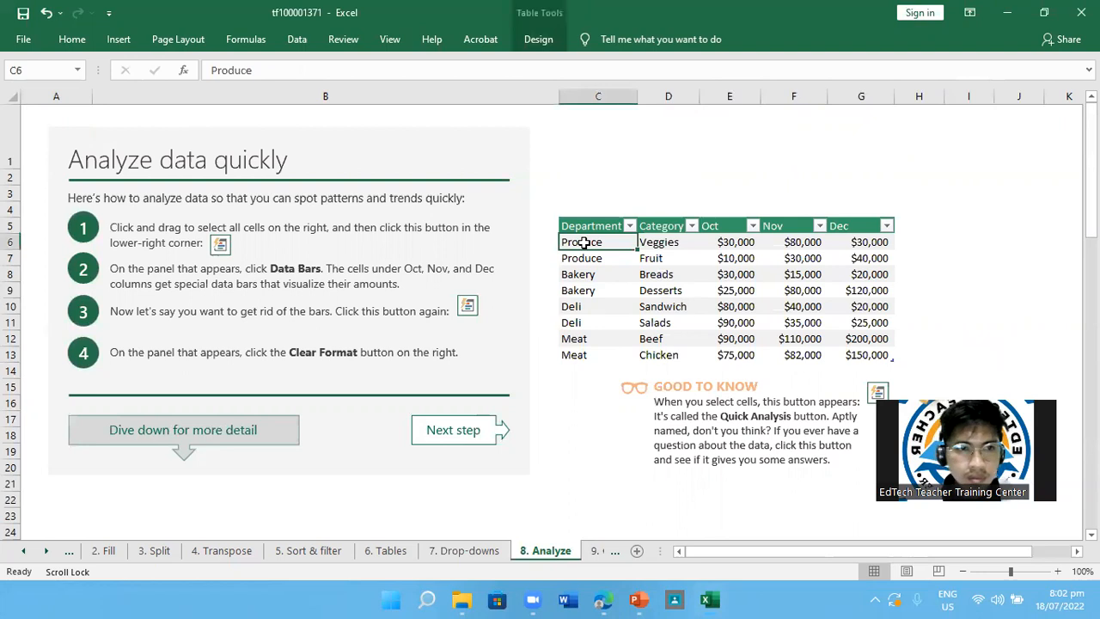
right_click(584, 243)
left_click(582, 247)
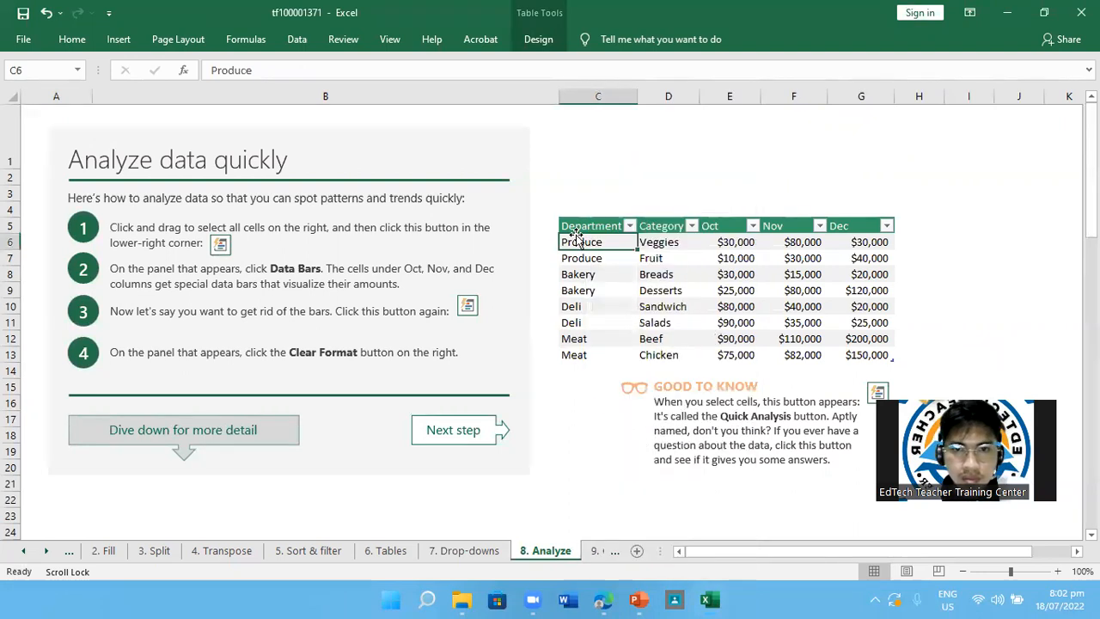
Add data bars to the Department sales table C5:G13 with Quick Analysis
left_click(601, 228)
left_click_drag(592, 228, 877, 361)
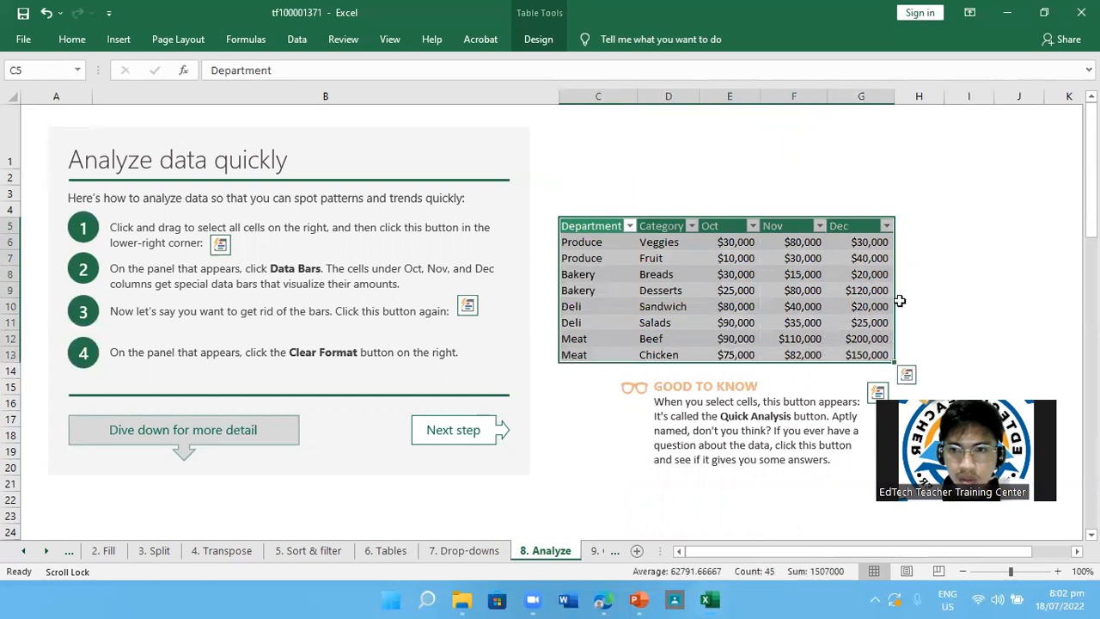
mouse_move(1090, 197)
left_mouse_down()
mouse_move(1089, 215)
mouse_move(1089, 197)
left_mouse_up()
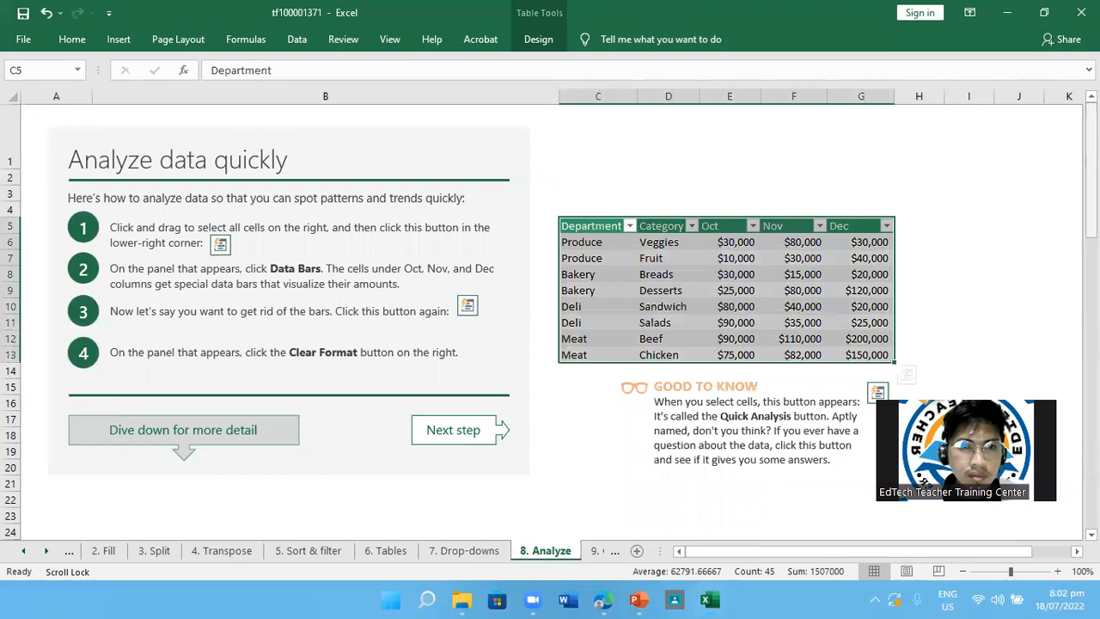
left_click(908, 375)
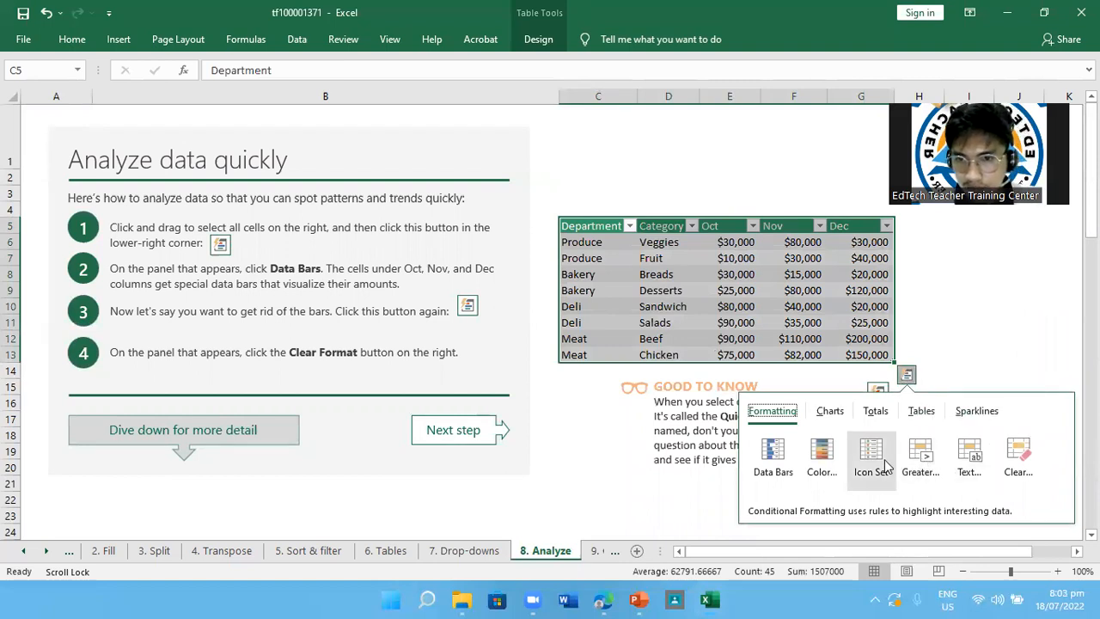
left_click(781, 461)
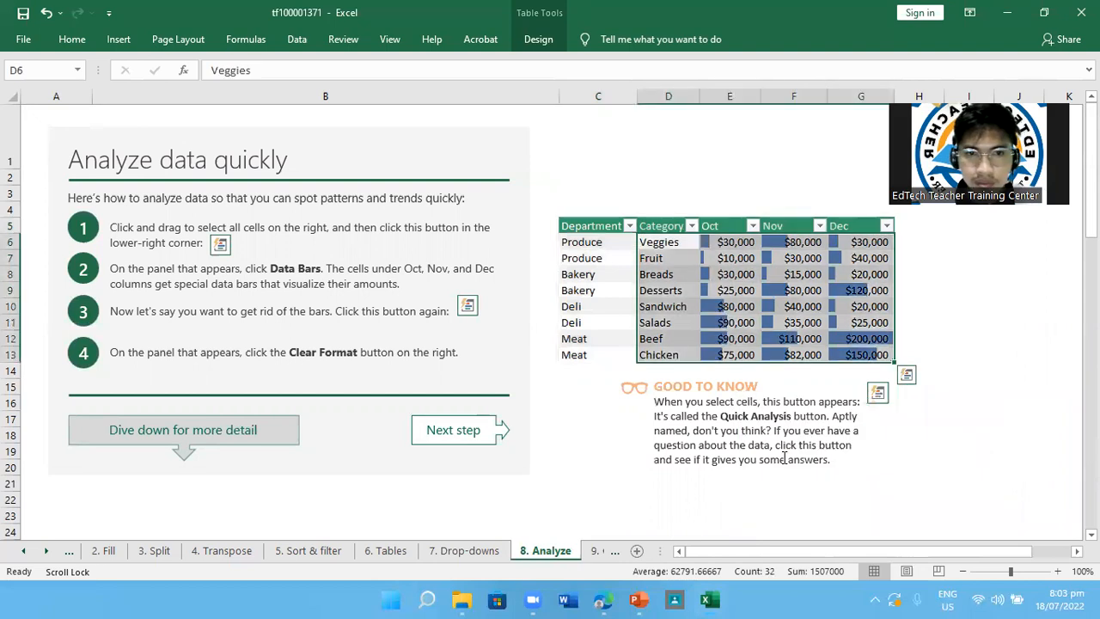
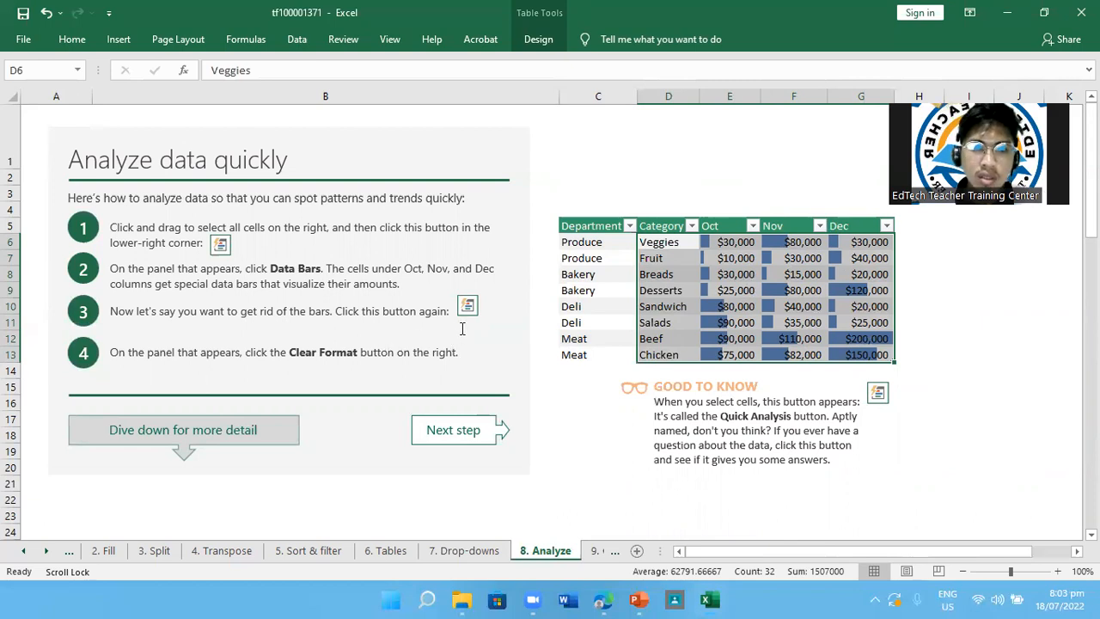
Clear the data bars from cells D6:G13 of the Department sales table with Quick Analysis
mouse_move(898, 371)
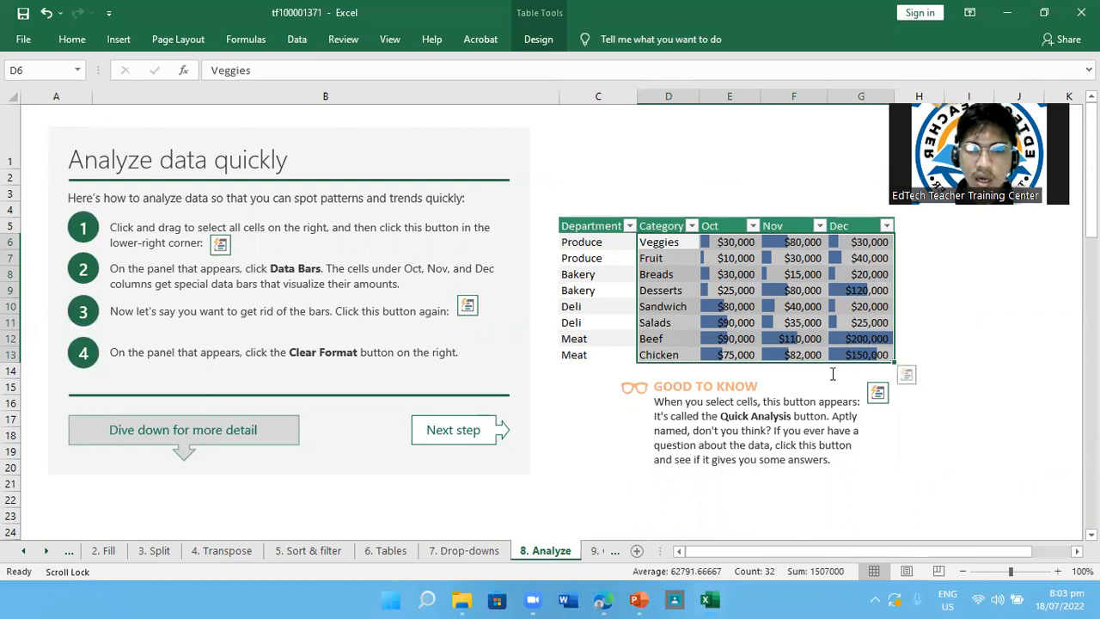
left_click(907, 377)
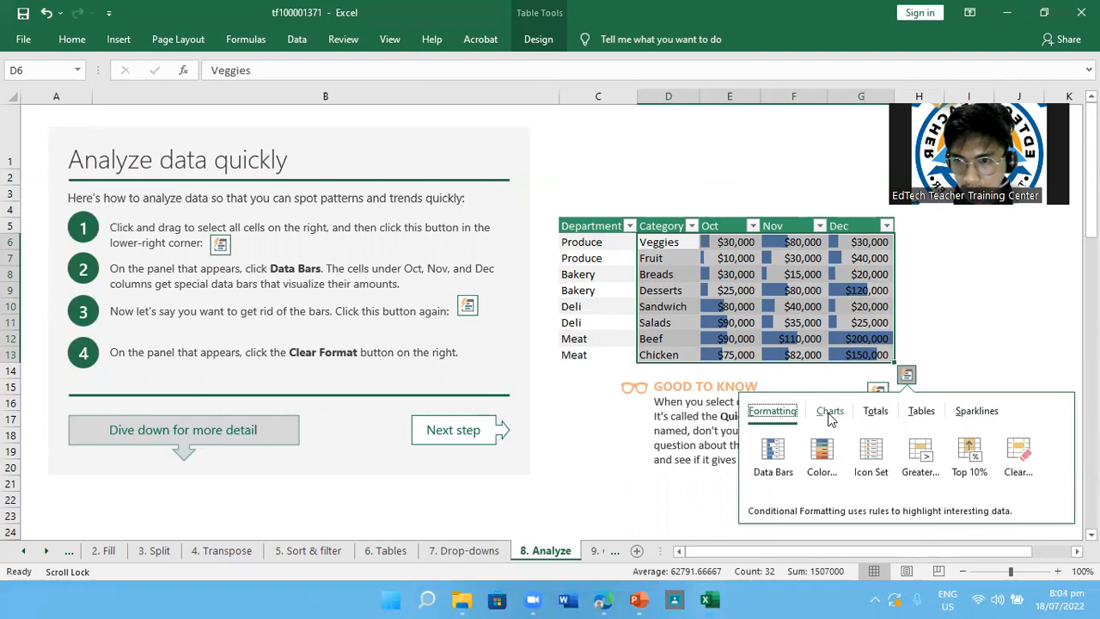
left_click(1019, 469)
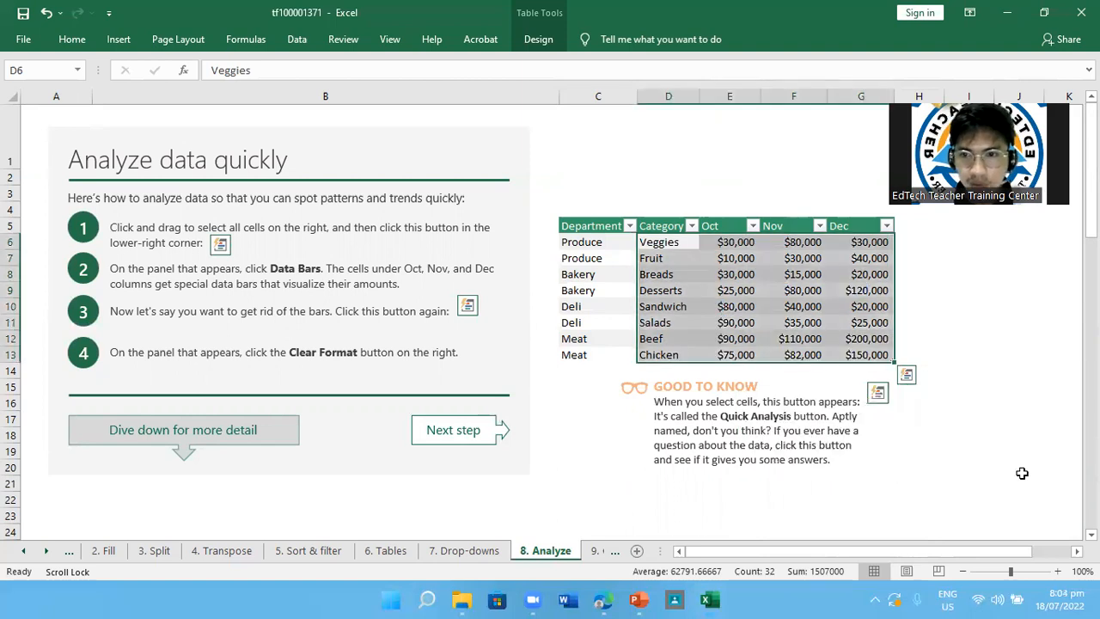
left_click(999, 402)
Read the Good to Know note on Quick Analysis and the Quickly make a chart instructions on the Analyze sheet
scroll(931, 421, "down", 1)
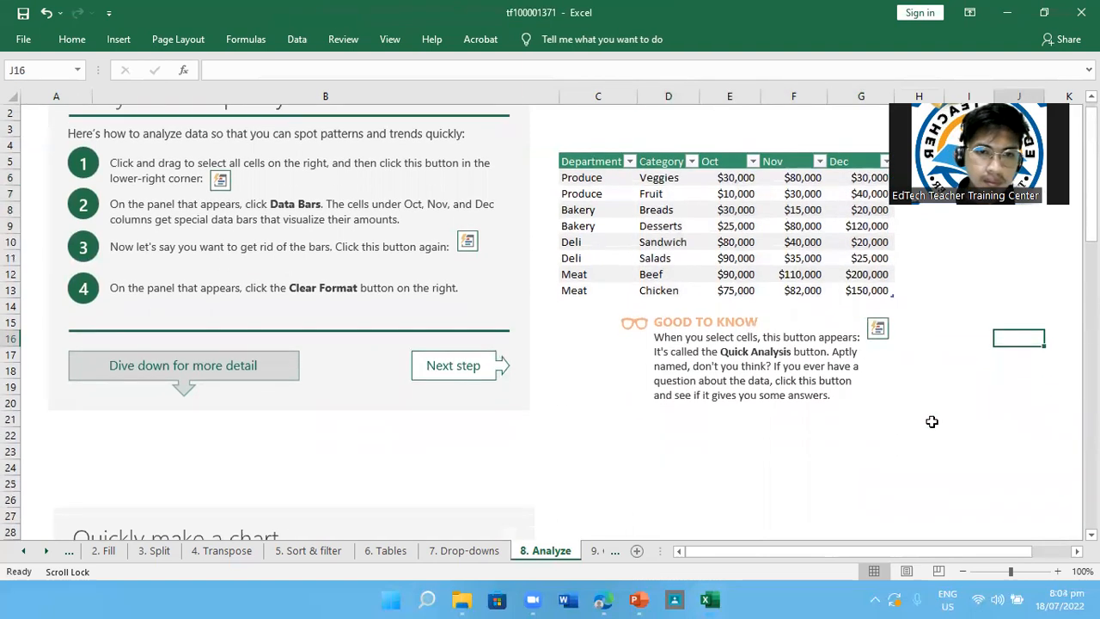
scroll(932, 421, "down", 6)
scroll(931, 421, "up", 6)
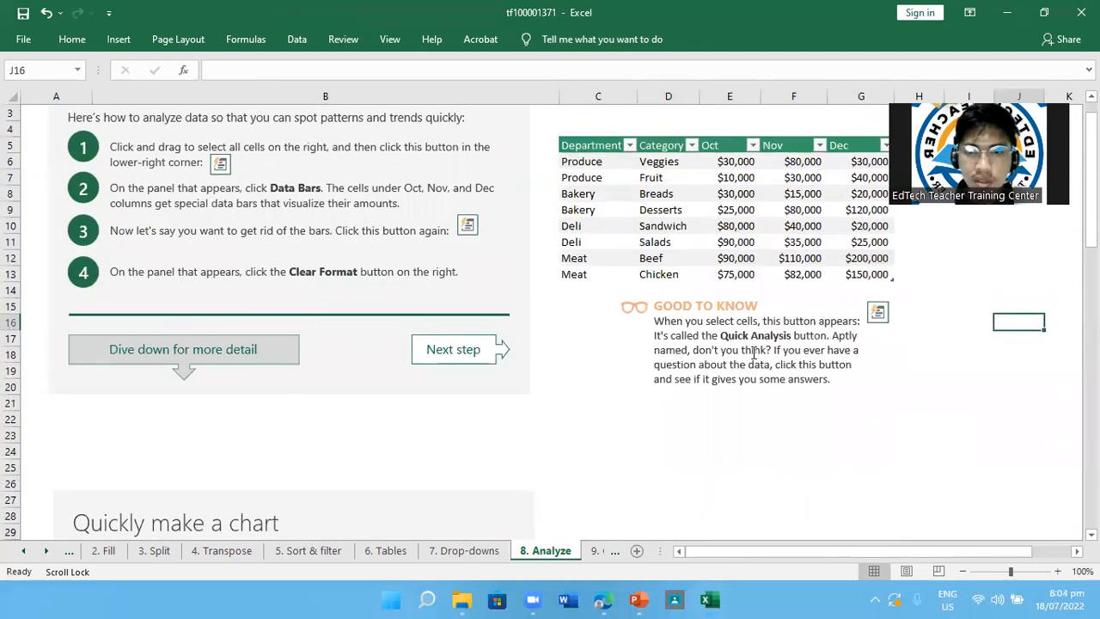
scroll(753, 352, "up", 1)
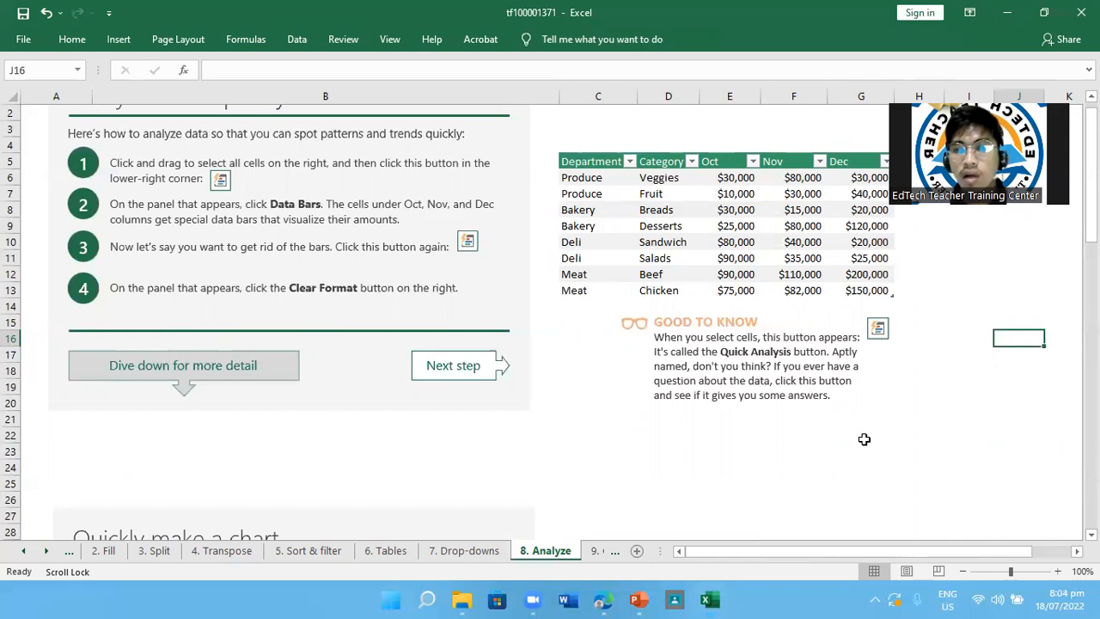
scroll(864, 439, "down", 7)
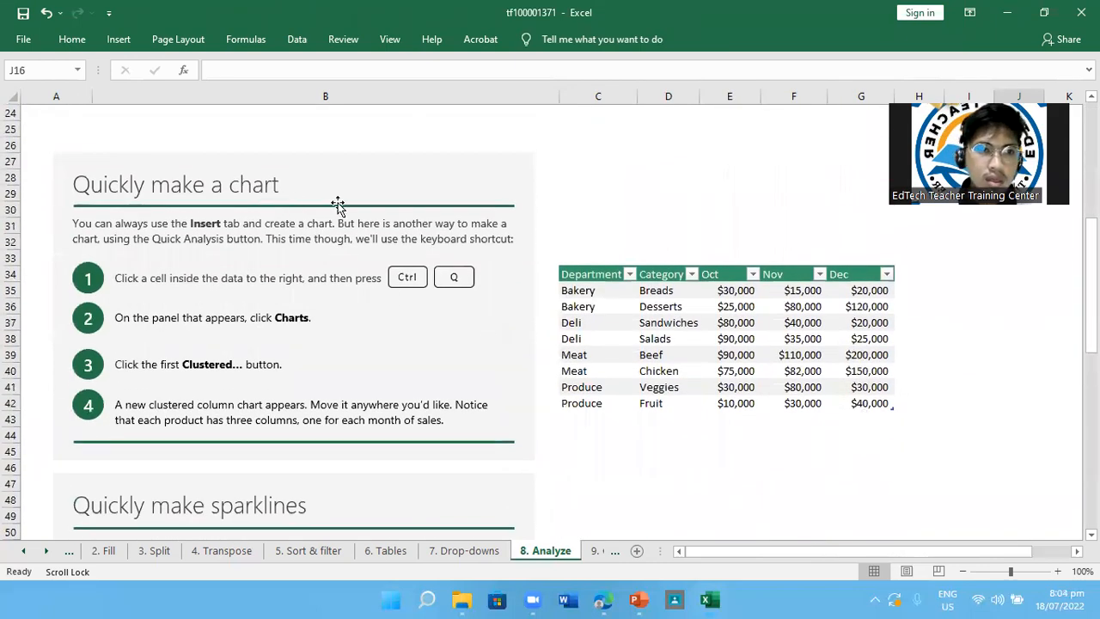
scroll(338, 205, "up", 8)
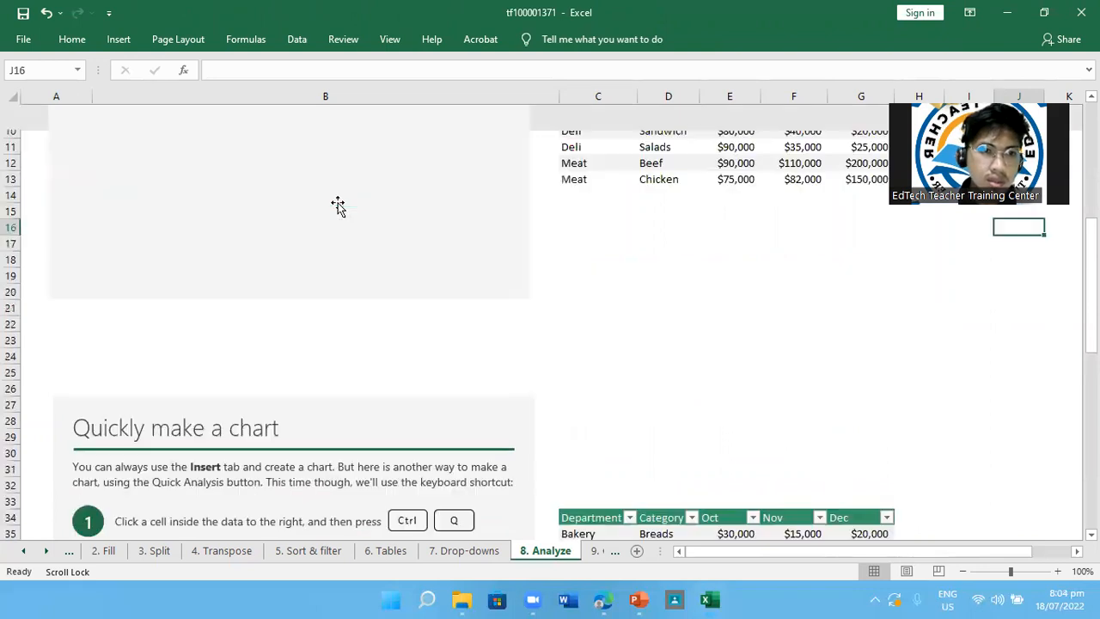
scroll(339, 203, "down", 6)
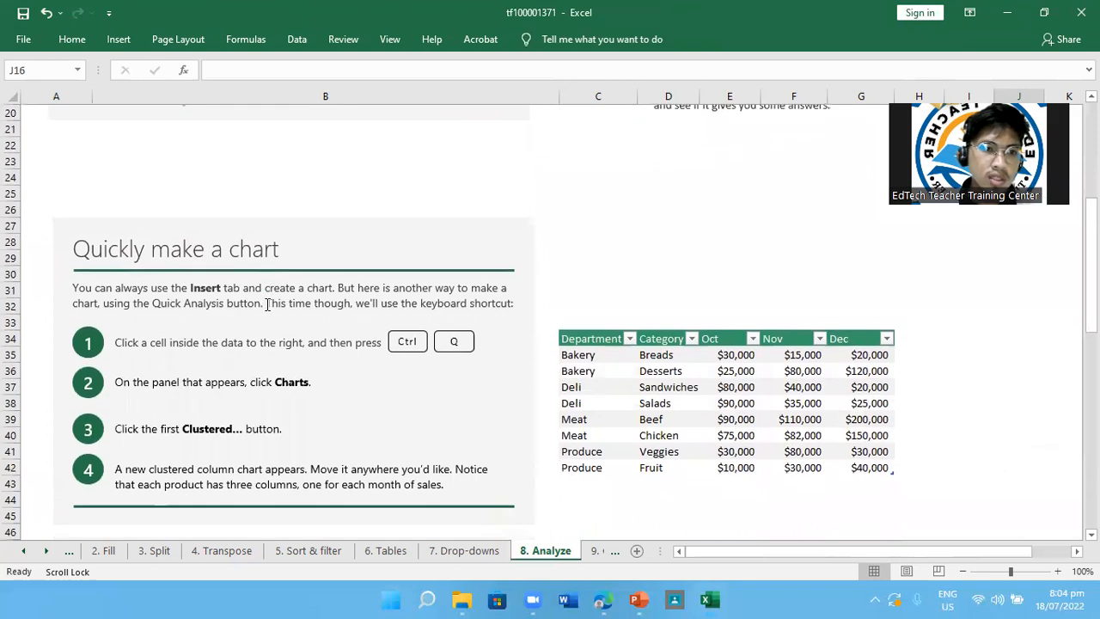
scroll(267, 305, "down", 1)
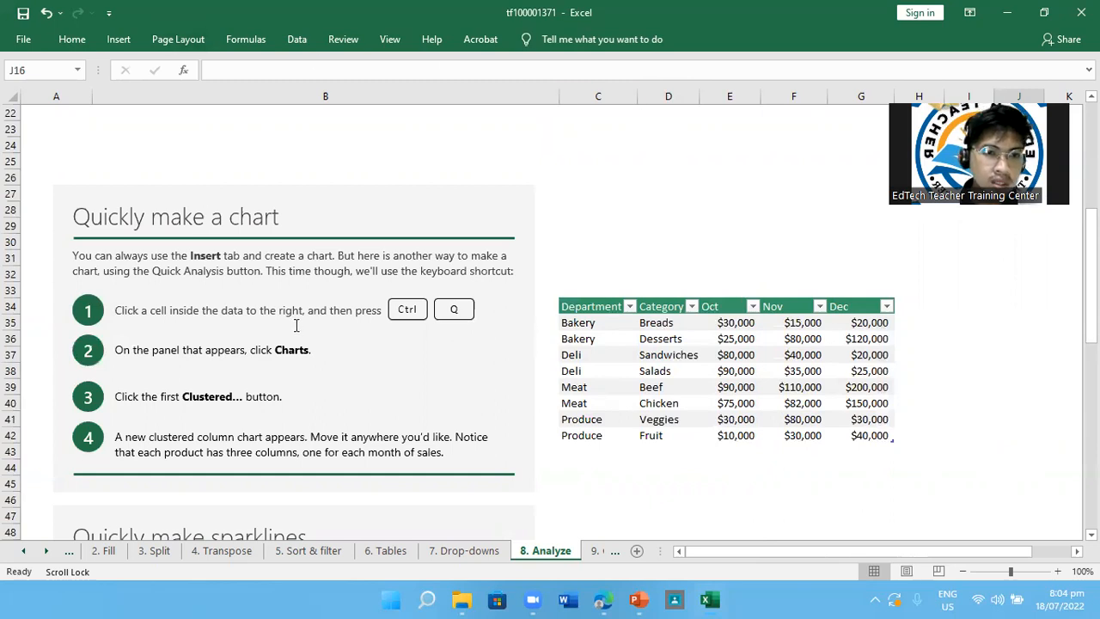
Insert the first suggested clustered column chart for the Department table starting at C34 with Quick Analysis
left_click(602, 329)
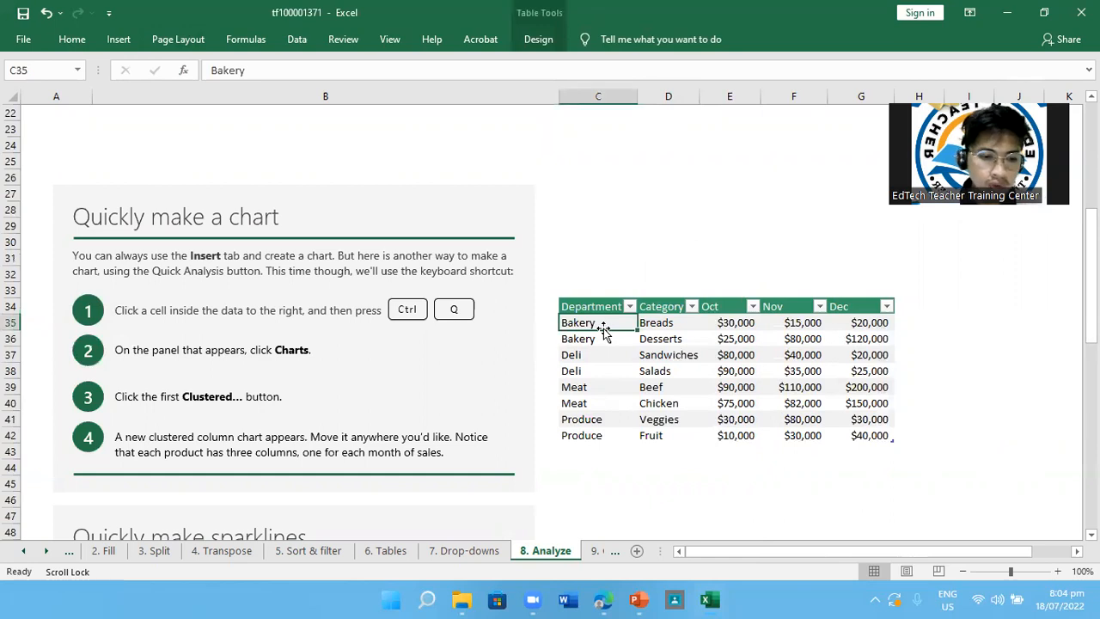
key("ctrl+q")
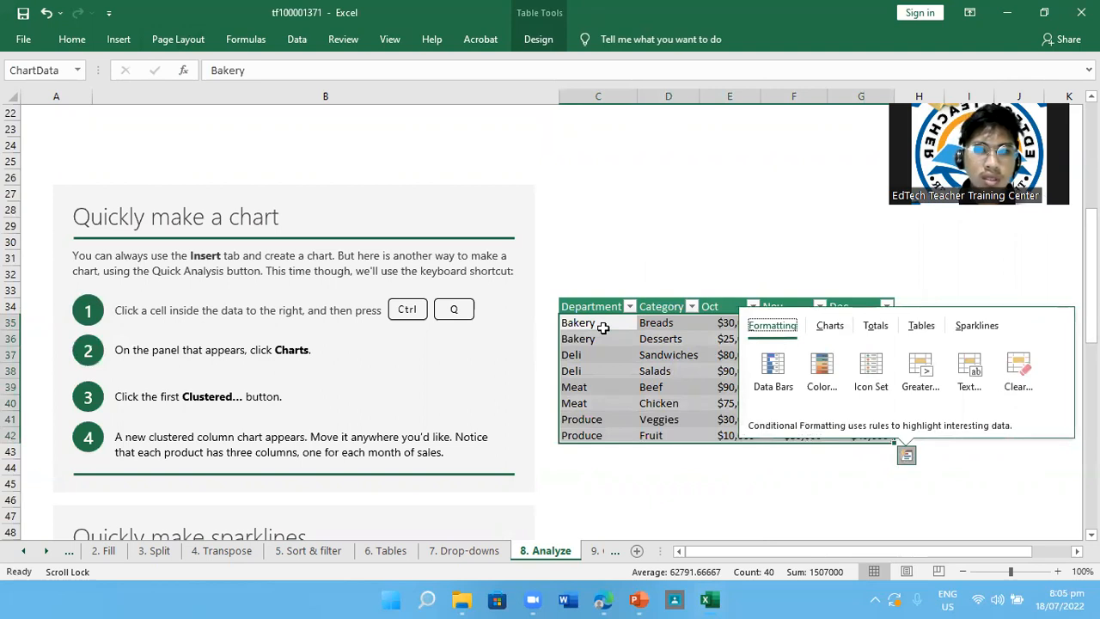
left_click(825, 330)
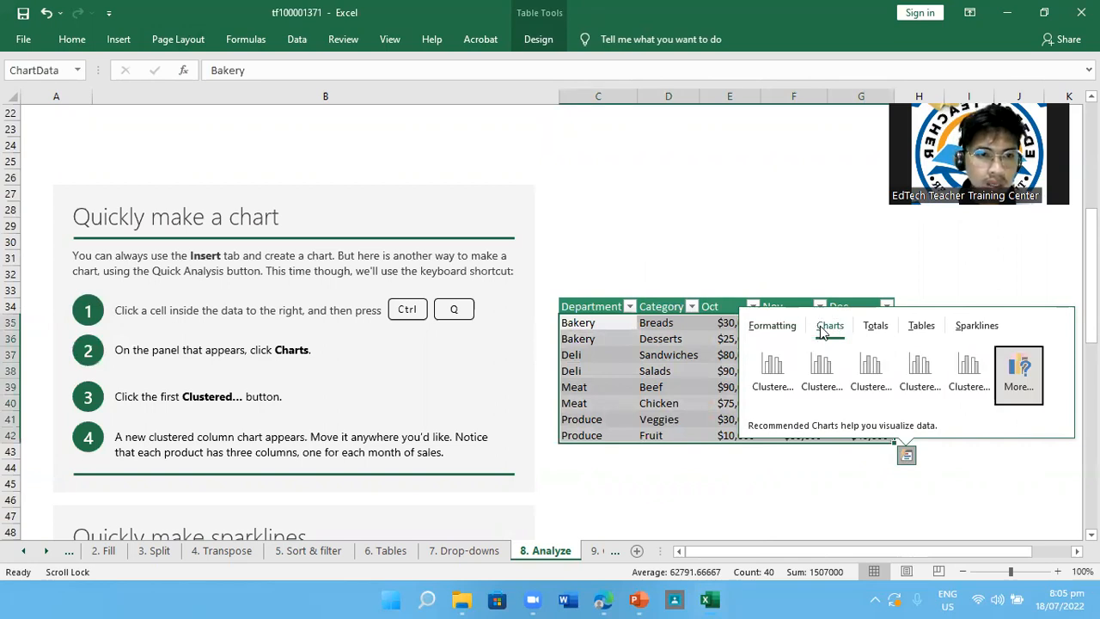
left_click(773, 378)
Move the clustered column chart off its source table into the blank cells beside column G, keeping its original size
left_click_drag(644, 217, 768, 232)
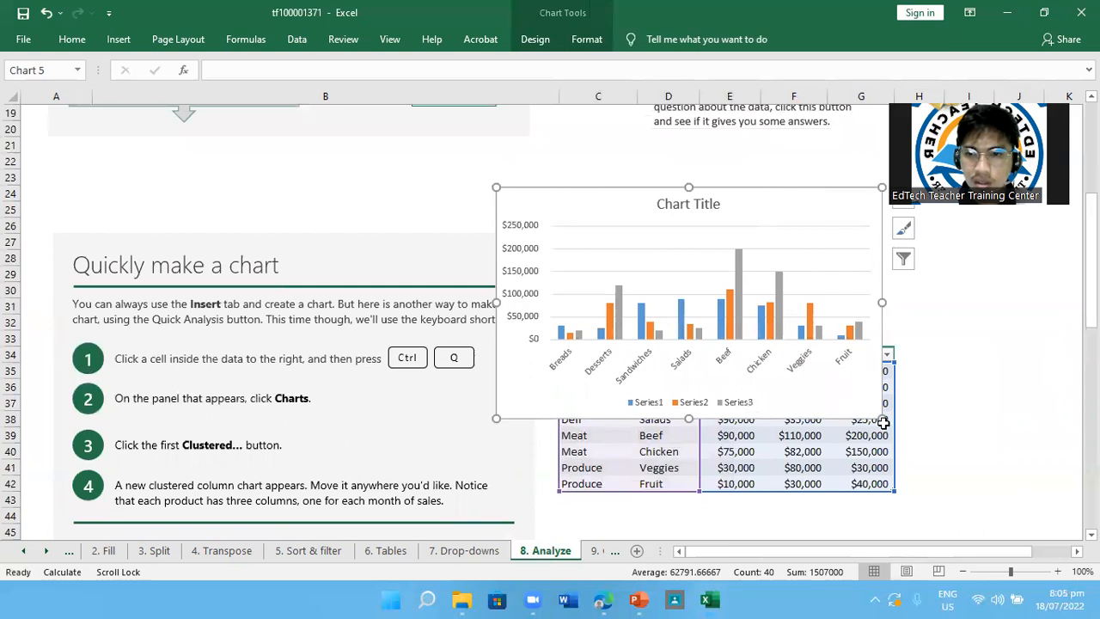
left_click_drag(883, 422, 808, 344)
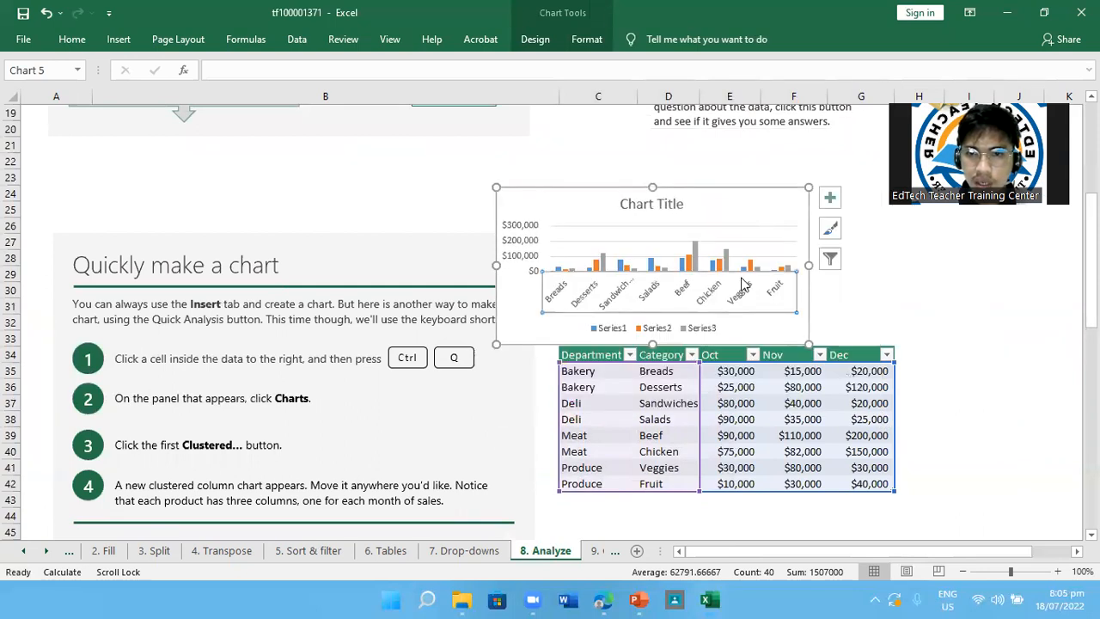
key("ctrl+z")
left_click(779, 305)
left_click_drag(831, 211, 934, 251)
scroll(934, 252, "down", 3)
left_click_drag(582, 246, 785, 287)
scroll(785, 287, "up", 1)
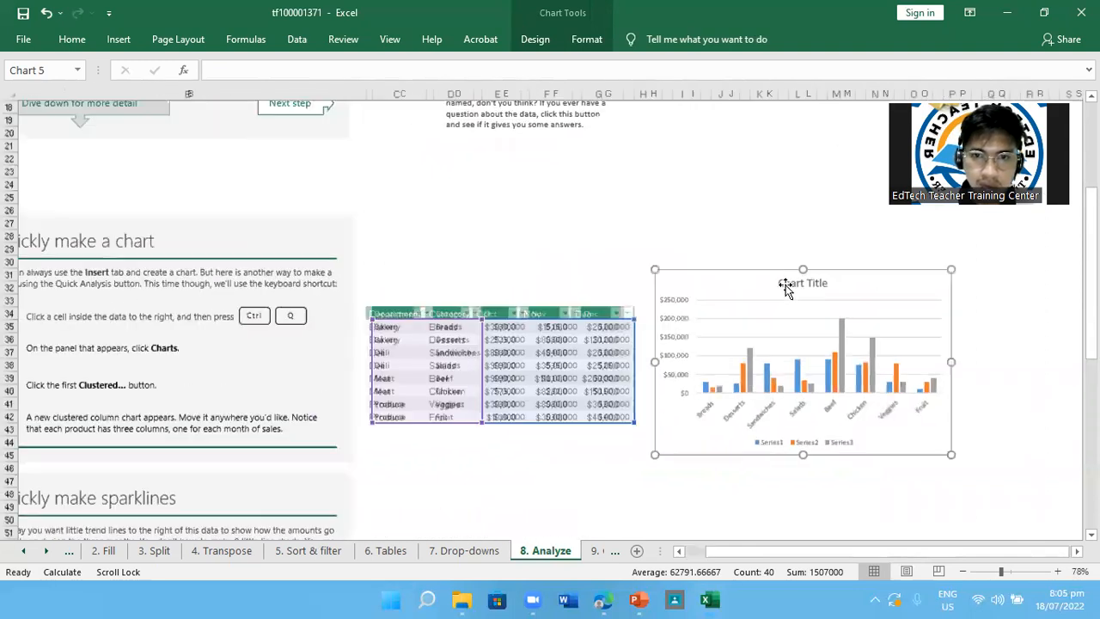
Compare the clustered column chart with its source table and the last instruction of the Quickly make a chart lesson
scroll(593, 371, "up", 3)
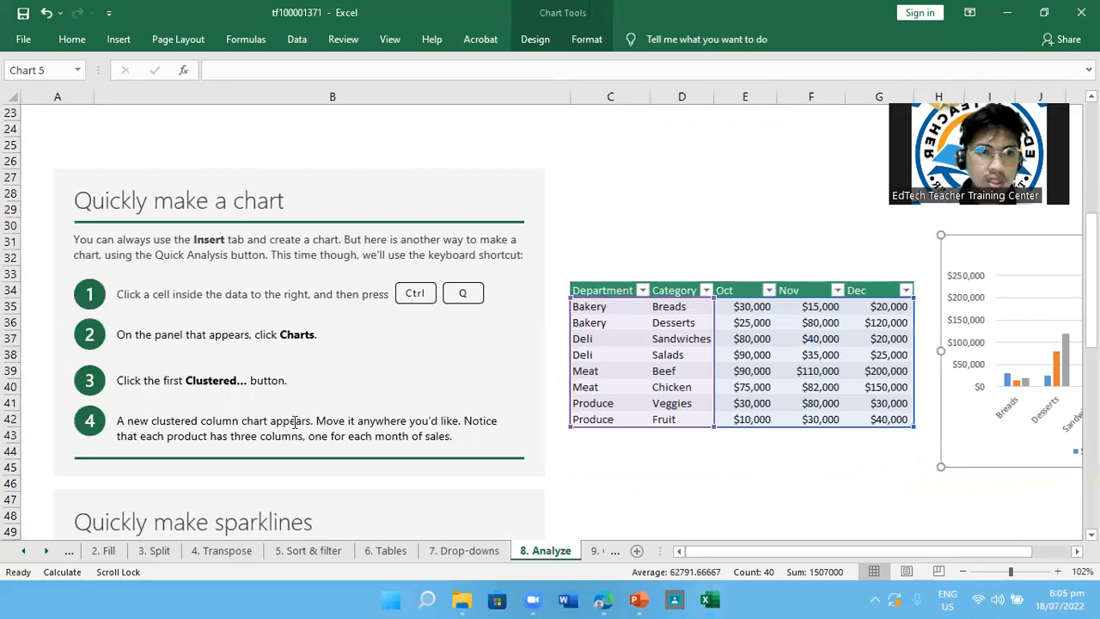
scroll(295, 421, "up", 1)
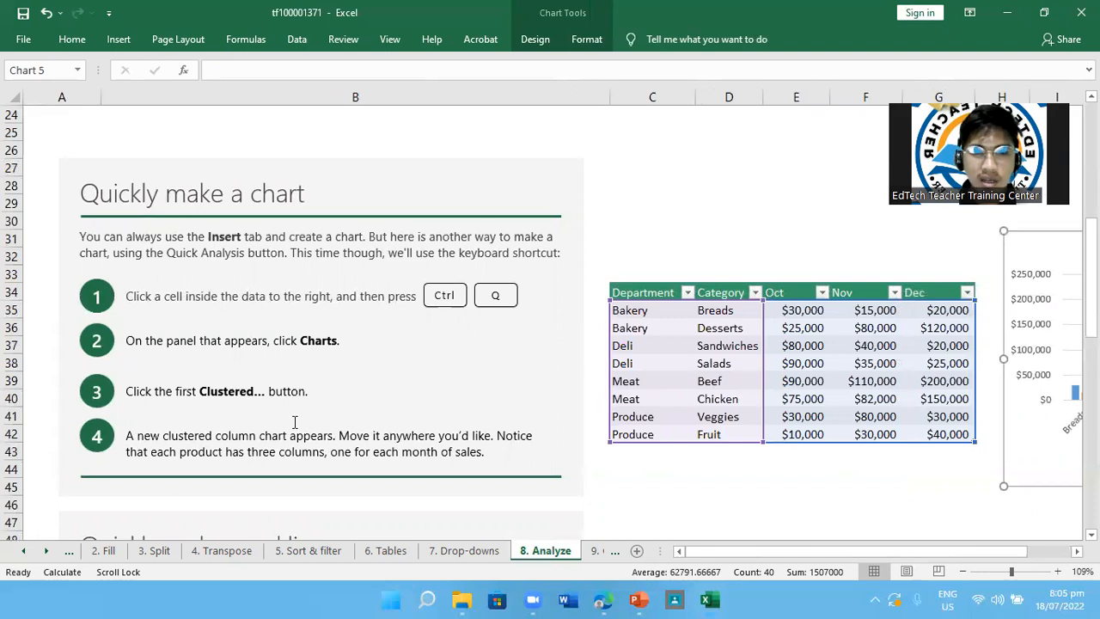
scroll(295, 421, "up", 1)
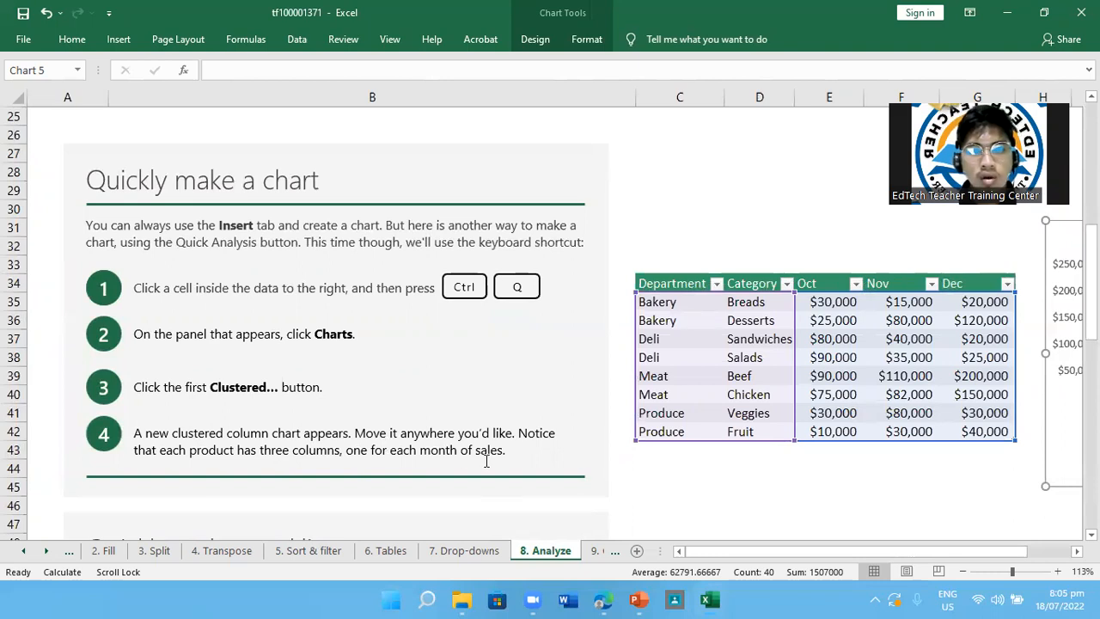
scroll(708, 477, "right", 2)
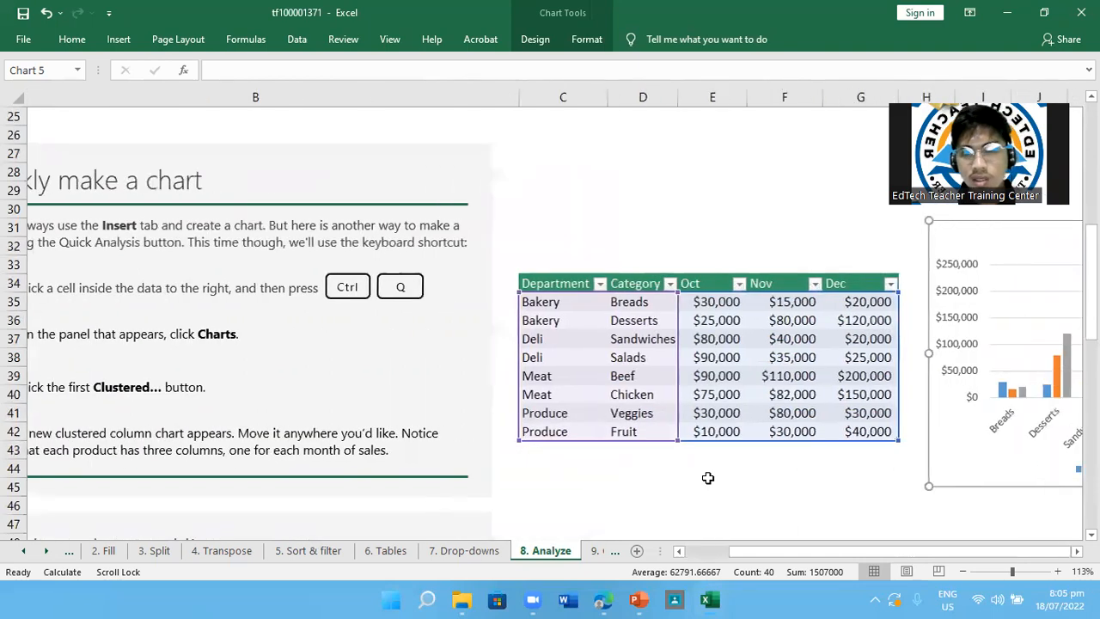
scroll(708, 478, "right", 6)
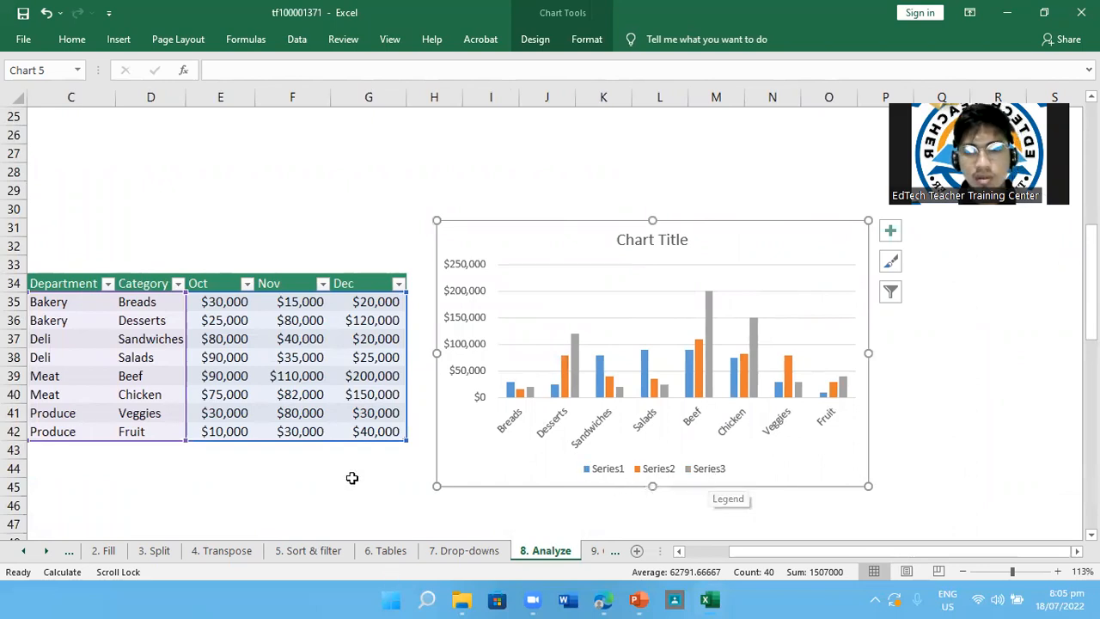
scroll(349, 447, "down", 1)
scroll(259, 450, "left", 3)
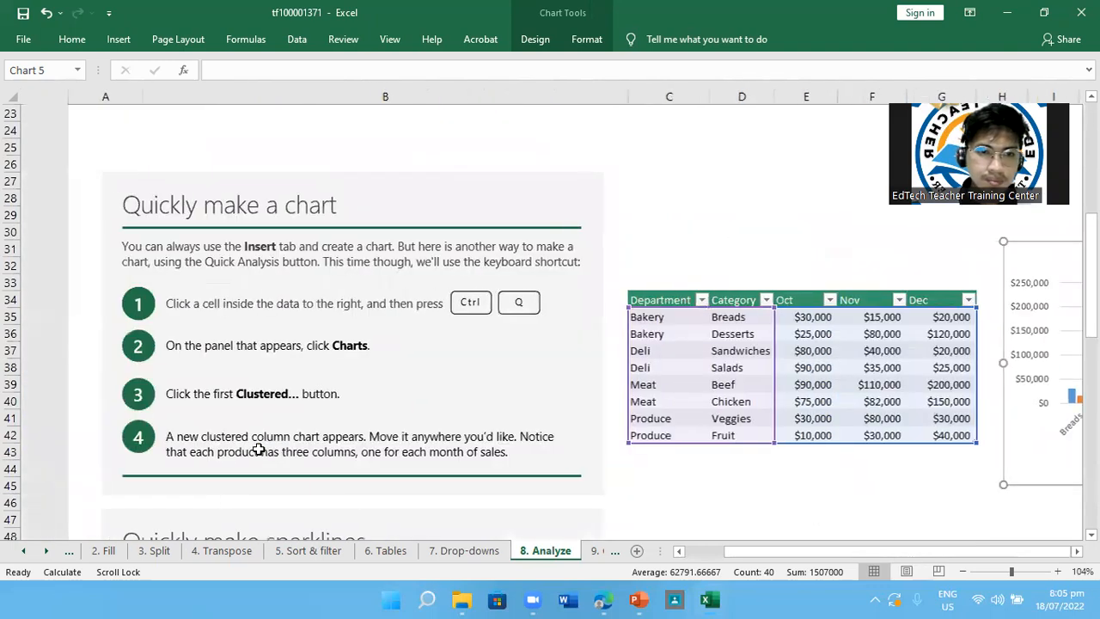
scroll(259, 449, "right", 1)
Add line sparklines beside the Dec column of the Department table in the Quickly make sparklines lesson with Quick Analysis
scroll(258, 449, "down", 6)
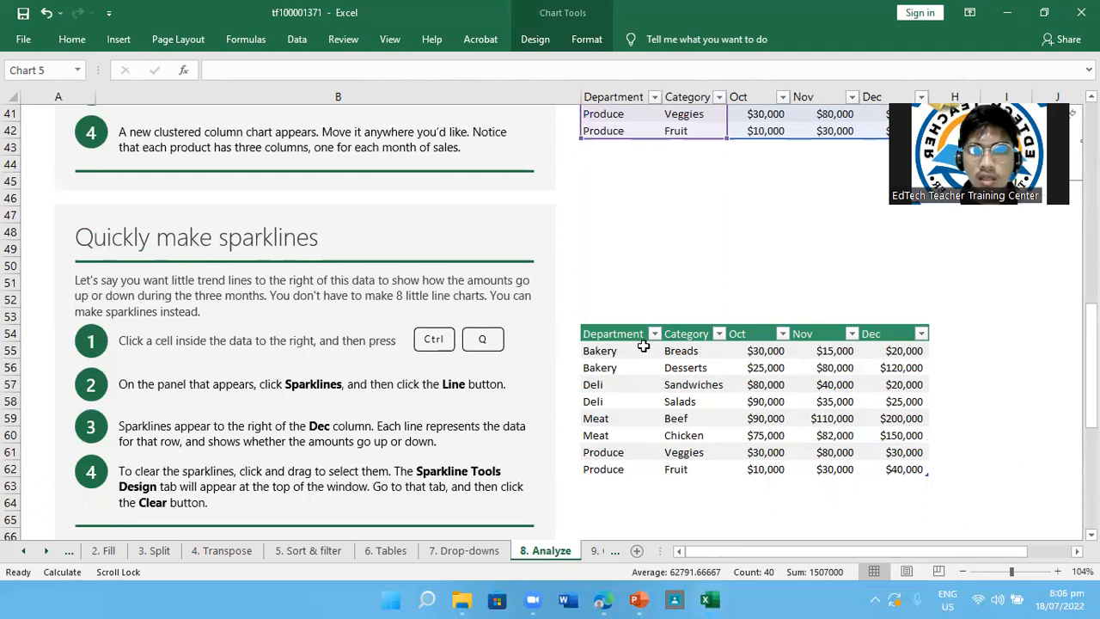
left_click(631, 369)
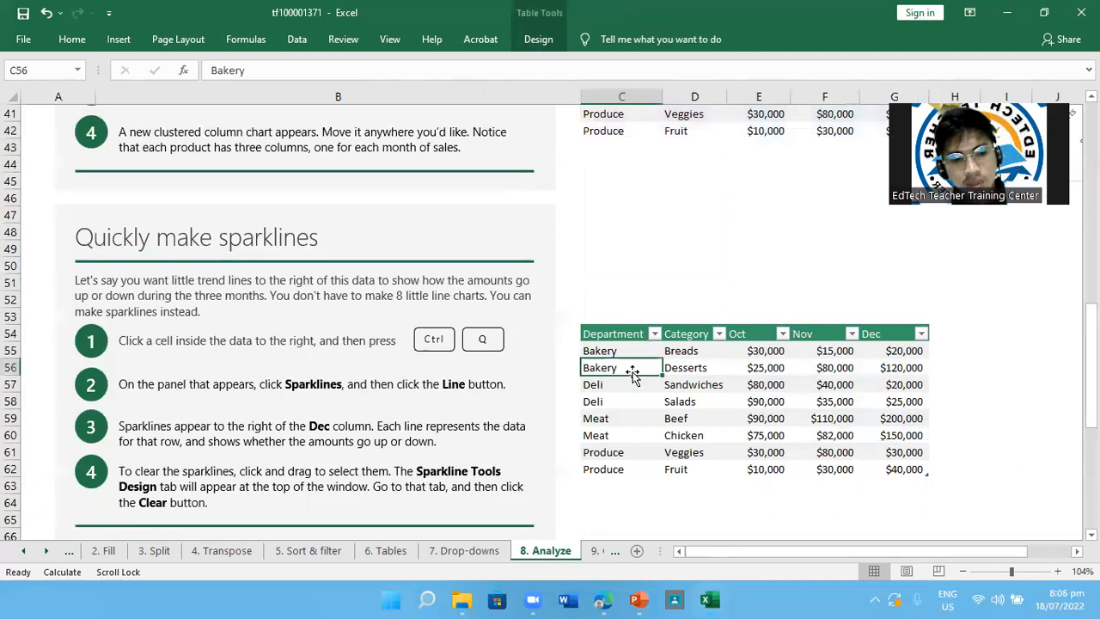
key("ctrl+q")
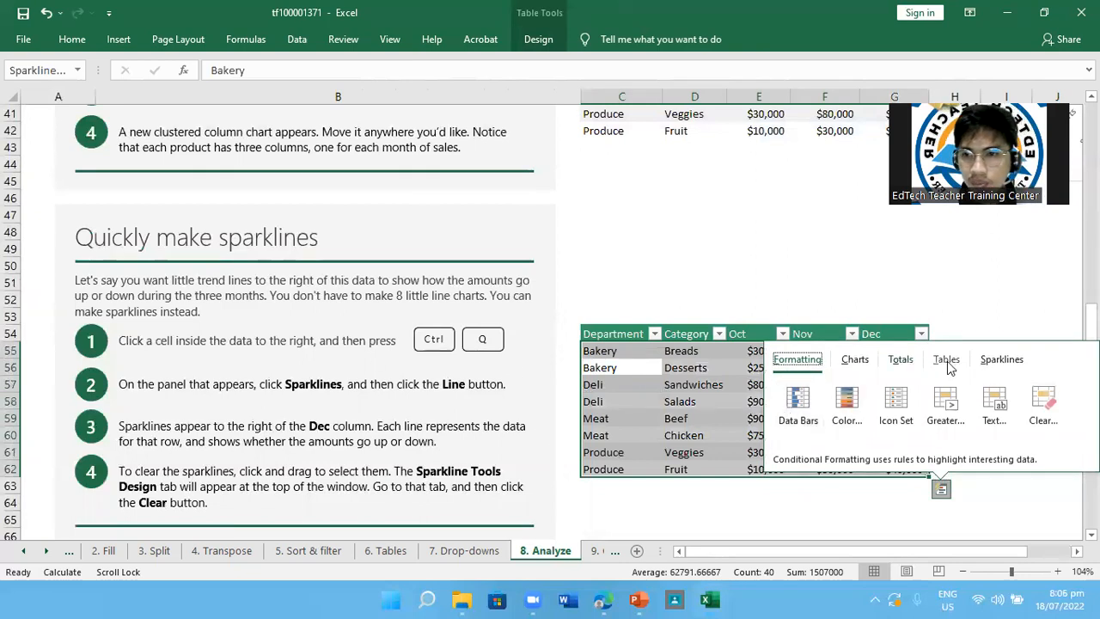
left_click(995, 366)
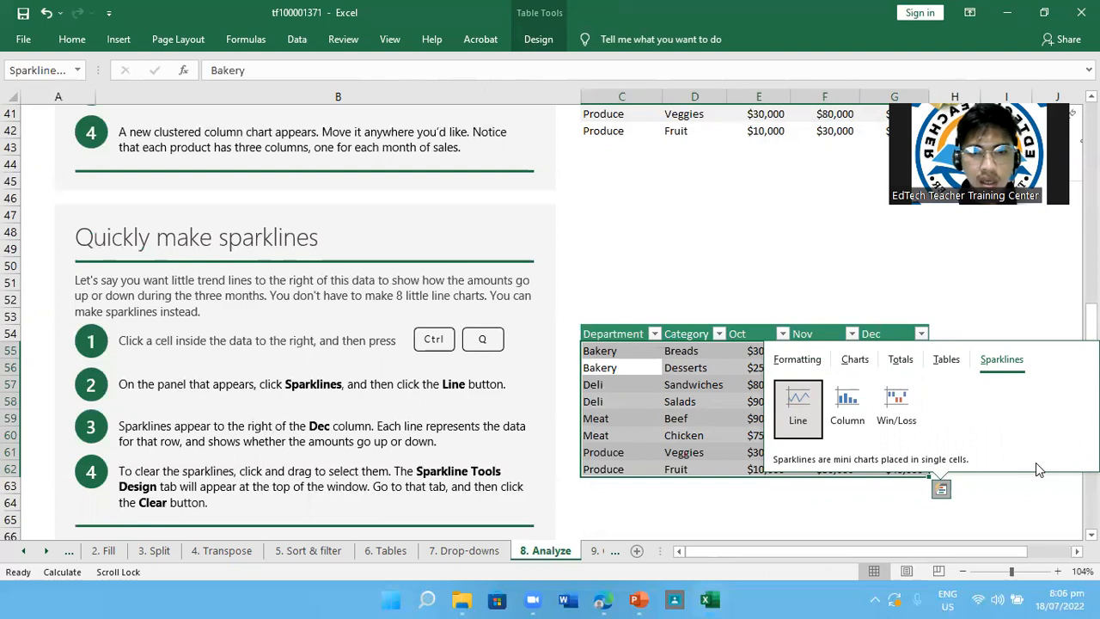
left_click(798, 402)
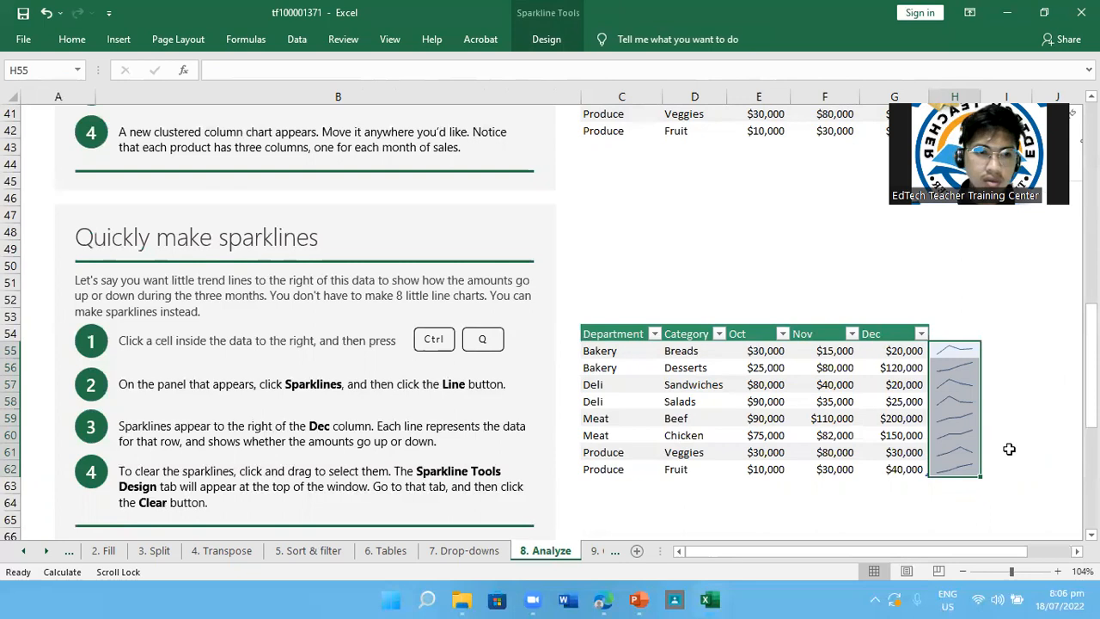
Clear the line sparklines from cells H55:H62
scroll(1009, 449, "down", 1)
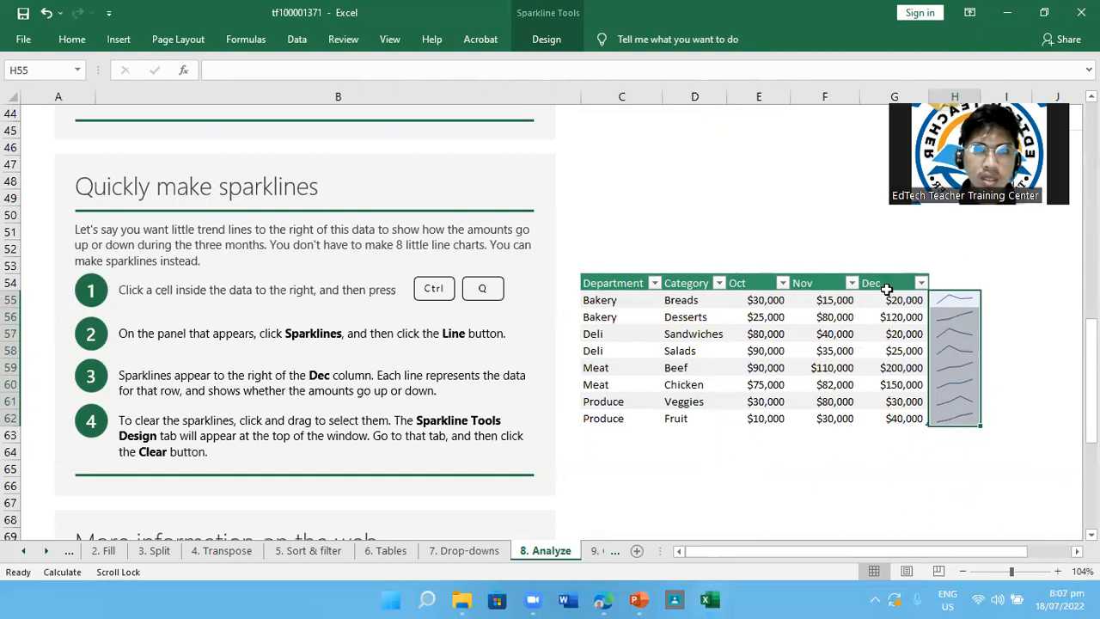
left_click(554, 43)
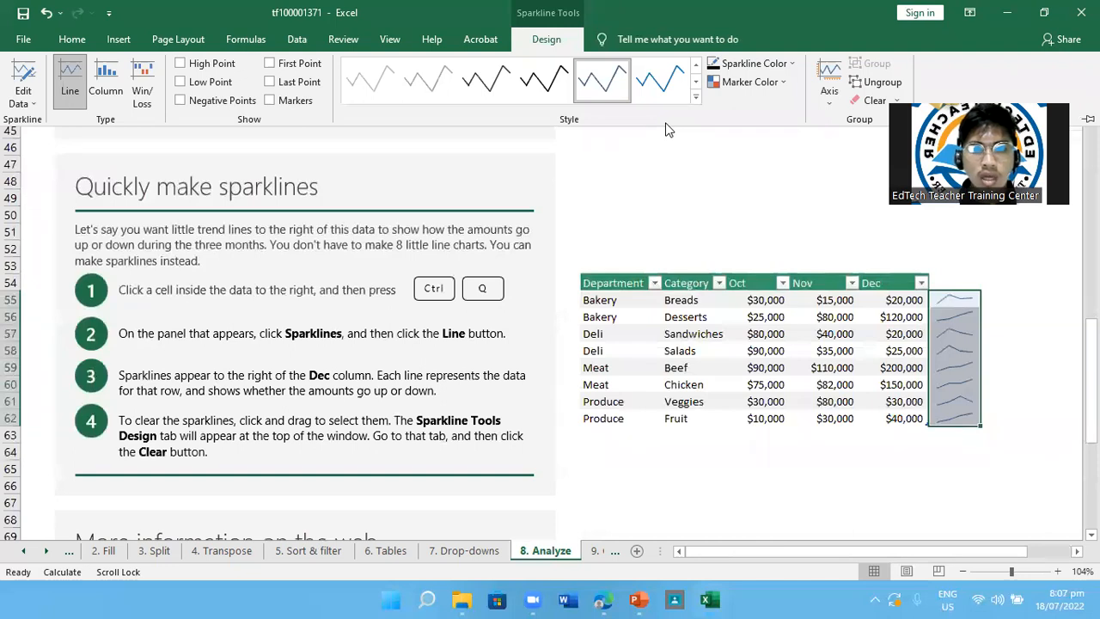
left_click(873, 100)
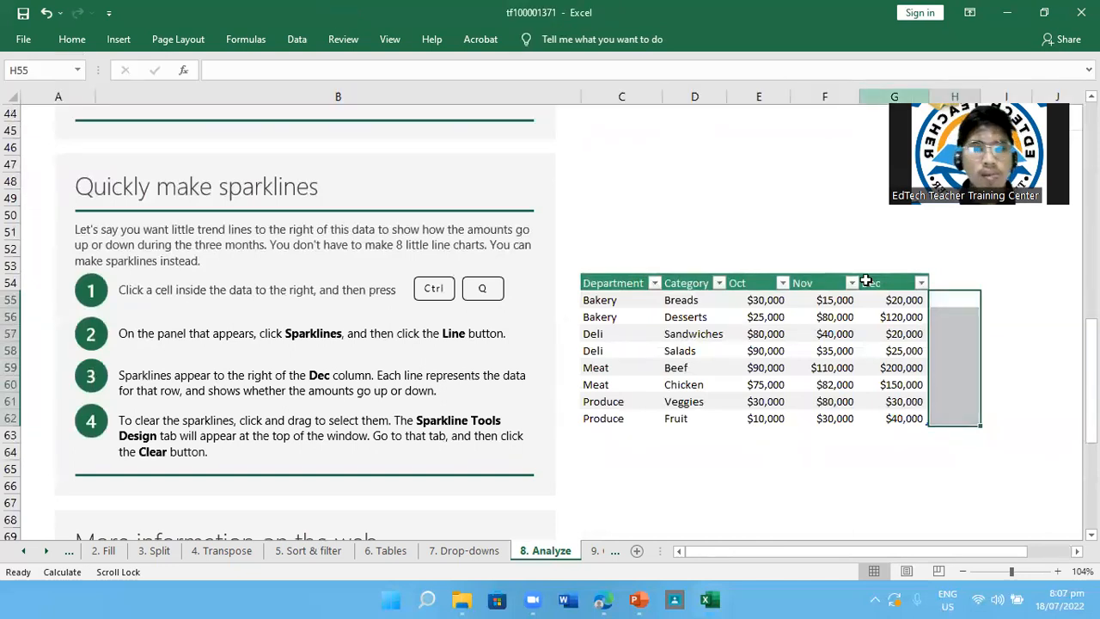
Review the Analyze lesson back to its beginning and open the 9. Charts sheet
scroll(856, 339, "down", 3)
scroll(855, 340, "up", 9)
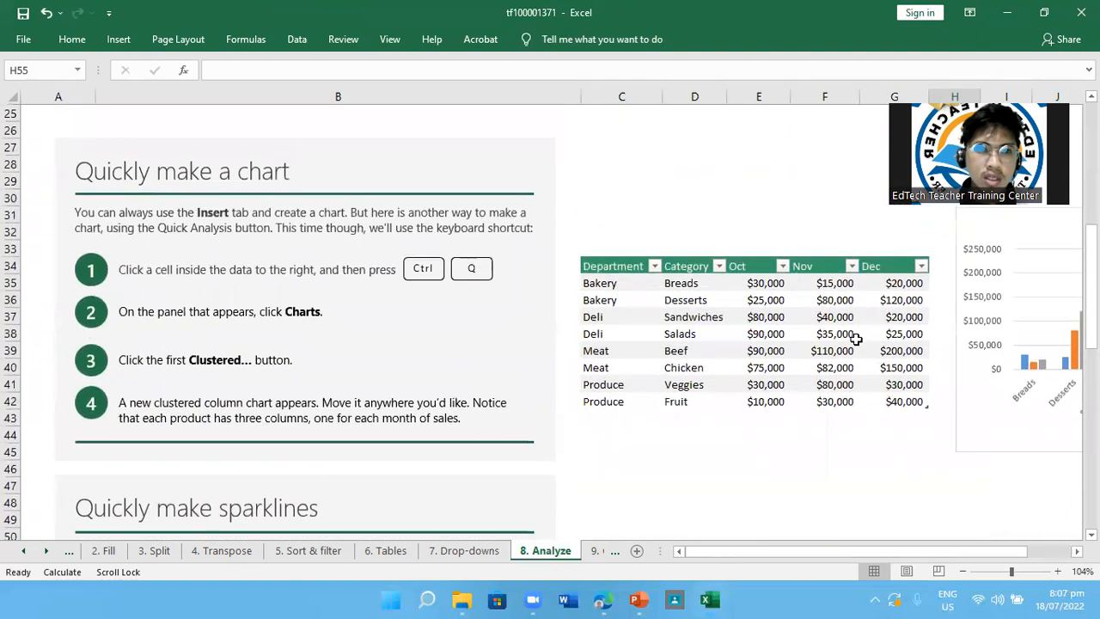
scroll(855, 339, "up", 9)
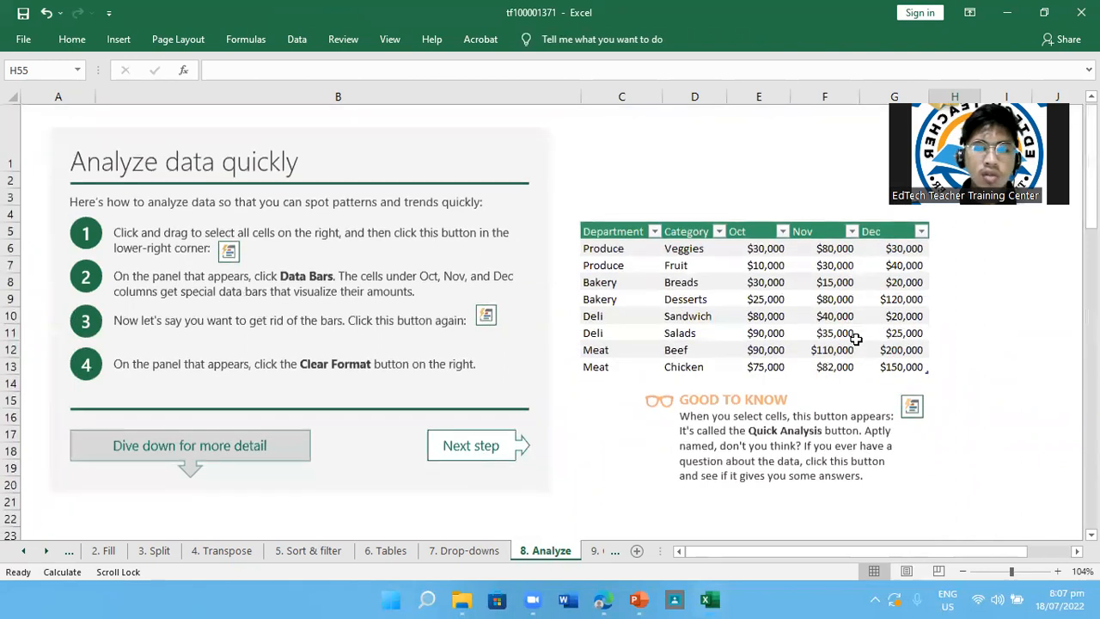
left_click(597, 552)
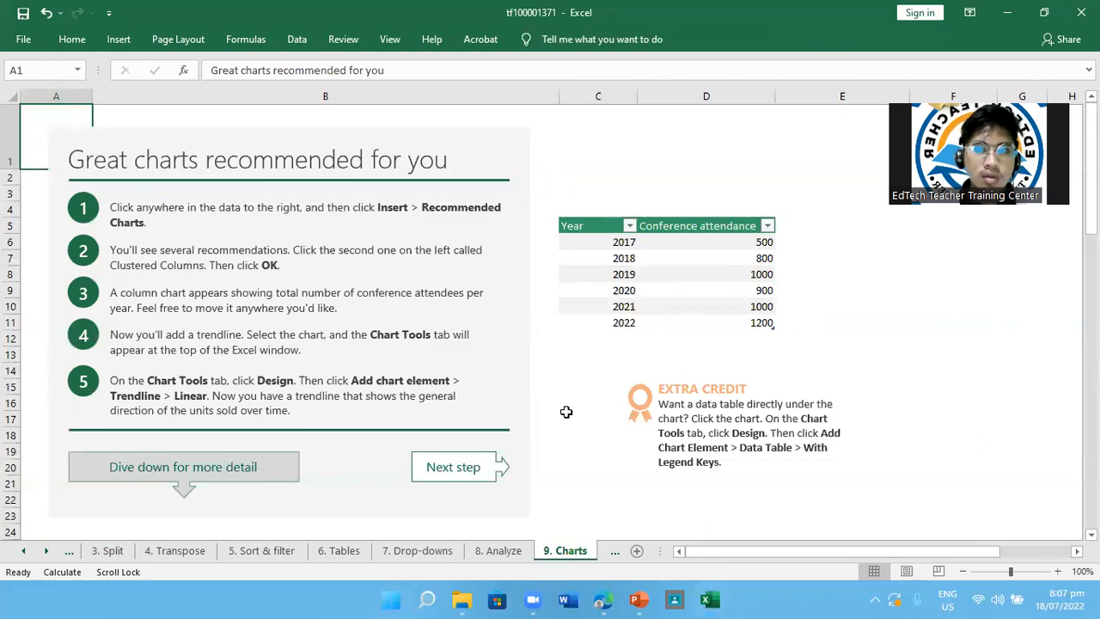
Try a recommended area chart for the conference attendance table, previewing the column and scatter suggestions first, and delete it
left_click(621, 259)
left_click(588, 241)
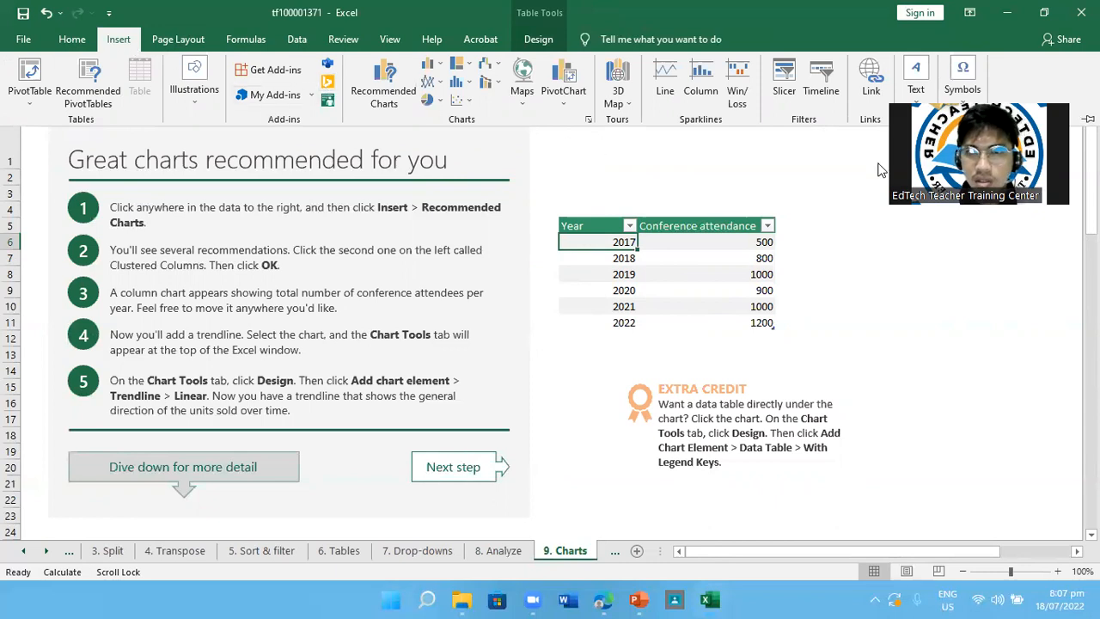
key("Escape")
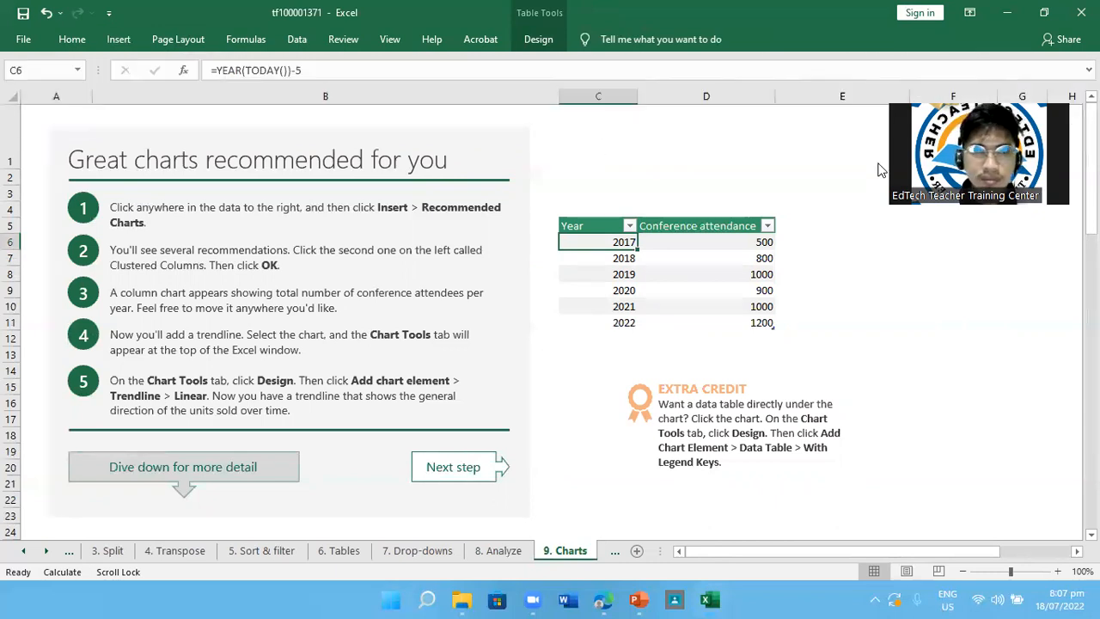
left_click(121, 45)
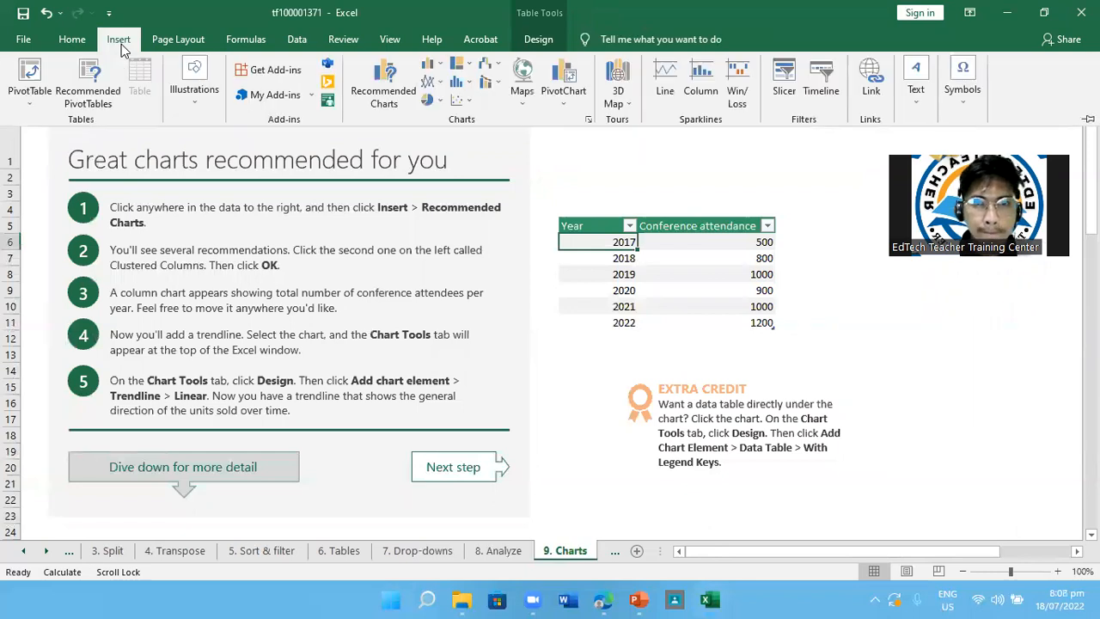
left_click(387, 91)
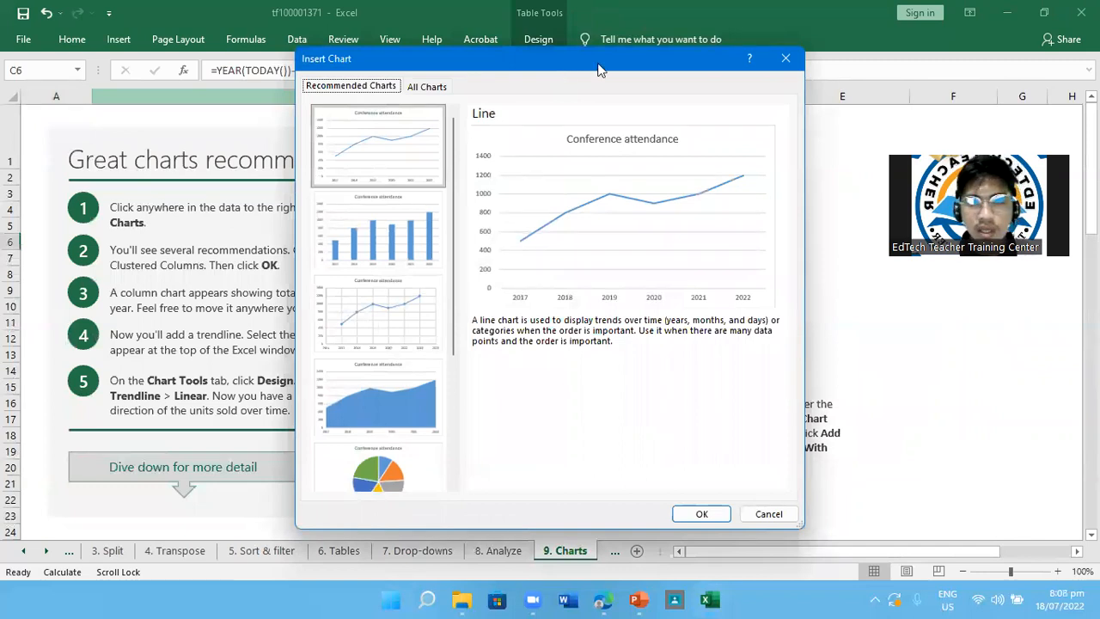
left_click_drag(599, 69, 697, 80)
left_click(481, 215)
left_click(472, 335)
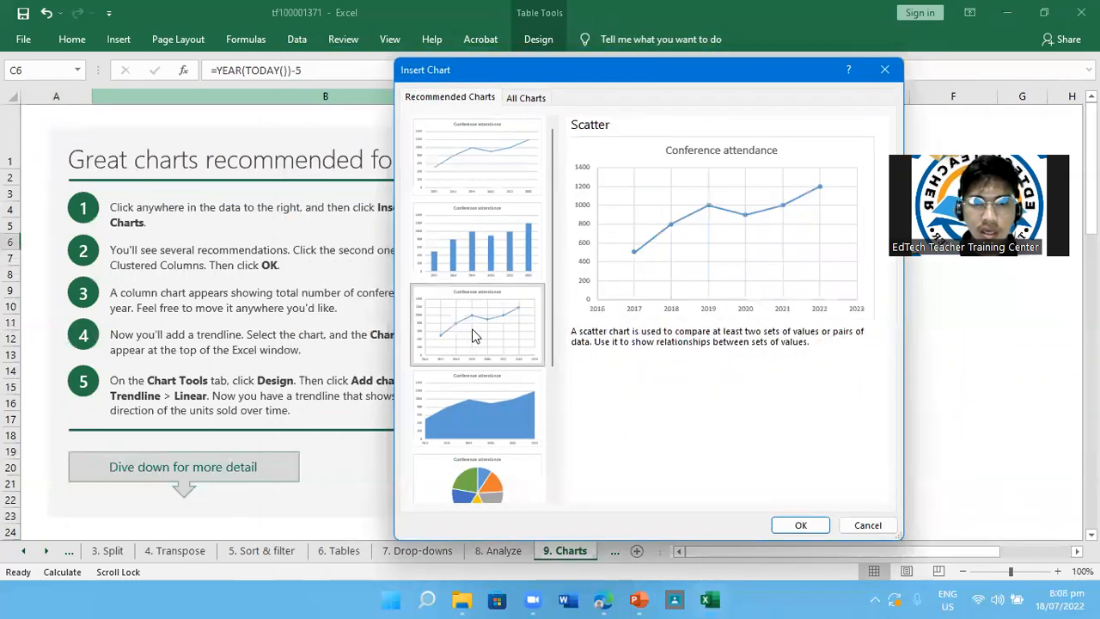
double_click(481, 404)
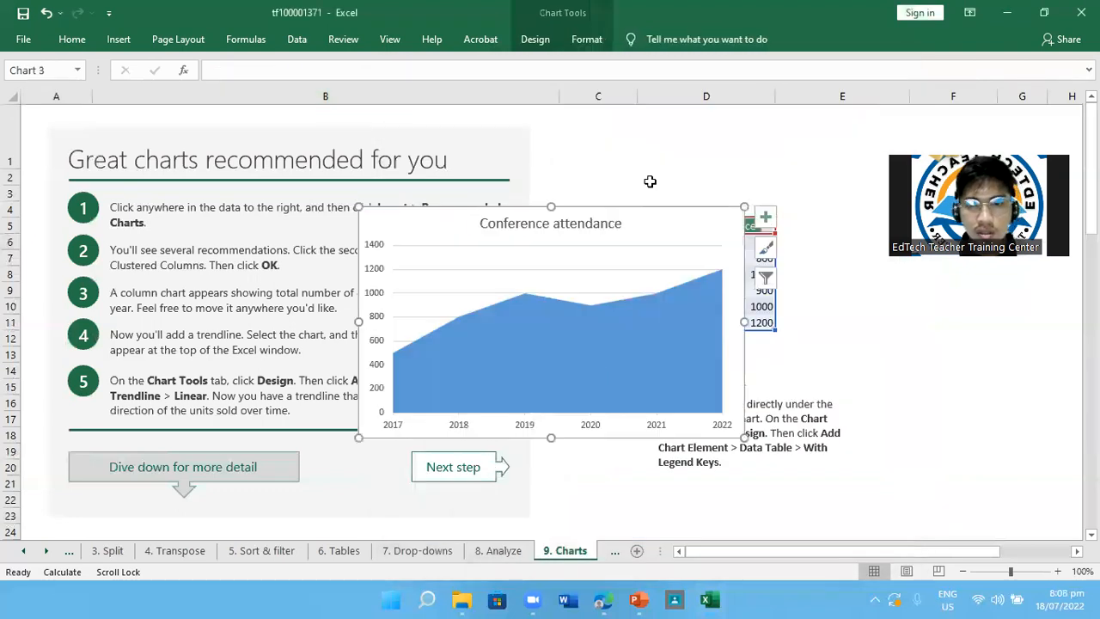
key("Delete")
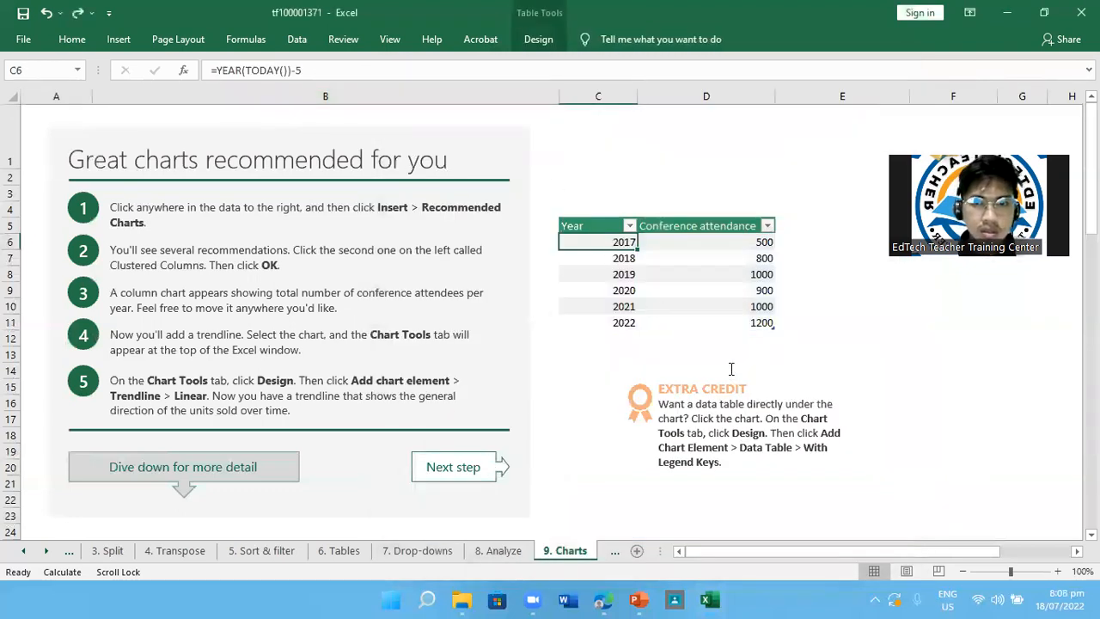
Insert the recommended pie chart for the conference attendance data and move it away from the lesson instructions
left_click(118, 39)
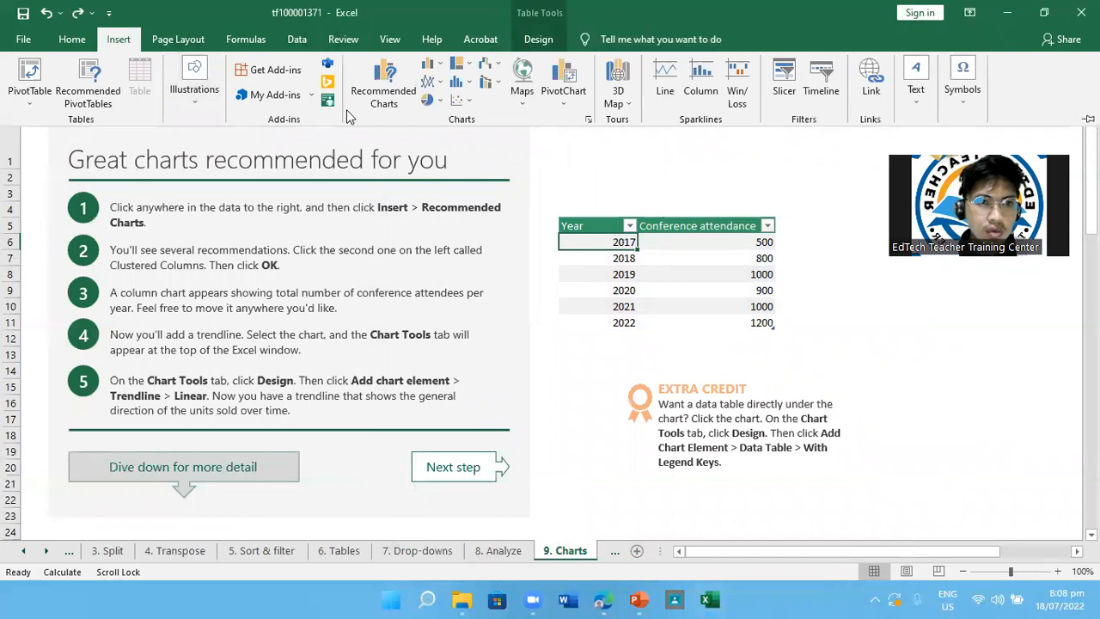
left_click(384, 86)
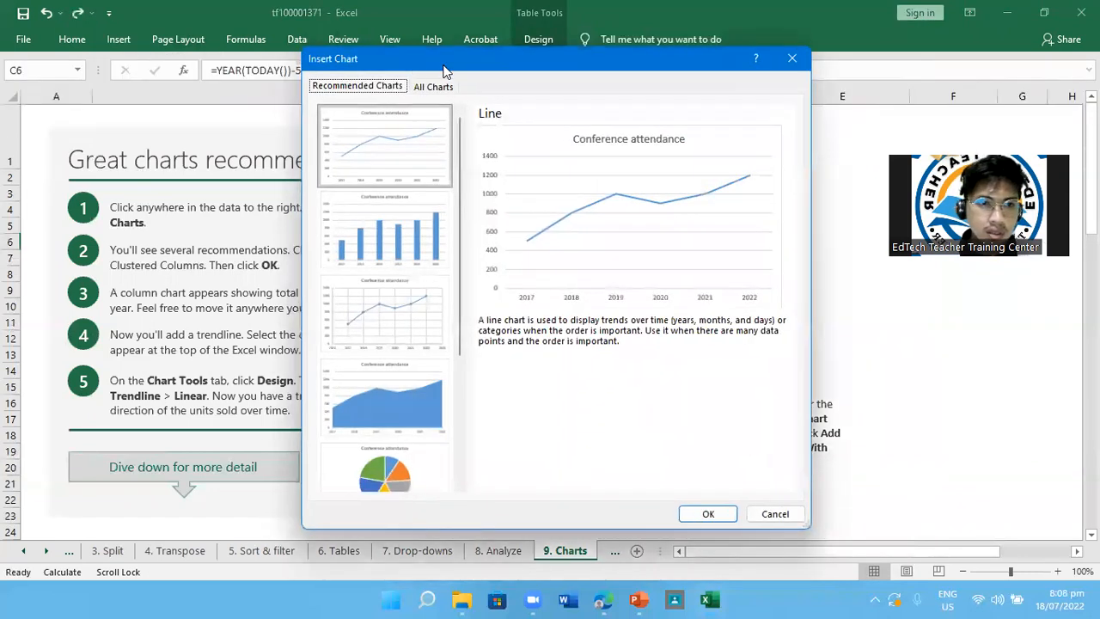
left_click_drag(444, 72, 748, 62)
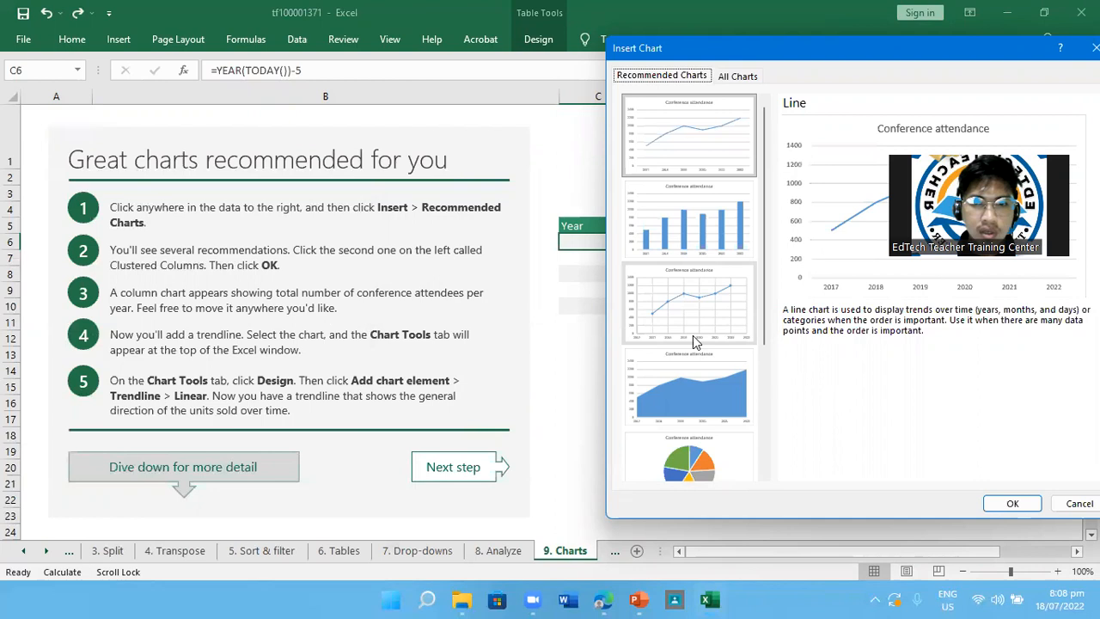
left_click(696, 455)
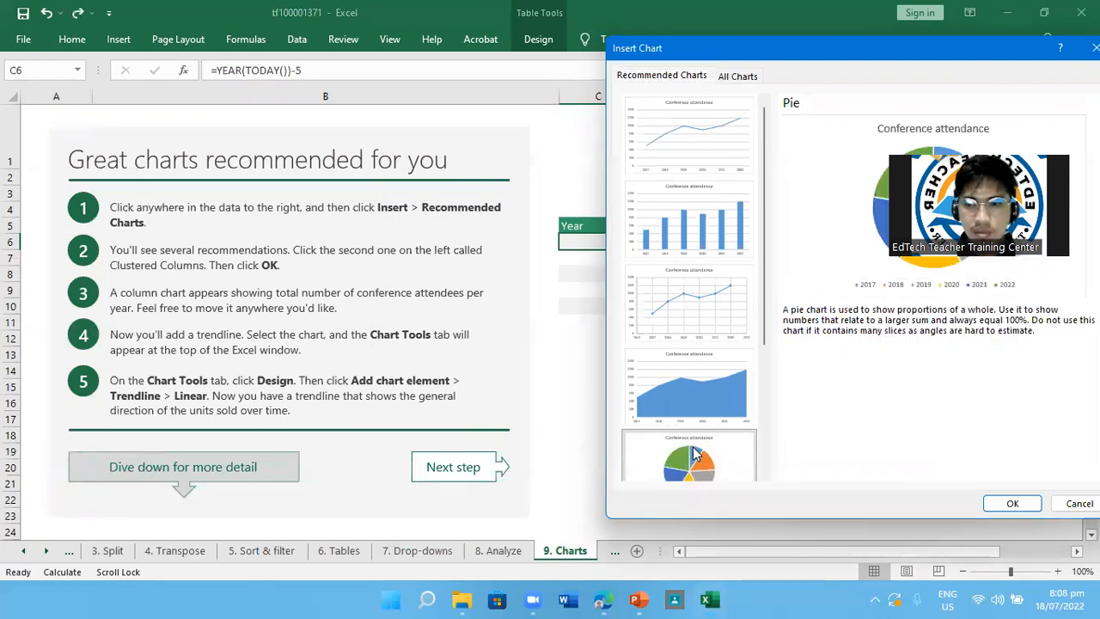
left_click(1035, 506)
left_click_drag(647, 312, 827, 319)
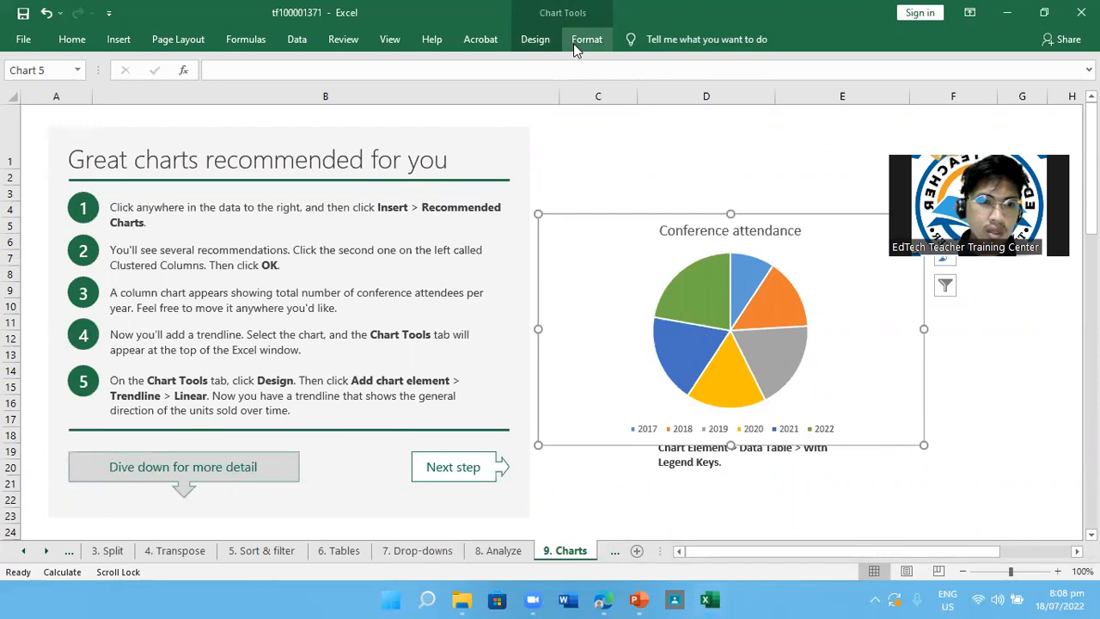
Check which chart elements can be added to the pie chart and delete the chart
left_click(535, 43)
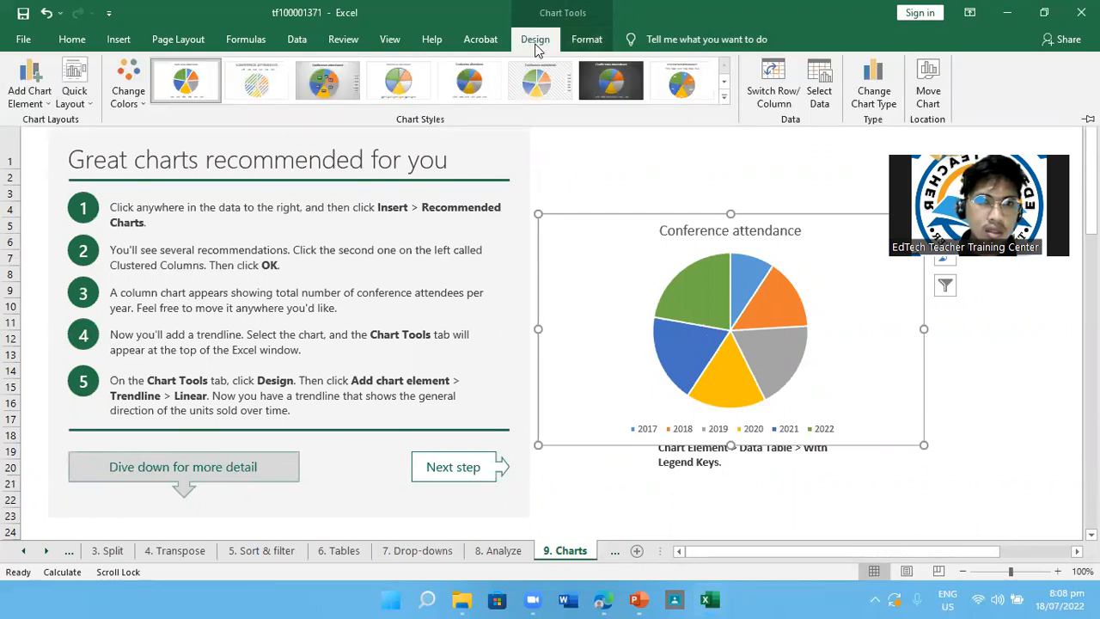
left_click(35, 104)
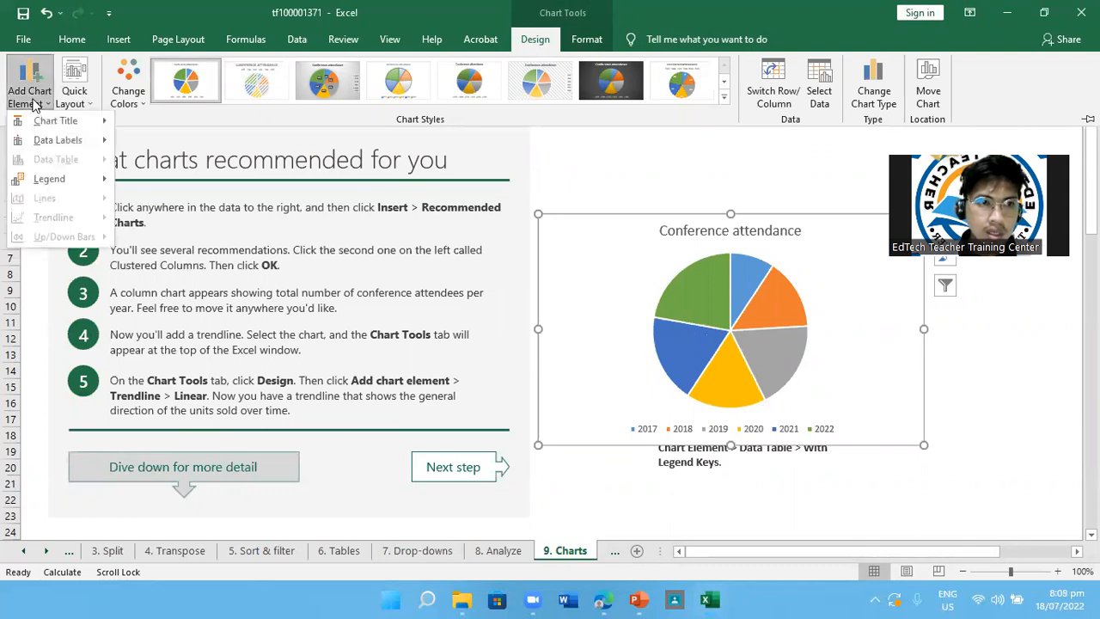
mouse_move(74, 146)
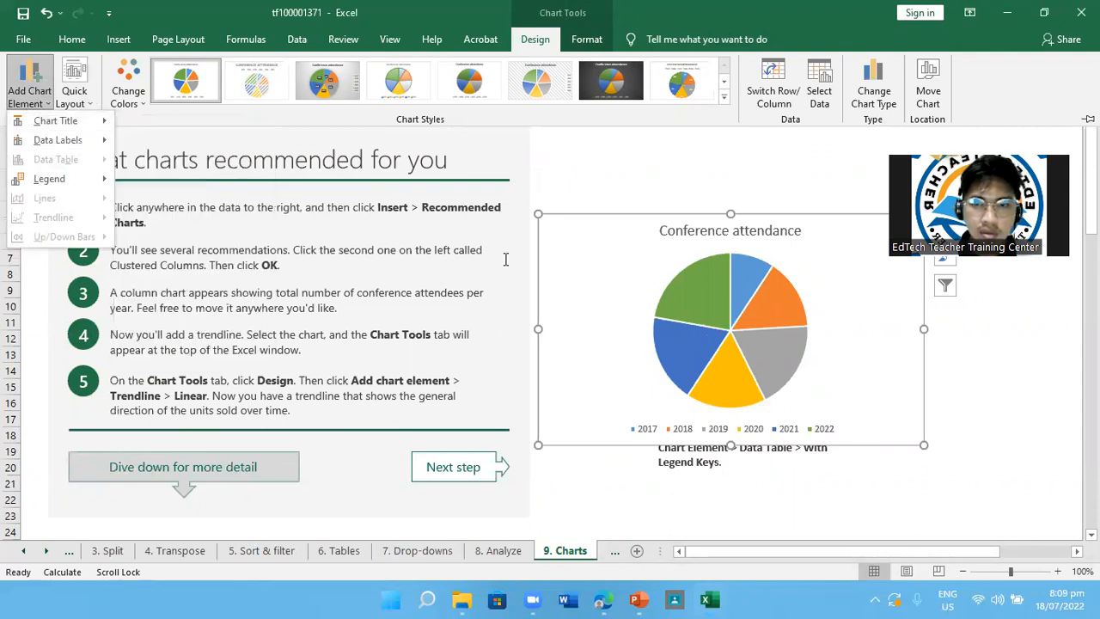
left_click(710, 301)
left_click(709, 300)
key("Delete")
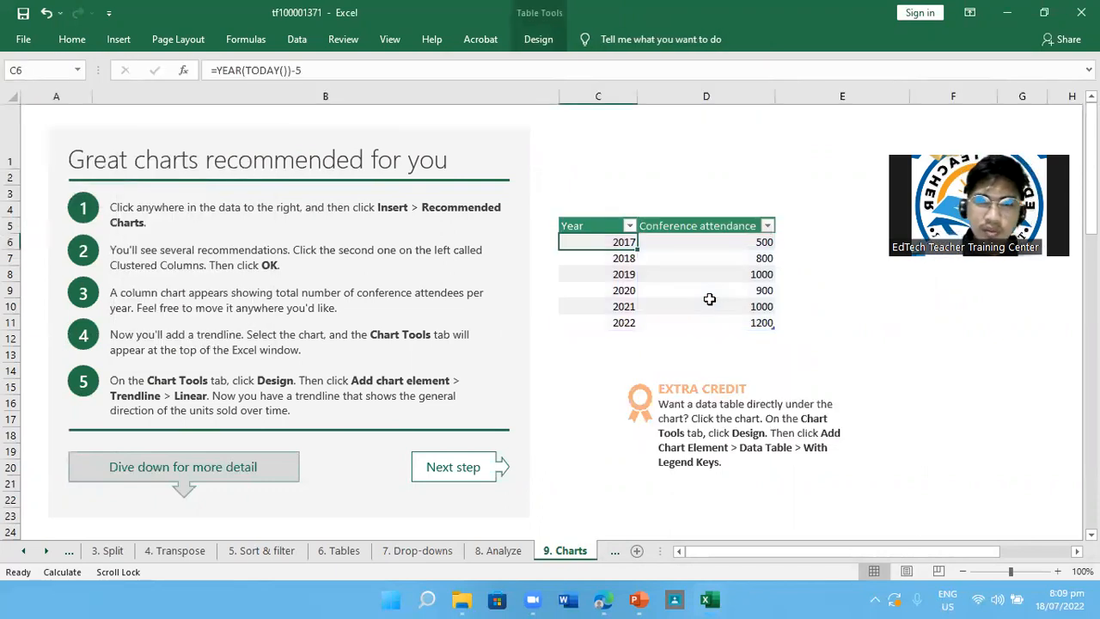
Insert the recommended line chart from the conference attendance table, starting from cell C8
left_click(118, 39)
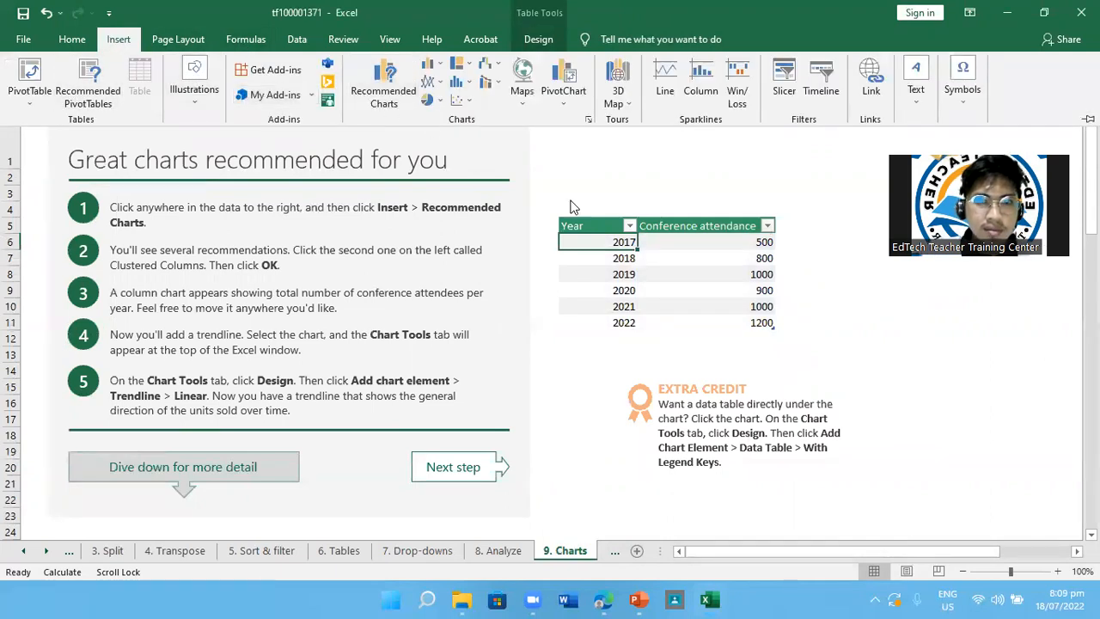
left_click(611, 274)
left_click(611, 274)
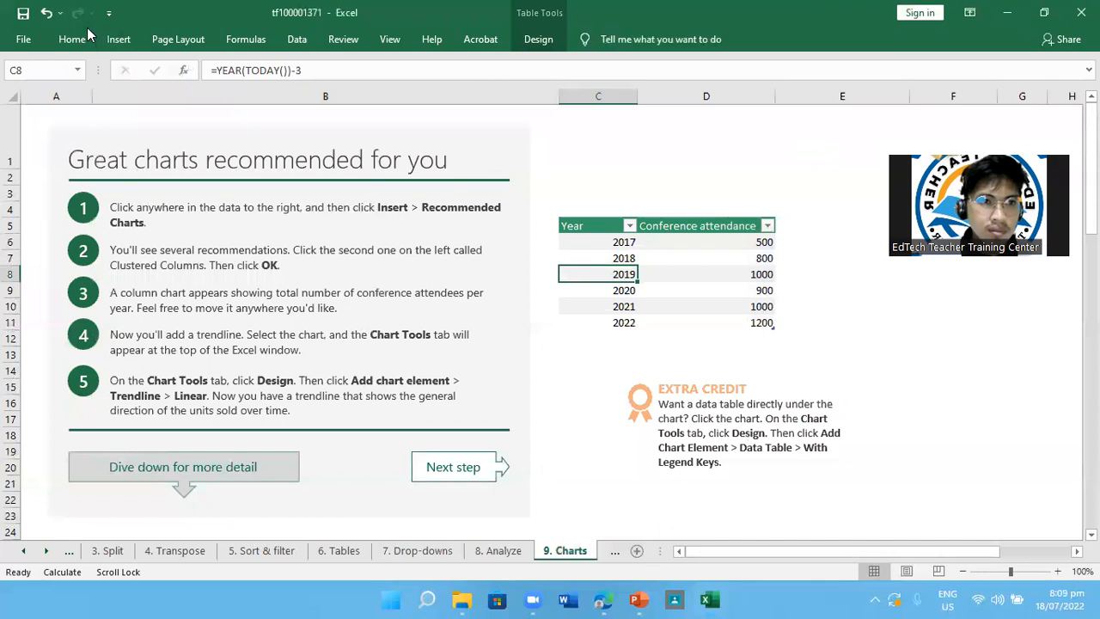
left_click(118, 40)
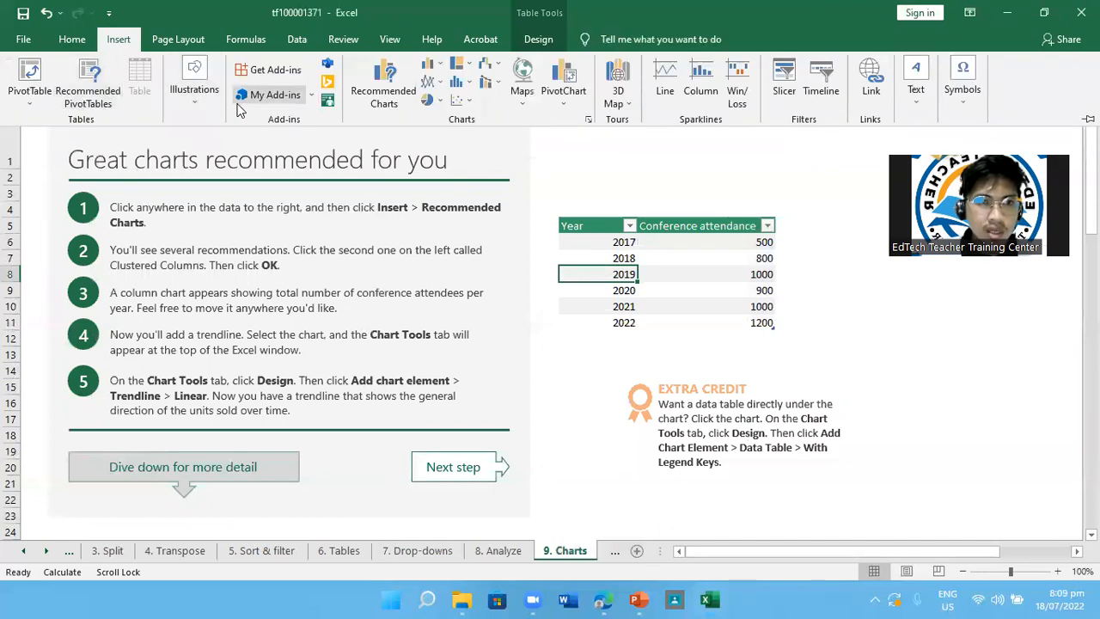
left_click(383, 93)
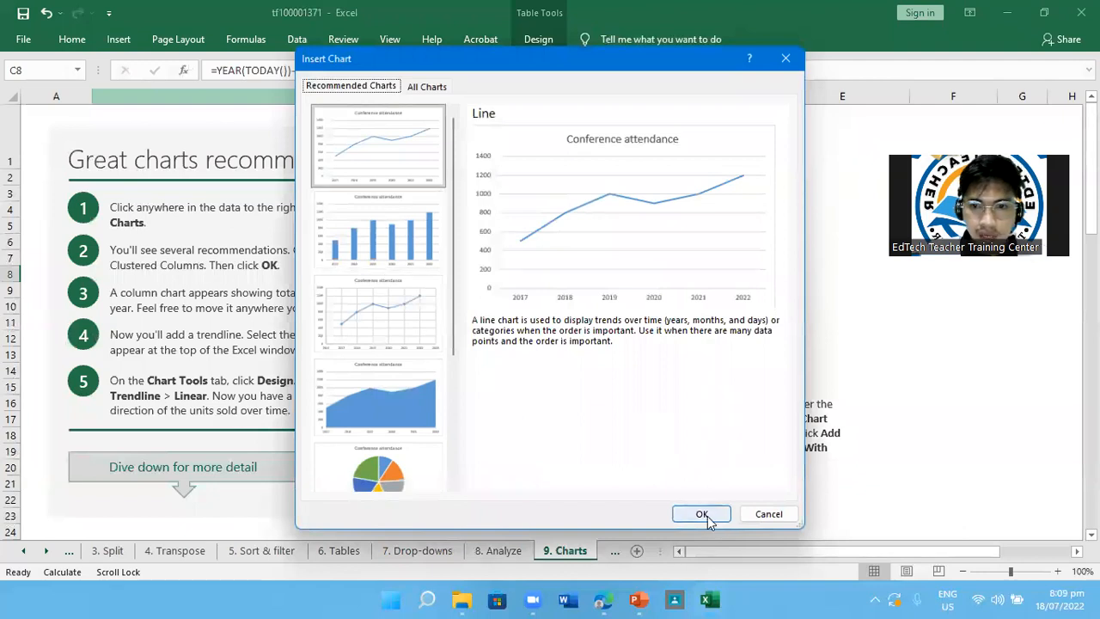
left_click(701, 514)
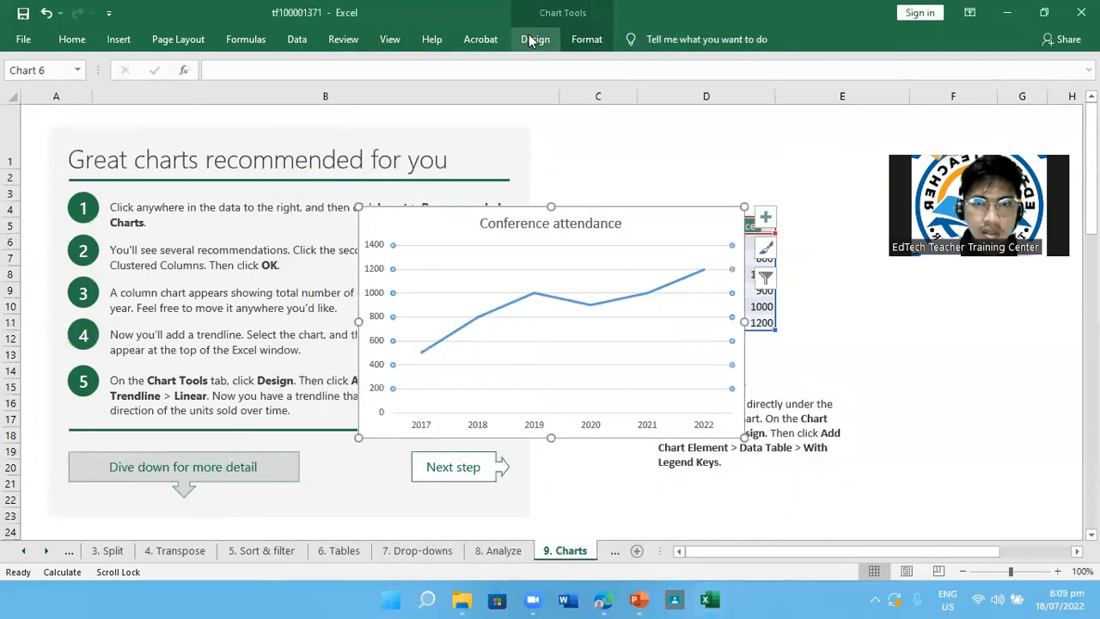
Look at the trendline options for the line chart and move the chart clear of the lesson instructions
left_click(530, 39)
left_click(29, 97)
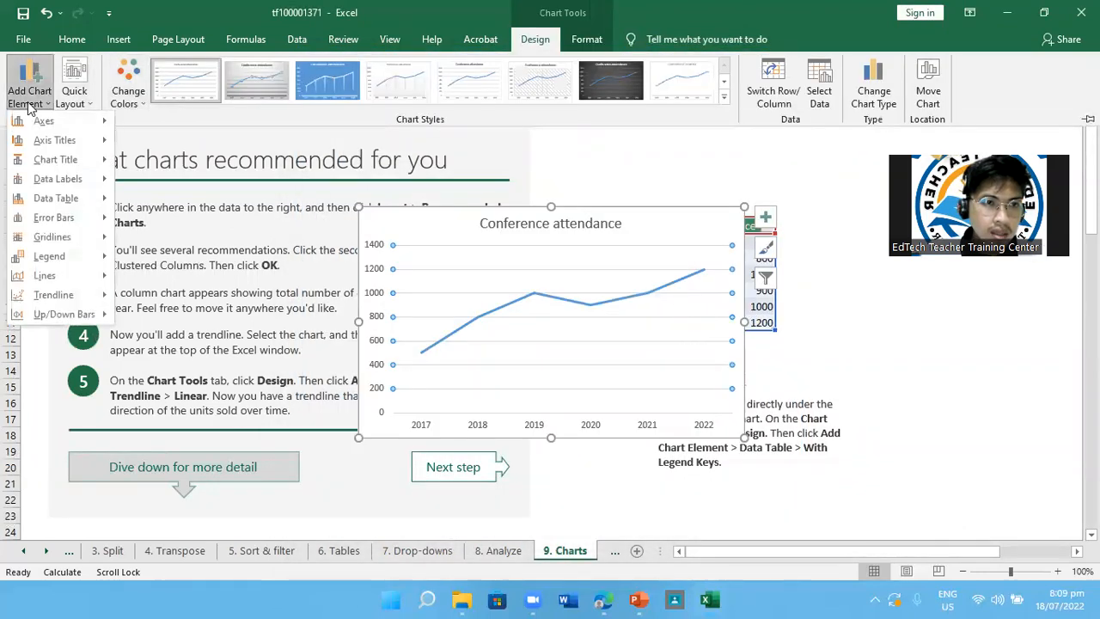
mouse_move(84, 298)
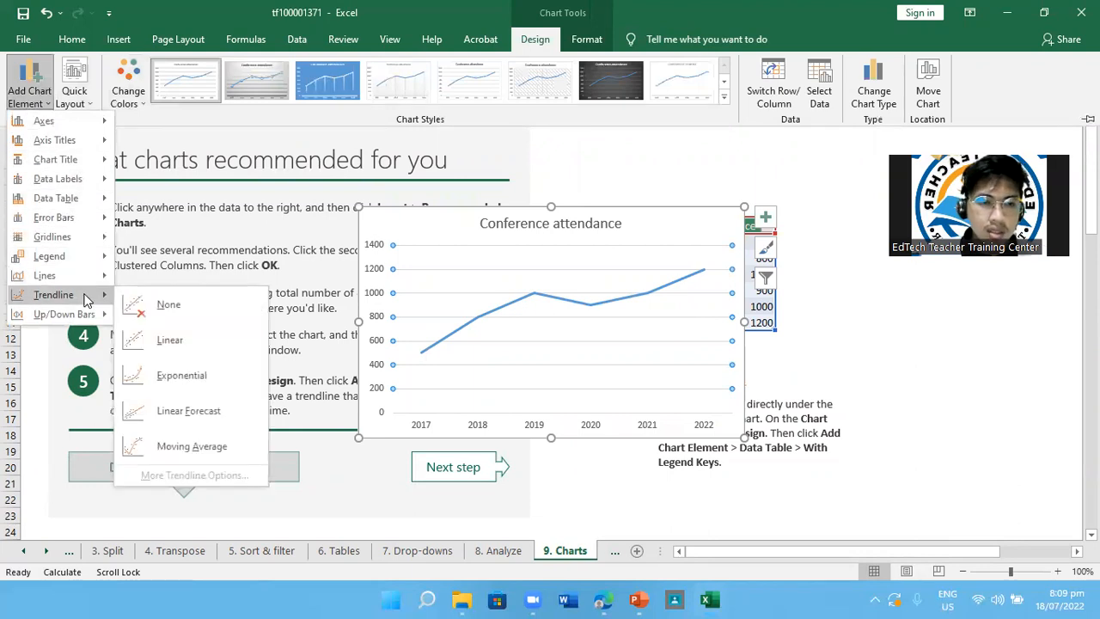
left_click(599, 209)
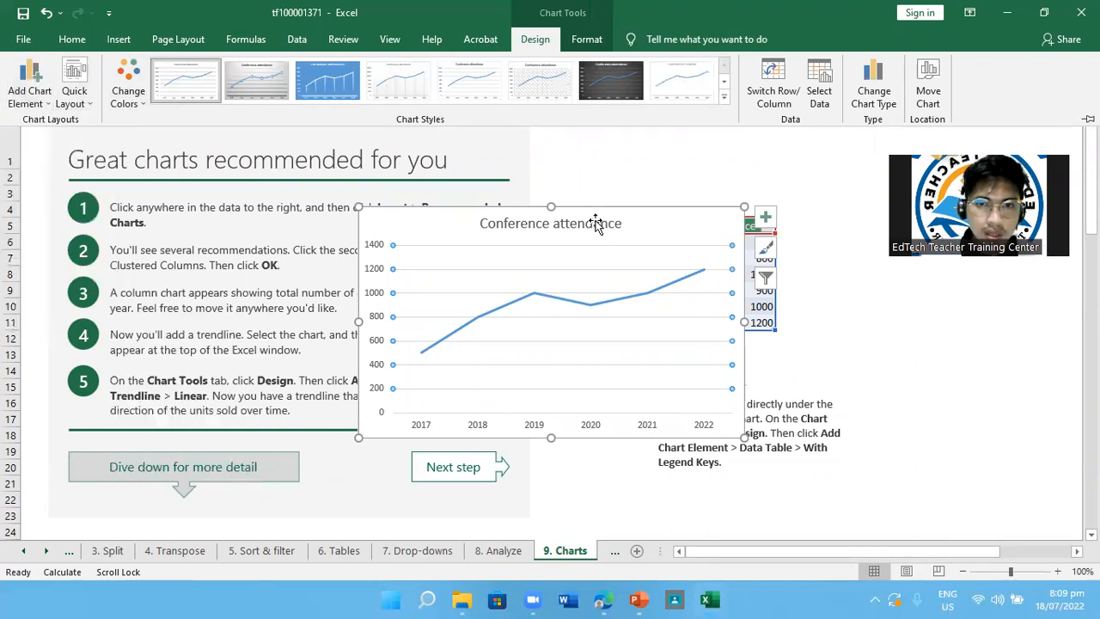
left_click(656, 215)
left_click_drag(670, 215, 850, 176)
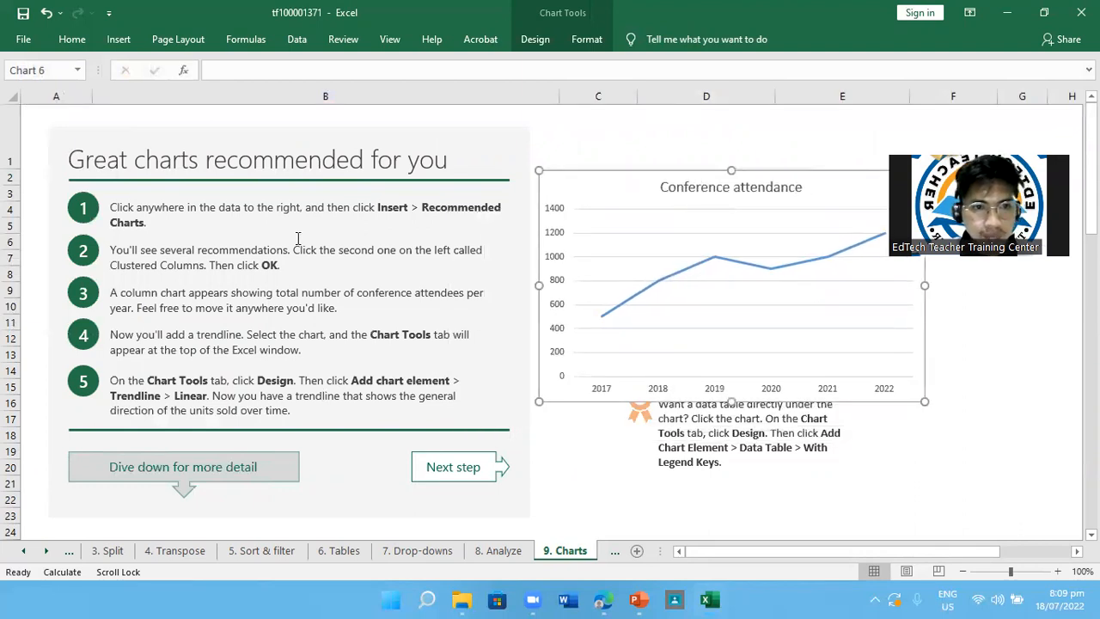
Add a linear trendline to the Conference attendance line chart
left_click(120, 43)
left_click(534, 39)
left_click(30, 86)
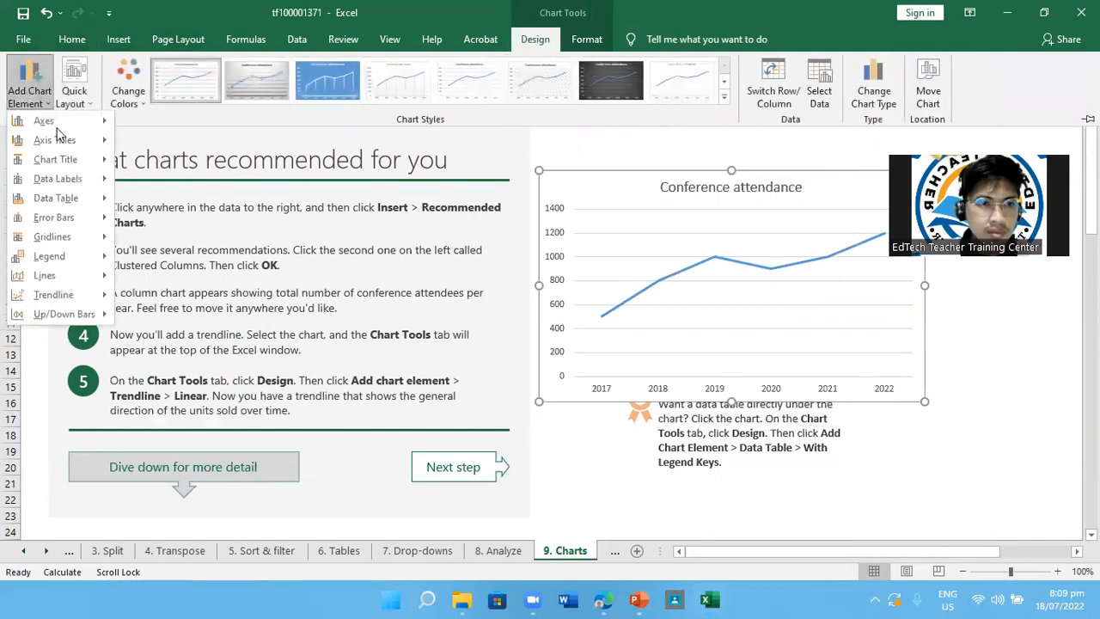
mouse_move(74, 300)
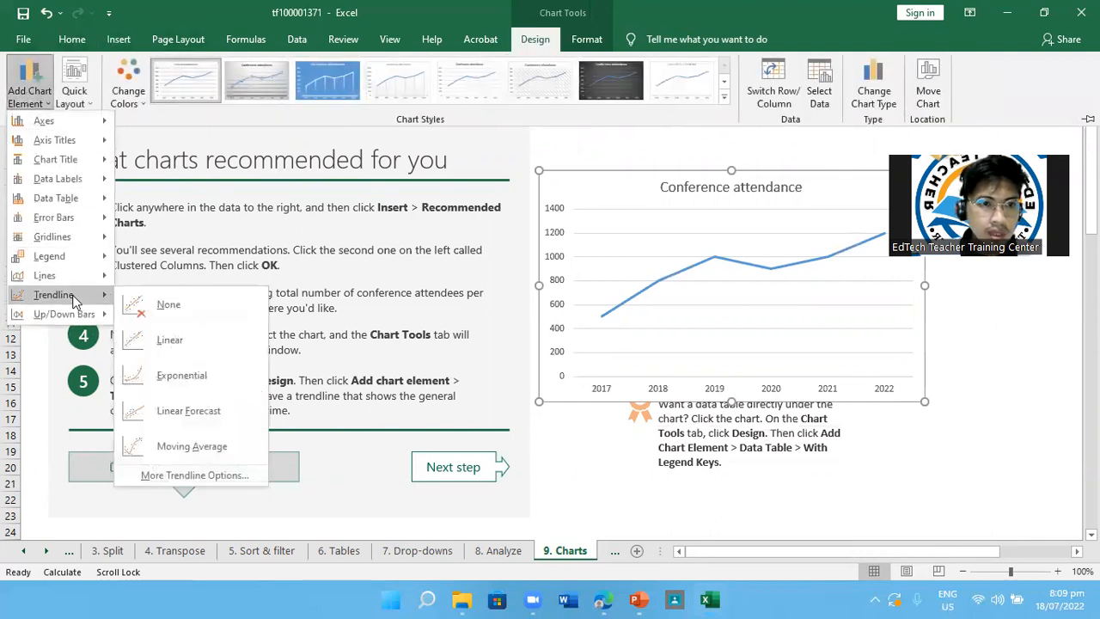
left_click(191, 342)
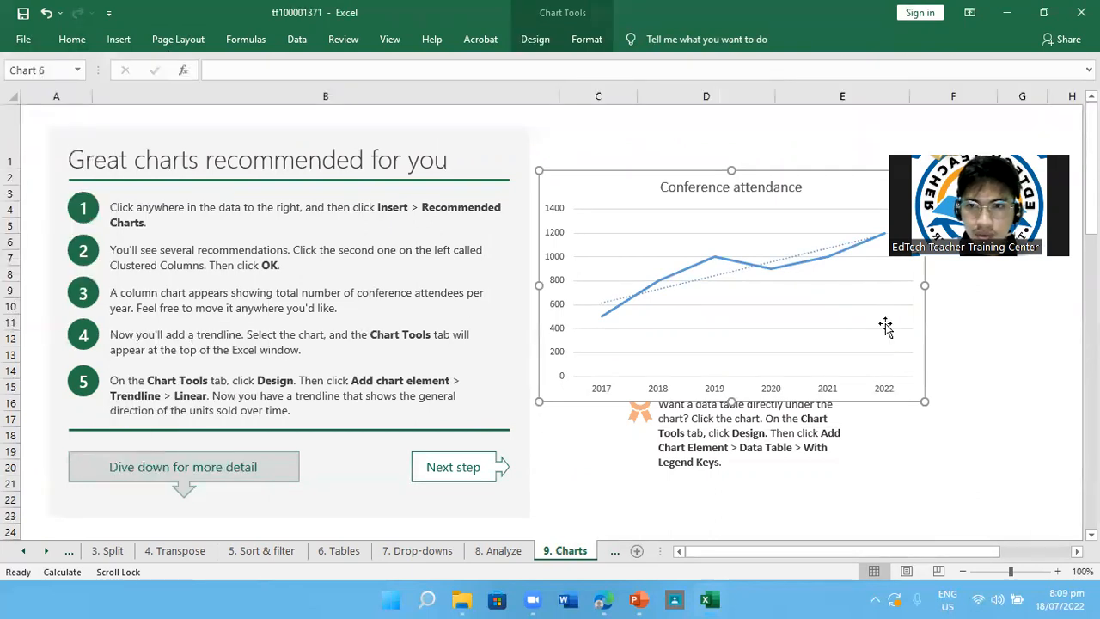
Move the line chart to the empty area beside the source table so that the table's data is uncovered
left_click(779, 315)
left_click_drag(834, 180, 786, 176)
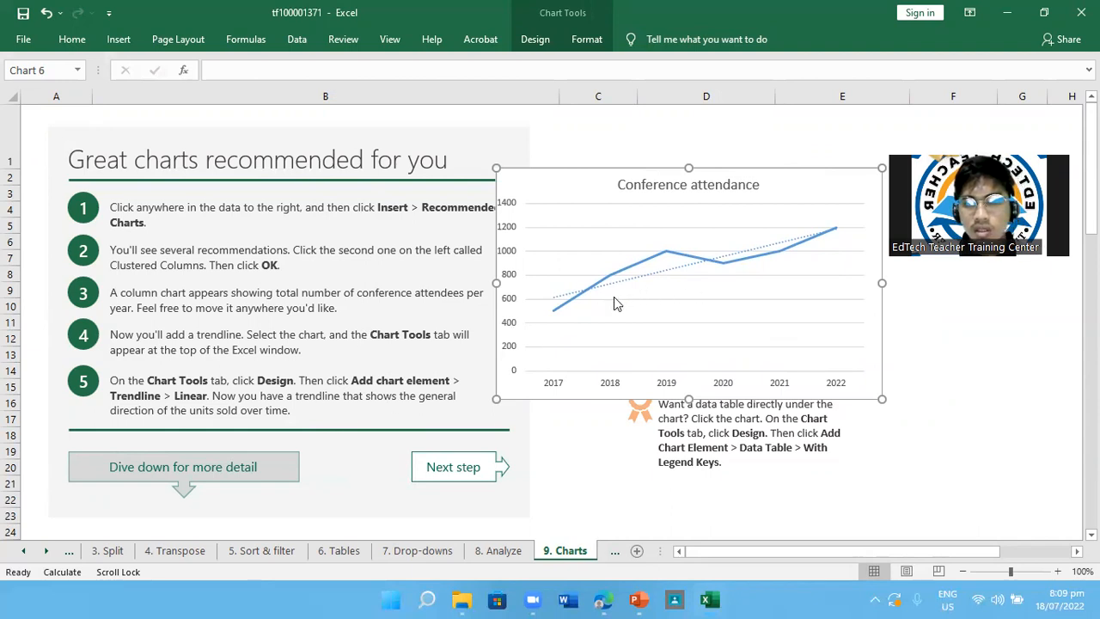
left_click_drag(802, 178, 883, 237)
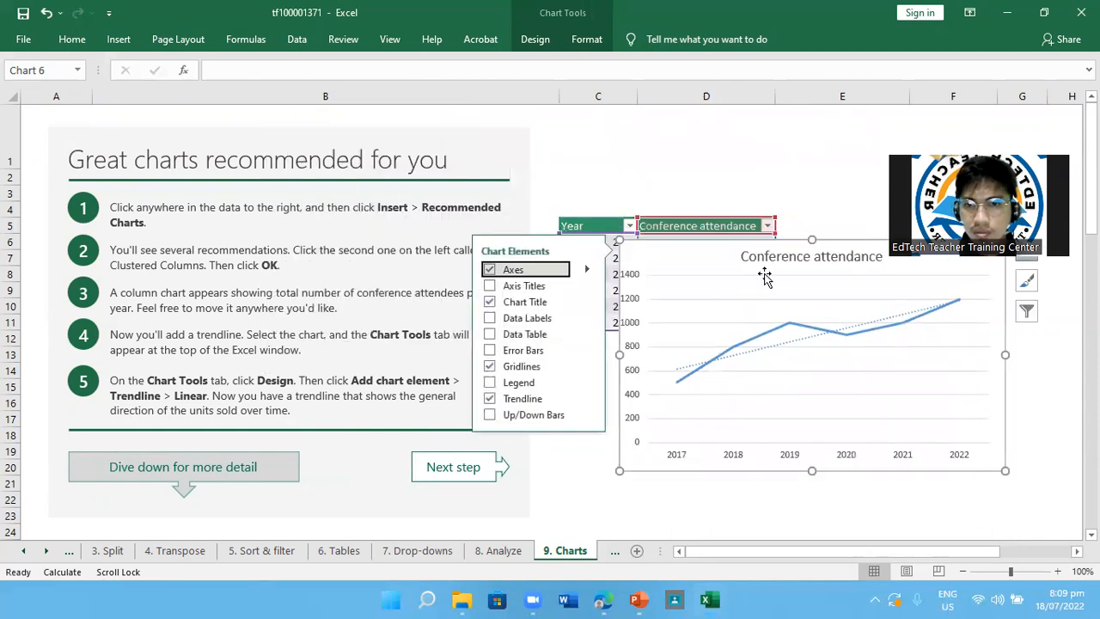
scroll(763, 275, "down", 3)
left_click_drag(523, 183, 656, 133)
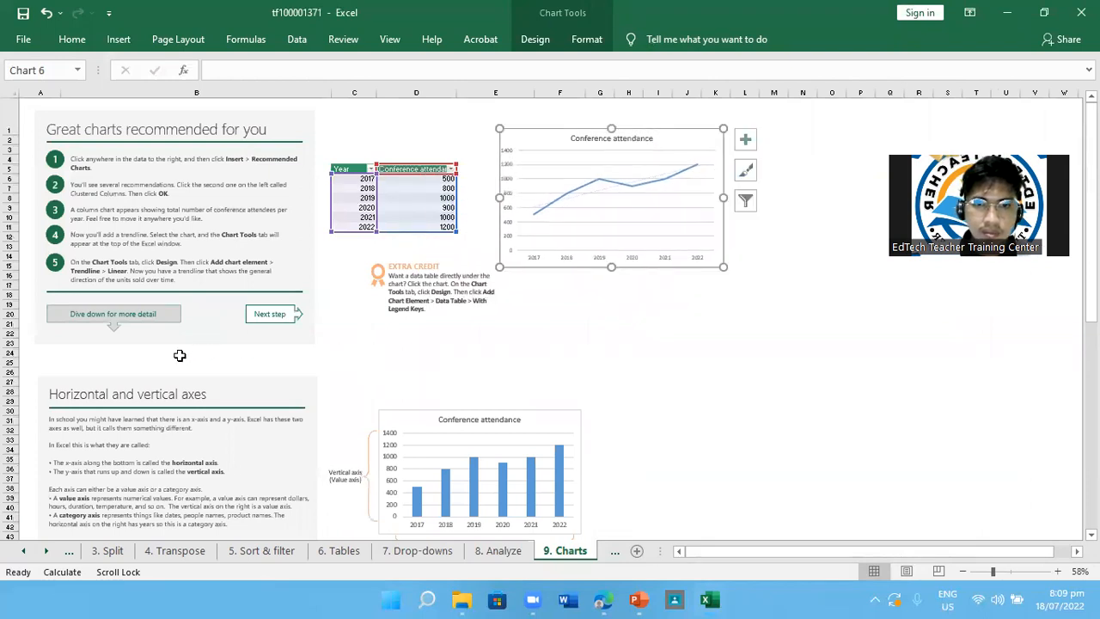
Read the Extra Credit note on adding a data table with legend keys under the chart
scroll(502, 371, "up", 3)
scroll(502, 371, "up", 2)
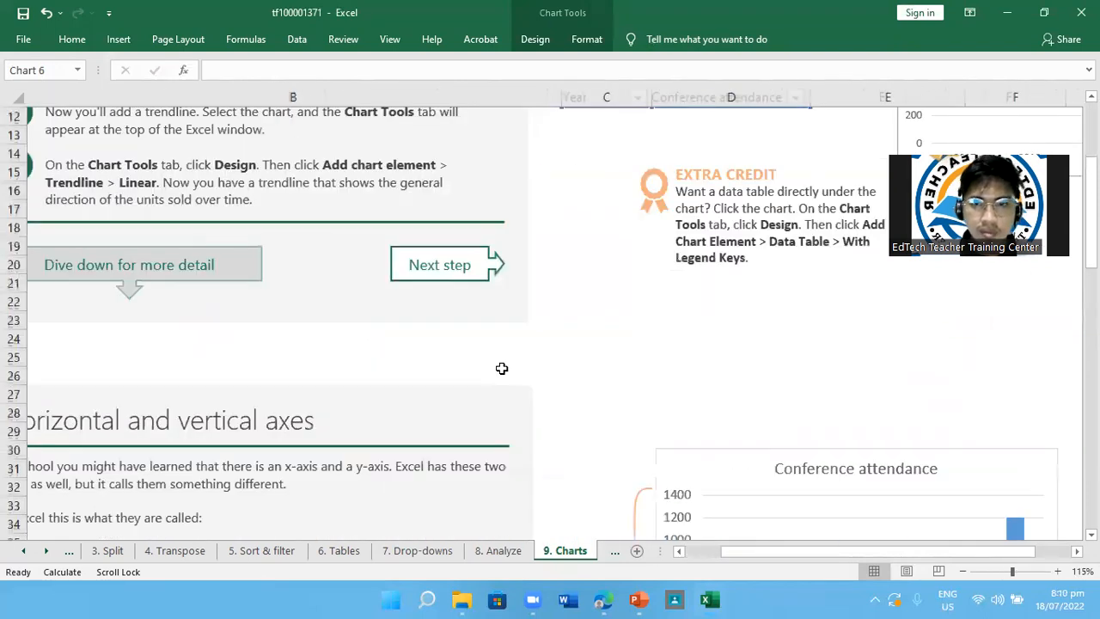
left_click(892, 432)
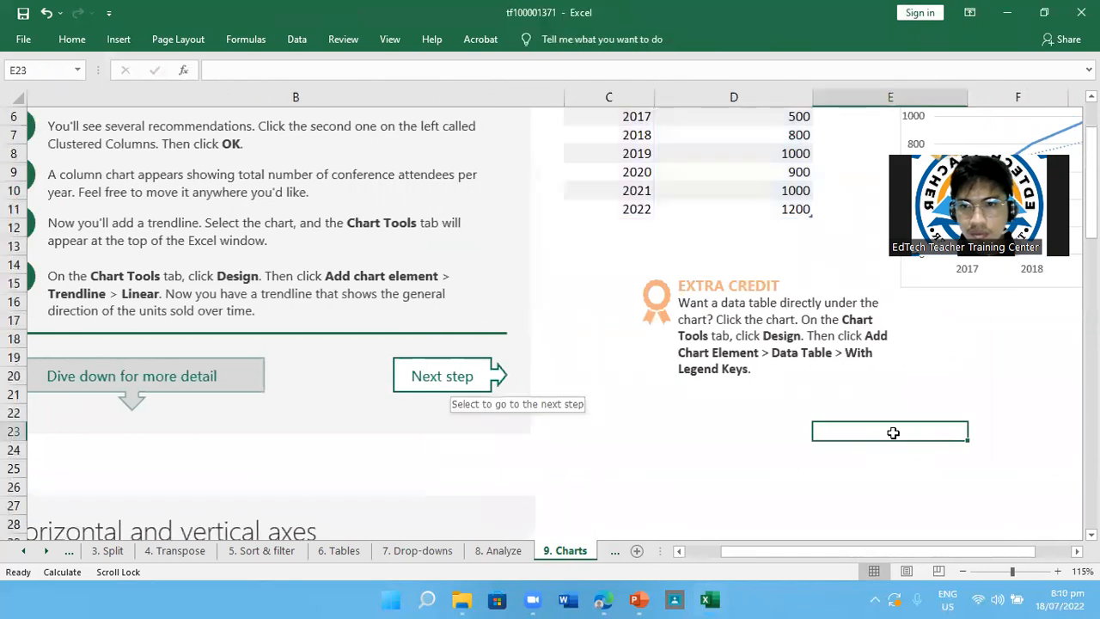
left_click(765, 378)
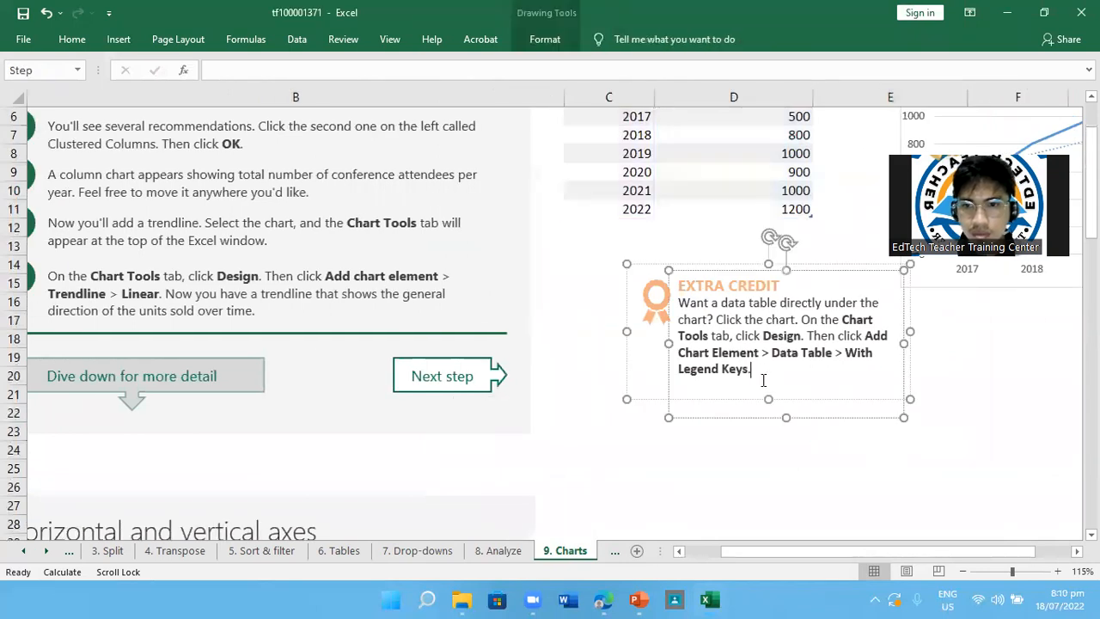
left_click(1024, 416)
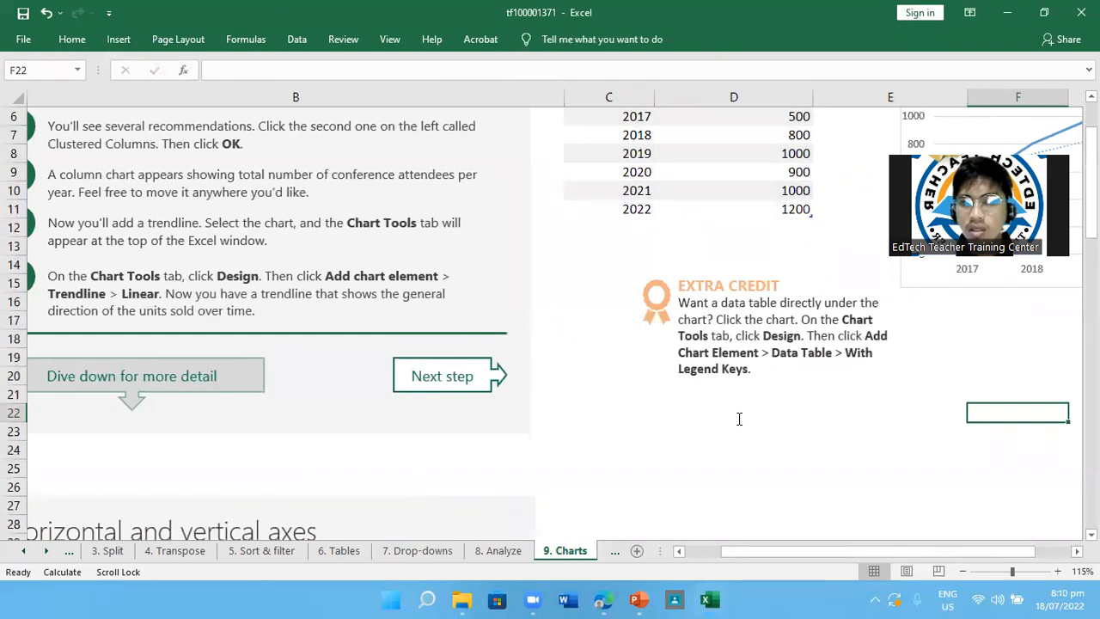
Add a data table with legend keys beneath the Conference attendance line chart
scroll(739, 418, "up", 1)
scroll(1018, 429, "right", 2)
scroll(1018, 430, "left", 2)
left_click(983, 287)
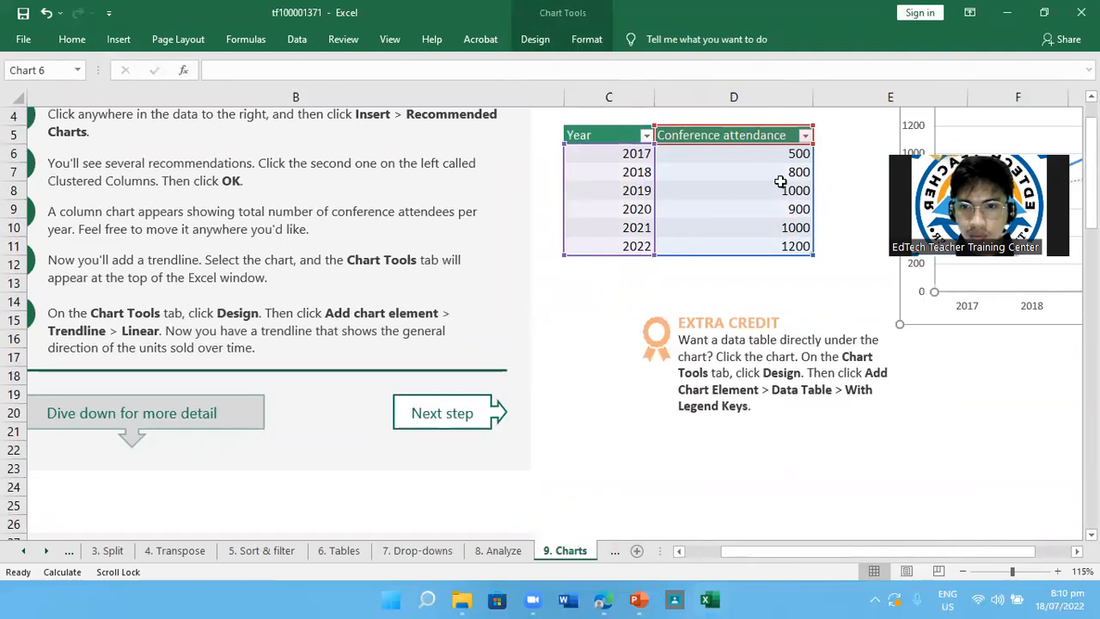
left_click(535, 40)
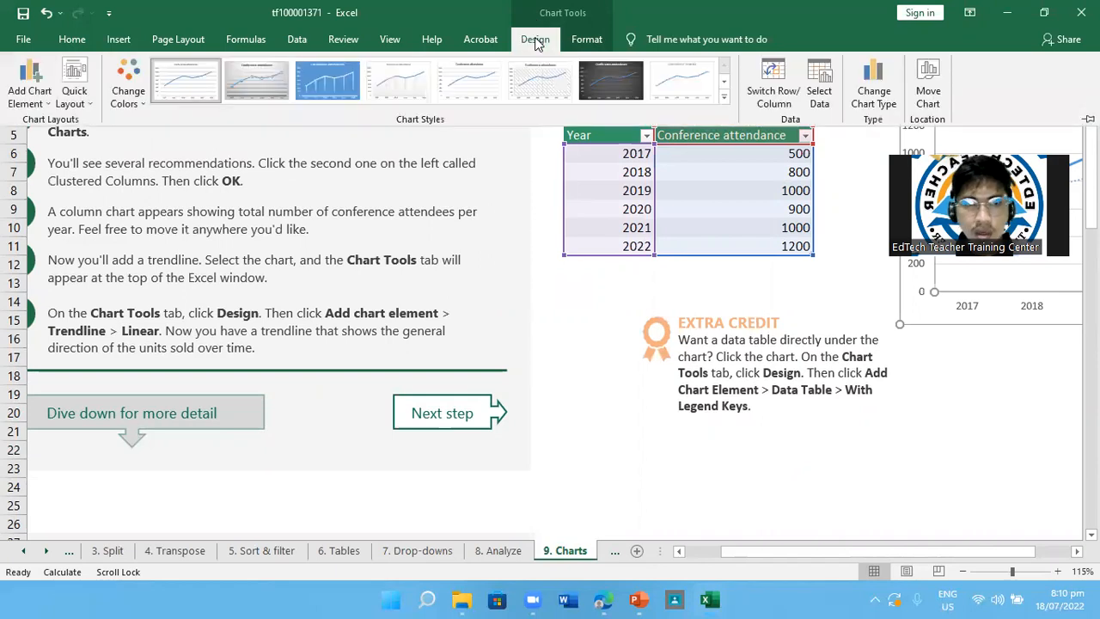
left_click(37, 97)
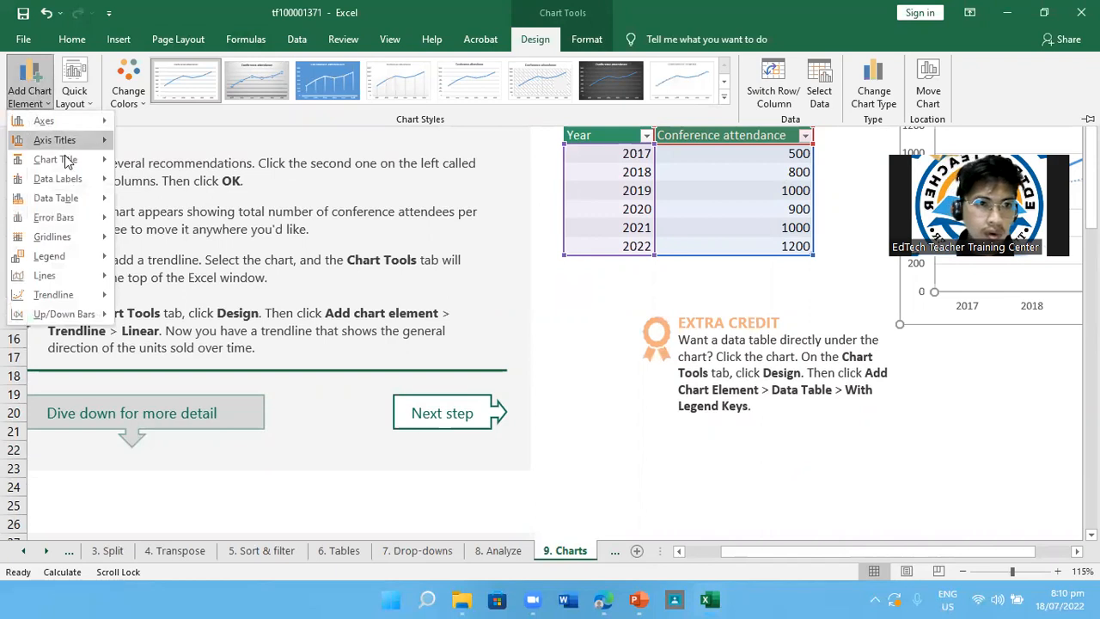
mouse_move(79, 197)
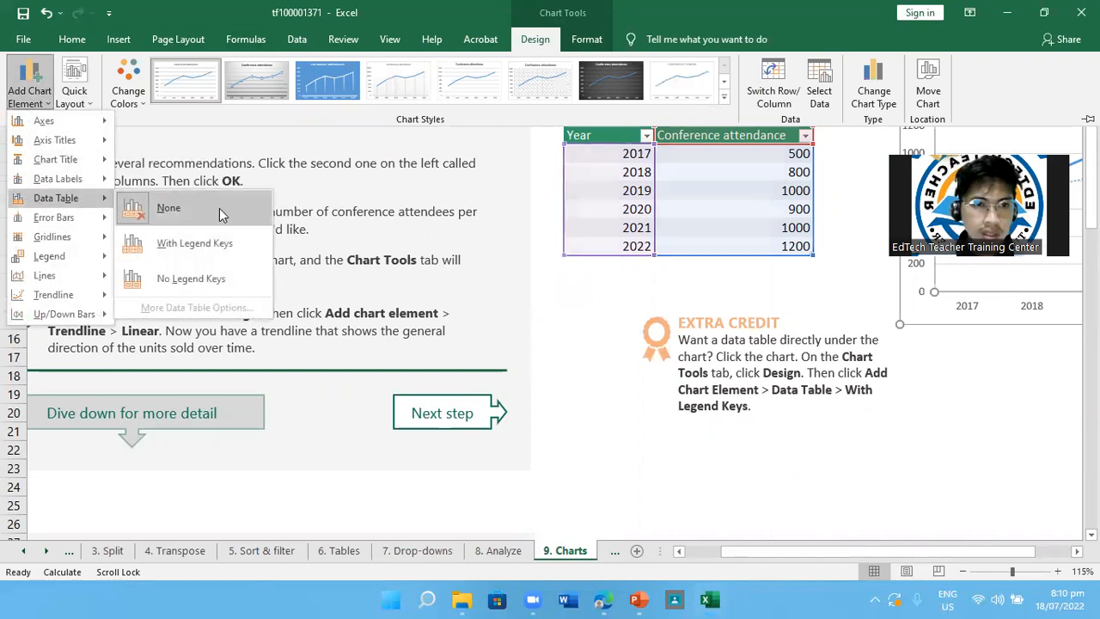
left_click(226, 258)
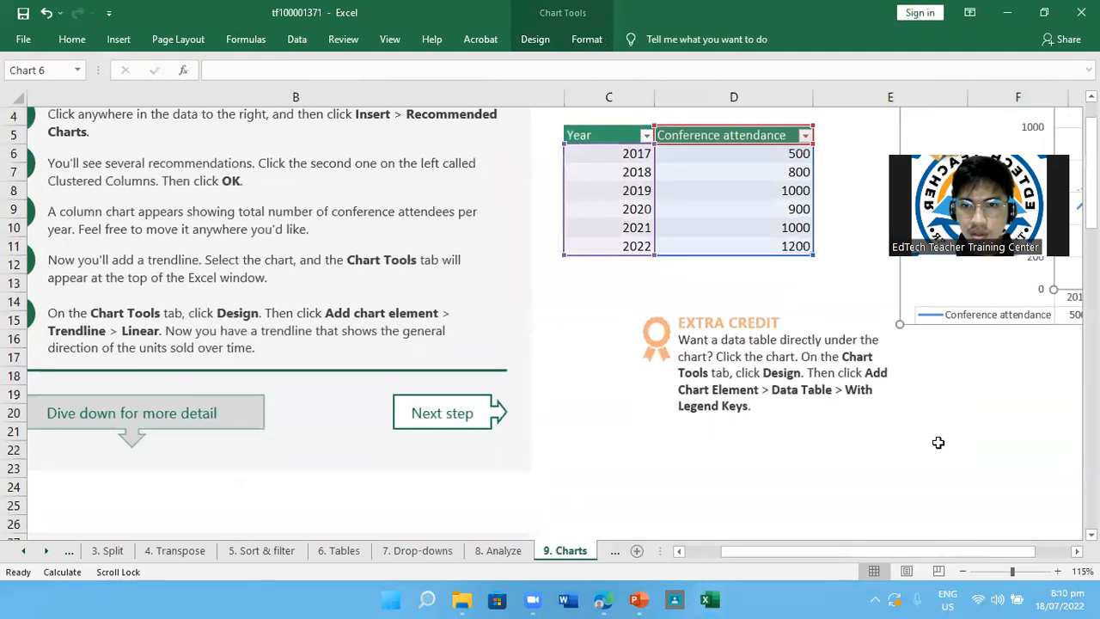
Examine the line chart with its data table and compare it with the source table and the Extra Credit note
scroll(950, 444, "down", 4)
scroll(715, 301, "up", 1)
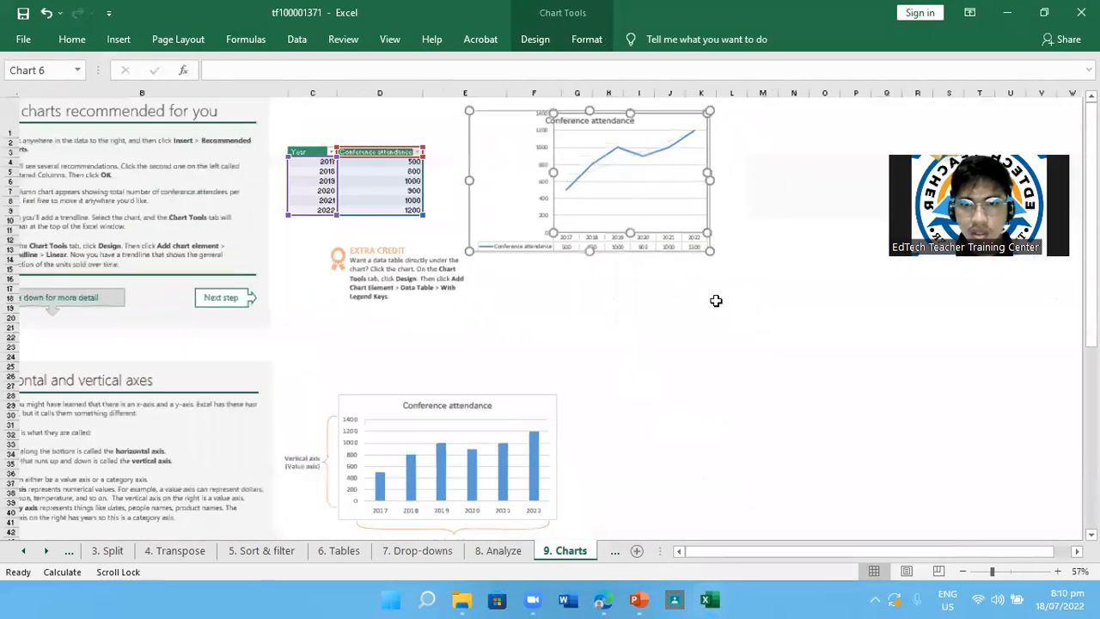
scroll(716, 301, "up", 2)
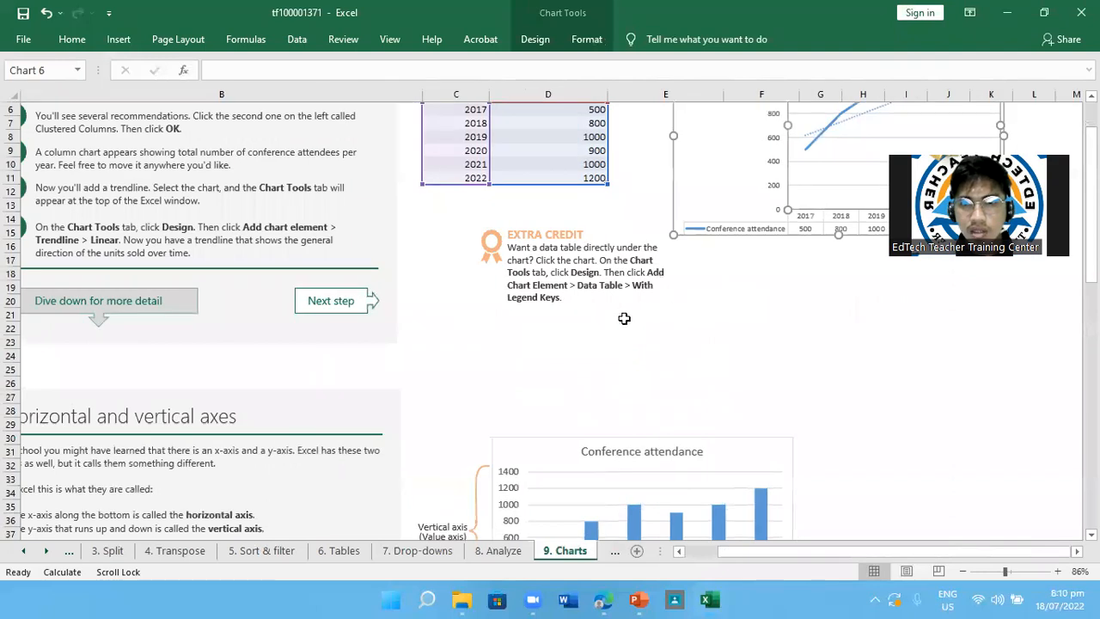
left_click(624, 317)
scroll(955, 321, "up", 3)
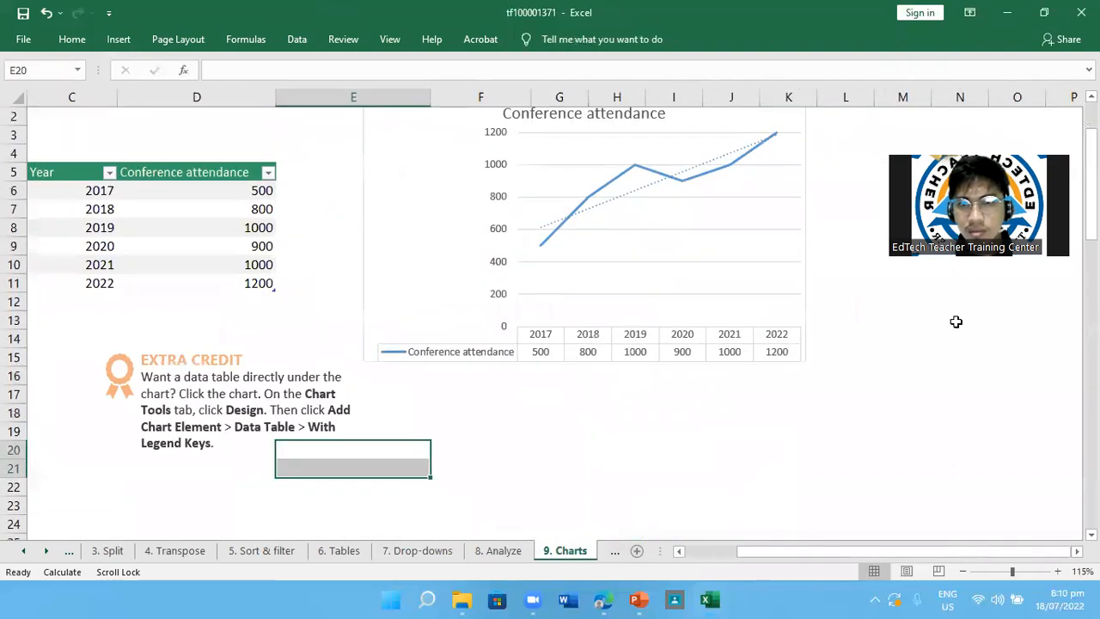
left_click(876, 337)
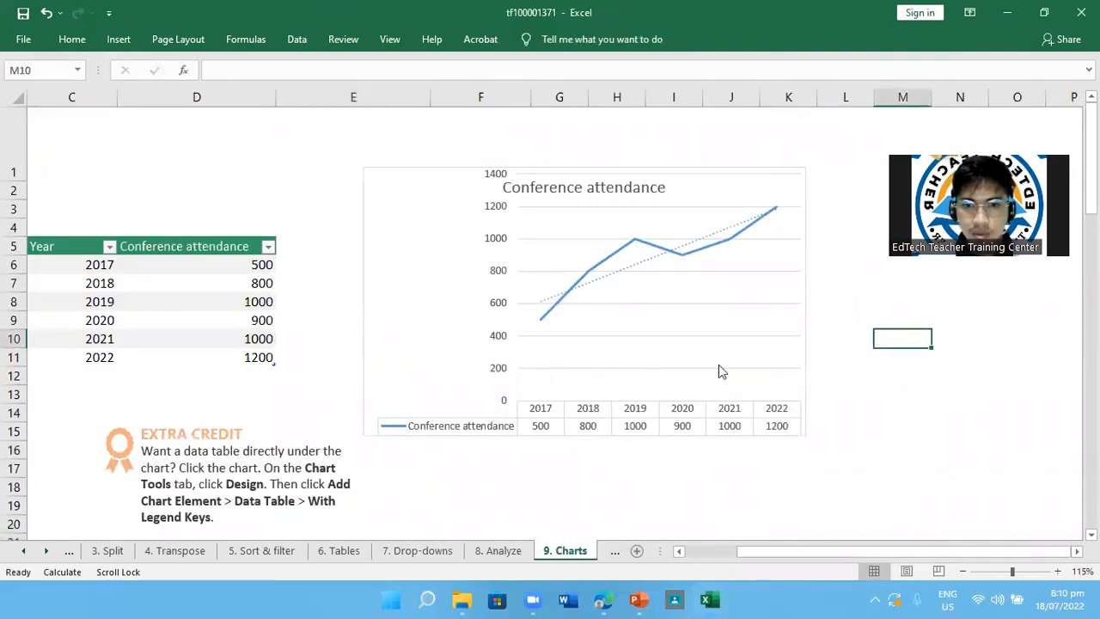
scroll(609, 387, "left", 1)
scroll(609, 386, "down", 2)
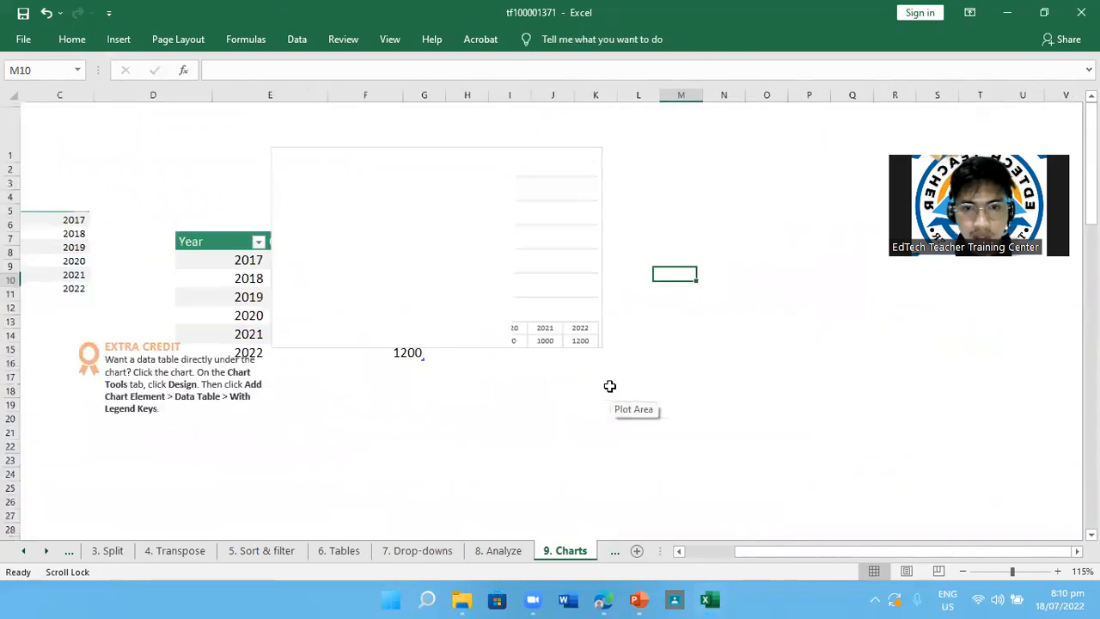
scroll(610, 386, "down", 2)
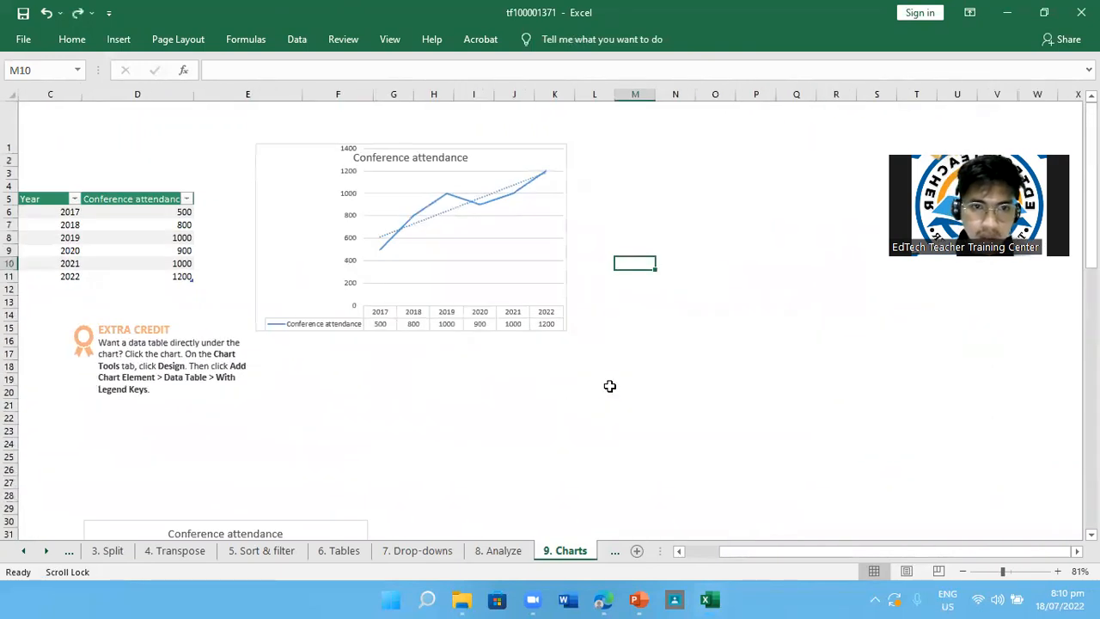
scroll(609, 386, "down", 1)
scroll(609, 386, "up", 4)
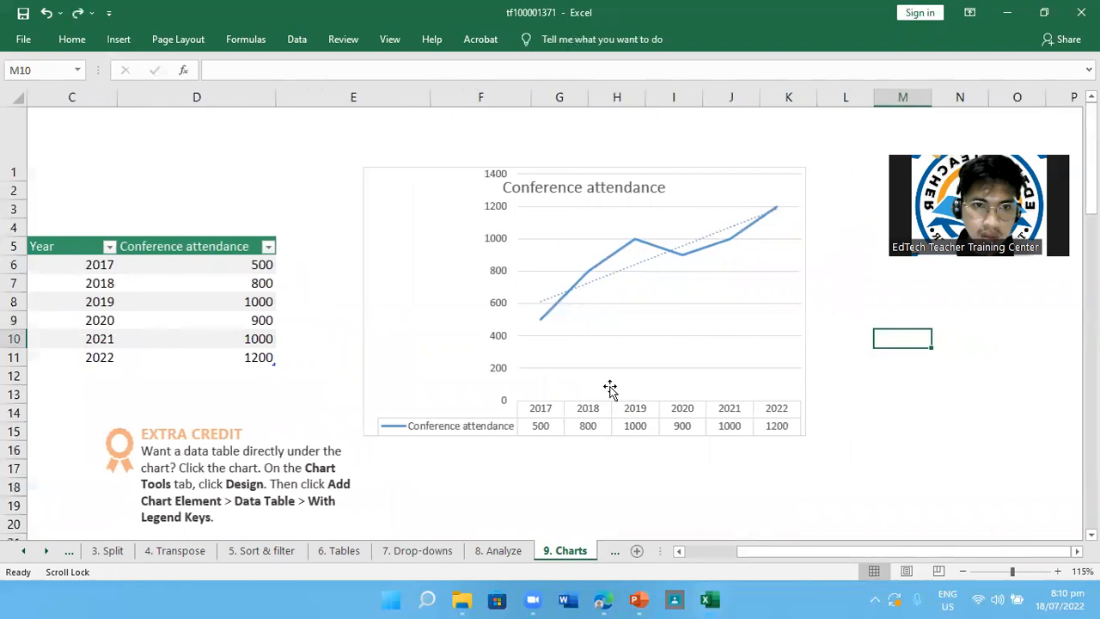
Undo and redo the chart's data table to compare the line chart with and without it
left_click(610, 387)
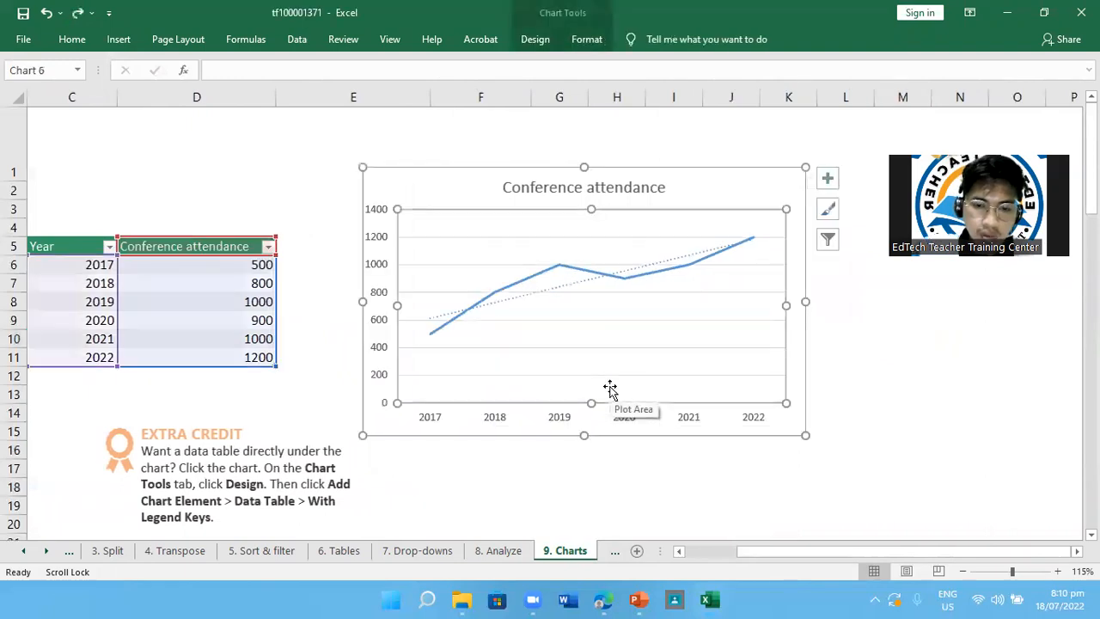
key("ctrl+z")
key("ctrl+z")
key("ctrl+y")
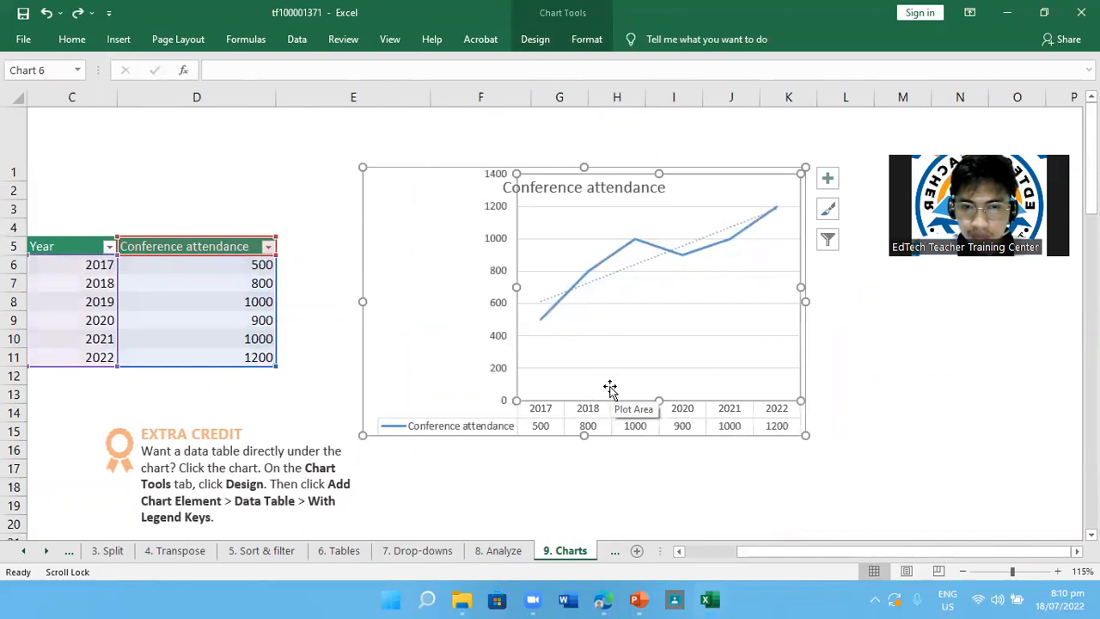
key("ctrl+z")
key("ctrl+y")
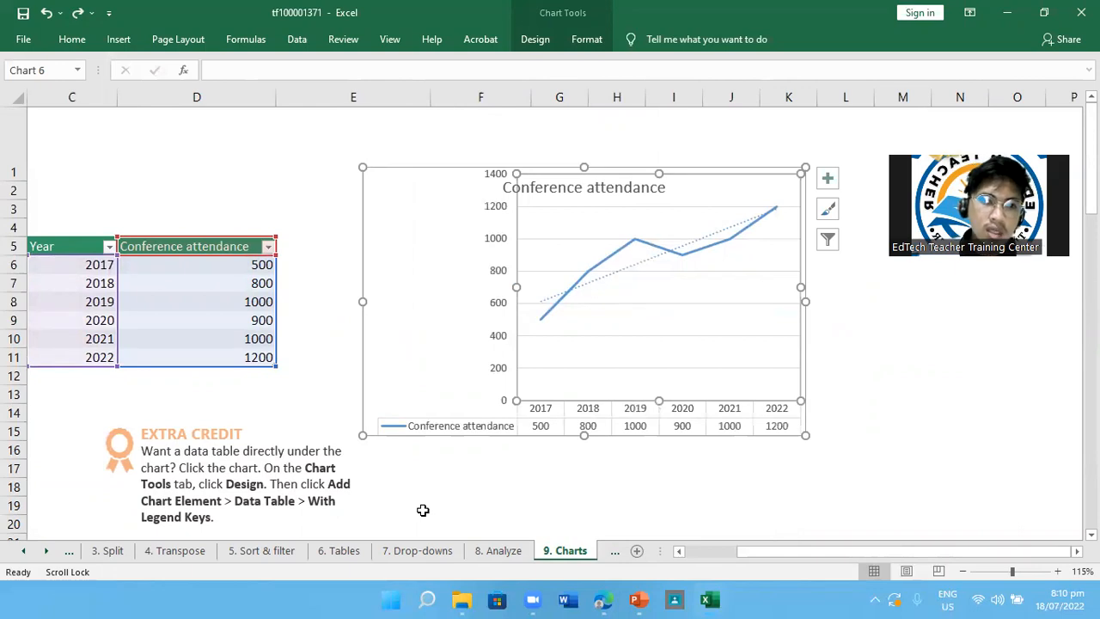
Read the Horizontal and vertical axes section and examine the labelled axes on its Conference attendance column chart
scroll(422, 510, "down", 1)
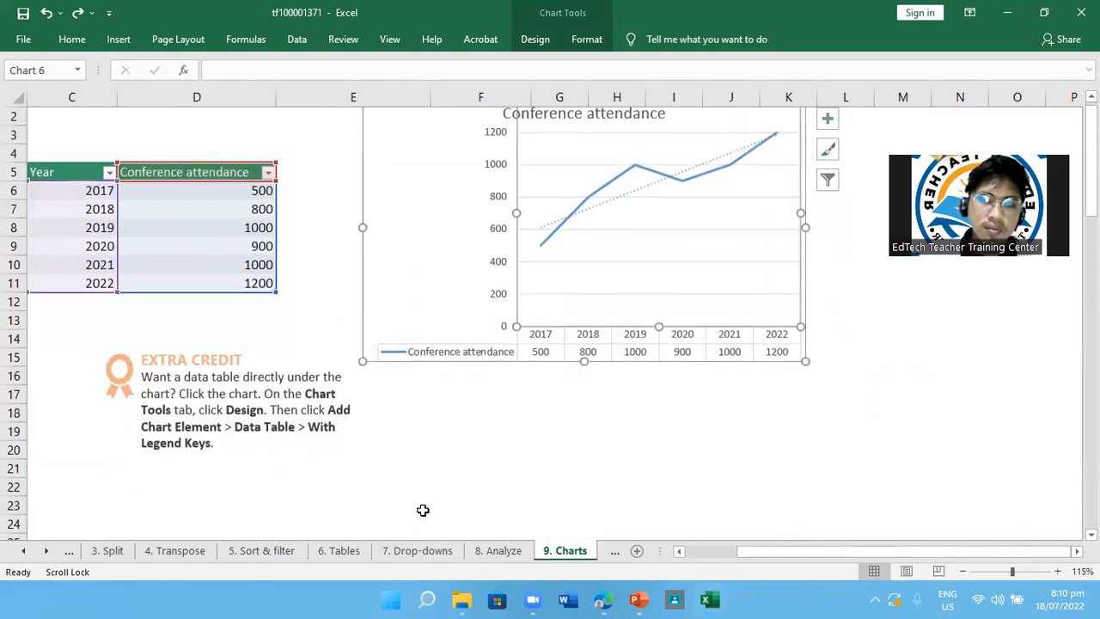
scroll(422, 510, "left", 5)
scroll(422, 513, "down", 4)
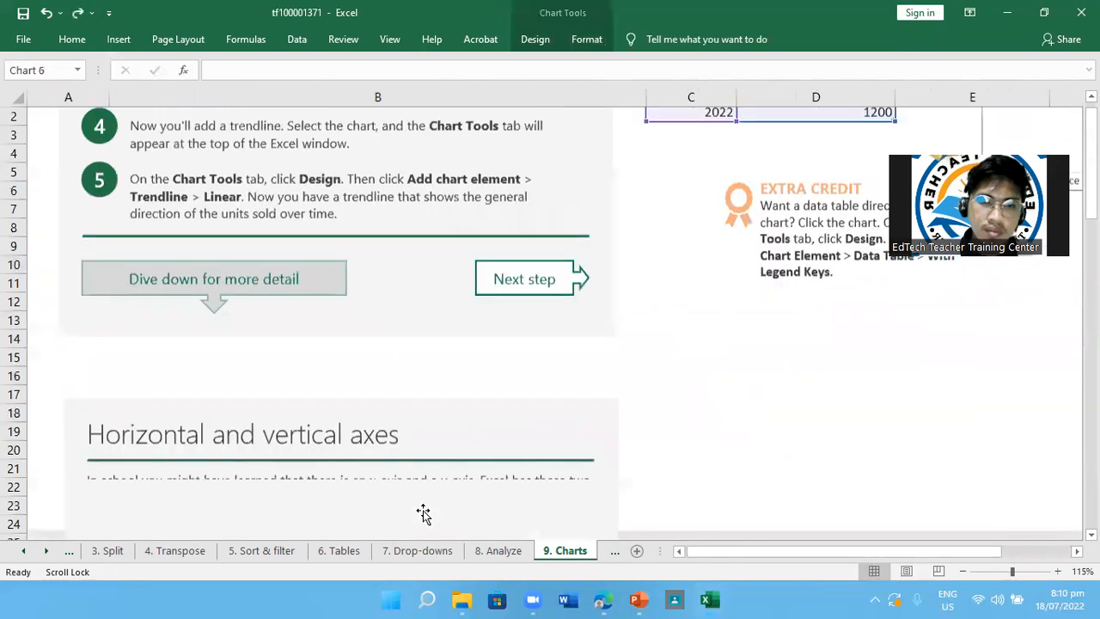
scroll(422, 513, "down", 1, "ctrl")
scroll(424, 510, "down", 2)
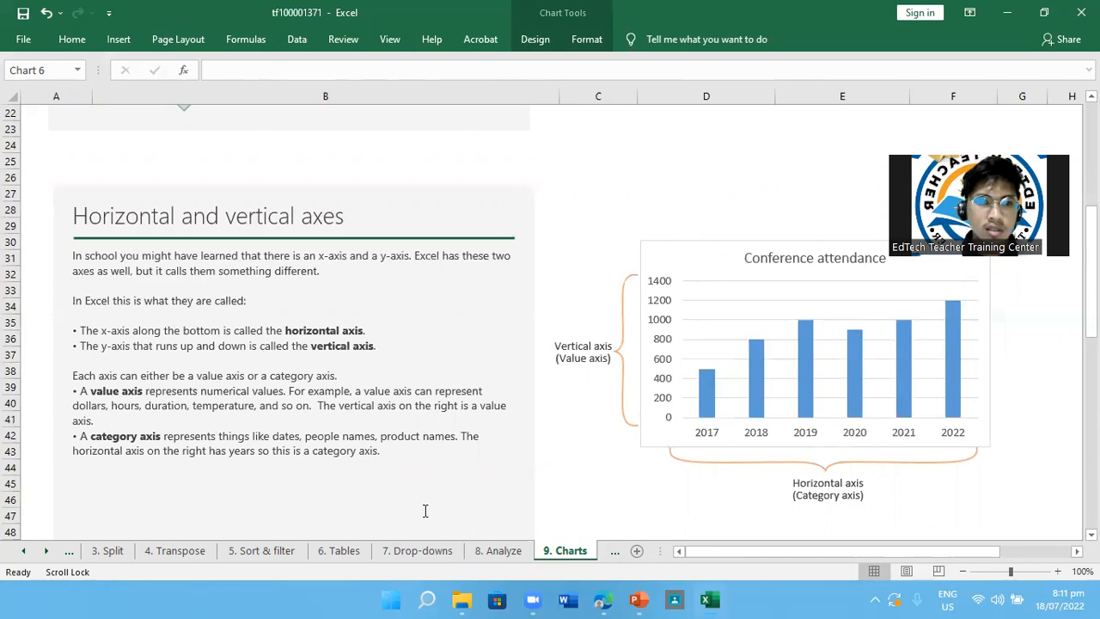
scroll(424, 511, "down", 1)
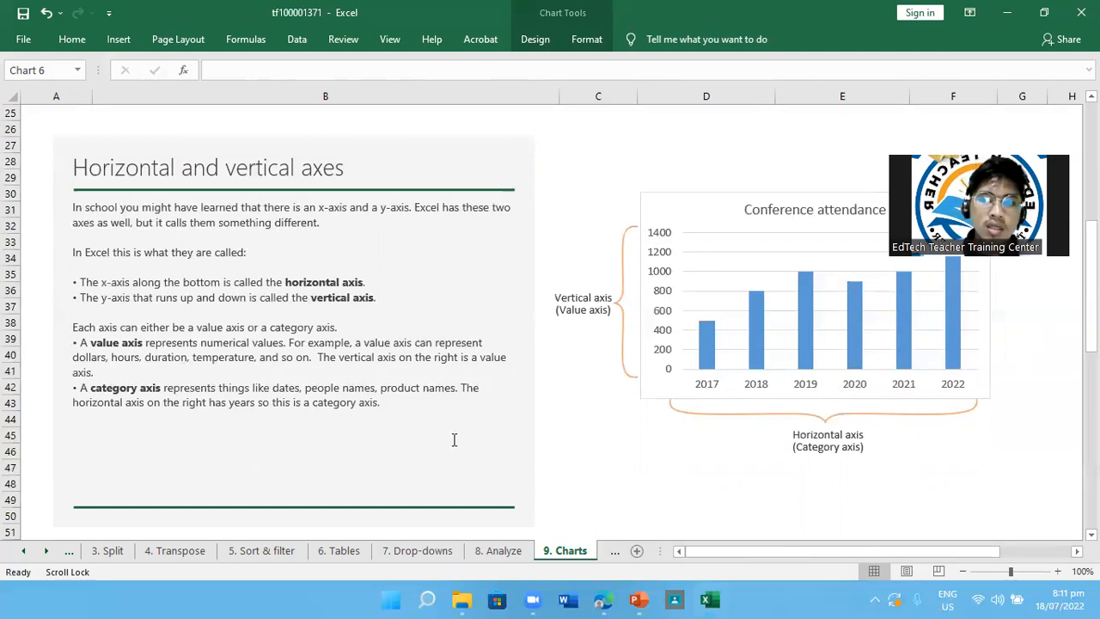
scroll(457, 440, "up", 1)
scroll(457, 440, "right", 2)
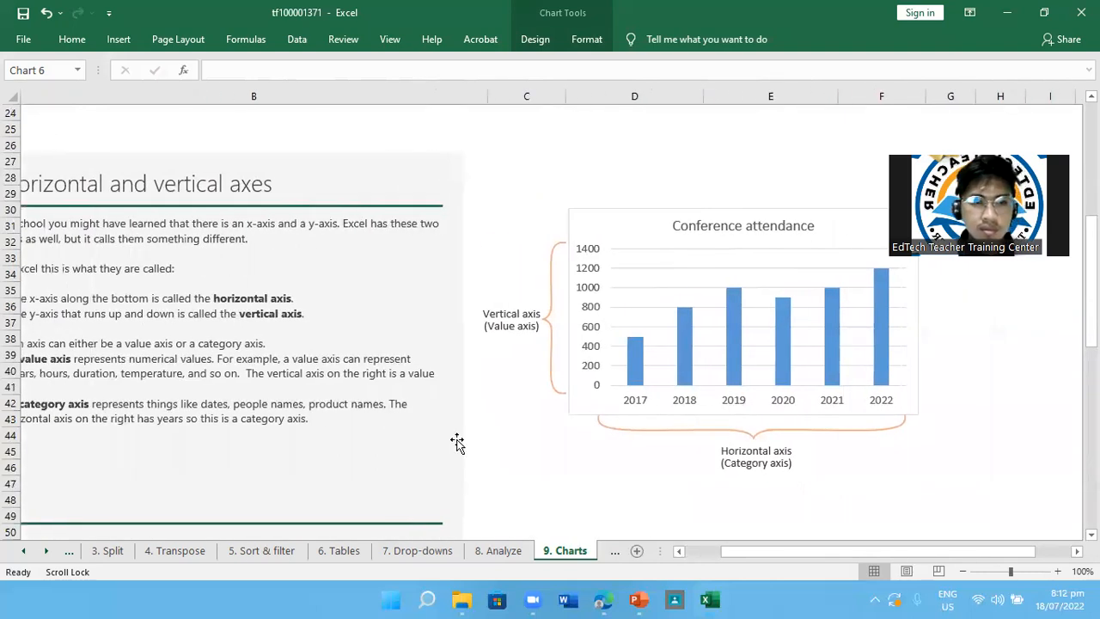
scroll(559, 435, "right", 2)
scroll(559, 436, "left", 2)
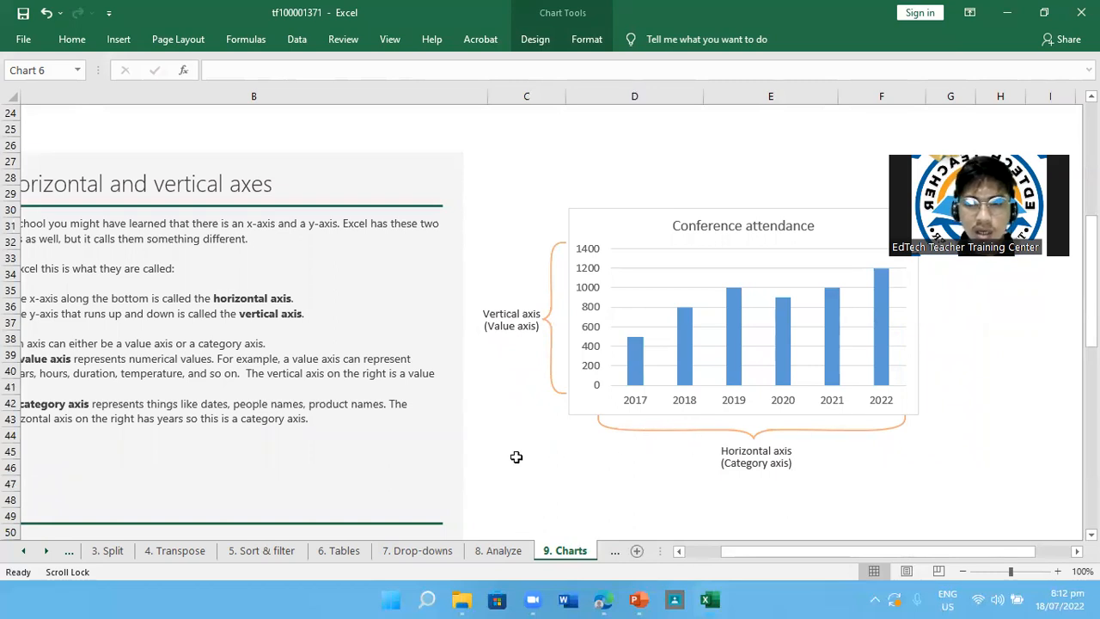
scroll(515, 456, "left", 2)
Read the Secondary axis section and examine its combo chart of conference attendance and food sales
scroll(516, 456, "down", 5)
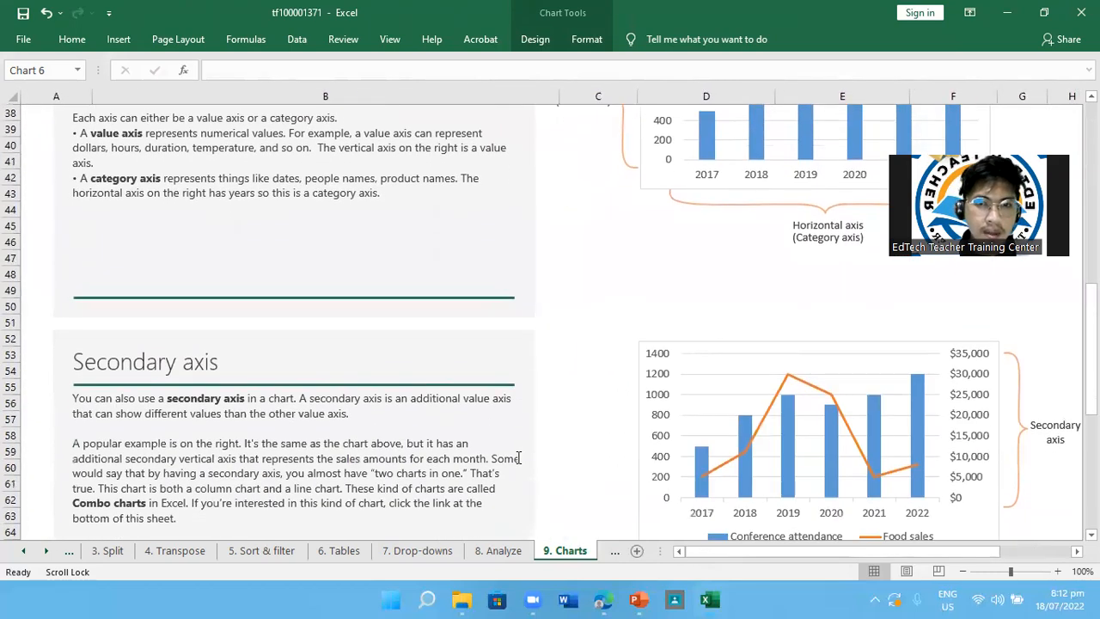
scroll(518, 457, "down", 2)
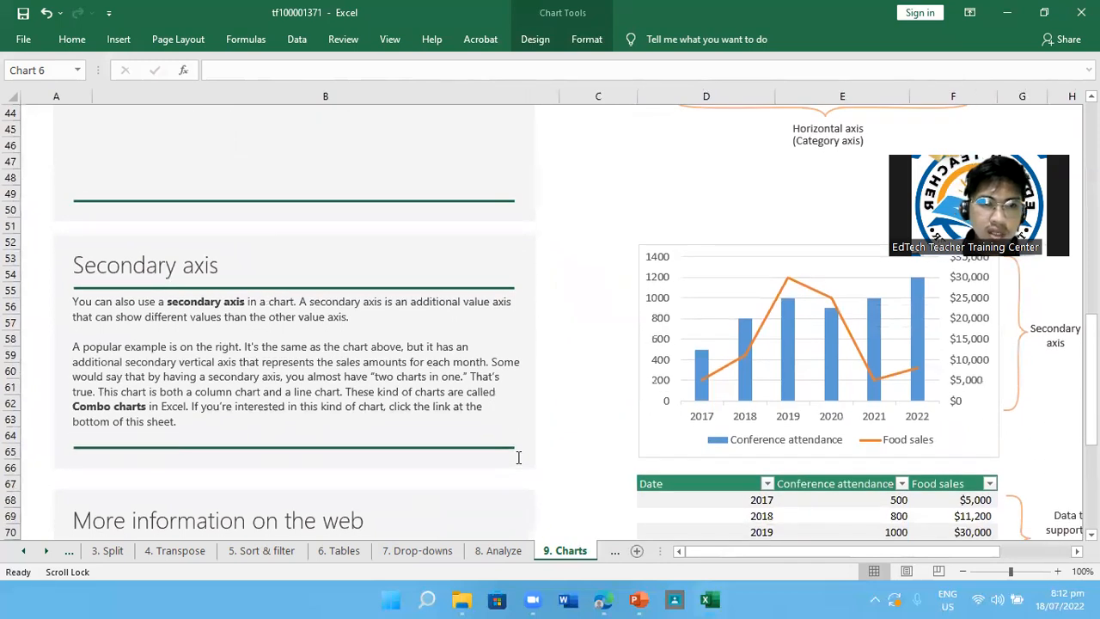
scroll(518, 457, "up", 1)
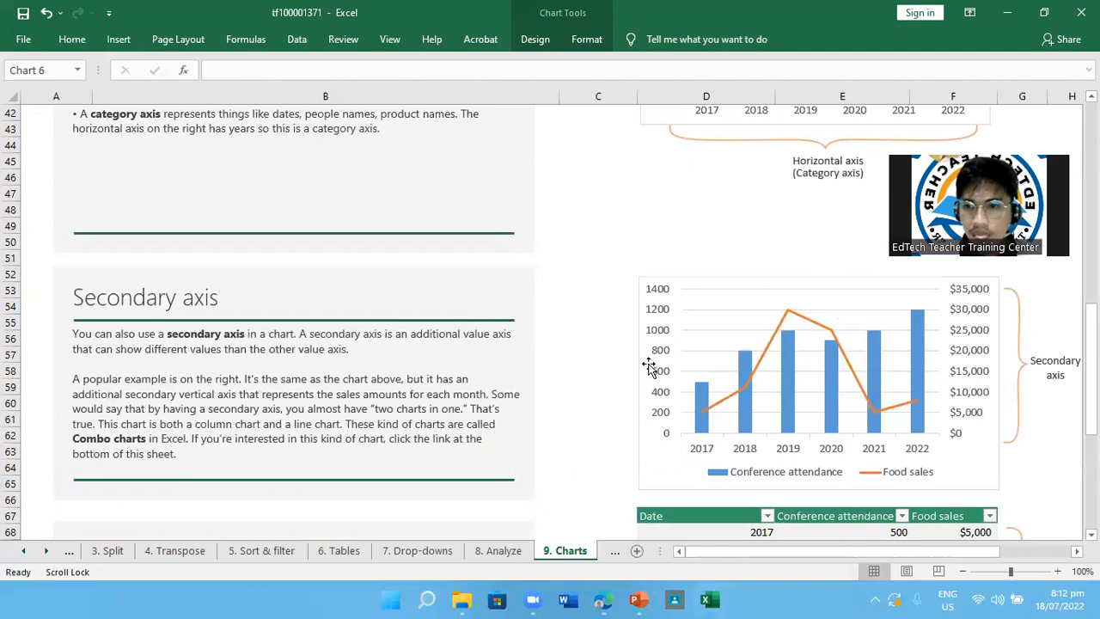
scroll(781, 399, "right", 2)
scroll(781, 400, "left", 1)
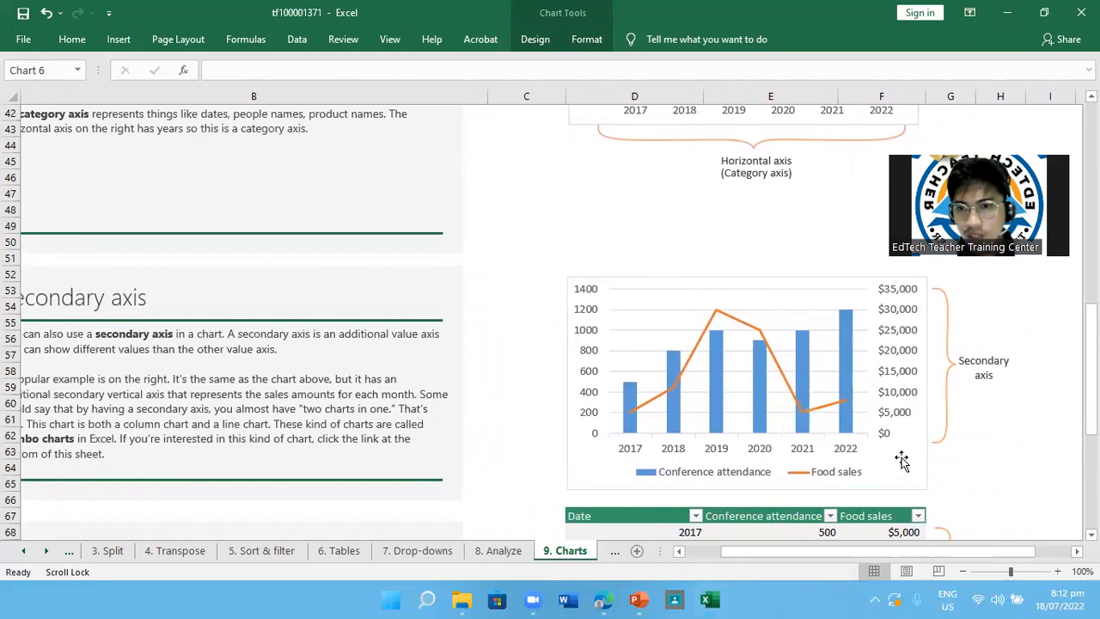
scroll(714, 428, "left", 1)
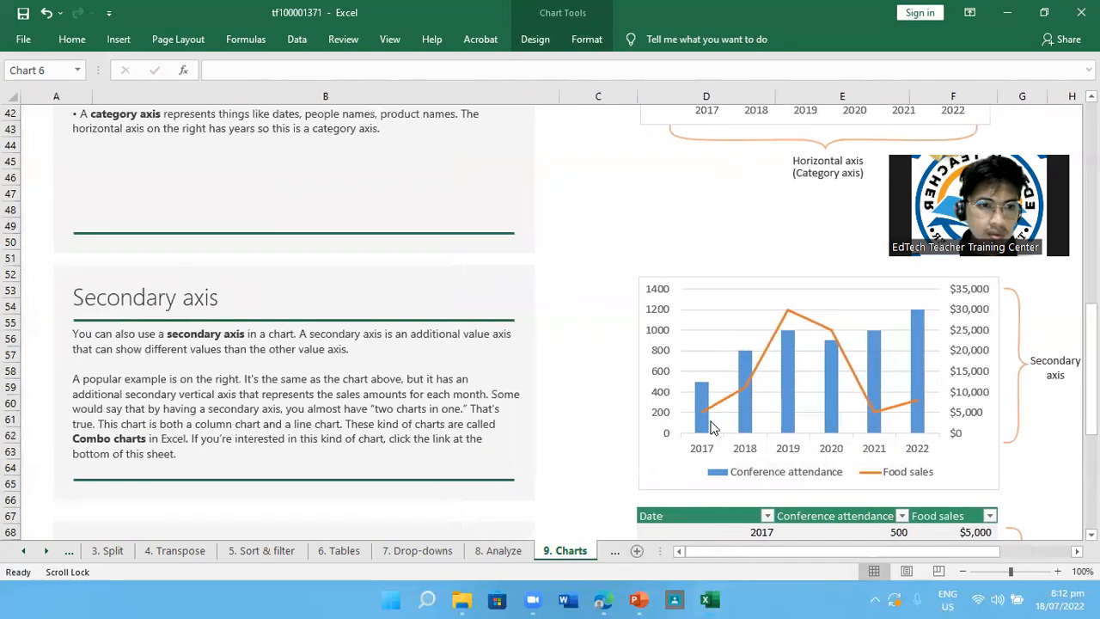
scroll(714, 428, "right", 1)
scroll(547, 552, "down", 3)
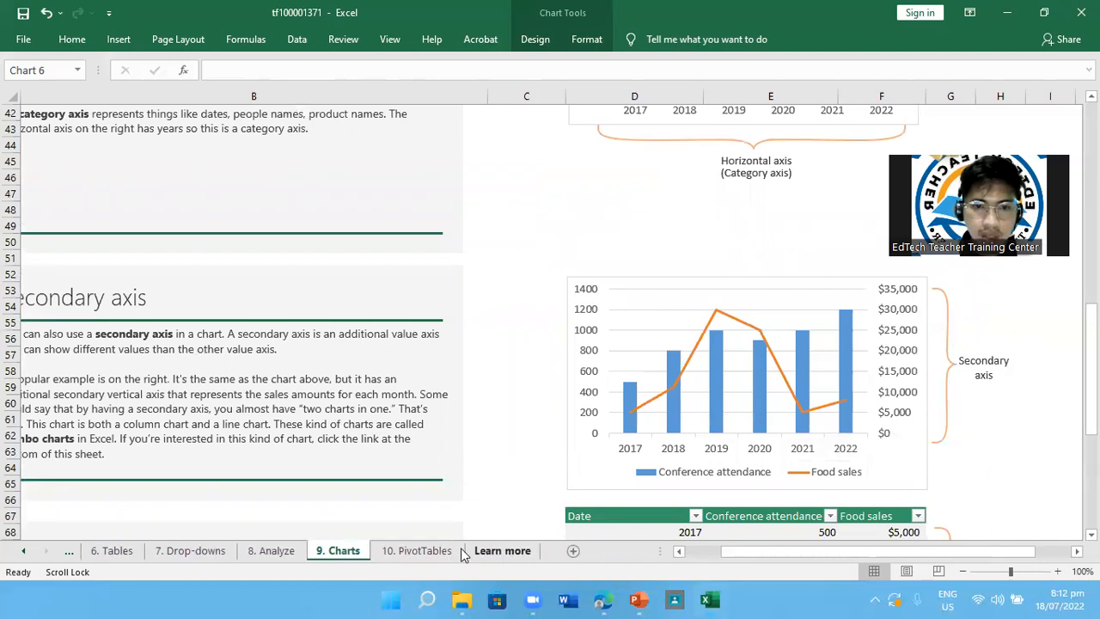
Preview the 10. PivotTables sheet and return to the start of the 9. Charts lesson
left_click(417, 551)
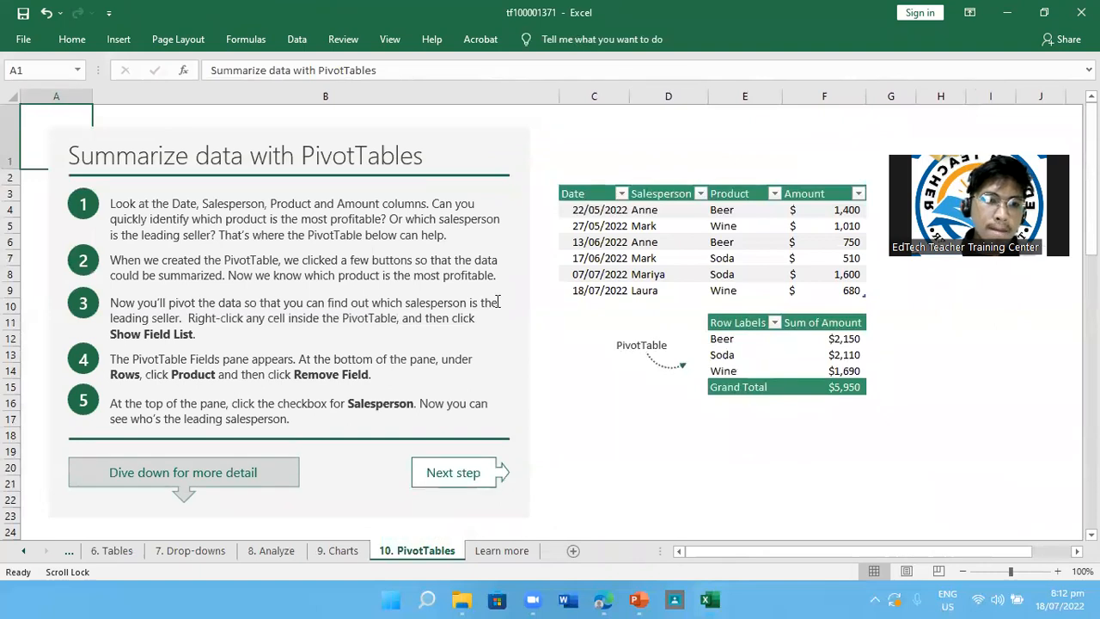
left_click(336, 553)
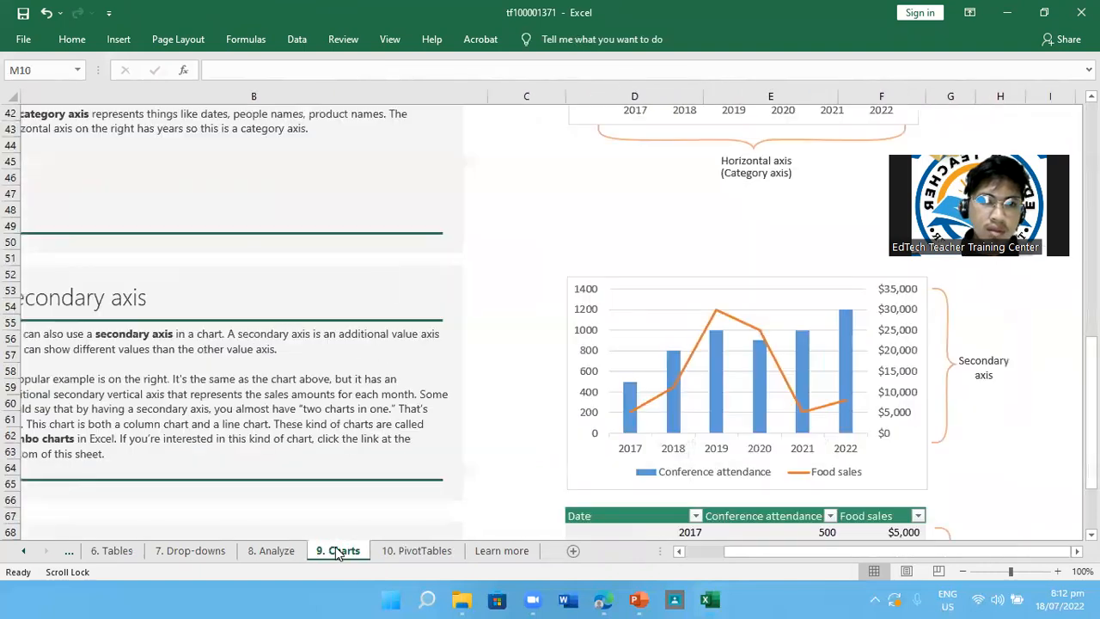
scroll(390, 255, "up", 13)
scroll(390, 255, "right", 2)
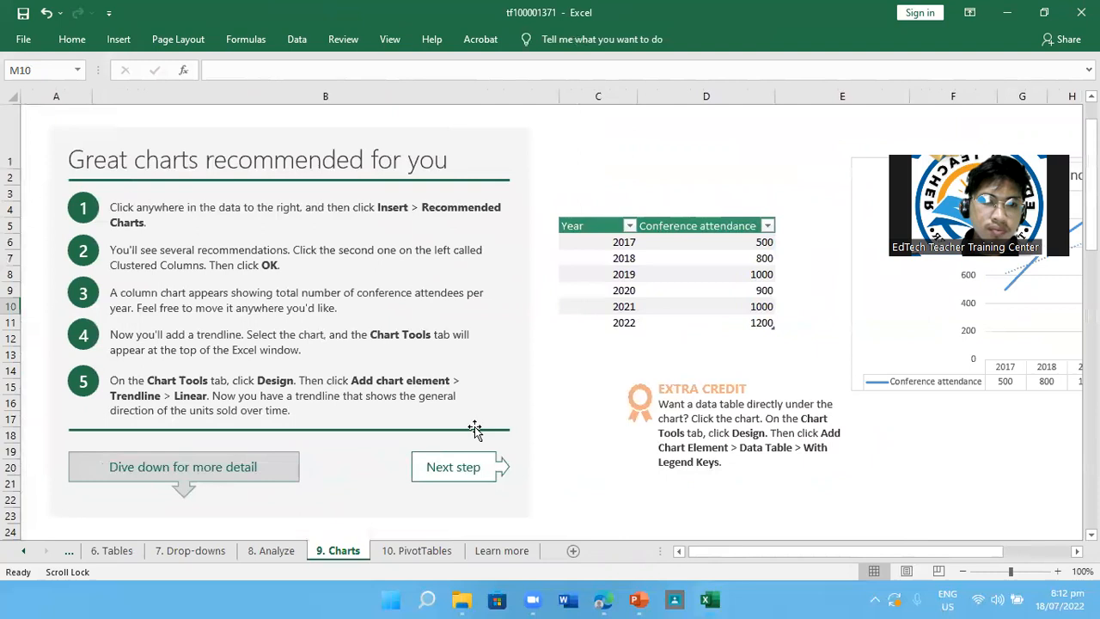
Go to the 10. PivotTables lesson sheet, checking the 5. Sort & filter sheet on the way
left_click(430, 554)
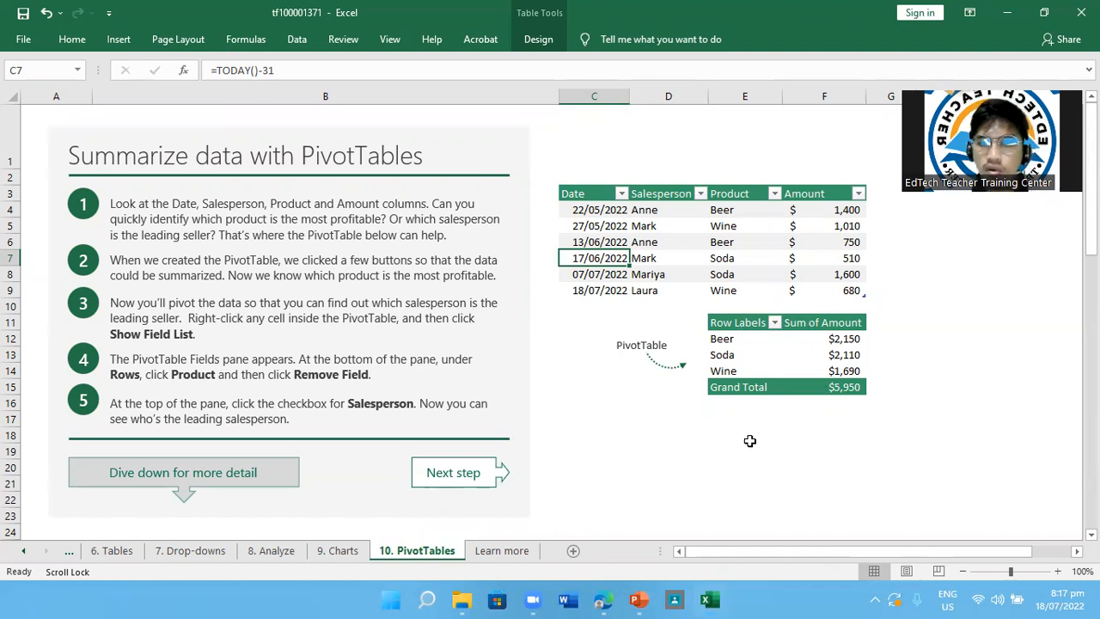
left_click(71, 551)
left_click(103, 552)
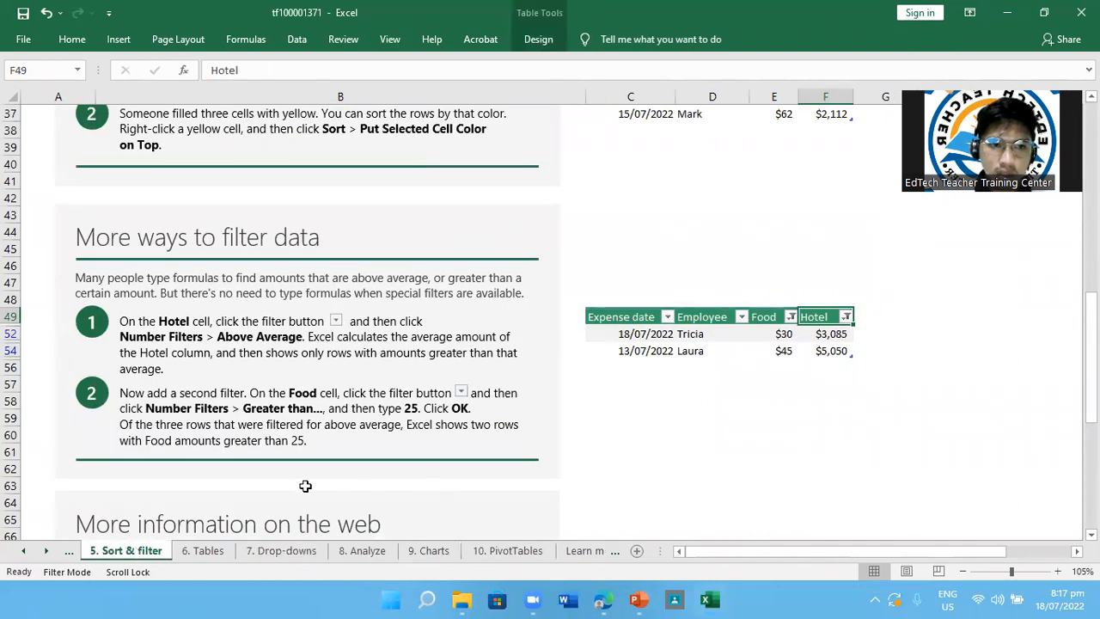
left_click(599, 551)
left_click(428, 557)
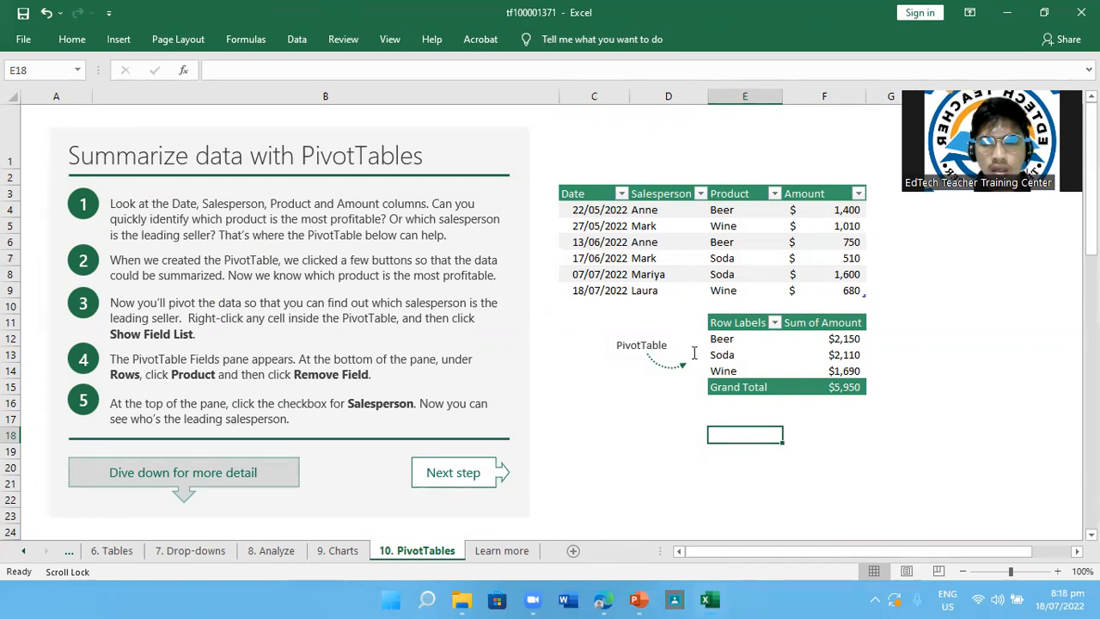
Add the Salesperson field to the product PivotTable, allowing existing data to be replaced, and close the PivotTable Fields pane
left_click(726, 354)
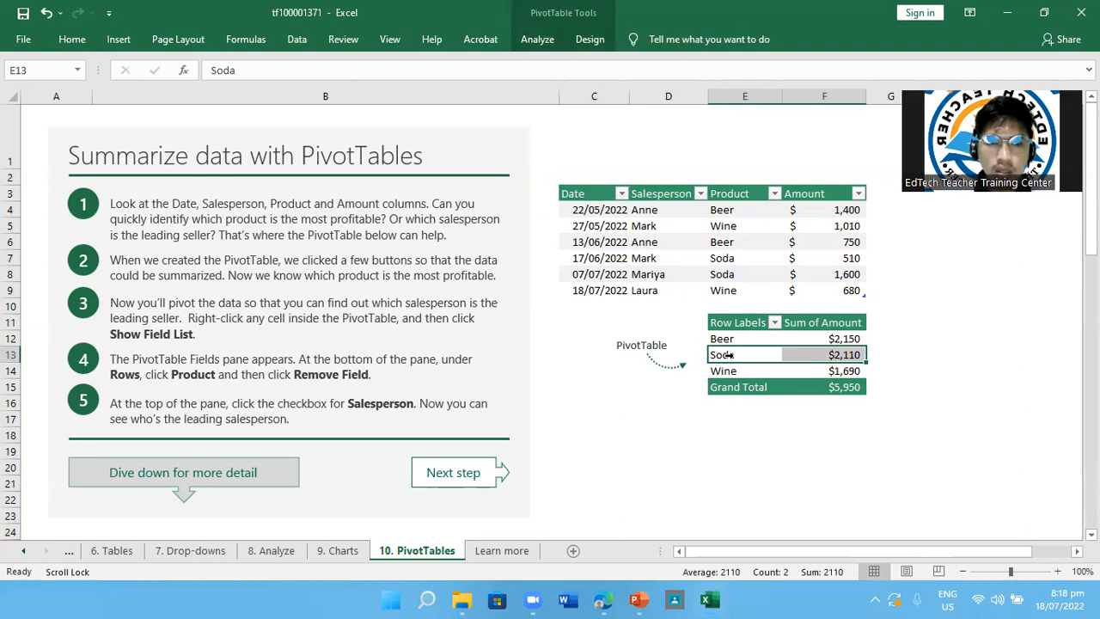
right_click(726, 354)
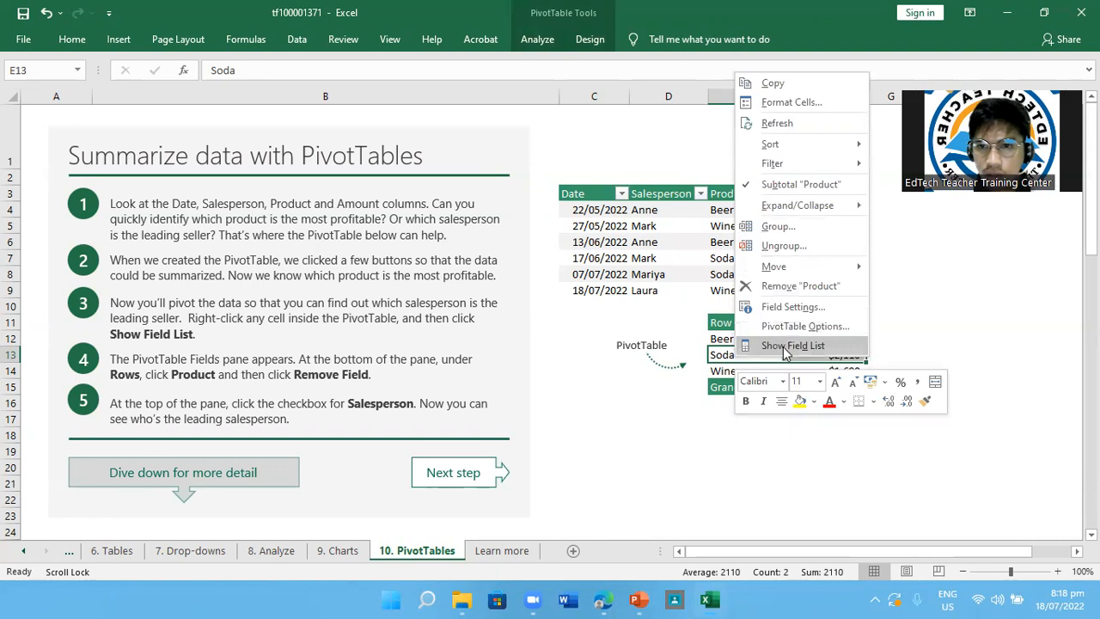
left_click(783, 347)
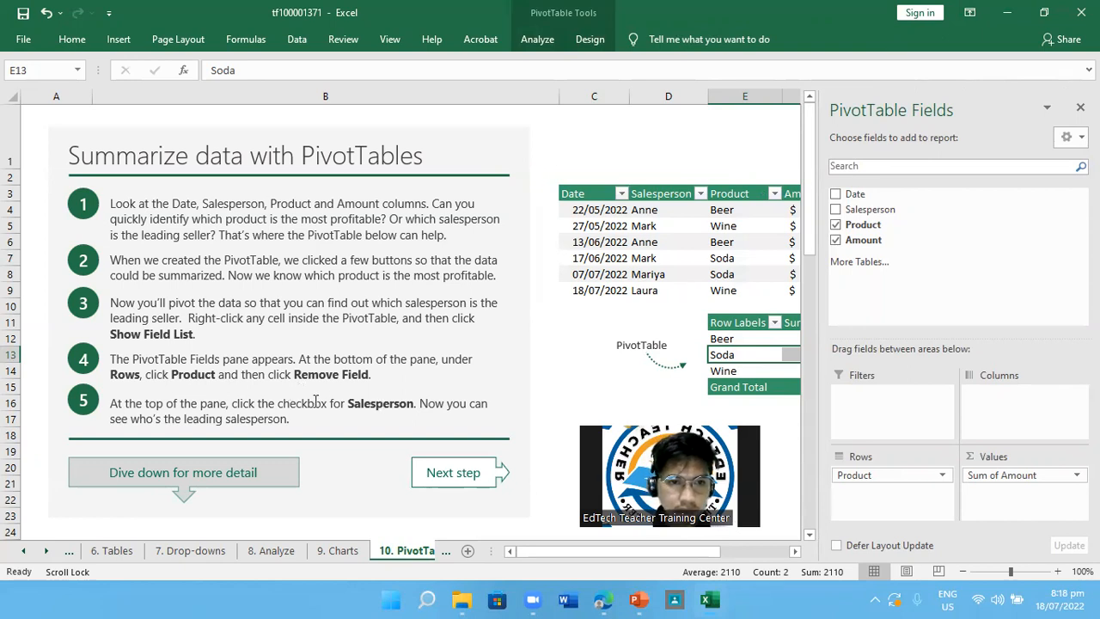
left_click(836, 210)
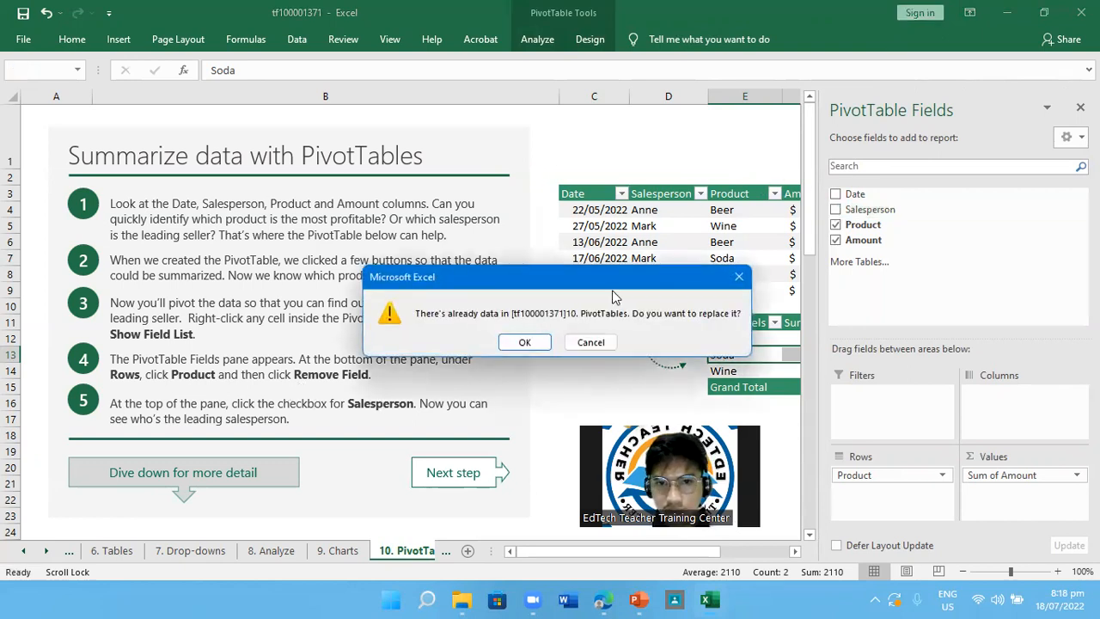
left_click(525, 342)
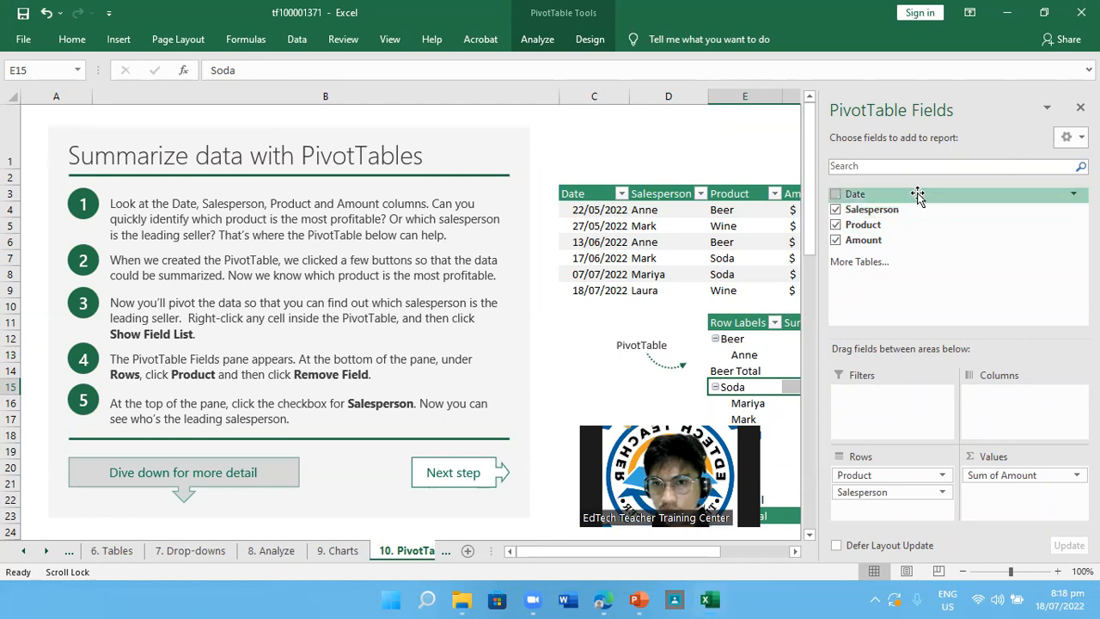
scroll(708, 245, "down", 2)
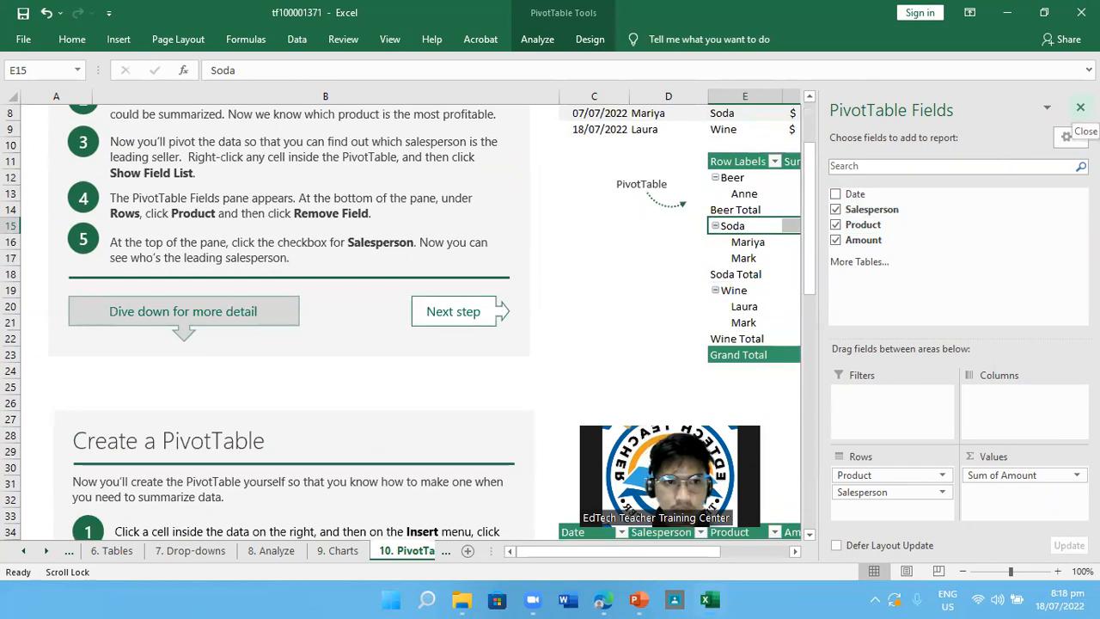
left_click(1080, 107)
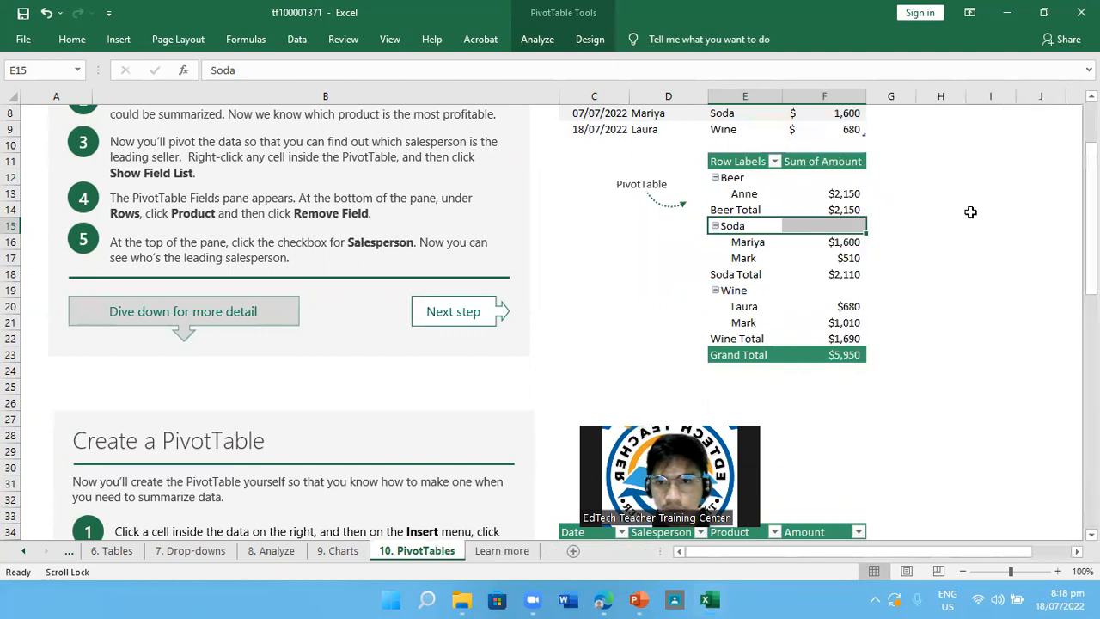
Review the PivotTable's breakdown by product and salesperson, and read the instructions in the Create a PivotTable section
scroll(970, 212, "up", 1)
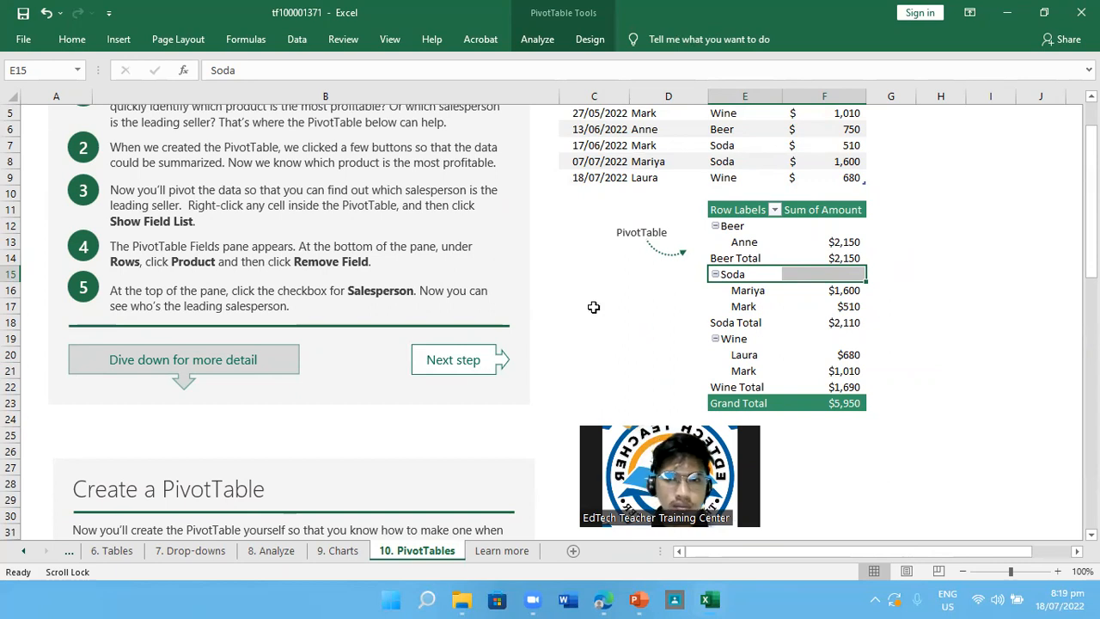
scroll(898, 333, "down", 2)
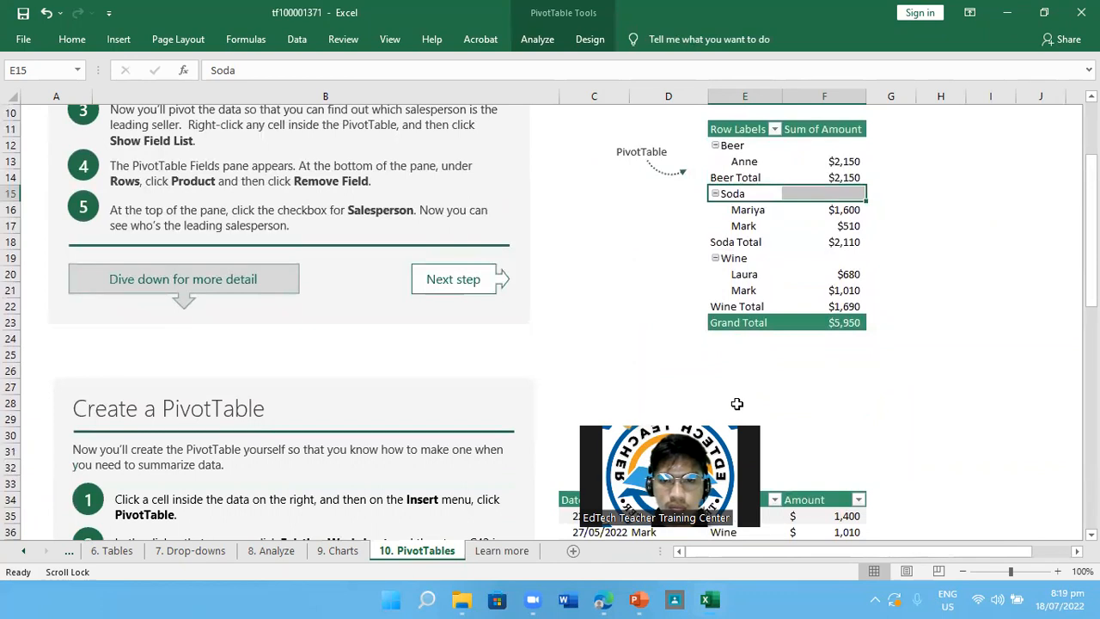
scroll(555, 395, "down", 3)
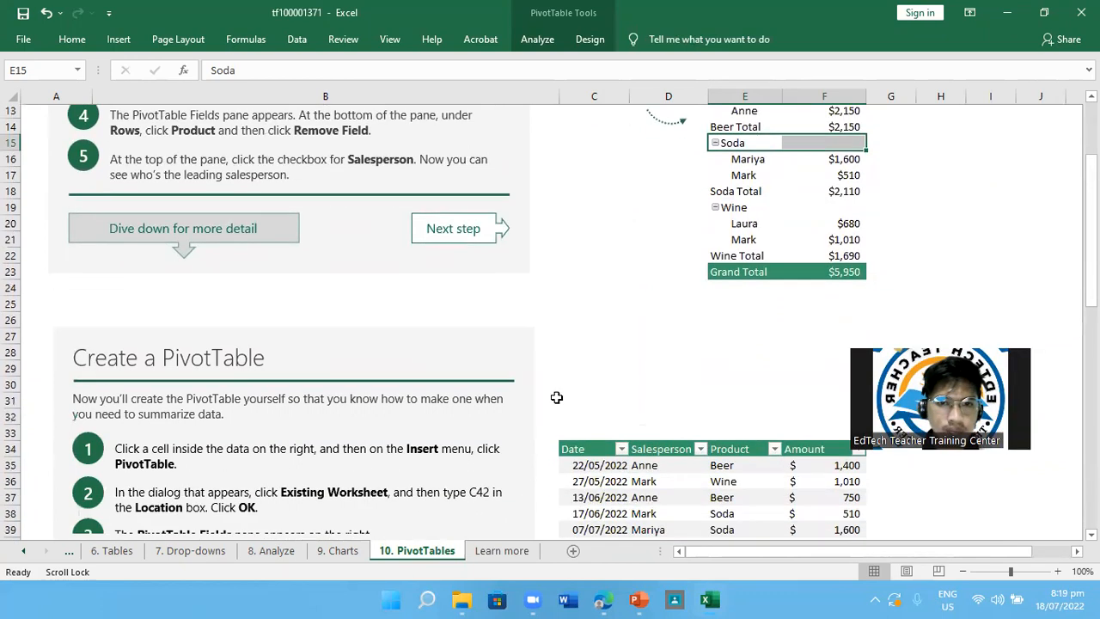
scroll(556, 396, "down", 4)
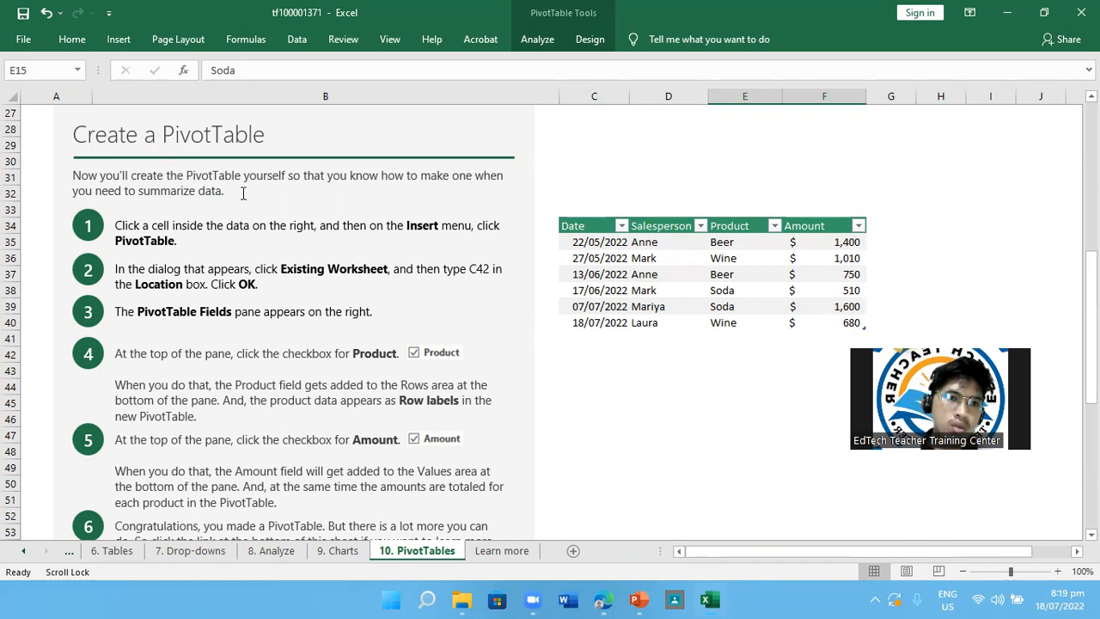
scroll(243, 191, "up", 9)
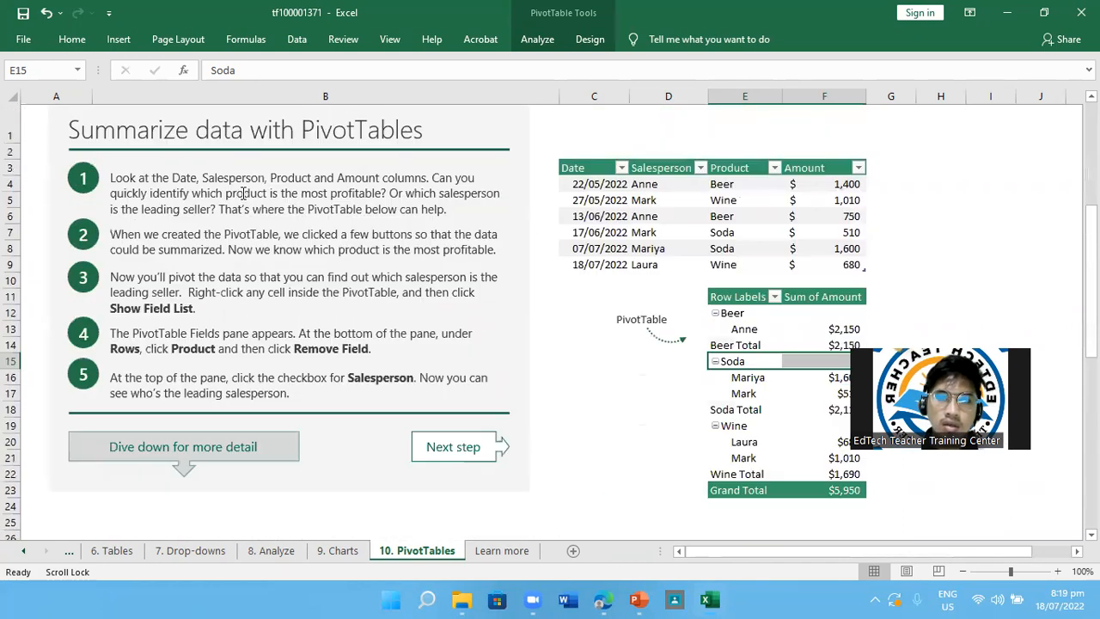
scroll(420, 260, "down", 9)
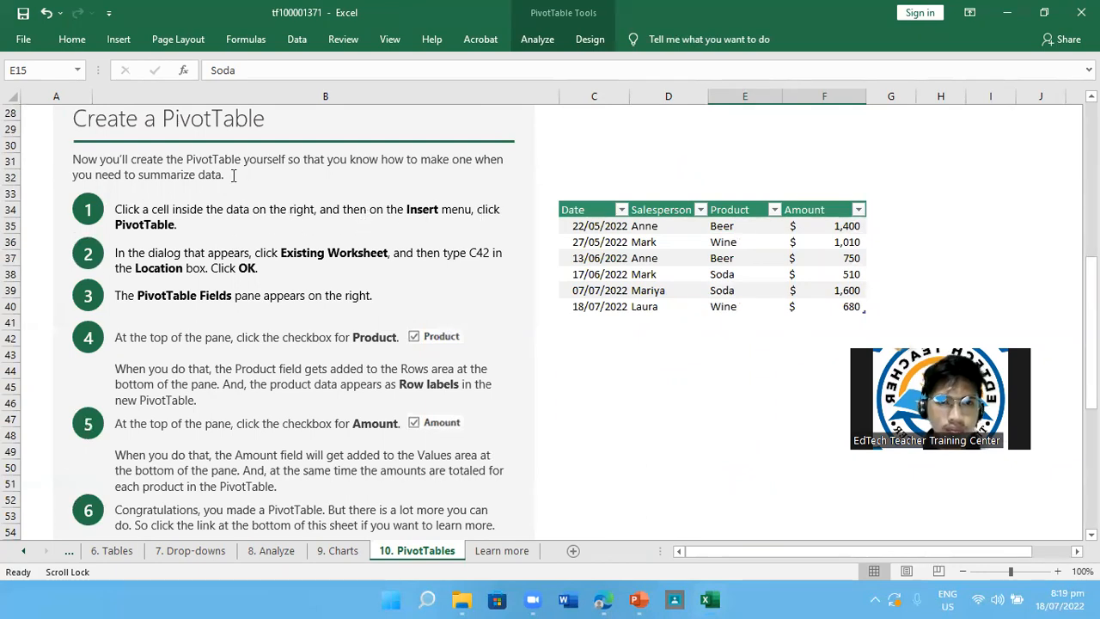
Create a PivotTable from the sales table in the Create a PivotTable section, placing it on the existing worksheet at C42
left_click(117, 40)
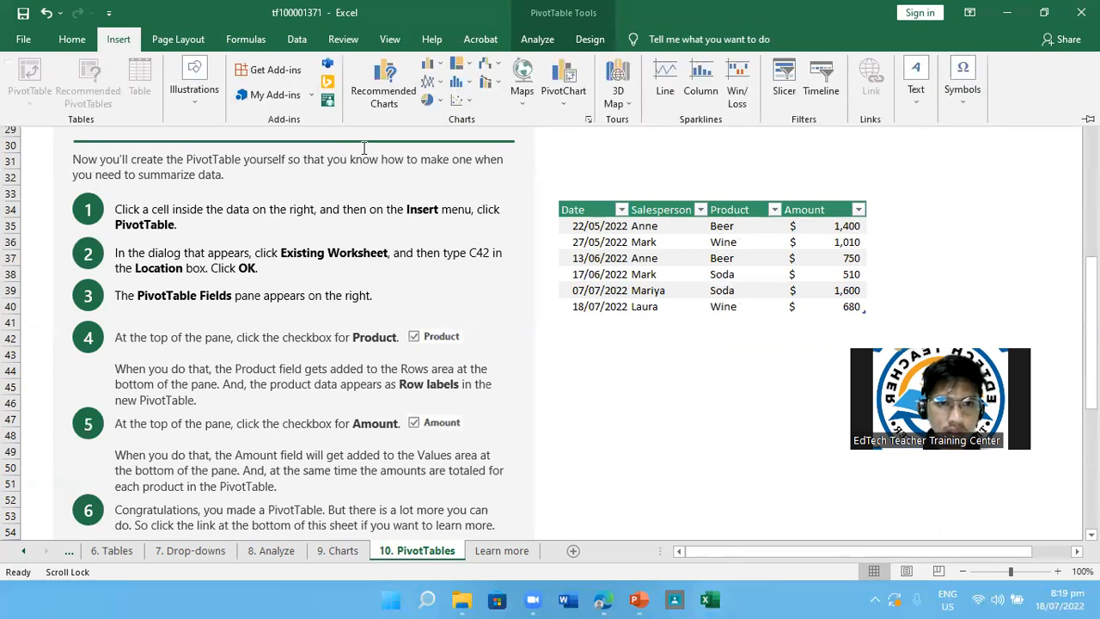
left_click(678, 247)
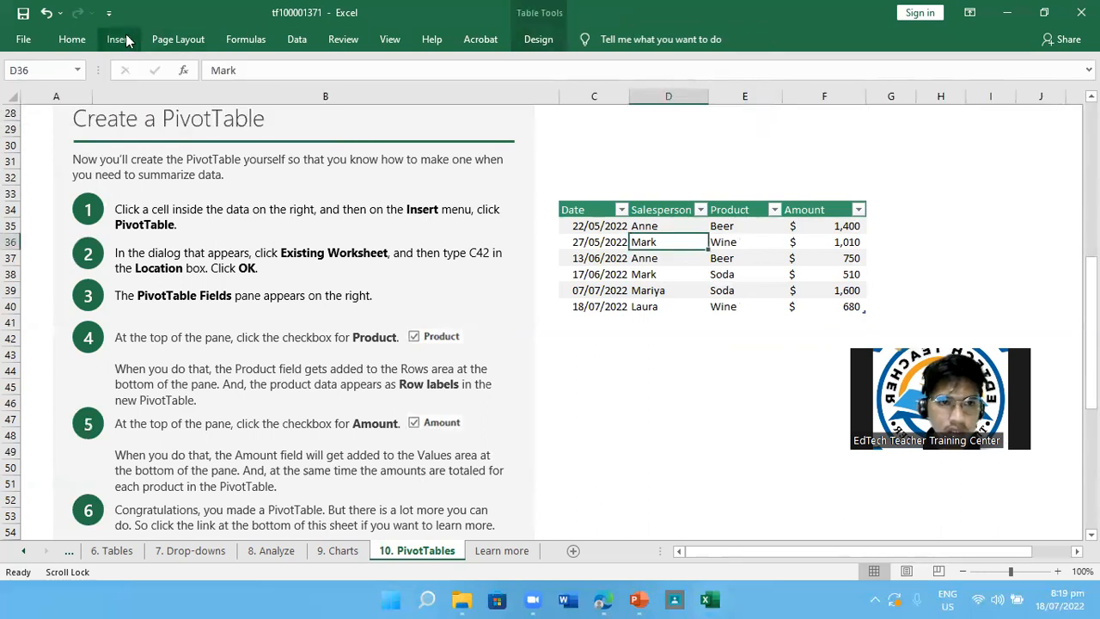
left_click(121, 40)
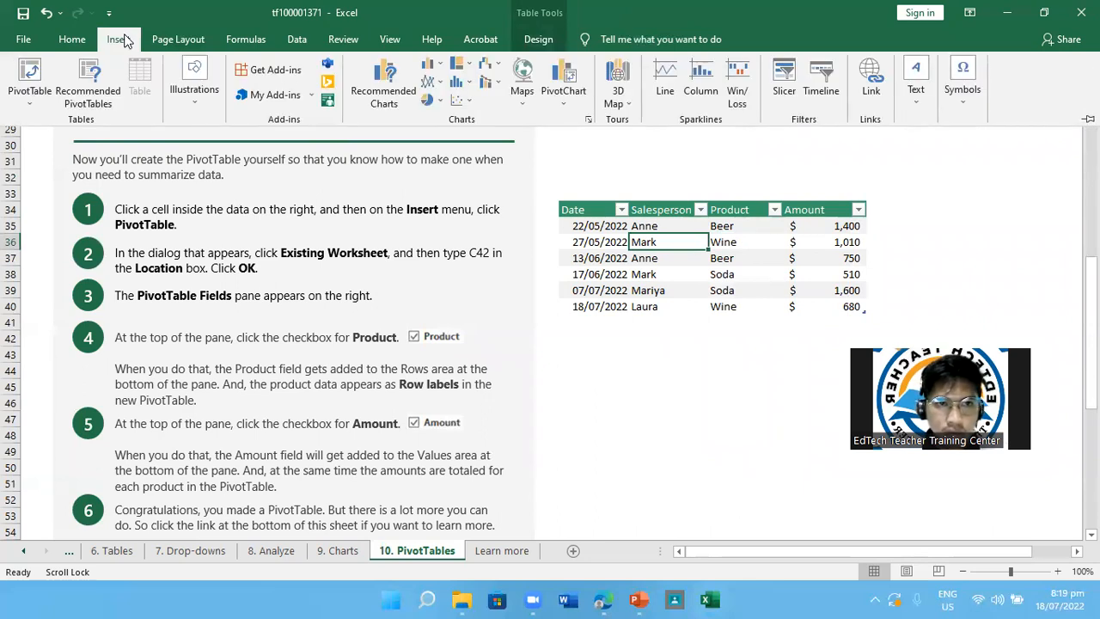
left_click(670, 242)
scroll(670, 242, "right", 10)
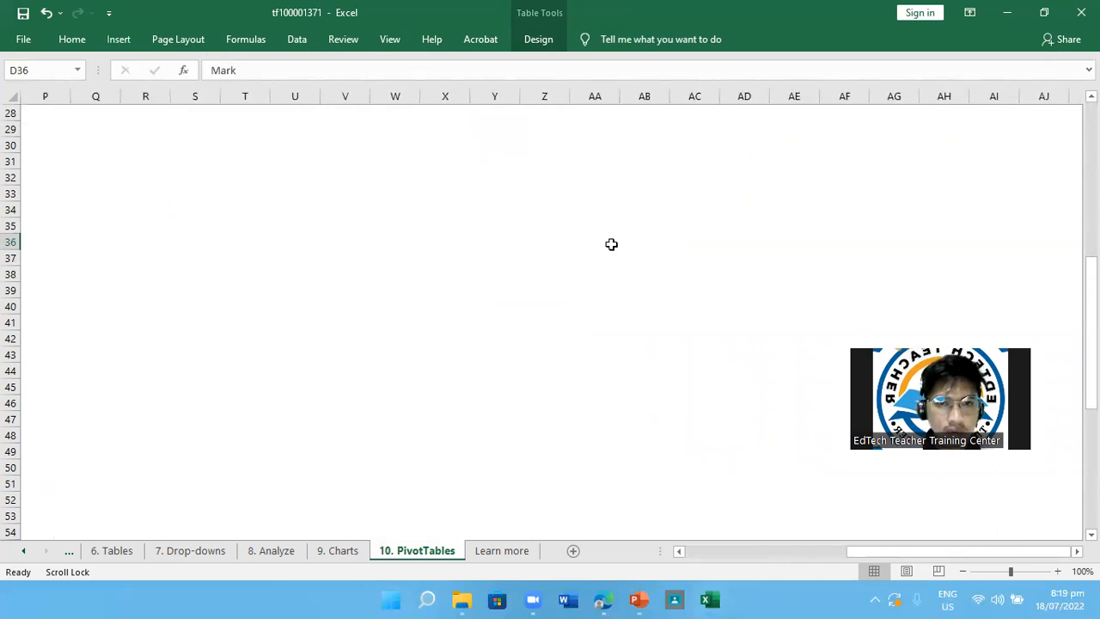
scroll(610, 243, "left", 10)
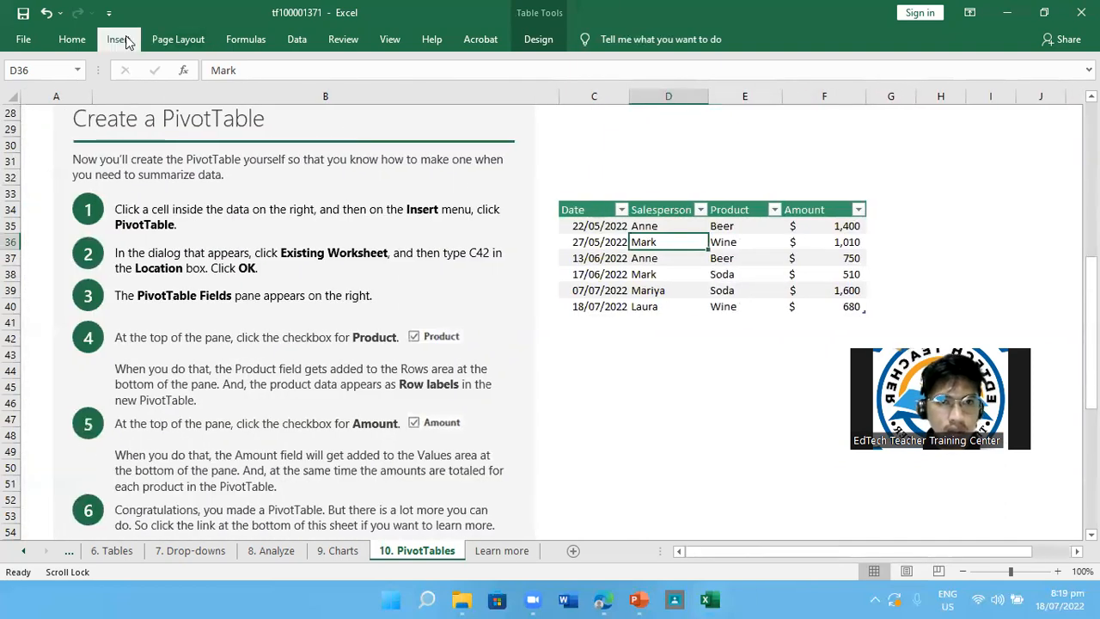
left_click(119, 38)
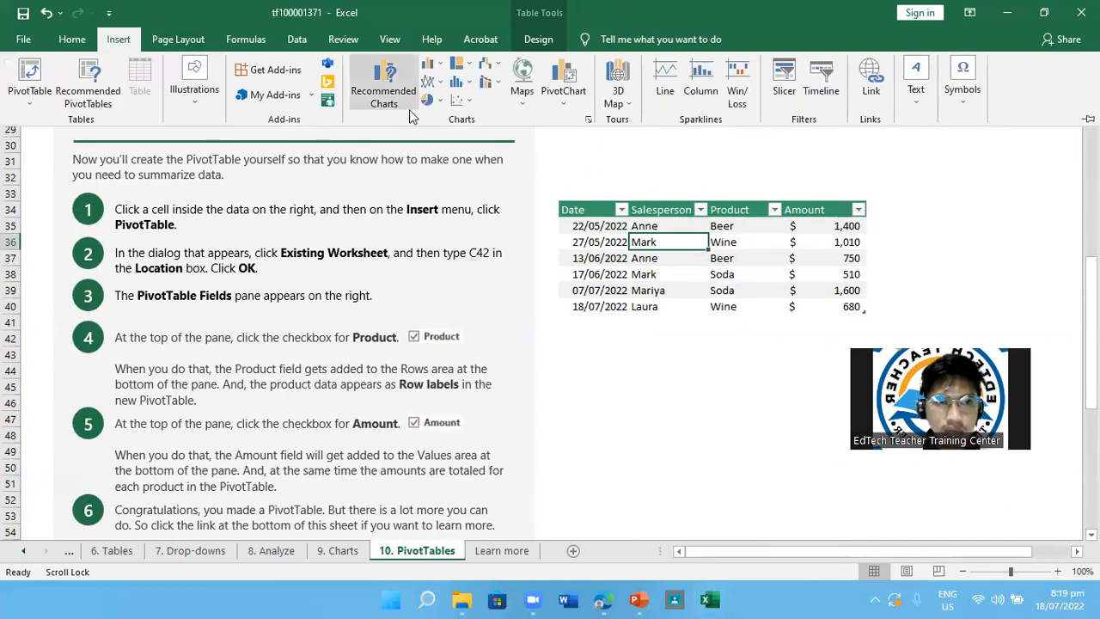
left_click(32, 99)
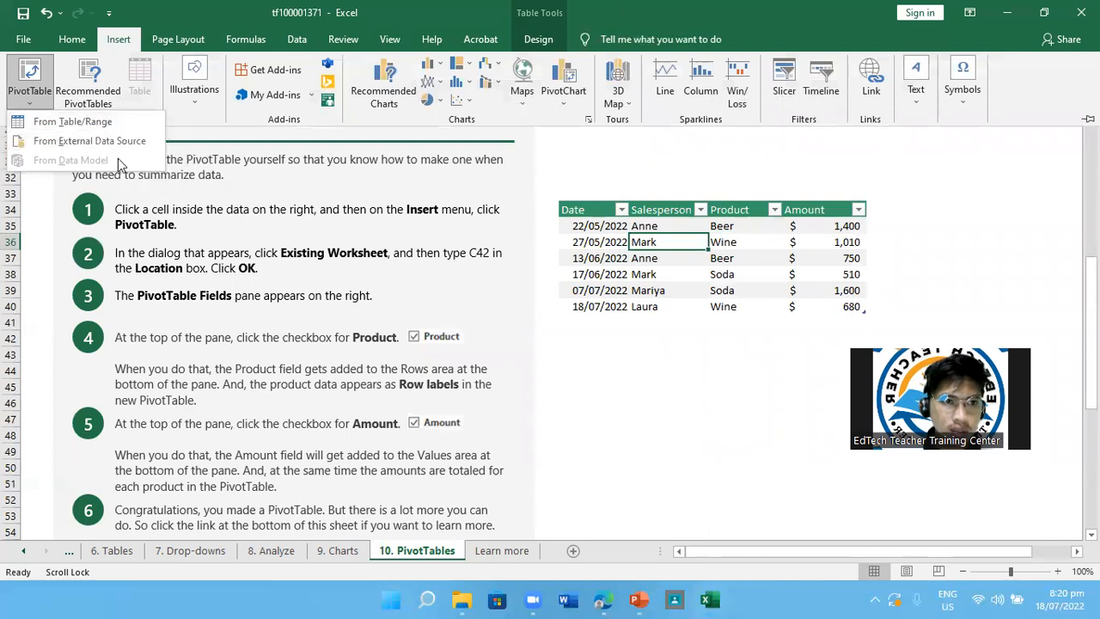
left_click(30, 86)
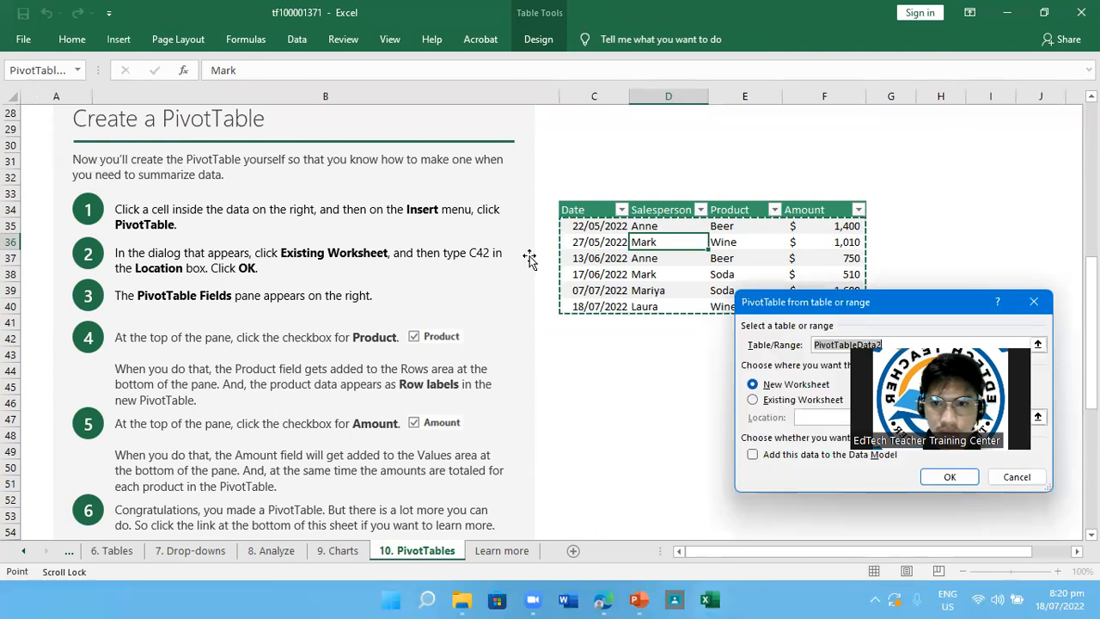
left_click(752, 400)
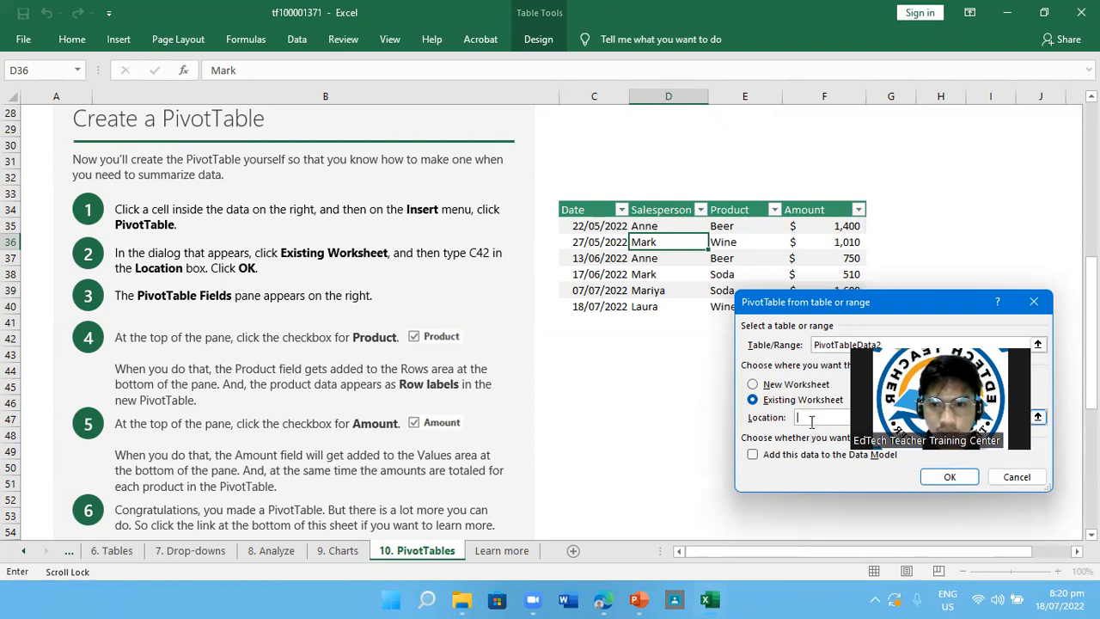
type("c")
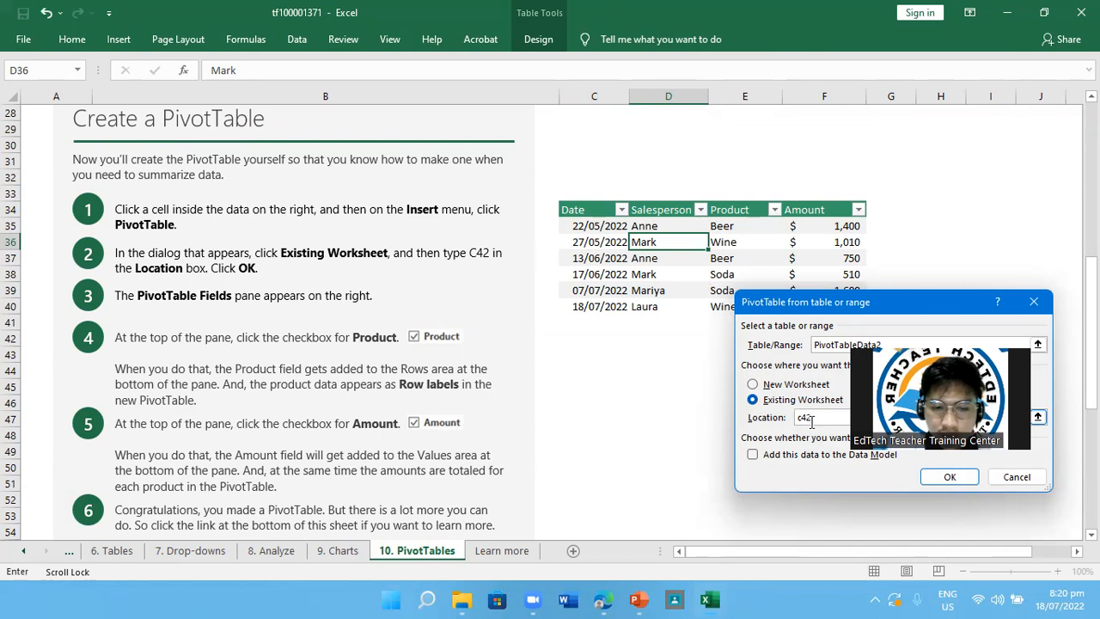
type("42")
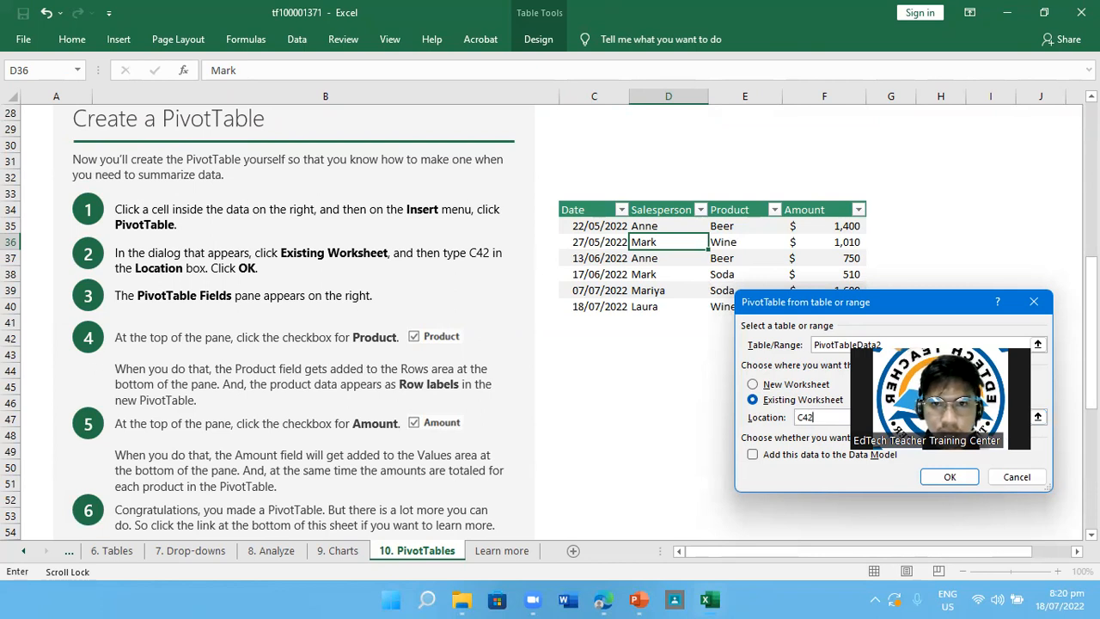
left_click(949, 476)
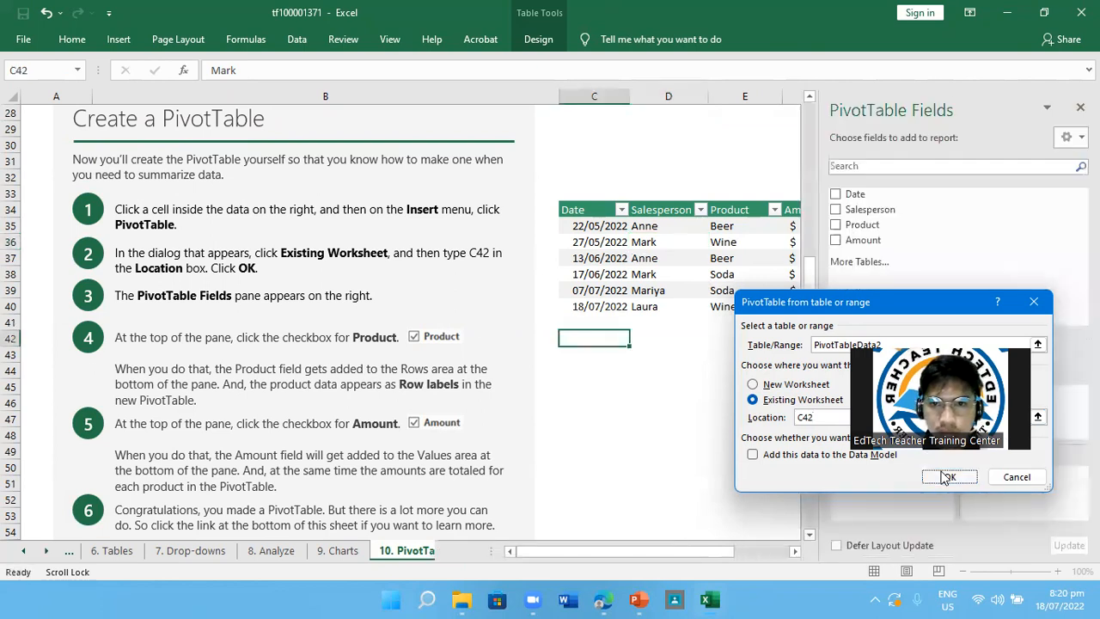
Add the Product field as rows and the Amount field as summed values in the new PivotTable at C42
scroll(751, 440, "down", 1)
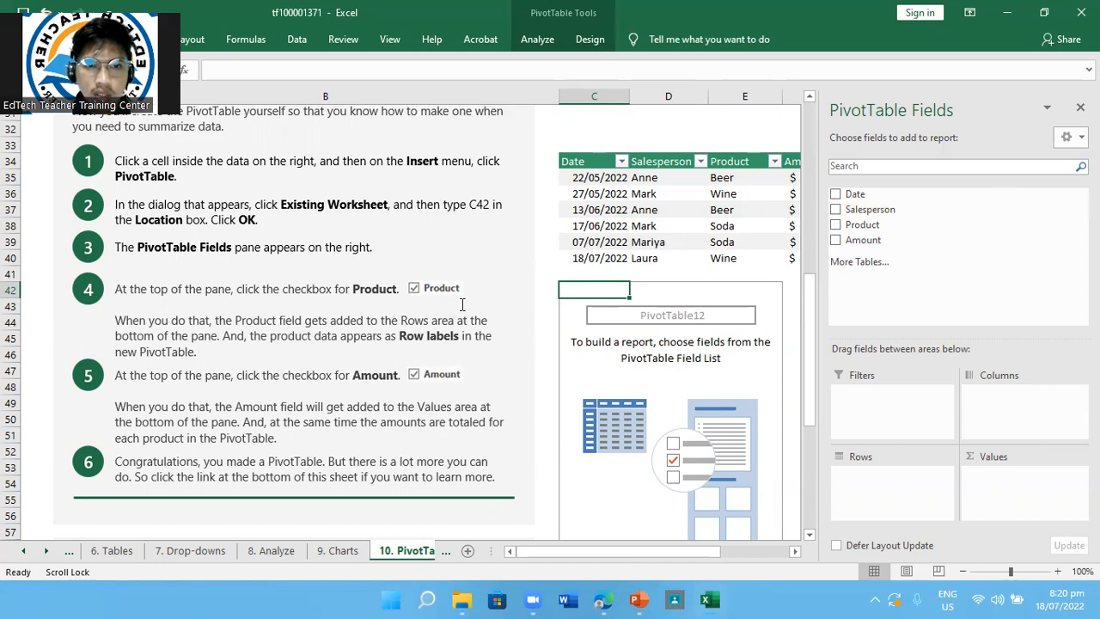
left_click(837, 225)
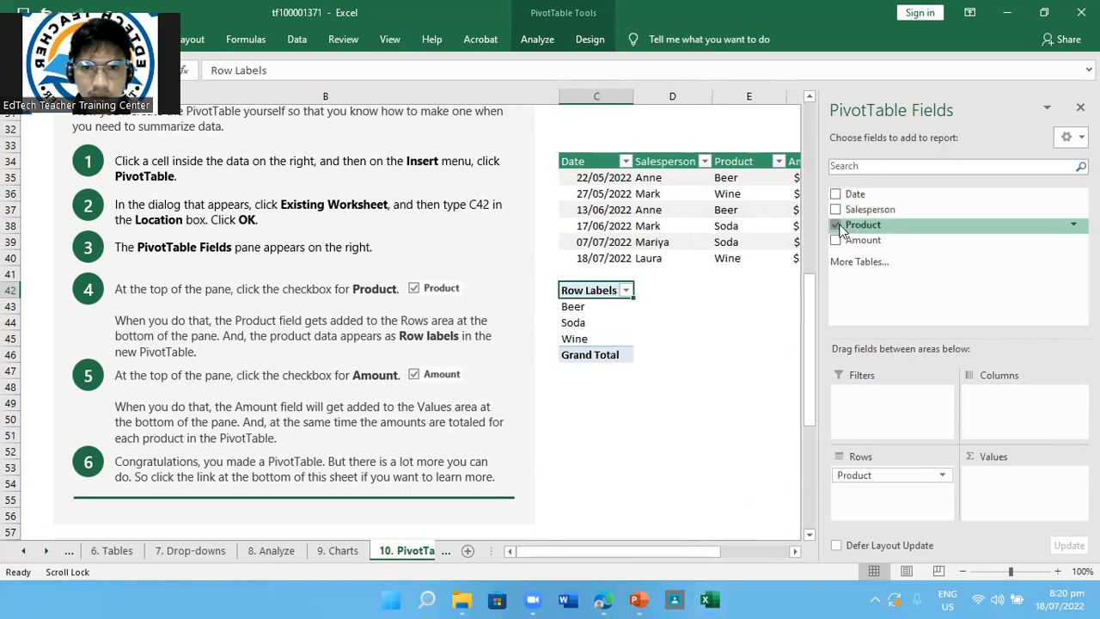
left_click(836, 225)
left_click(838, 226)
left_click(838, 226)
left_click(838, 226)
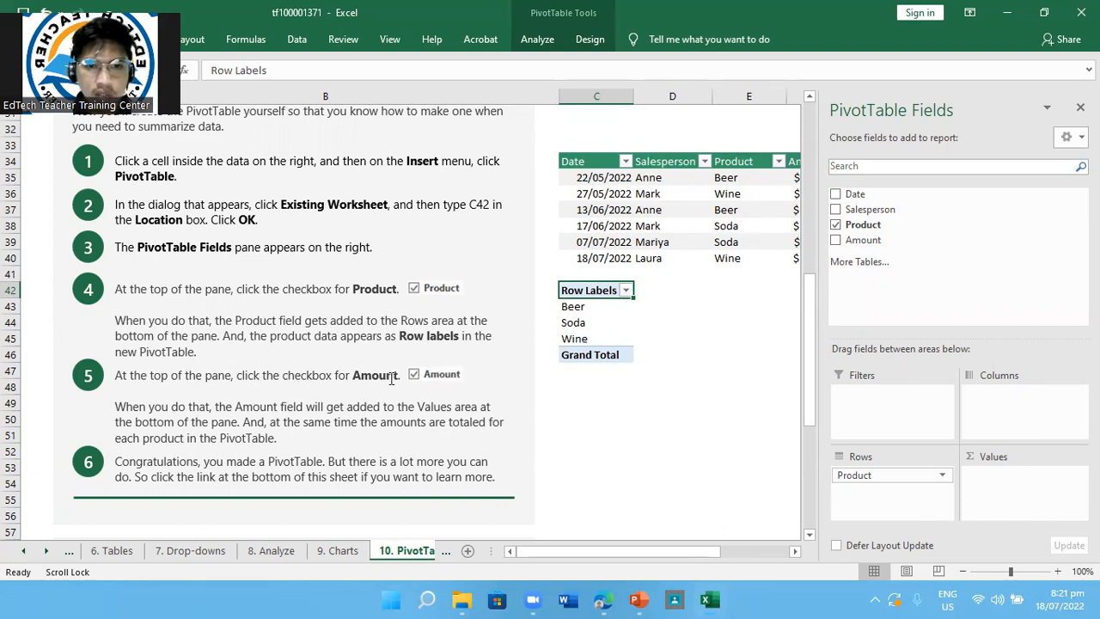
left_click(837, 240)
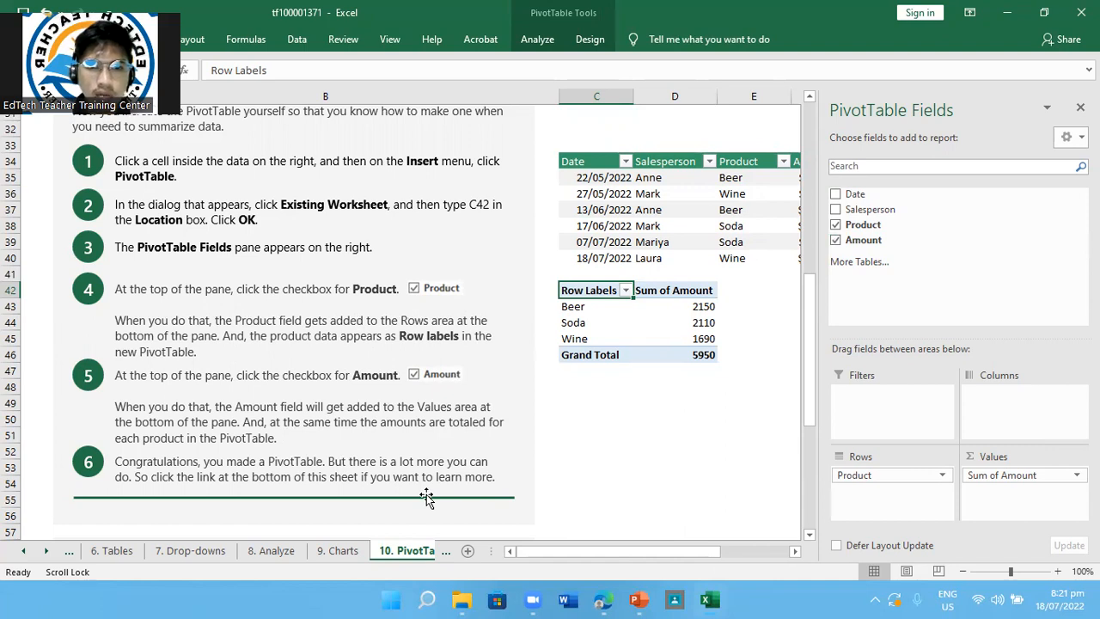
Look over the rest of the PivotTables lesson, including its More information on the web section
left_click(924, 19)
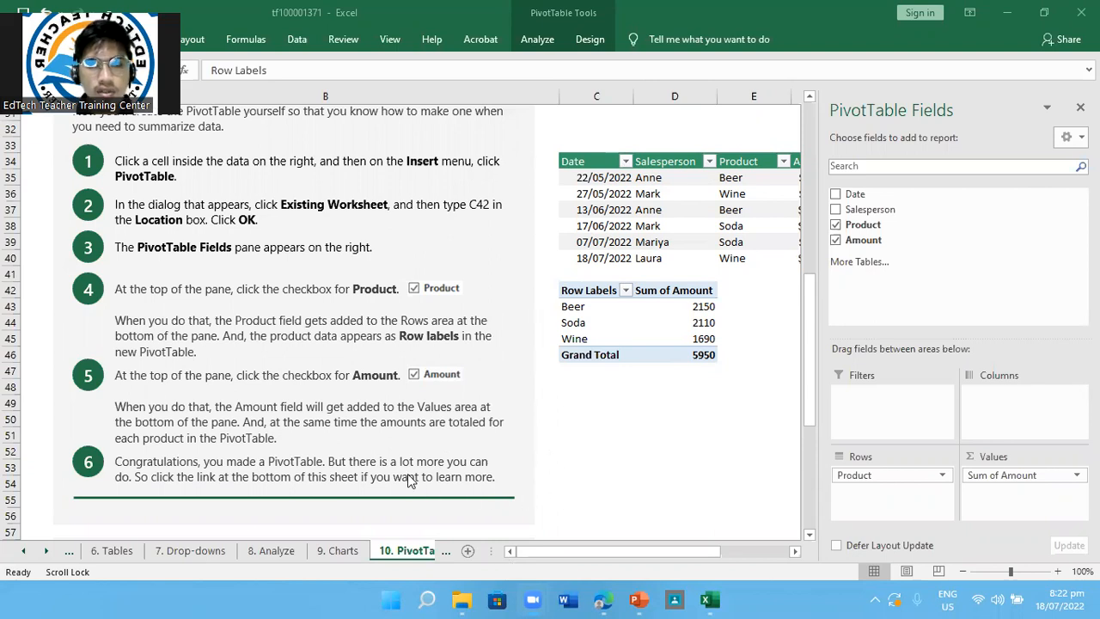
scroll(407, 479, "up", 4)
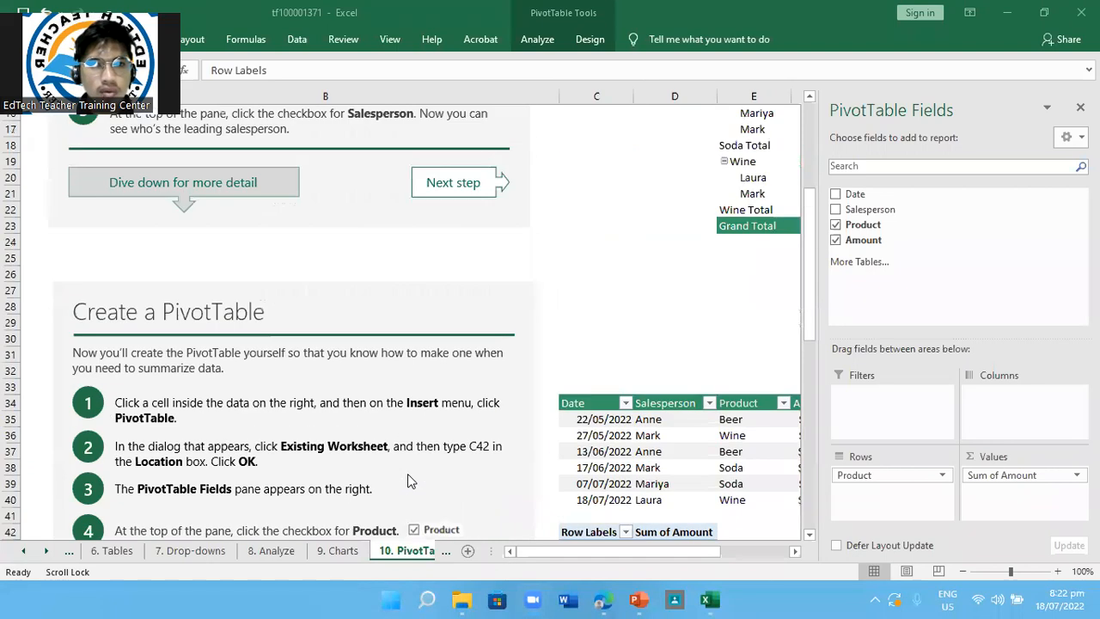
scroll(407, 479, "down", 5)
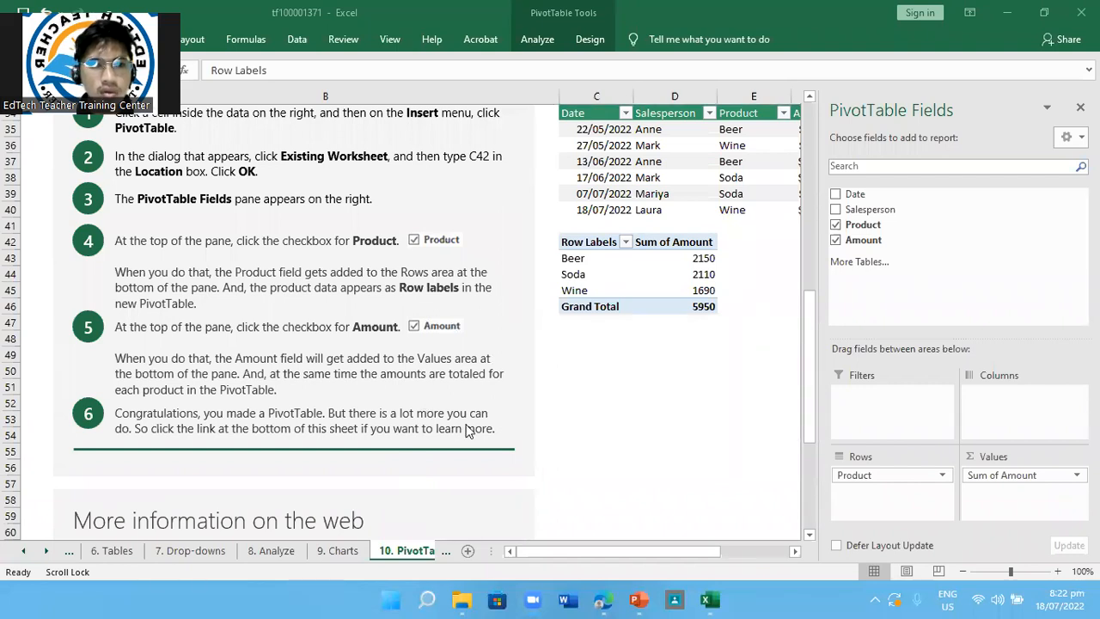
scroll(469, 431, "down", 2)
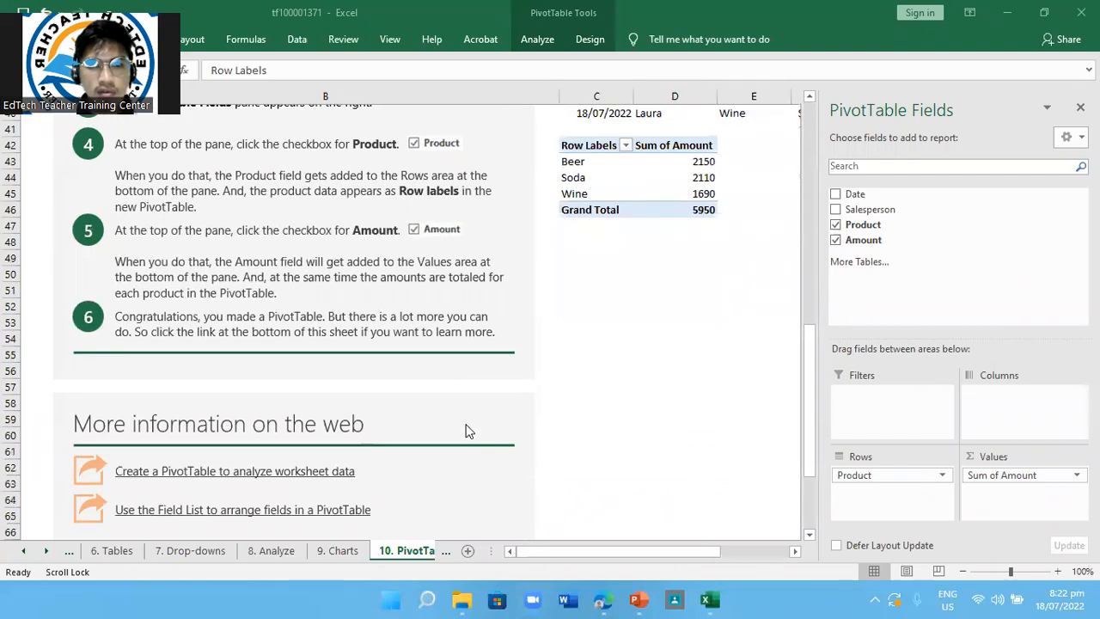
scroll(469, 430, "up", 2)
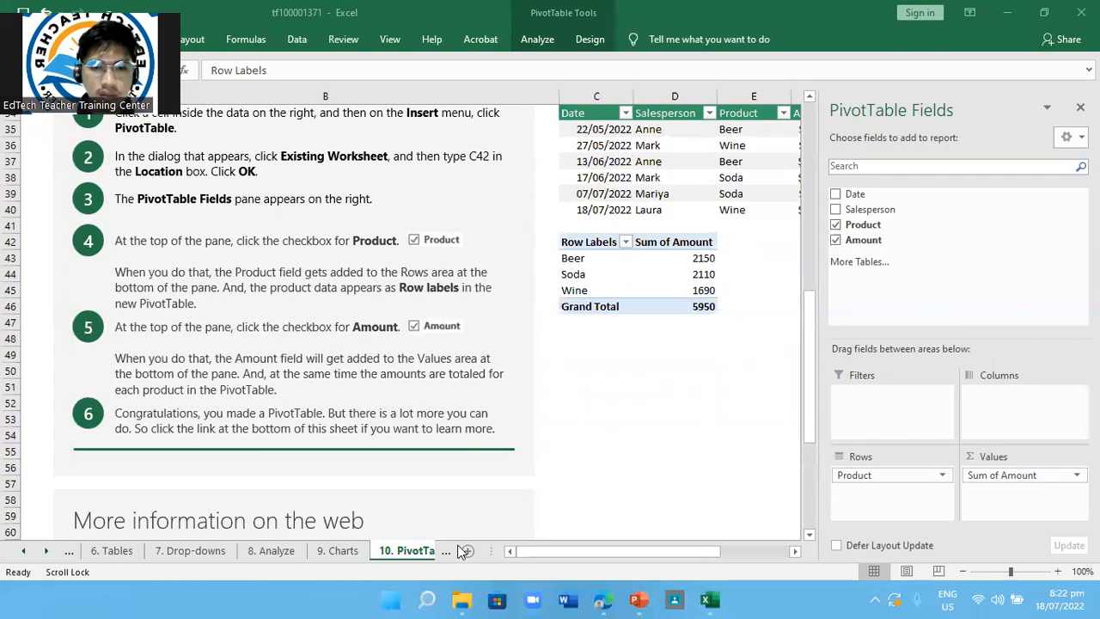
Look through the Learn more sheet's Excel resources and return to the 10. PivotTables sheet
left_click(442, 552)
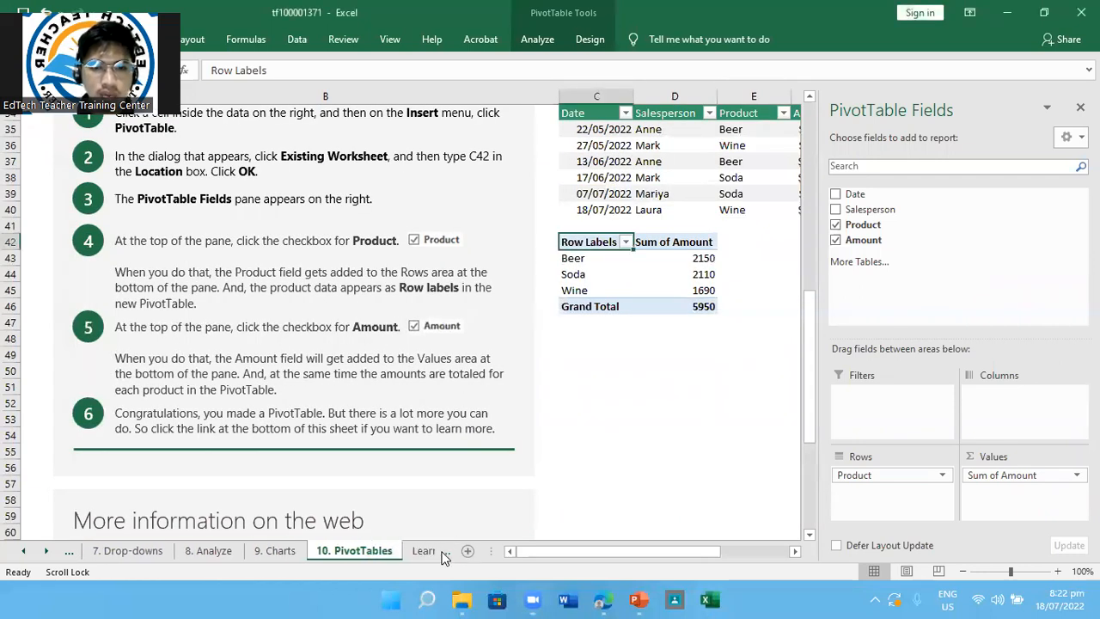
left_click(423, 551)
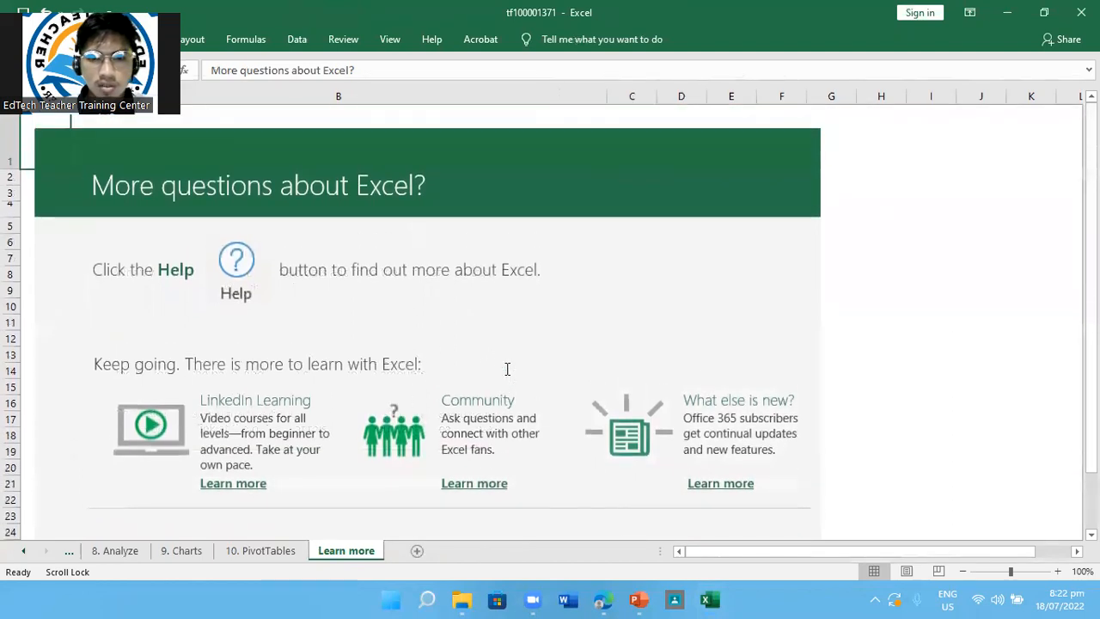
scroll(507, 368, "down", 1)
scroll(507, 368, "up", 1)
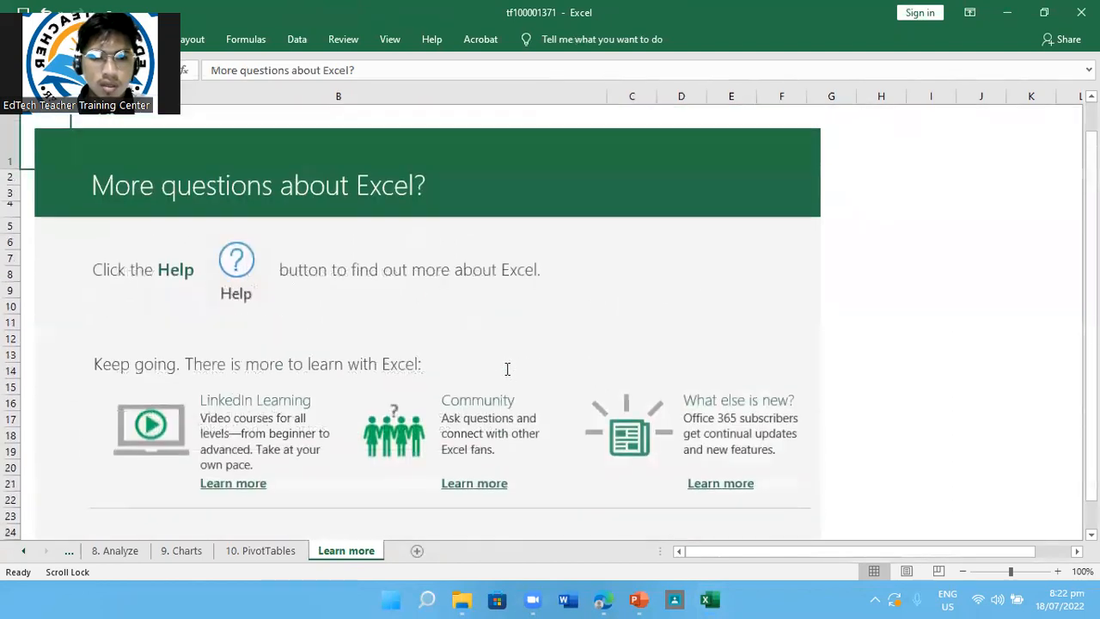
left_click(272, 554)
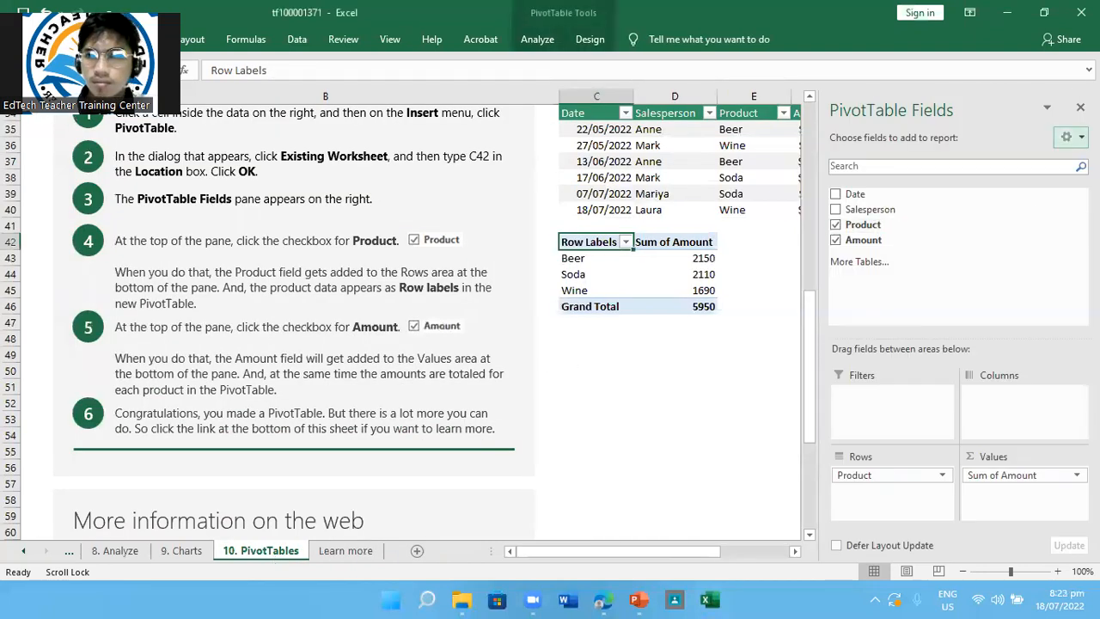